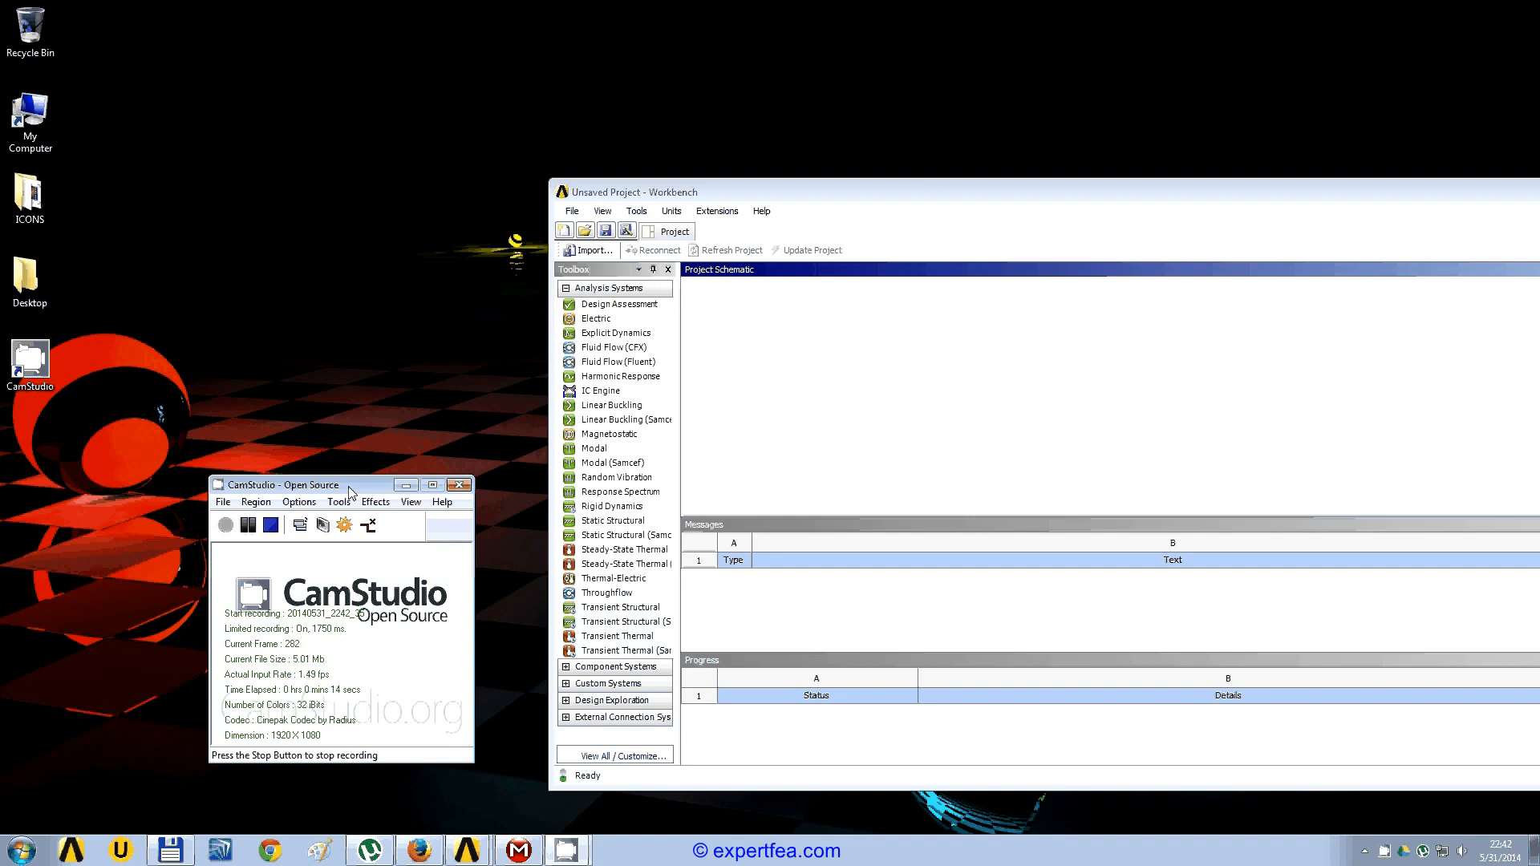
Step: Switch to Firefox and look over the expertfea.com home page, including its services and channel log
{"action": "left_click", "coordinate": [419, 852]}
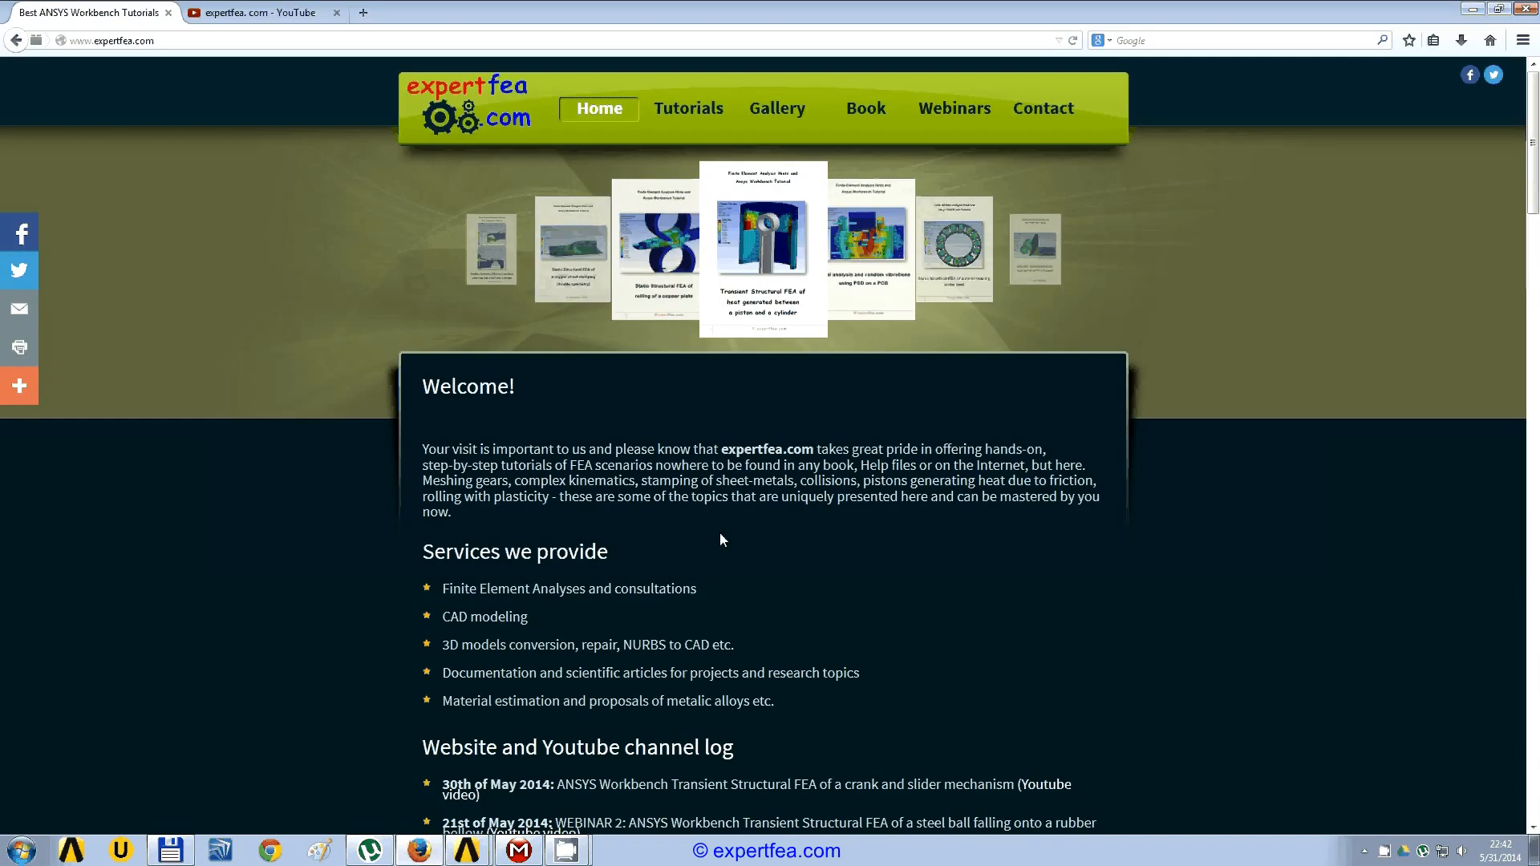
{"action": "scroll", "coordinate": [766, 525], "scroll_direction": "down", "scroll_amount": 1}
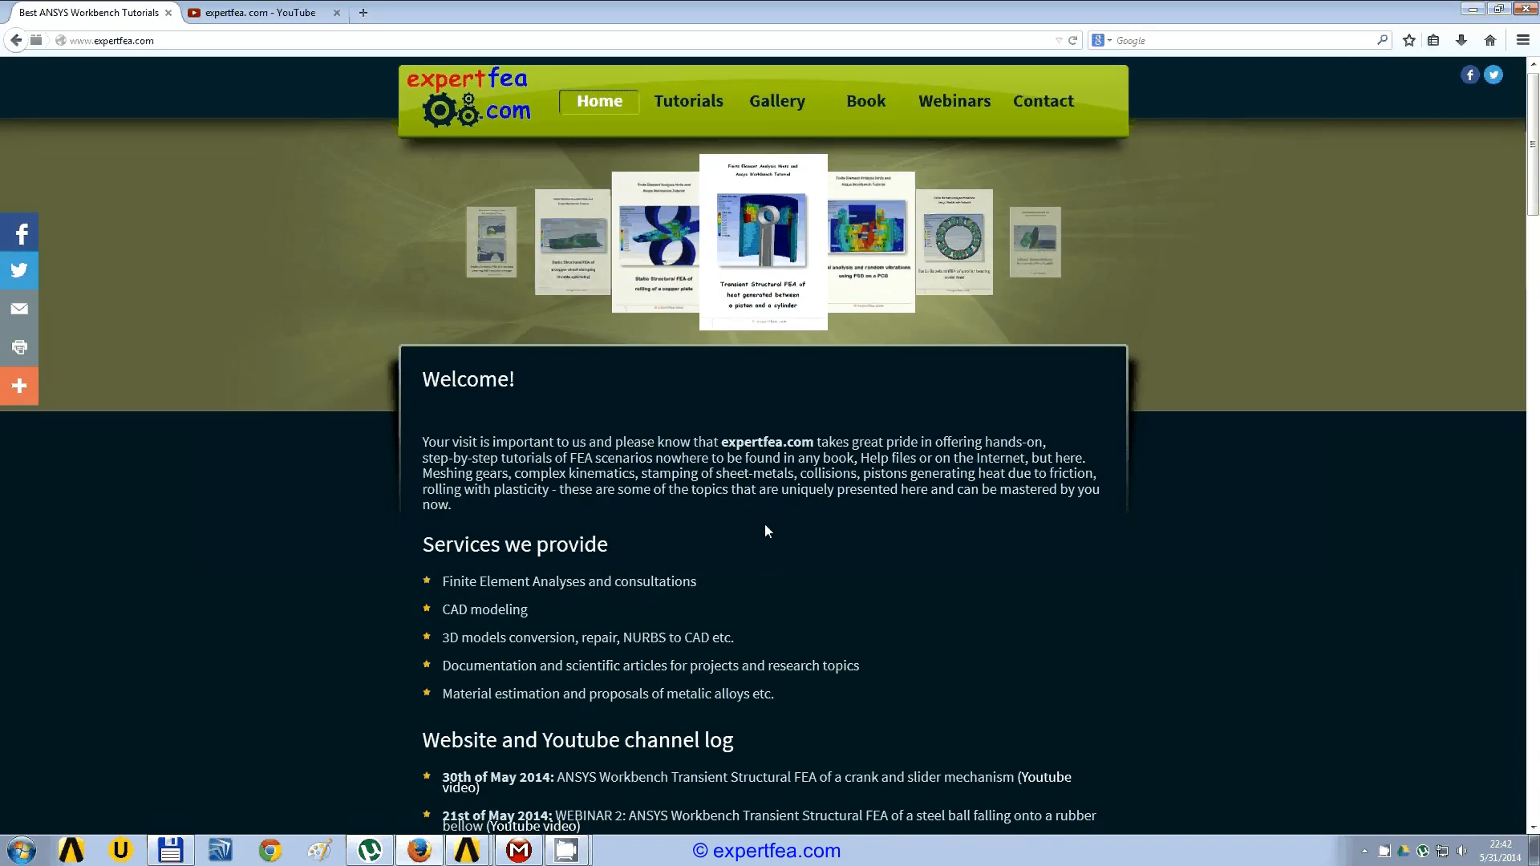
{"action": "scroll", "coordinate": [766, 531], "scroll_direction": "down", "scroll_amount": 2}
{"action": "scroll", "coordinate": [766, 525], "scroll_direction": "up", "scroll_amount": 1}
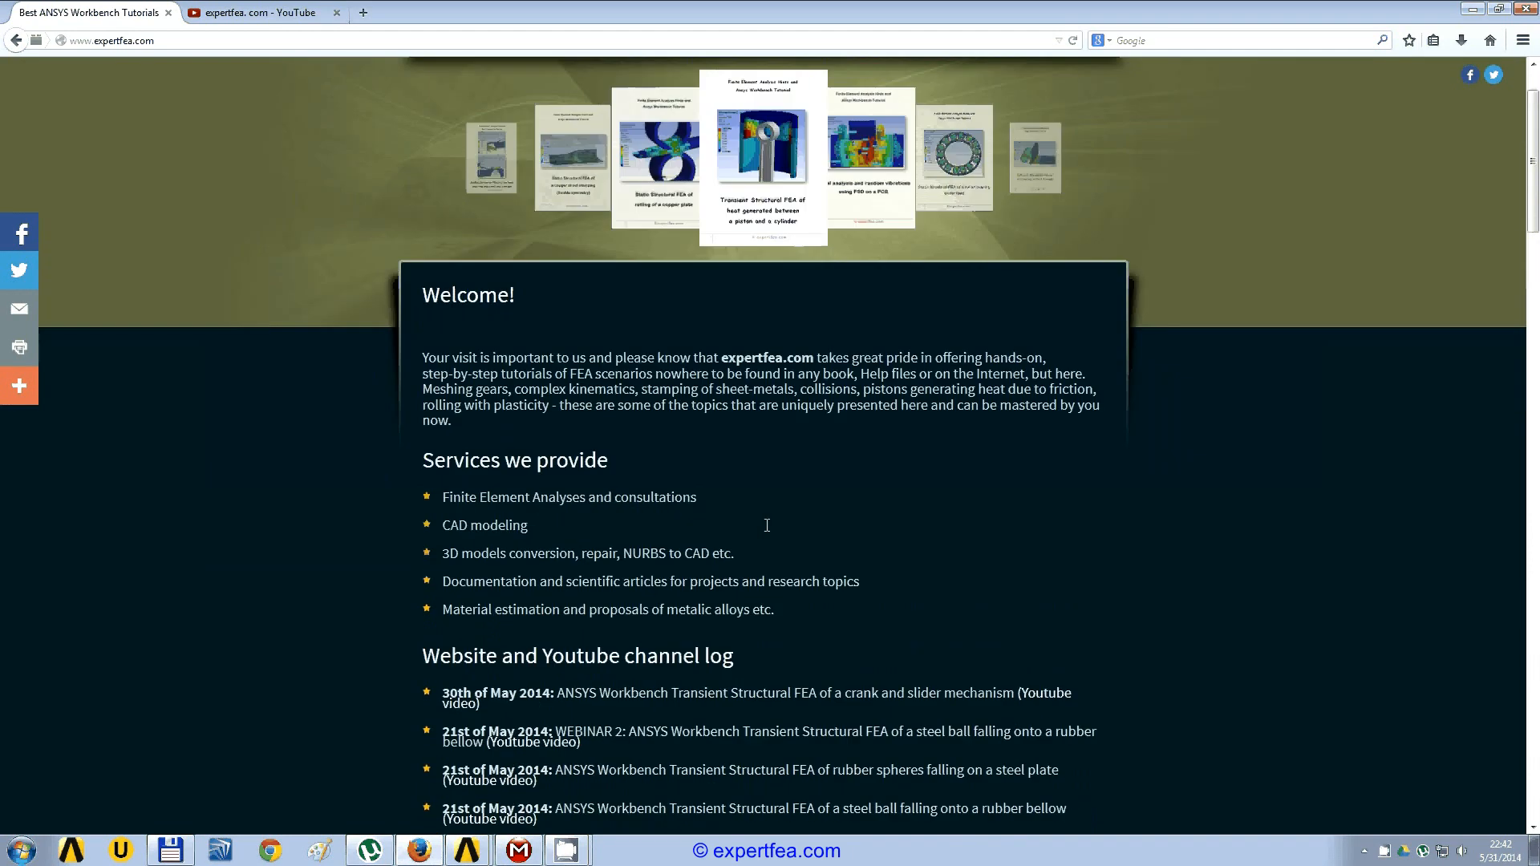
{"action": "scroll", "coordinate": [780, 536], "scroll_direction": "up", "scroll_amount": 1}
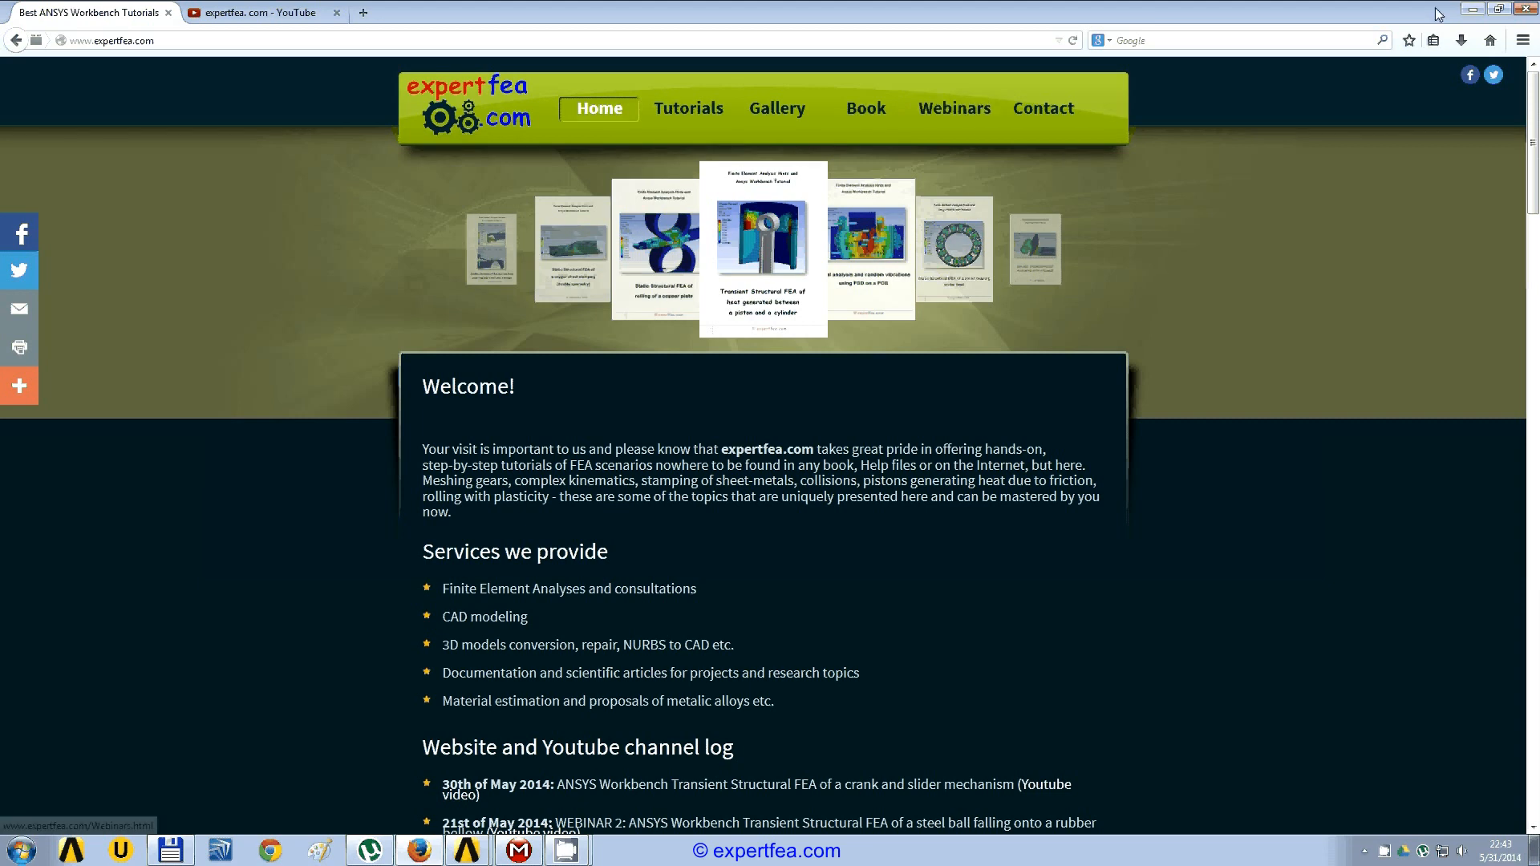
Step: Browse through the uploaded videos on the expertfea.com YouTube channel
{"action": "left_click", "coordinate": [255, 13]}
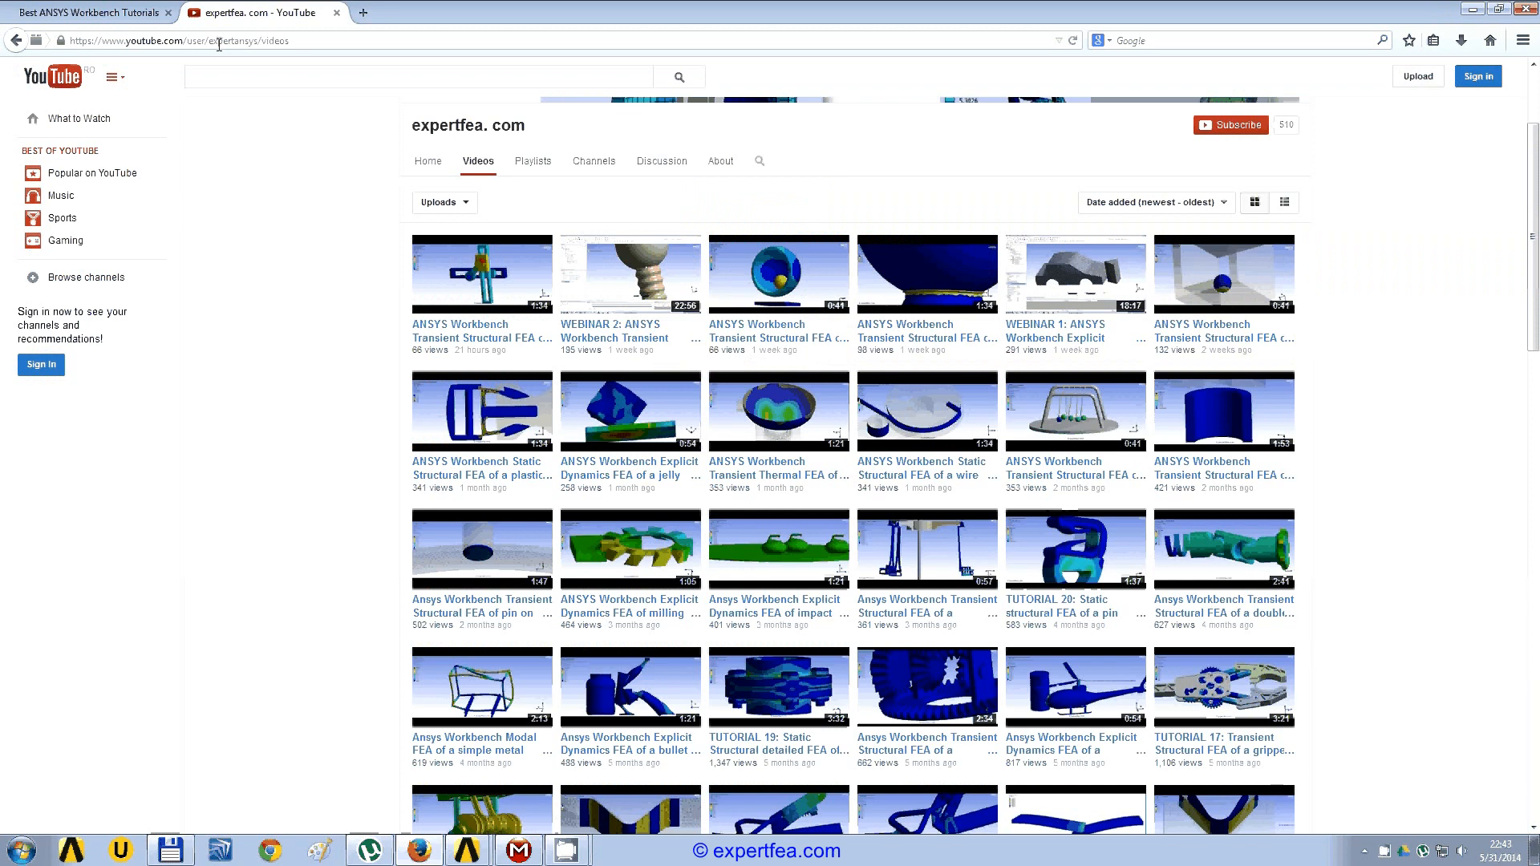
{"action": "scroll", "coordinate": [244, 405], "scroll_direction": "up", "scroll_amount": 3}
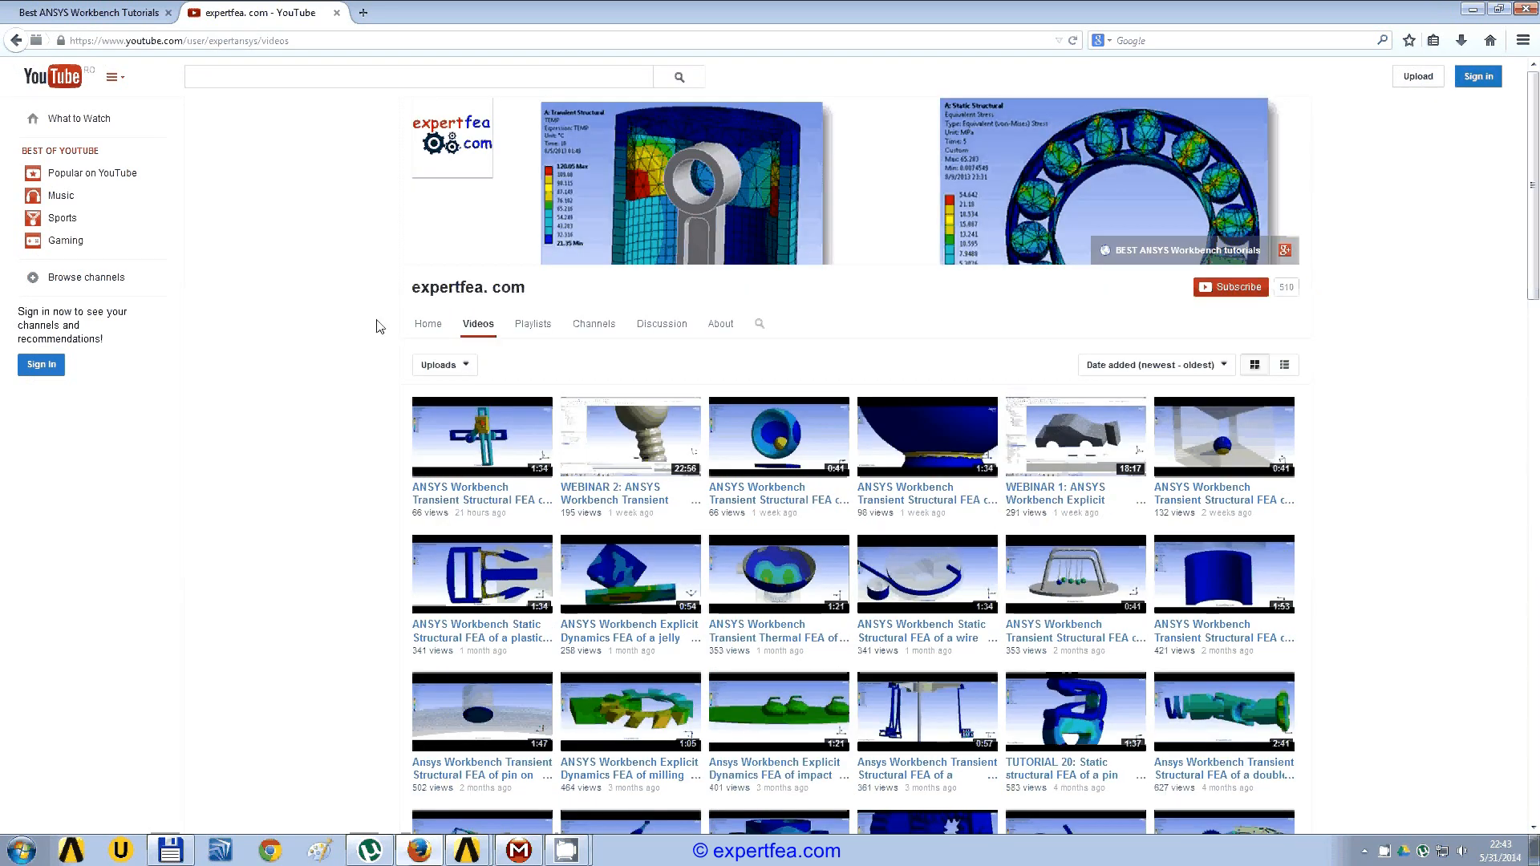
{"action": "scroll", "coordinate": [373, 344], "scroll_direction": "down", "scroll_amount": 3}
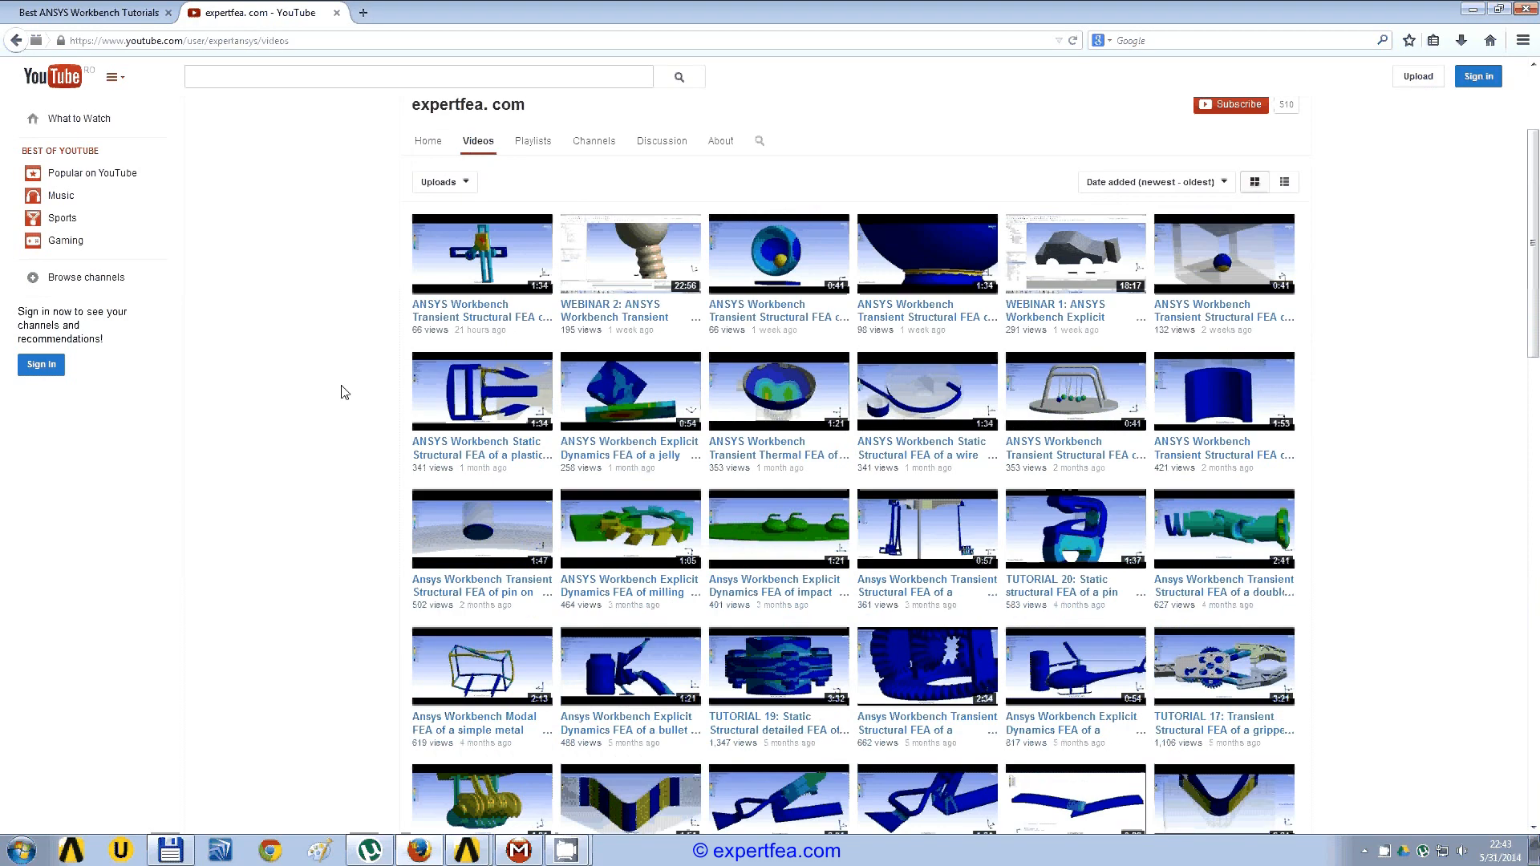
{"action": "scroll", "coordinate": [344, 392], "scroll_direction": "down", "scroll_amount": 1}
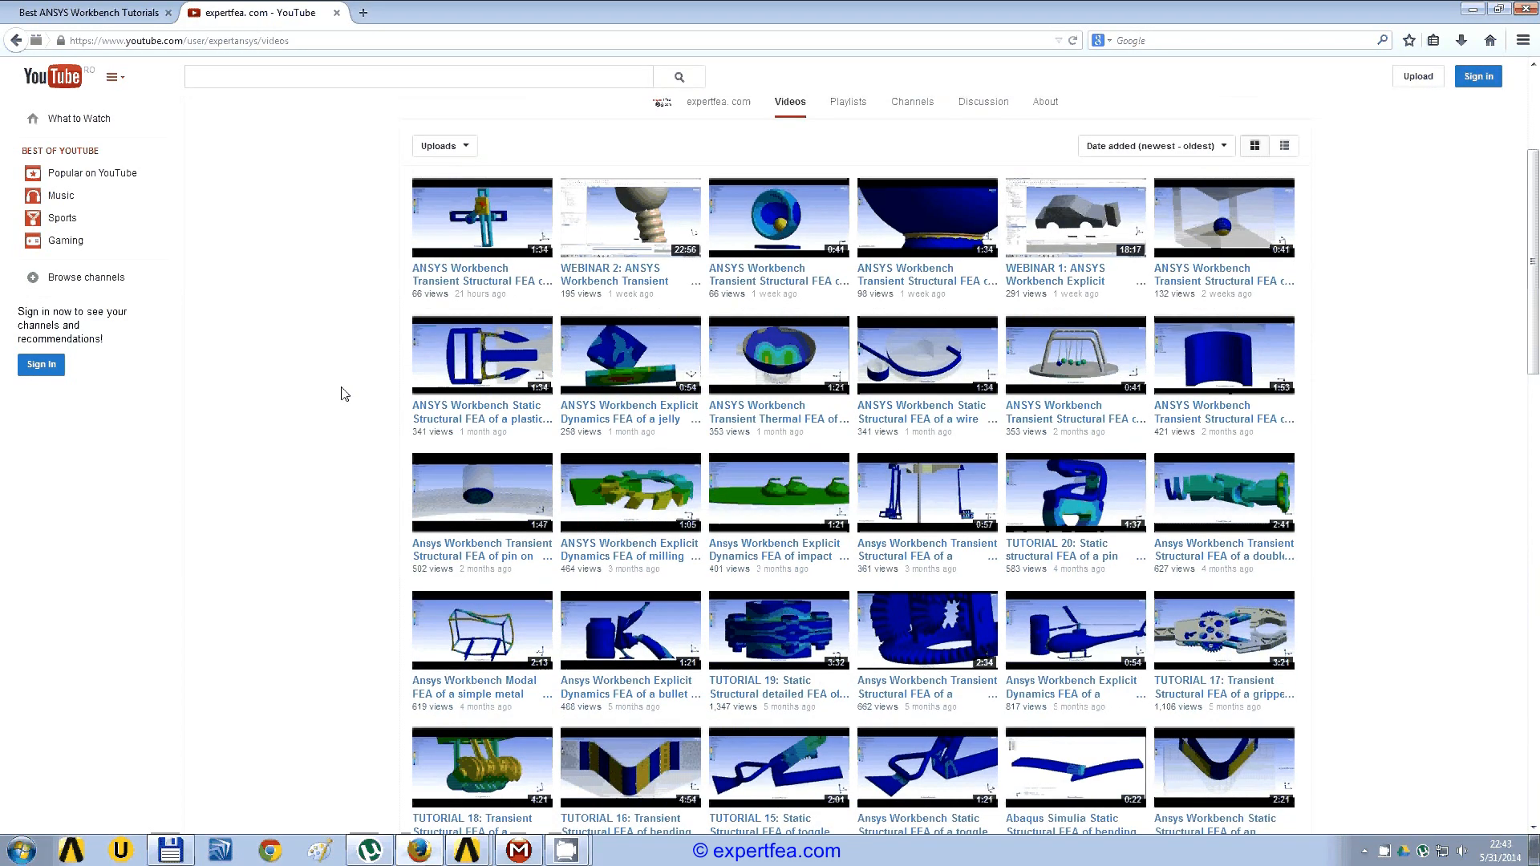
{"action": "scroll", "coordinate": [344, 392], "scroll_direction": "down", "scroll_amount": 8}
{"action": "scroll", "coordinate": [344, 393], "scroll_direction": "down", "scroll_amount": 5}
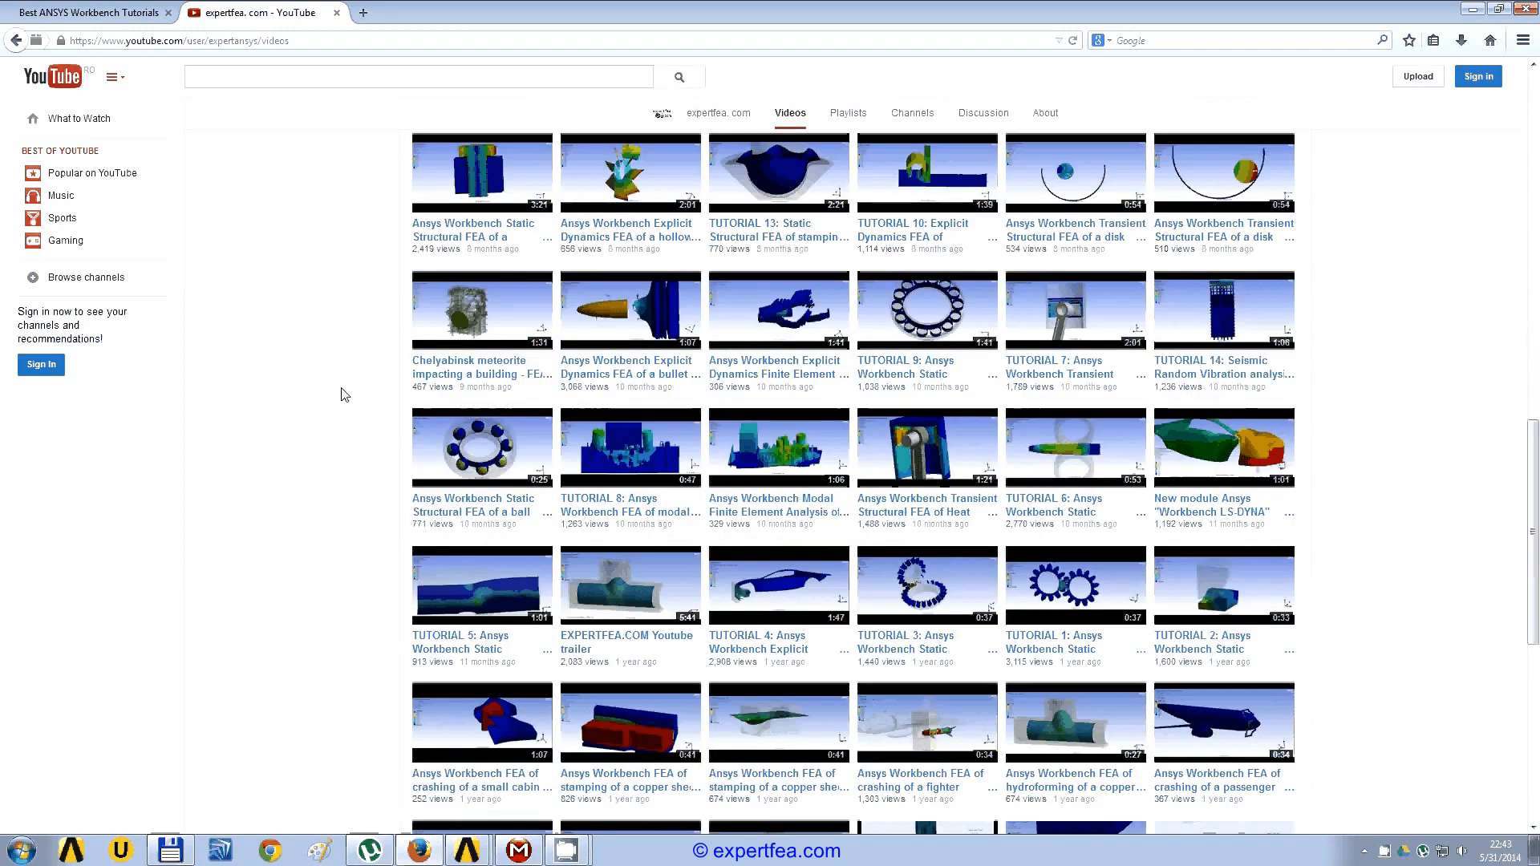
{"action": "scroll", "coordinate": [344, 393], "scroll_direction": "down", "scroll_amount": 4}
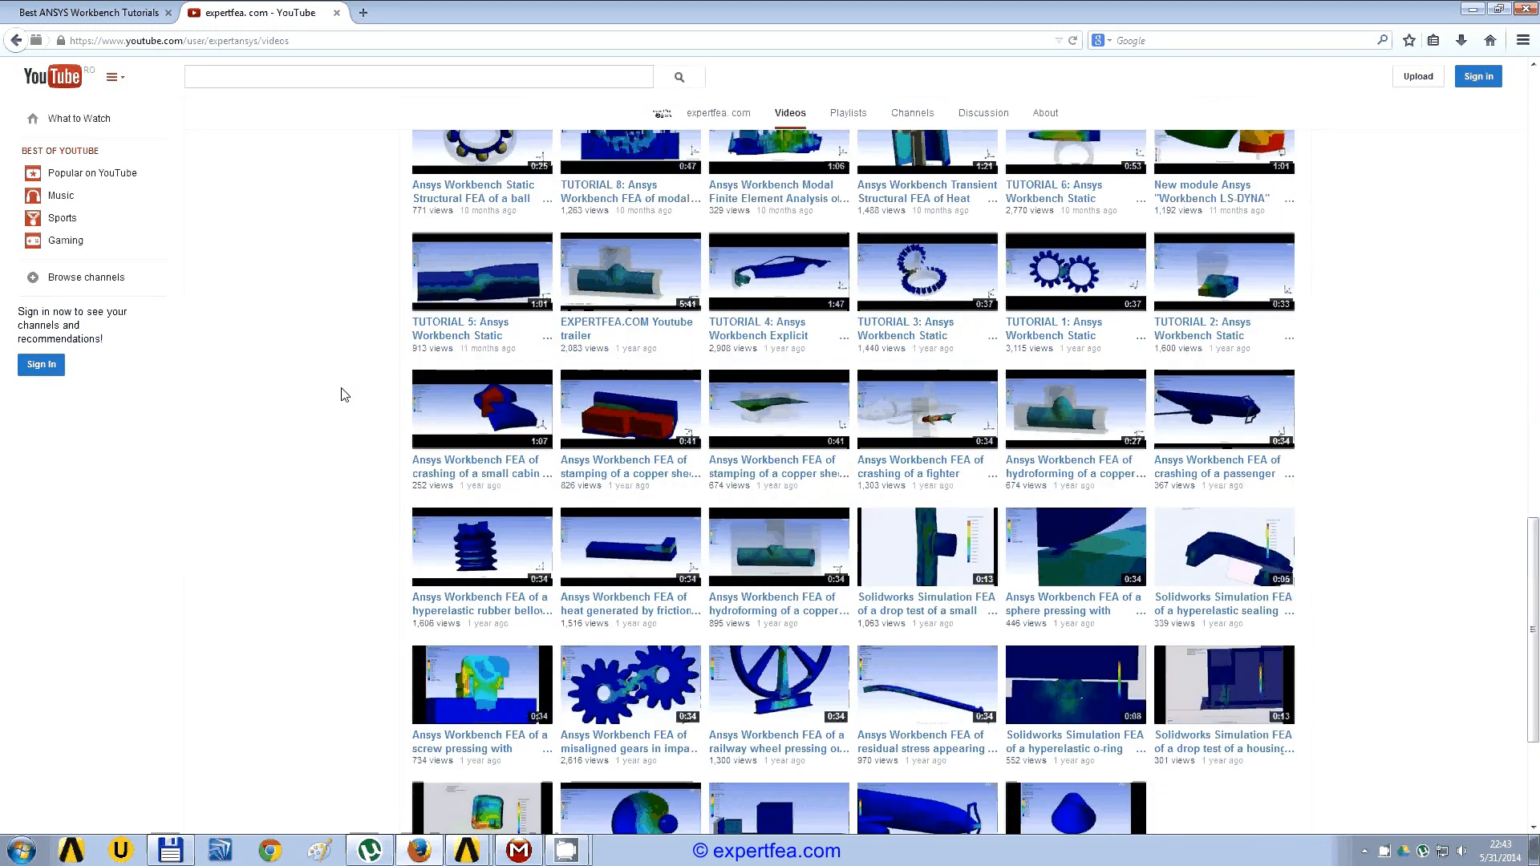
{"action": "key", "text": "Home"}
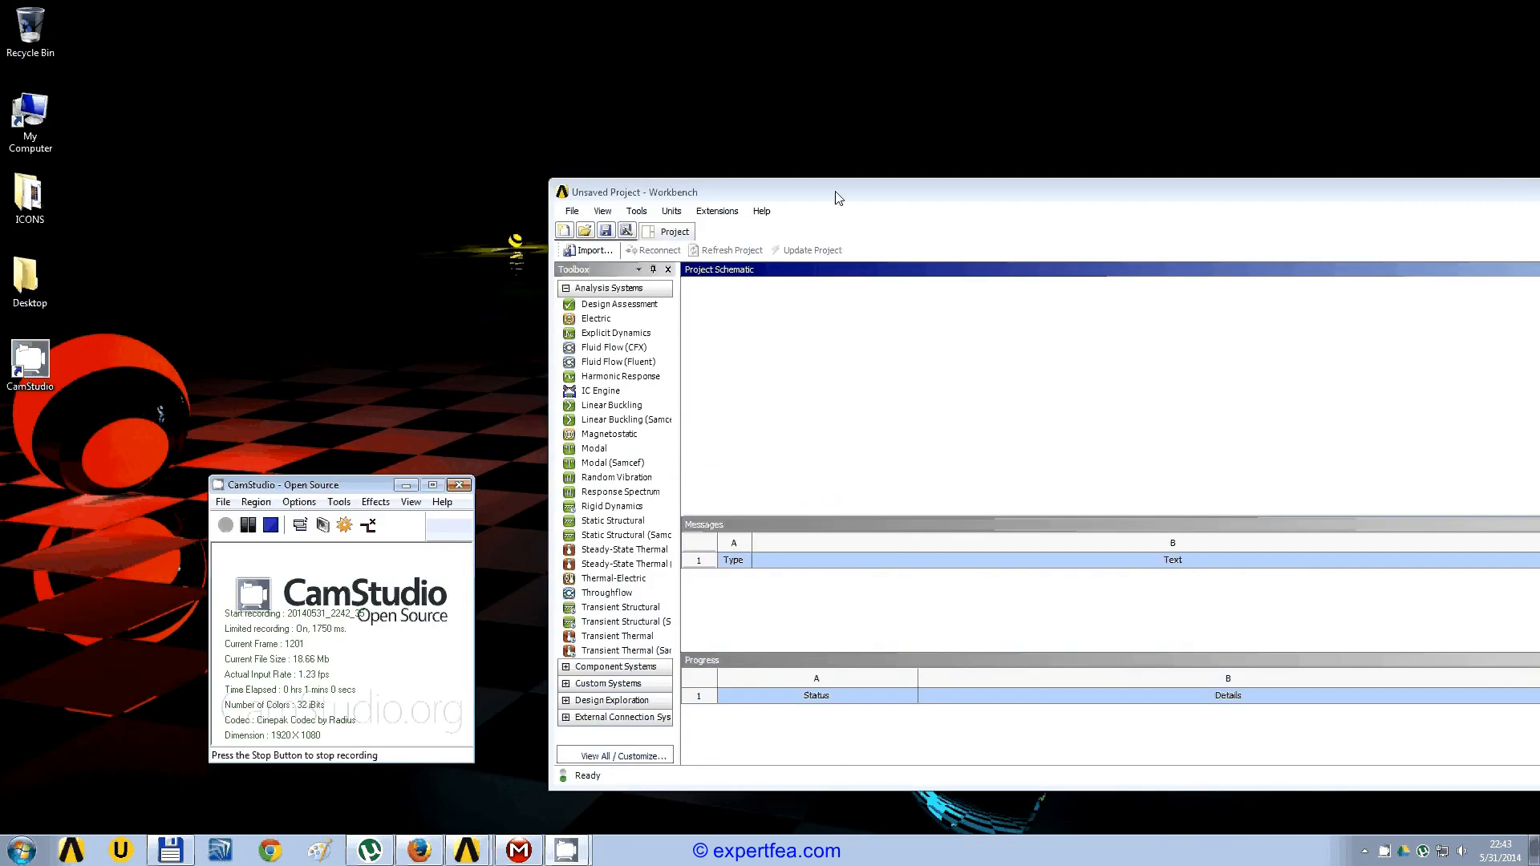
Step: Switch back to ANSYS Workbench and add a Transient Structural analysis system to the project schematic
{"action": "left_click_drag", "start_coordinate": [837, 193], "coordinate": [822, 203]}
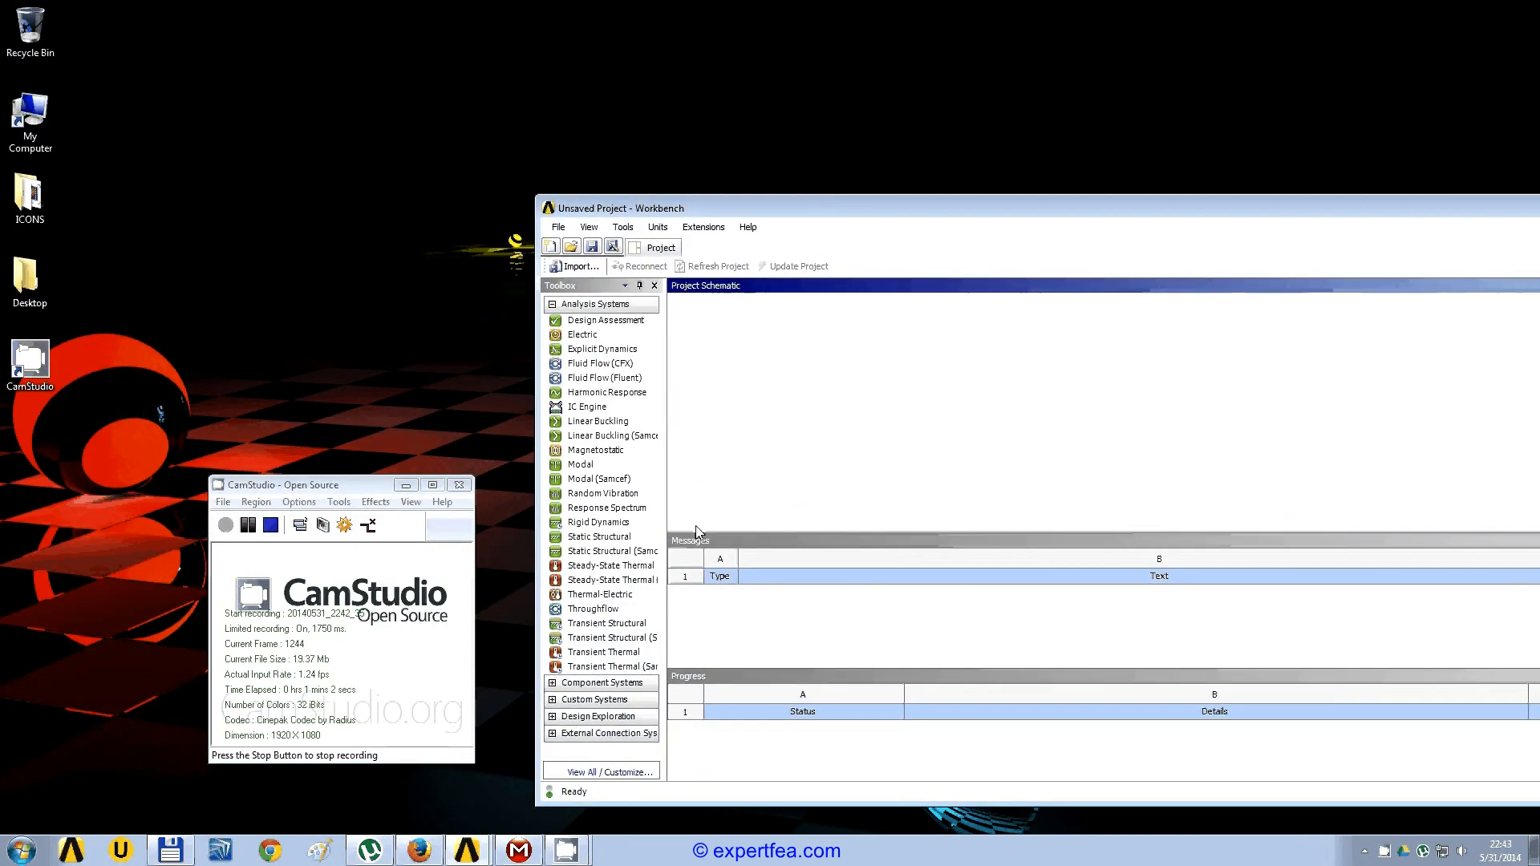
{"action": "left_click_drag", "start_coordinate": [593, 628], "coordinate": [763, 369]}
{"action": "key", "text": "Return"}
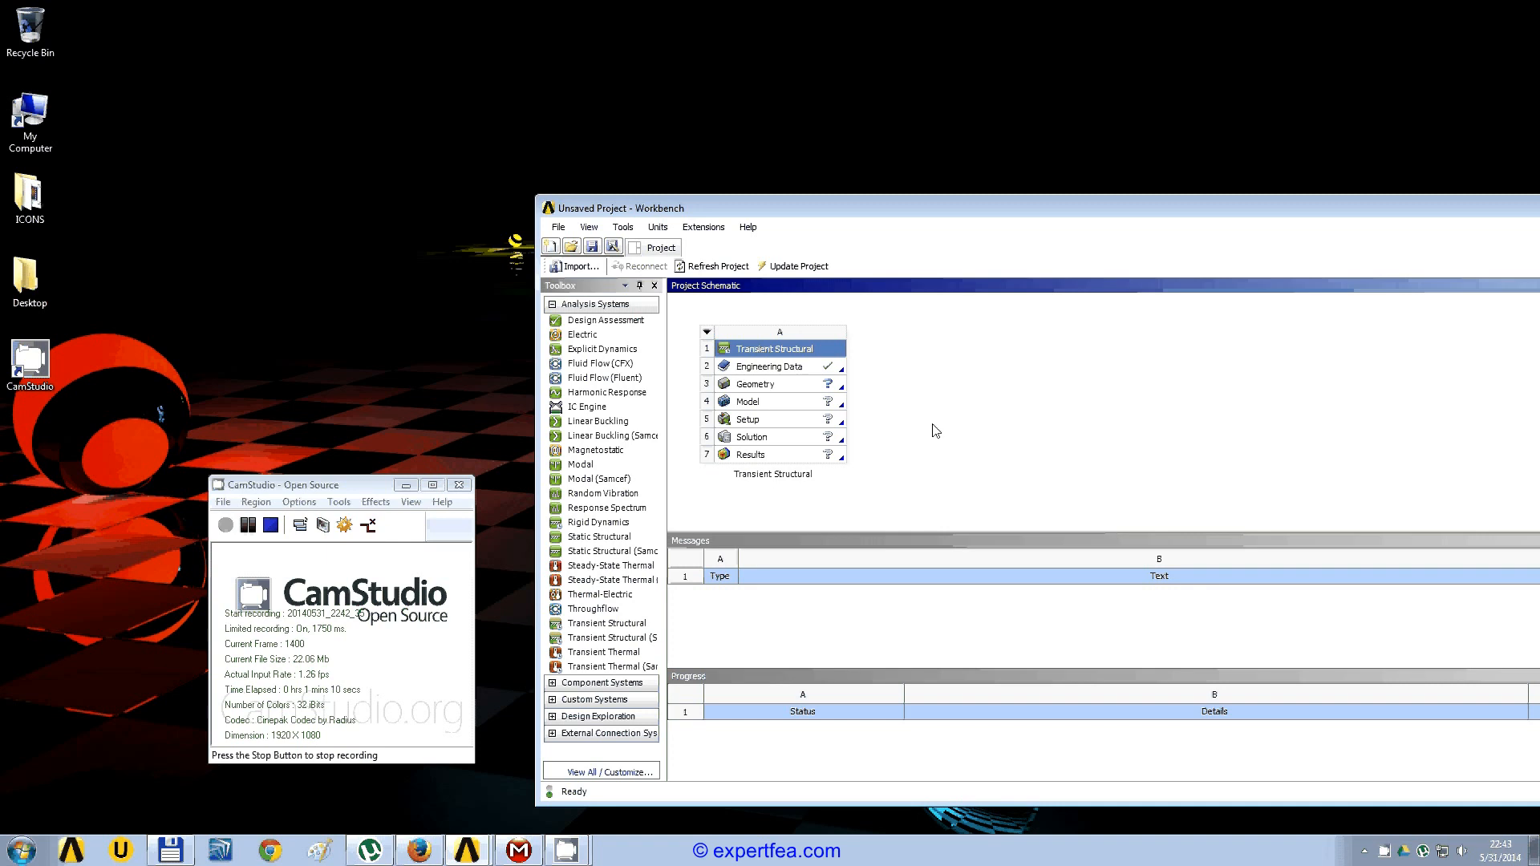
Step: Import the recent 2014_may_30 crank geometry file into the Transient Structural system and open its model in Mechanical
{"action": "left_click", "coordinate": [813, 387]}
{"action": "right_click", "coordinate": [813, 386]}
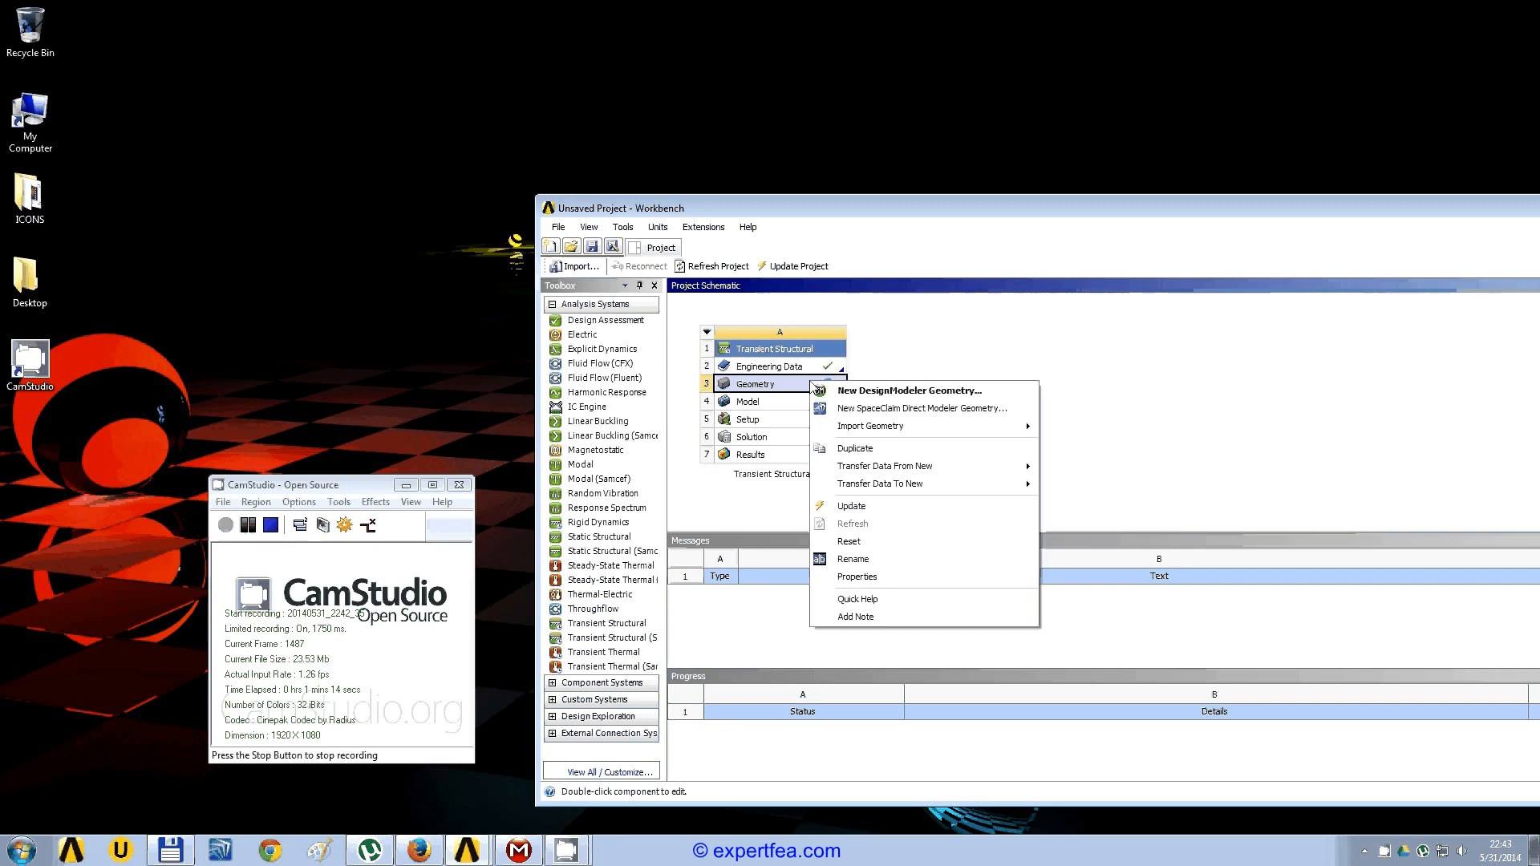
{"action": "mouse_move", "coordinate": [882, 426]}
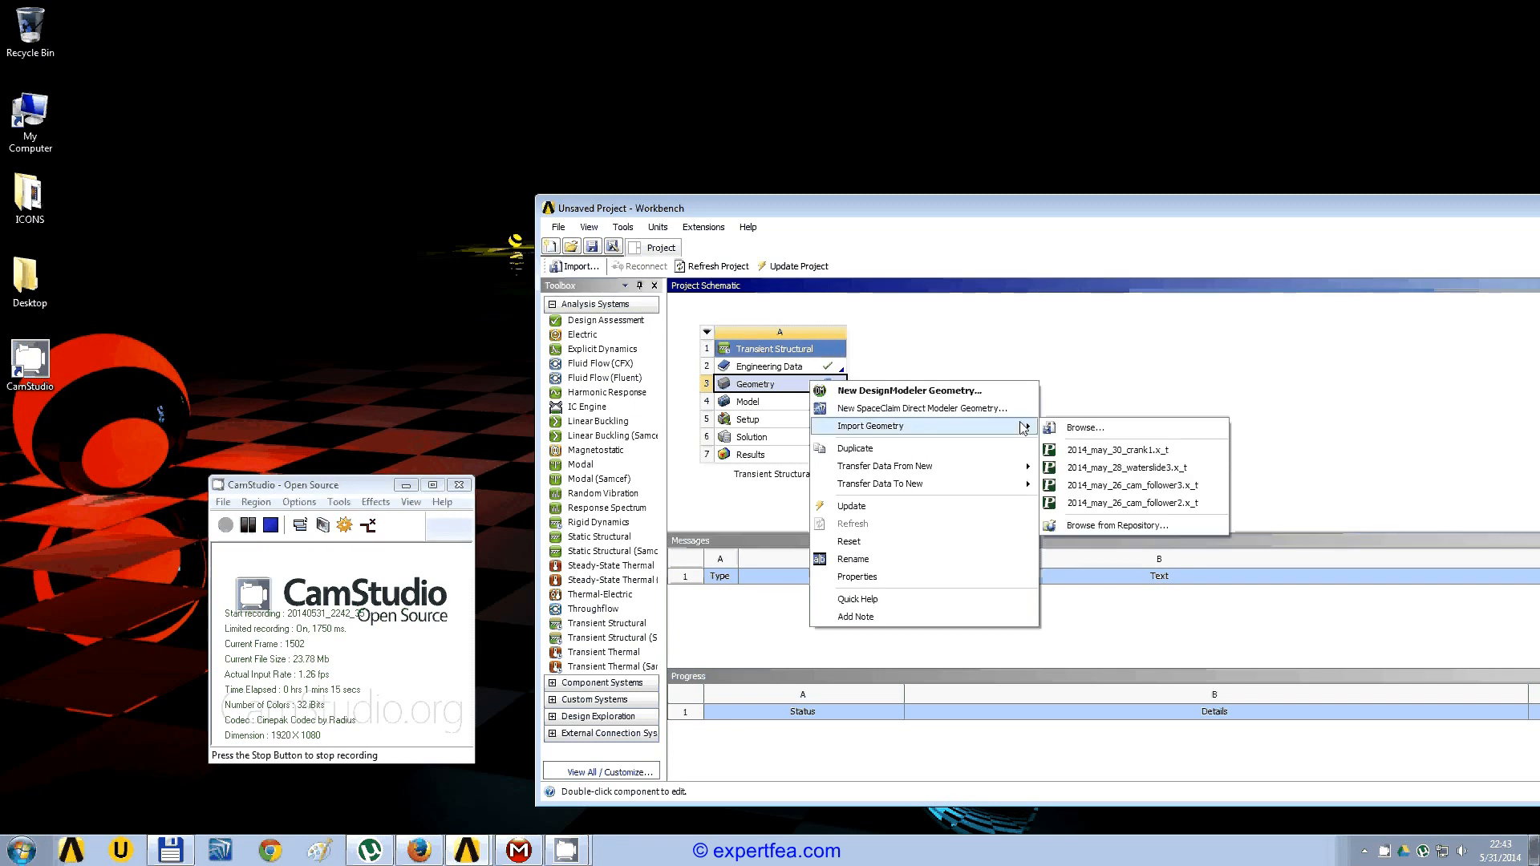
{"action": "left_click", "coordinate": [1138, 452]}
{"action": "double_click", "coordinate": [817, 406]}
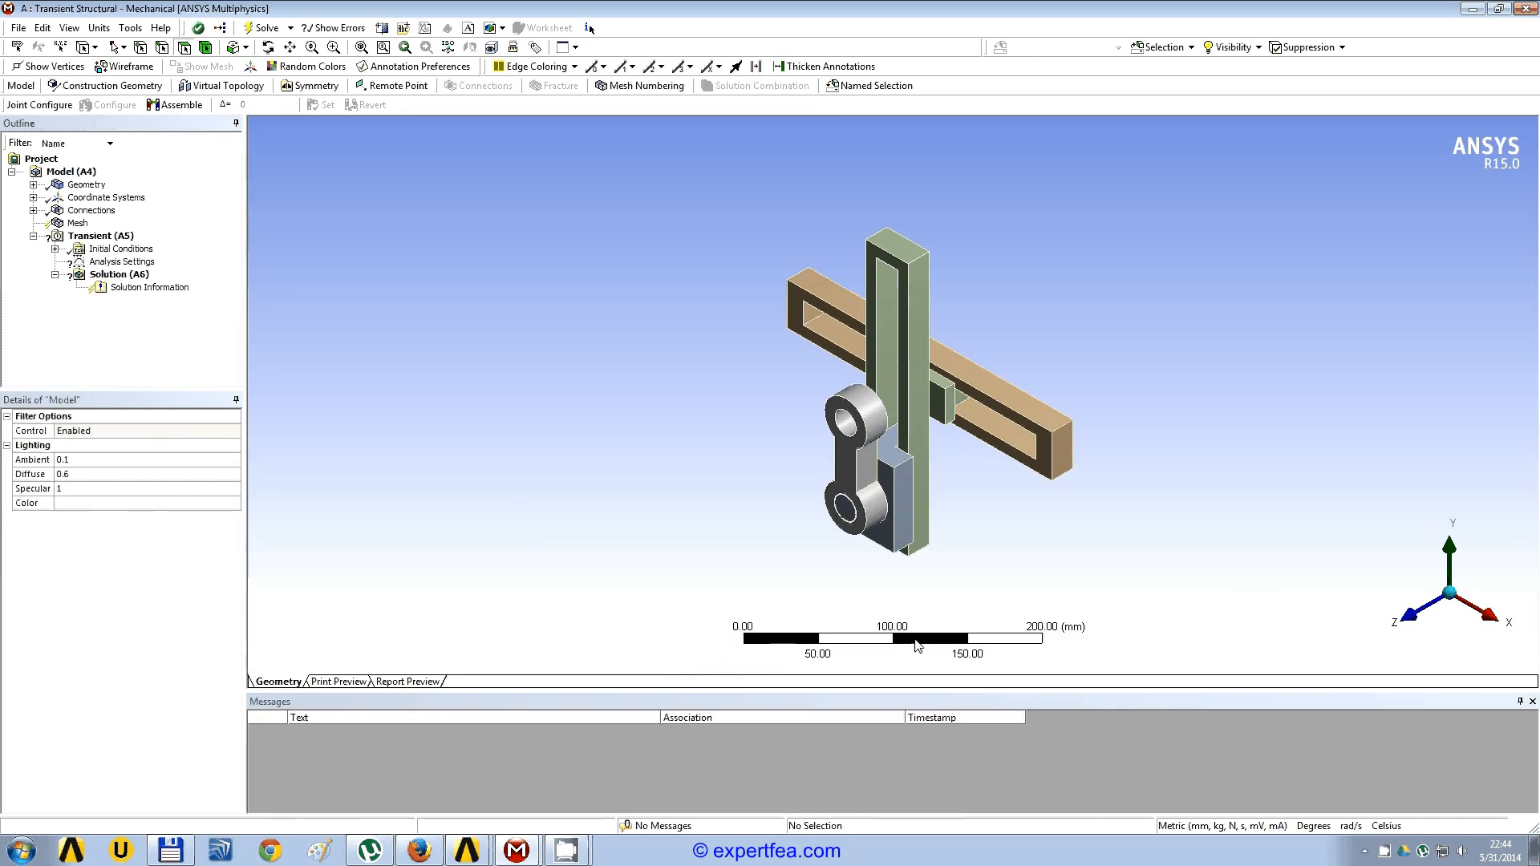
{"action": "middle_click_drag", "start_coordinate": [902, 444], "coordinate": [861, 441], "text": "ctrl"}
{"action": "scroll", "coordinate": [861, 440], "scroll_direction": "up", "scroll_amount": 2}
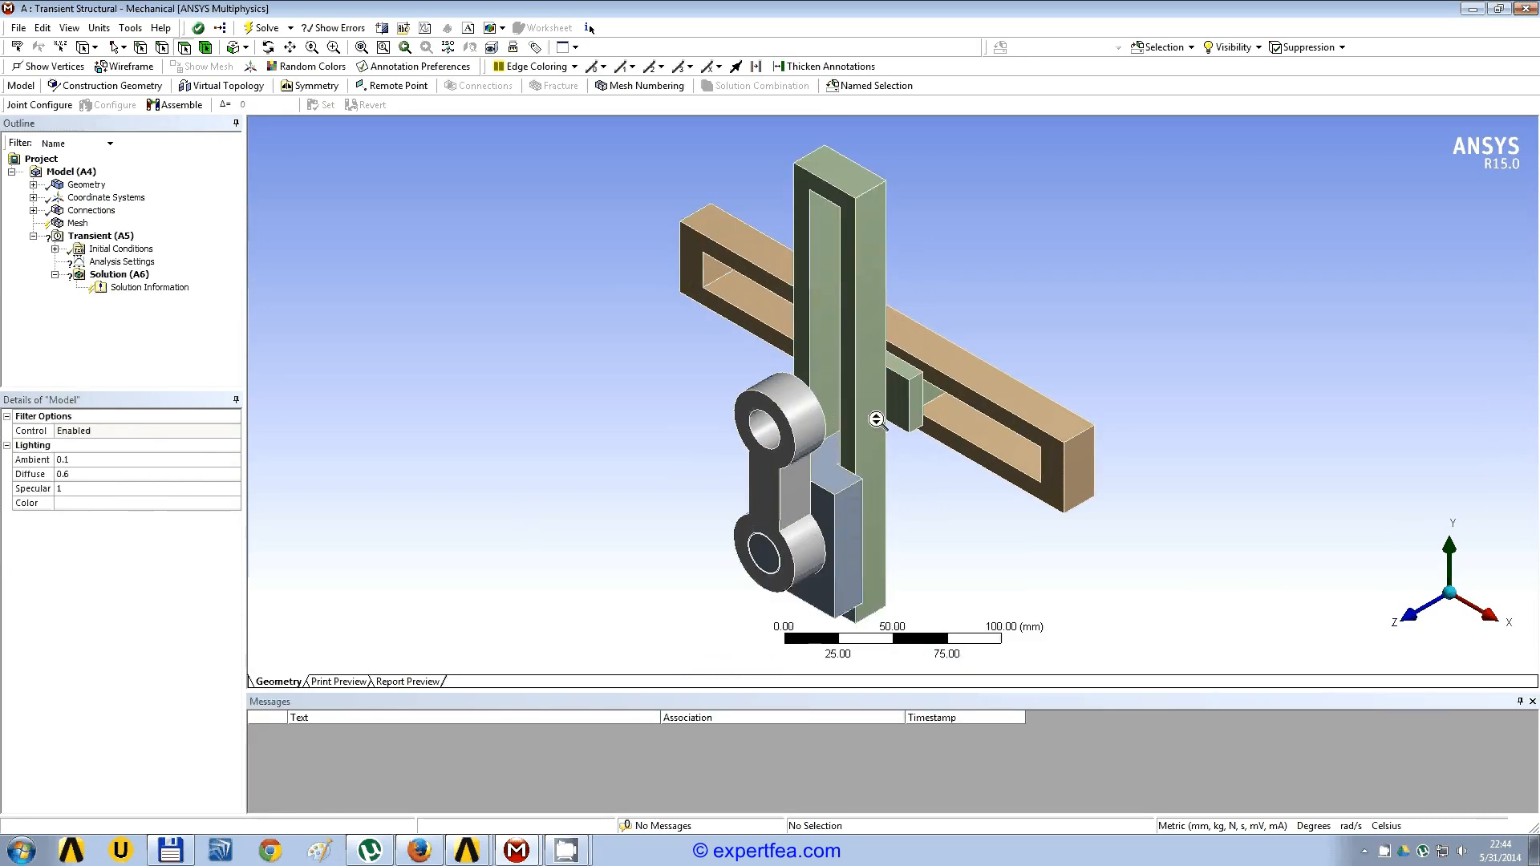
{"action": "left_click", "coordinate": [115, 238]}
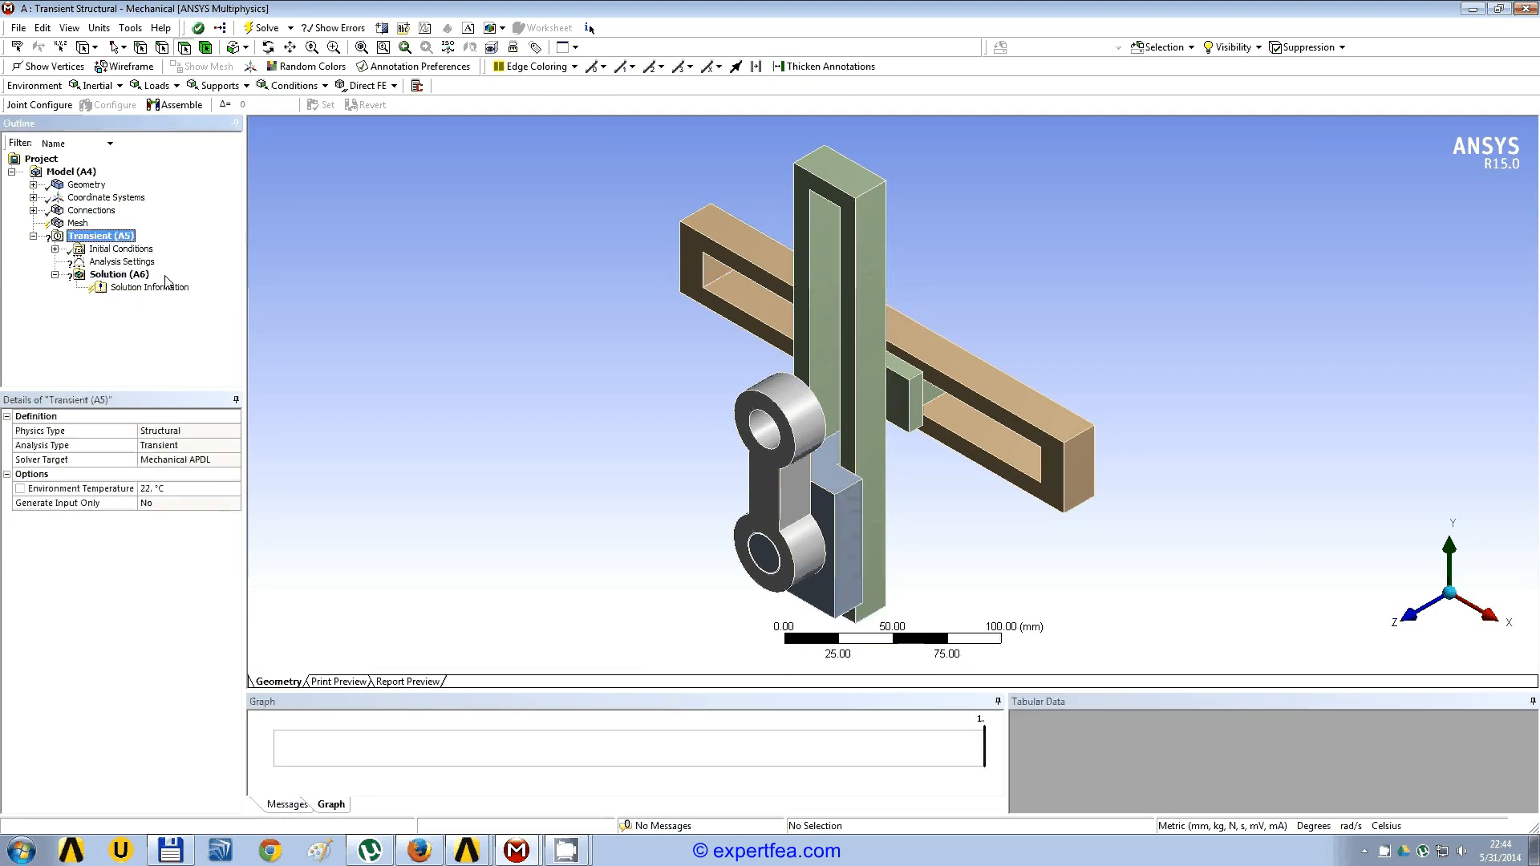
{"action": "left_click", "coordinate": [120, 274]}
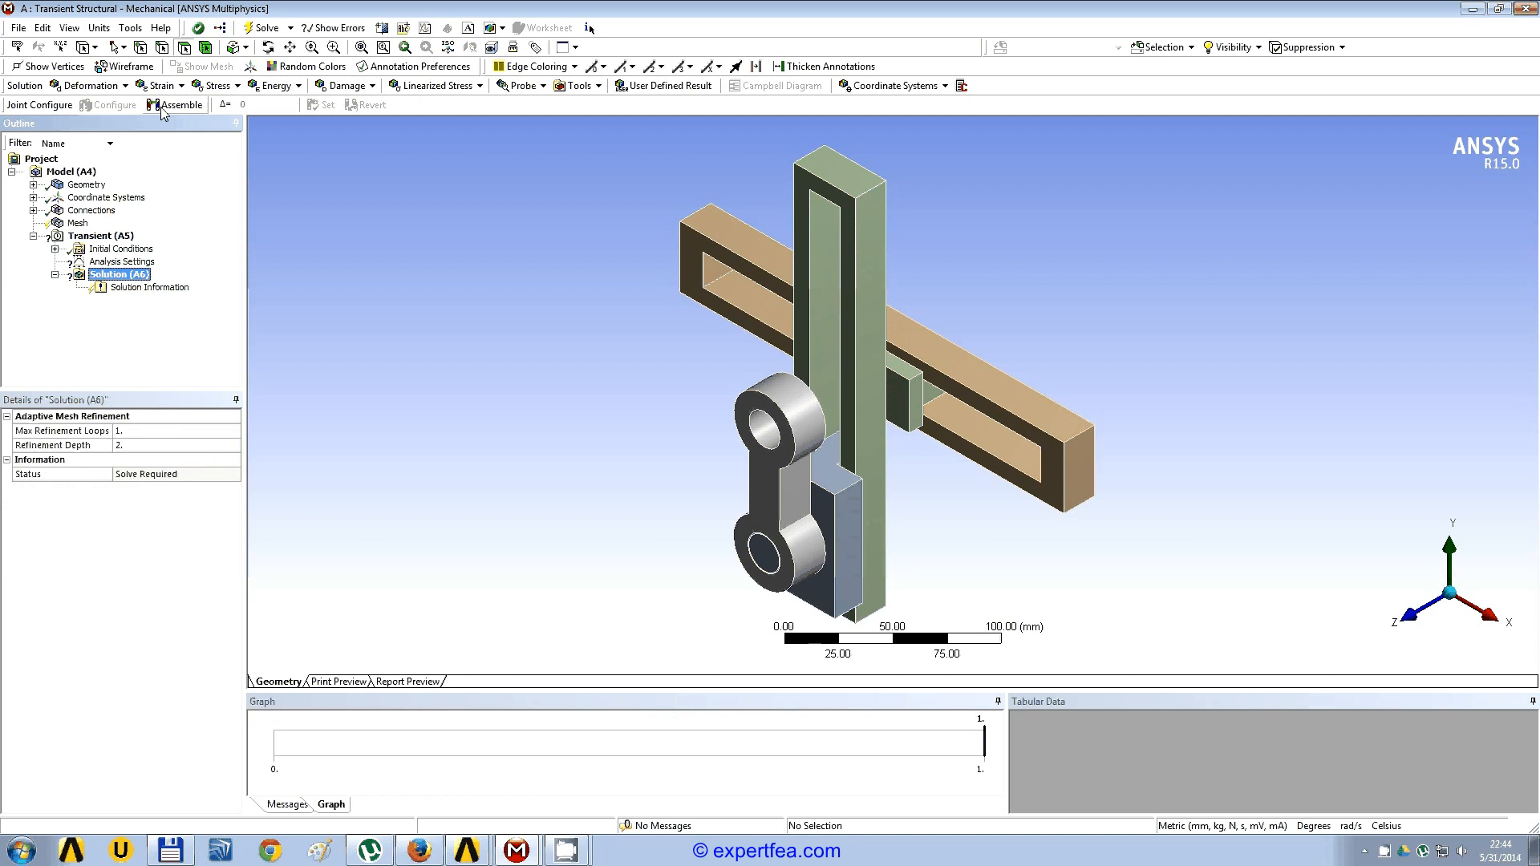
{"action": "left_click", "coordinate": [90, 85]}
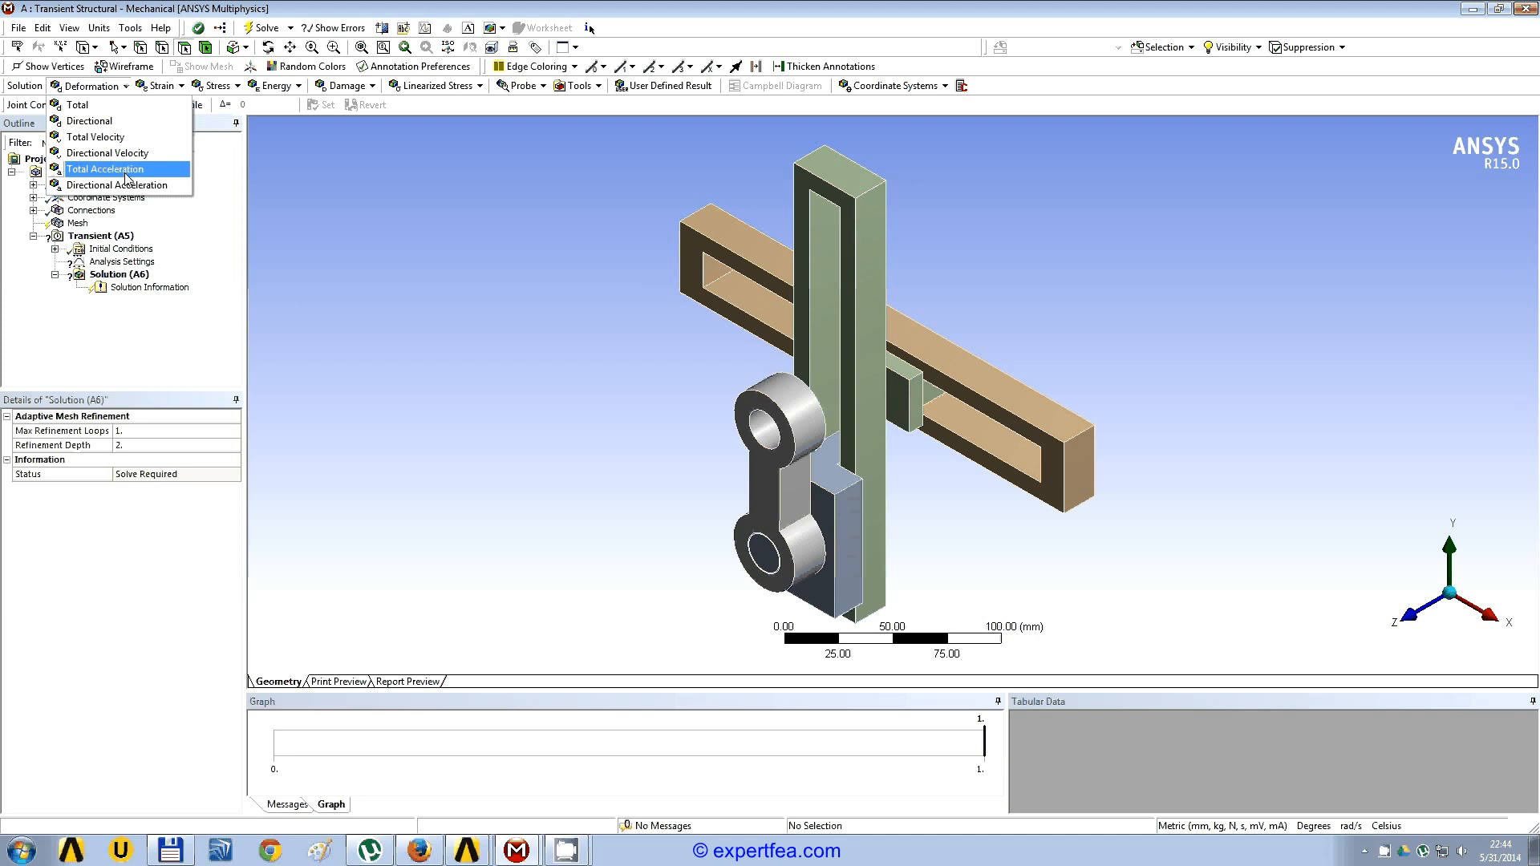
{"action": "left_click", "coordinate": [87, 361]}
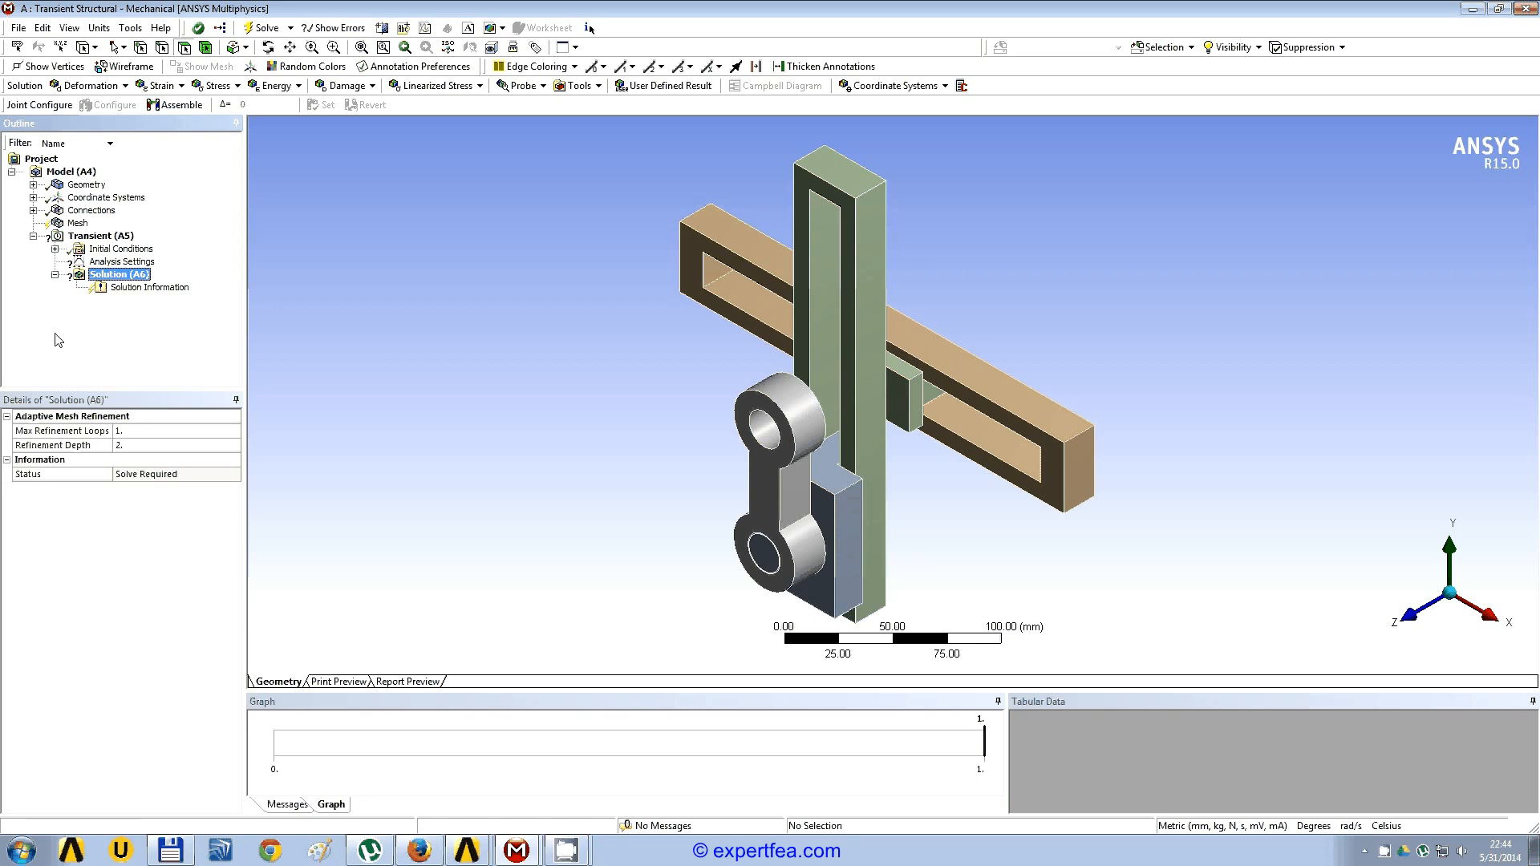
Step: Inspect the two automatically created contact regions and delete the whole Contacts group from the model's connections
{"action": "left_click", "coordinate": [33, 210]}
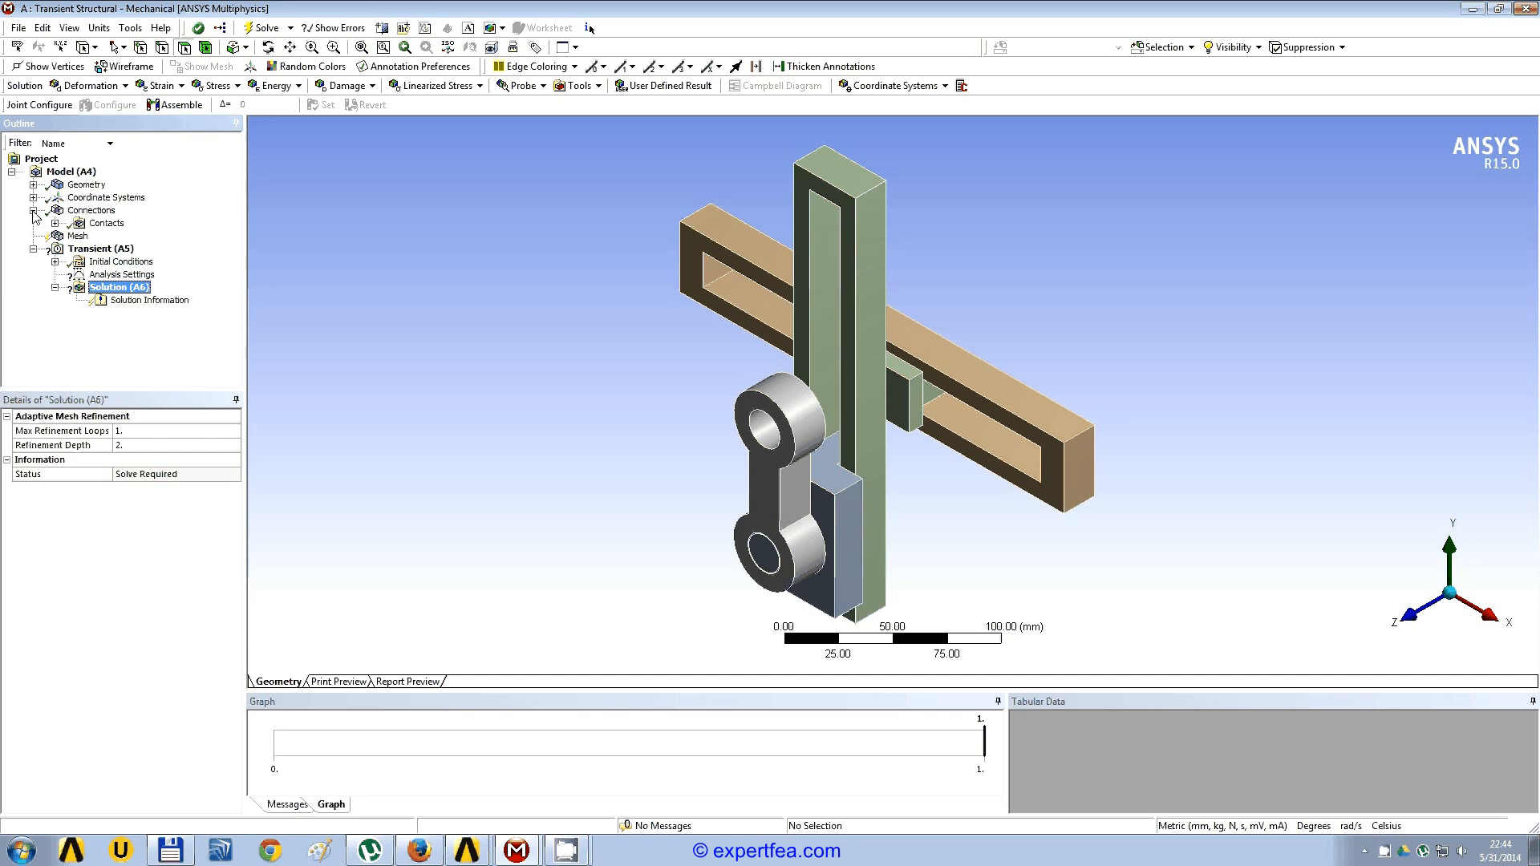
{"action": "left_click", "coordinate": [54, 223]}
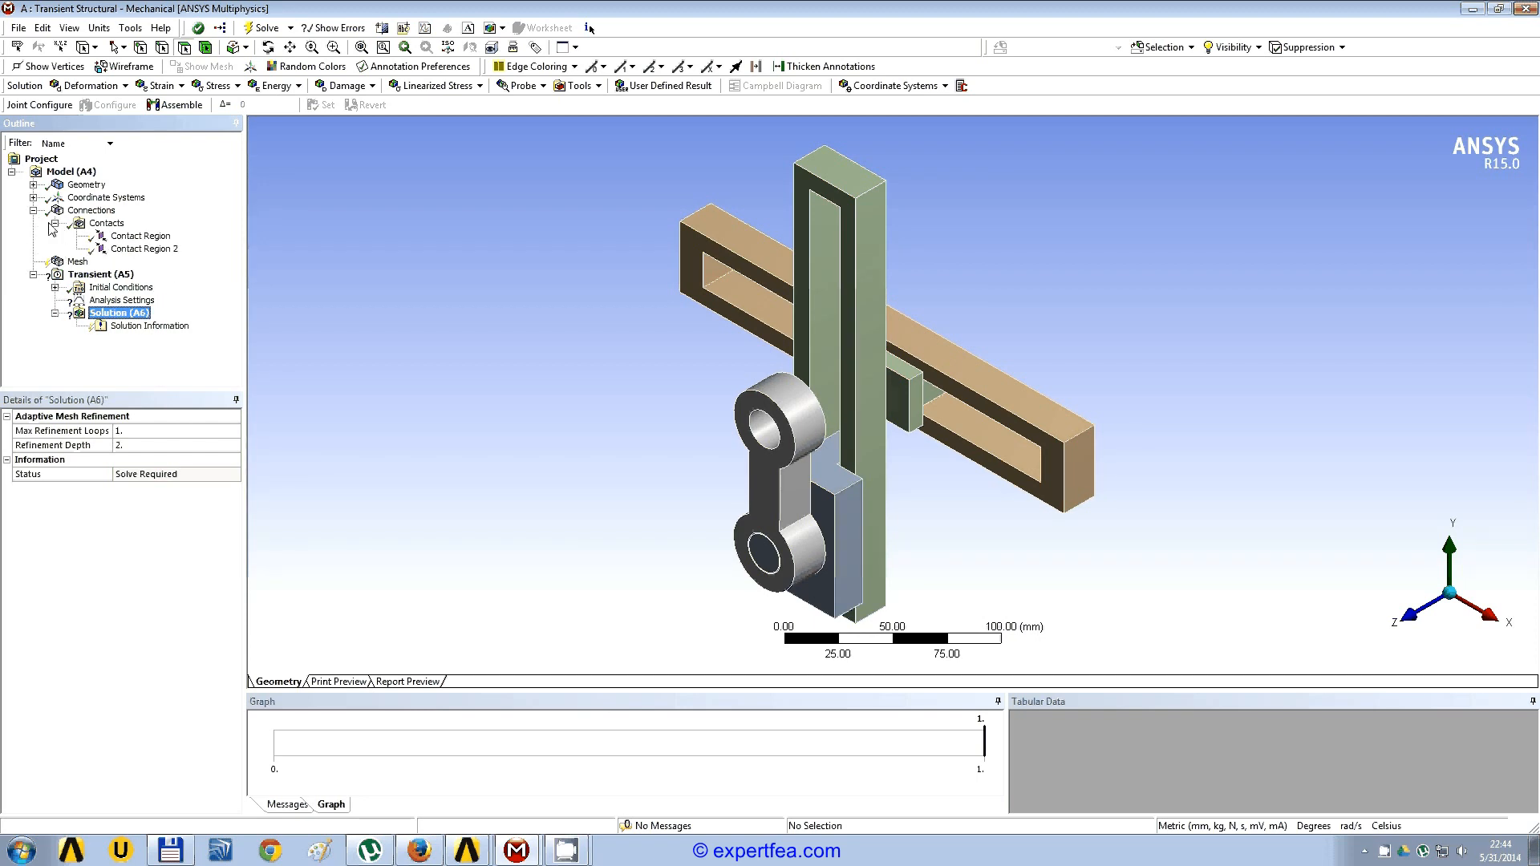
{"action": "left_click", "coordinate": [138, 236]}
{"action": "middle_click_drag", "start_coordinate": [652, 420], "coordinate": [831, 400]}
{"action": "left_click", "coordinate": [141, 250]}
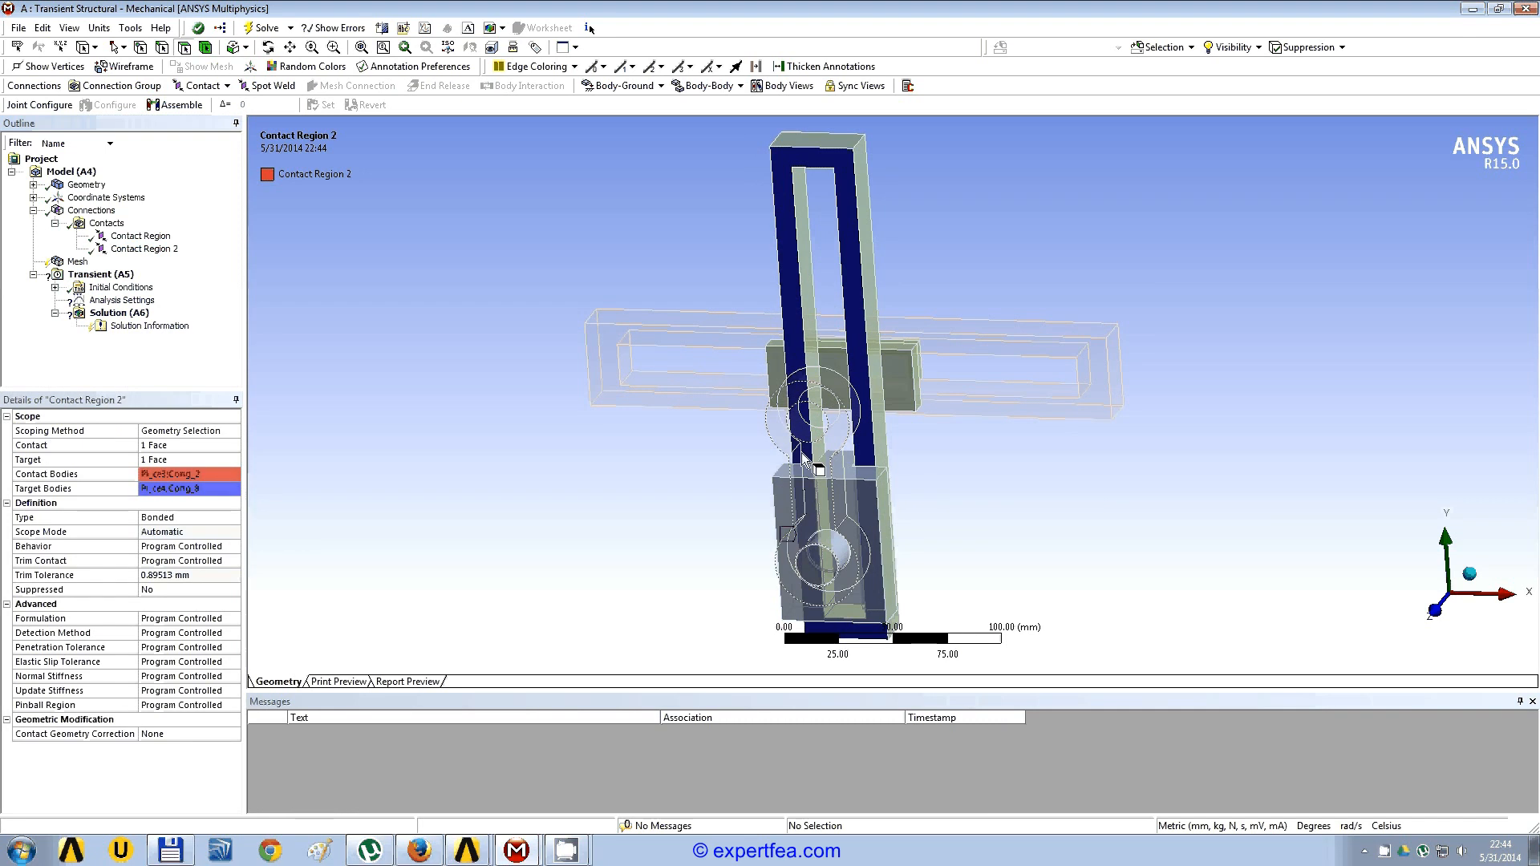
{"action": "scroll", "coordinate": [742, 401], "scroll_direction": "up", "scroll_amount": 2}
{"action": "scroll", "coordinate": [742, 401], "scroll_direction": "up", "scroll_amount": 1}
{"action": "left_click", "coordinate": [113, 224]}
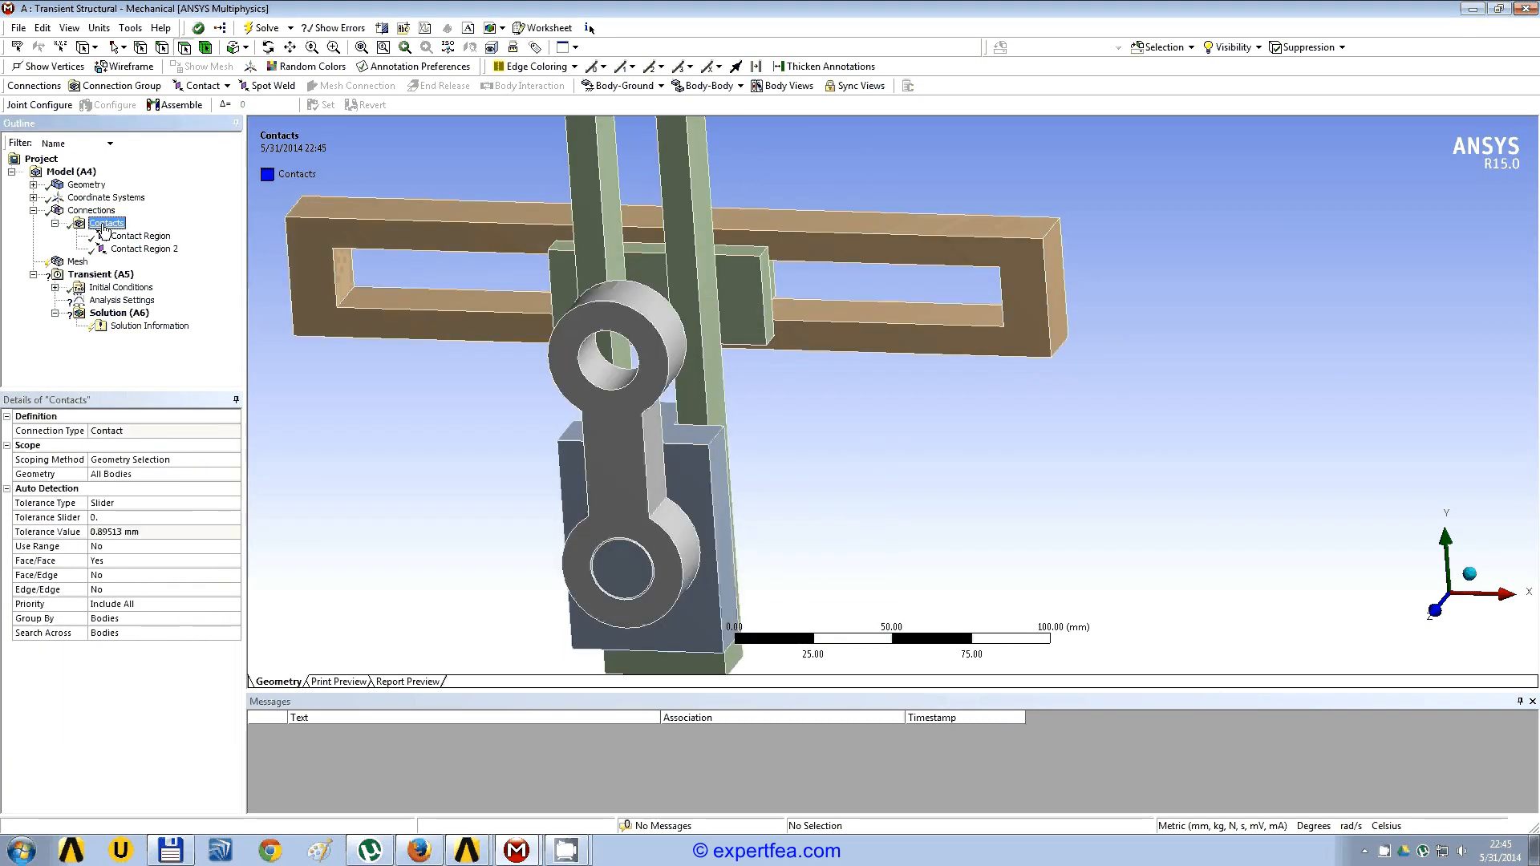
{"action": "right_click", "coordinate": [123, 230]}
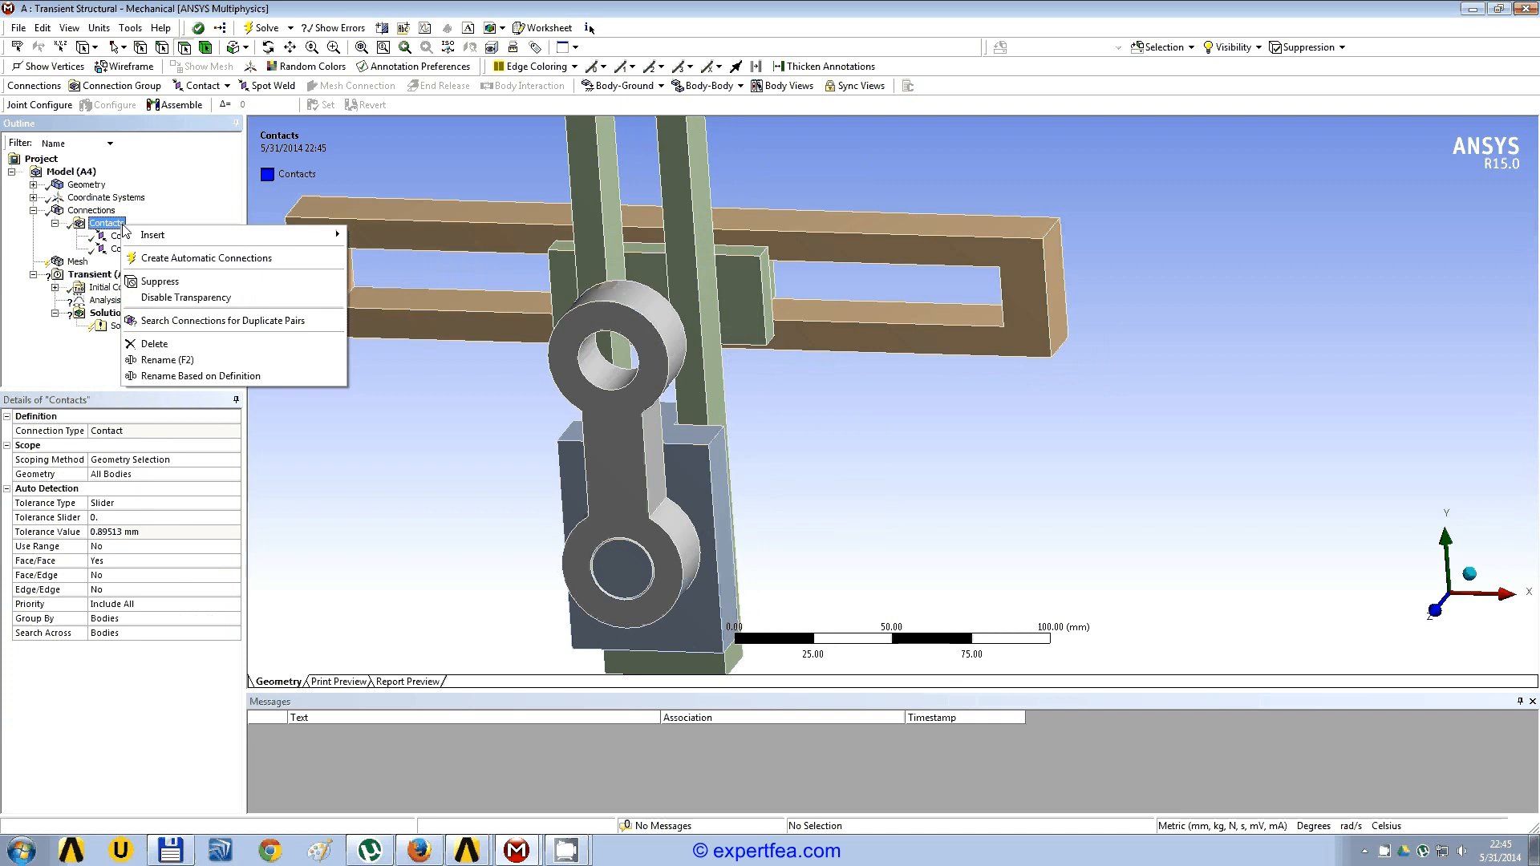
{"action": "left_click", "coordinate": [218, 344]}
{"action": "left_click", "coordinate": [764, 479]}
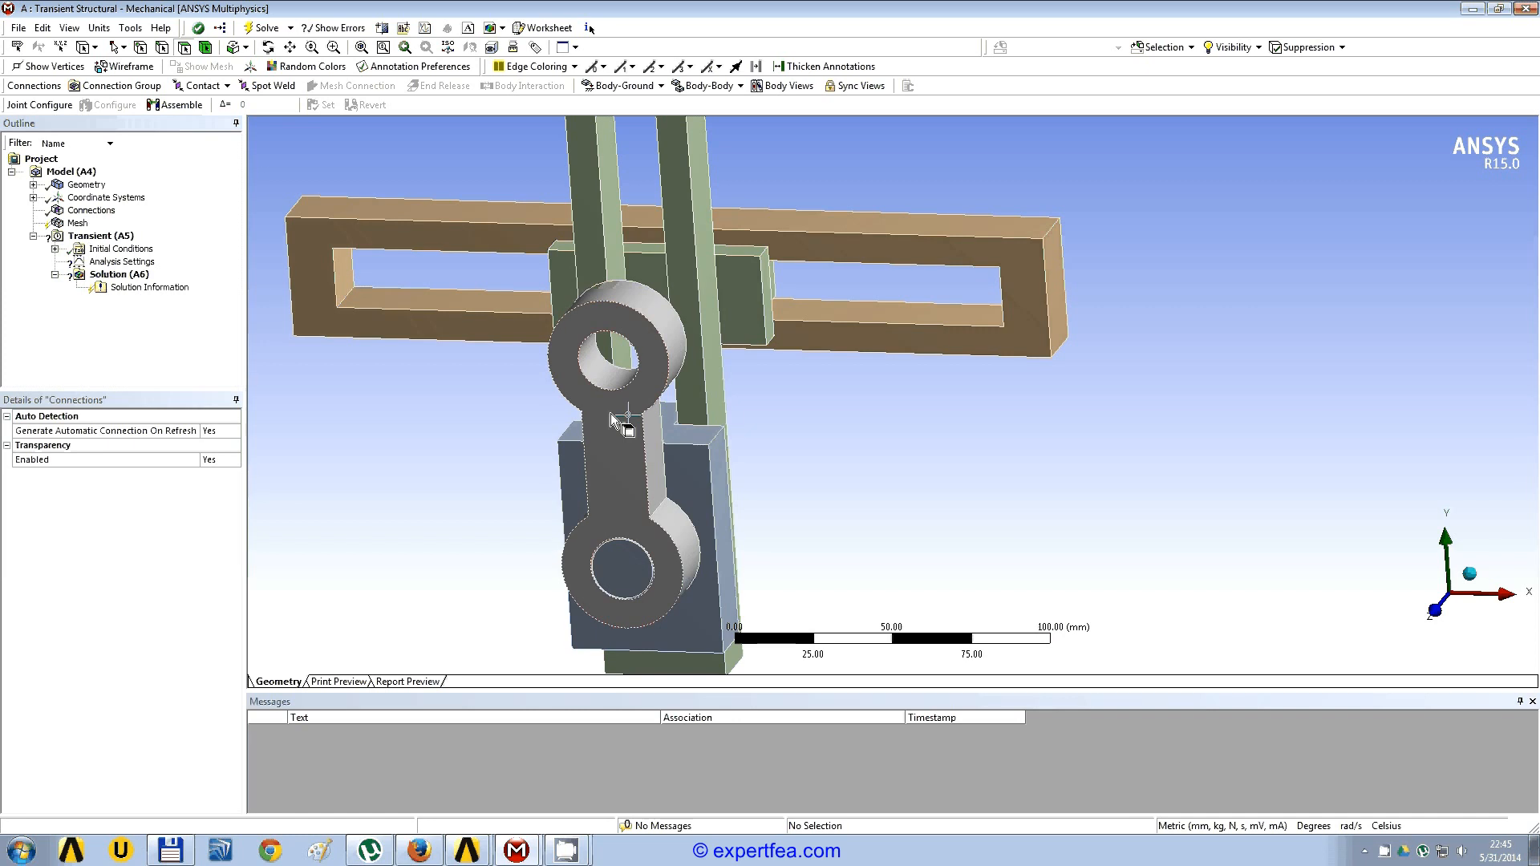
Step: Create a body-to-ground revolute joint on the cylindrical inner face of the crank's upper hole
{"action": "mouse_move", "coordinate": [612, 415]}
{"action": "middle_mouse_down"}
{"action": "mouse_move", "coordinate": [696, 389]}
{"action": "mouse_move", "coordinate": [595, 427]}
{"action": "middle_mouse_up"}
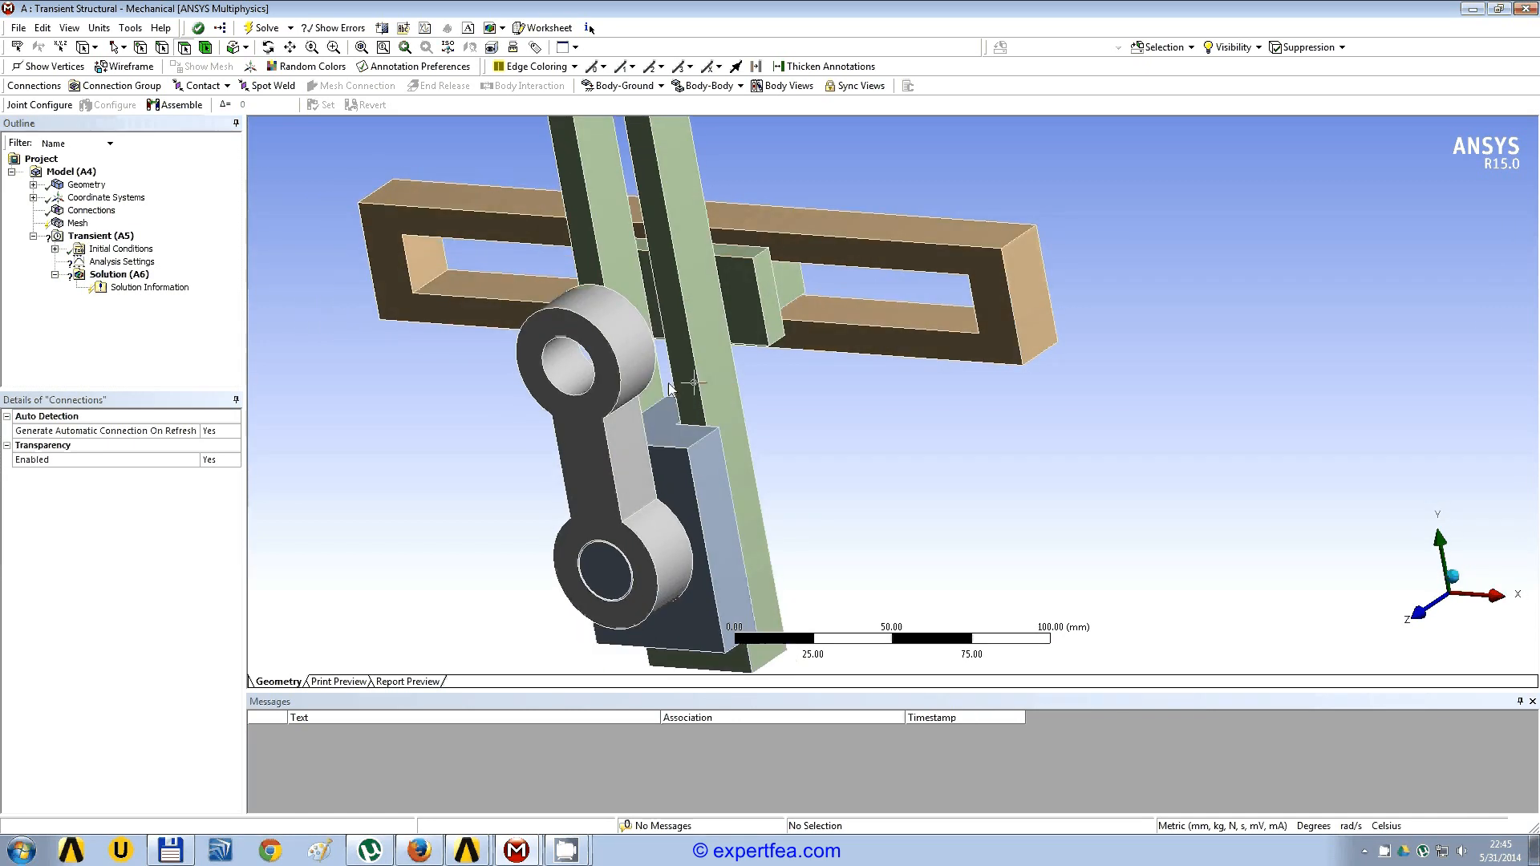
{"action": "left_click", "coordinate": [565, 359]}
{"action": "middle_click_drag", "start_coordinate": [898, 401], "coordinate": [863, 402]}
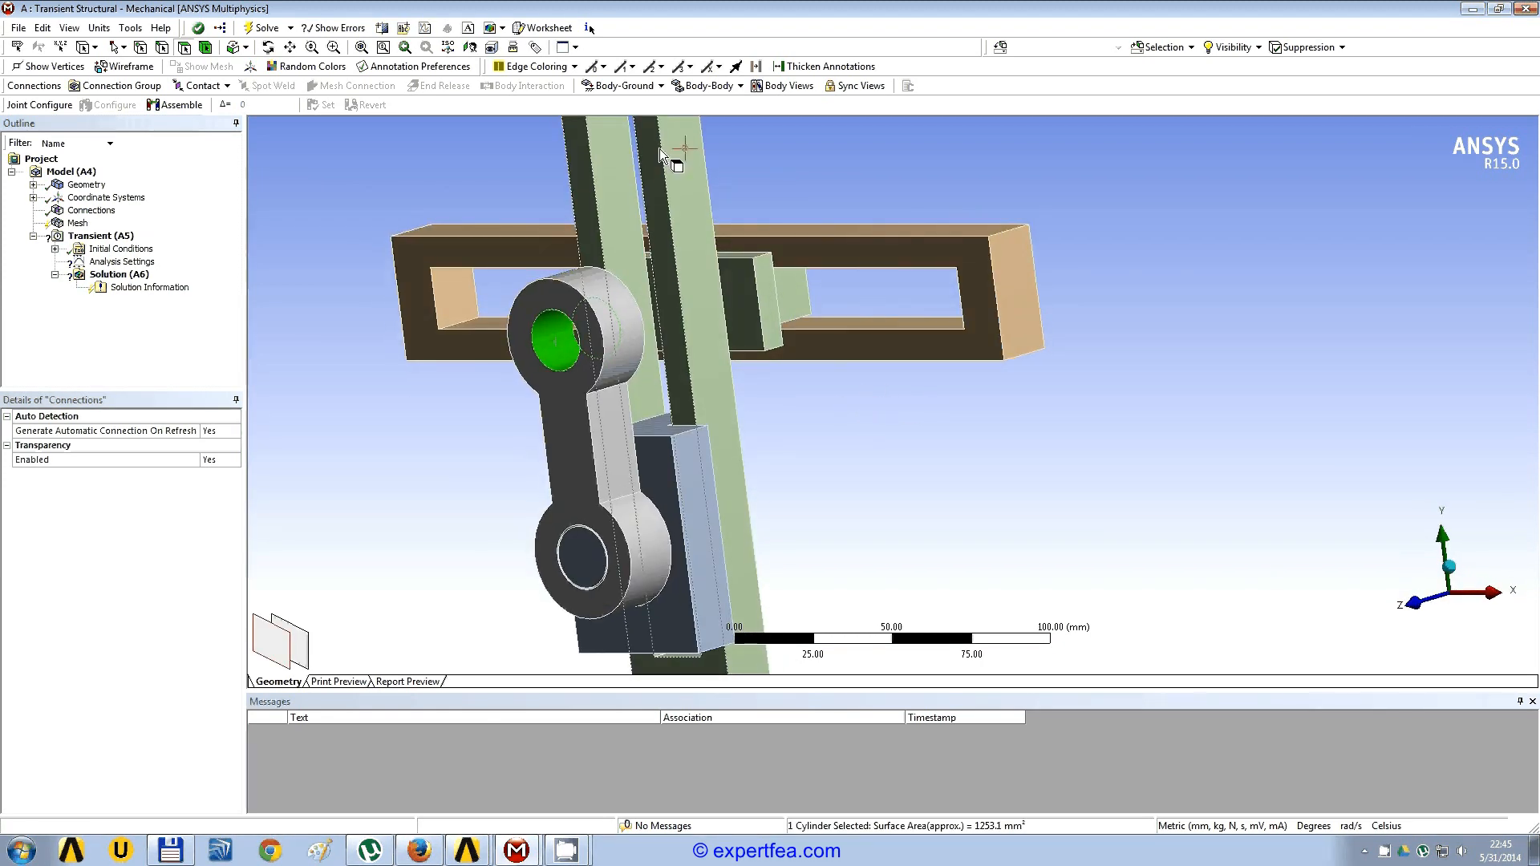
{"action": "left_click", "coordinate": [661, 87]}
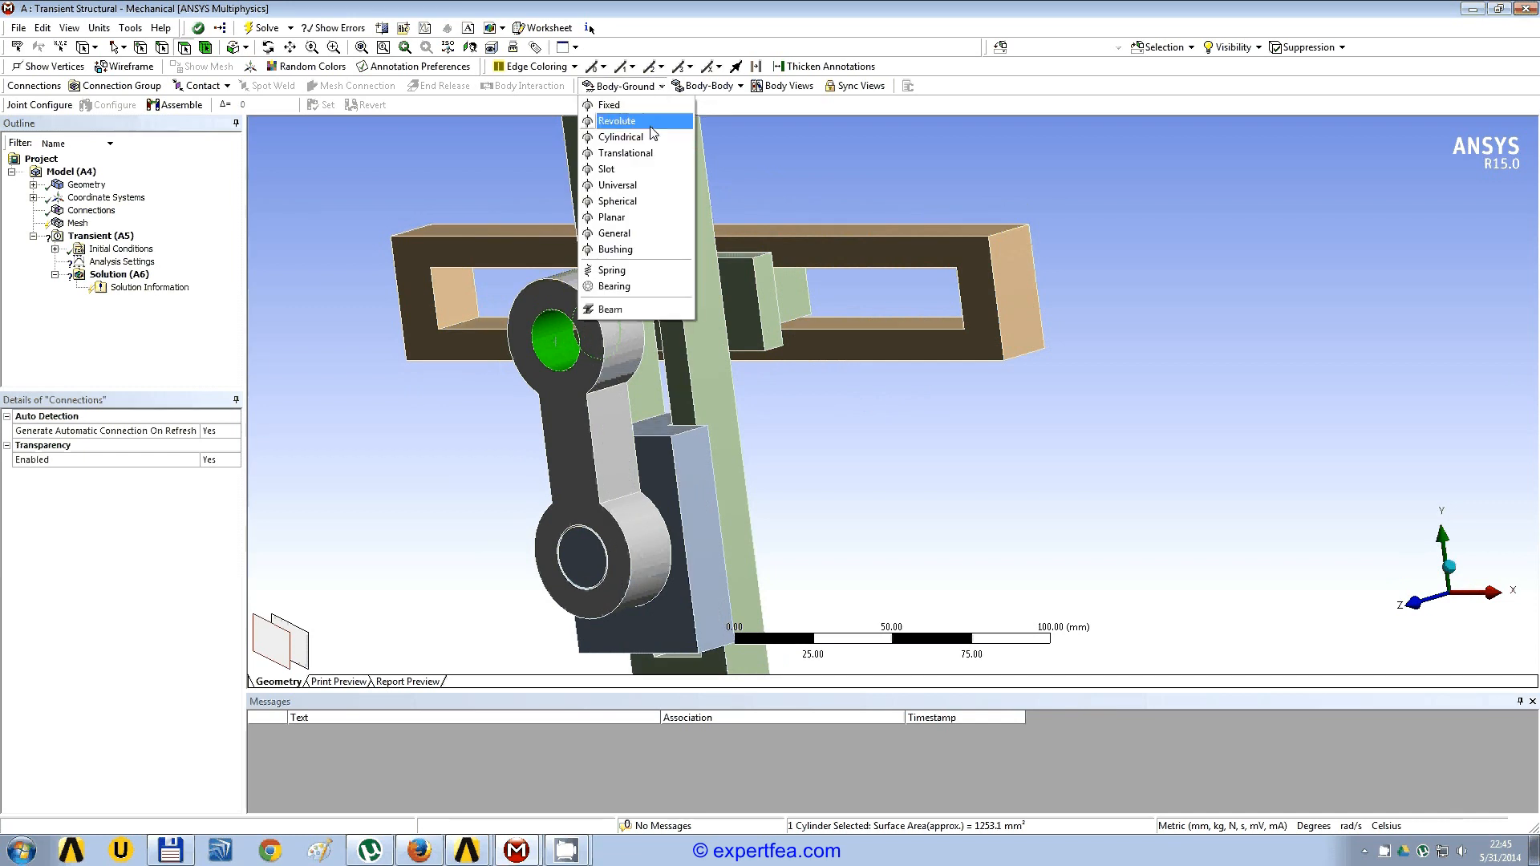
{"action": "left_click", "coordinate": [653, 121]}
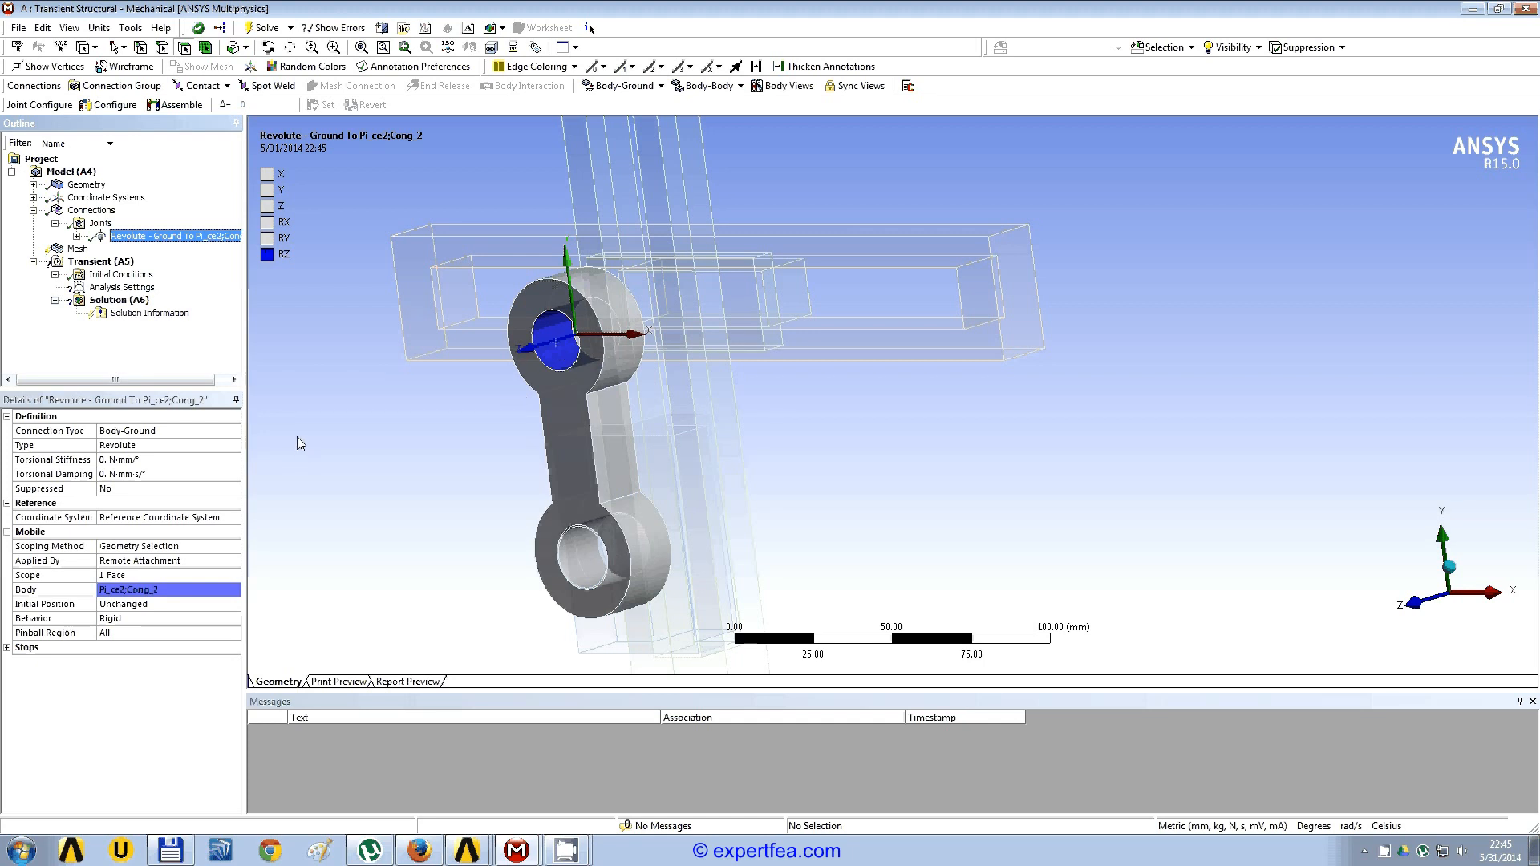
Step: Create a body-to-ground fixed joint on the top face of the horizontal slotted frame
{"action": "middle_click_drag", "start_coordinate": [354, 402], "coordinate": [640, 151]}
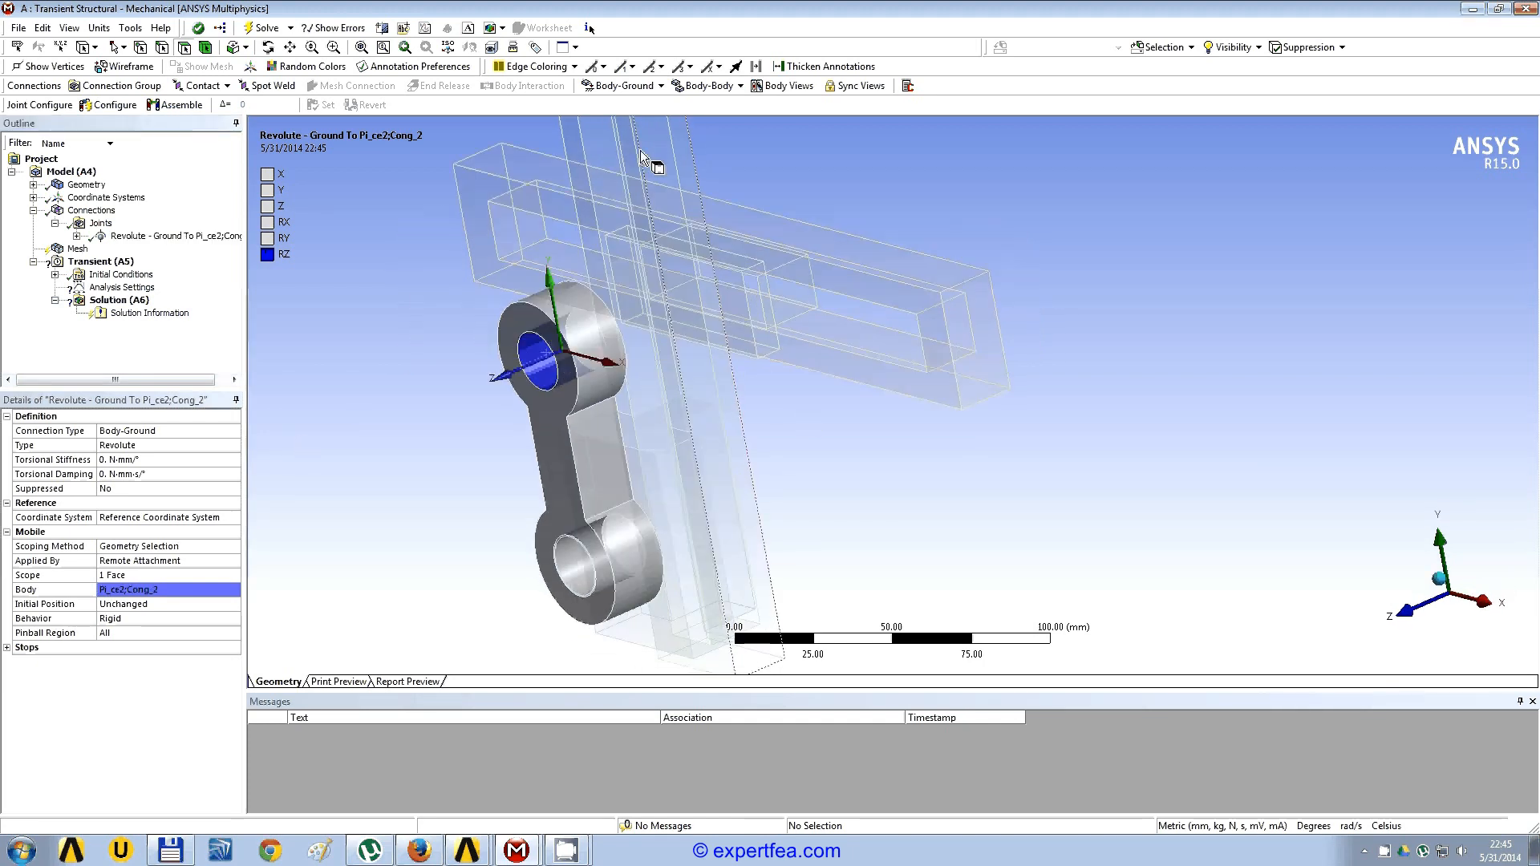
{"action": "left_click", "coordinate": [900, 268]}
{"action": "middle_click_drag", "start_coordinate": [900, 268], "coordinate": [899, 408]}
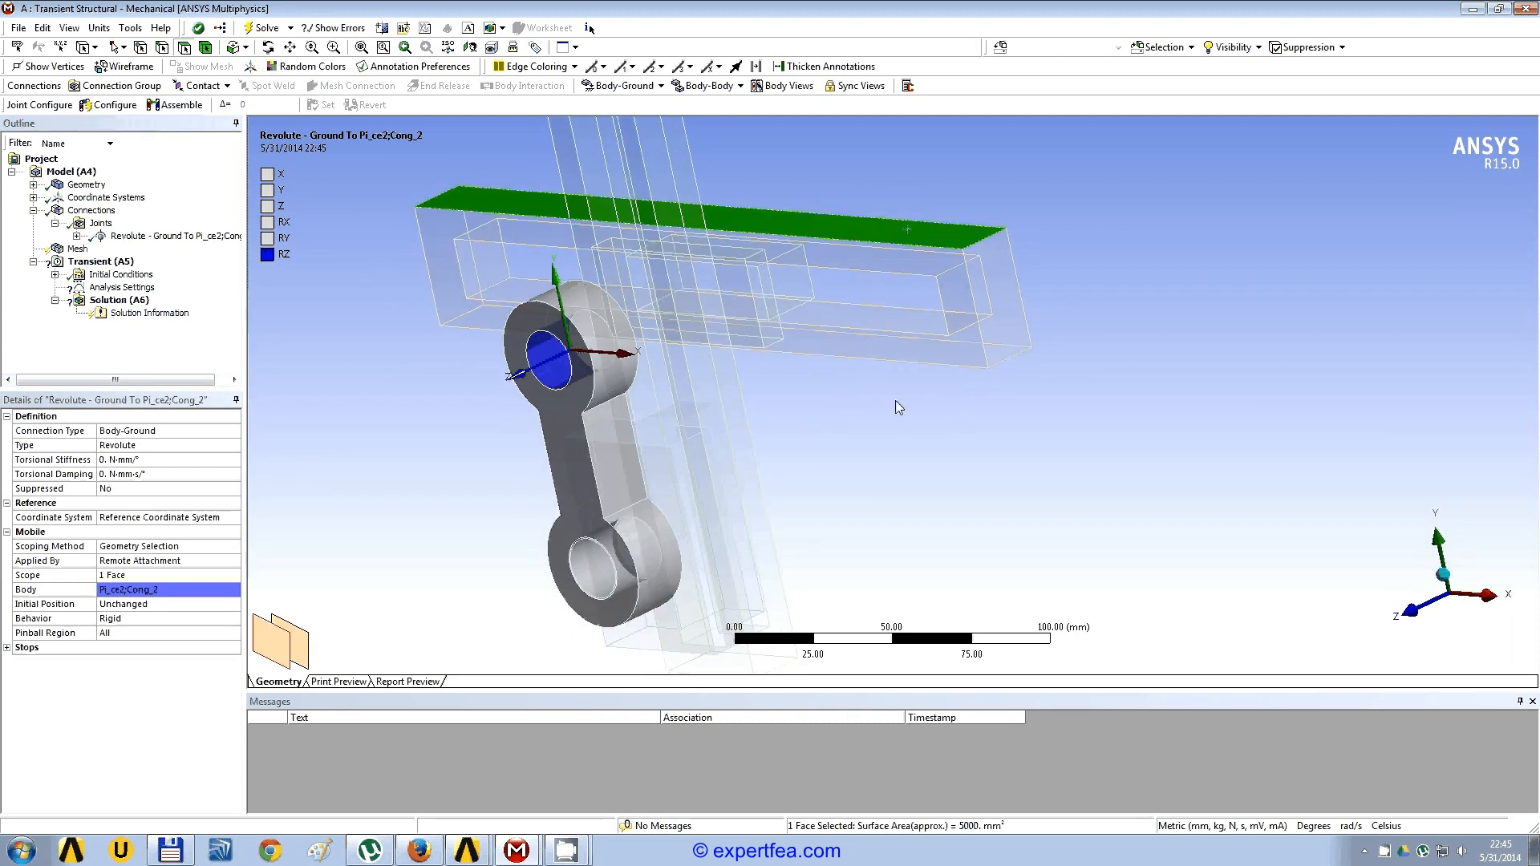
{"action": "left_click", "coordinate": [662, 87]}
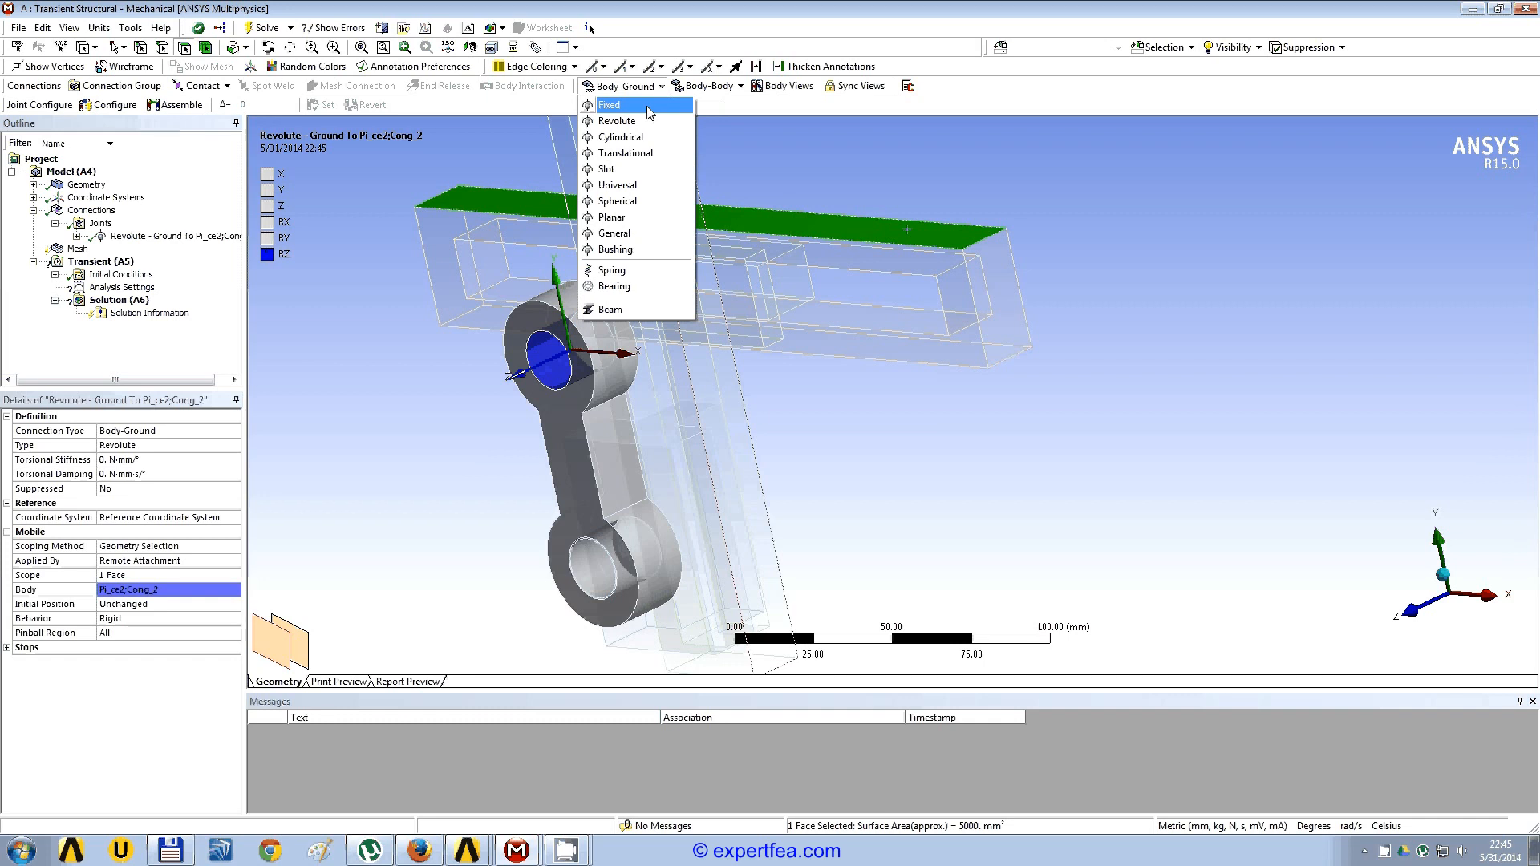
{"action": "left_click", "coordinate": [648, 111]}
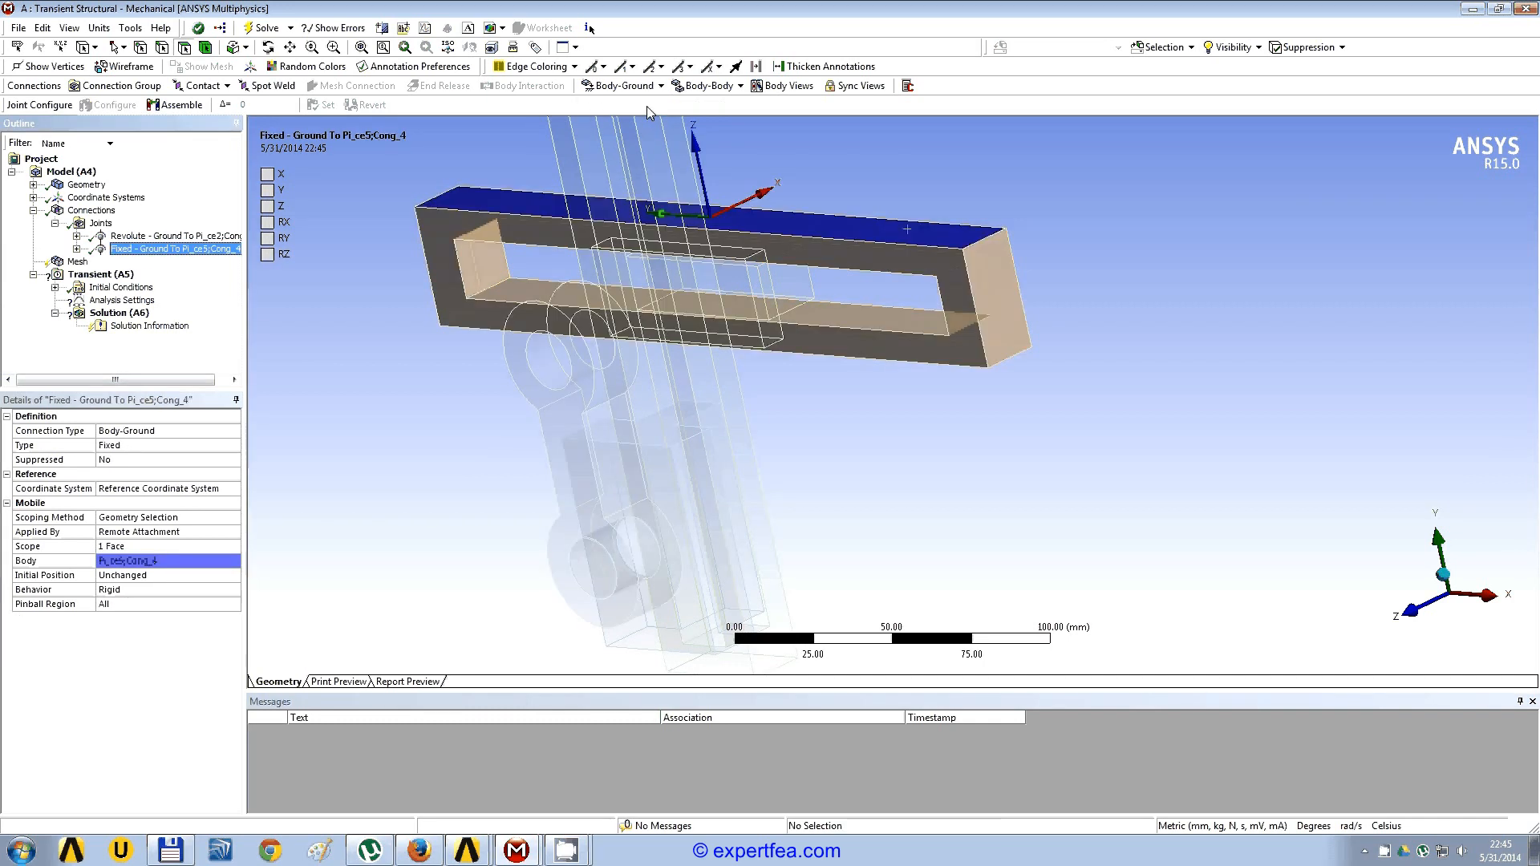
Step: Examine the lower end of the crank, highlighting the crank body and the slider block body under Geometry
{"action": "mouse_move", "coordinate": [903, 378]}
{"action": "middle_mouse_down"}
{"action": "mouse_move", "coordinate": [758, 375]}
{"action": "mouse_move", "coordinate": [887, 390]}
{"action": "middle_mouse_up"}
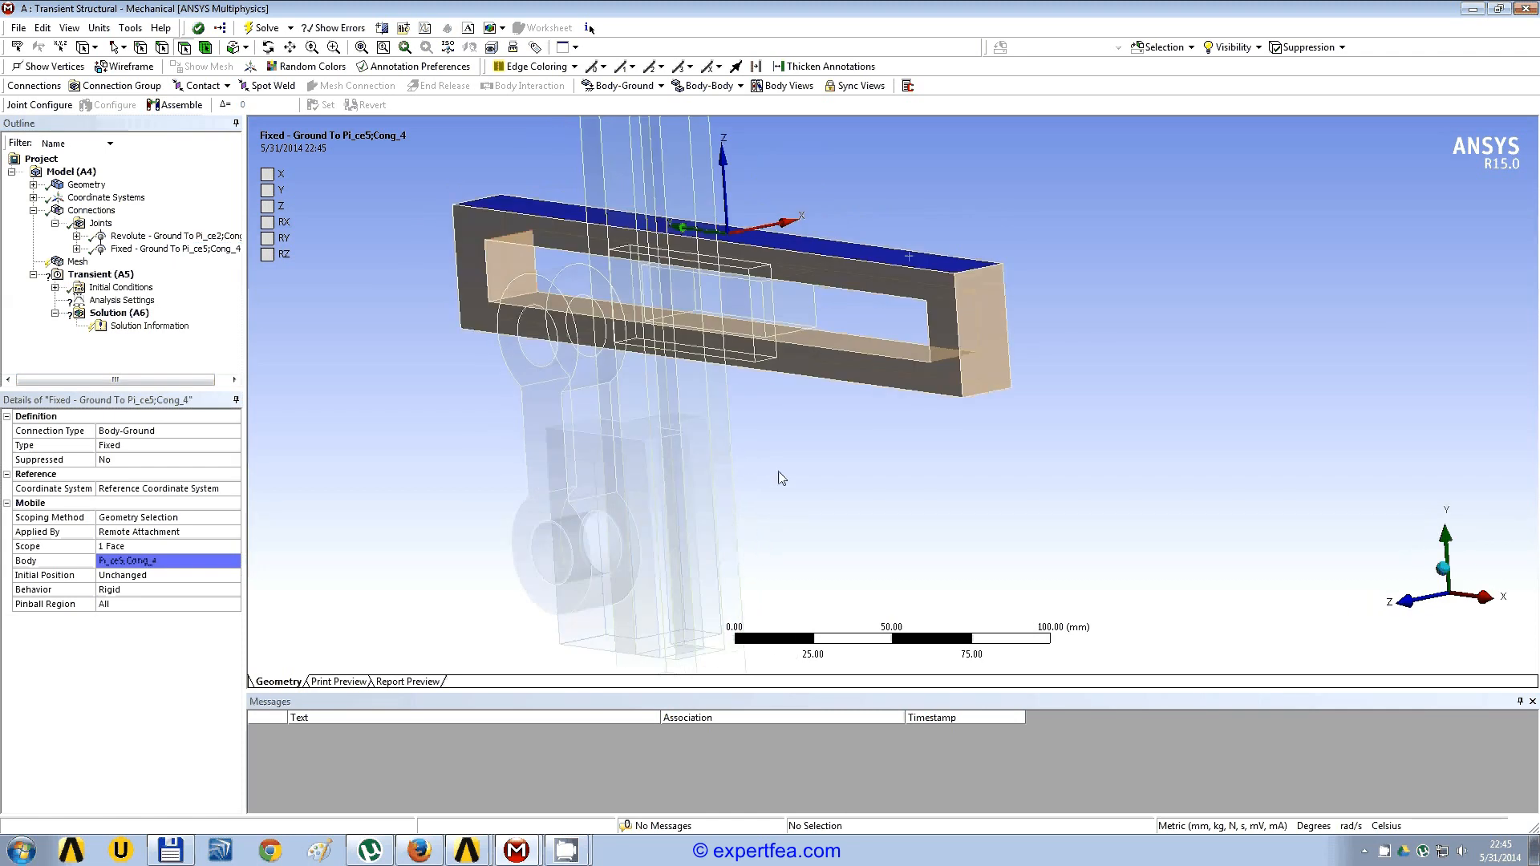
{"action": "middle_click", "coordinate": [681, 448]}
{"action": "scroll", "coordinate": [845, 374], "scroll_direction": "up", "scroll_amount": 3}
{"action": "middle_click_drag", "start_coordinate": [934, 457], "coordinate": [911, 361], "text": "ctrl"}
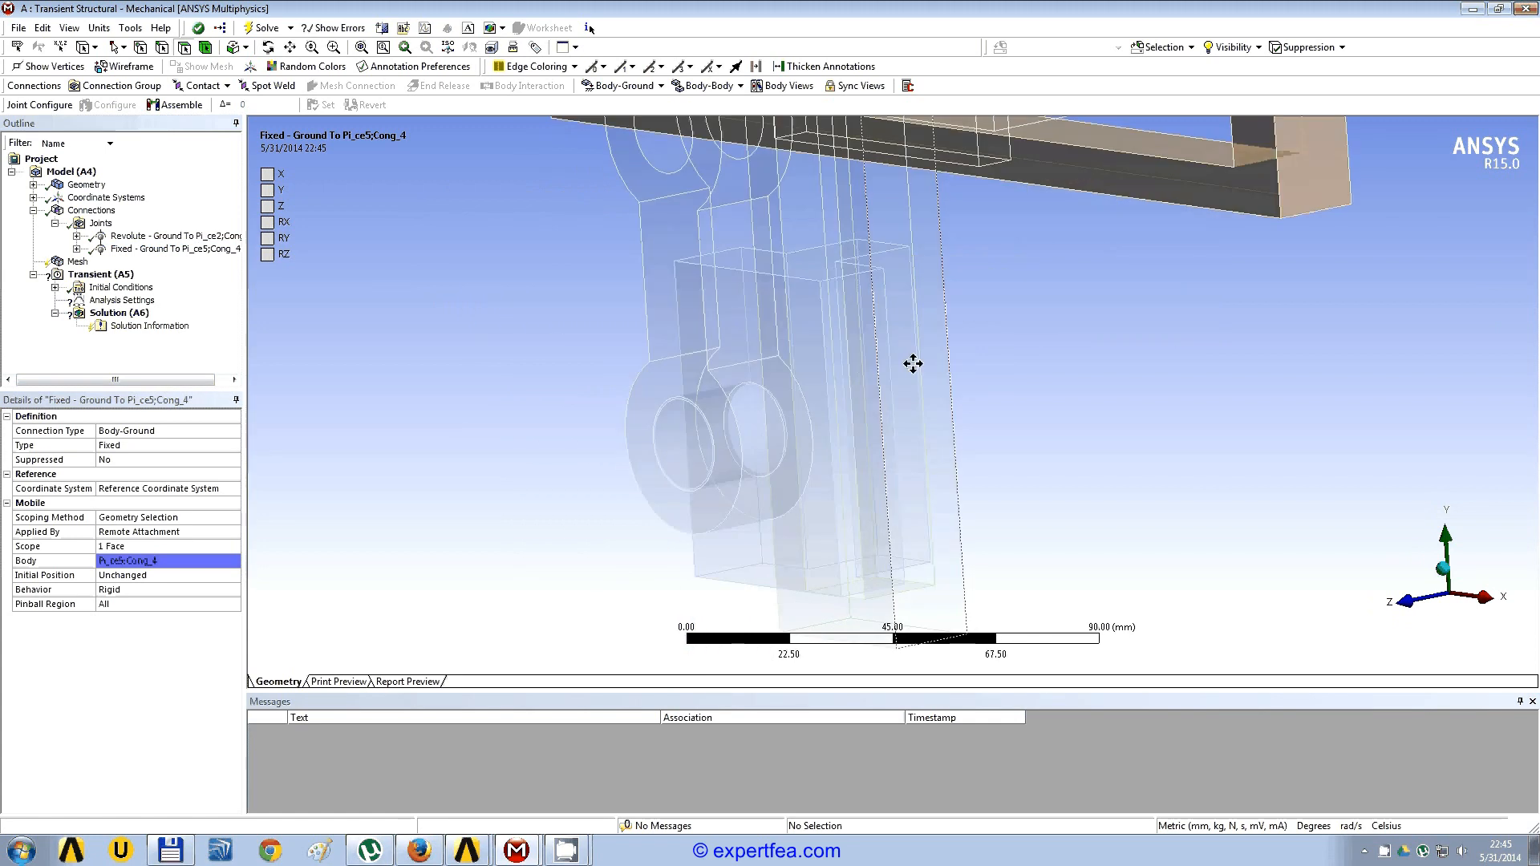
{"action": "left_click", "coordinate": [662, 156]}
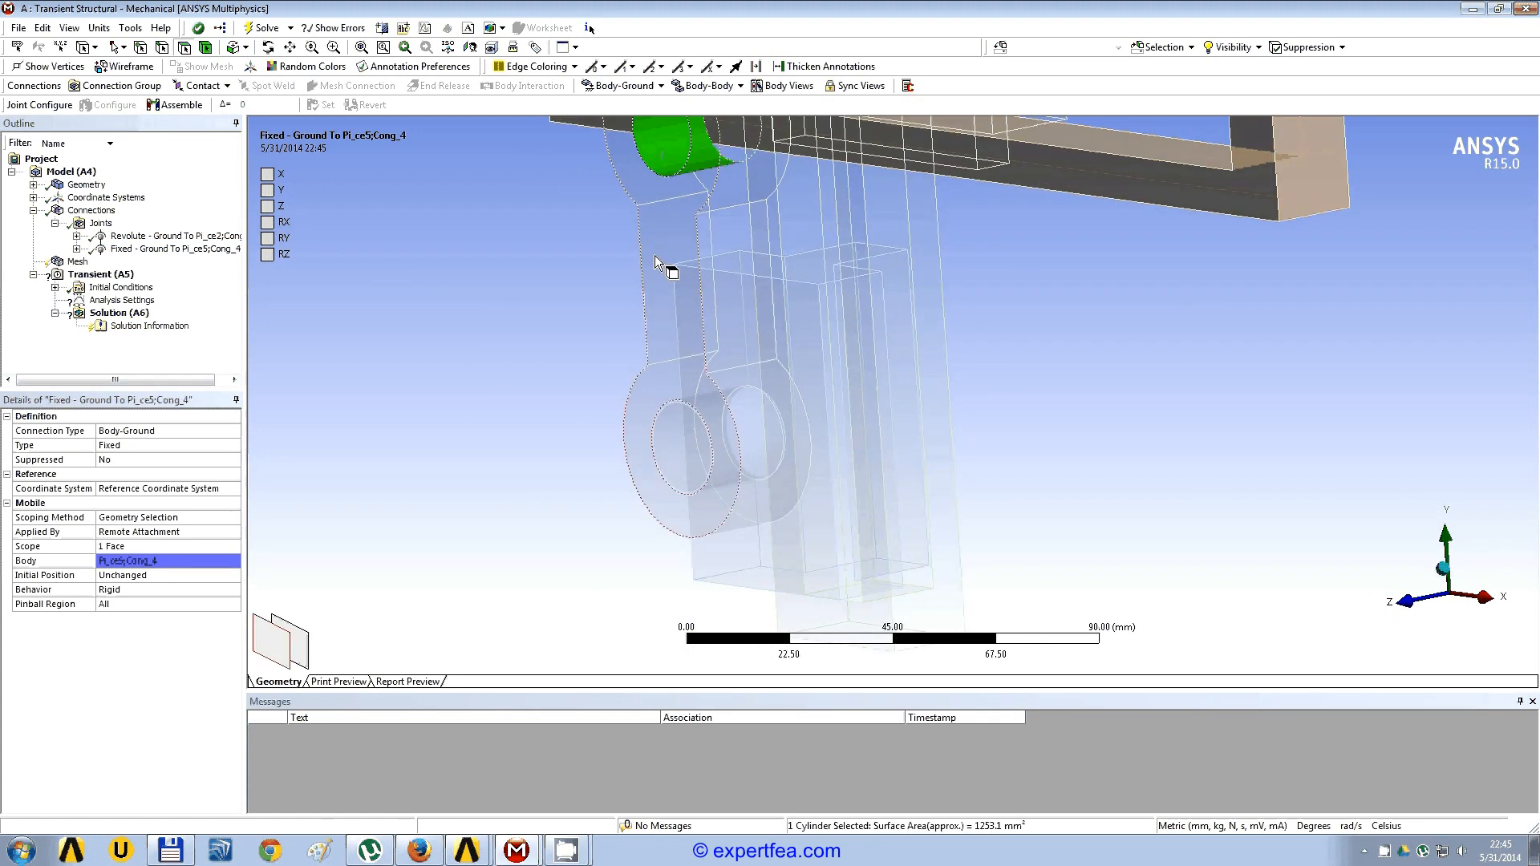
{"action": "left_click", "coordinate": [33, 185]}
{"action": "left_click", "coordinate": [127, 198]}
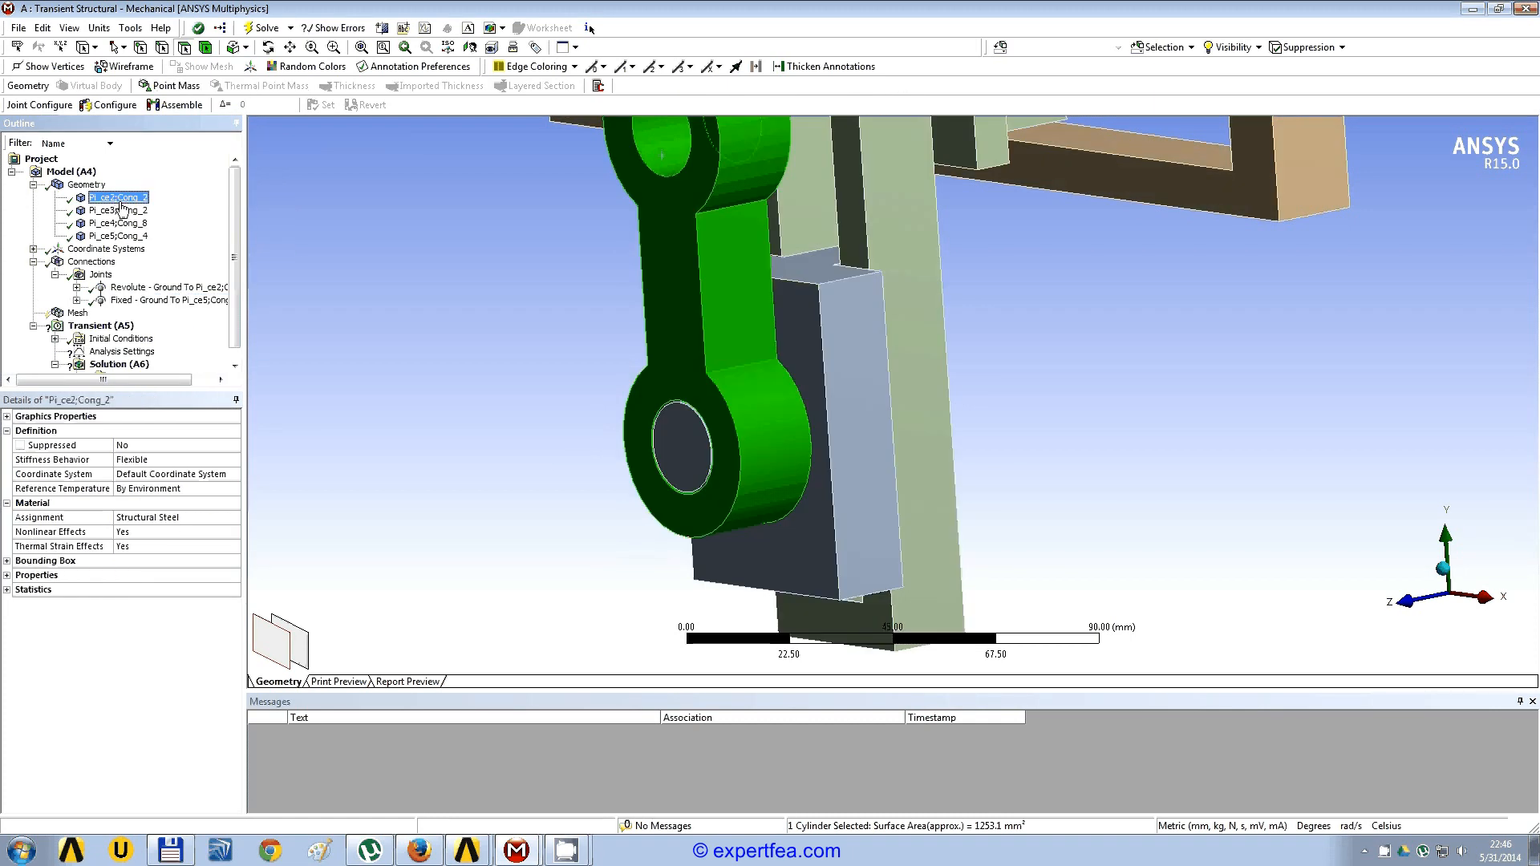
{"action": "left_click", "coordinate": [120, 210]}
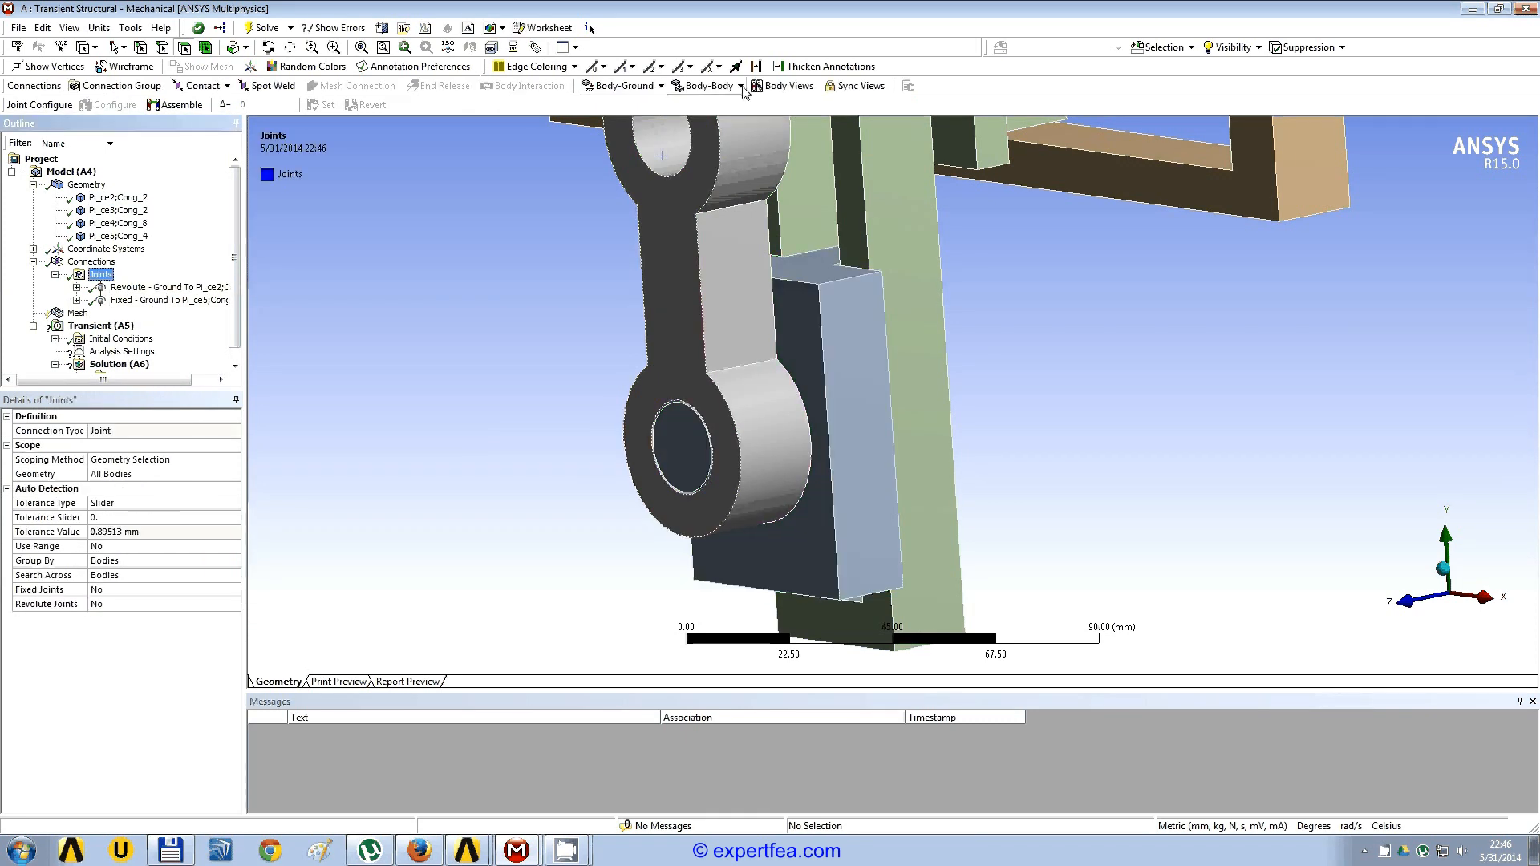
Step: Add a body-to-body revolute joint with the cylindrical inner face of the crank's lower hole as its reference scope
{"action": "left_click", "coordinate": [708, 86]}
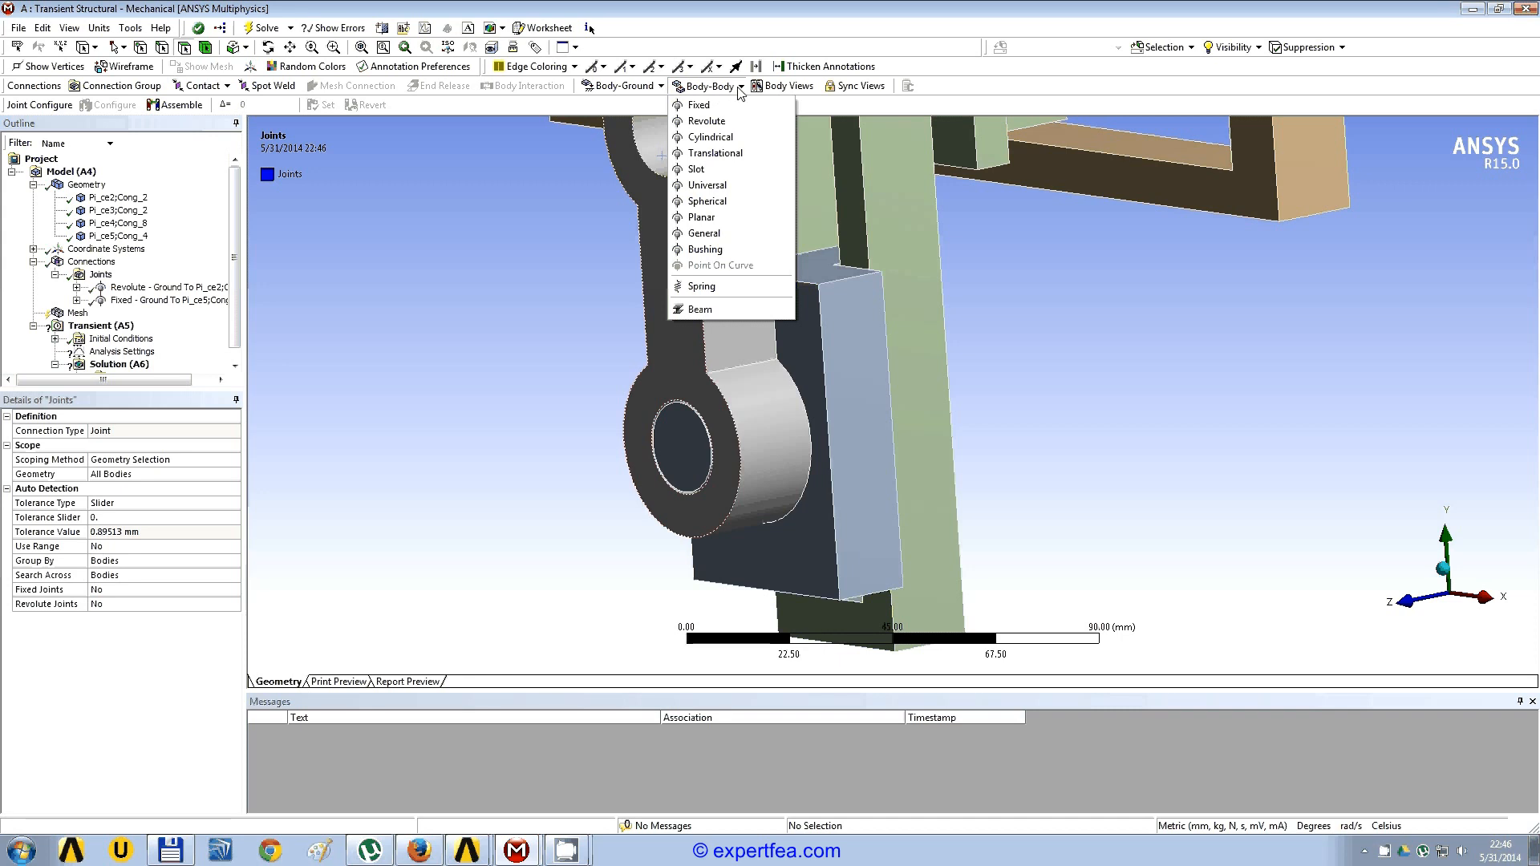
{"action": "left_click", "coordinate": [725, 121]}
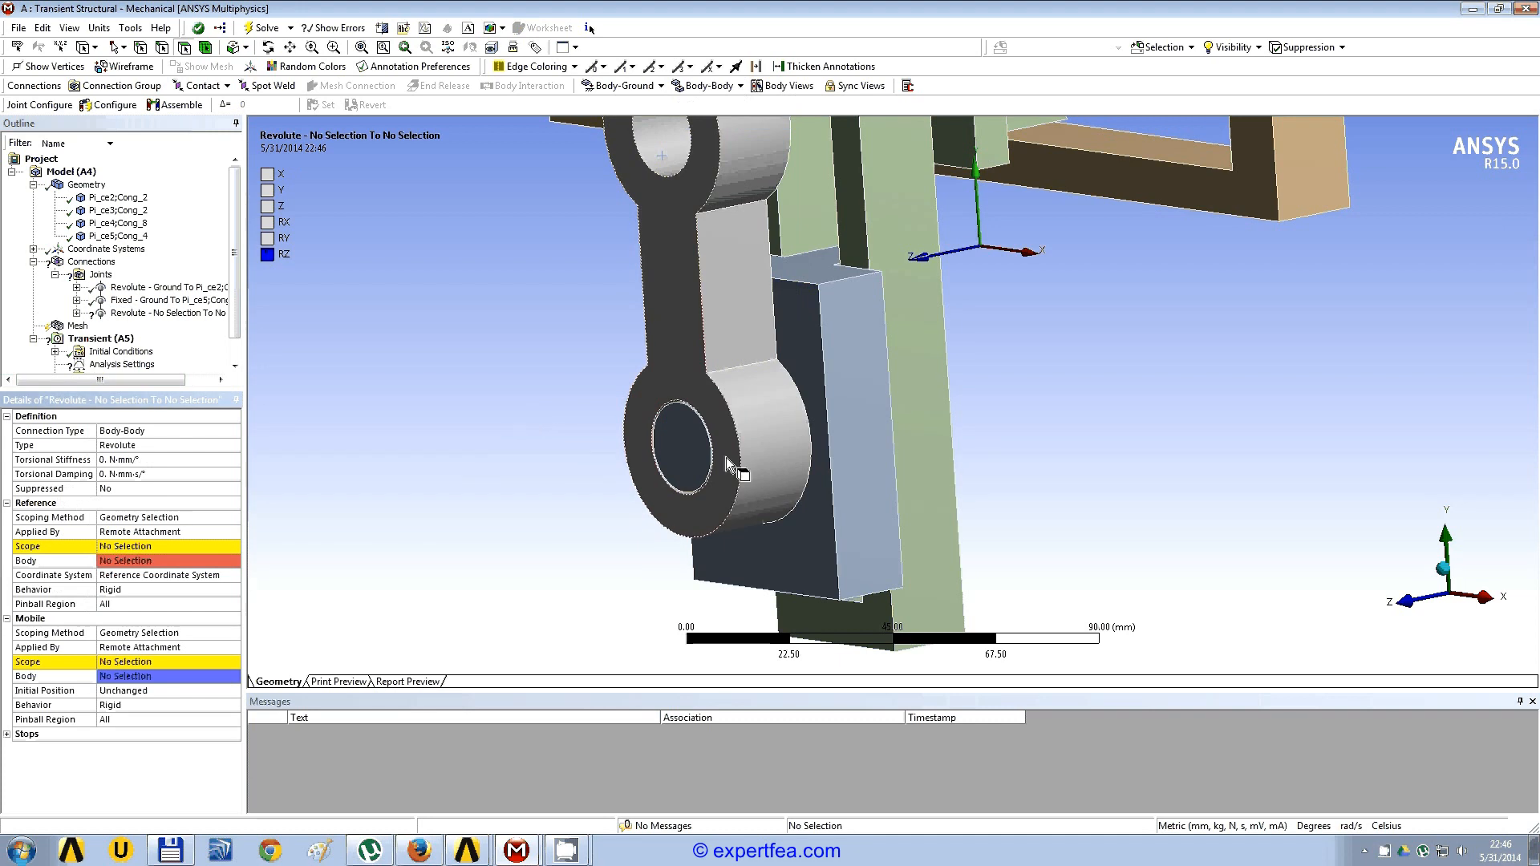
{"action": "middle_click_drag", "start_coordinate": [677, 457], "coordinate": [973, 395], "text": "ctrl"}
{"action": "scroll", "coordinate": [745, 429], "scroll_direction": "up", "scroll_amount": 5}
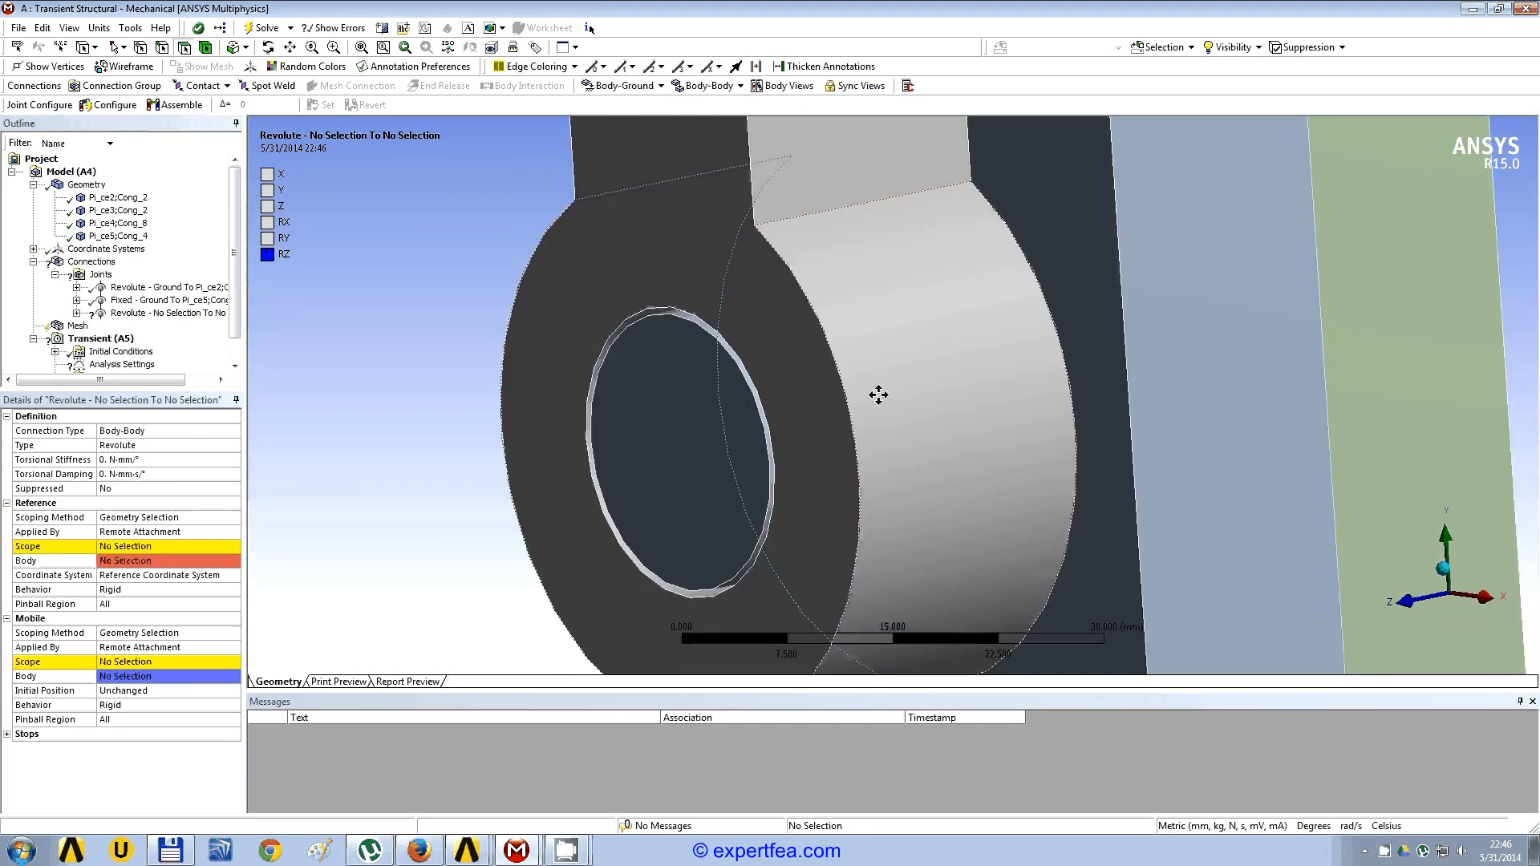
{"action": "left_click", "coordinate": [121, 546]}
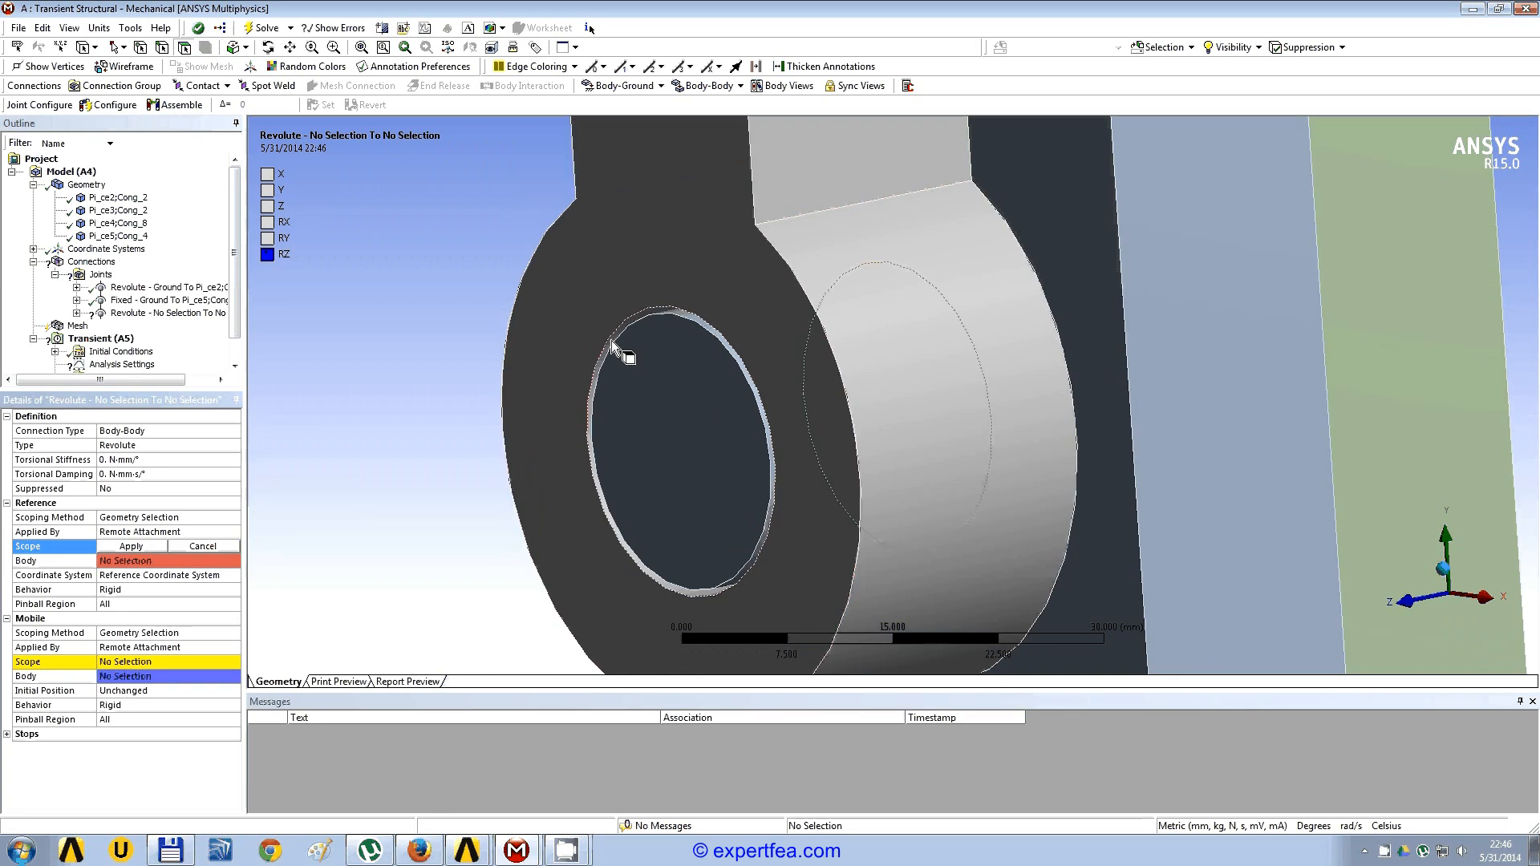
{"action": "left_click", "coordinate": [613, 347]}
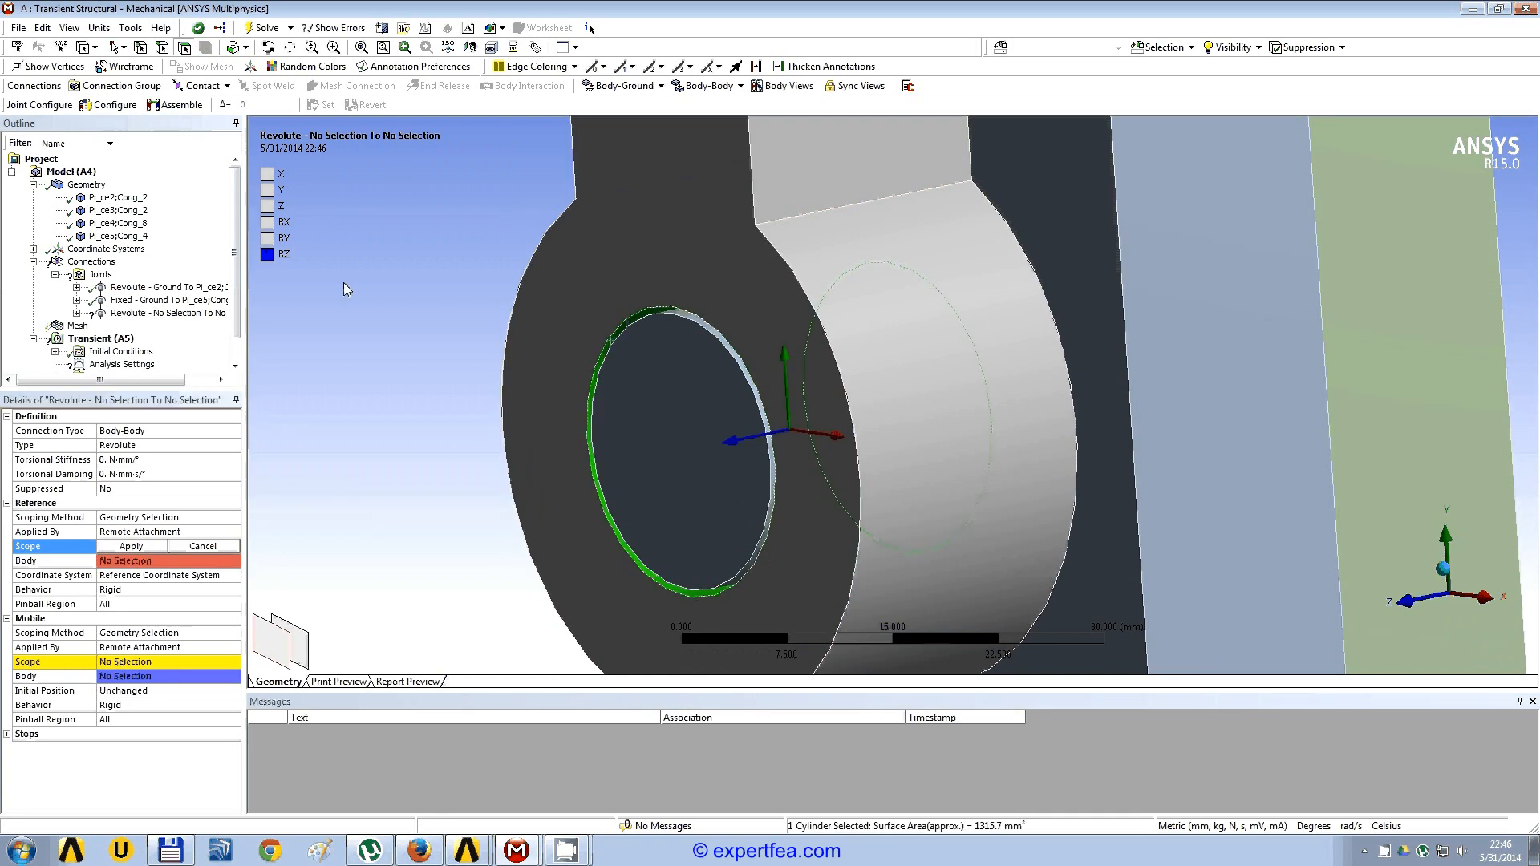
{"action": "left_click", "coordinate": [126, 549]}
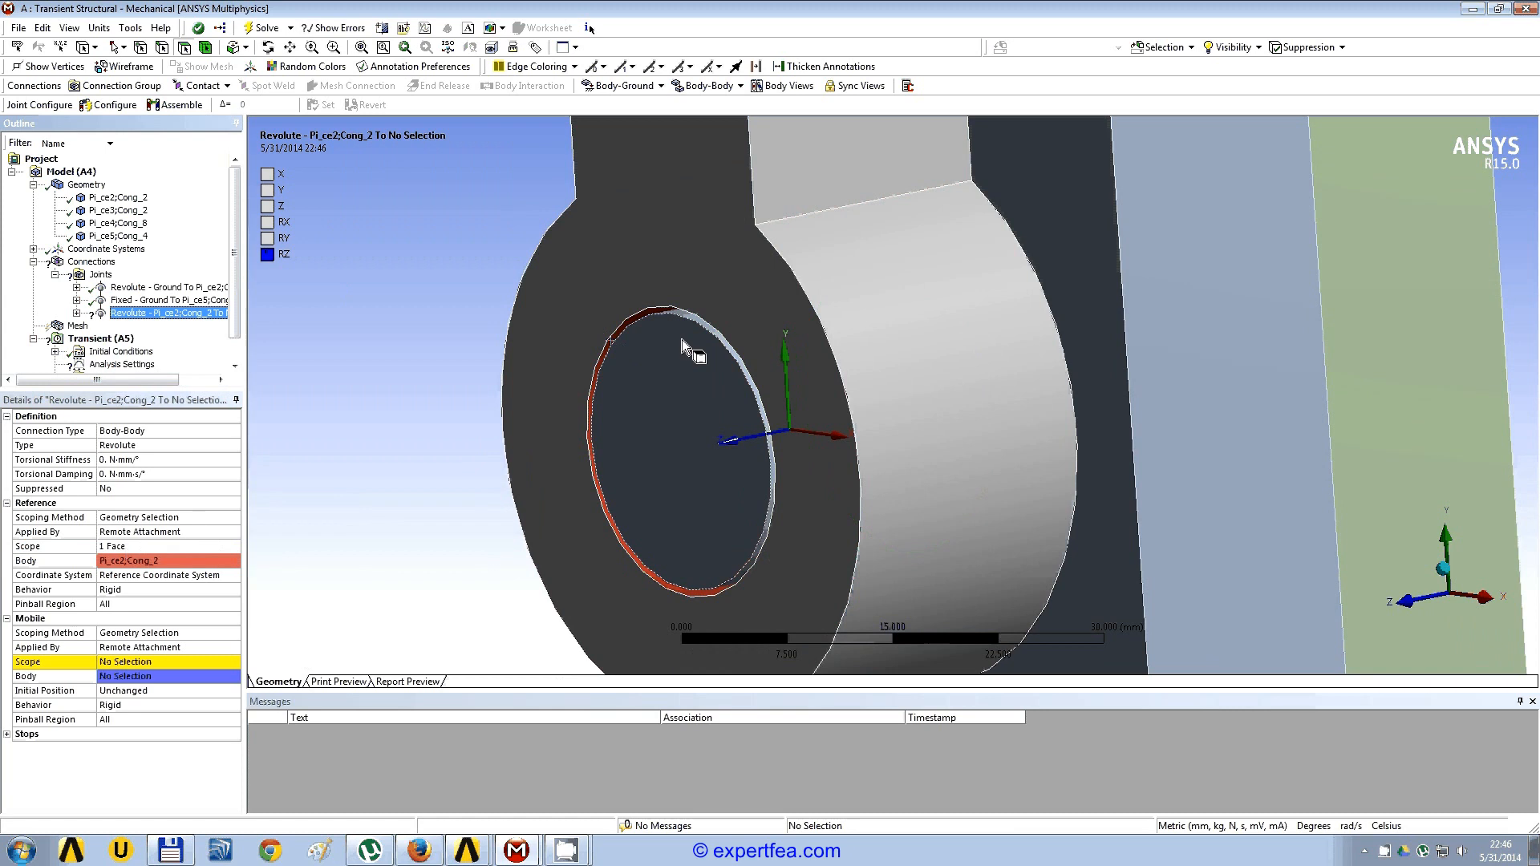
Step: Set the revolute joint's mobile scope to the cylindrical pin face of the slider block inside the crank's lower hole
{"action": "left_click", "coordinate": [702, 325]}
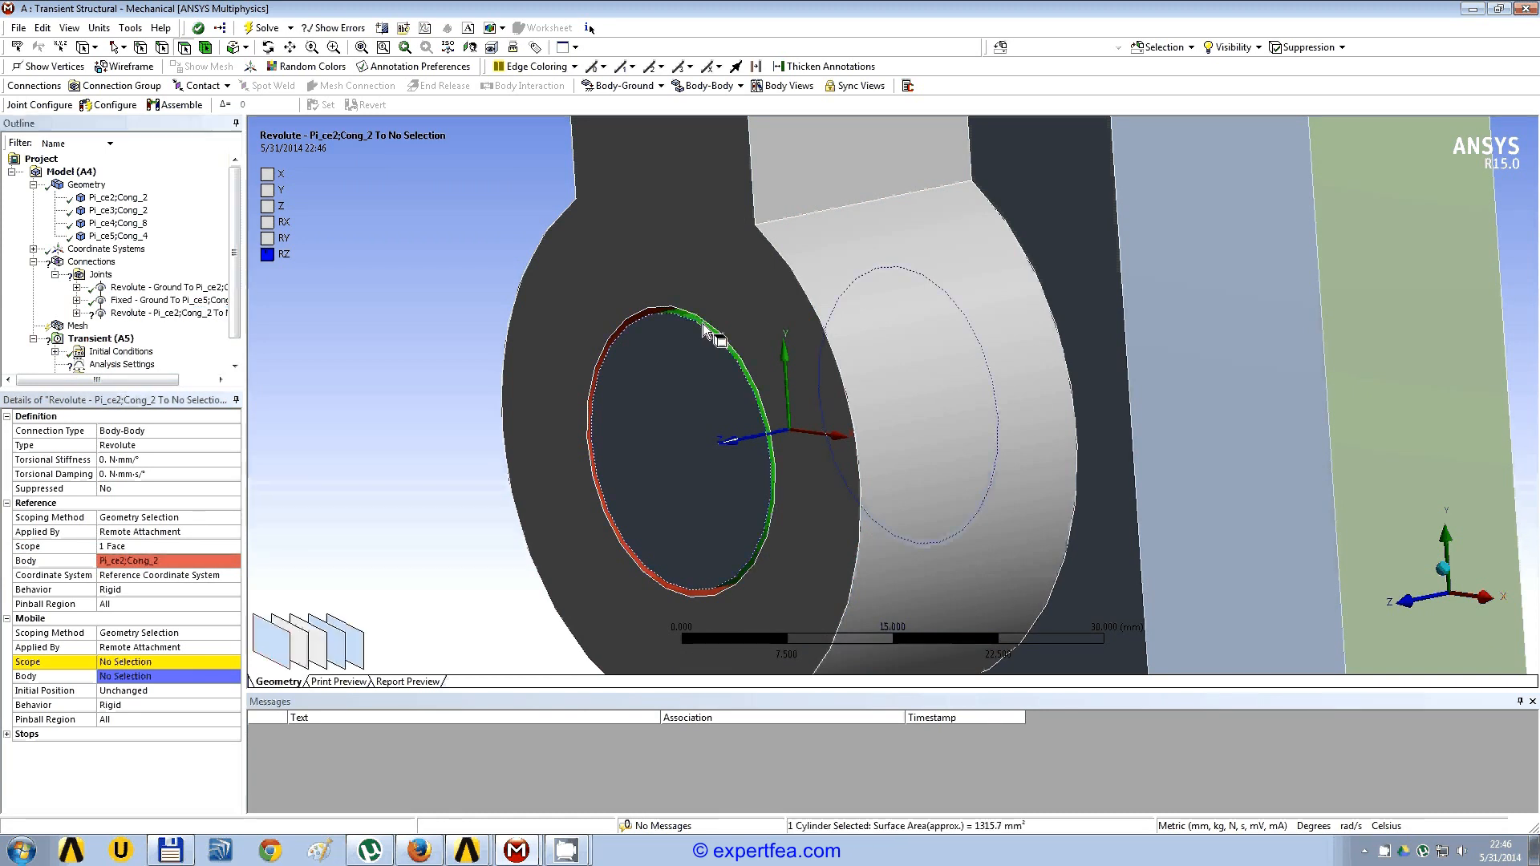
{"action": "left_click", "coordinate": [124, 662]}
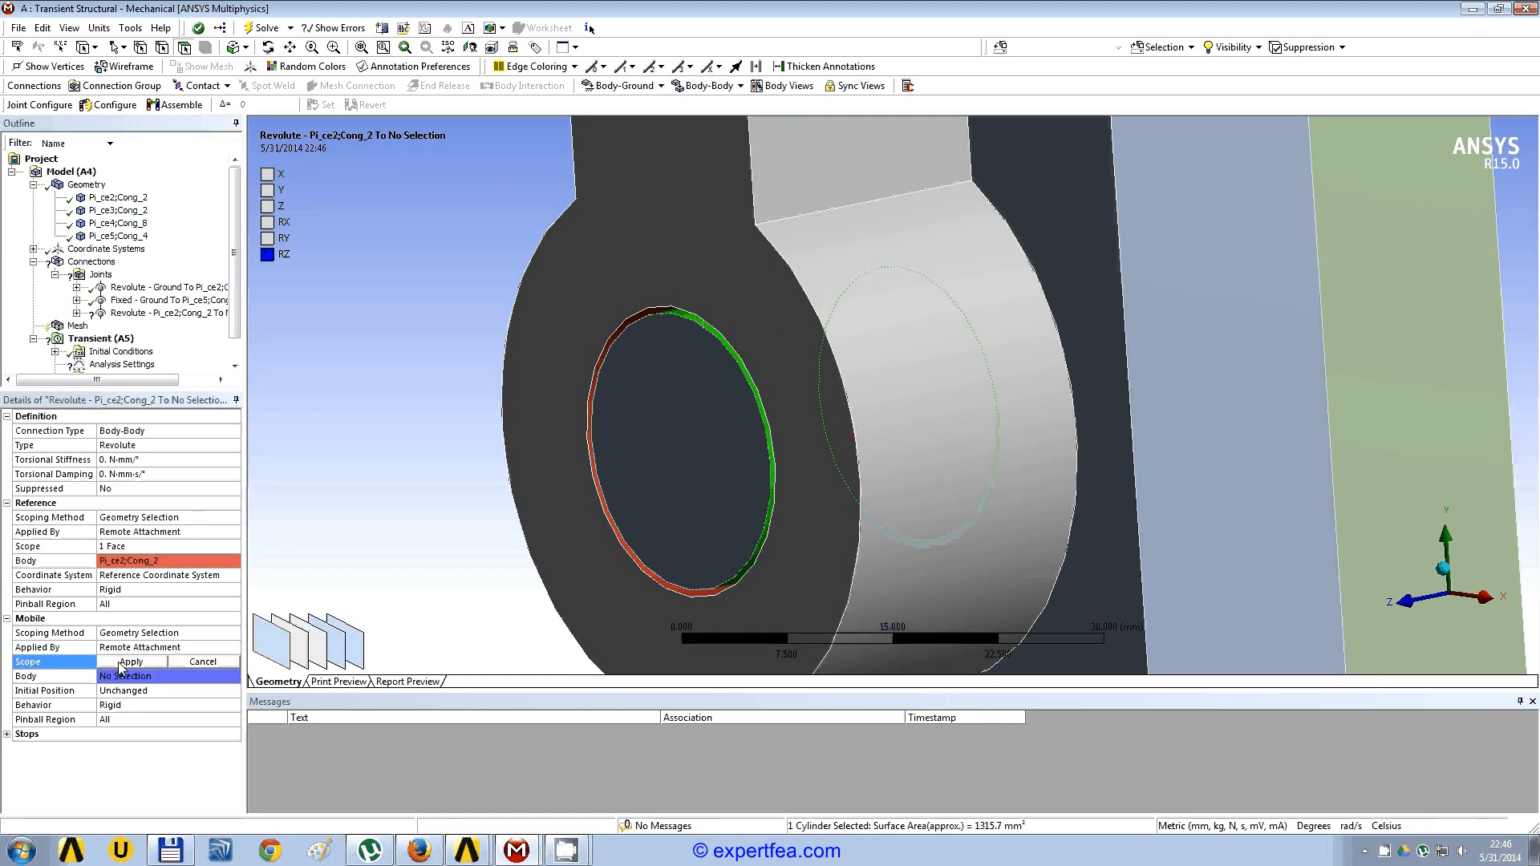
{"action": "left_click", "coordinate": [128, 663]}
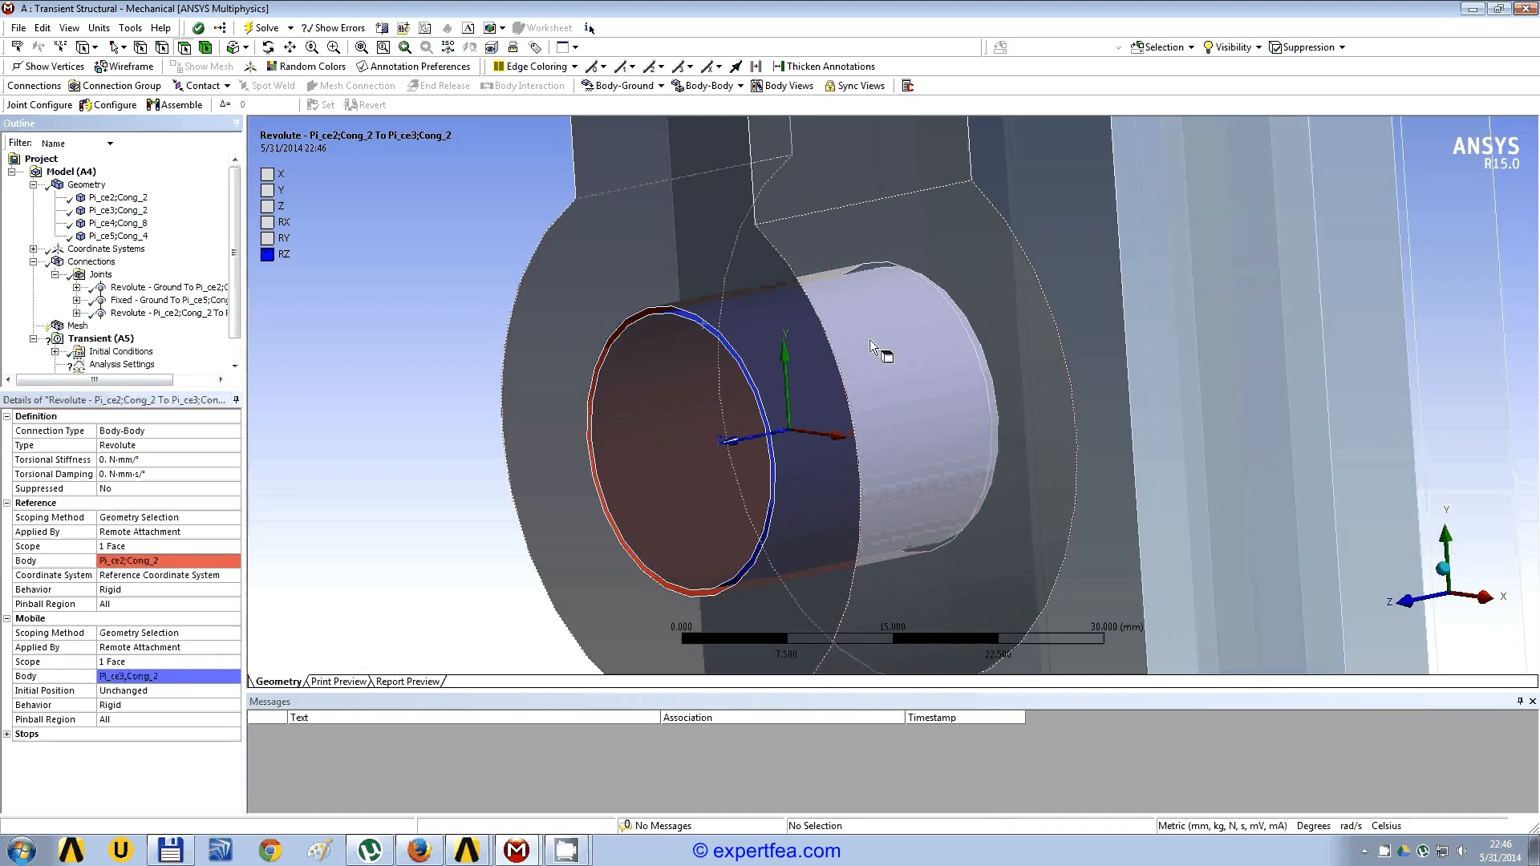
Step: Inspect the crank-to-slider revolute joint's reference and mobile bodies in separate body views, then close those views
{"action": "scroll", "coordinate": [724, 397], "scroll_direction": "down", "scroll_amount": 5}
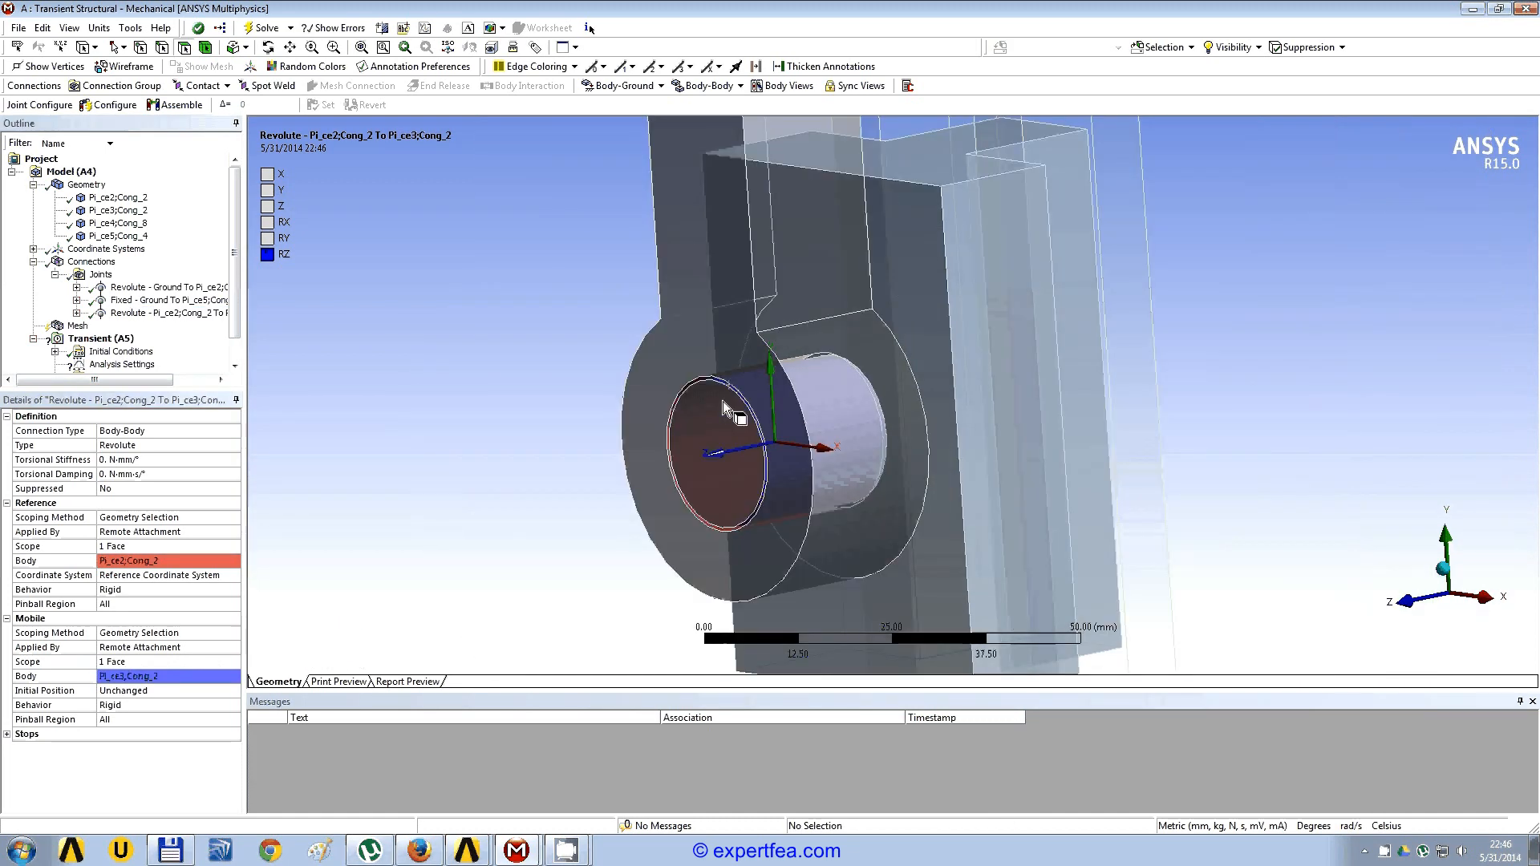
{"action": "scroll", "coordinate": [724, 406], "scroll_direction": "up", "scroll_amount": 2}
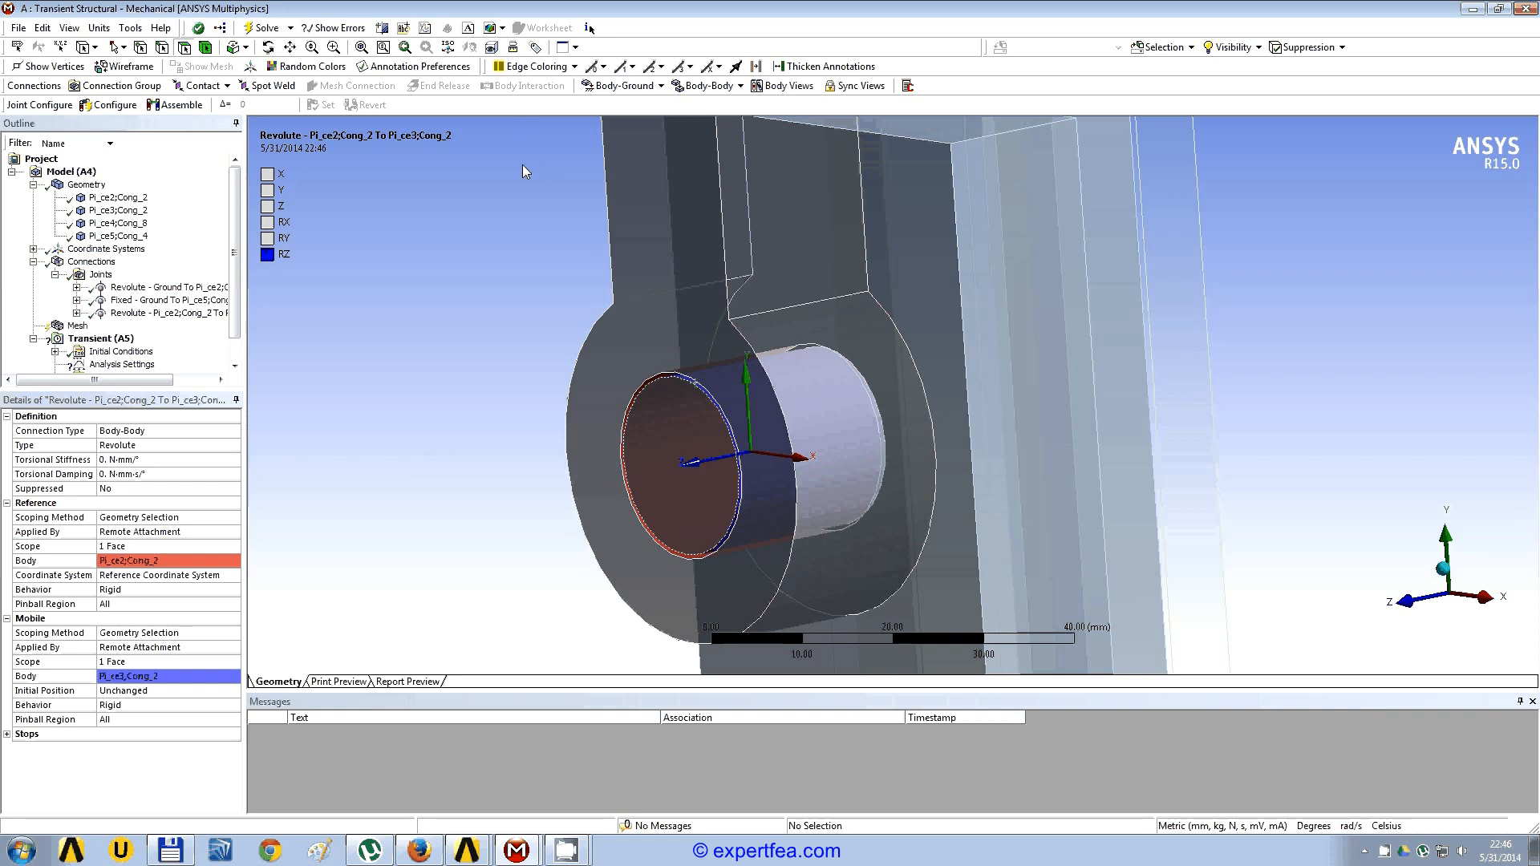
{"action": "left_click", "coordinate": [785, 92]}
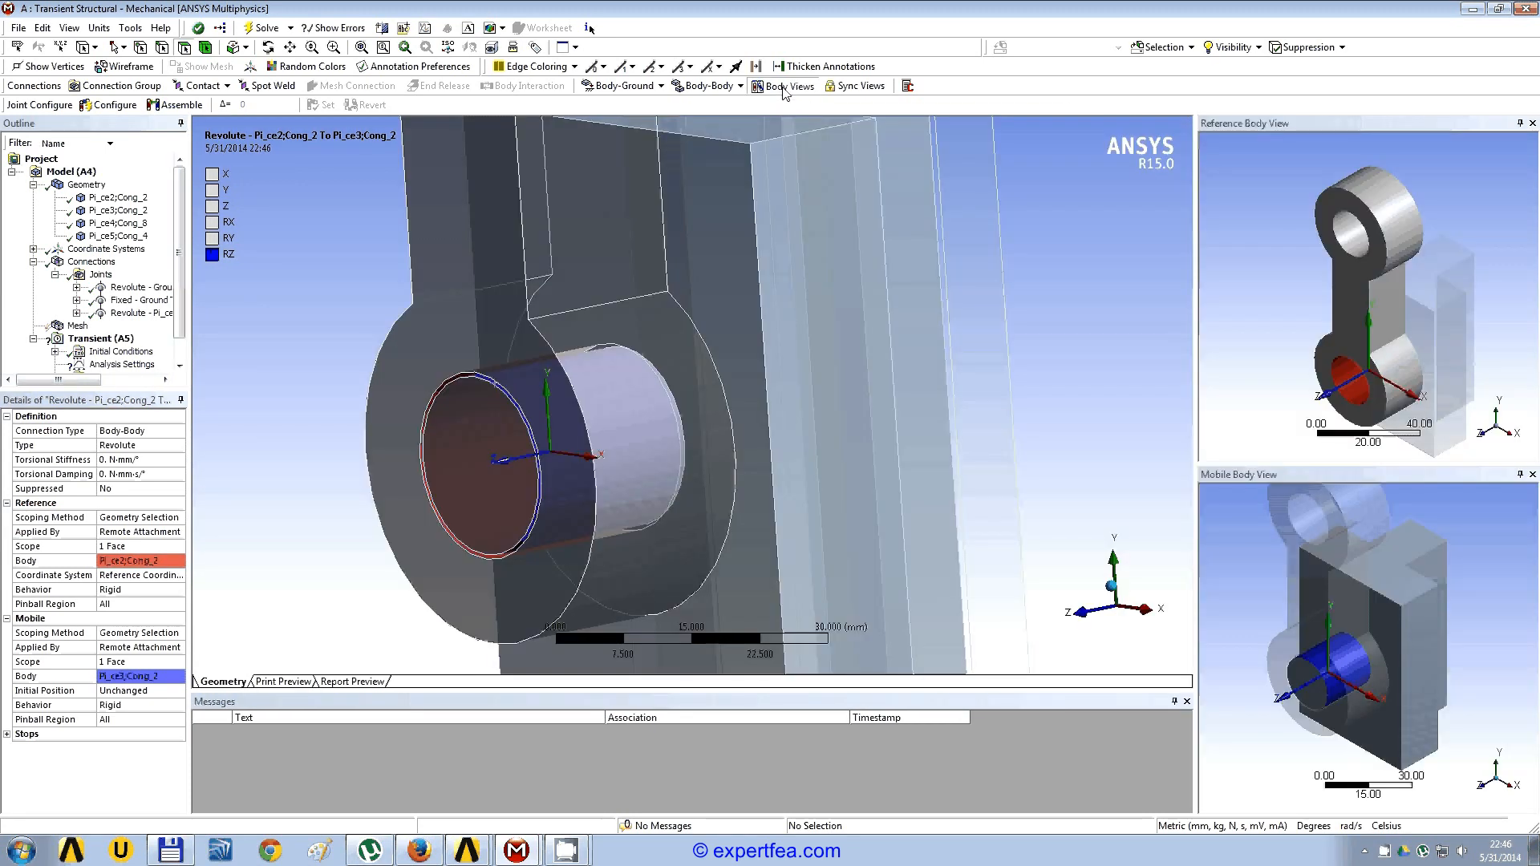
{"action": "middle_click_drag", "start_coordinate": [1293, 324], "coordinate": [1307, 296]}
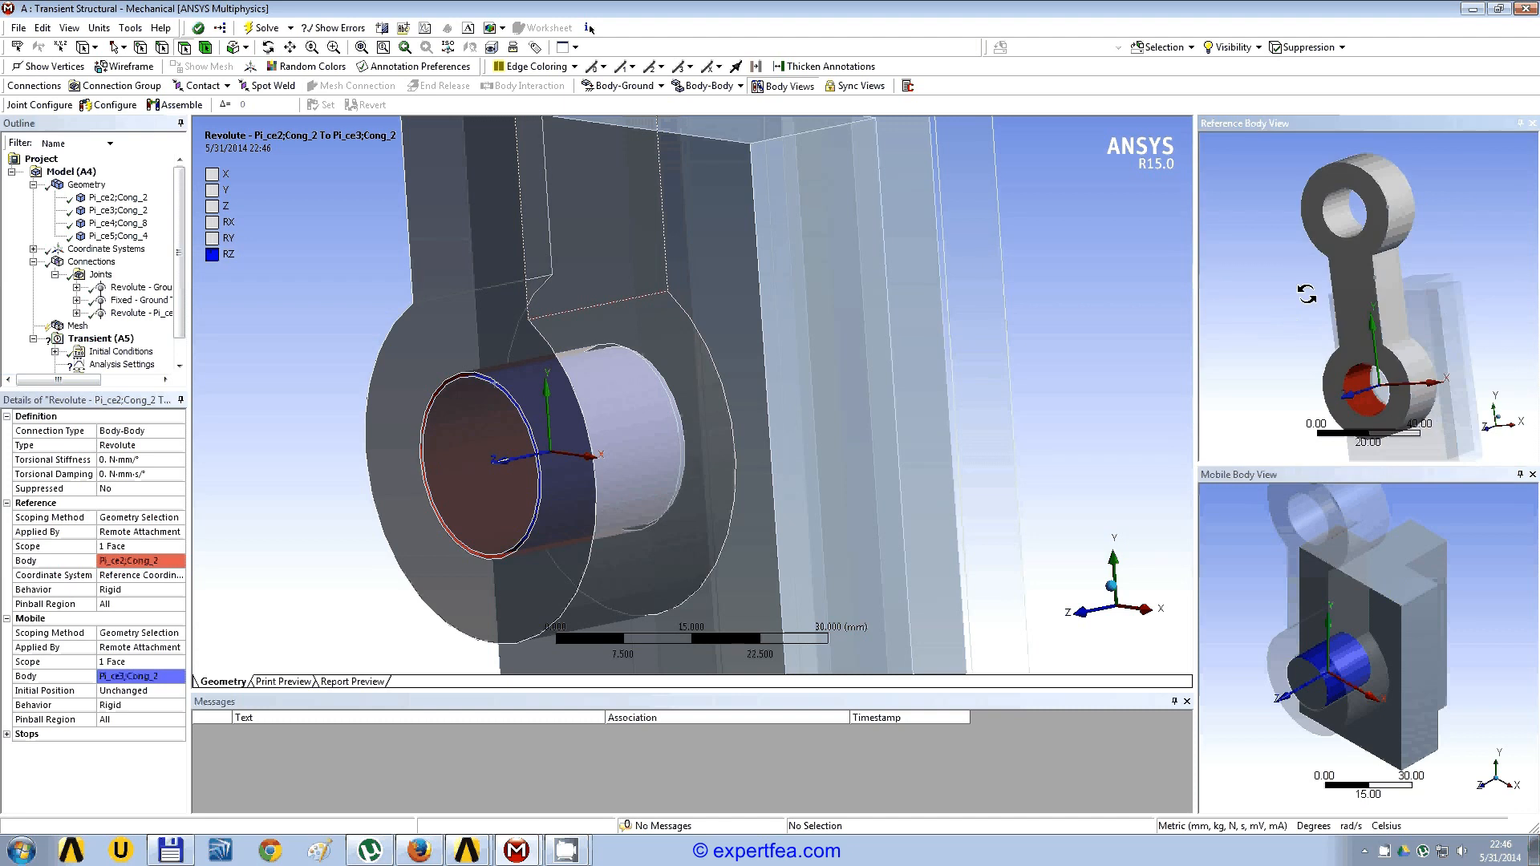
{"action": "middle_click_drag", "start_coordinate": [1434, 624], "coordinate": [1400, 591]}
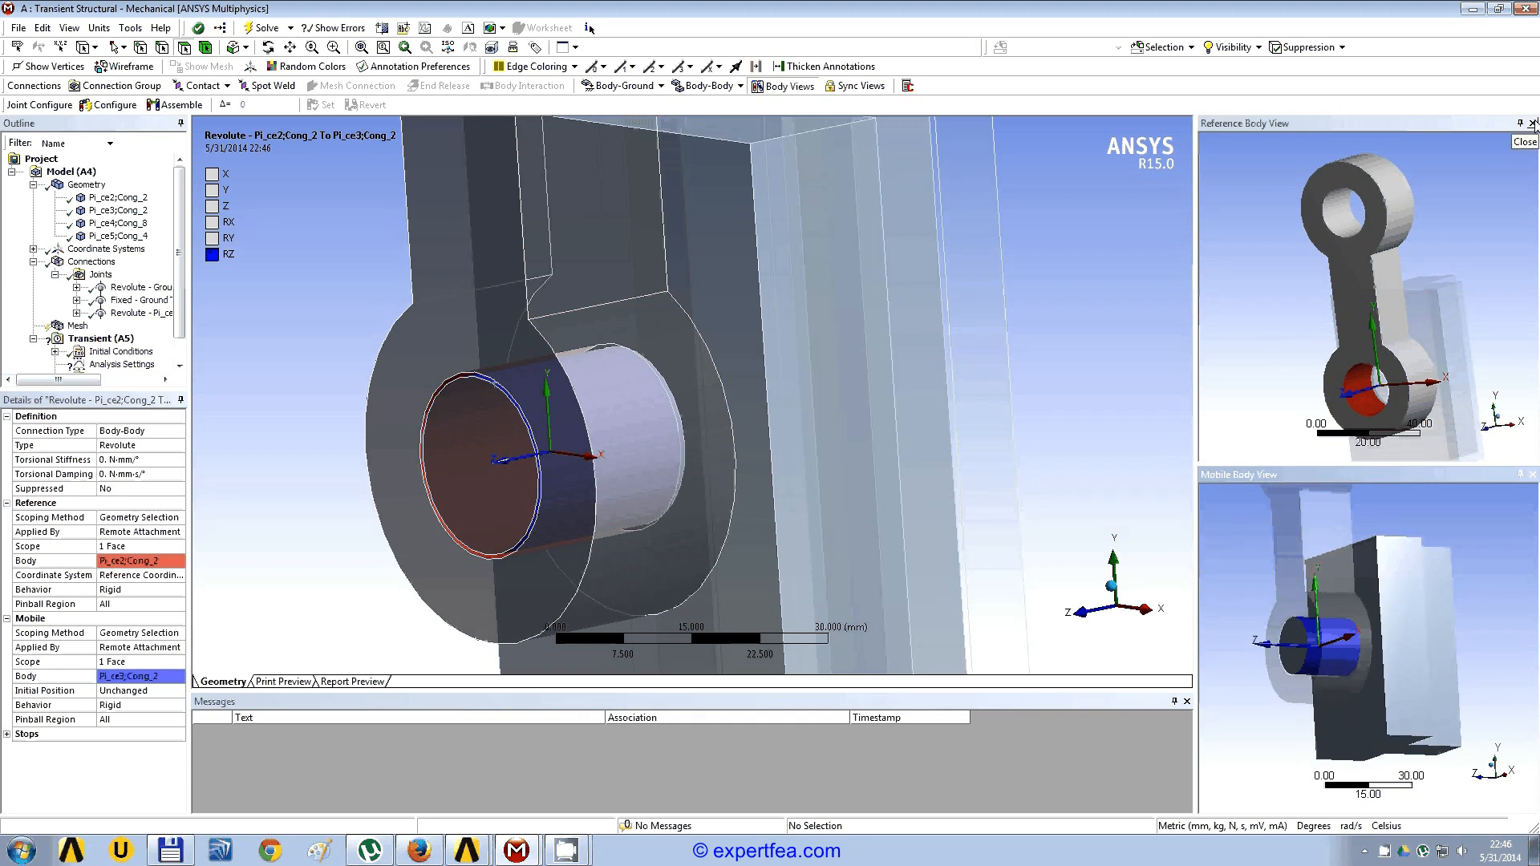
{"action": "left_click", "coordinate": [785, 87]}
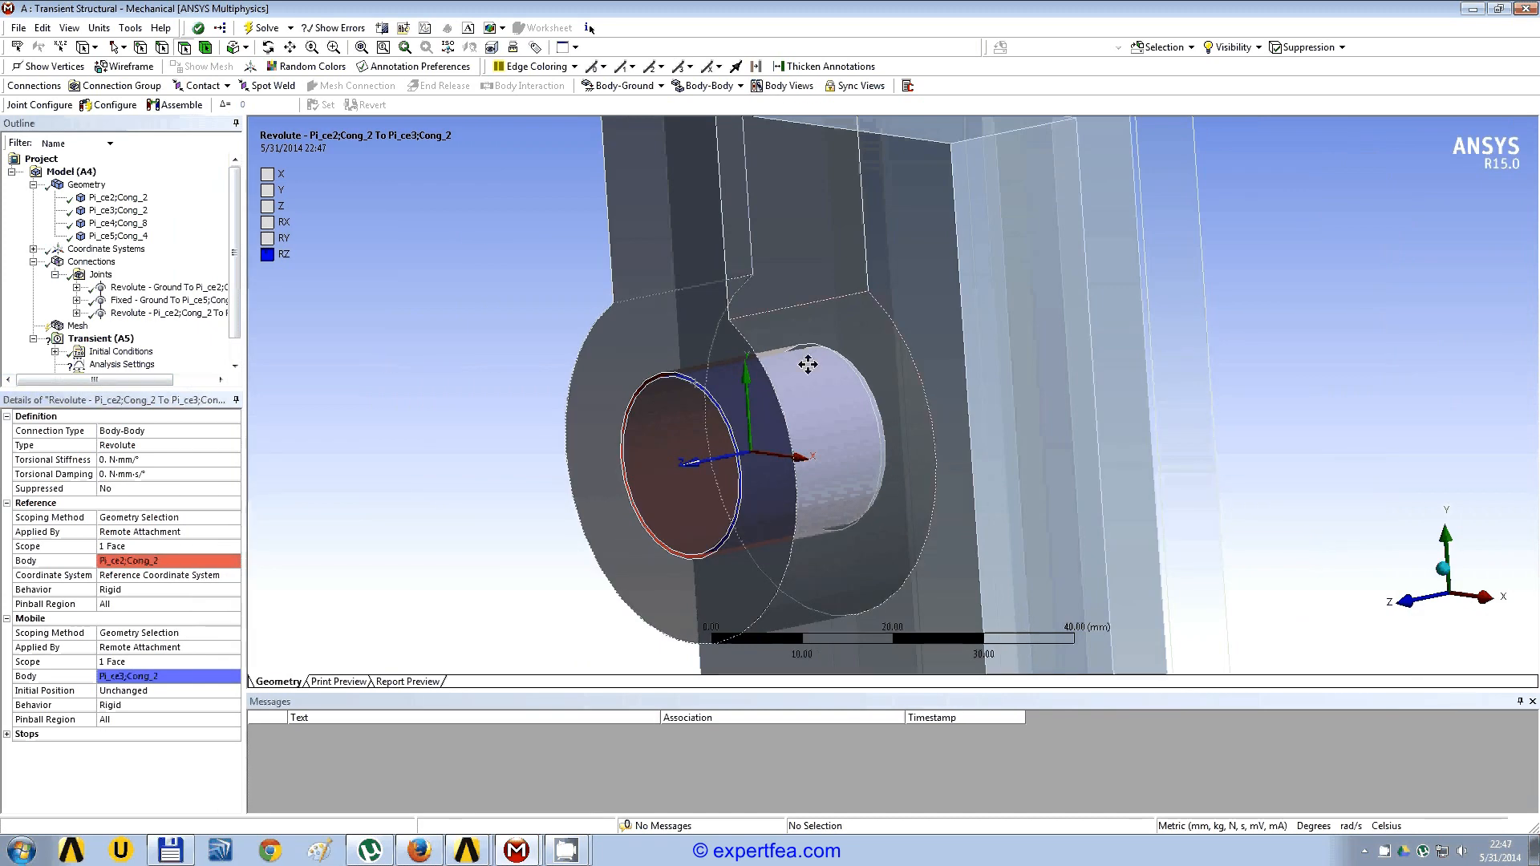
Step: Add a body-to-body translational joint with the narrow side face of the slider block's guide rib as its reference scope
{"action": "scroll", "coordinate": [808, 365], "scroll_direction": "down", "scroll_amount": 5}
{"action": "middle_click_drag", "start_coordinate": [802, 423], "coordinate": [734, 421]}
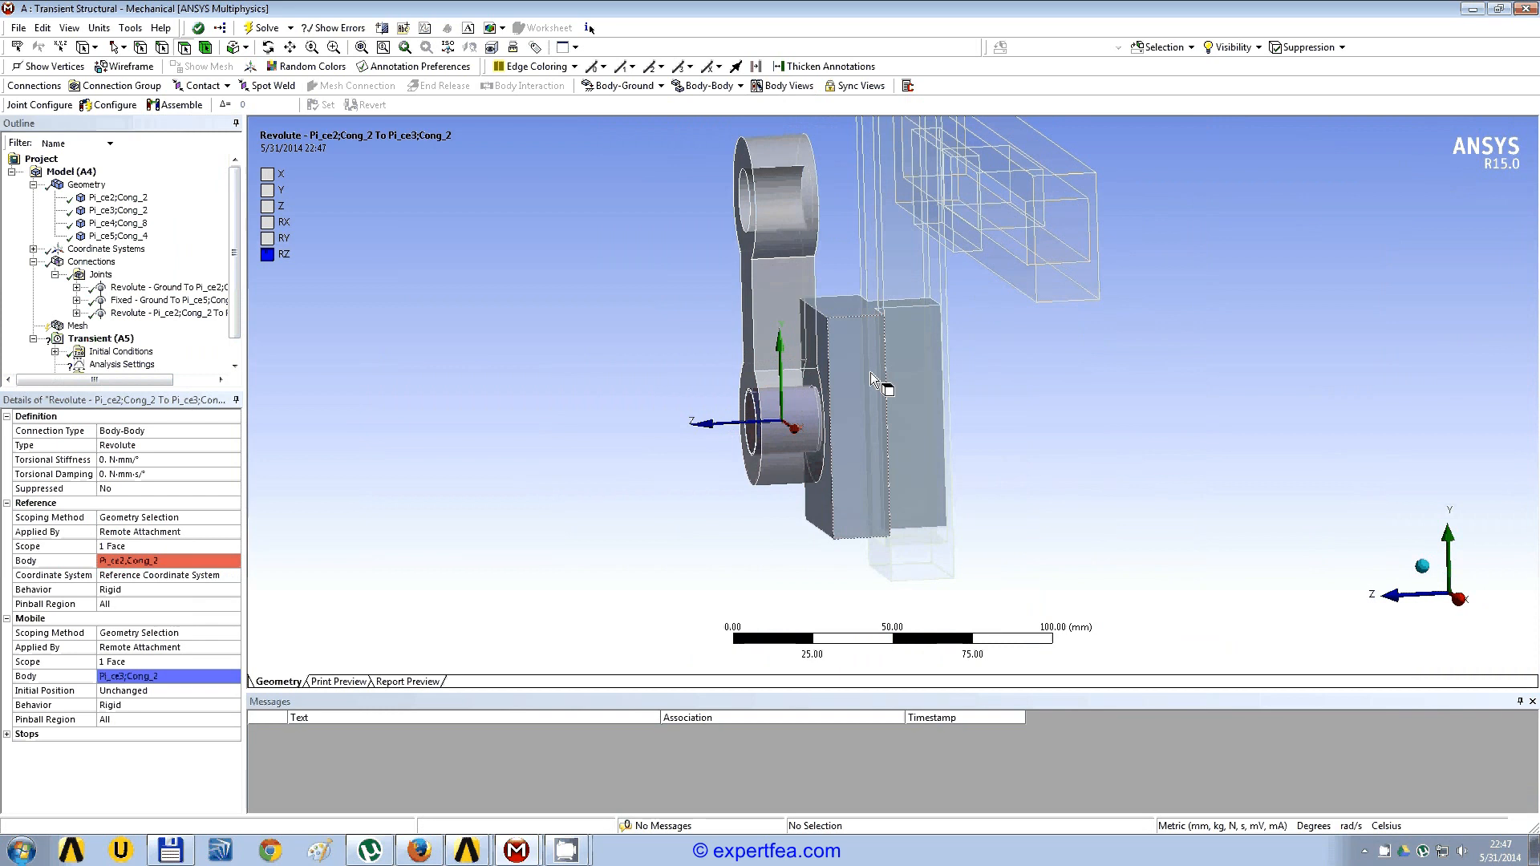
{"action": "left_click", "coordinate": [912, 305]}
{"action": "left_click", "coordinate": [969, 369]}
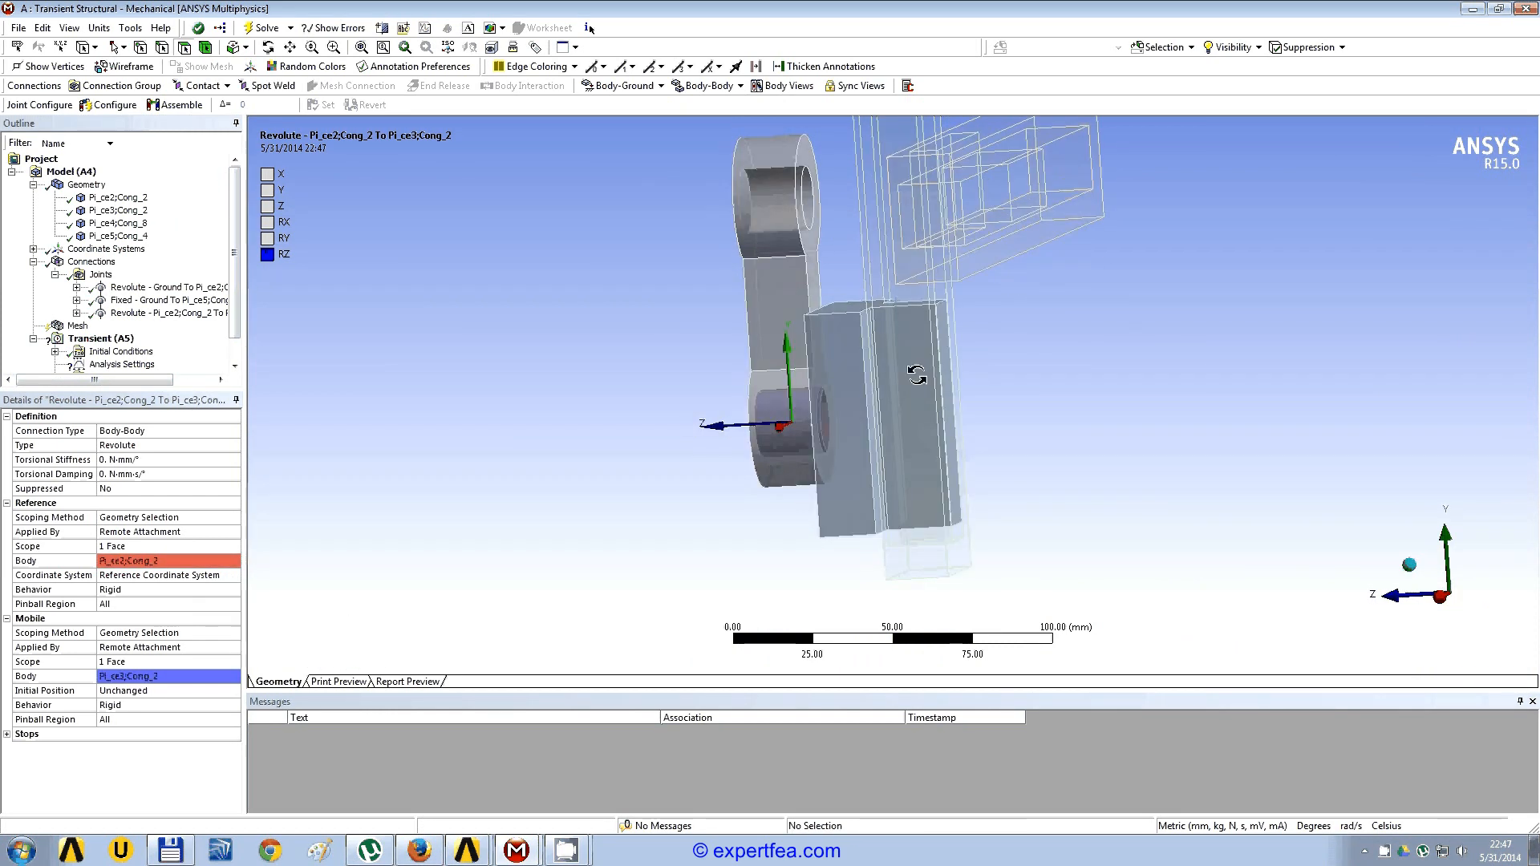
{"action": "middle_click_drag", "start_coordinate": [901, 361], "coordinate": [779, 376]}
{"action": "scroll", "coordinate": [779, 376], "scroll_direction": "up", "scroll_amount": 3}
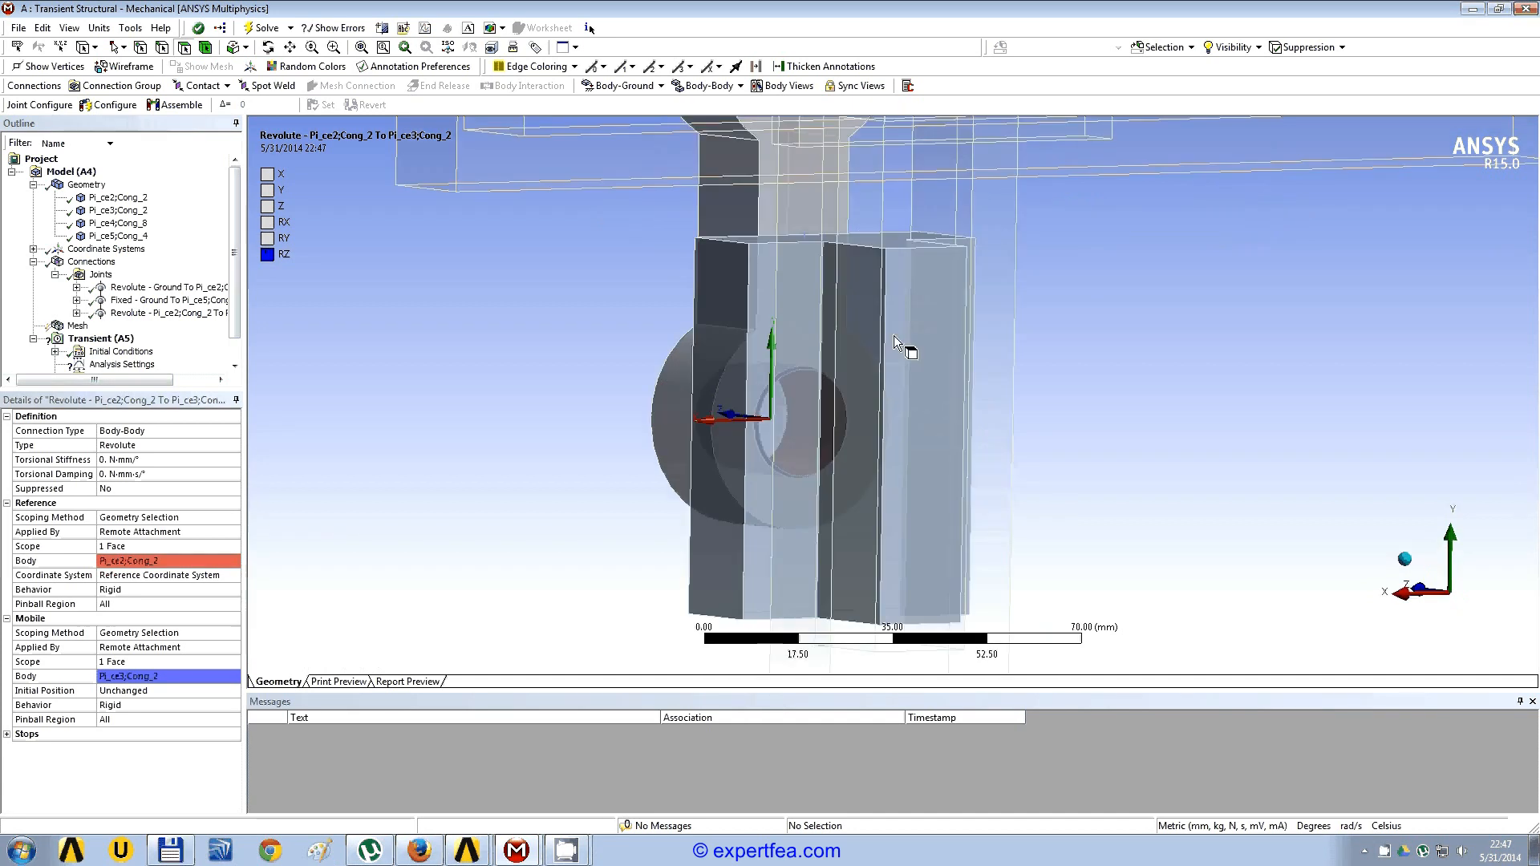
{"action": "left_click", "coordinate": [728, 89]}
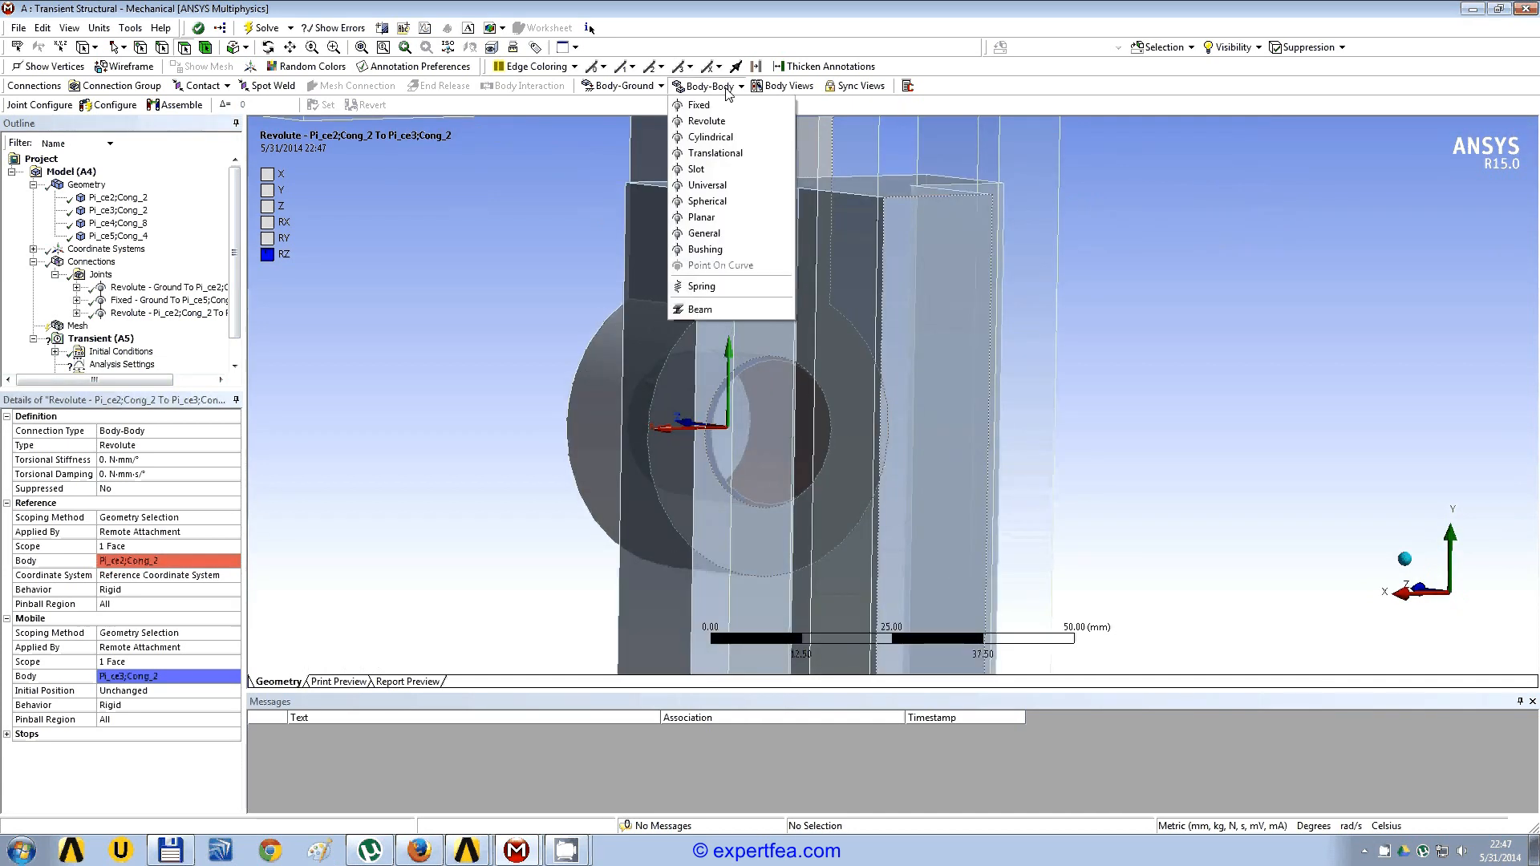
{"action": "left_click", "coordinate": [769, 154]}
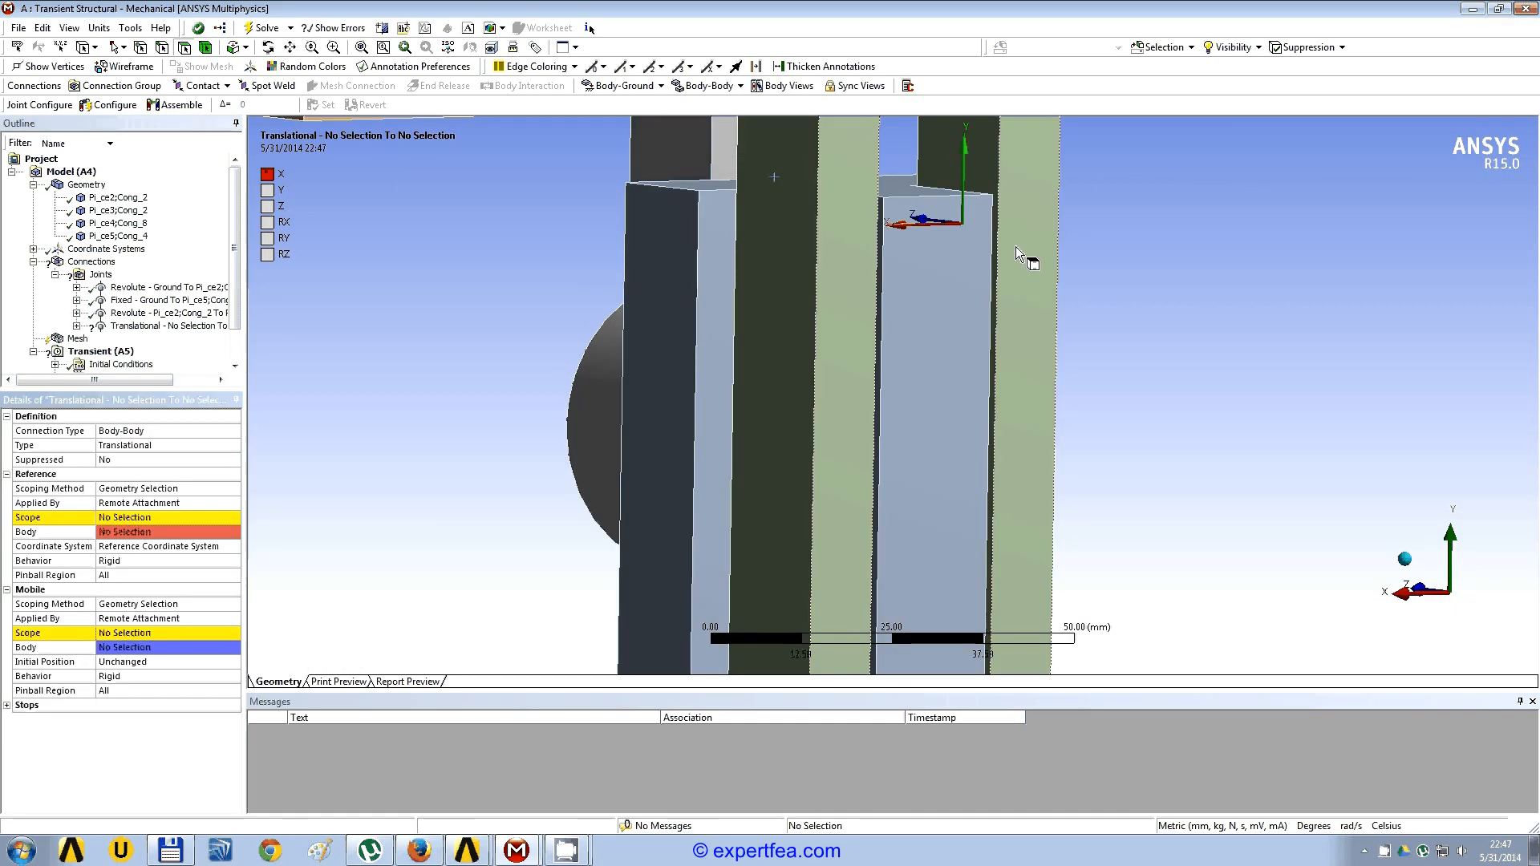
{"action": "scroll", "coordinate": [891, 250], "scroll_direction": "up", "scroll_amount": 2}
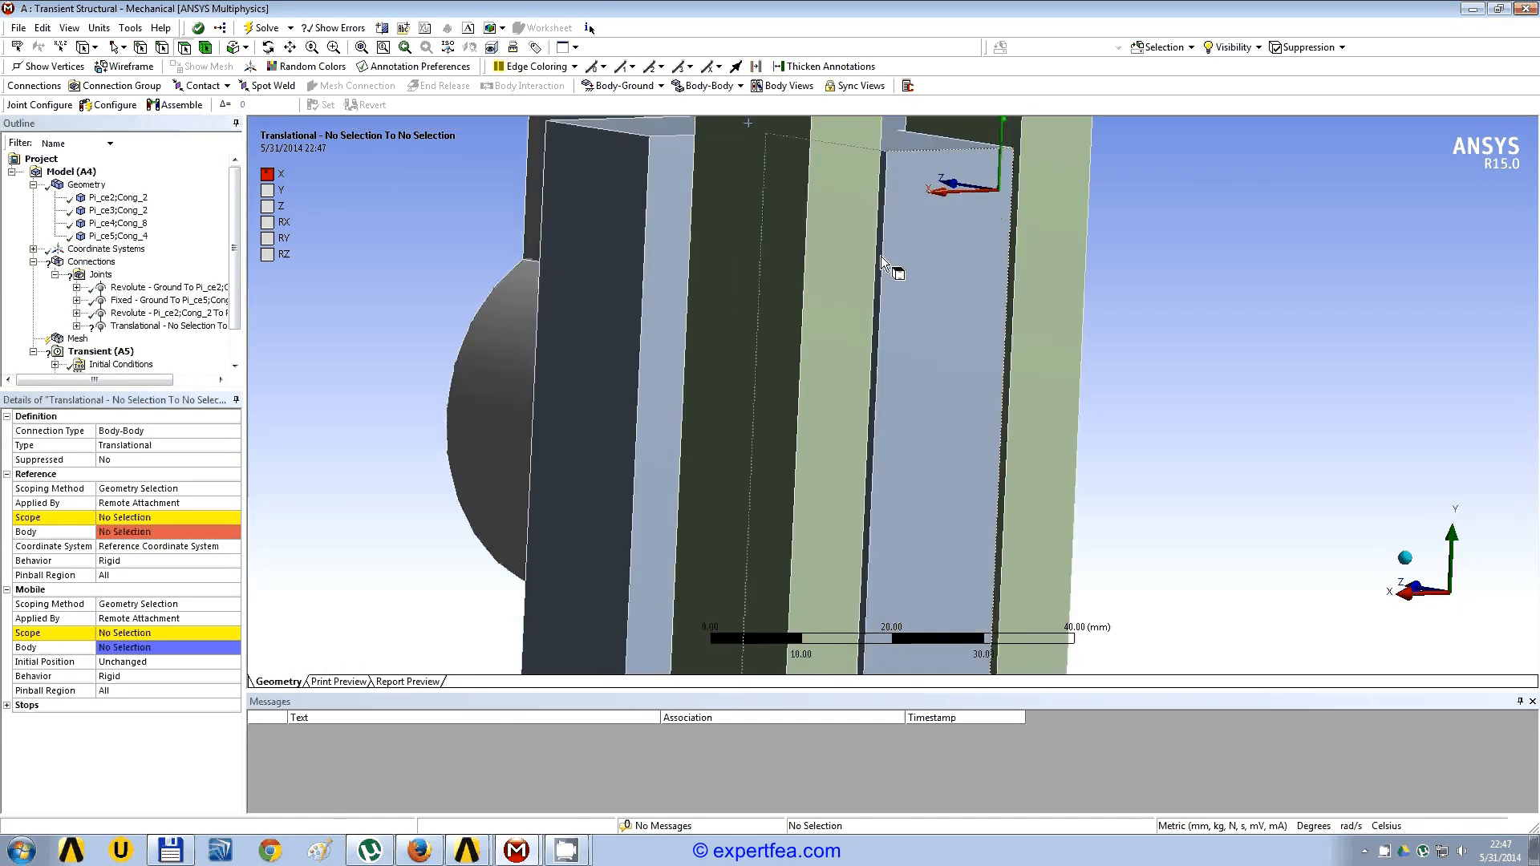
{"action": "left_click", "coordinate": [880, 258]}
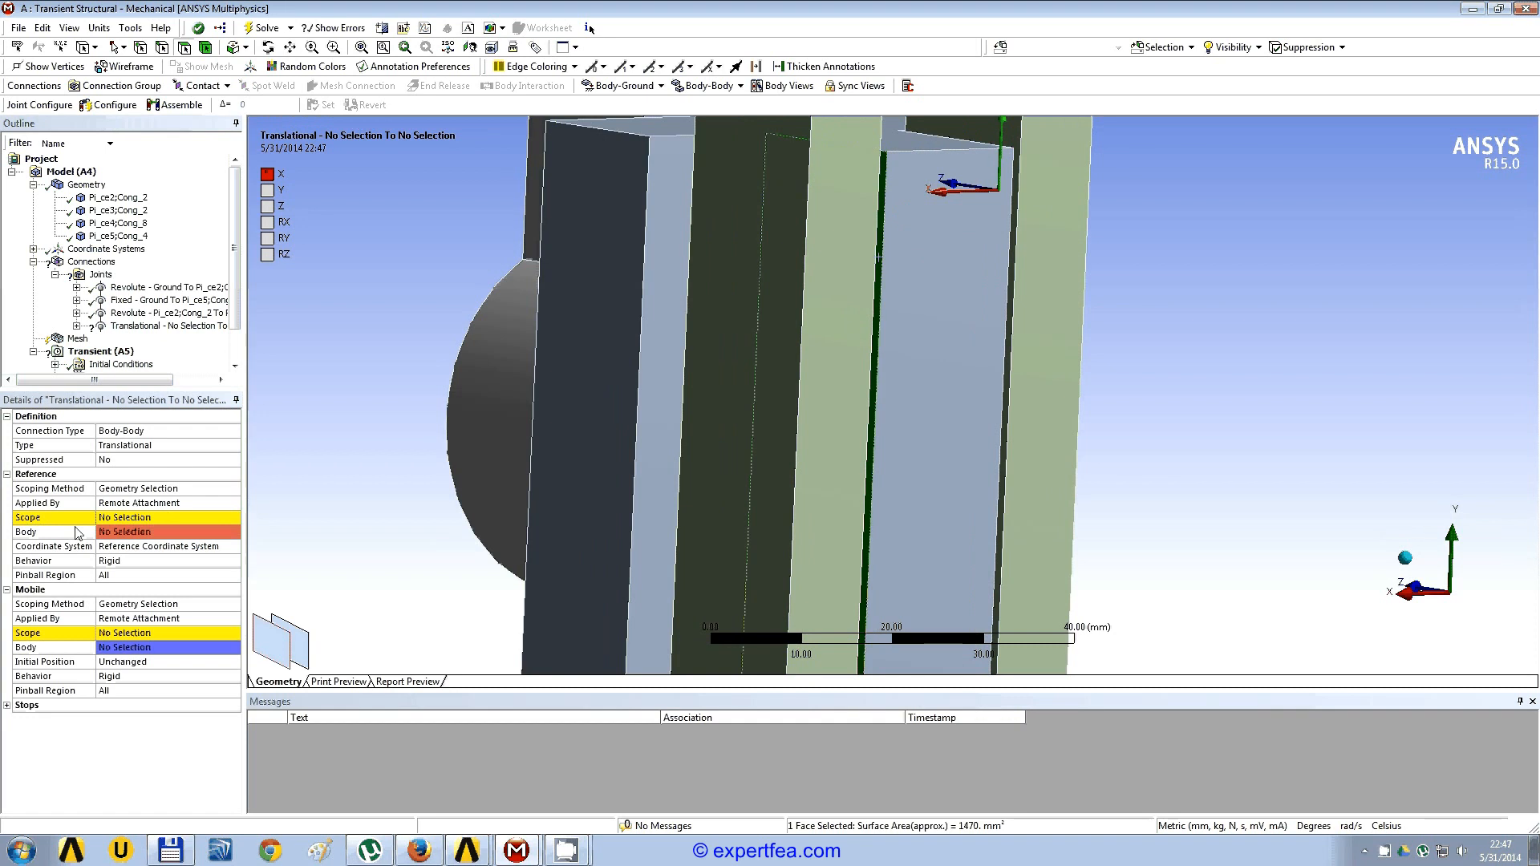
{"action": "left_click", "coordinate": [116, 519]}
{"action": "left_click", "coordinate": [131, 517]}
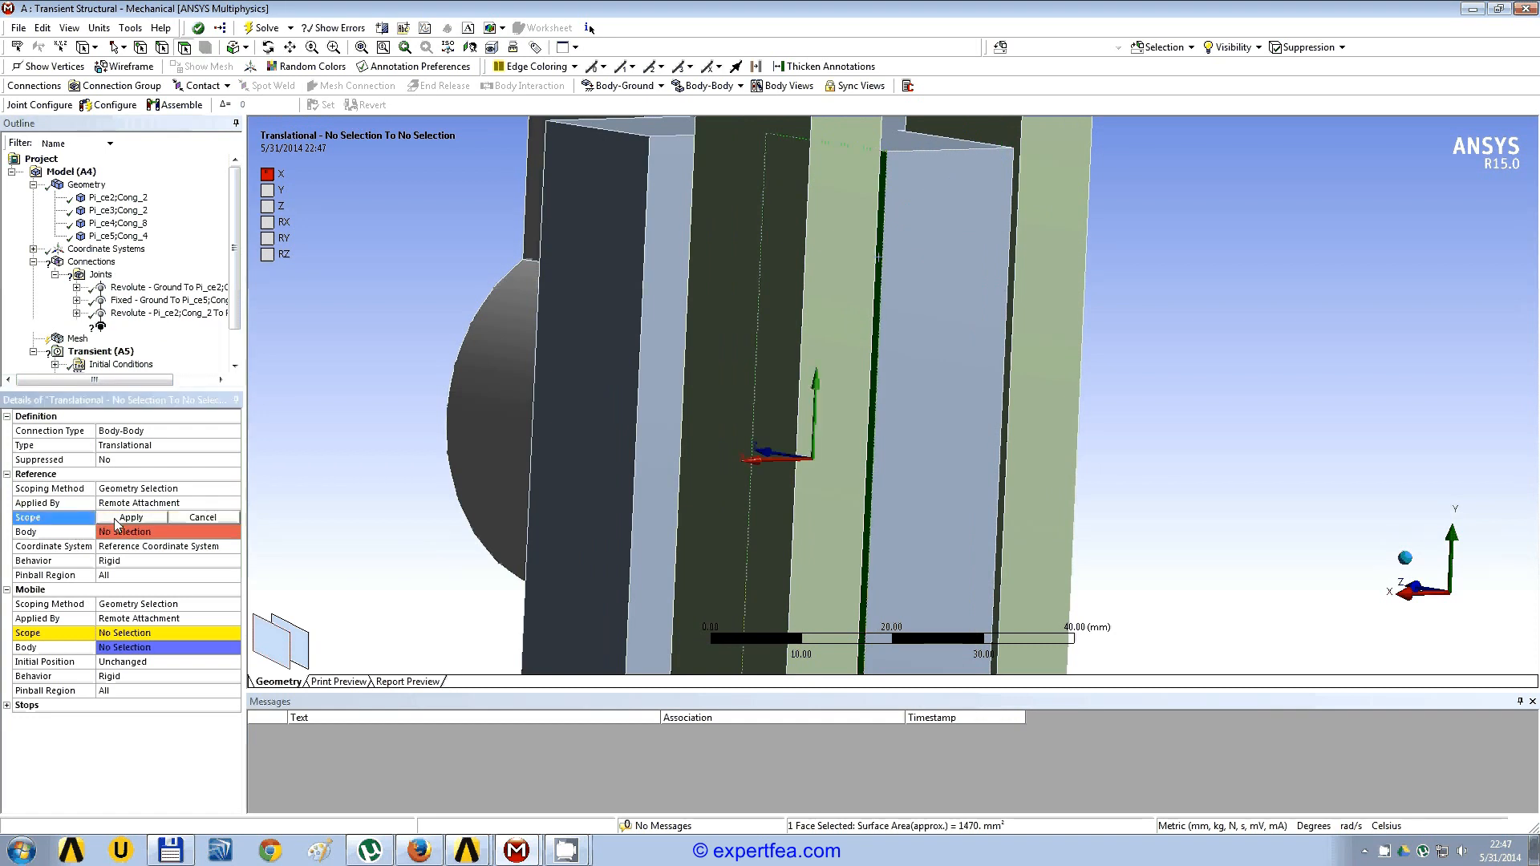
Step: Set the translational joint's mobile scope to the inner side face of the vertical bar's slot
{"action": "middle_click_drag", "start_coordinate": [842, 345], "coordinate": [628, 343]}
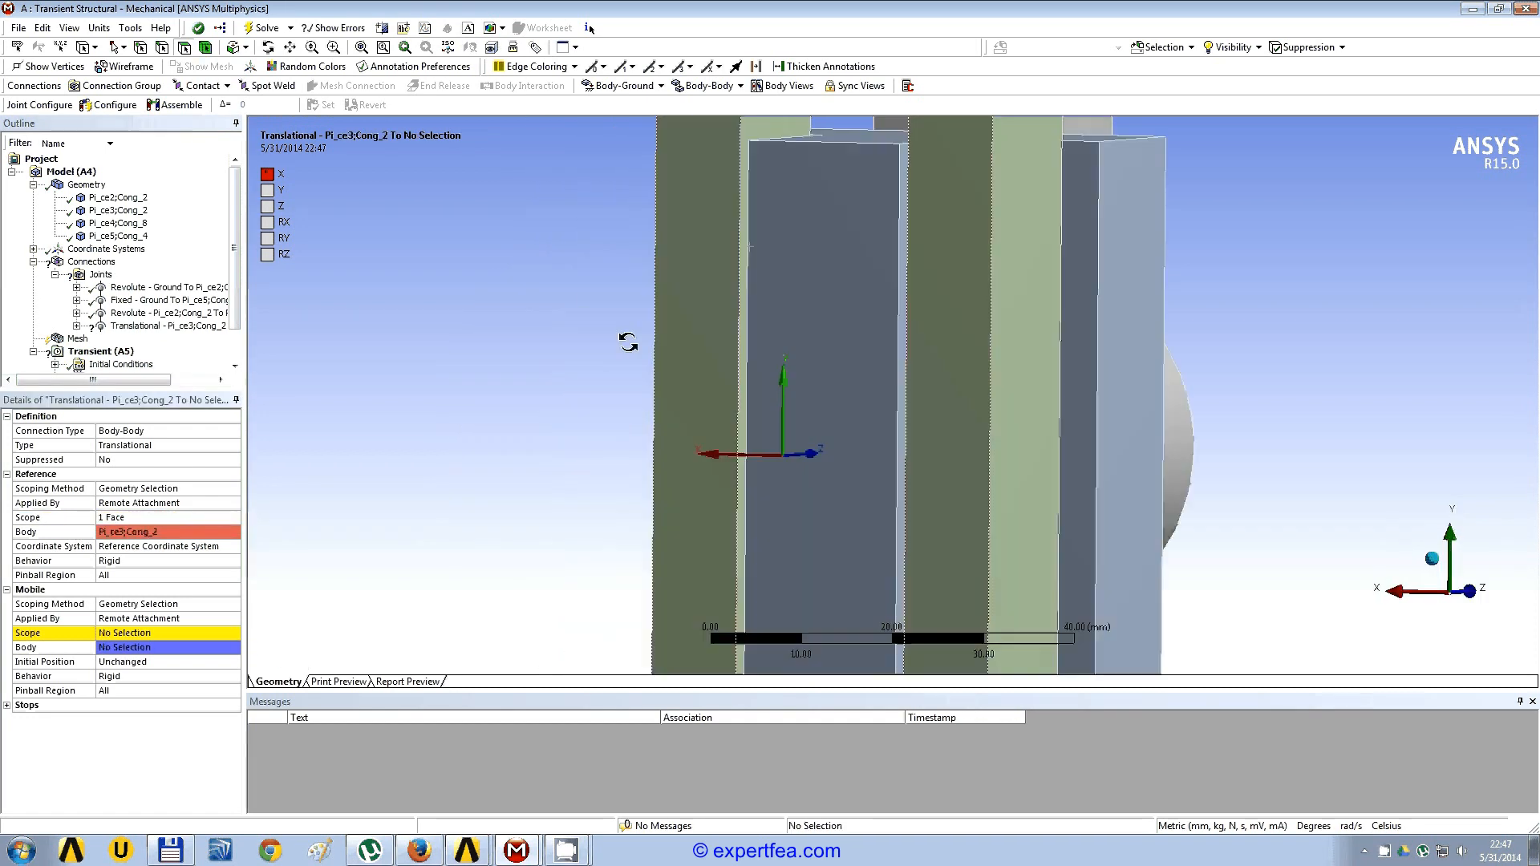
{"action": "left_click", "coordinate": [753, 135]}
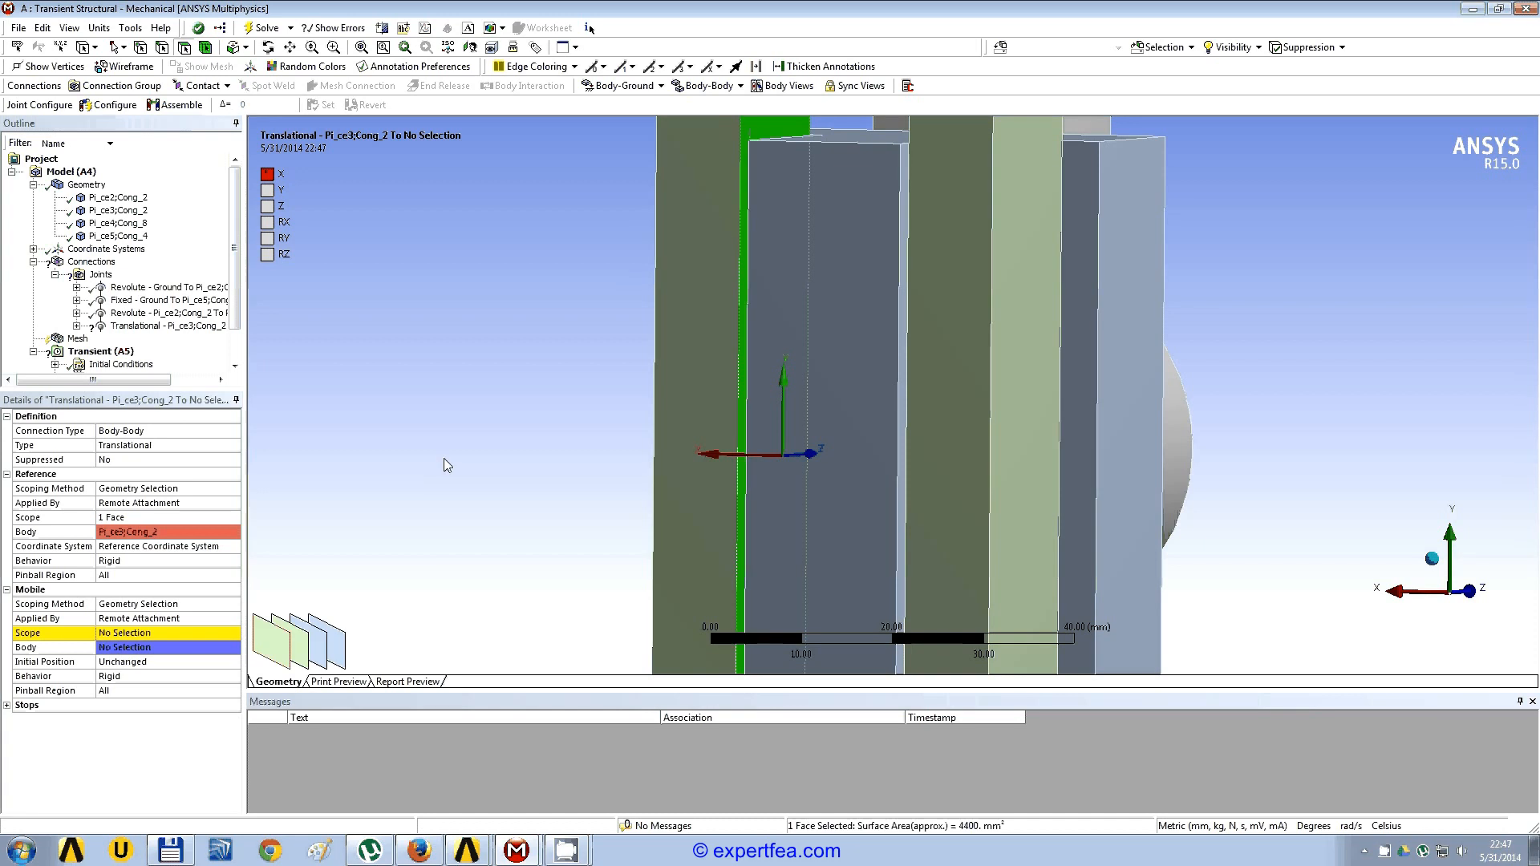
{"action": "left_click", "coordinate": [117, 634]}
{"action": "left_click", "coordinate": [152, 634]}
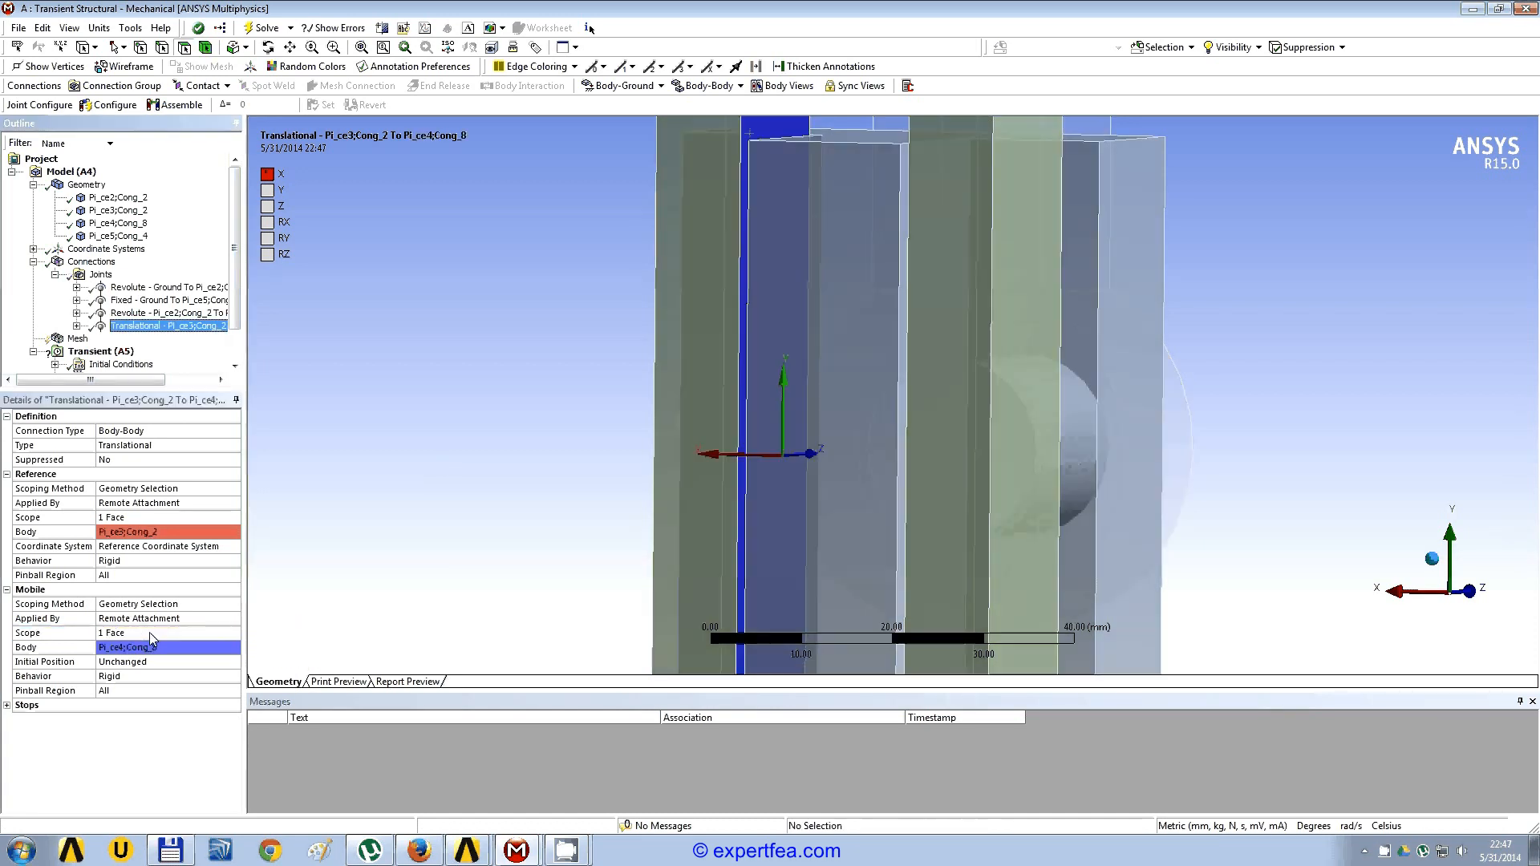
Step: Highlight the vertical slotted bar under Geometry and examine how its block fits in the horizontal frame's slot
{"action": "scroll", "coordinate": [545, 373], "scroll_direction": "down", "scroll_amount": 5}
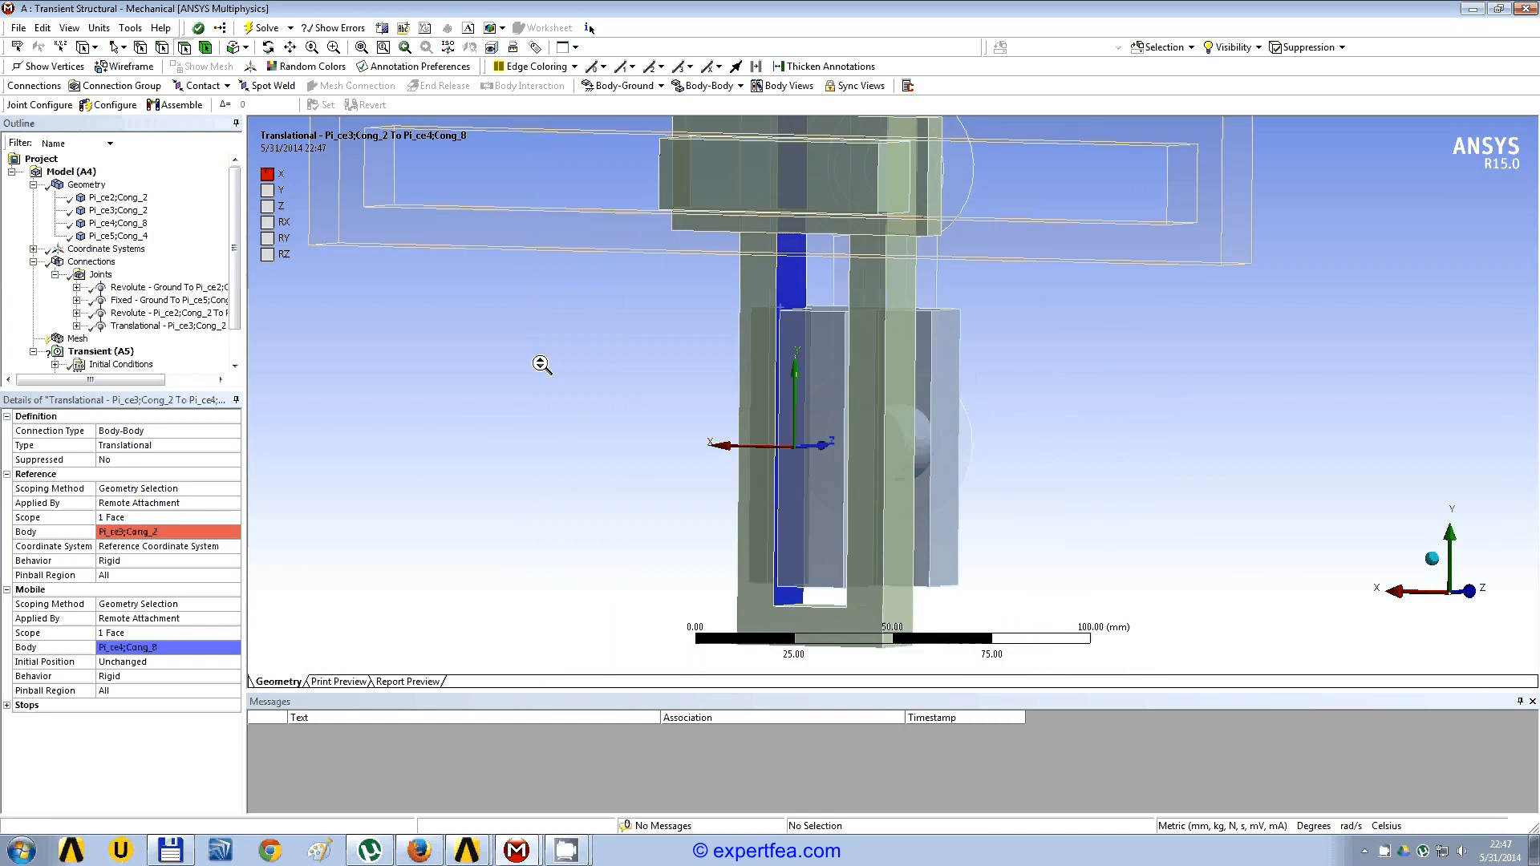
{"action": "scroll", "coordinate": [541, 363], "scroll_direction": "down", "scroll_amount": 1}
{"action": "middle_click_drag", "start_coordinate": [541, 363], "coordinate": [863, 373]}
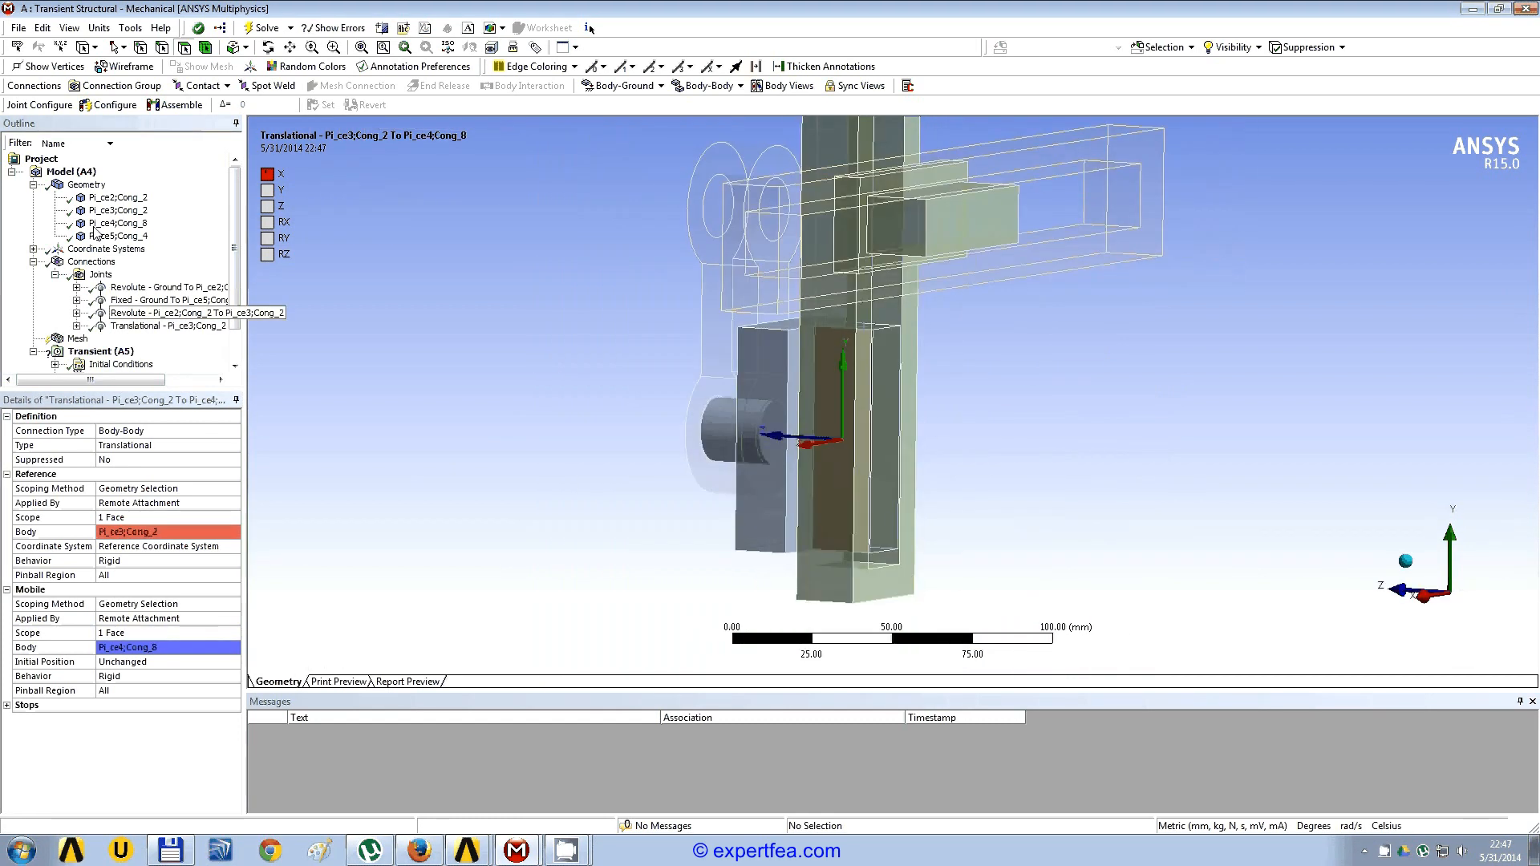
{"action": "left_click", "coordinate": [121, 223]}
{"action": "mouse_move", "coordinate": [690, 353]}
{"action": "middle_mouse_down"}
{"action": "mouse_move", "coordinate": [681, 337]}
{"action": "mouse_move", "coordinate": [666, 346]}
{"action": "middle_mouse_up"}
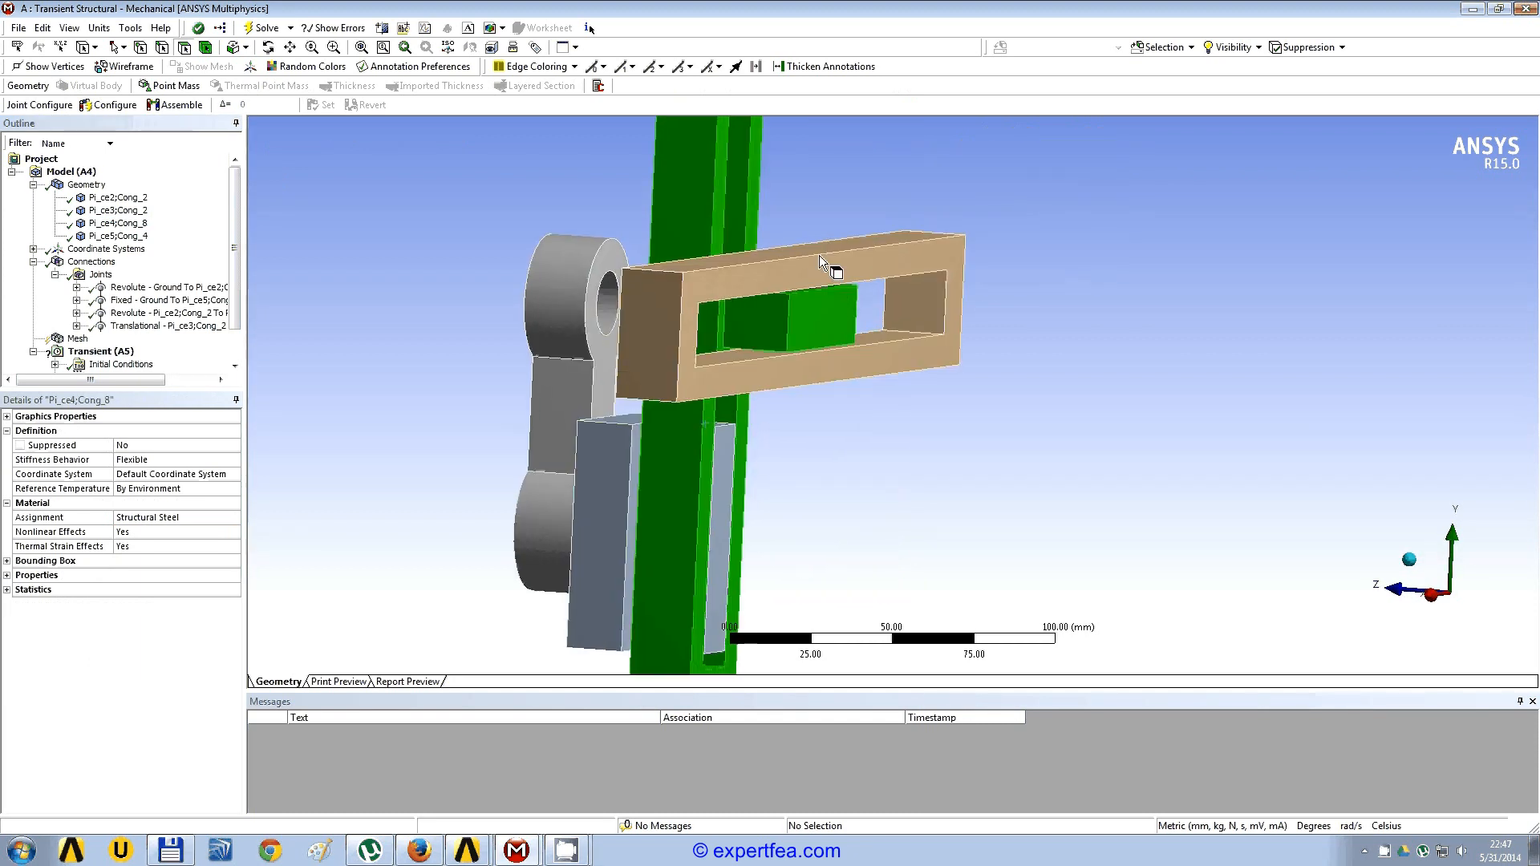
{"action": "scroll", "coordinate": [813, 256], "scroll_direction": "up", "scroll_amount": 1}
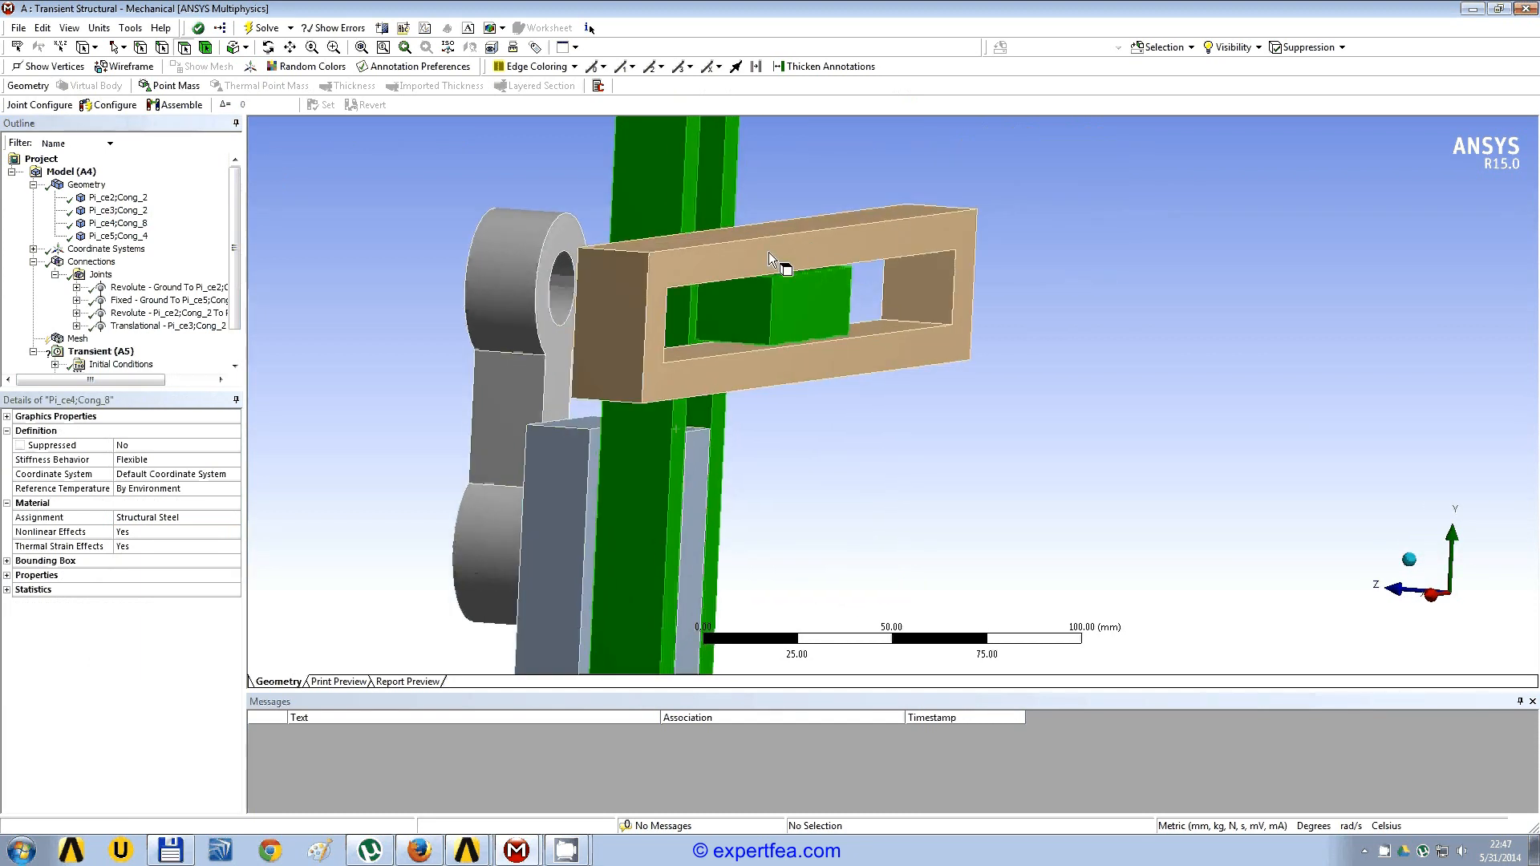
Step: Add a body-to-body translational joint with the top face of the block inside the horizontal frame's slot as its reference scope
{"action": "left_click", "coordinate": [100, 275]}
{"action": "left_click", "coordinate": [738, 86]}
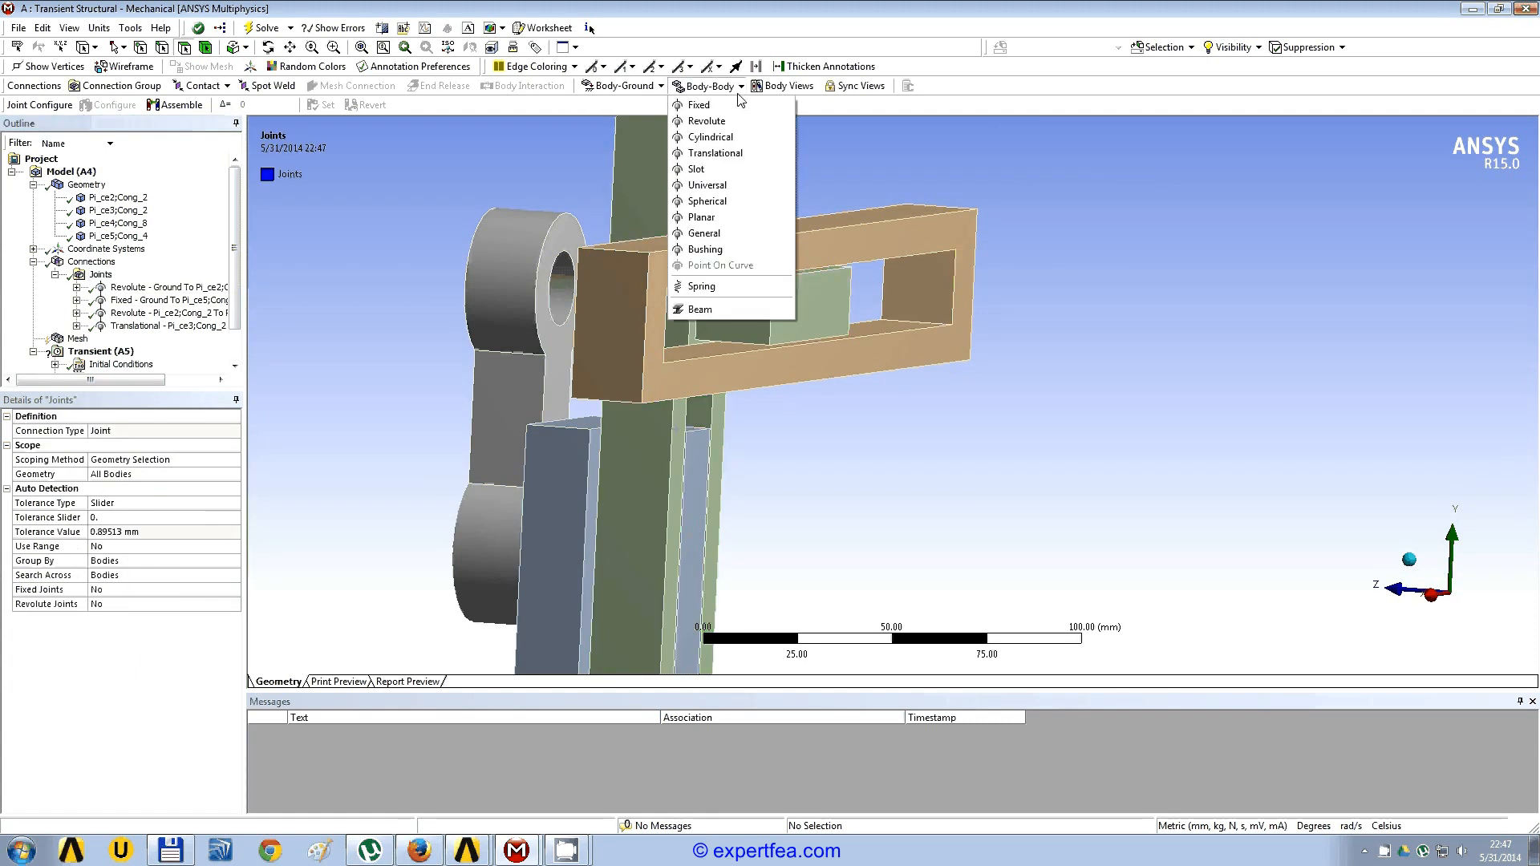
{"action": "left_click", "coordinate": [750, 154]}
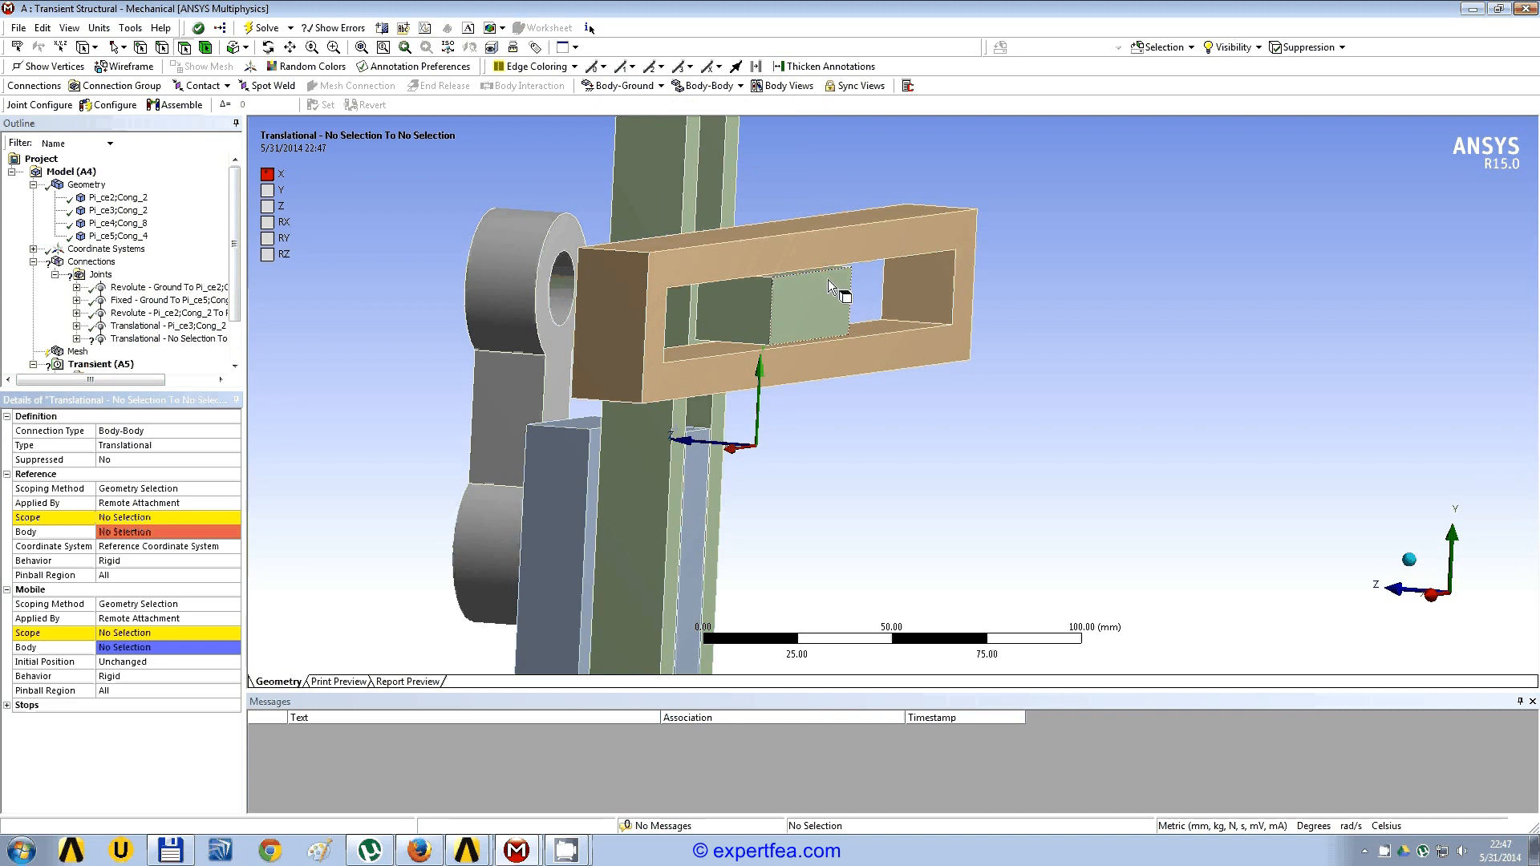
{"action": "scroll", "coordinate": [820, 314], "scroll_direction": "up", "scroll_amount": 2}
{"action": "scroll", "coordinate": [821, 315], "scroll_direction": "up", "scroll_amount": 1}
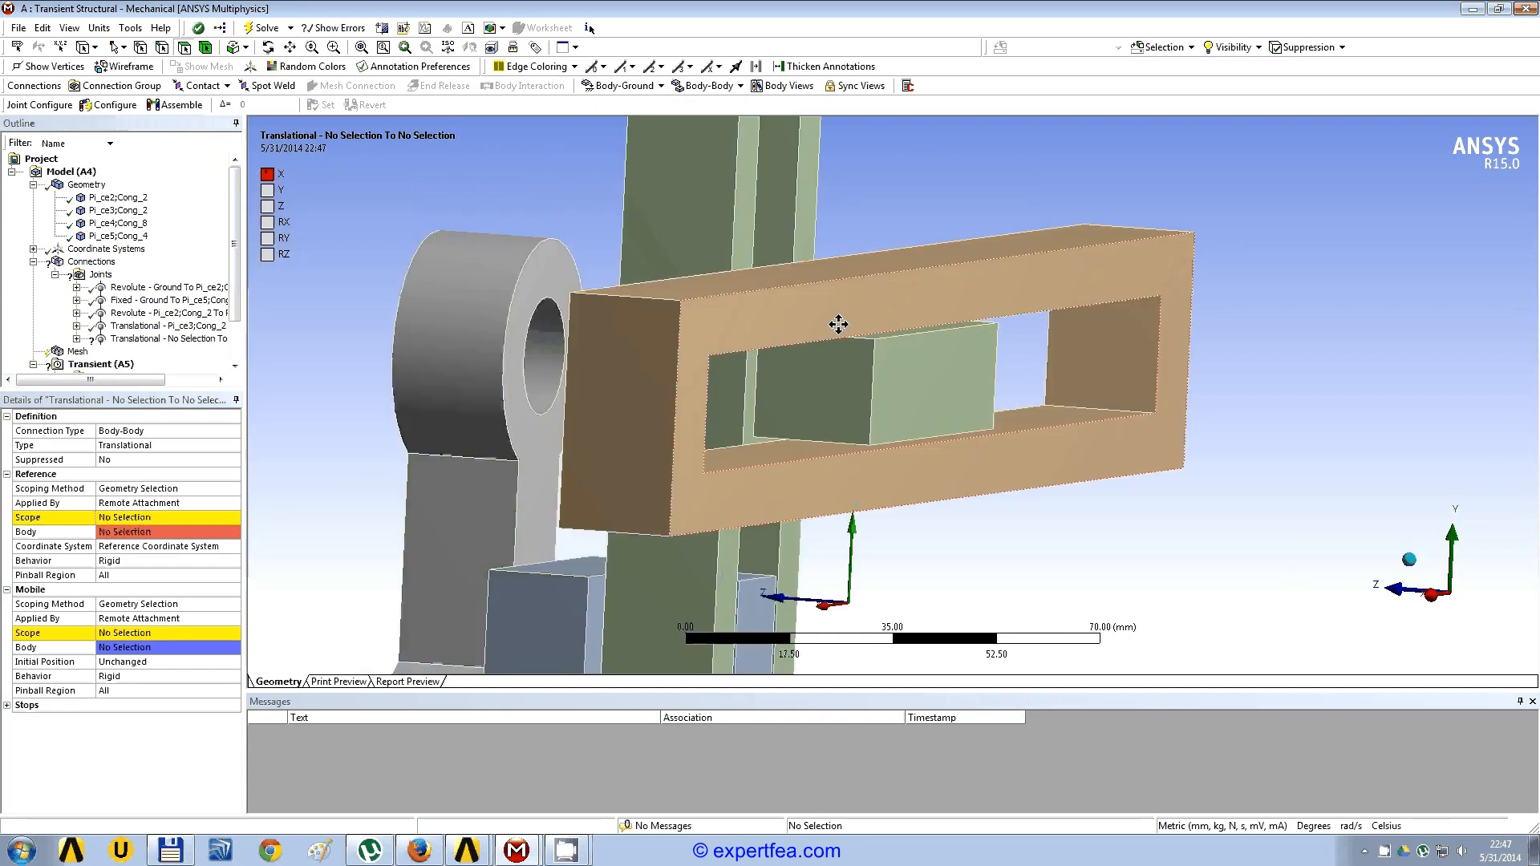
{"action": "scroll", "coordinate": [835, 323], "scroll_direction": "up", "scroll_amount": 1}
{"action": "left_click", "coordinate": [888, 307]}
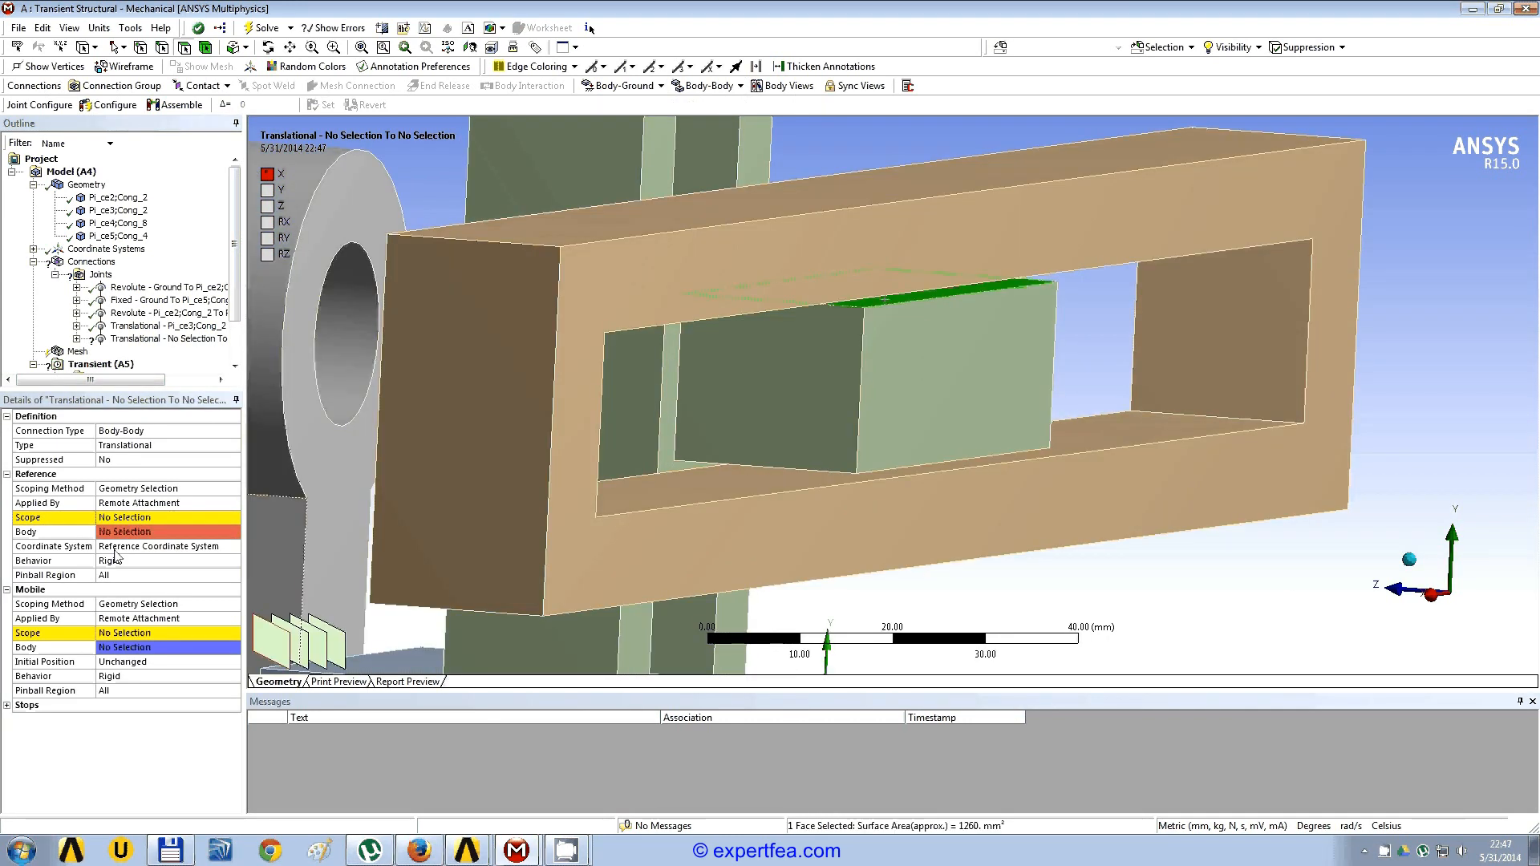
{"action": "left_click", "coordinate": [128, 517]}
{"action": "left_click", "coordinate": [106, 517]}
Step: Set the translational joint's mobile scope to the upper inner face of the horizontal frame's slot
{"action": "middle_click_drag", "start_coordinate": [648, 481], "coordinate": [660, 364]}
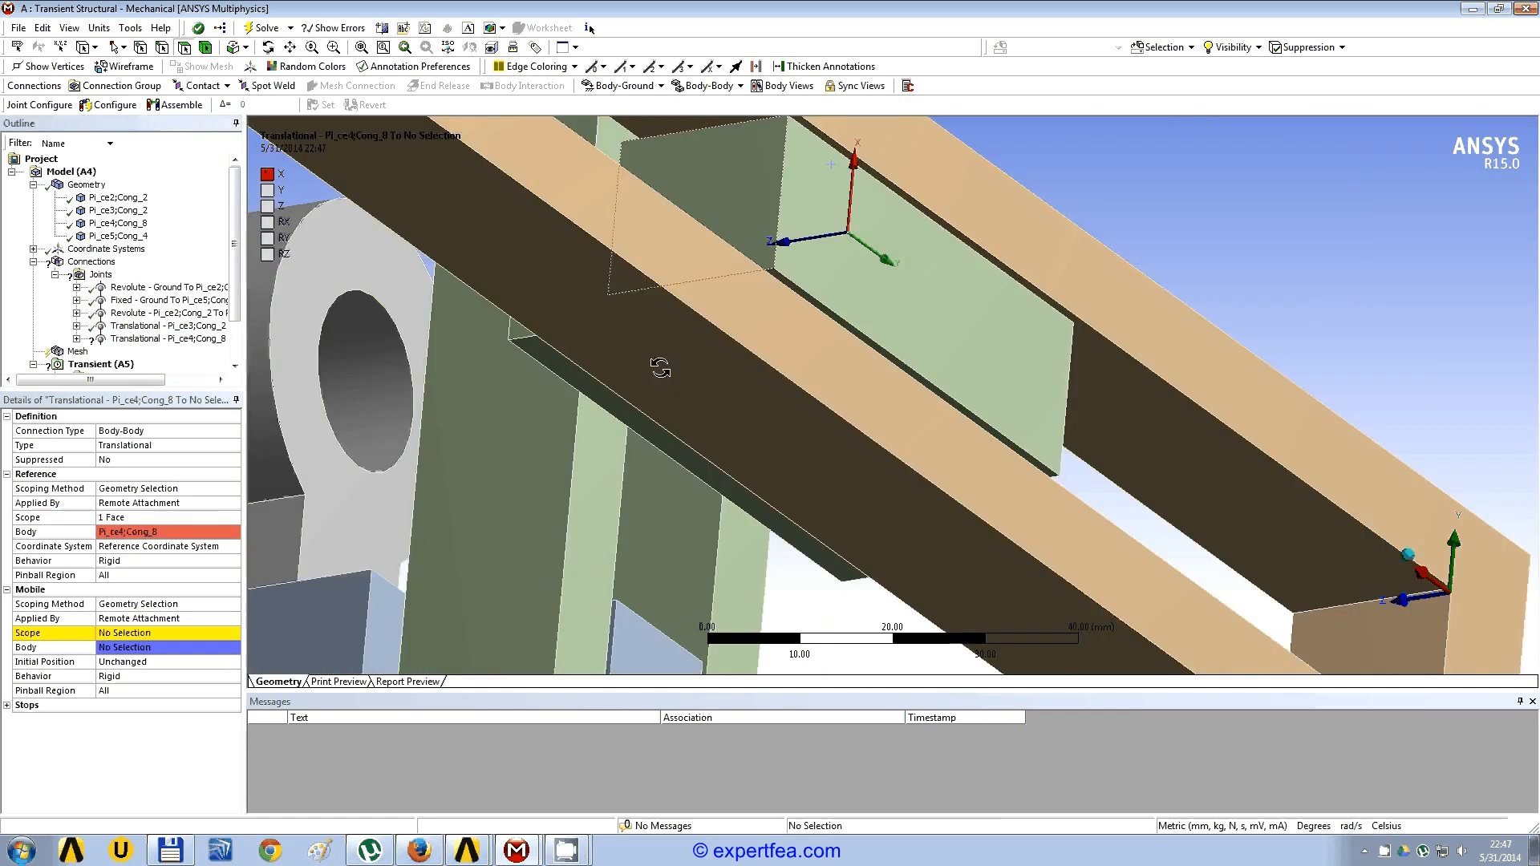
{"action": "left_click", "coordinate": [1152, 420]}
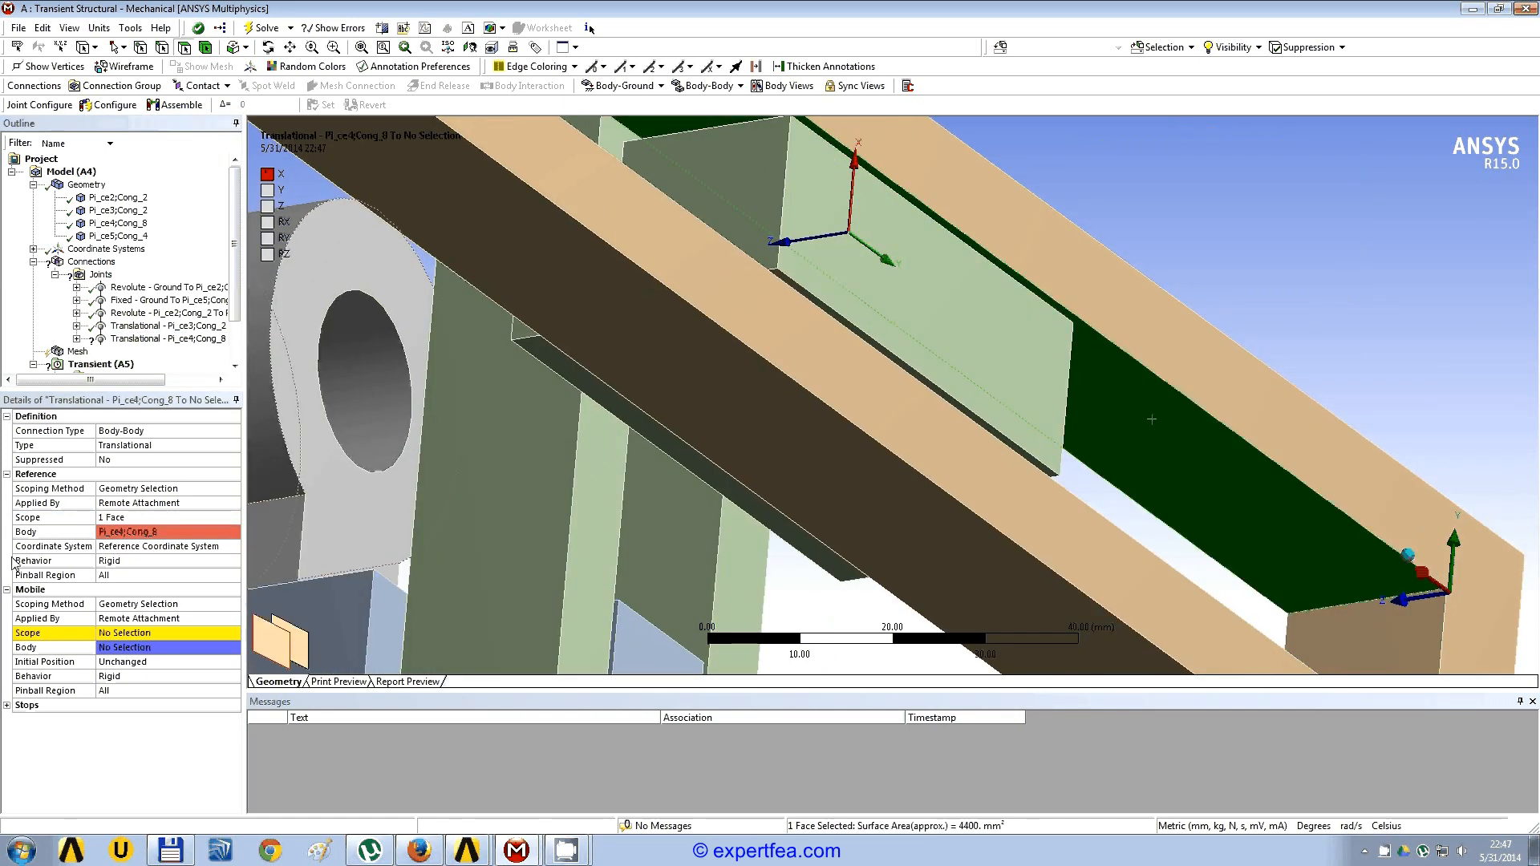
{"action": "left_click", "coordinate": [112, 634]}
{"action": "left_click", "coordinate": [128, 633]}
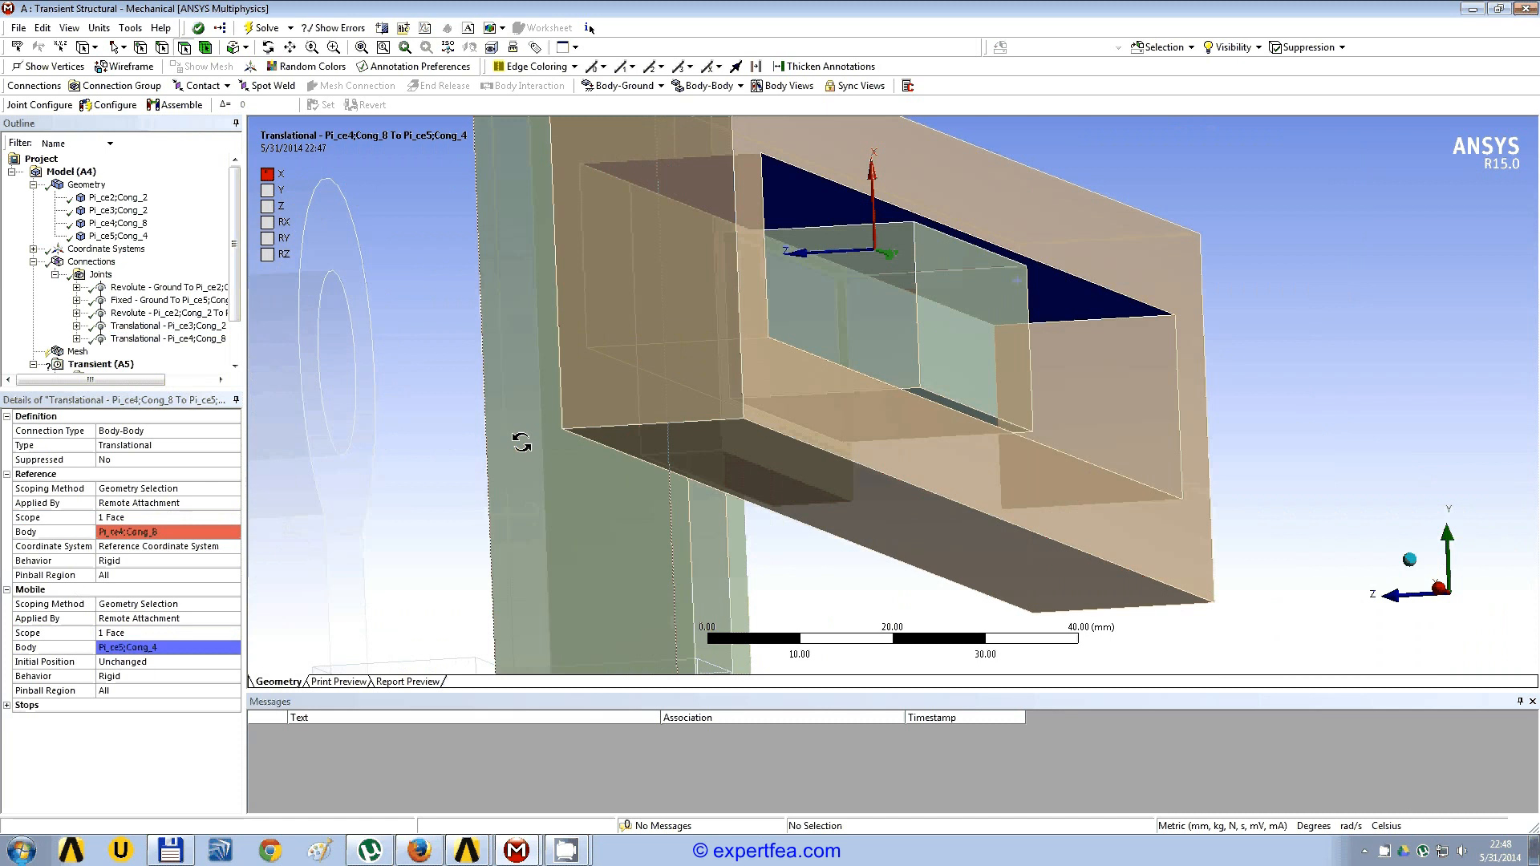
{"action": "middle_click_drag", "start_coordinate": [412, 440], "coordinate": [532, 457]}
{"action": "scroll", "coordinate": [532, 457], "scroll_direction": "down", "scroll_amount": 4}
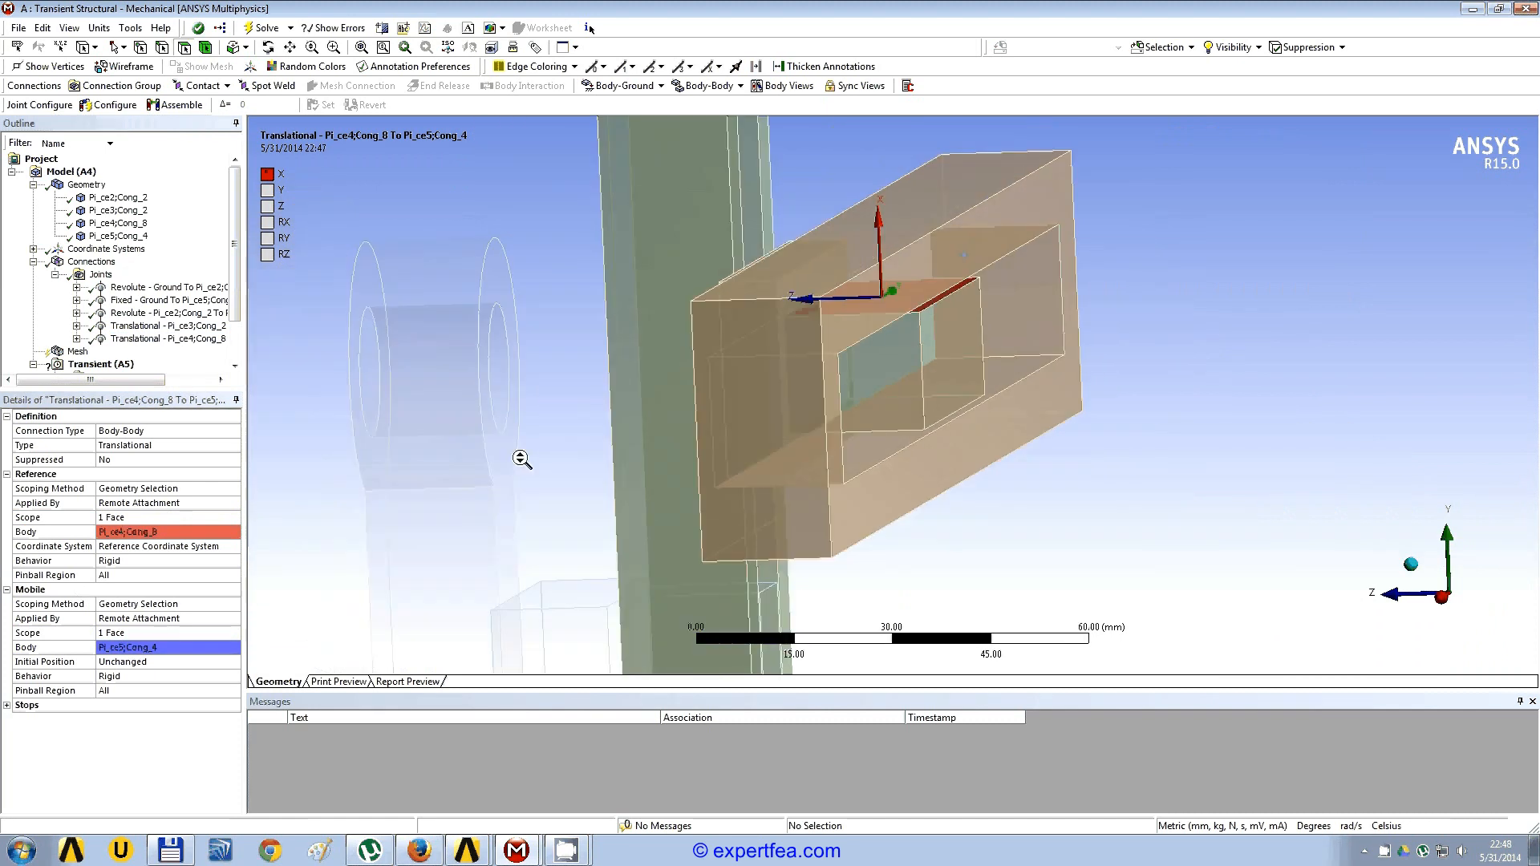
Step: Collapse the connections and geometry branches and set the number of steps to 4 in Analysis Settings
{"action": "left_click", "coordinate": [33, 262]}
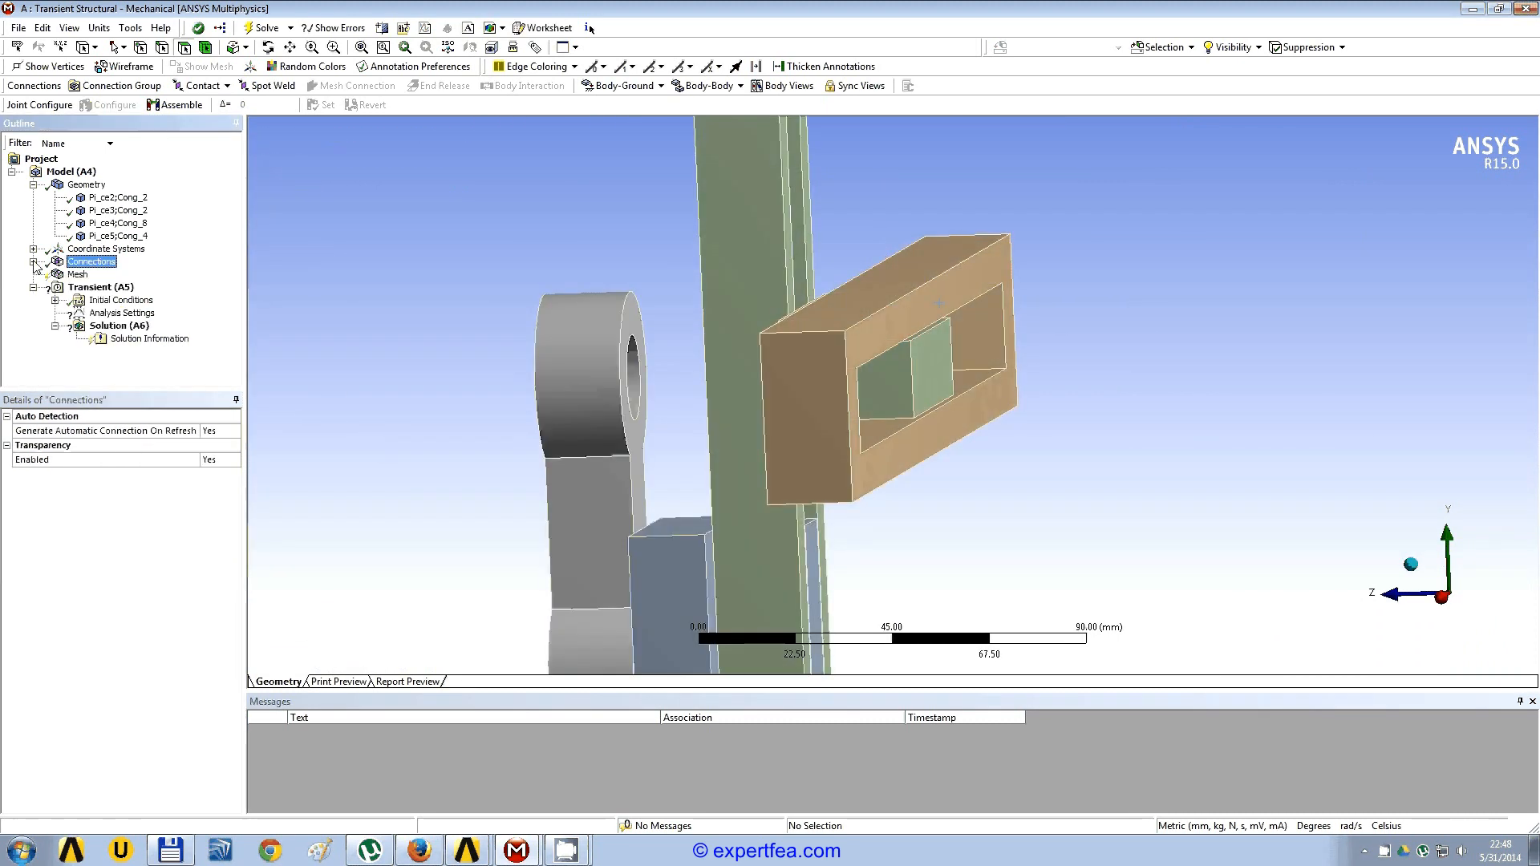
{"action": "left_click", "coordinate": [33, 186]}
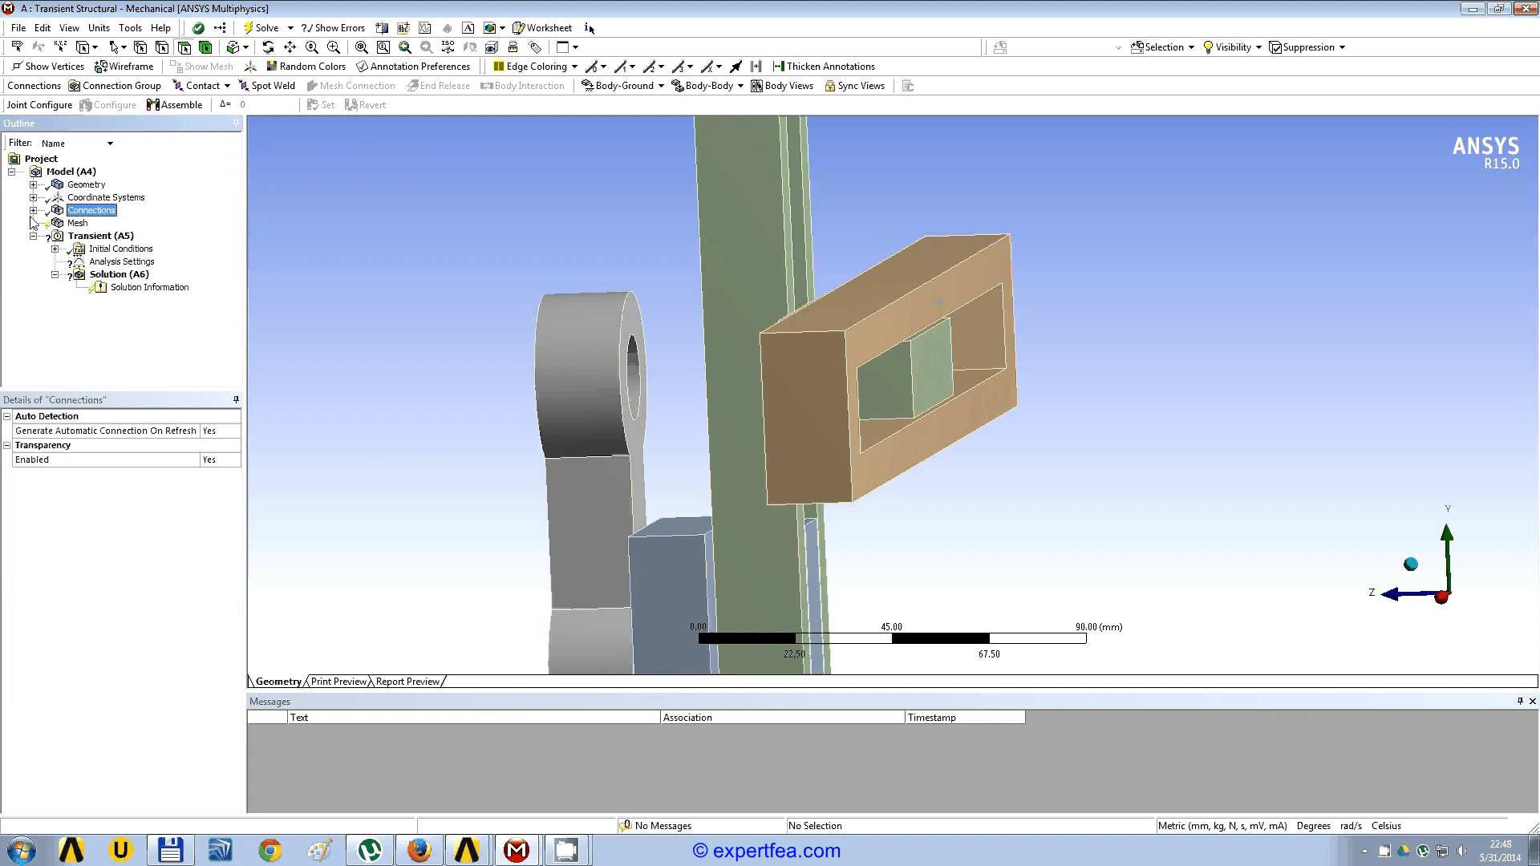
{"action": "left_click", "coordinate": [110, 263]}
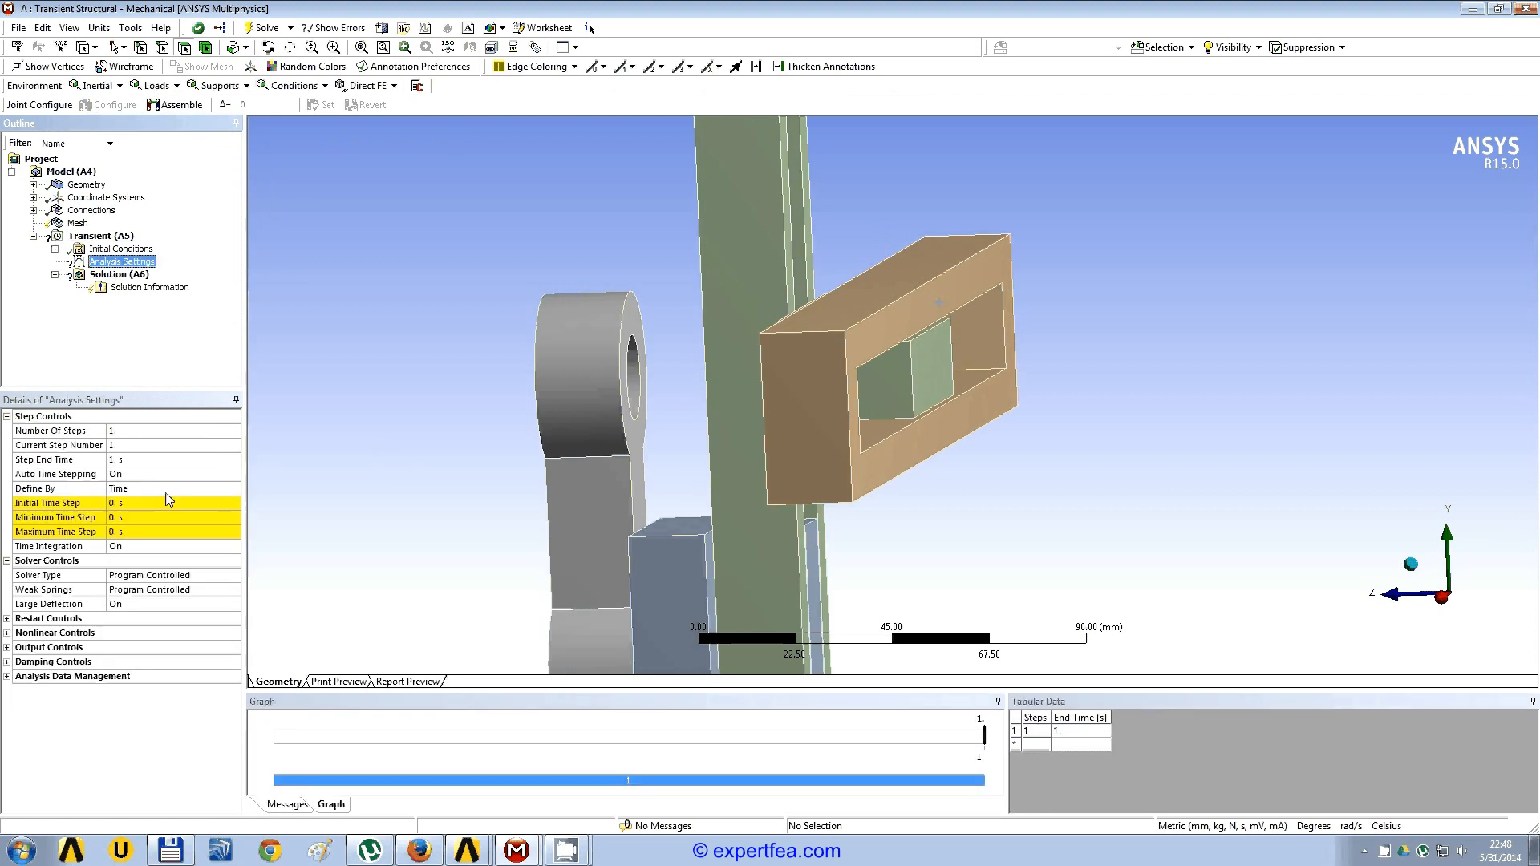
{"action": "left_click", "coordinate": [139, 433]}
{"action": "type", "text": "4"}
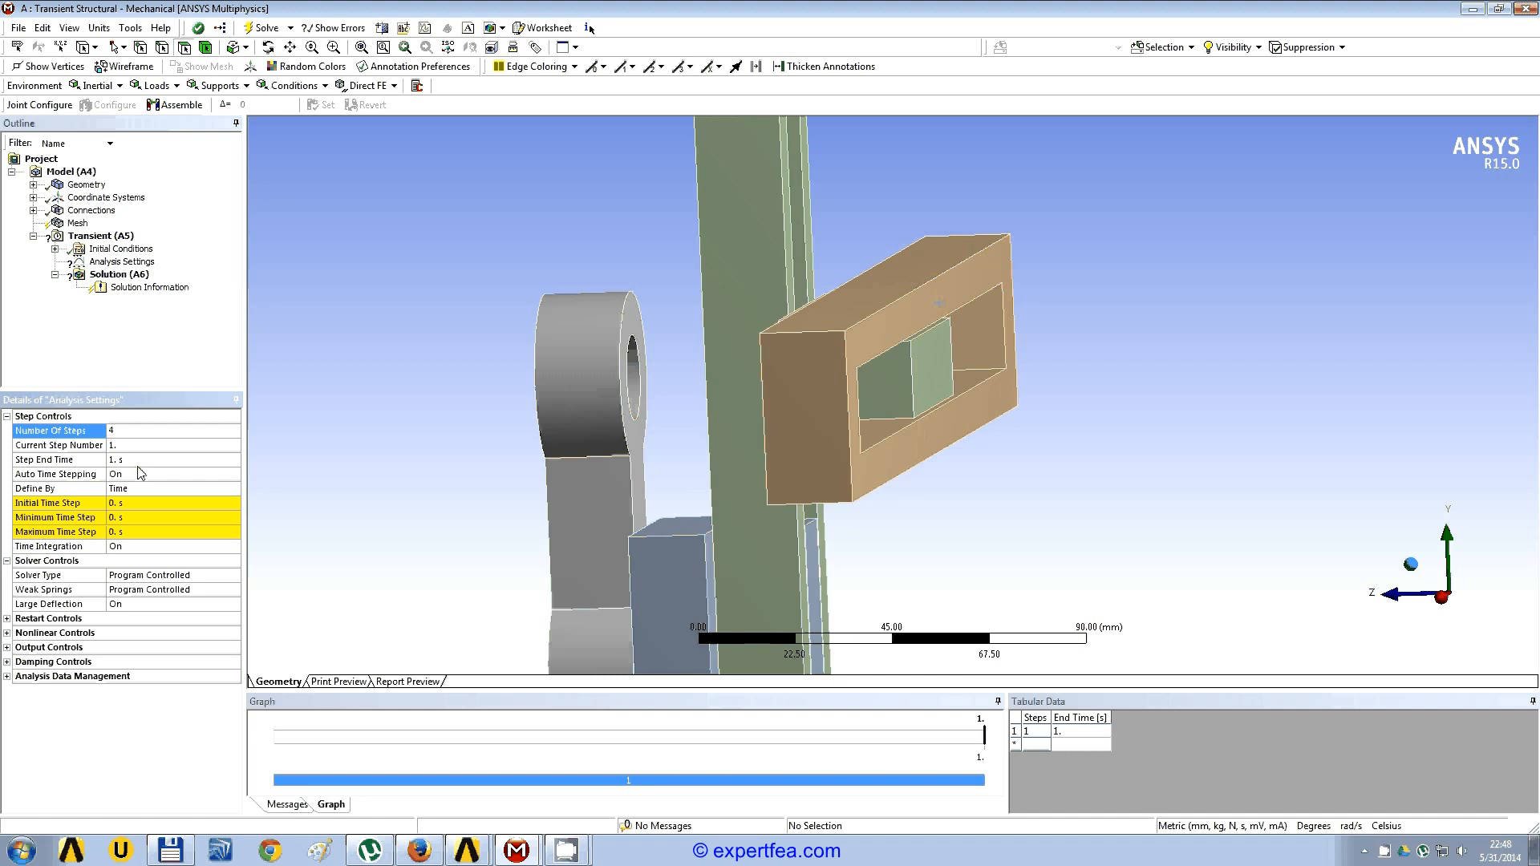
{"action": "key", "text": "Return"}
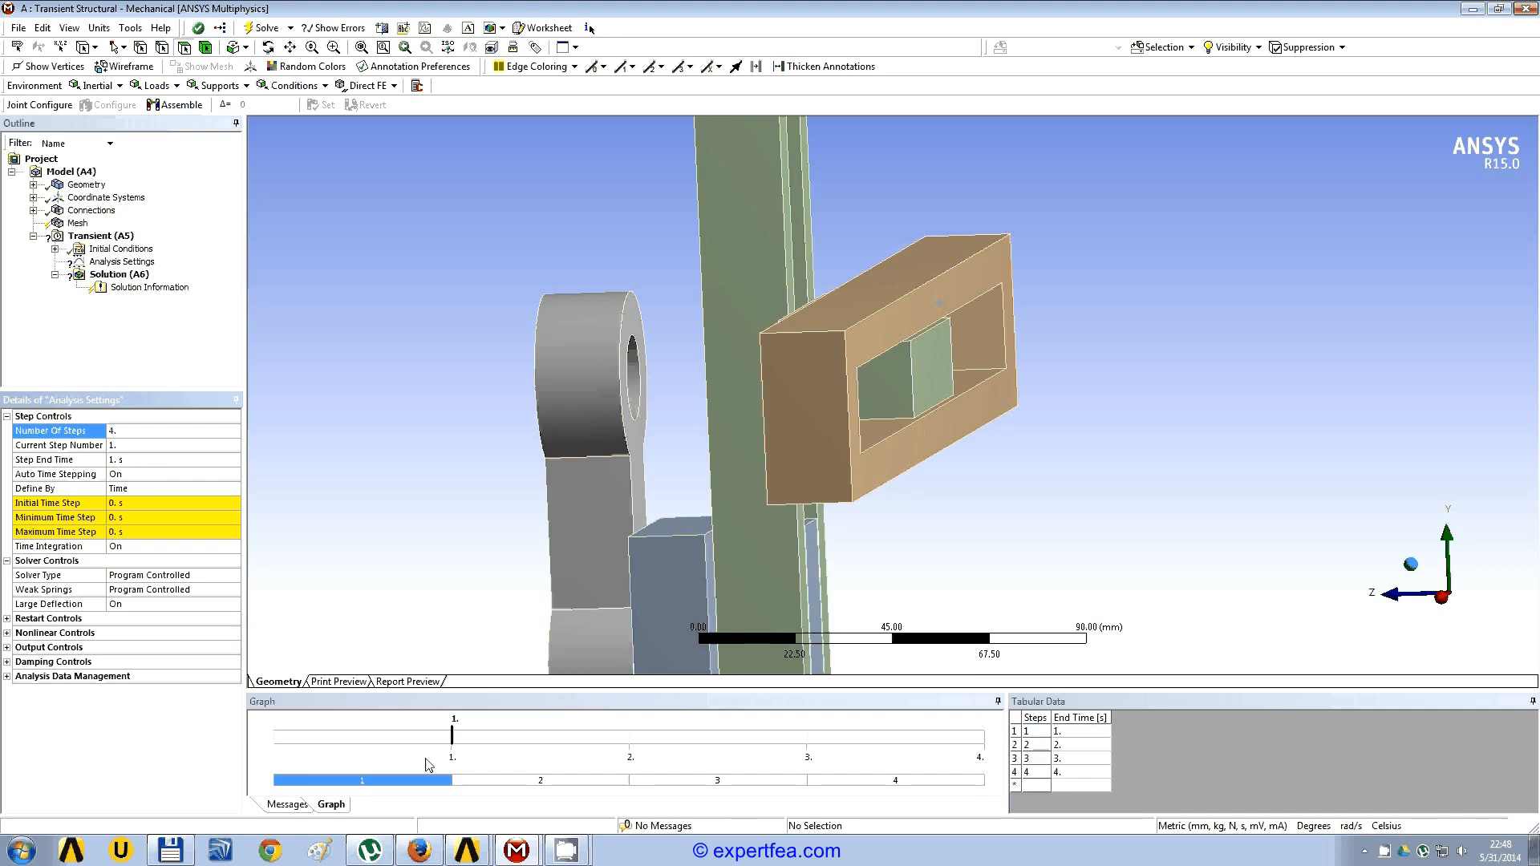
Step: For all four load steps, set the initial time step to 0.2 s, the minimum to 0.1 s and the maximum to 0.3 s
{"action": "left_click", "coordinate": [850, 782], "text": "shift"}
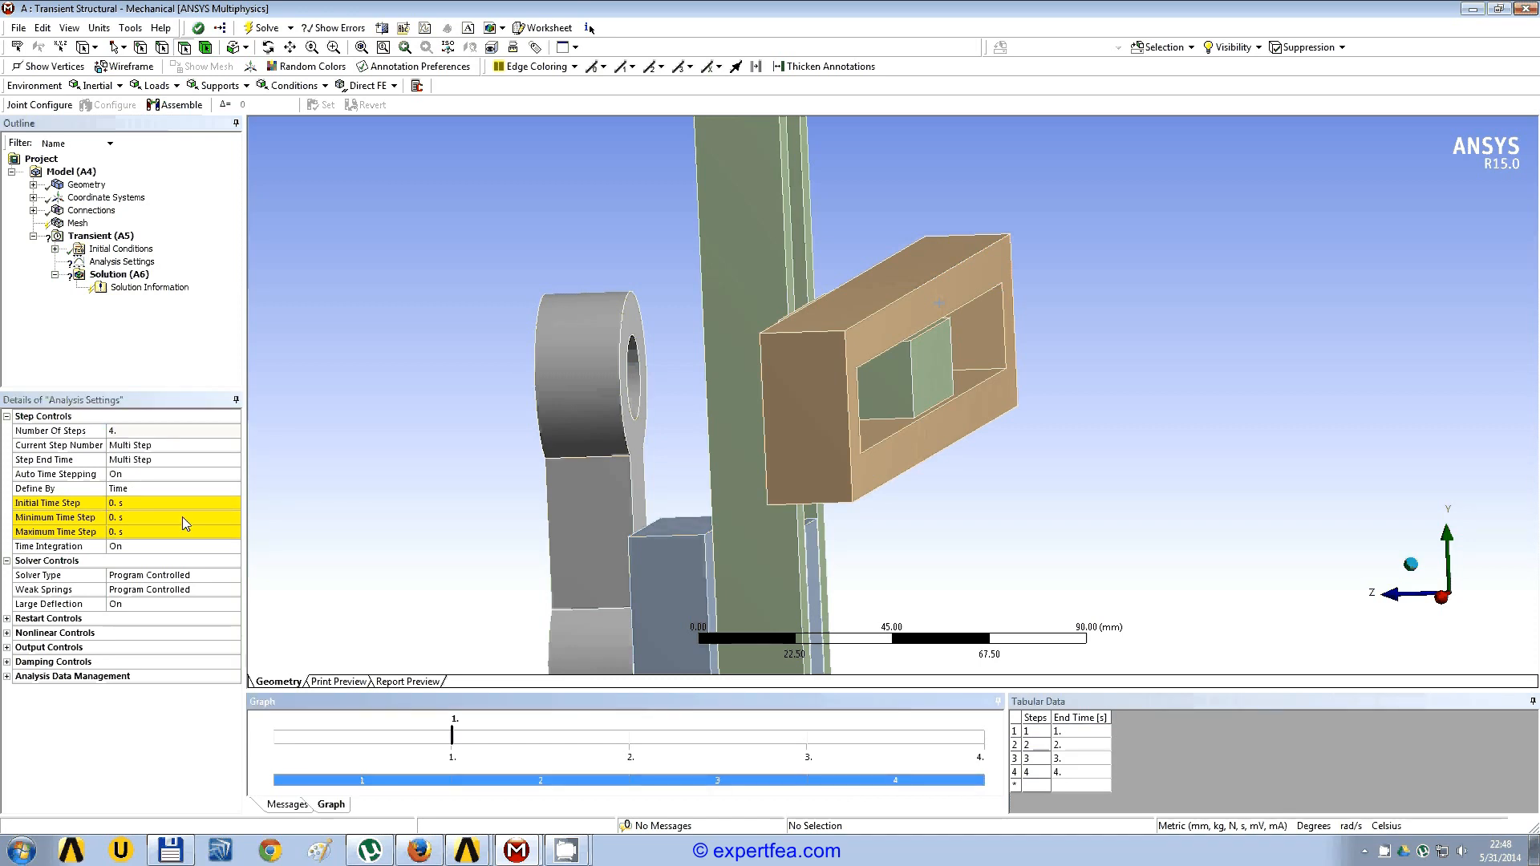
{"action": "left_click", "coordinate": [127, 504]}
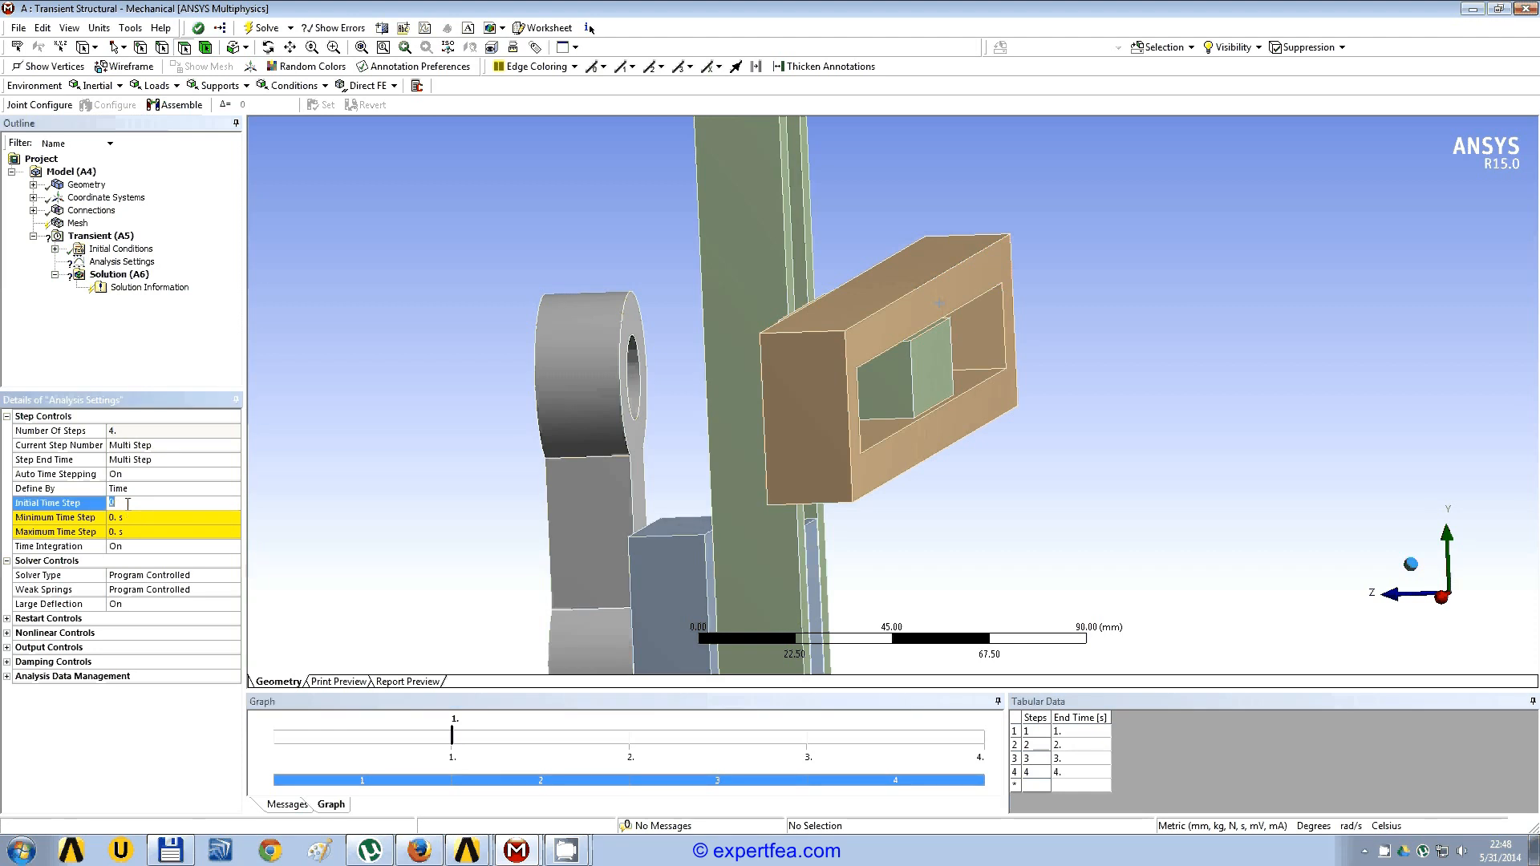
{"action": "type", "text": "0.2"}
{"action": "key", "text": "Return"}
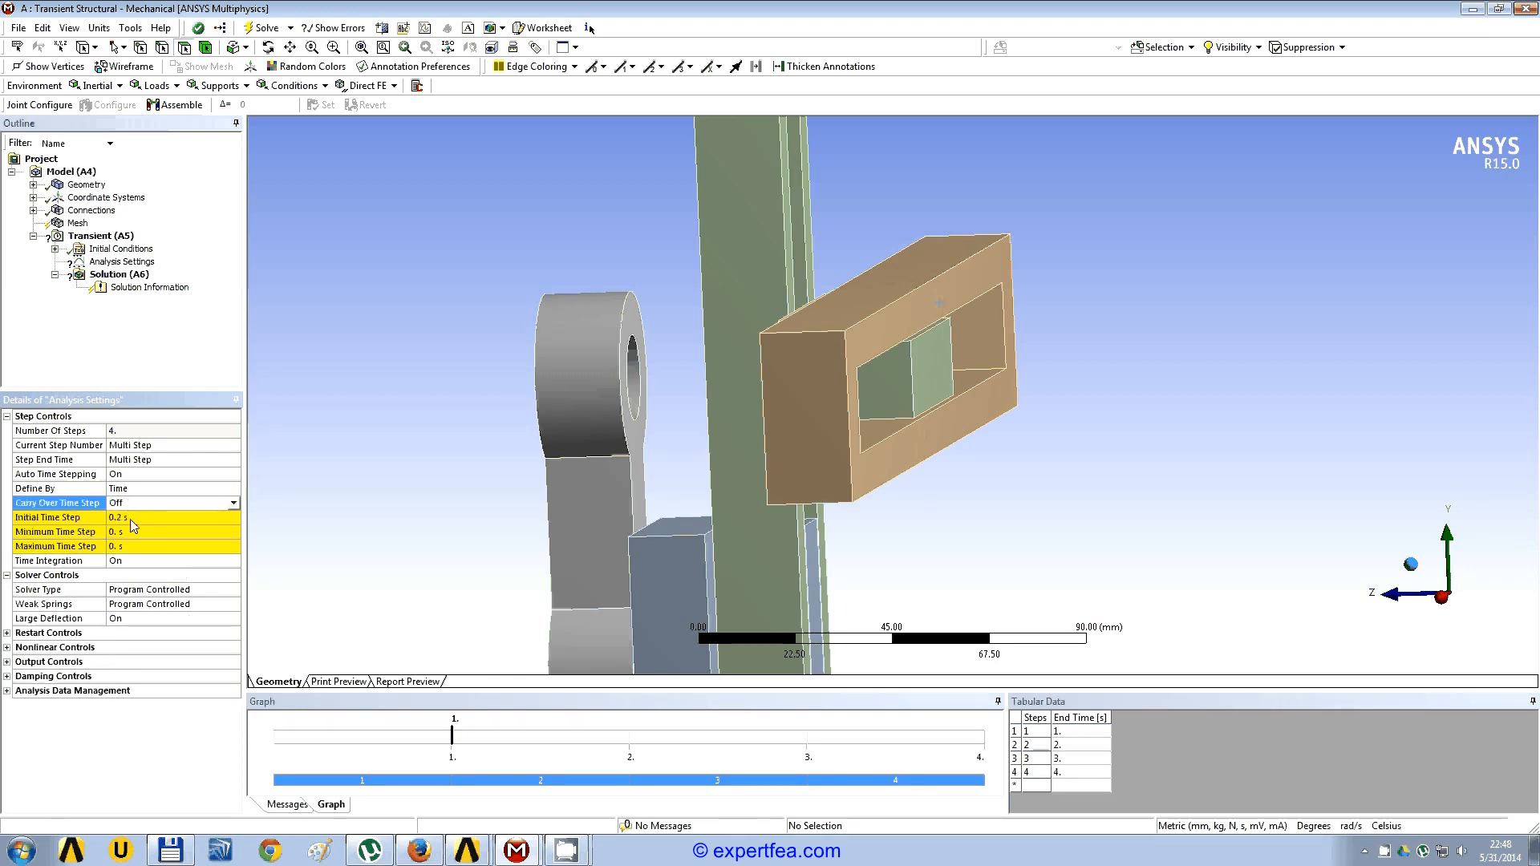
{"action": "left_click", "coordinate": [125, 534]}
{"action": "type", "text": "0"}
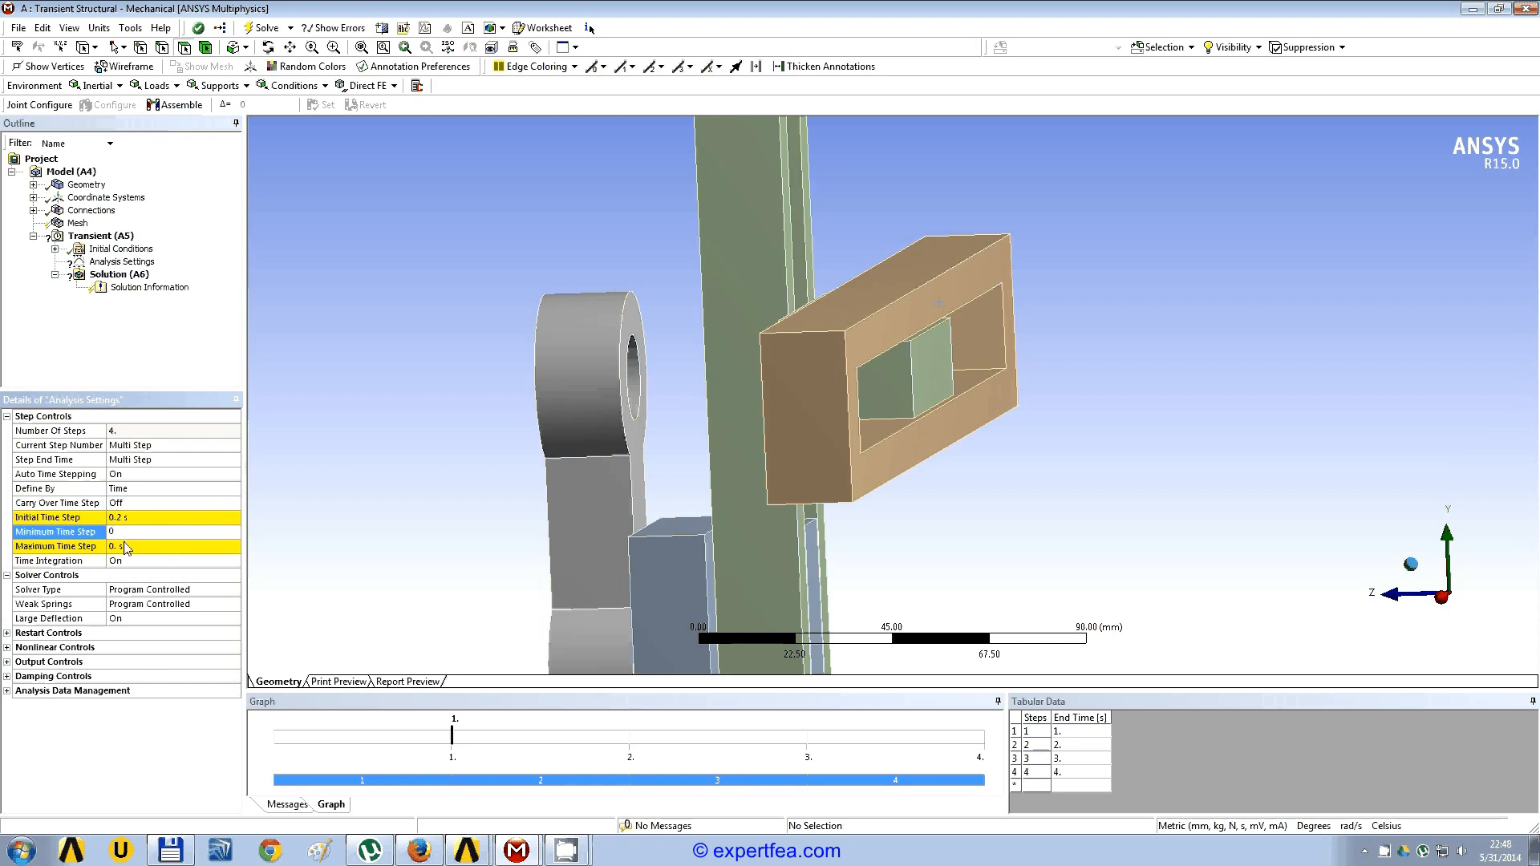
{"action": "key", "text": "Return"}
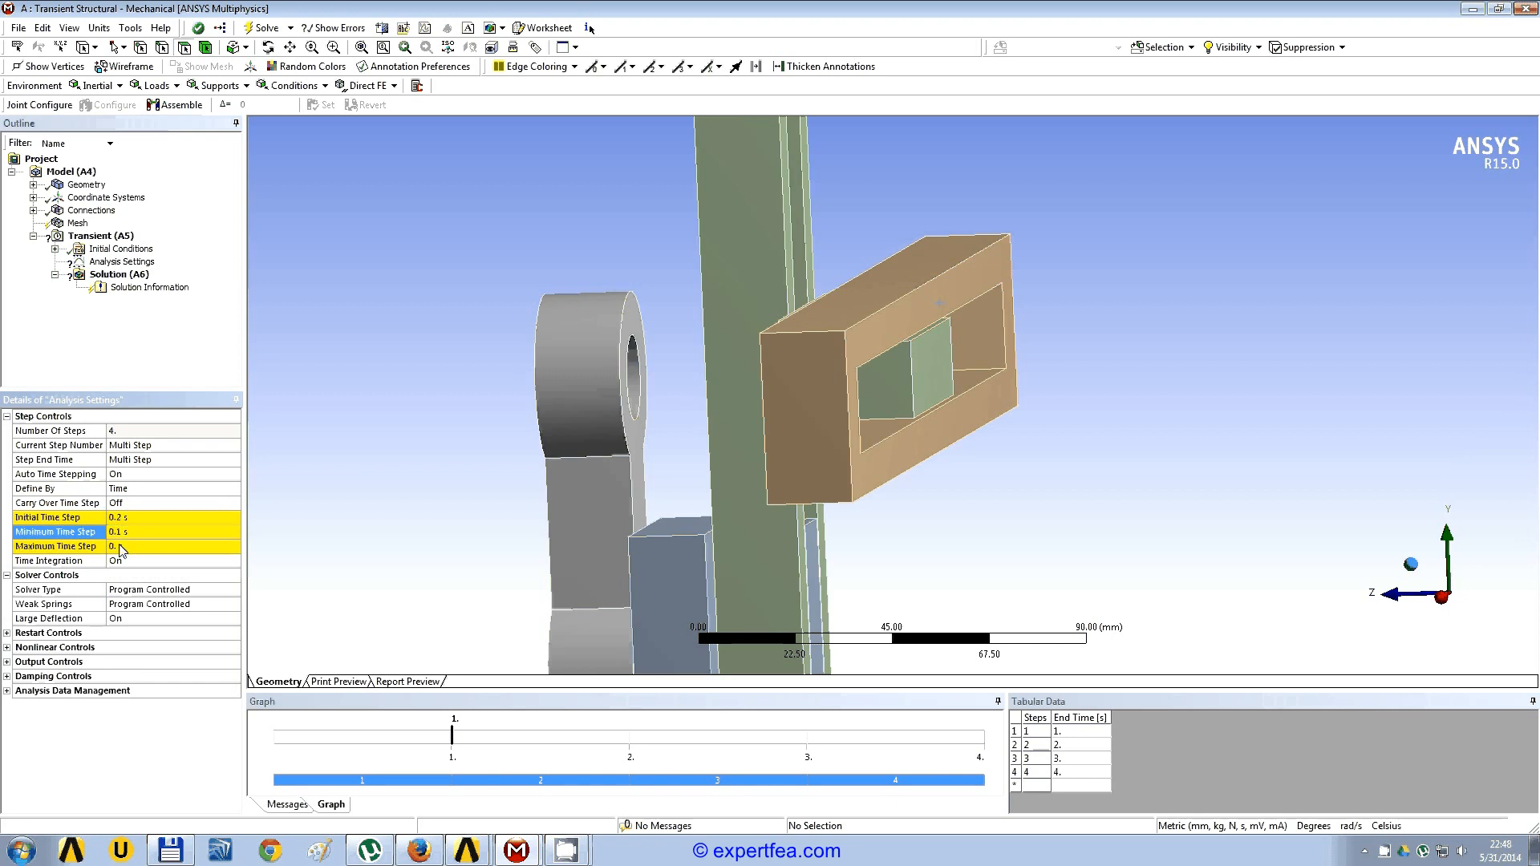
{"action": "left_click", "coordinate": [121, 548]}
{"action": "type", "text": "0.3"}
{"action": "key", "text": "Return"}
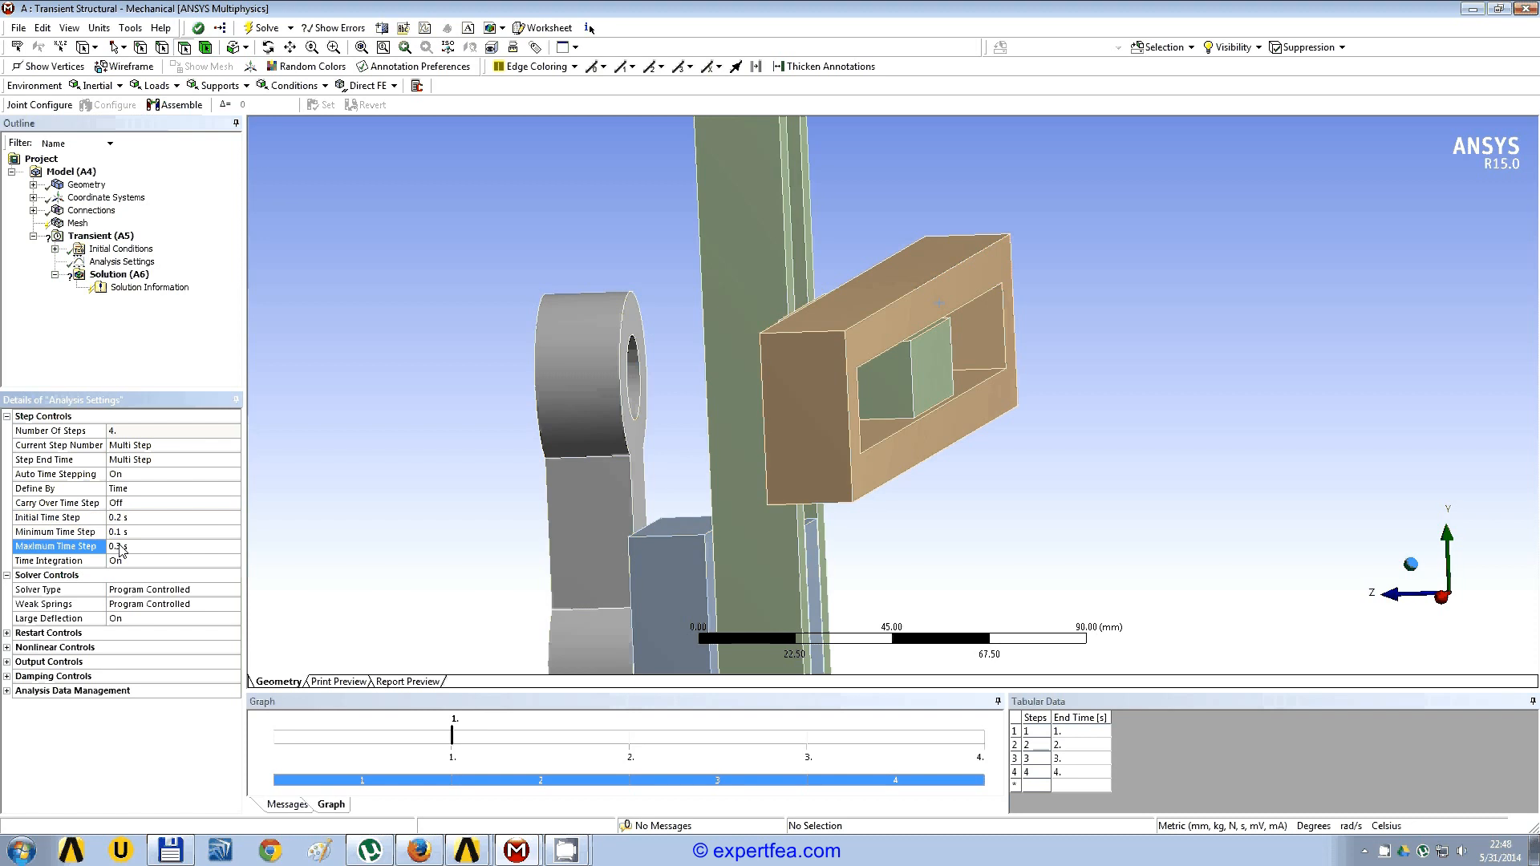
Step: Turn on Carry Over Time Step for the load steps and check the setting step by step from 1 to 4
{"action": "left_click", "coordinate": [232, 504]}
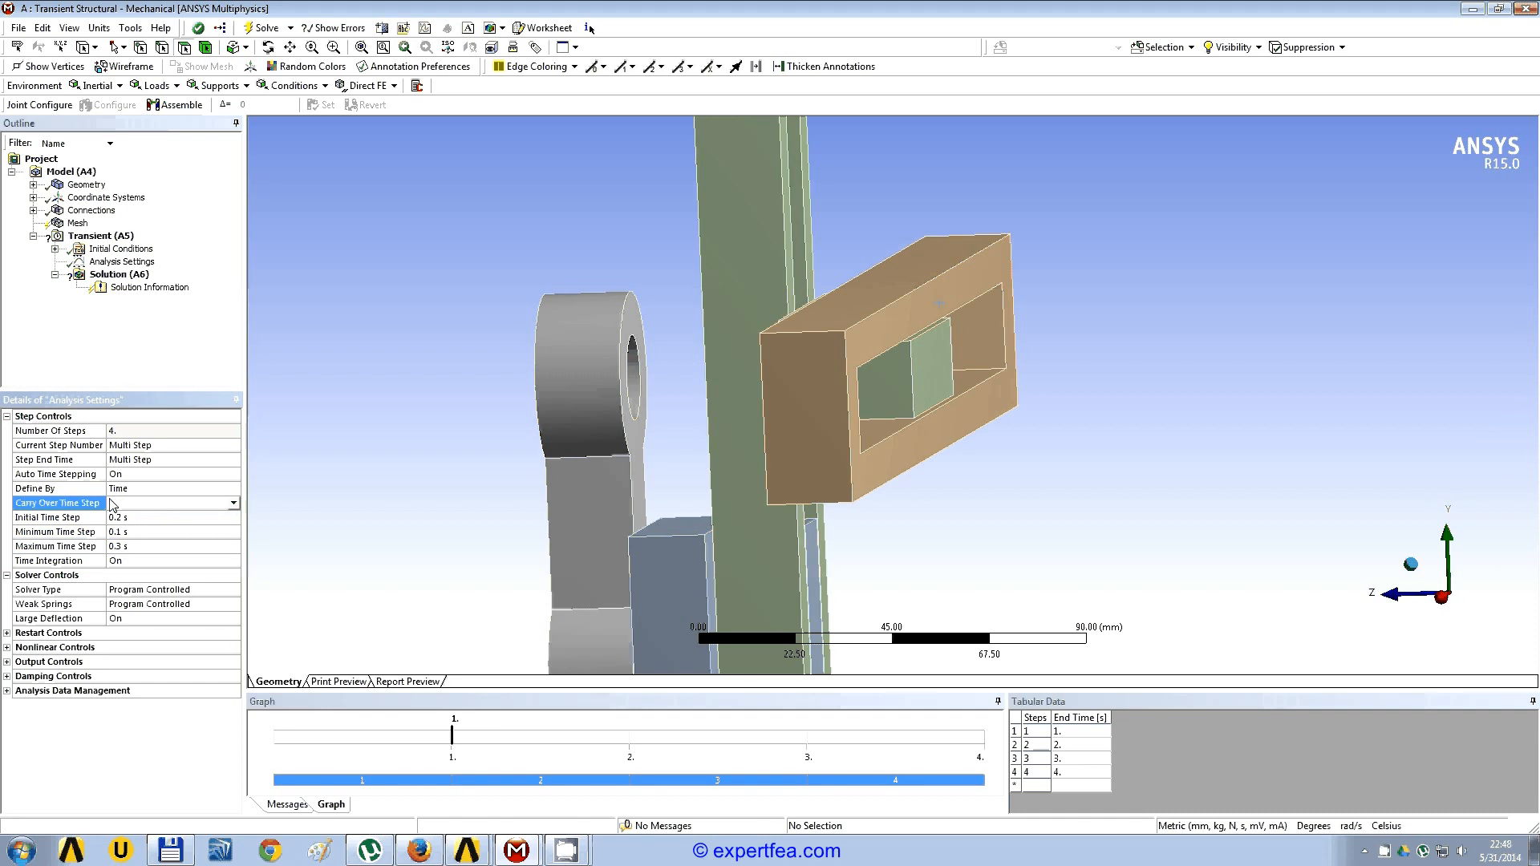
{"action": "left_click", "coordinate": [422, 782]}
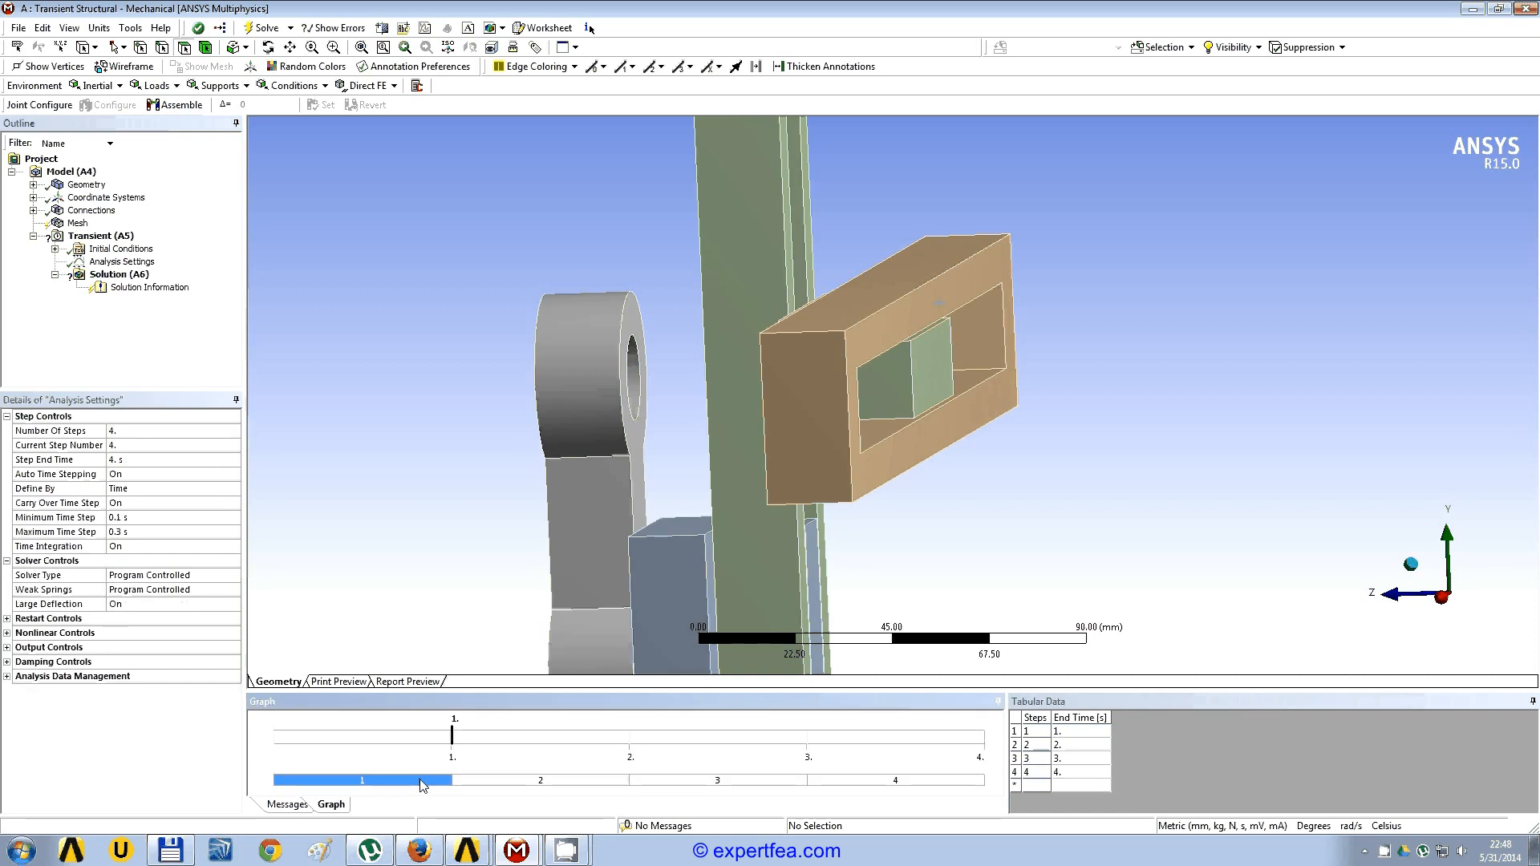
{"action": "left_click", "coordinate": [490, 788]}
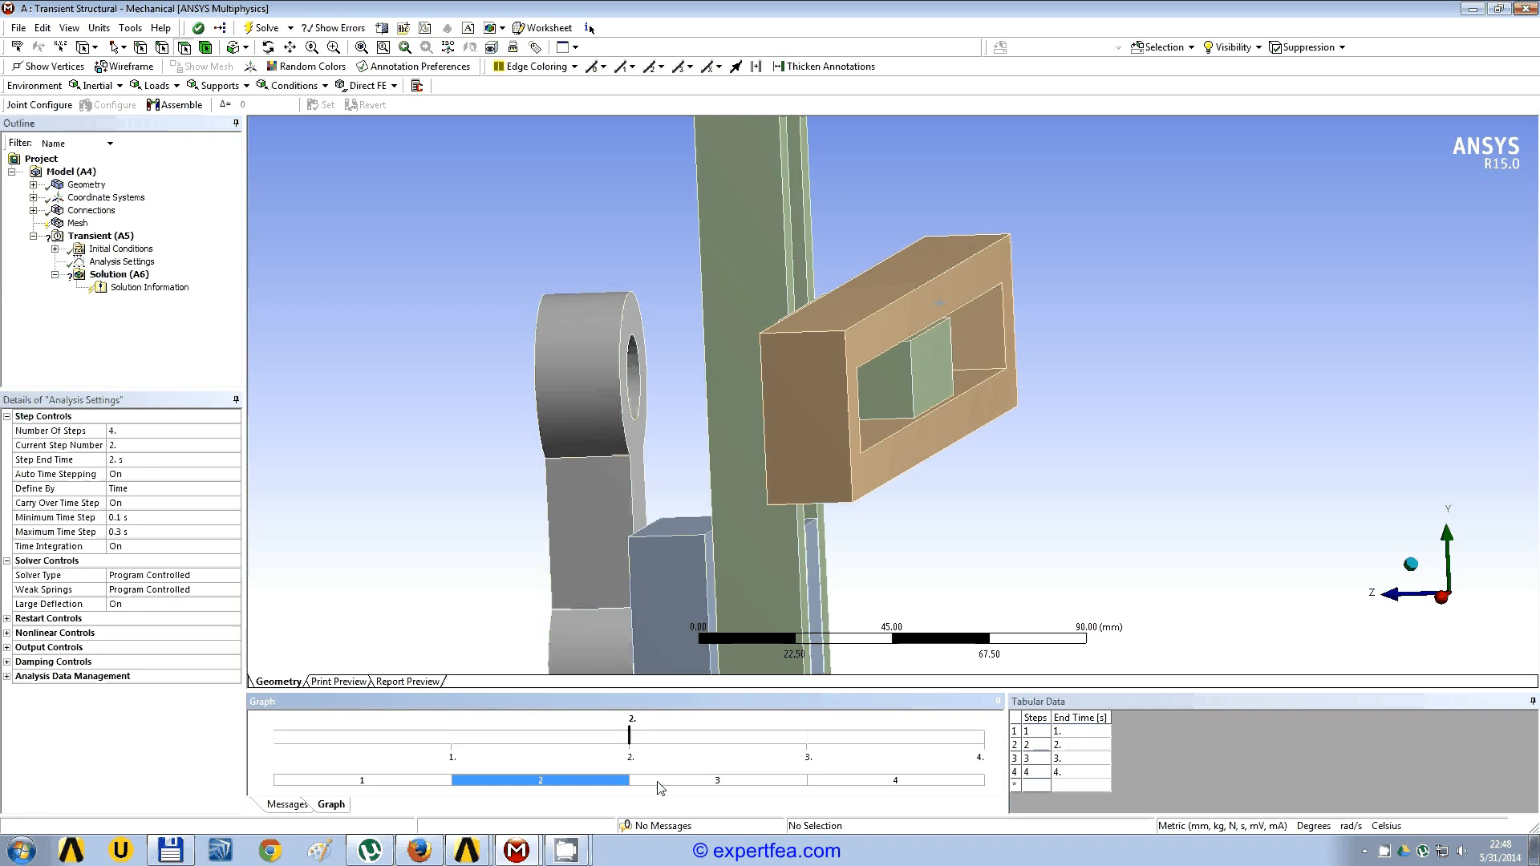
{"action": "left_click", "coordinate": [653, 788]}
{"action": "left_click", "coordinate": [835, 784]}
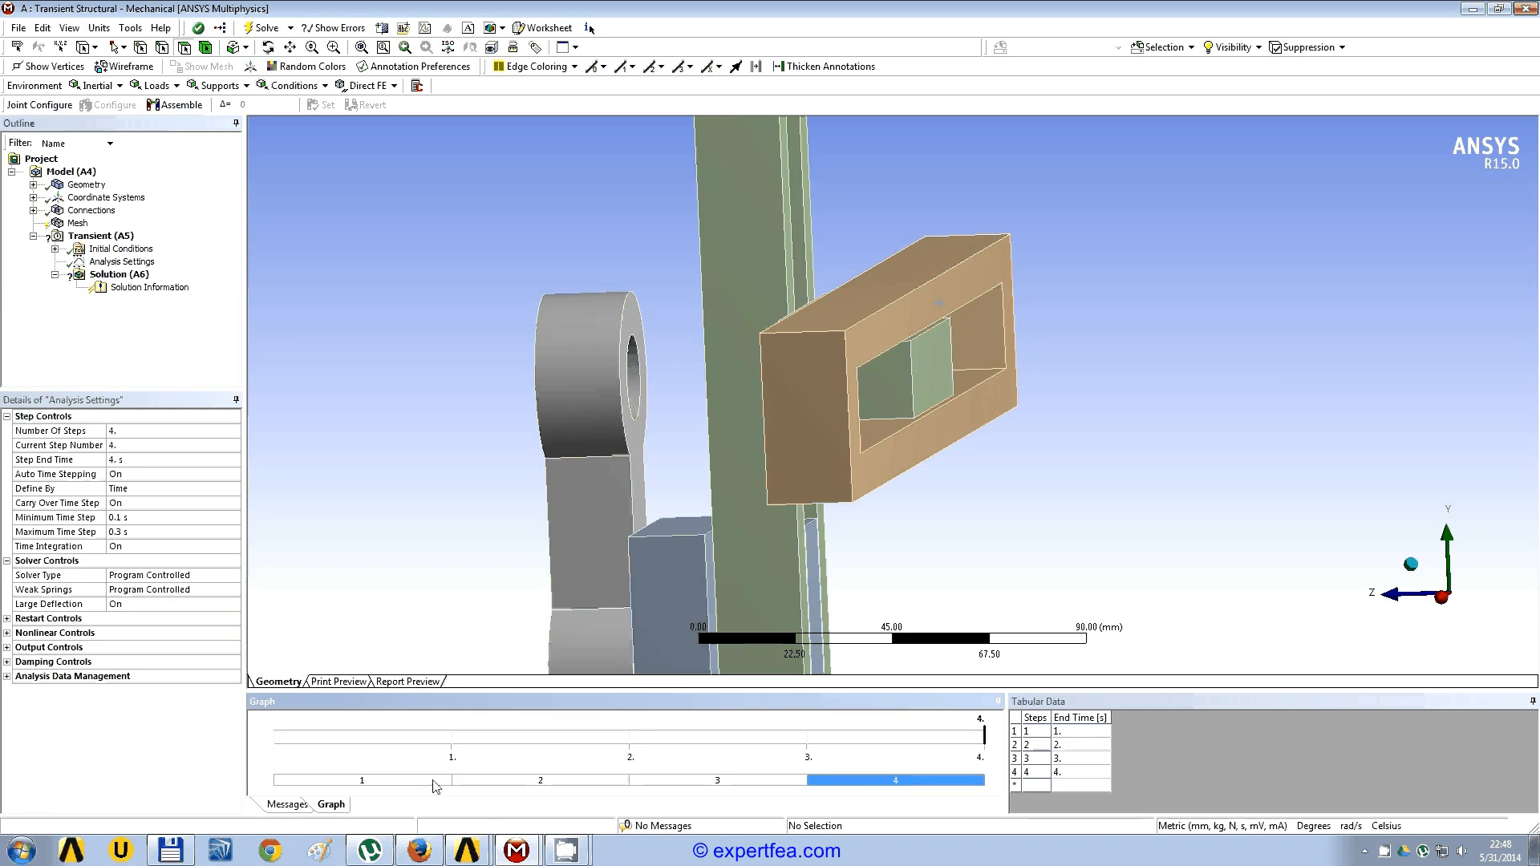
{"action": "left_click", "coordinate": [129, 505]}
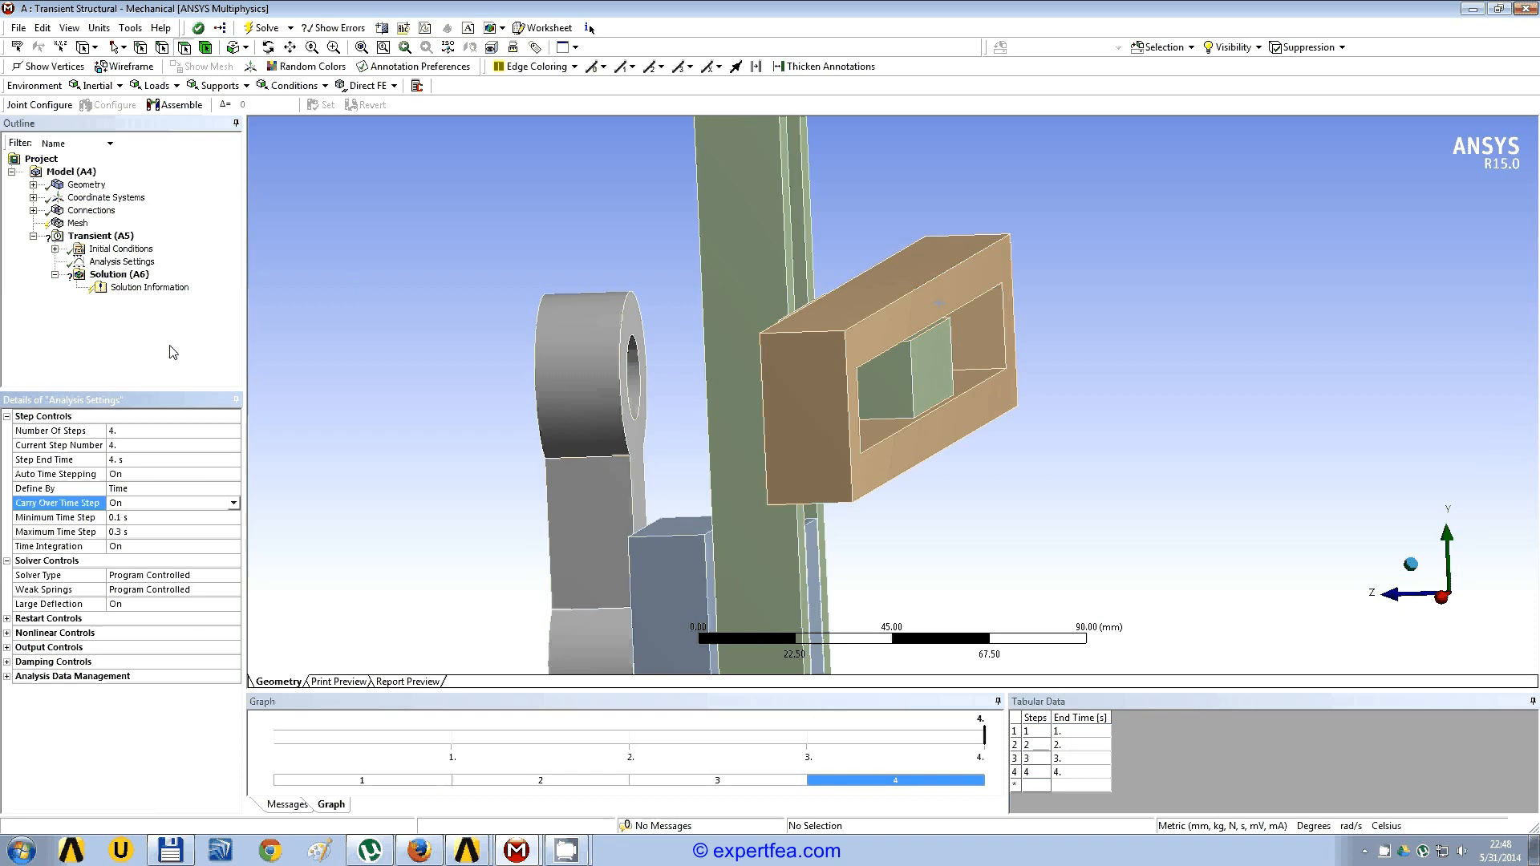
Step: Add a joint load to the transient analysis and scope it to the revolute joint between ground and Pi_ce2;Cong_2
{"action": "left_click", "coordinate": [112, 237]}
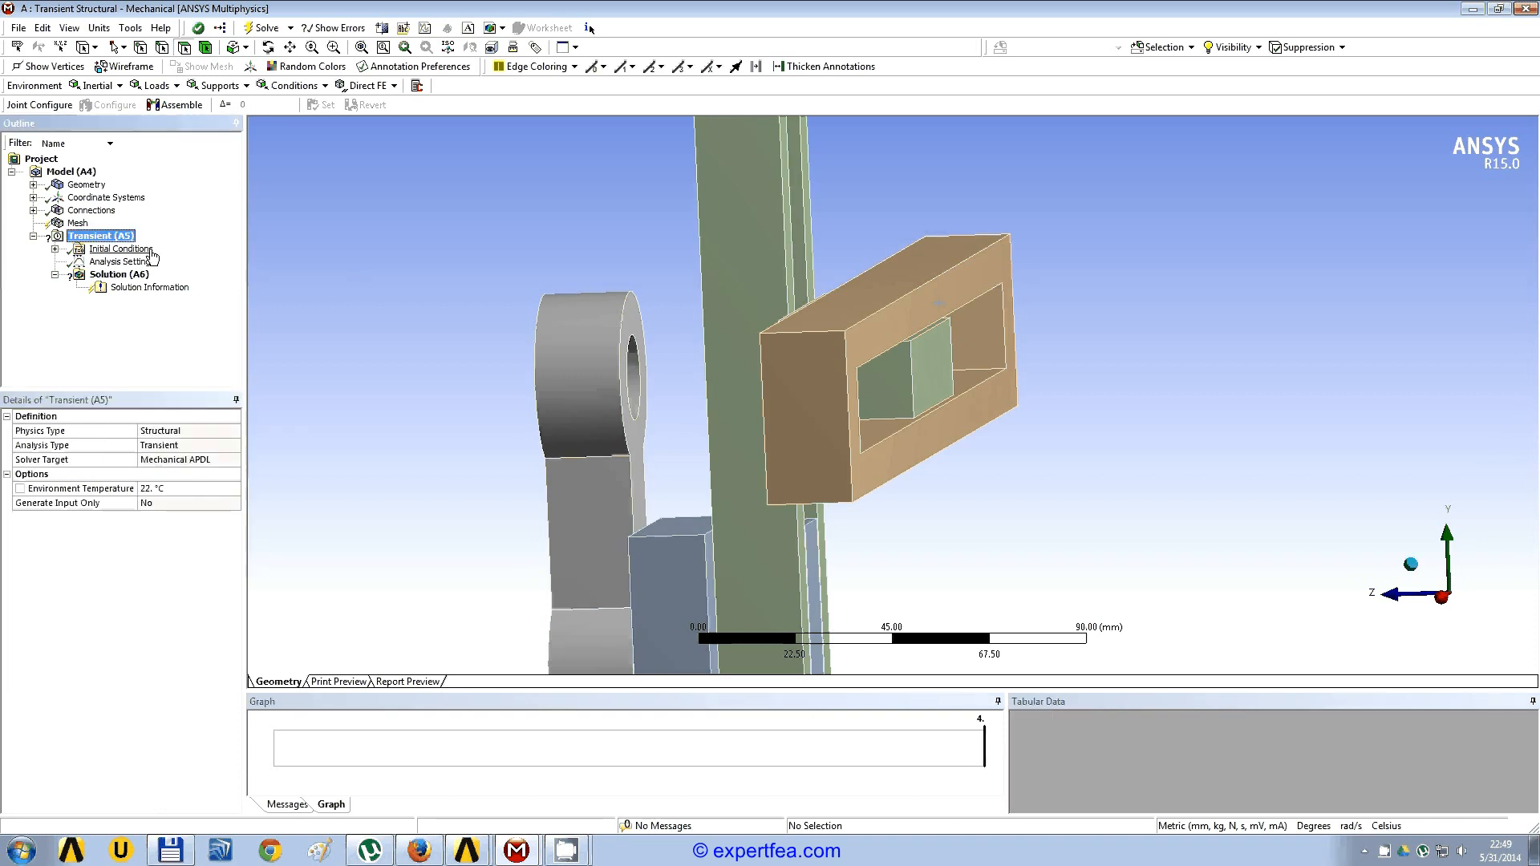
{"action": "left_click", "coordinate": [178, 86]}
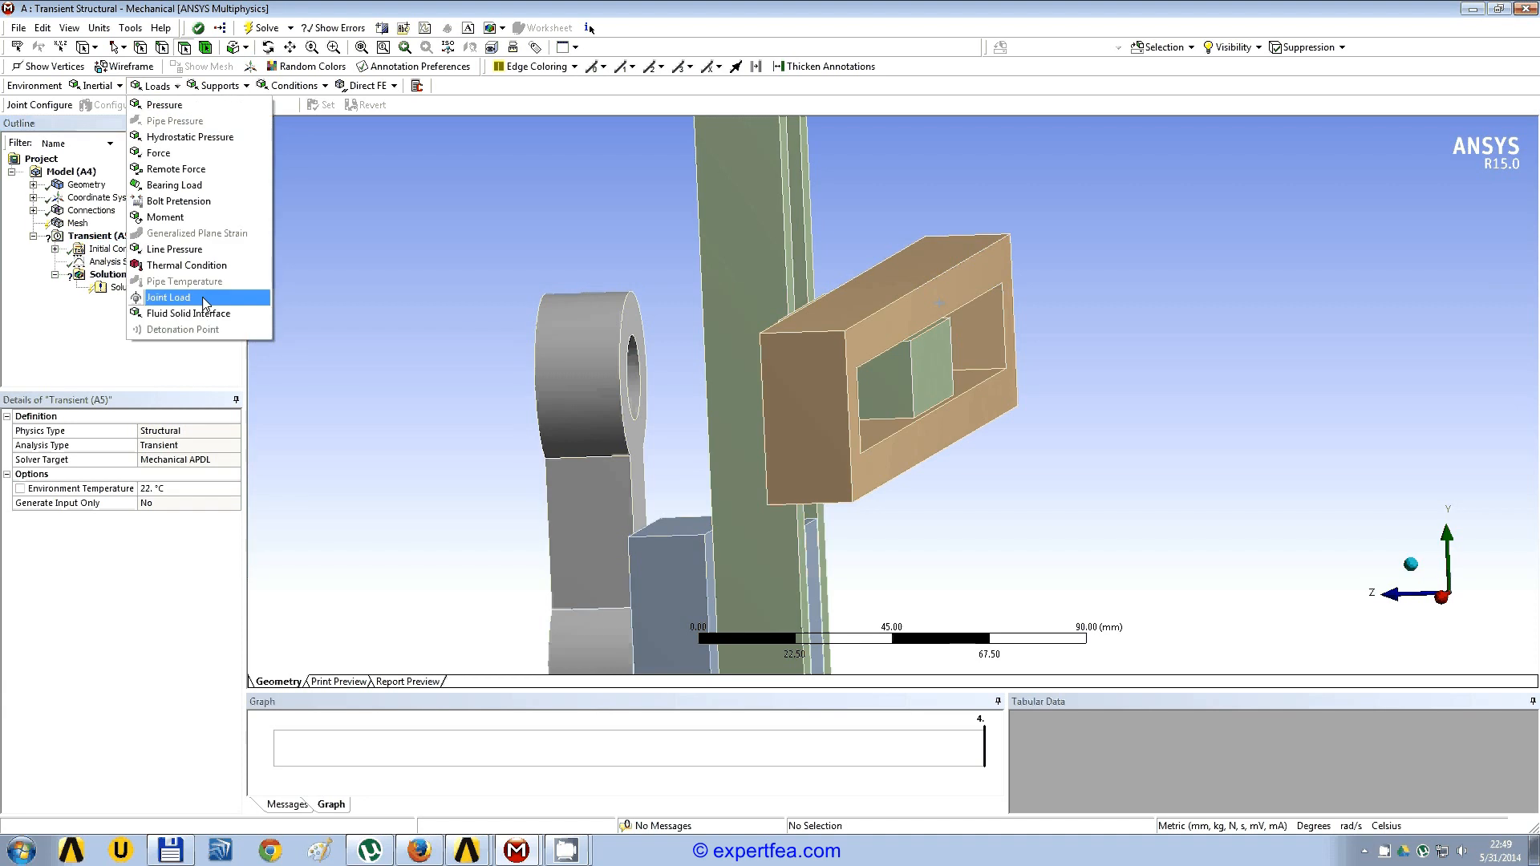
{"action": "left_click", "coordinate": [203, 302]}
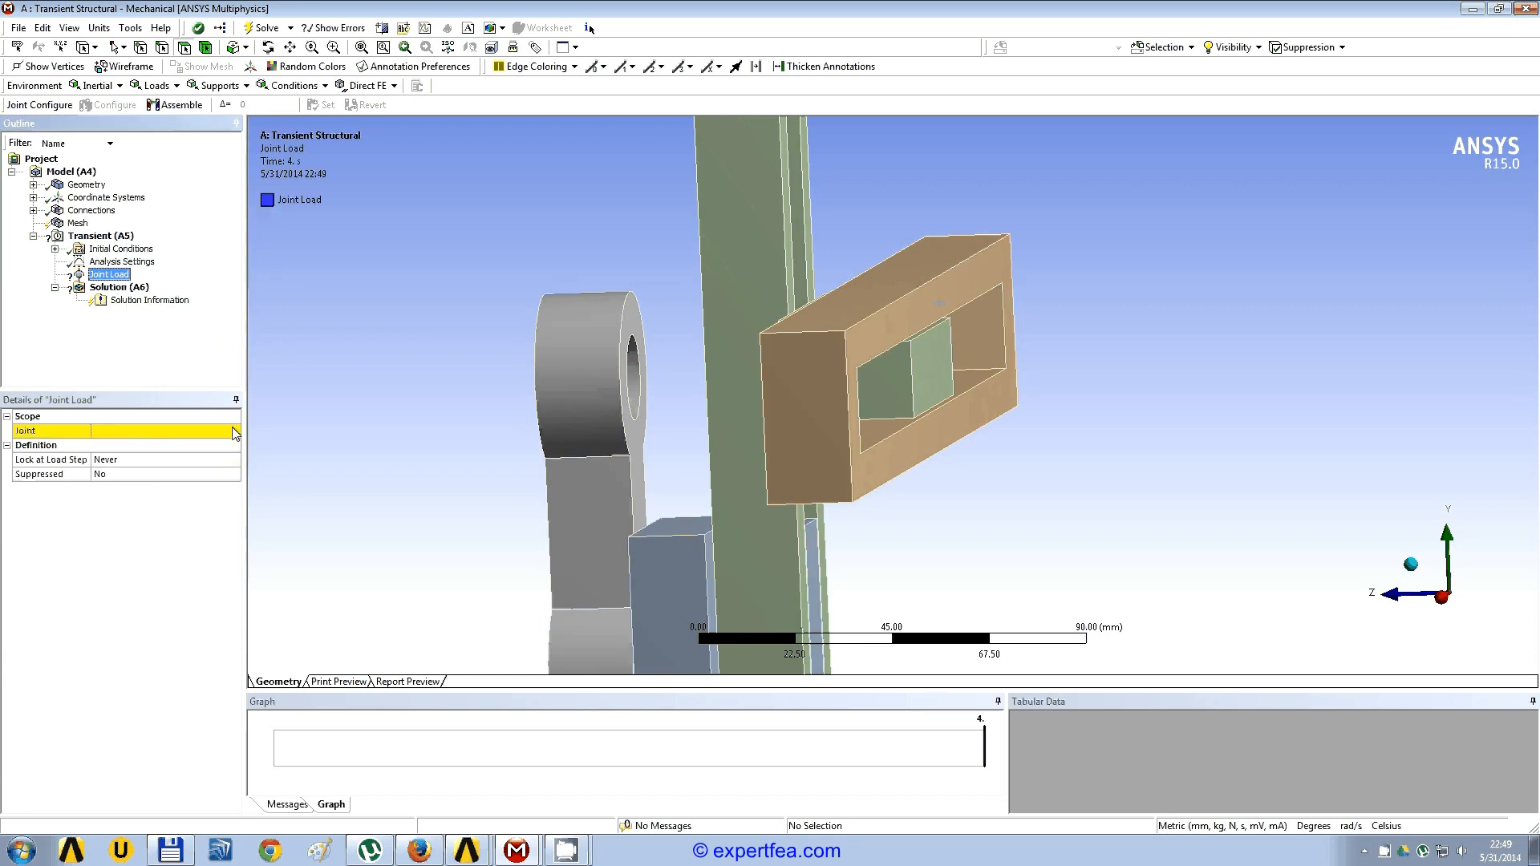
{"action": "left_click", "coordinate": [234, 433]}
{"action": "left_click", "coordinate": [233, 431]}
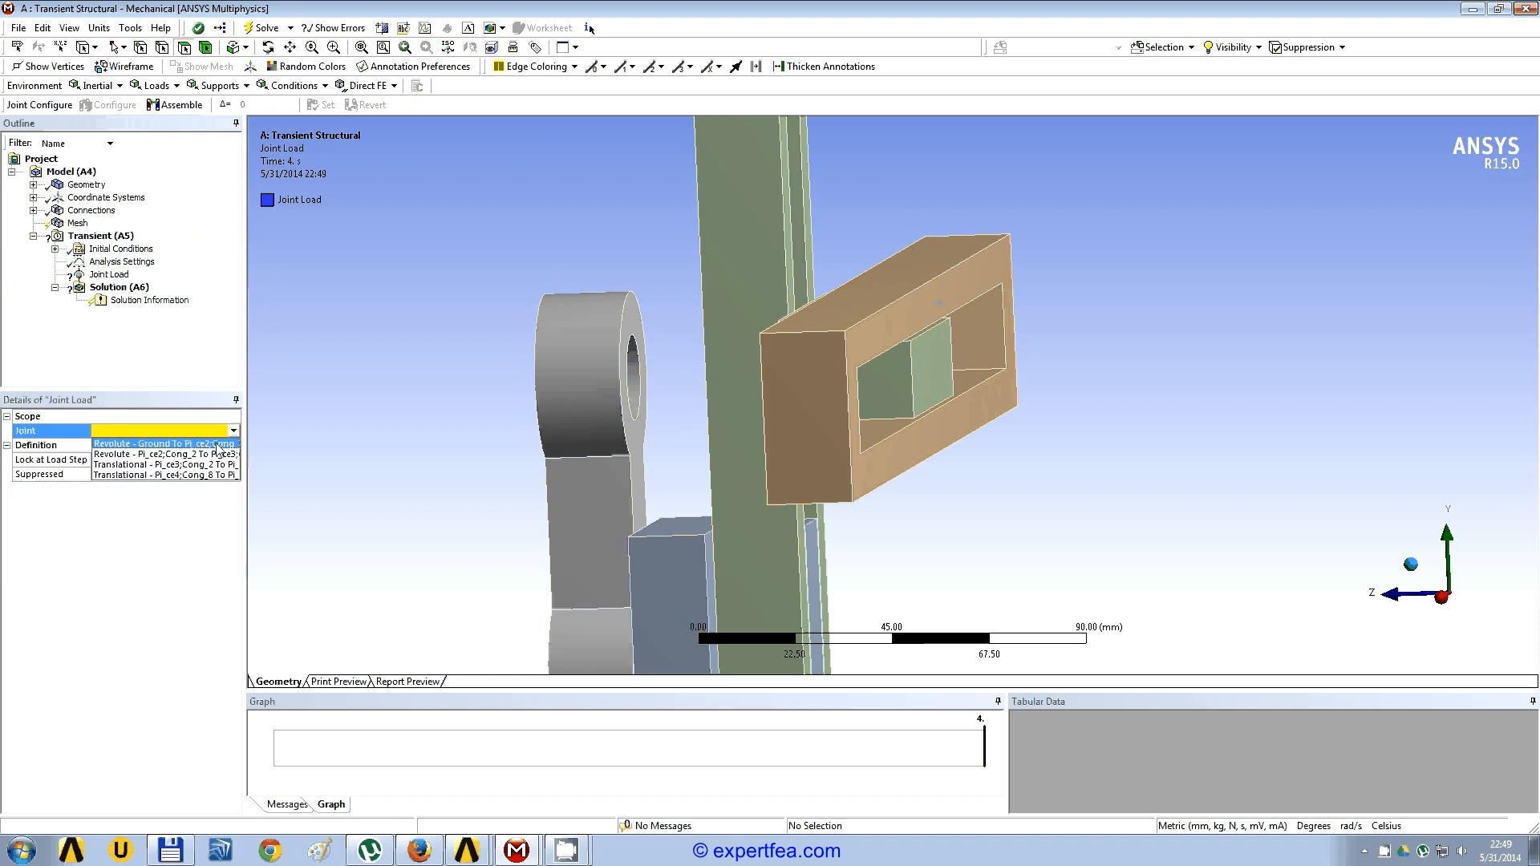
{"action": "left_click", "coordinate": [219, 449]}
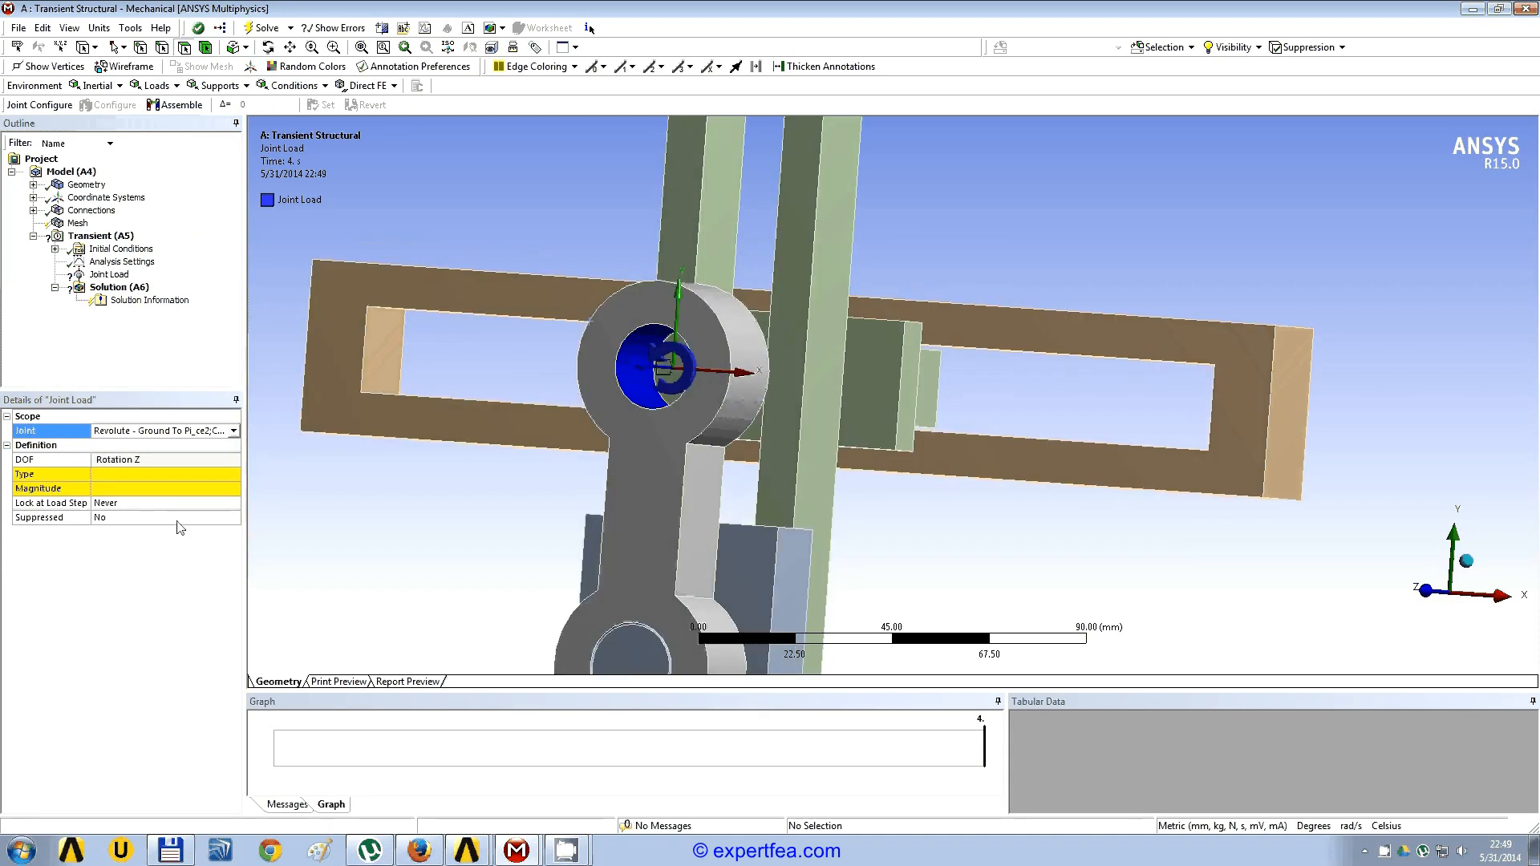
Step: Set the joint load's type to Rotation and define its magnitude as Tabular Data
{"action": "left_click_drag", "start_coordinate": [246, 443], "coordinate": [304, 443]}
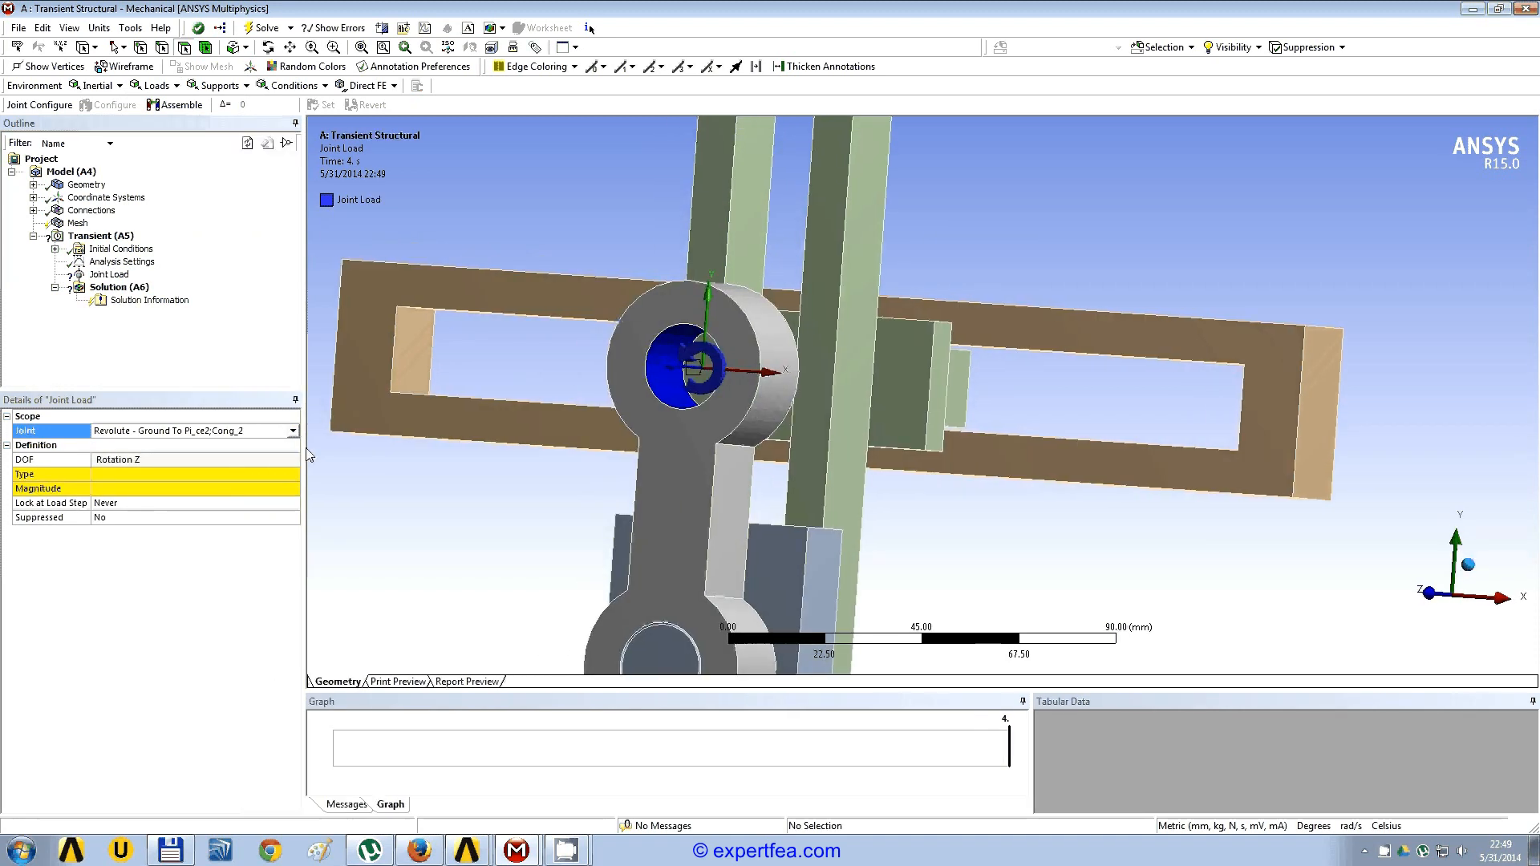
{"action": "left_click", "coordinate": [292, 474]}
{"action": "left_click", "coordinate": [294, 474]}
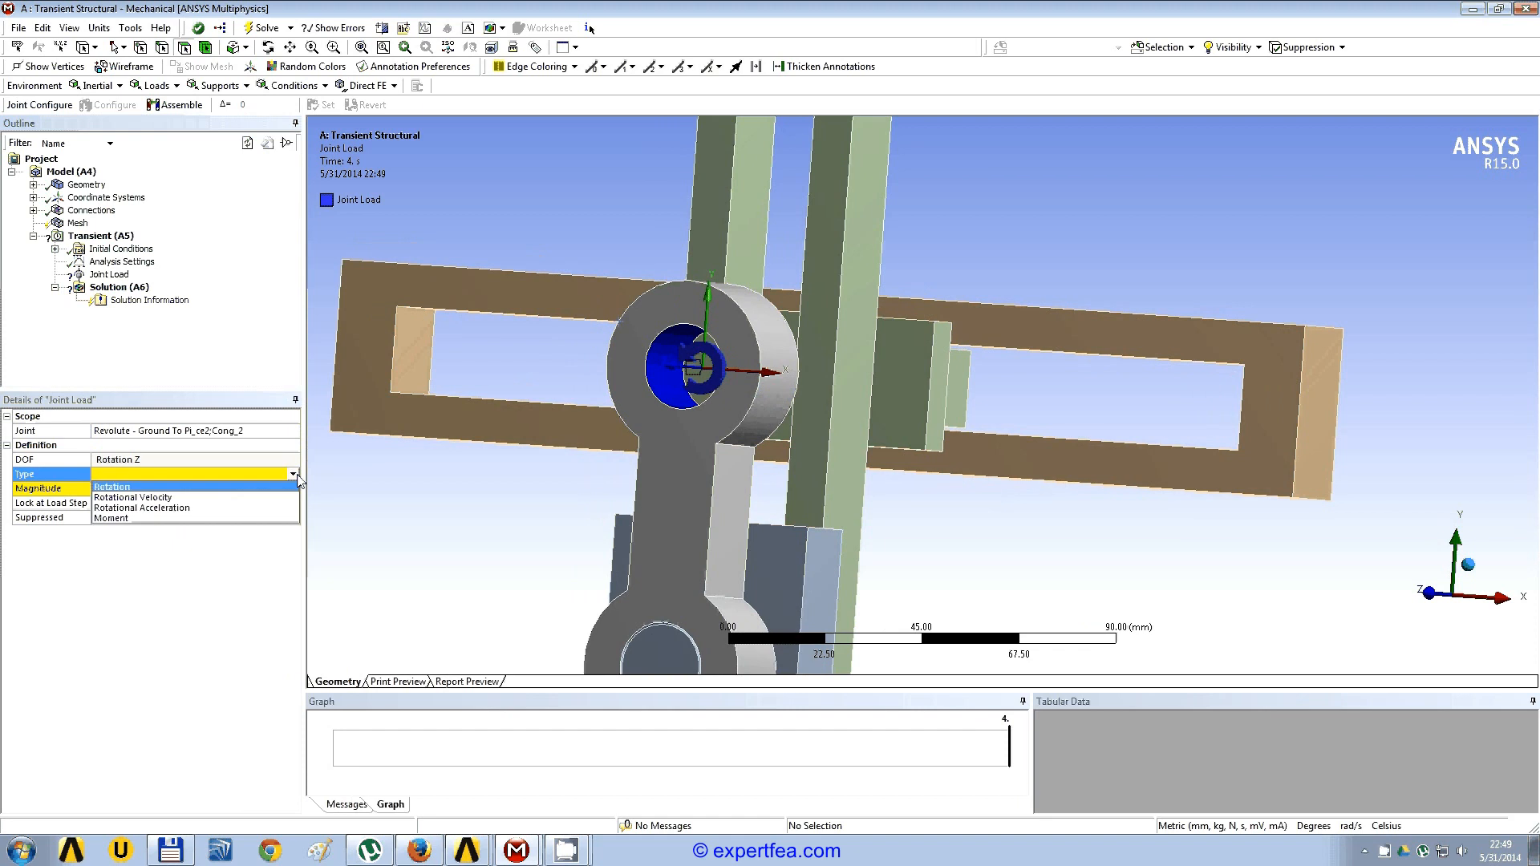
{"action": "left_click", "coordinate": [125, 487]}
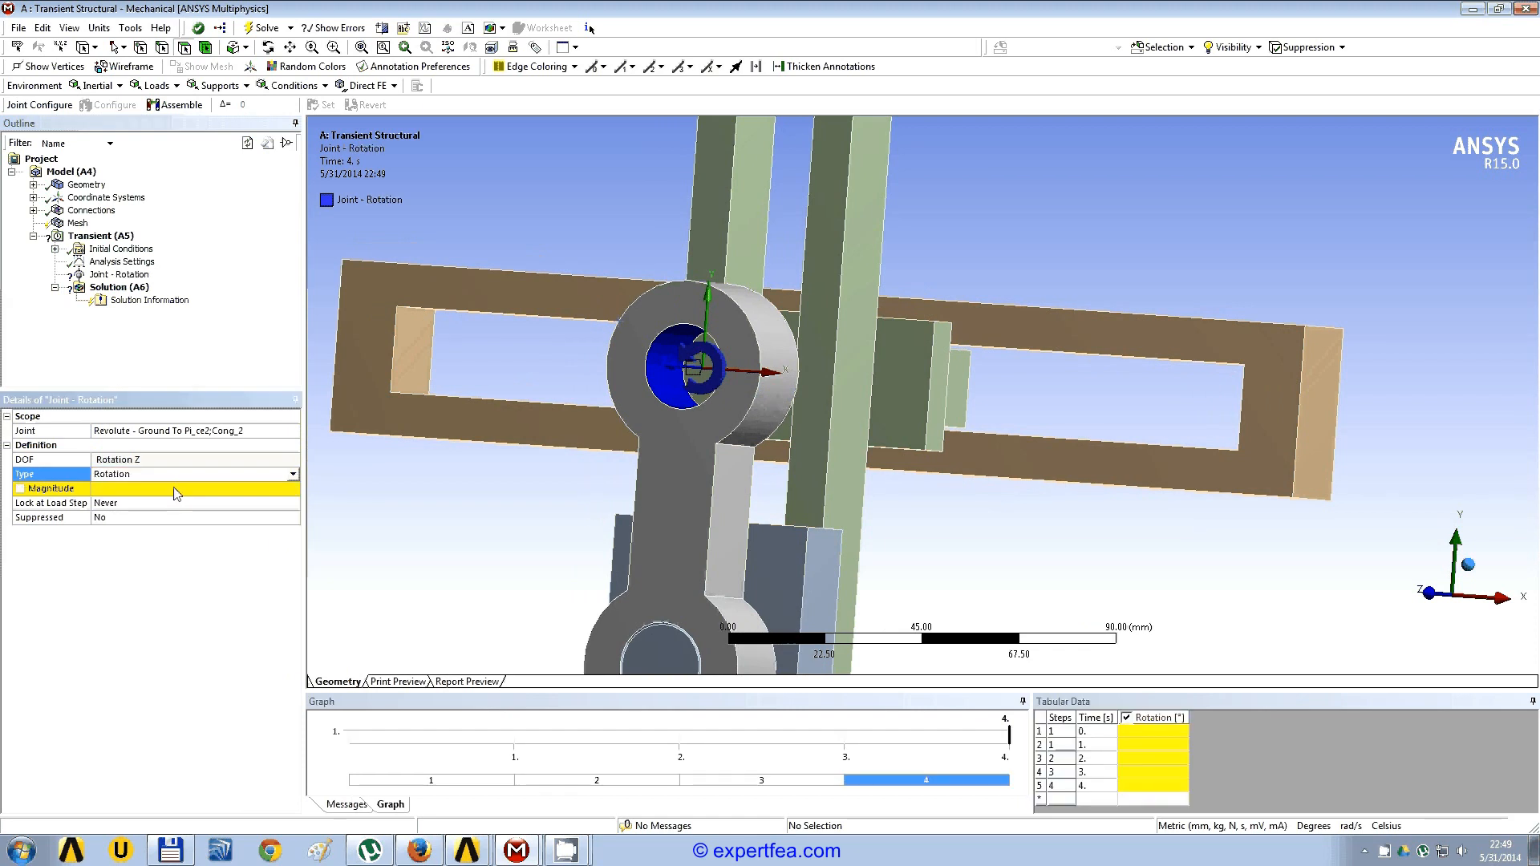
{"action": "left_click", "coordinate": [293, 489]}
{"action": "left_click", "coordinate": [317, 556]}
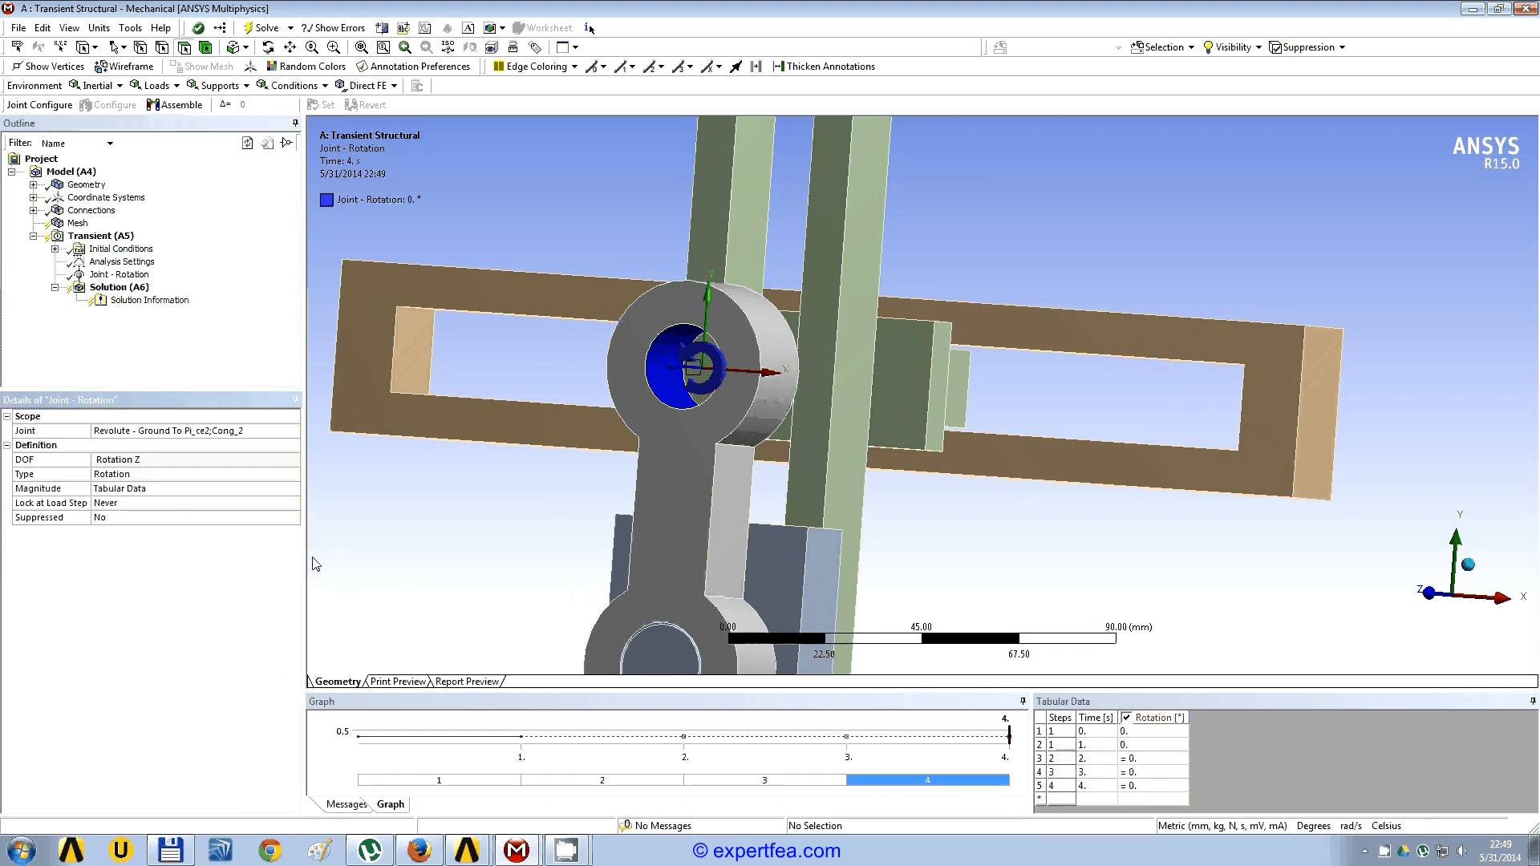
{"action": "left_click_drag", "start_coordinate": [301, 536], "coordinate": [275, 542]}
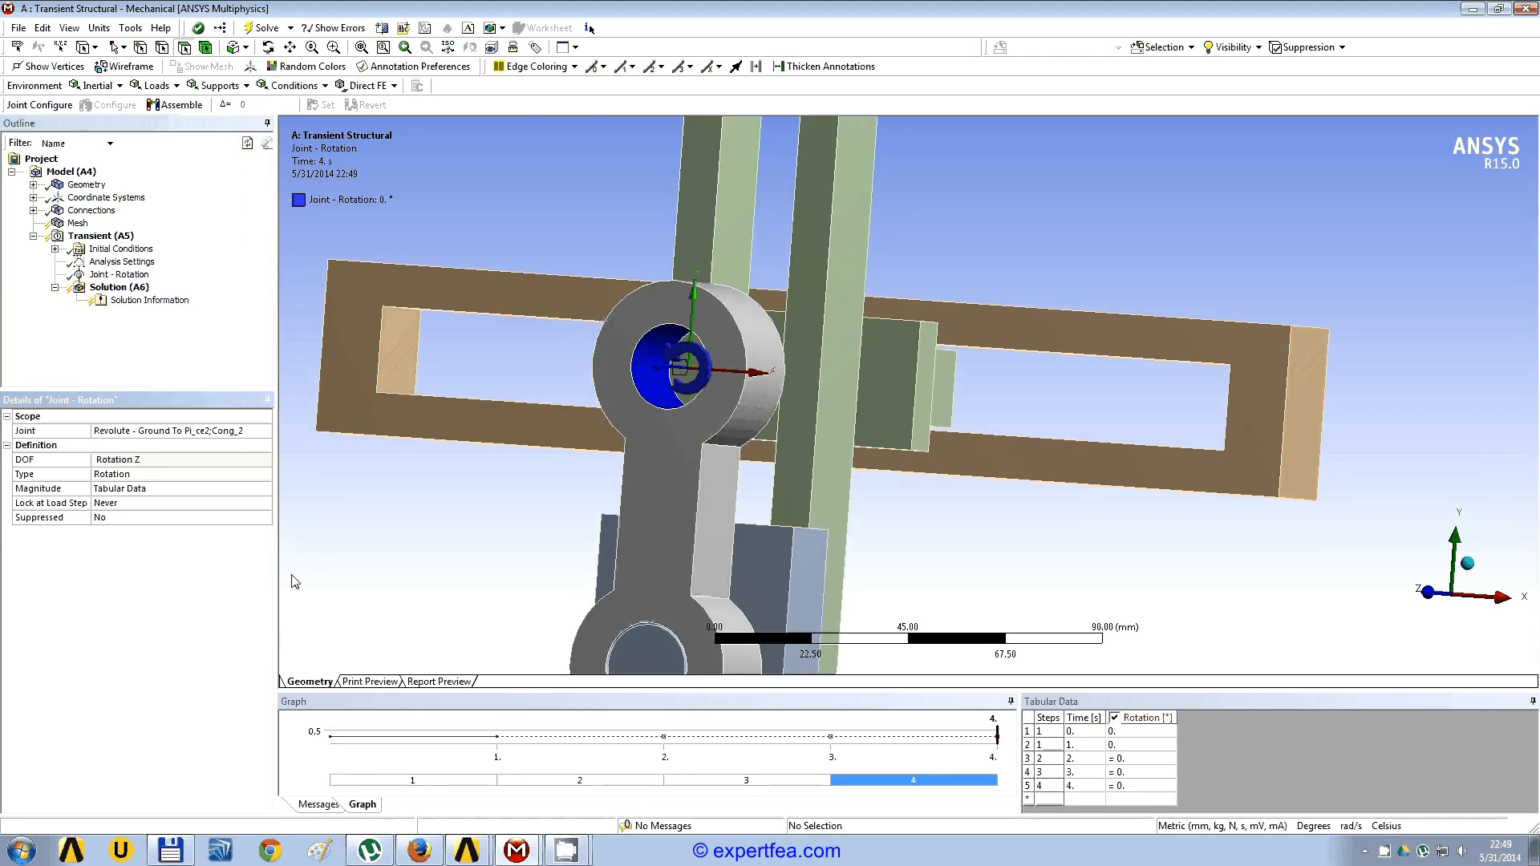
Step: Set the joint load's rotation to 90° at 1 s and 360° at 4 s in the load table
{"action": "left_click", "coordinate": [1129, 745]}
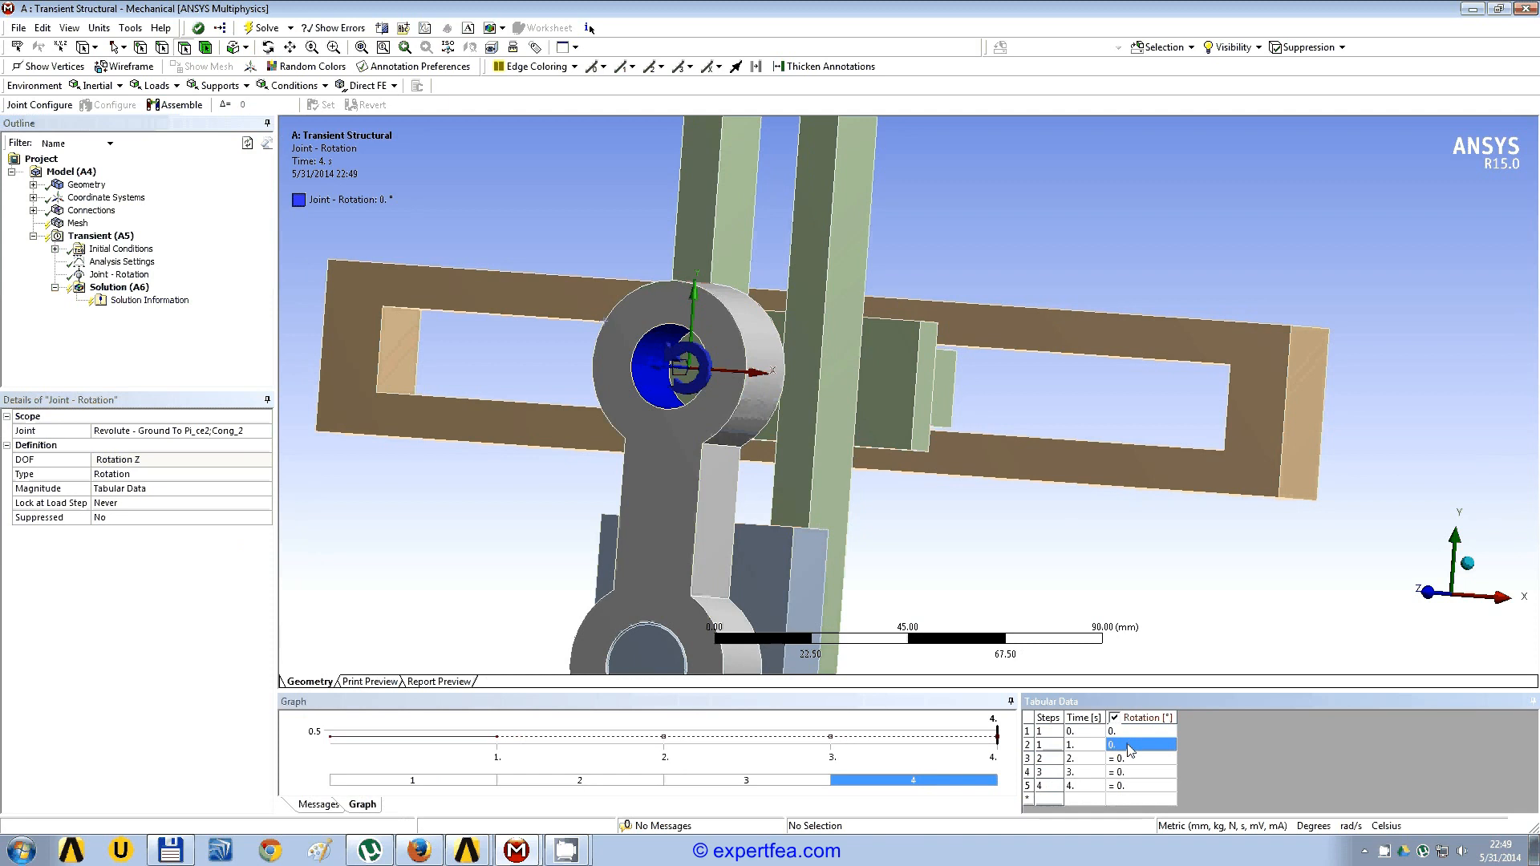
{"action": "type", "text": "90"}
{"action": "key", "text": "Return"}
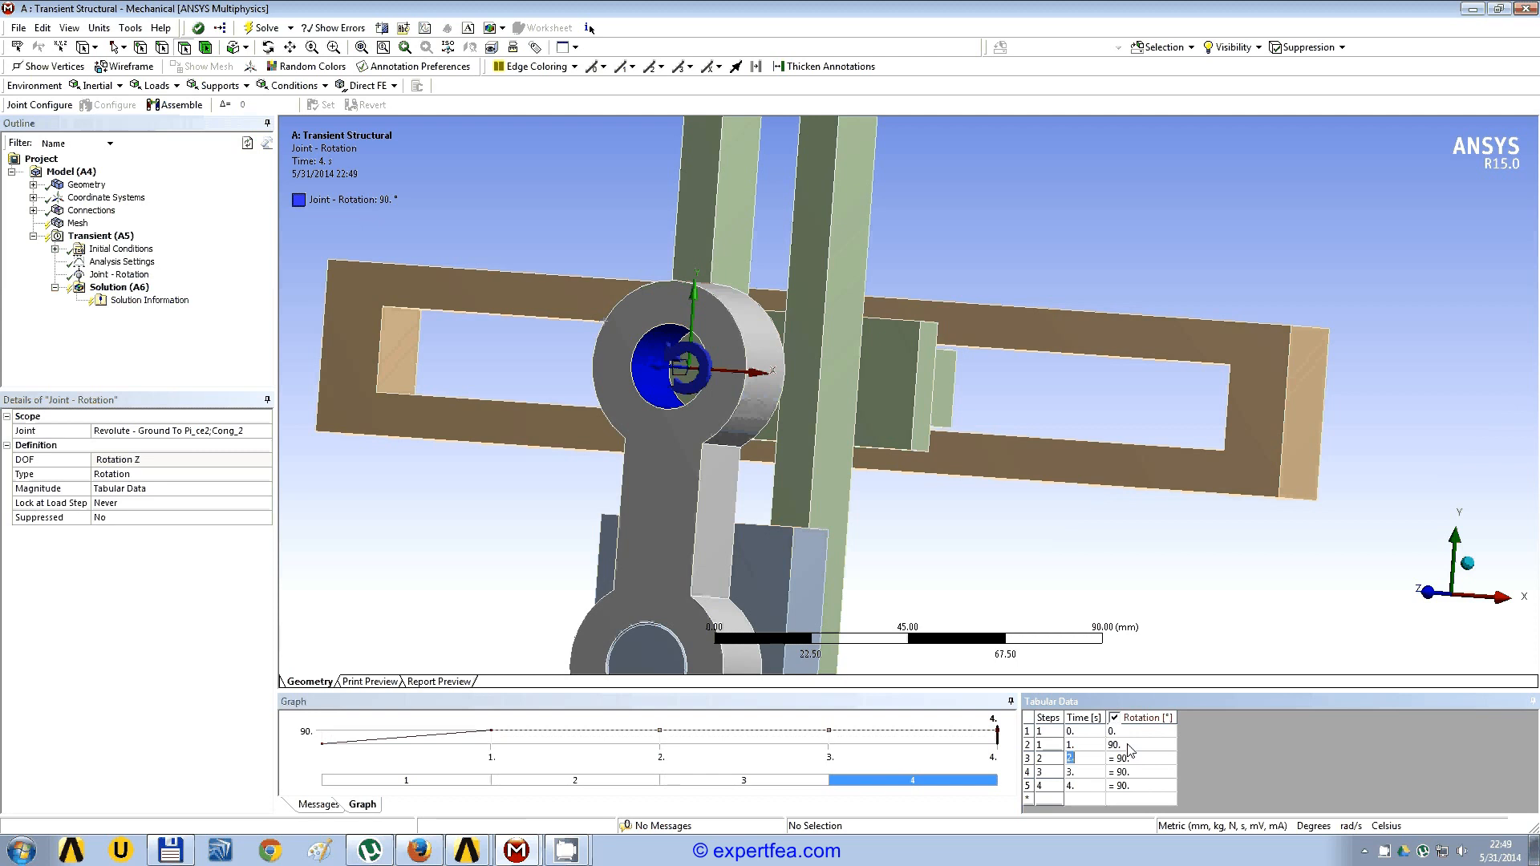
{"action": "left_click", "coordinate": [1129, 786]}
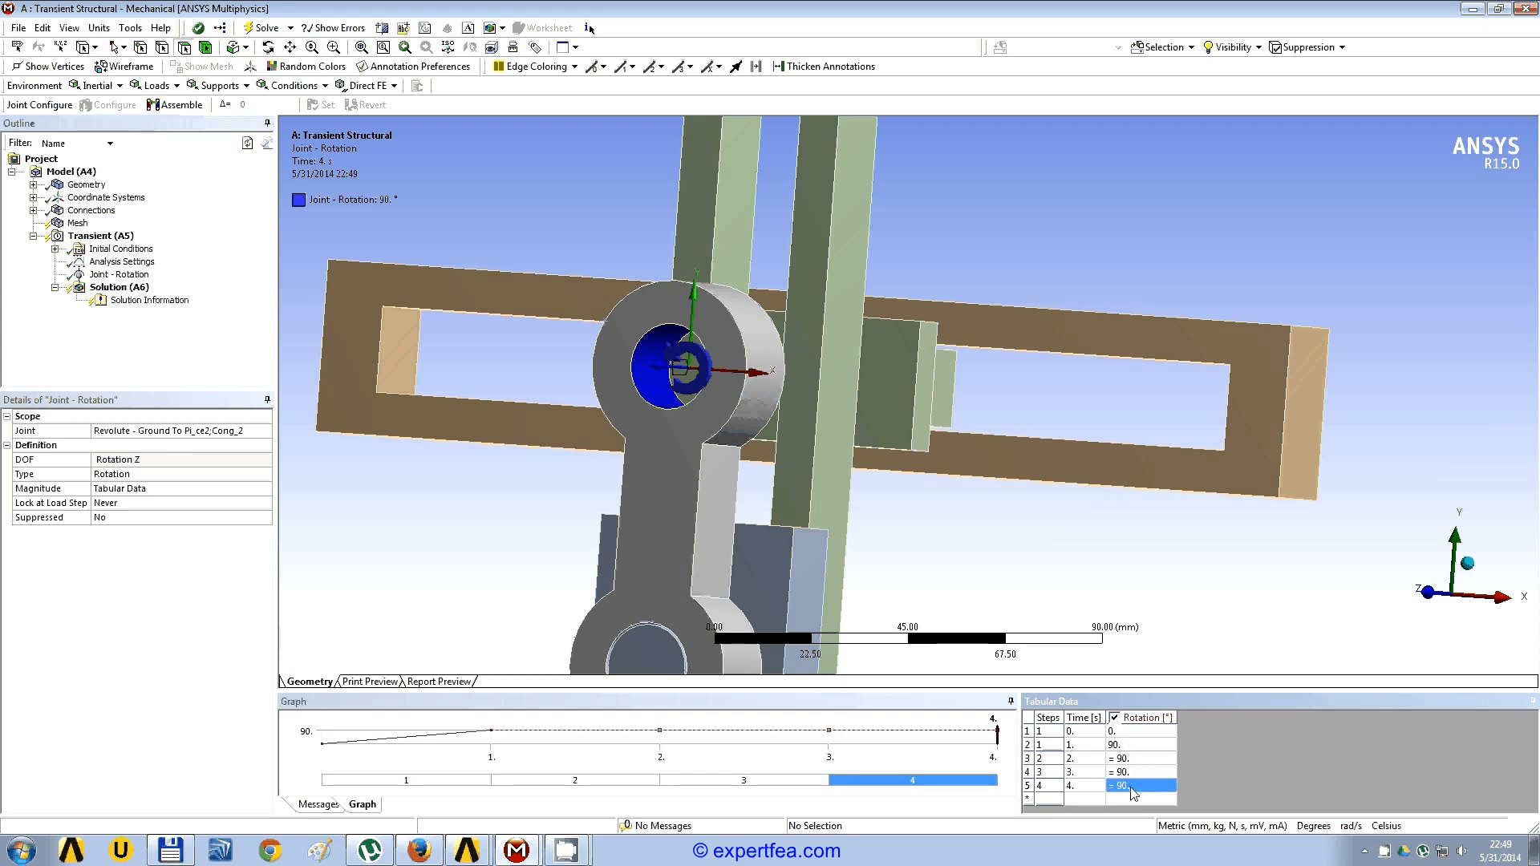
{"action": "type", "text": "360"}
{"action": "key", "text": "Return"}
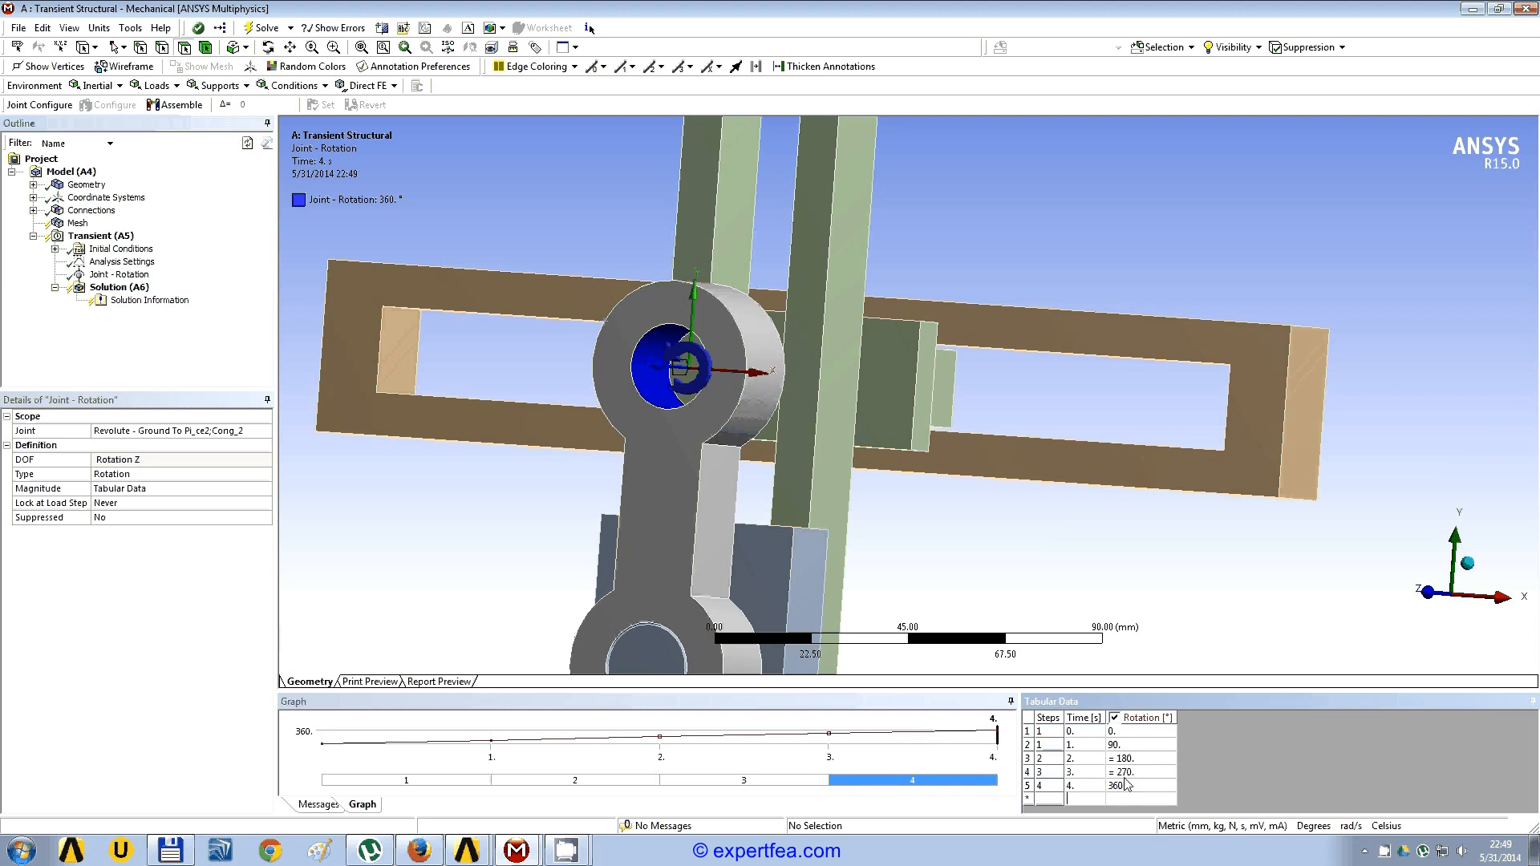
Step: Add Total Deformation, Directional Deformation, Directional Velocity and Directional Acceleration results to the solution
{"action": "left_click", "coordinate": [143, 290]}
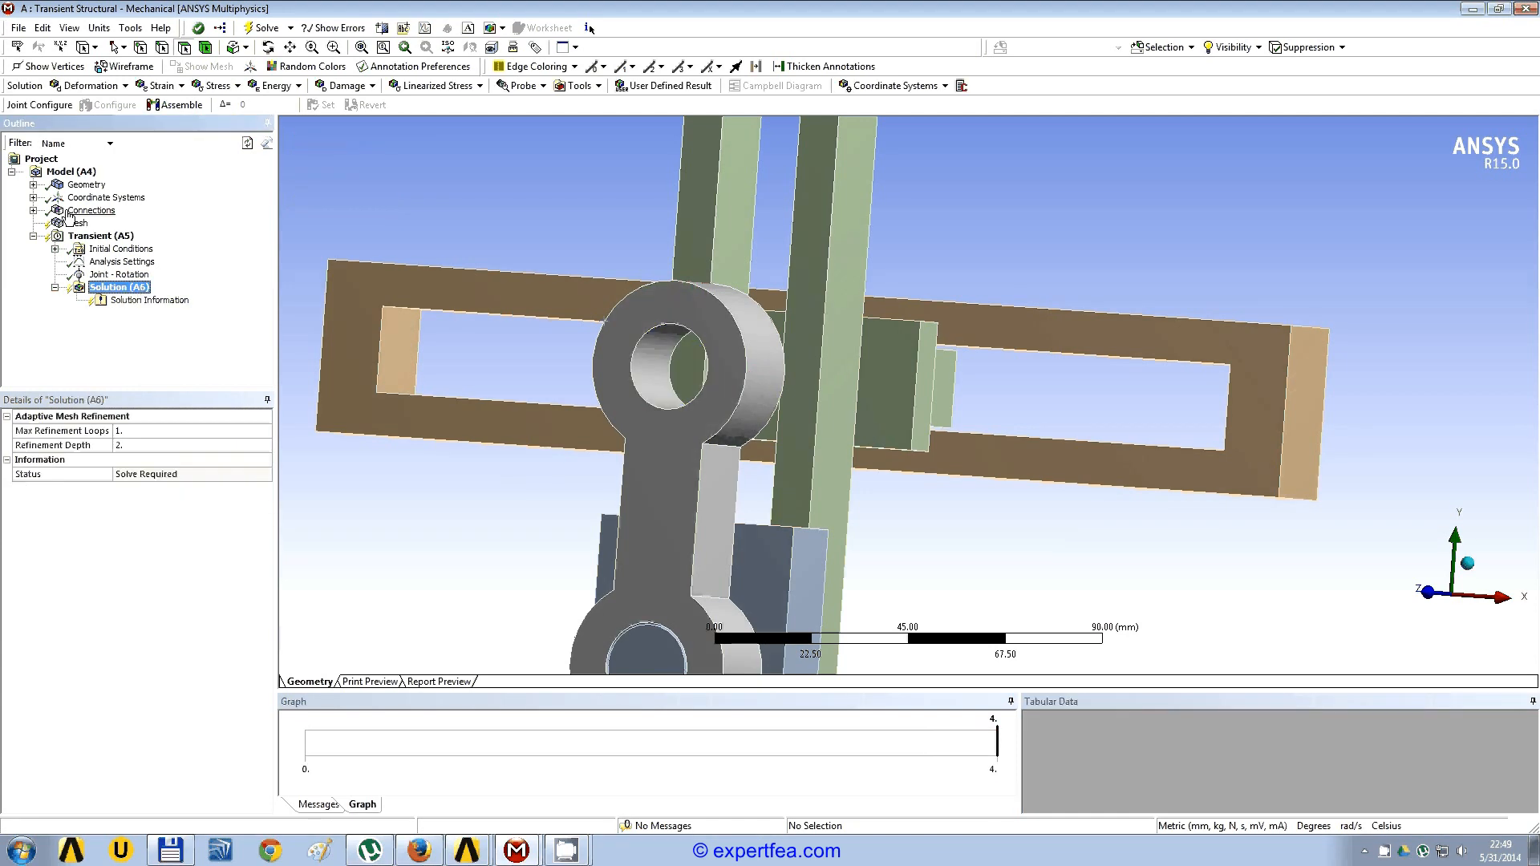
{"action": "left_click", "coordinate": [124, 86]}
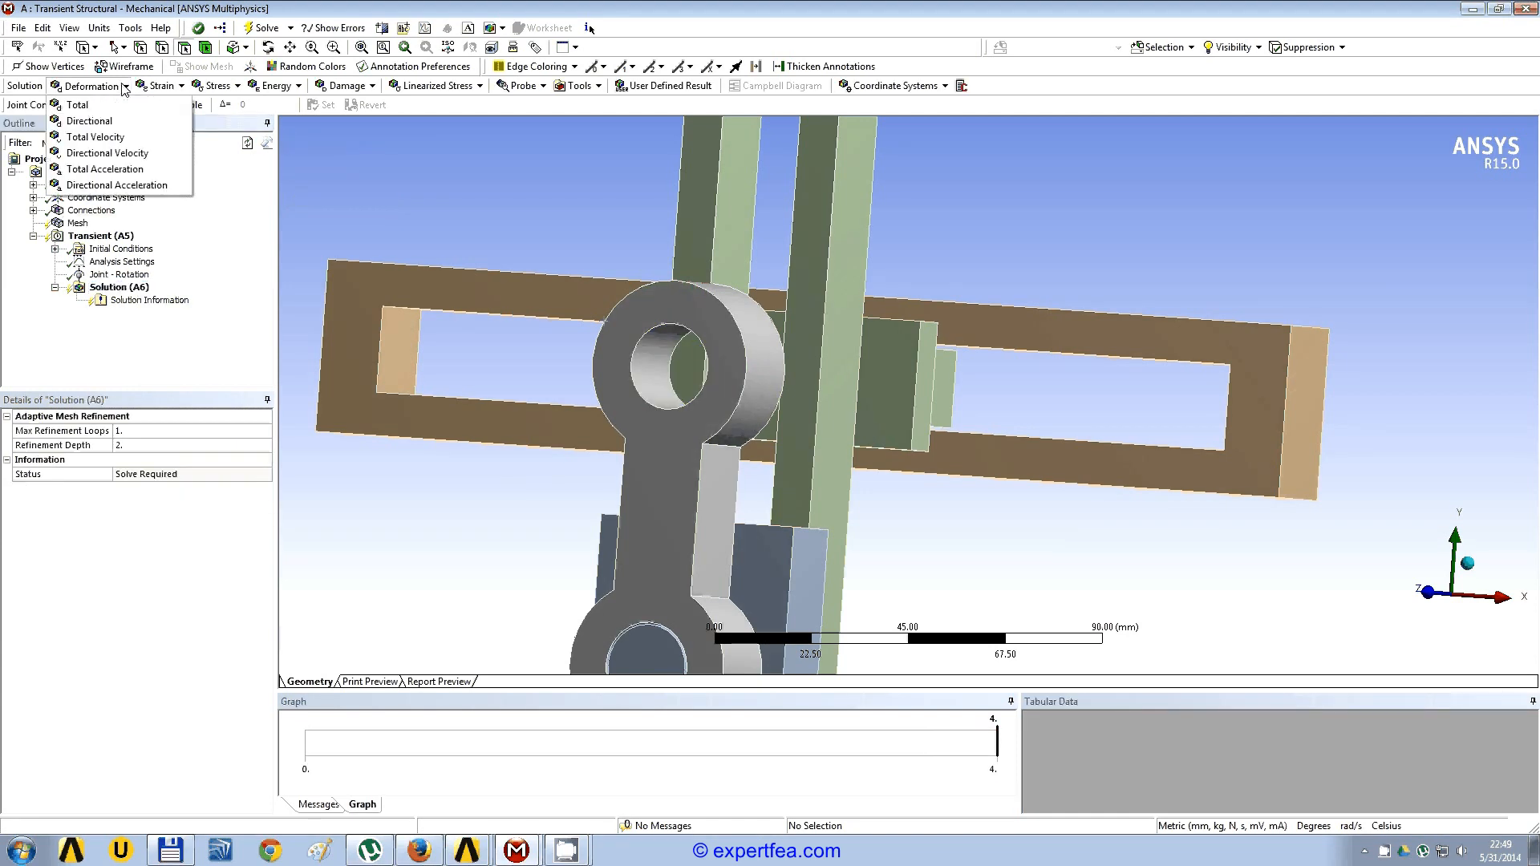
{"action": "left_click", "coordinate": [112, 107]}
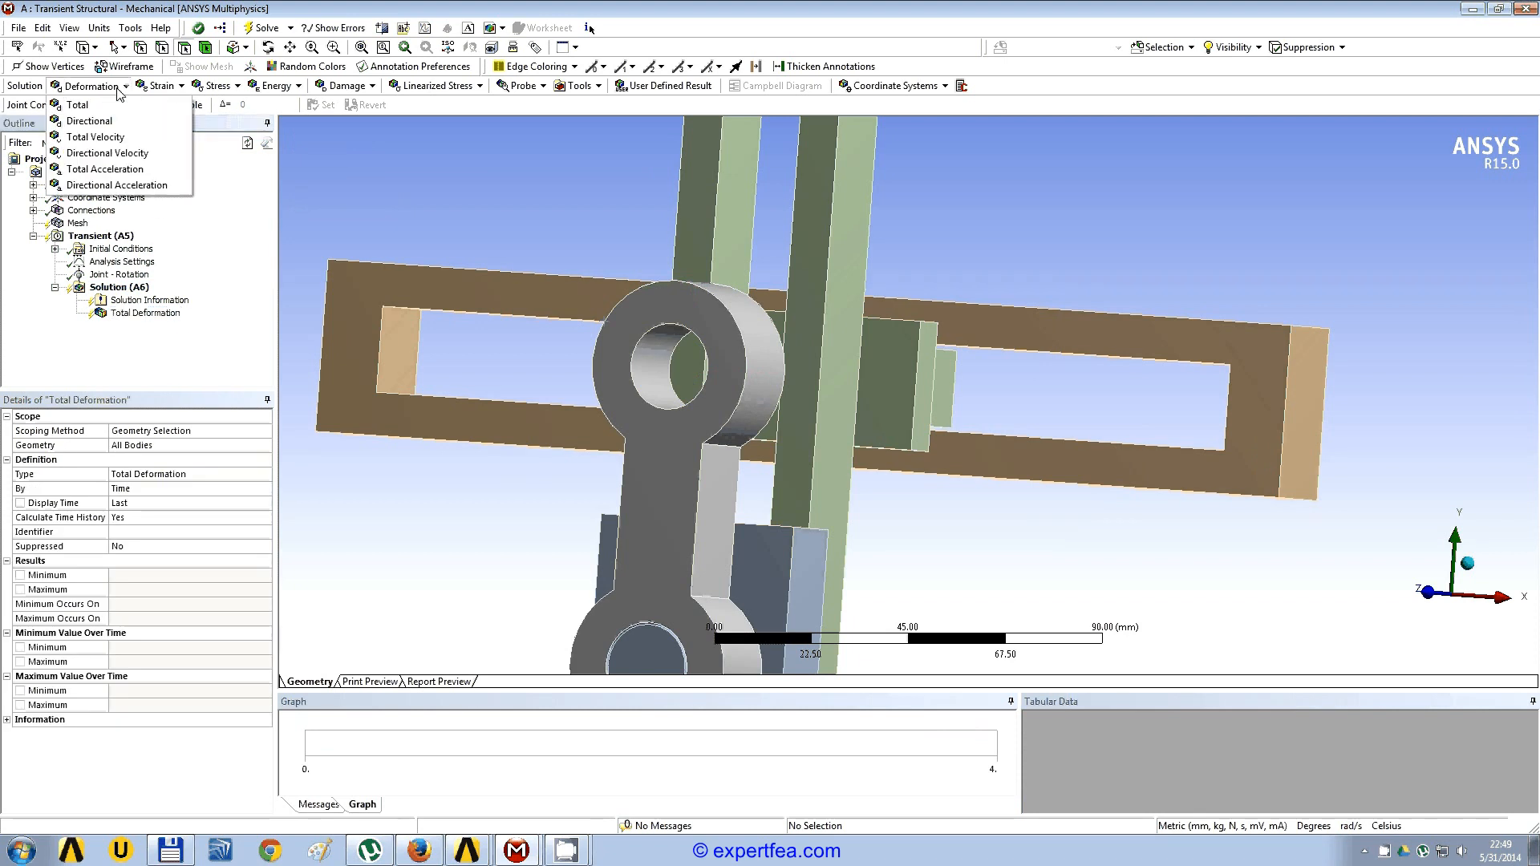
{"action": "left_click", "coordinate": [115, 122]}
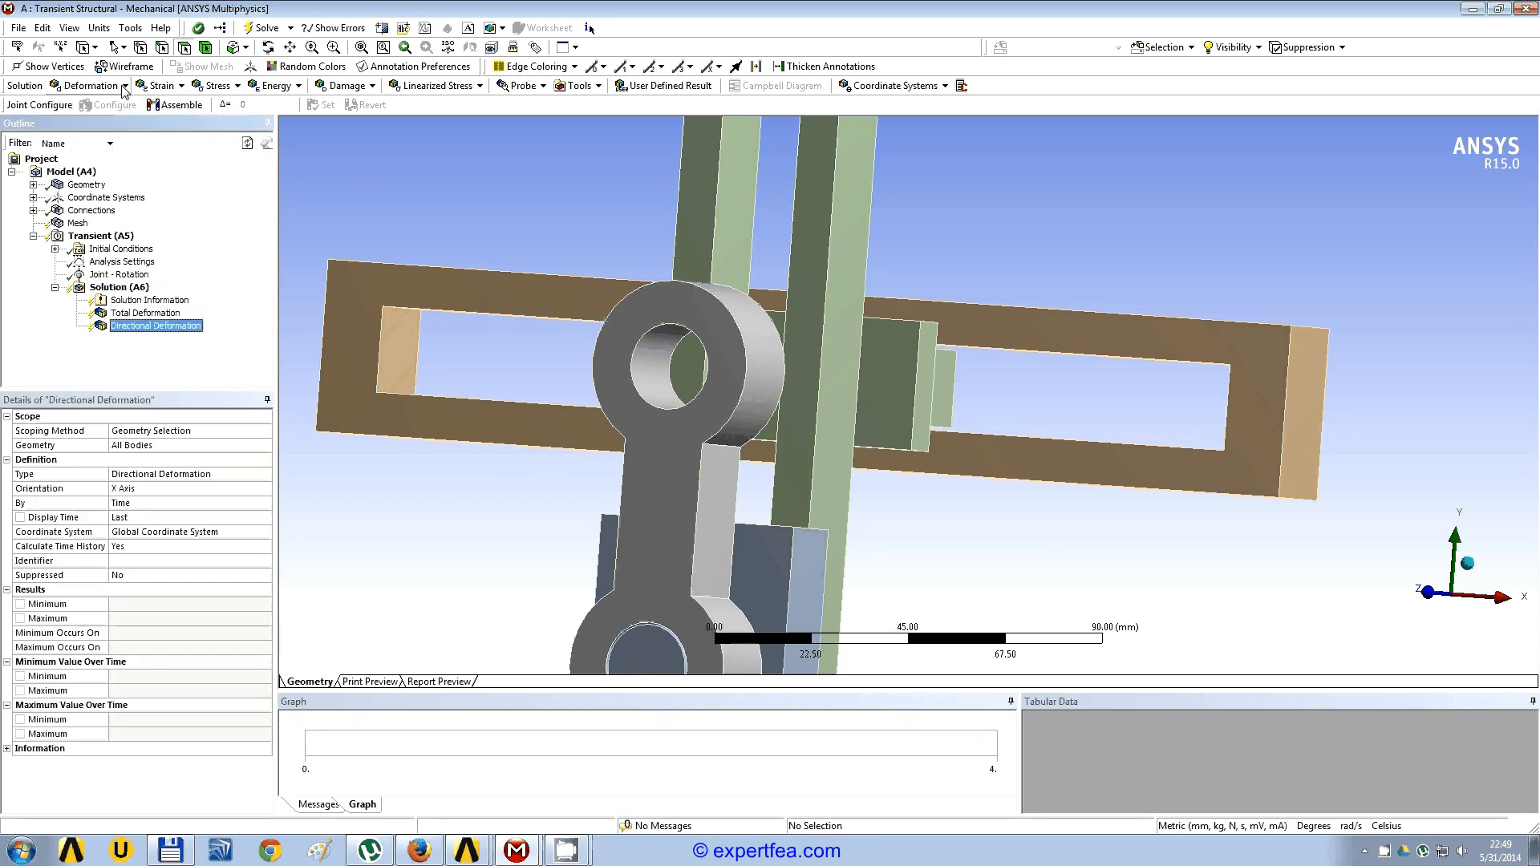
{"action": "left_click", "coordinate": [124, 86]}
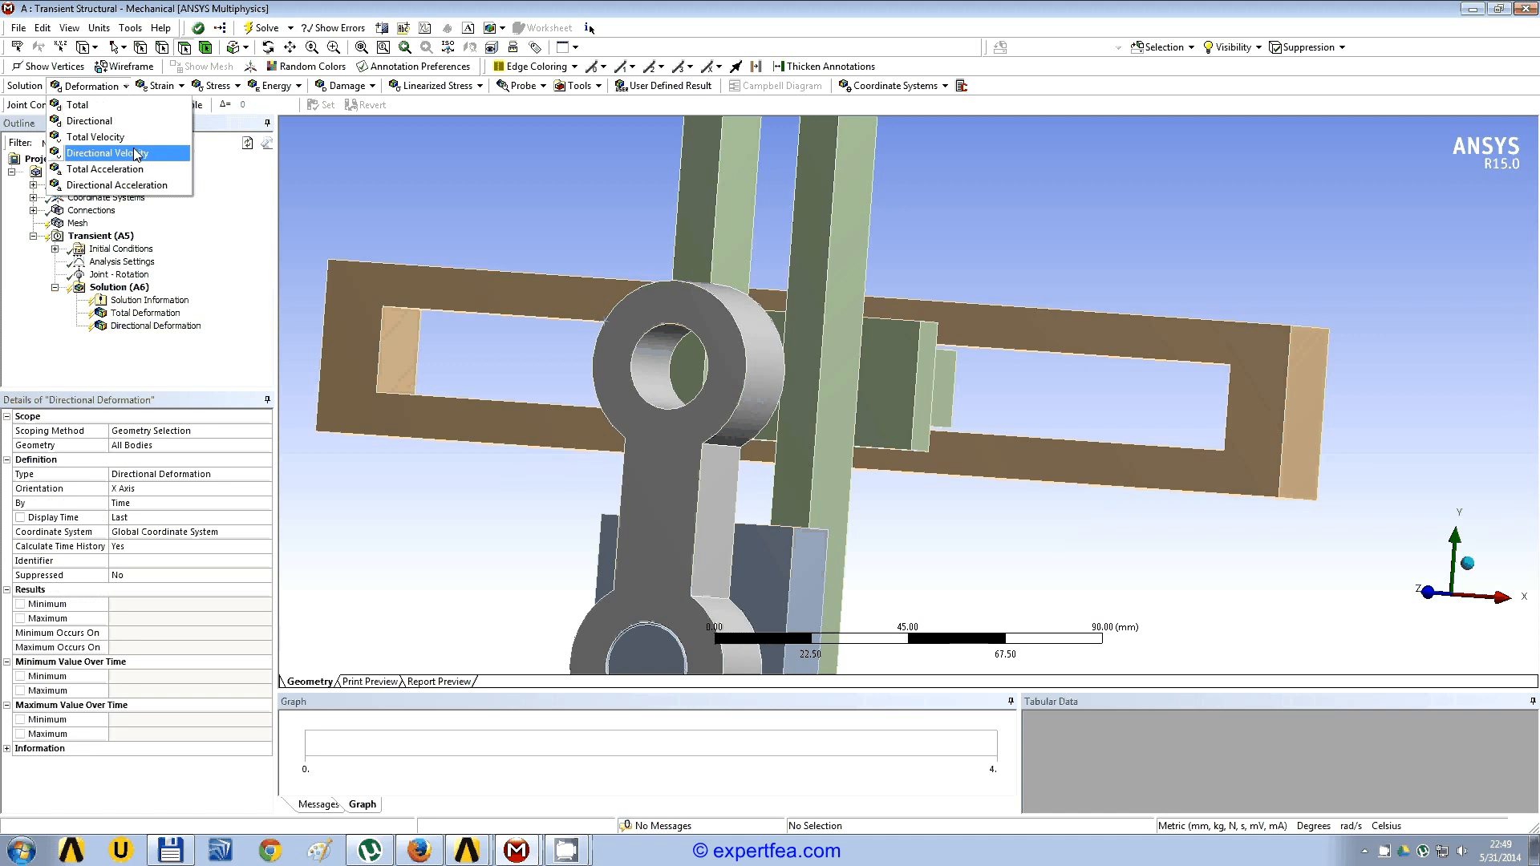
{"action": "left_click", "coordinate": [137, 154]}
{"action": "left_click", "coordinate": [122, 86]}
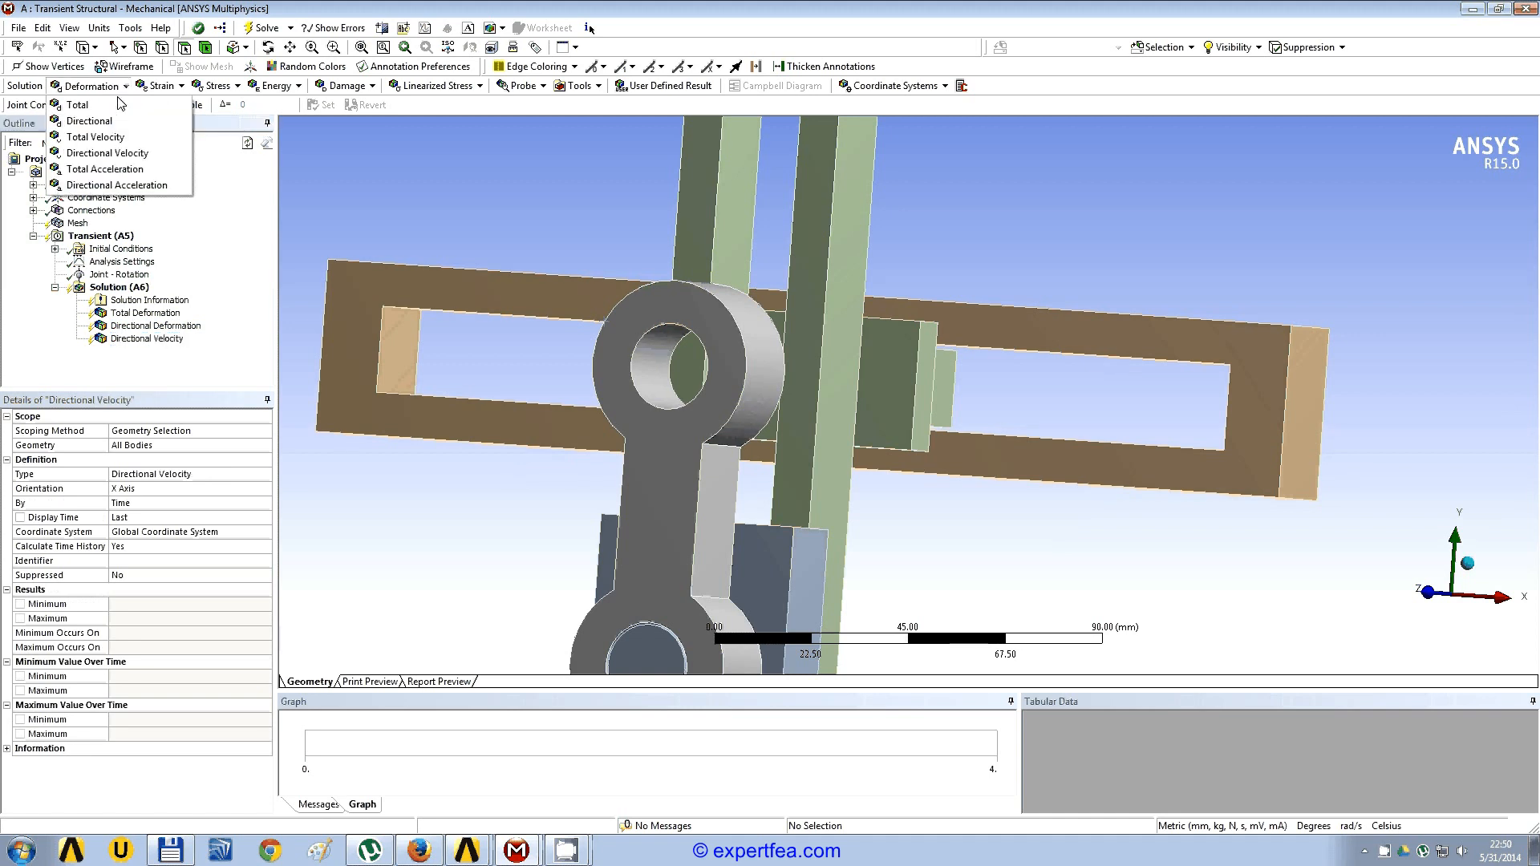
{"action": "left_click", "coordinate": [117, 185]}
Step: Add Equivalent Total Strain and Equivalent (von-Mises) Stress results to the solution
{"action": "left_click", "coordinate": [182, 86]}
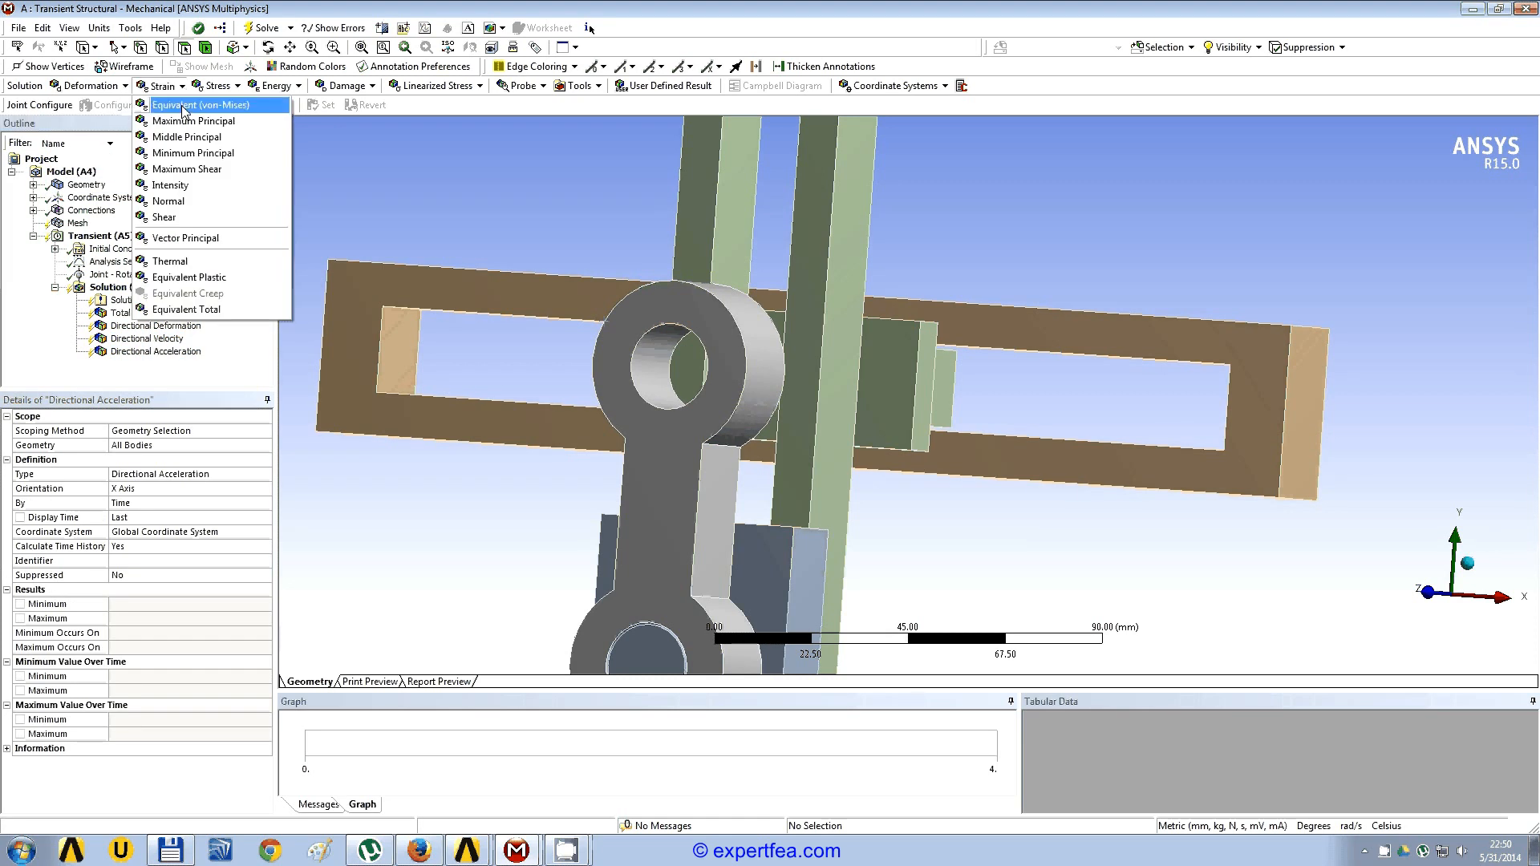
{"action": "left_click", "coordinate": [217, 310]}
{"action": "left_click", "coordinate": [216, 85]}
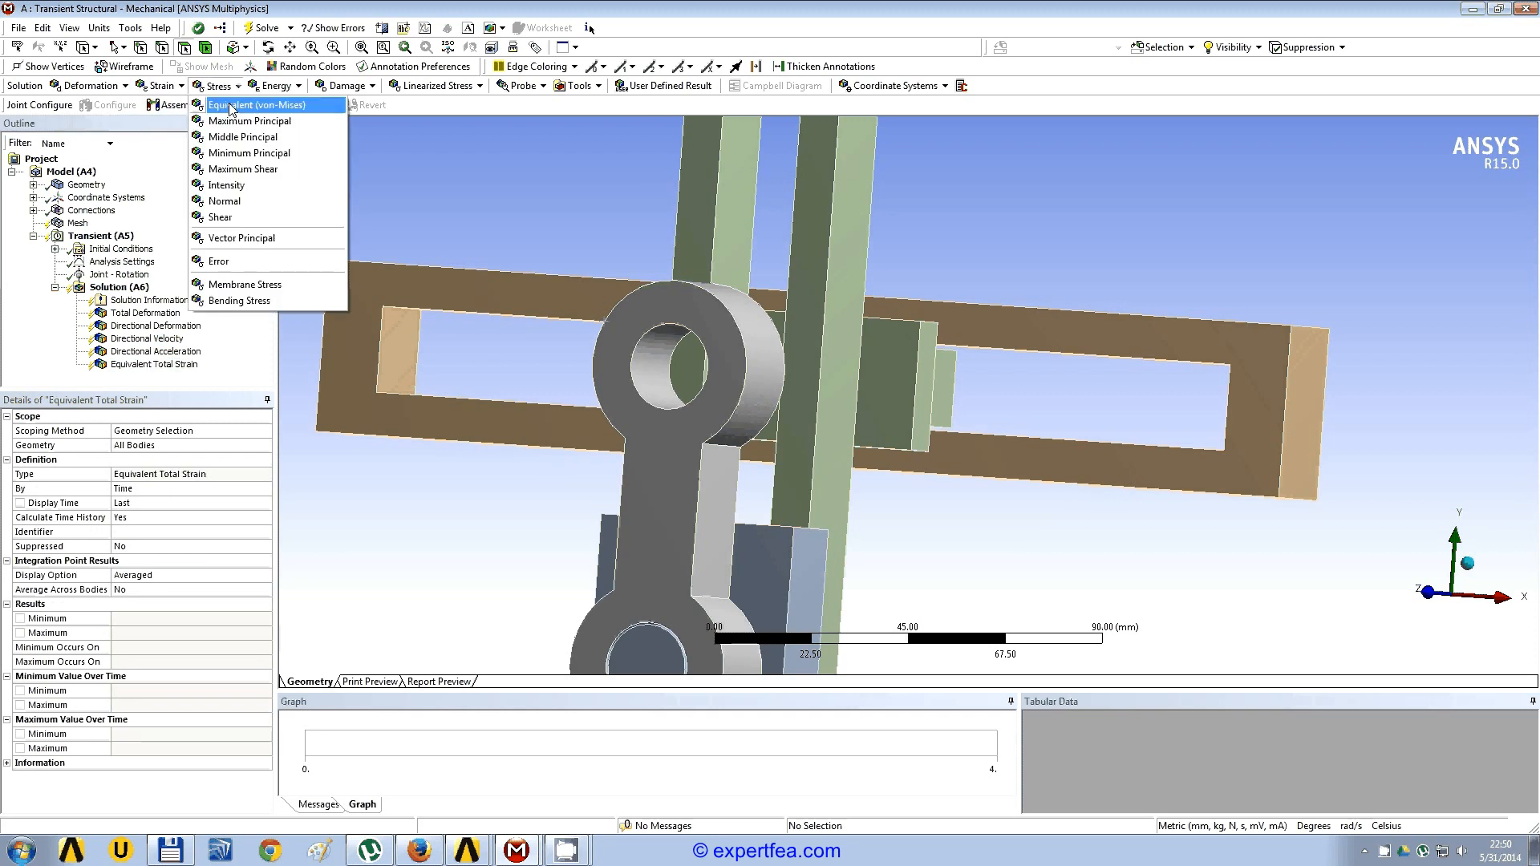
{"action": "left_click", "coordinate": [232, 105]}
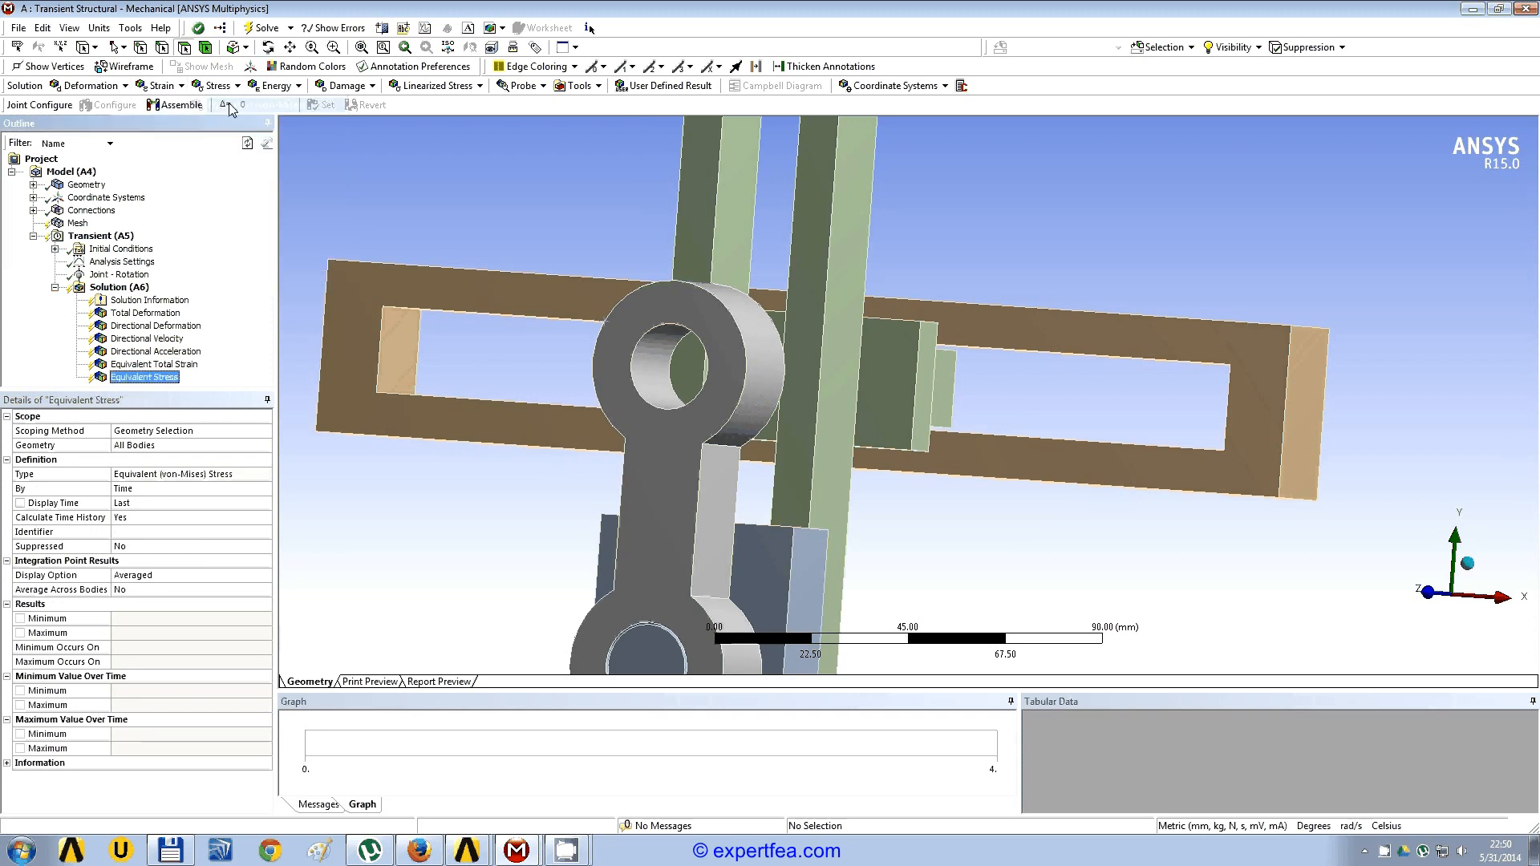
Step: Add a joint probe for the revolute joint Pi_ce2;Cong_2 To Pi_ce3;Cong_2, keeping Total Force as its result type
{"action": "left_click", "coordinate": [543, 85]}
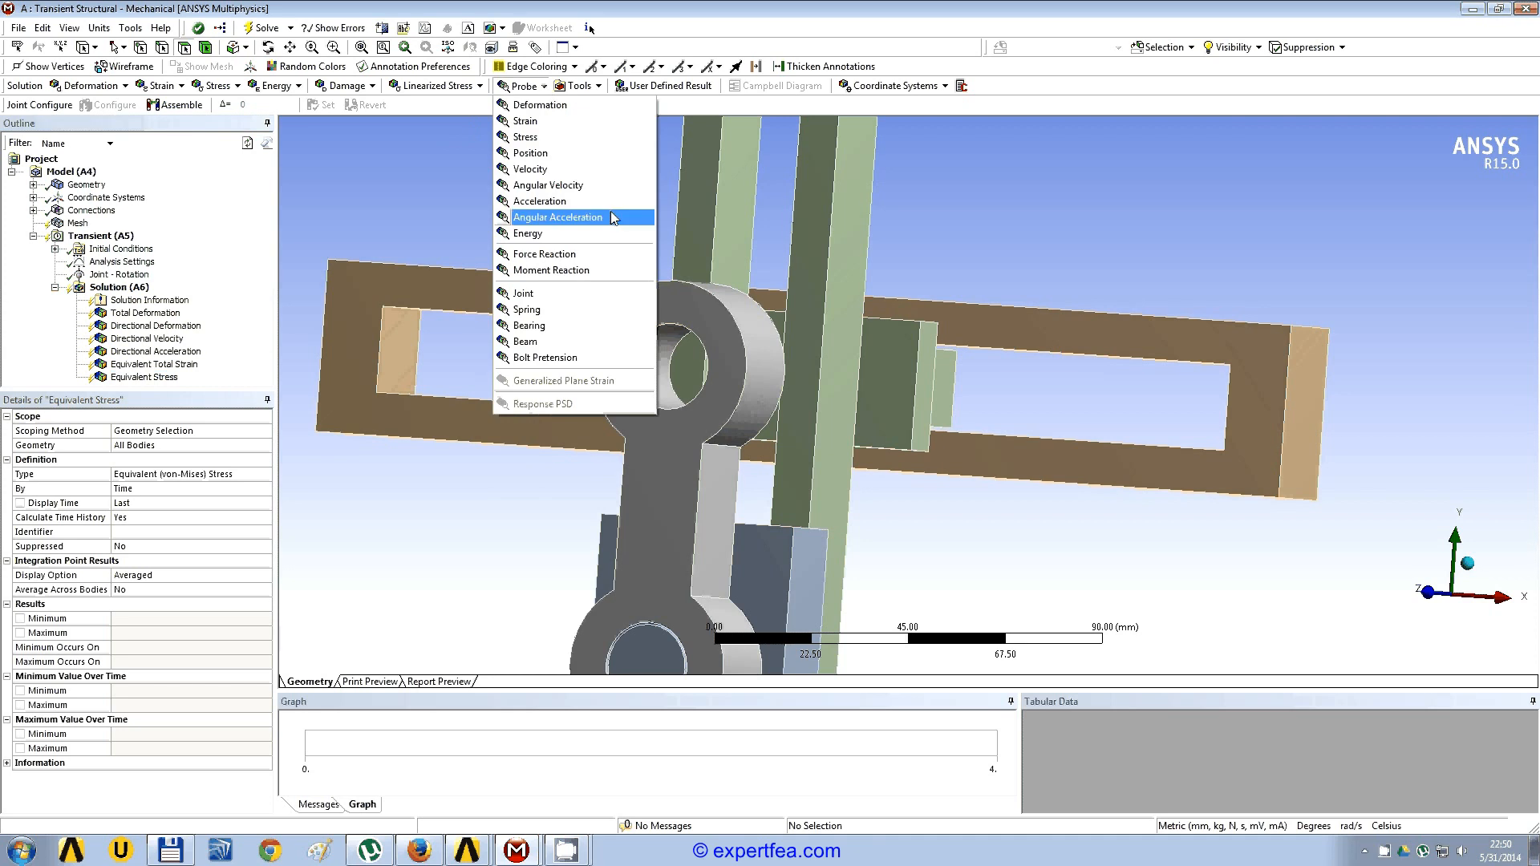
{"action": "left_click", "coordinate": [563, 293]}
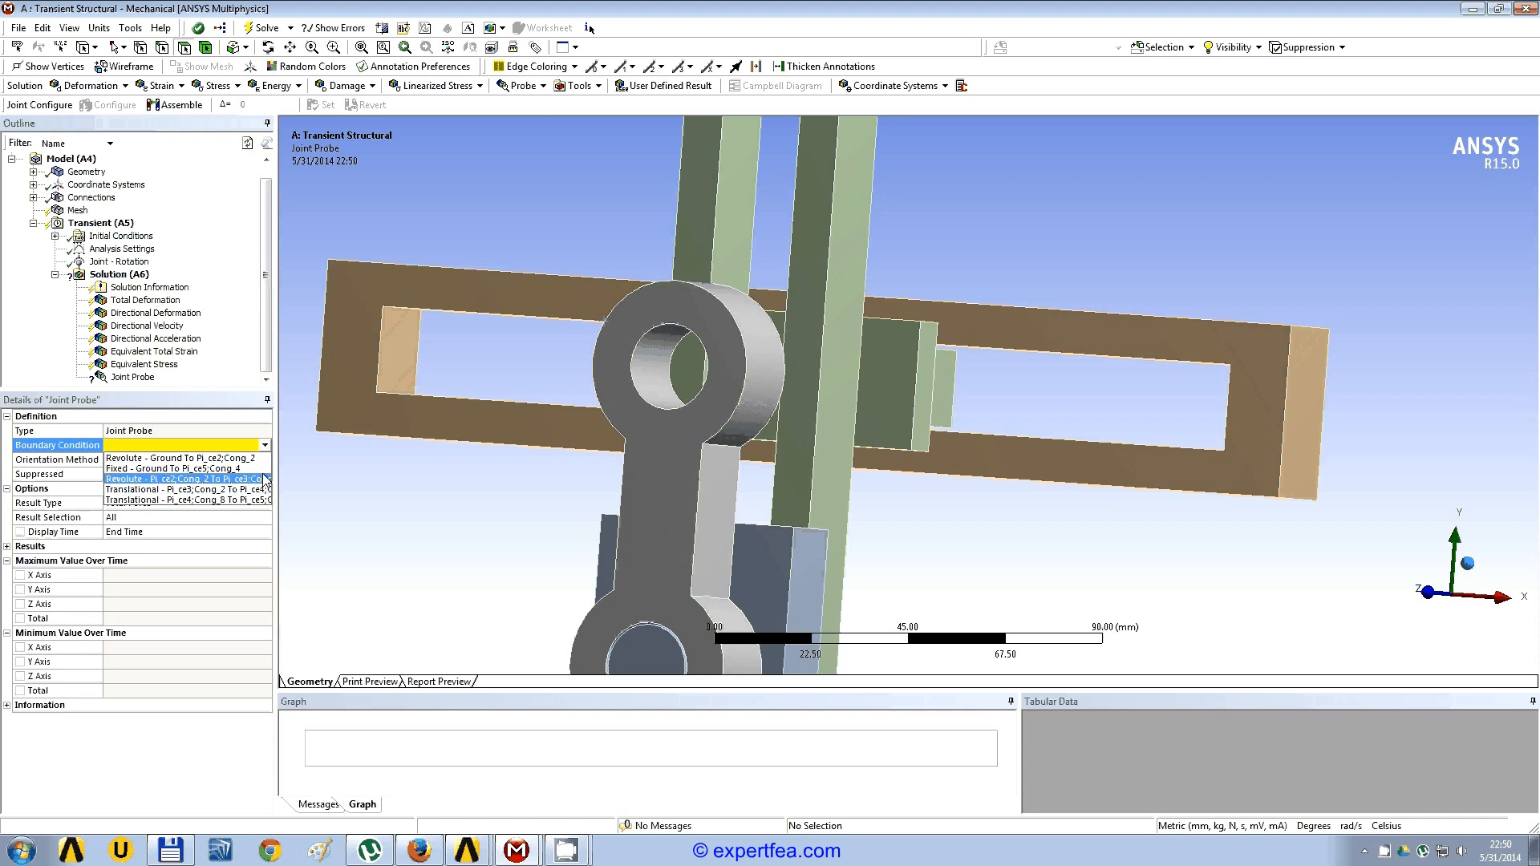
{"action": "left_click", "coordinate": [264, 479]}
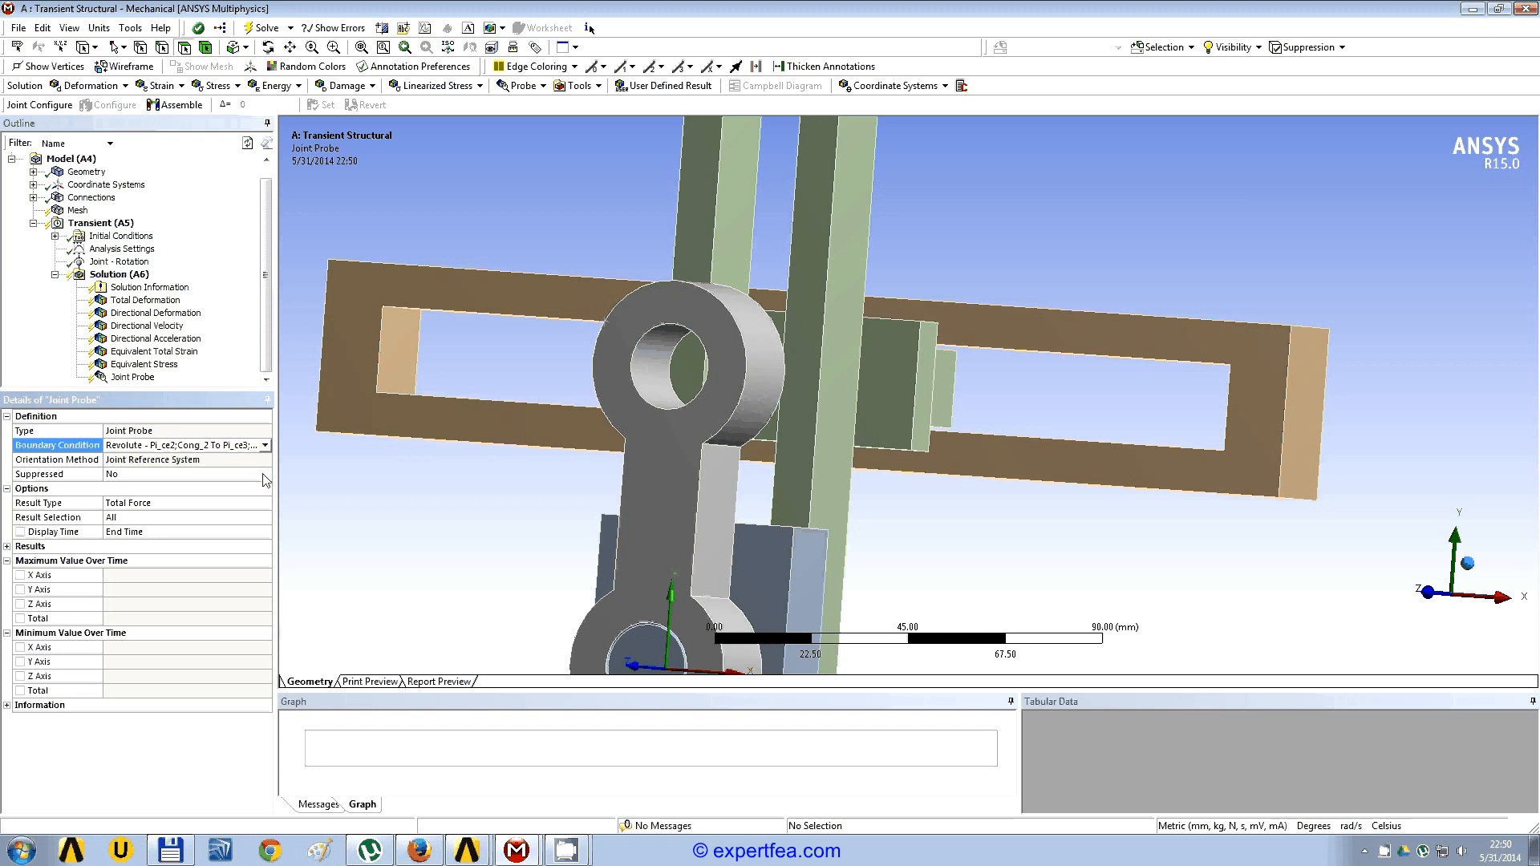
{"action": "left_click_drag", "start_coordinate": [275, 472], "coordinate": [325, 472]}
{"action": "middle_click_drag", "start_coordinate": [631, 571], "coordinate": [609, 543]}
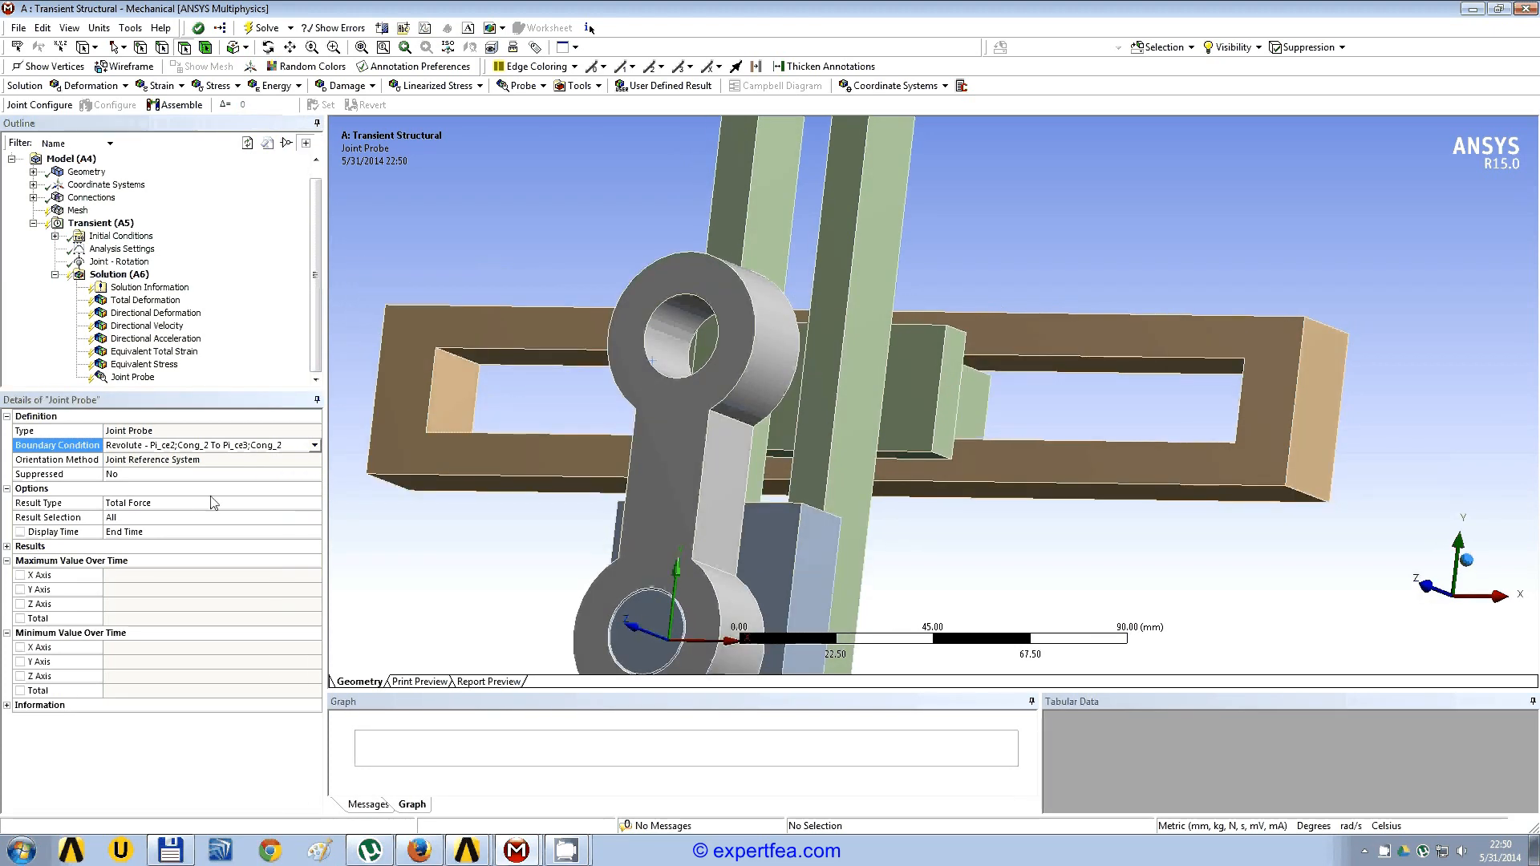
{"action": "left_click", "coordinate": [178, 504]}
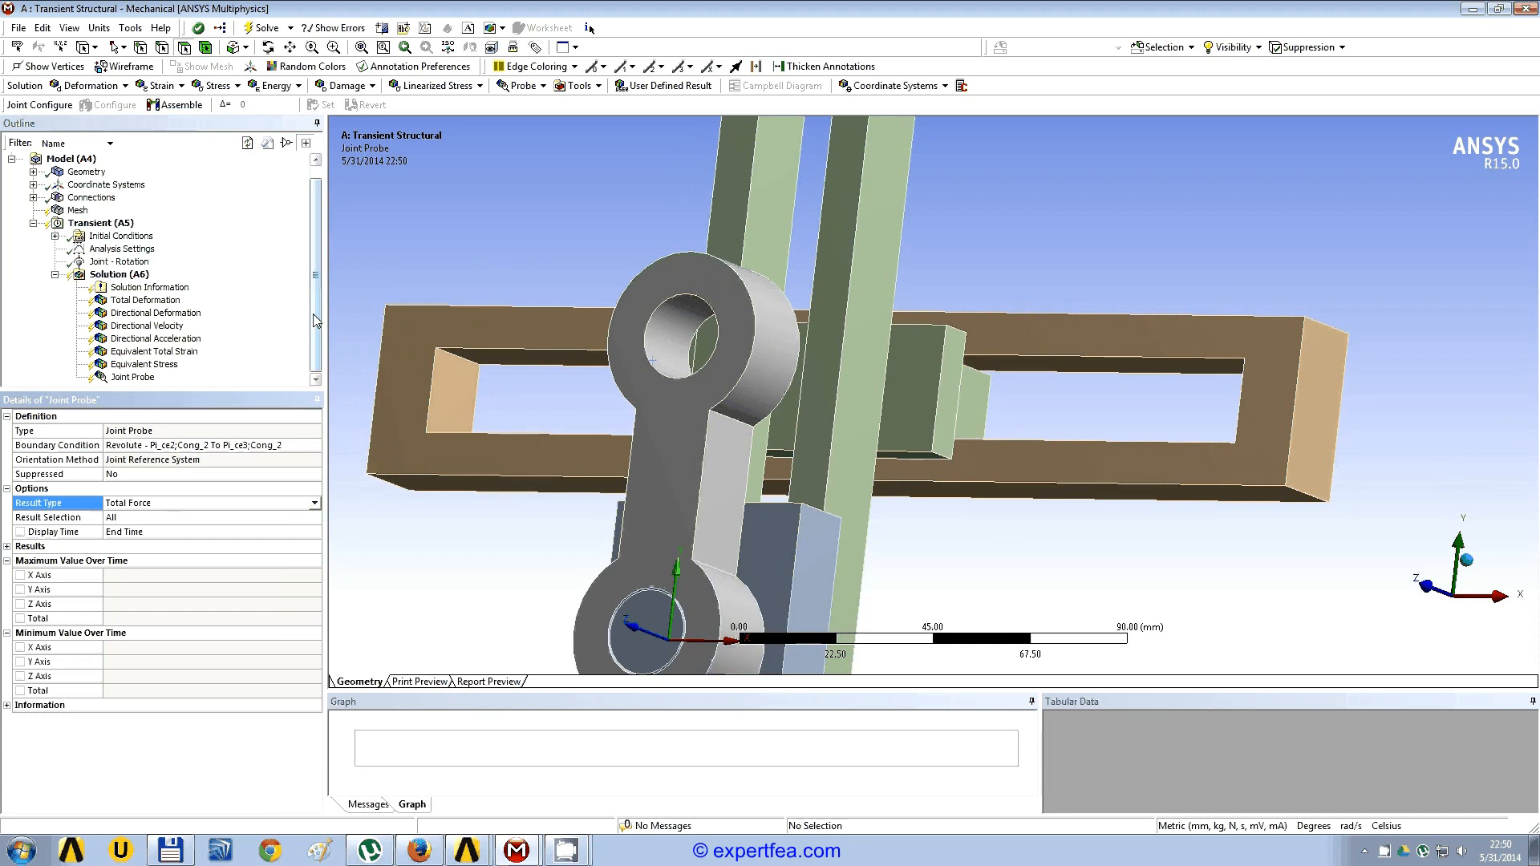
{"action": "left_click", "coordinate": [544, 86]}
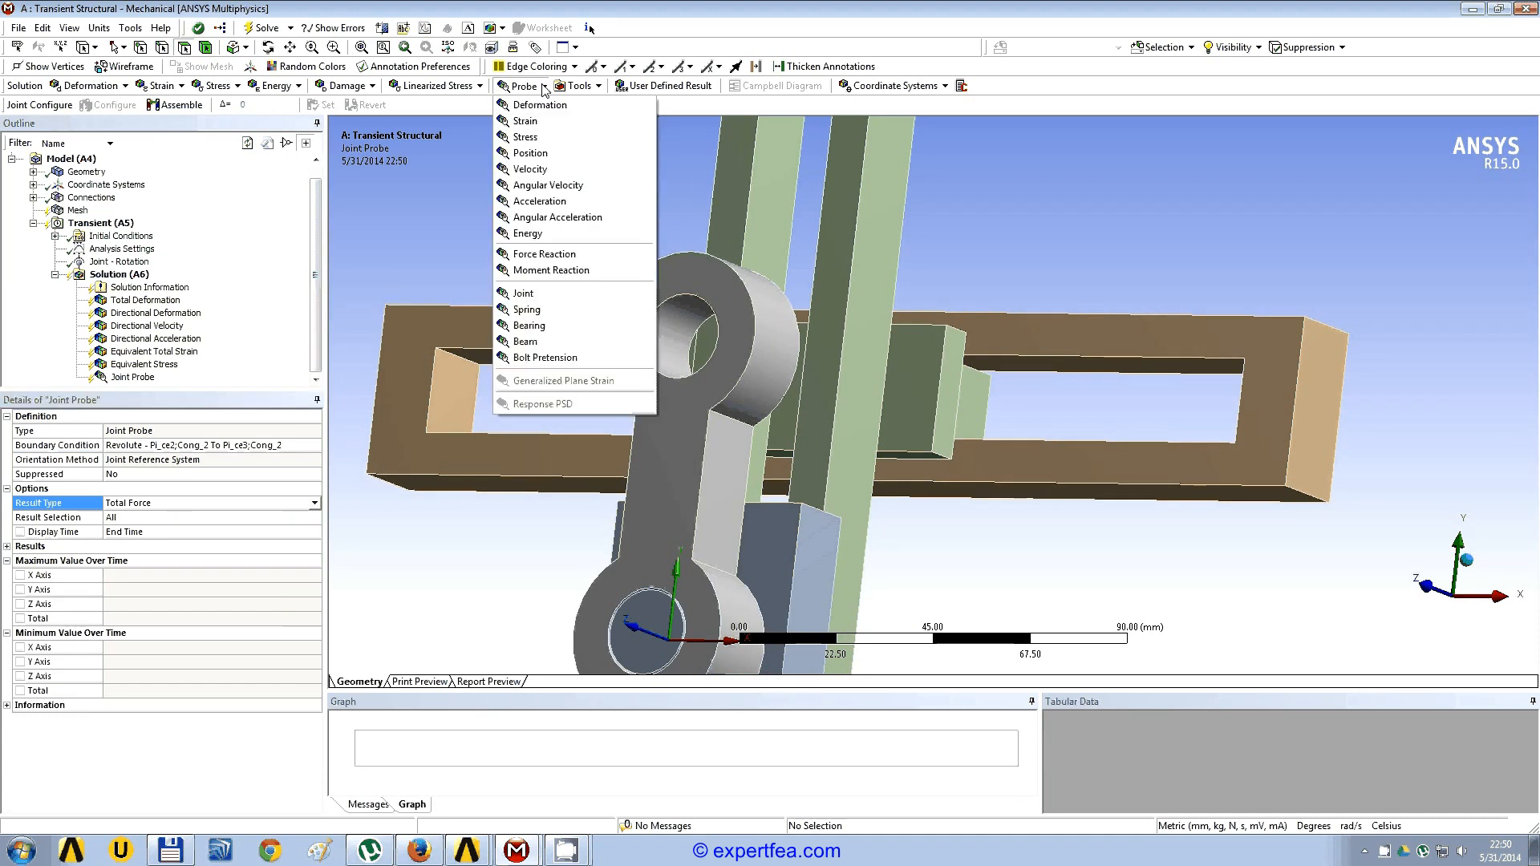
{"action": "left_click", "coordinate": [627, 10]}
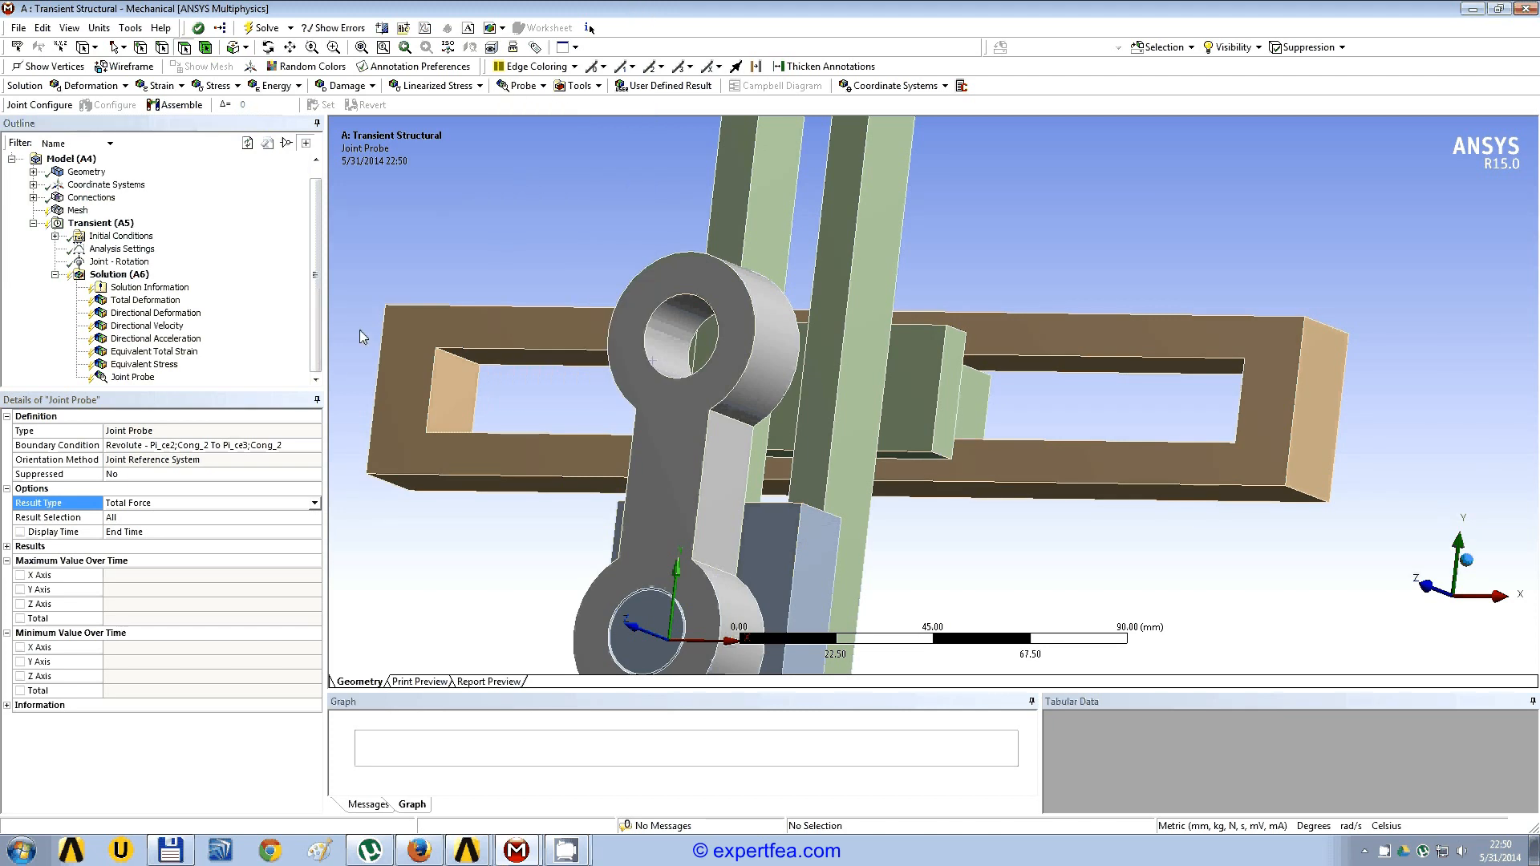
{"action": "mouse_move", "coordinate": [316, 337]}
{"action": "left_mouse_down"}
{"action": "mouse_move", "coordinate": [317, 318]}
{"action": "mouse_move", "coordinate": [322, 361]}
{"action": "left_mouse_up"}
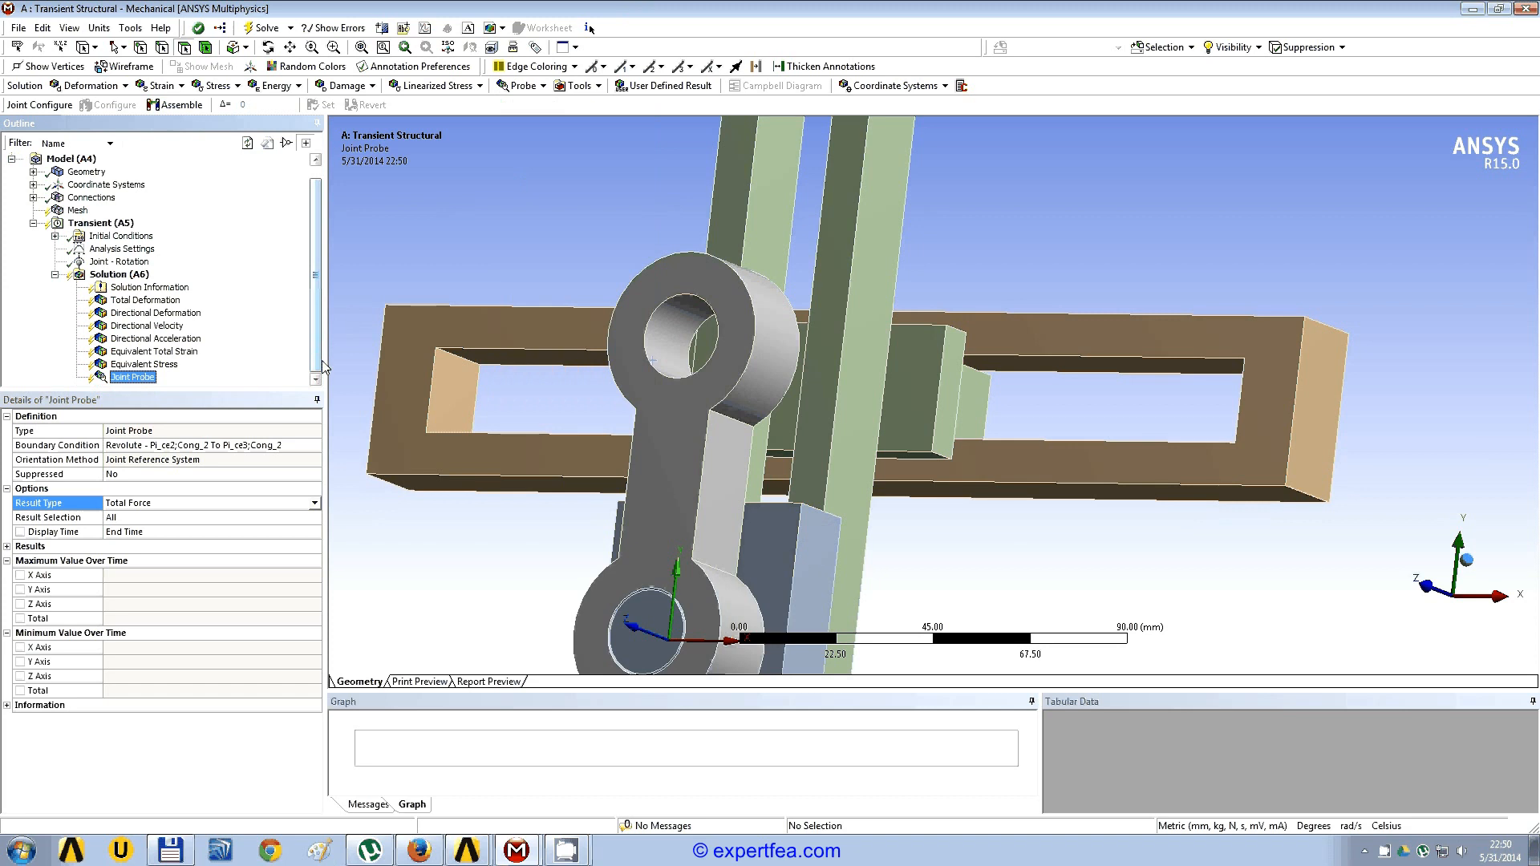
Step: Solve the transient structural analysis
{"action": "right_click", "coordinate": [143, 279]}
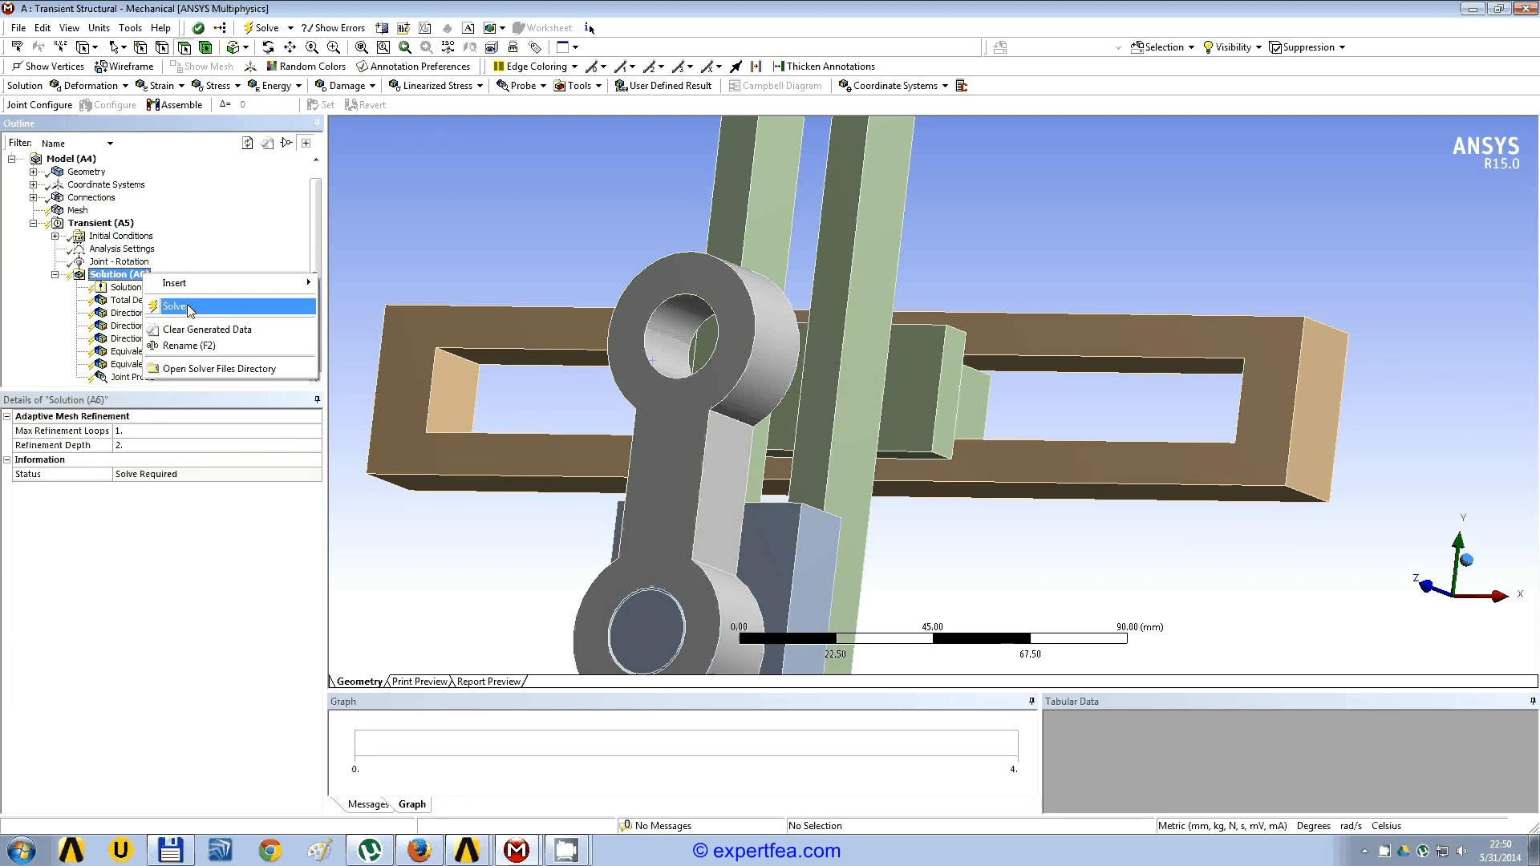
{"action": "left_click", "coordinate": [174, 307]}
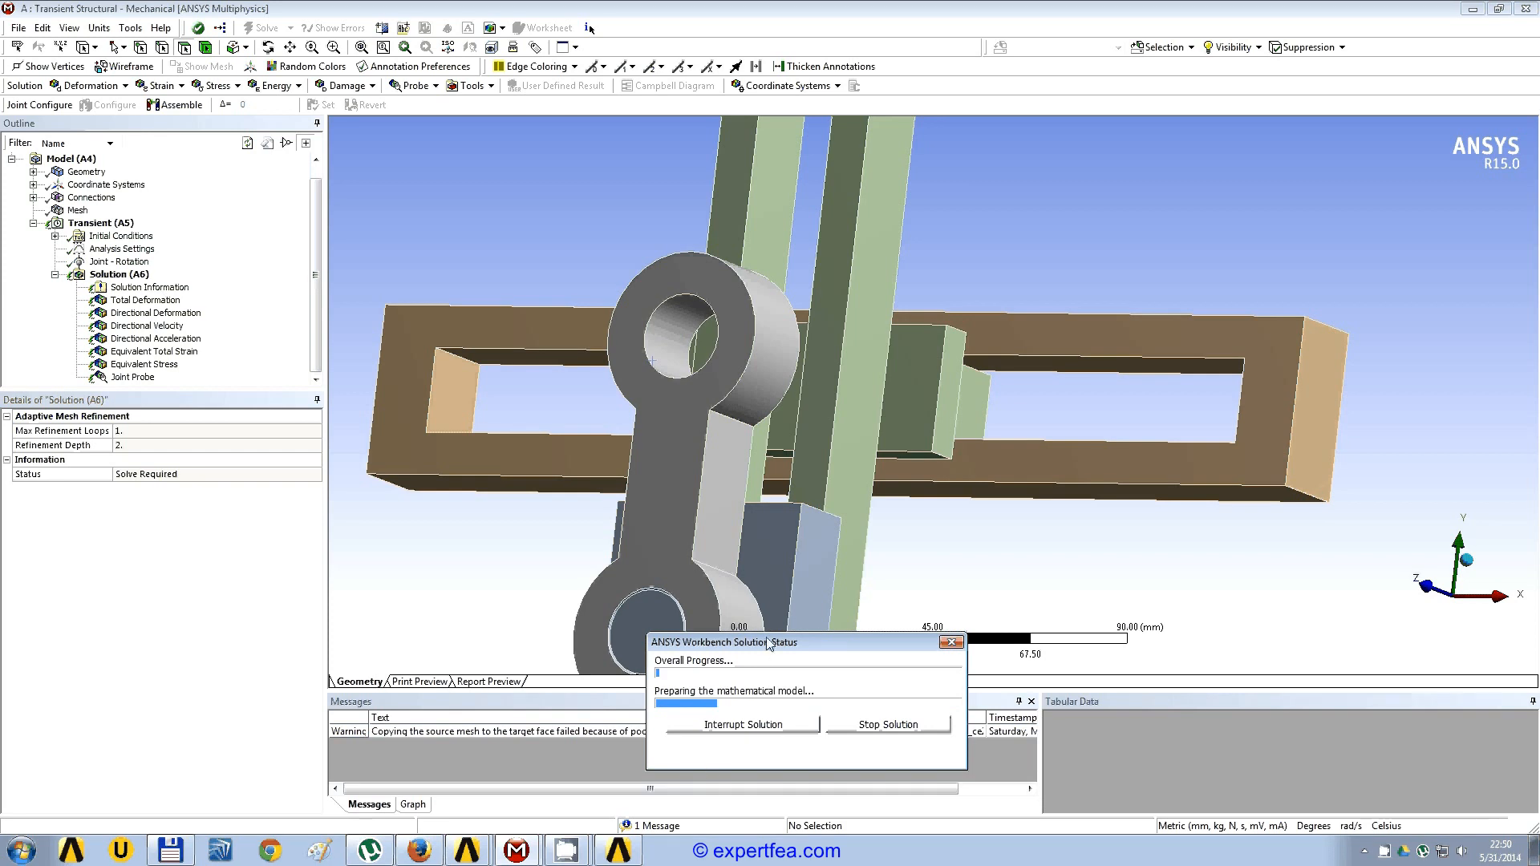
Step: Examine the generated mesh on the whole mechanism together with its node and element statistics
{"action": "left_click", "coordinate": [78, 210]}
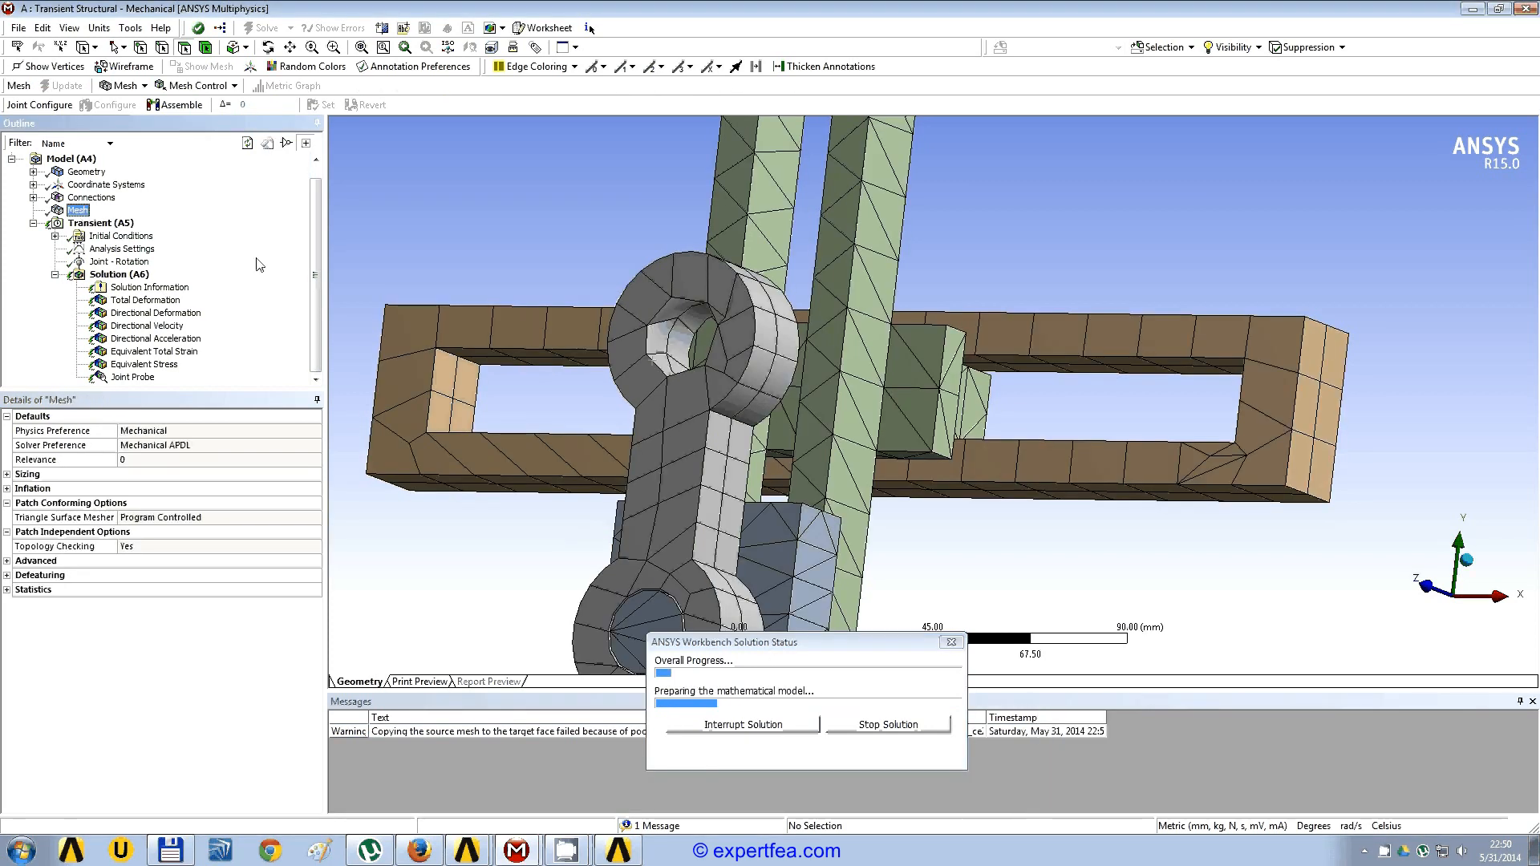
{"action": "left_click", "coordinate": [7, 590]}
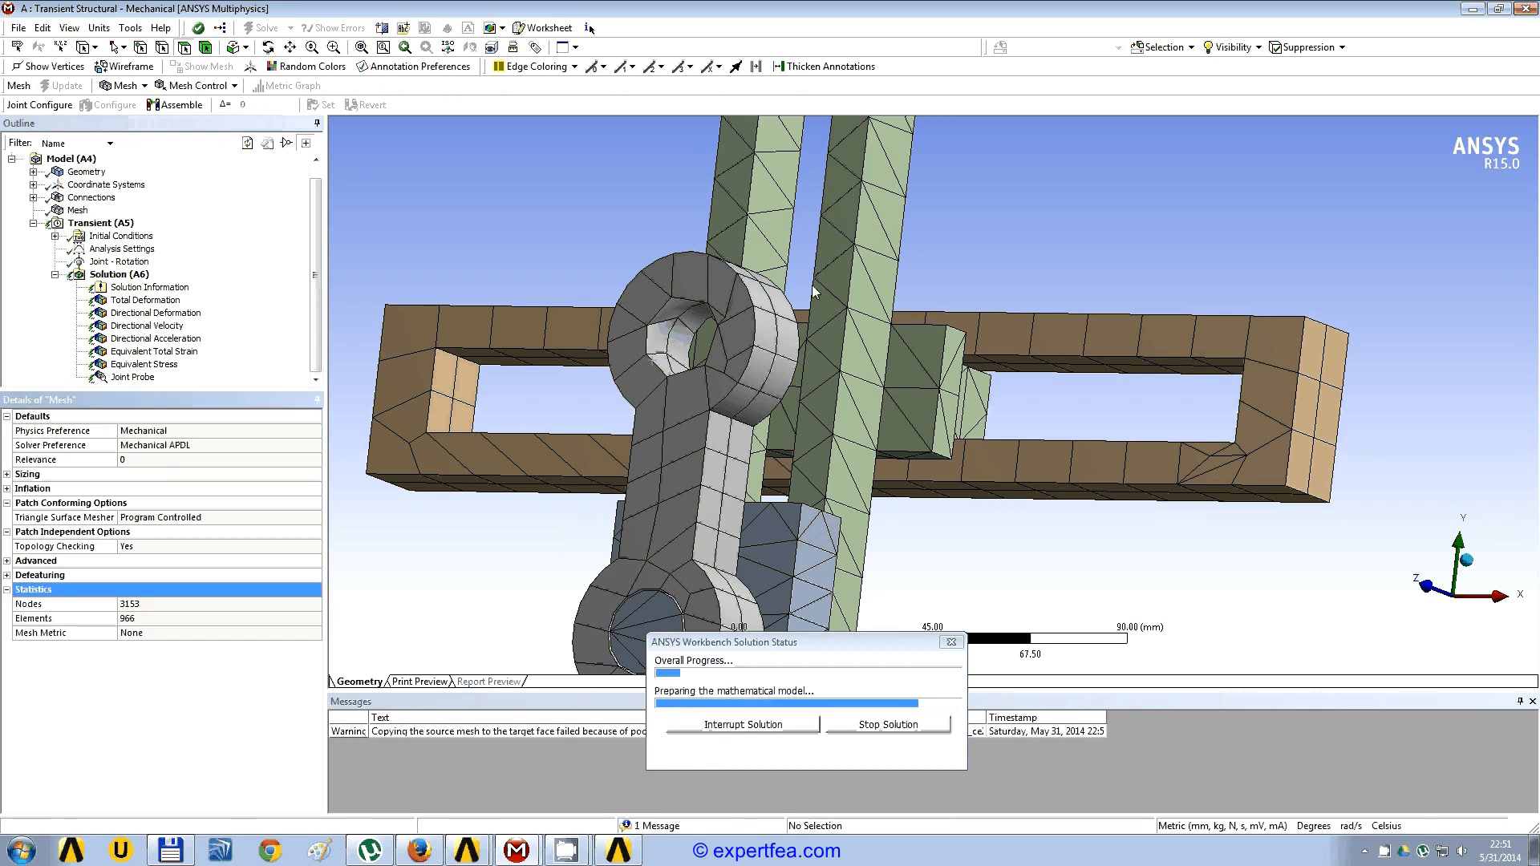
{"action": "middle_click_drag", "start_coordinate": [947, 340], "coordinate": [977, 368]}
{"action": "scroll", "coordinate": [906, 358], "scroll_direction": "down", "scroll_amount": 3}
{"action": "scroll", "coordinate": [977, 368], "scroll_direction": "down", "scroll_amount": 3}
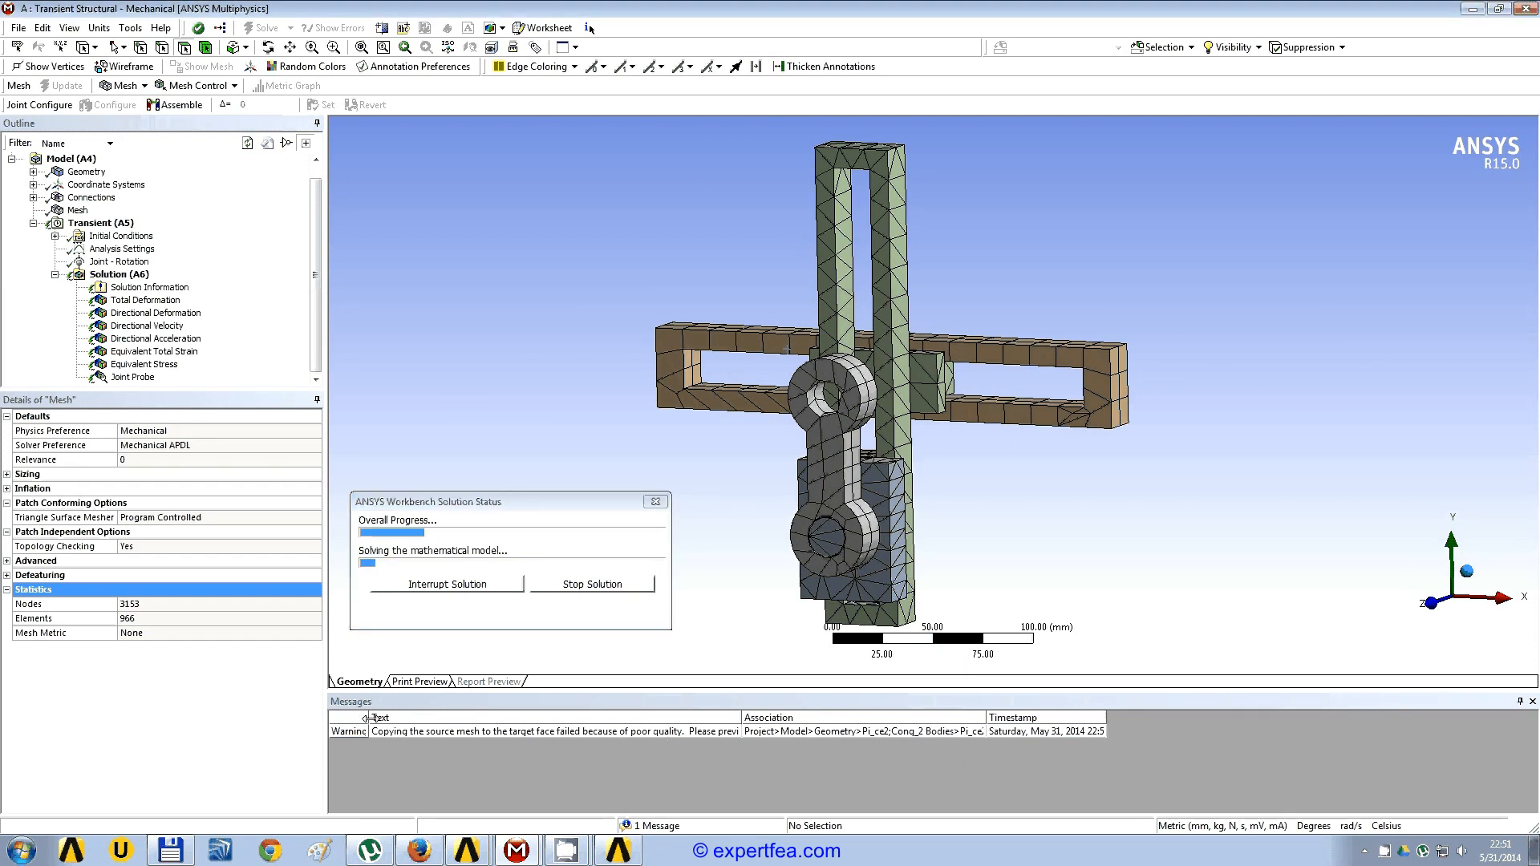
Step: Read the full text of the mesh quality warning and delete it from the messages list
{"action": "double_click", "coordinate": [489, 733]}
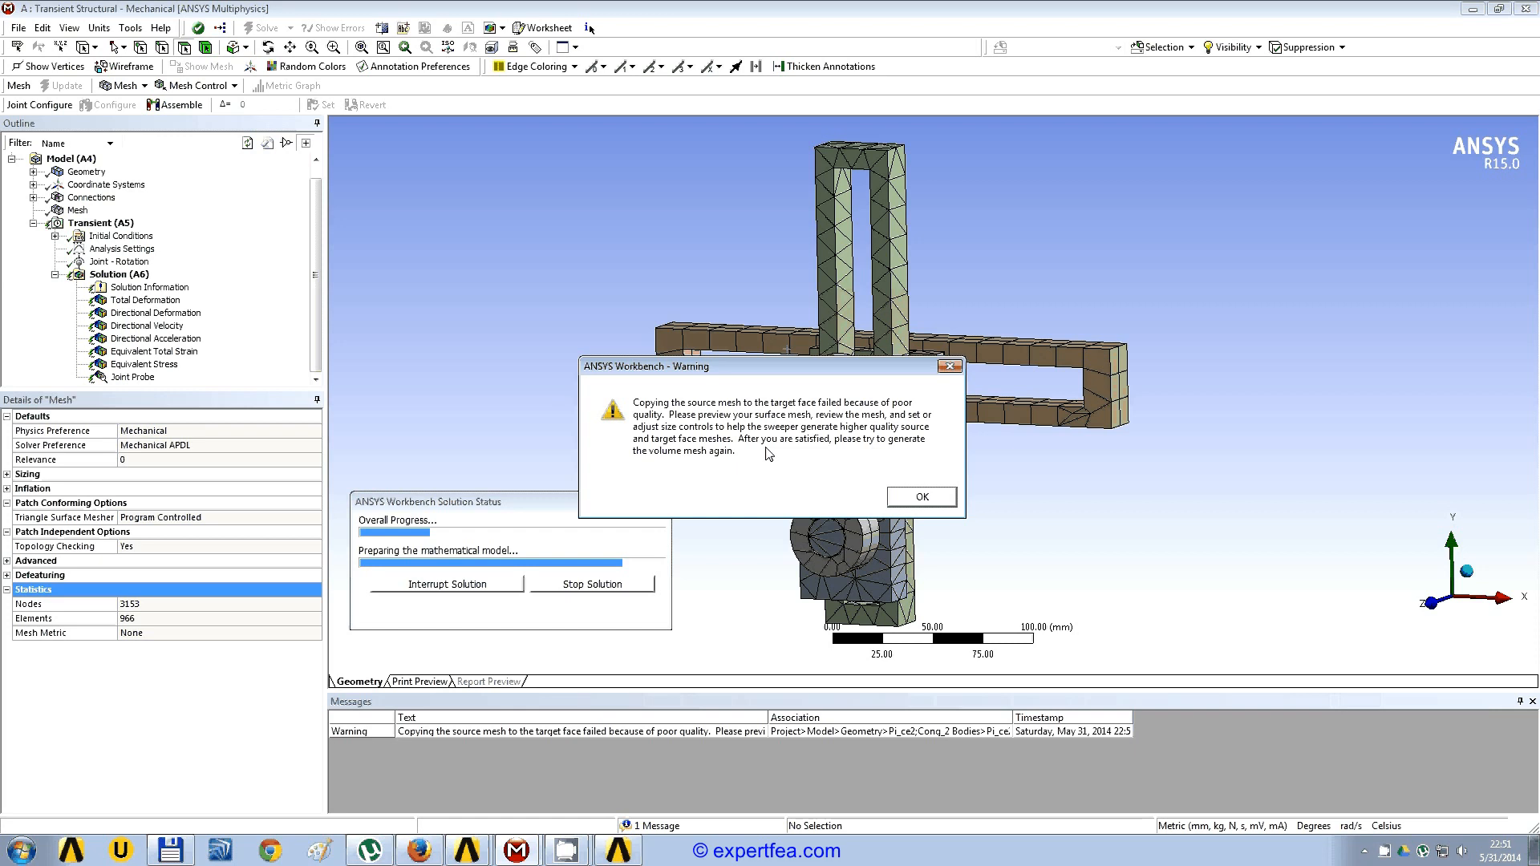
{"action": "left_click", "coordinate": [933, 499]}
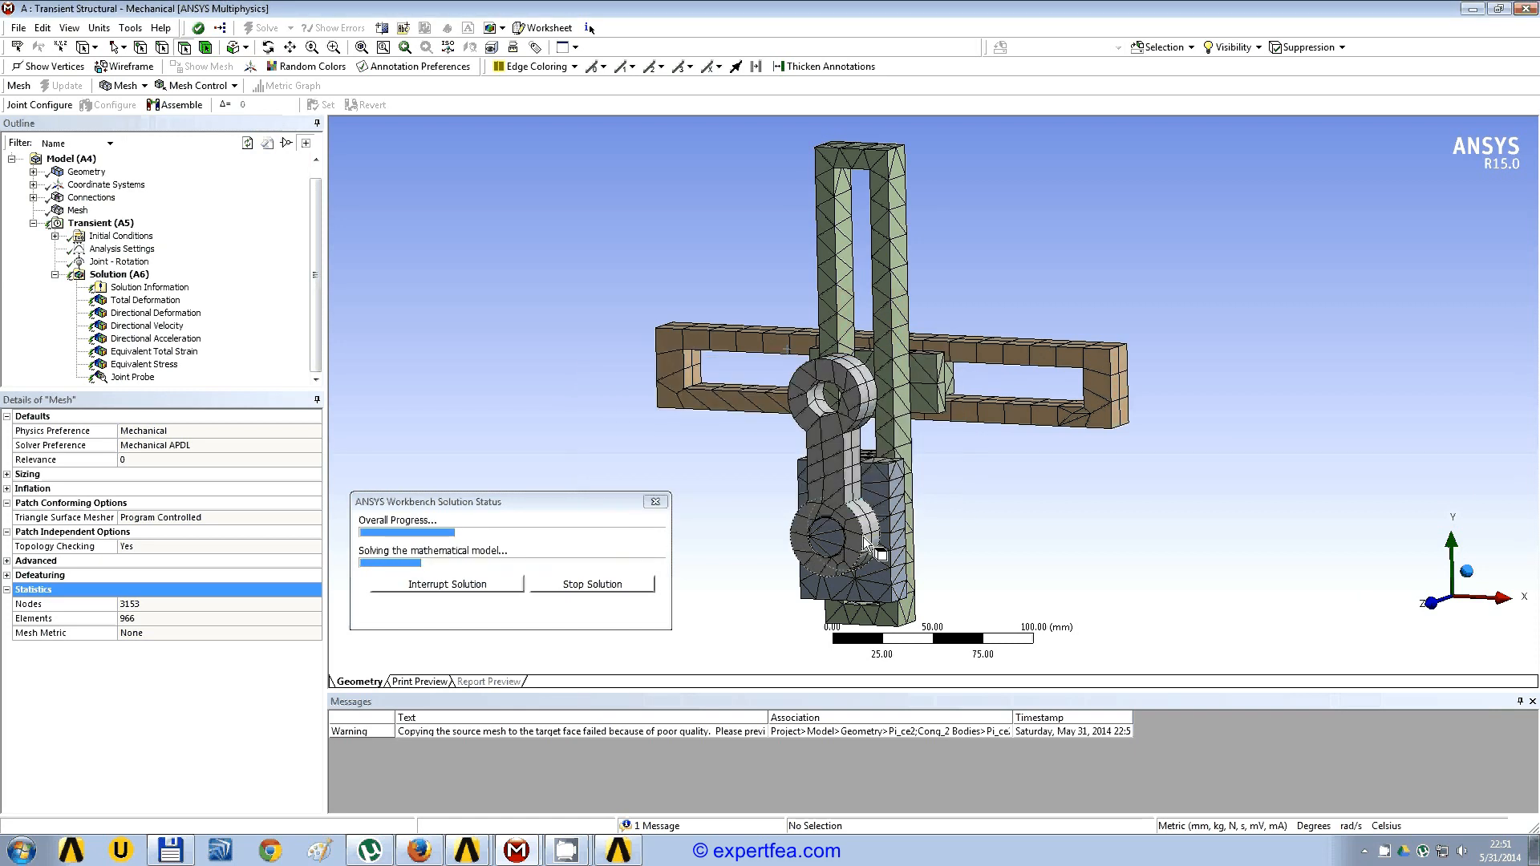
{"action": "left_click", "coordinate": [656, 729]}
{"action": "right_click", "coordinate": [656, 730]}
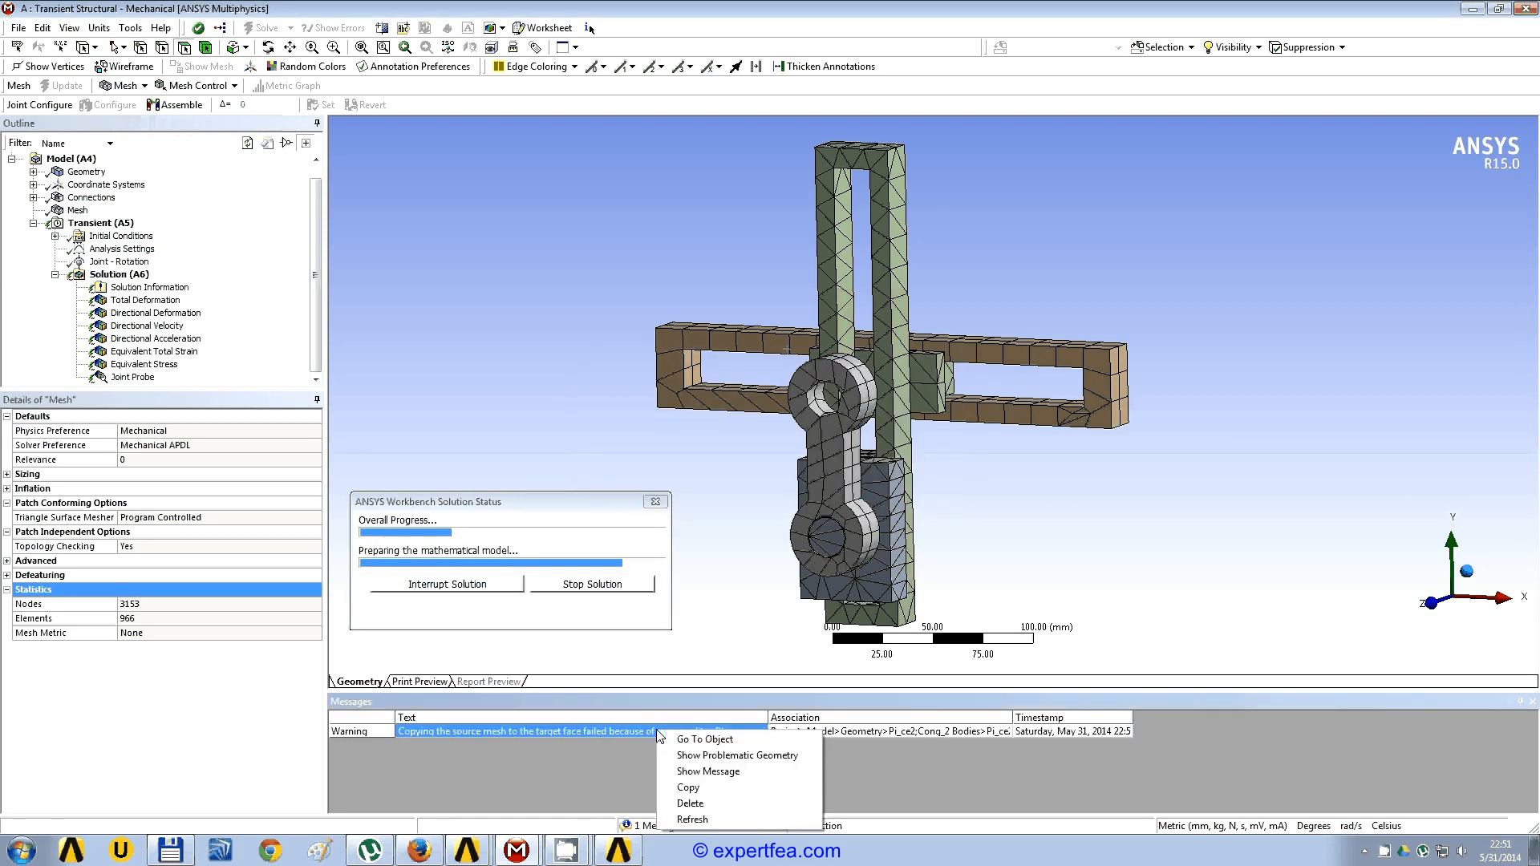
{"action": "left_click", "coordinate": [690, 803]}
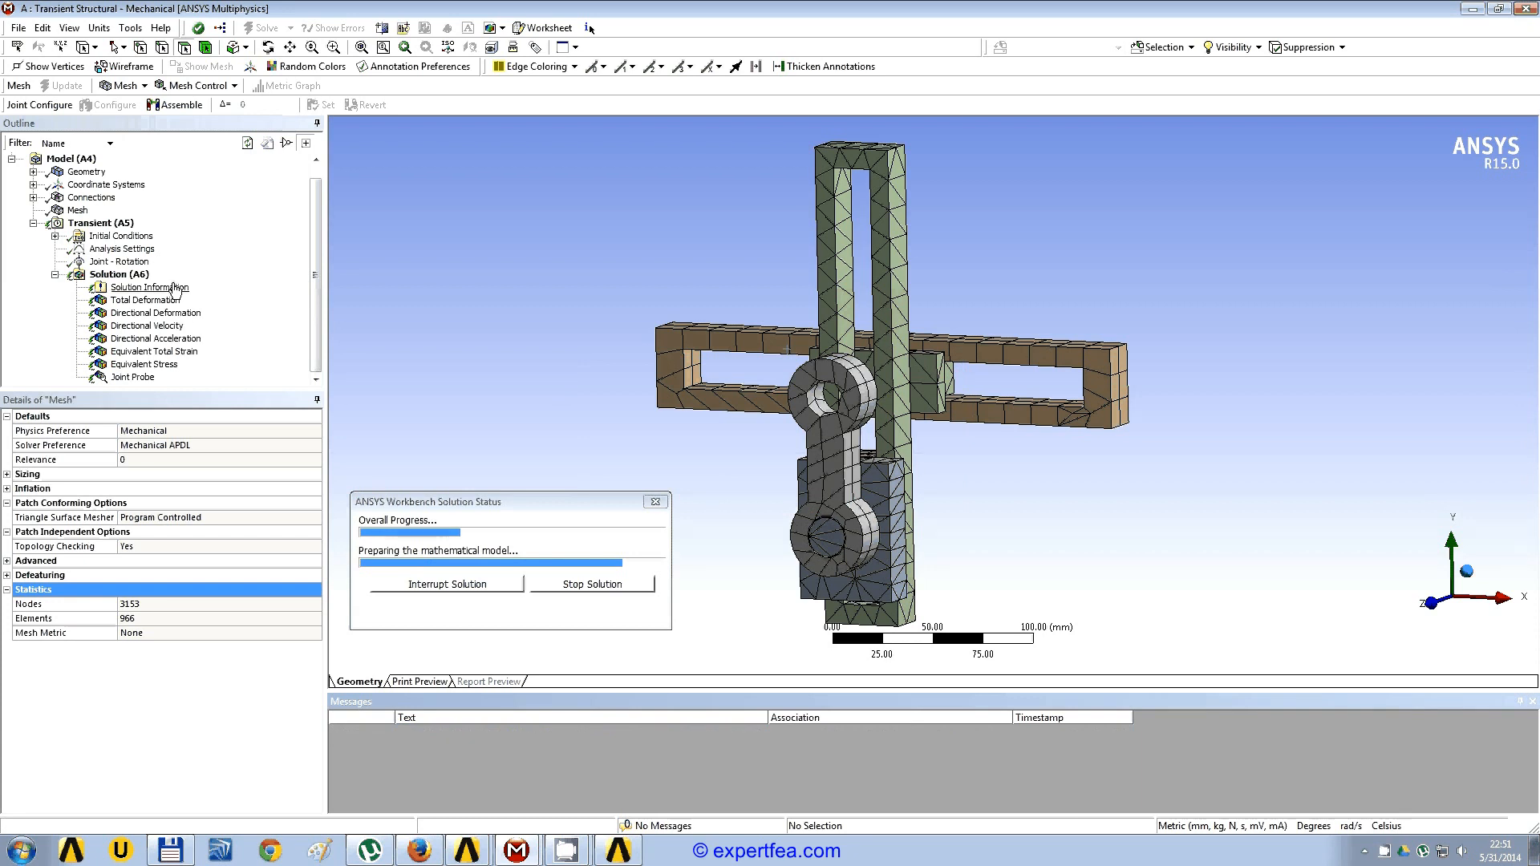
Step: Set the Solution Information output to Force Convergence and move the solution status window clear of the convergence chart
{"action": "left_click", "coordinate": [149, 287]}
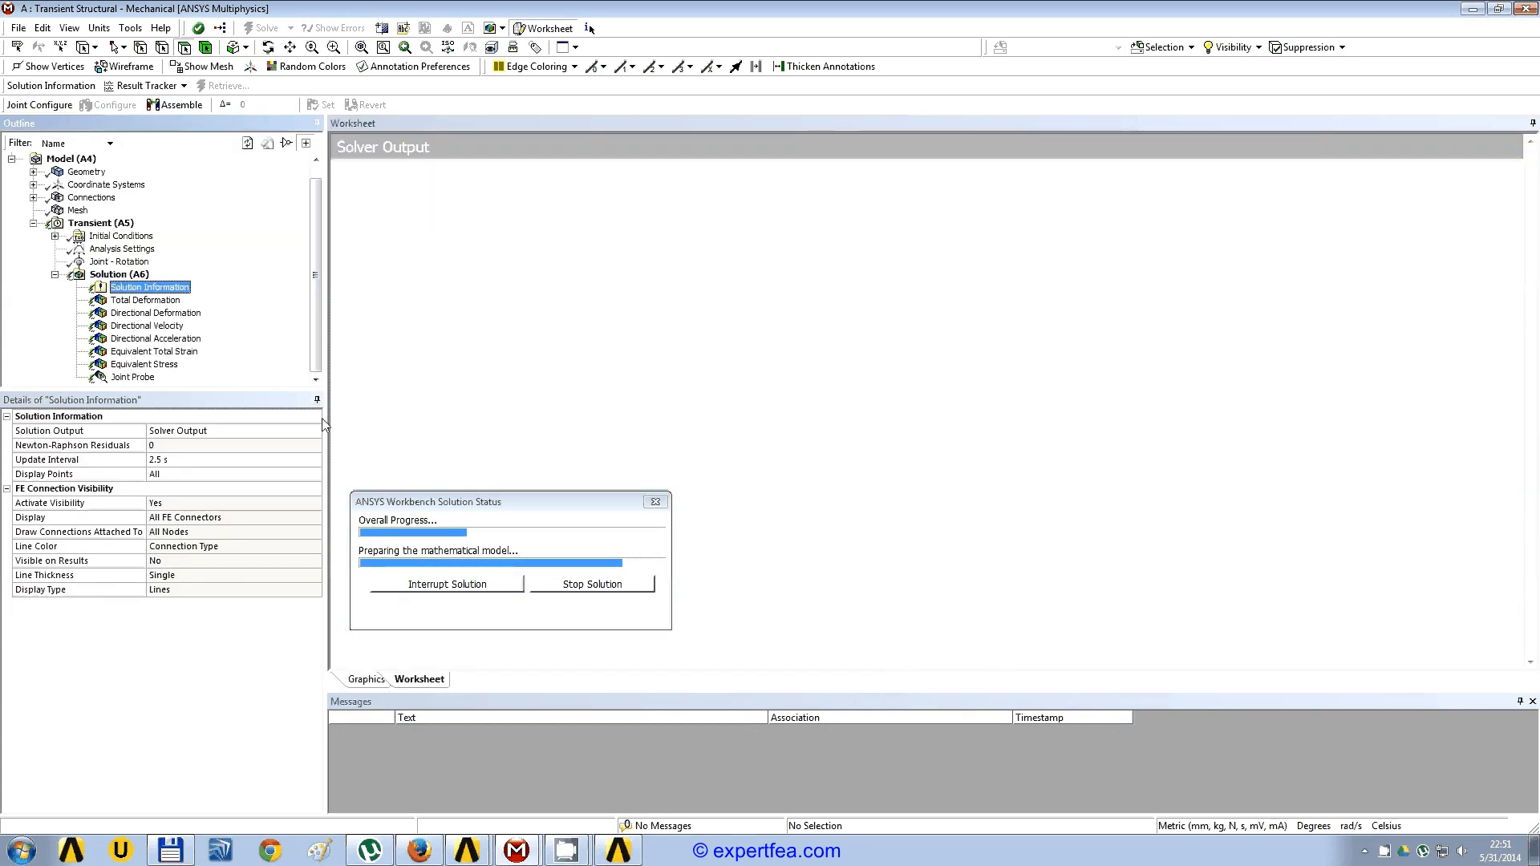
{"action": "left_click_drag", "start_coordinate": [326, 433], "coordinate": [274, 426]}
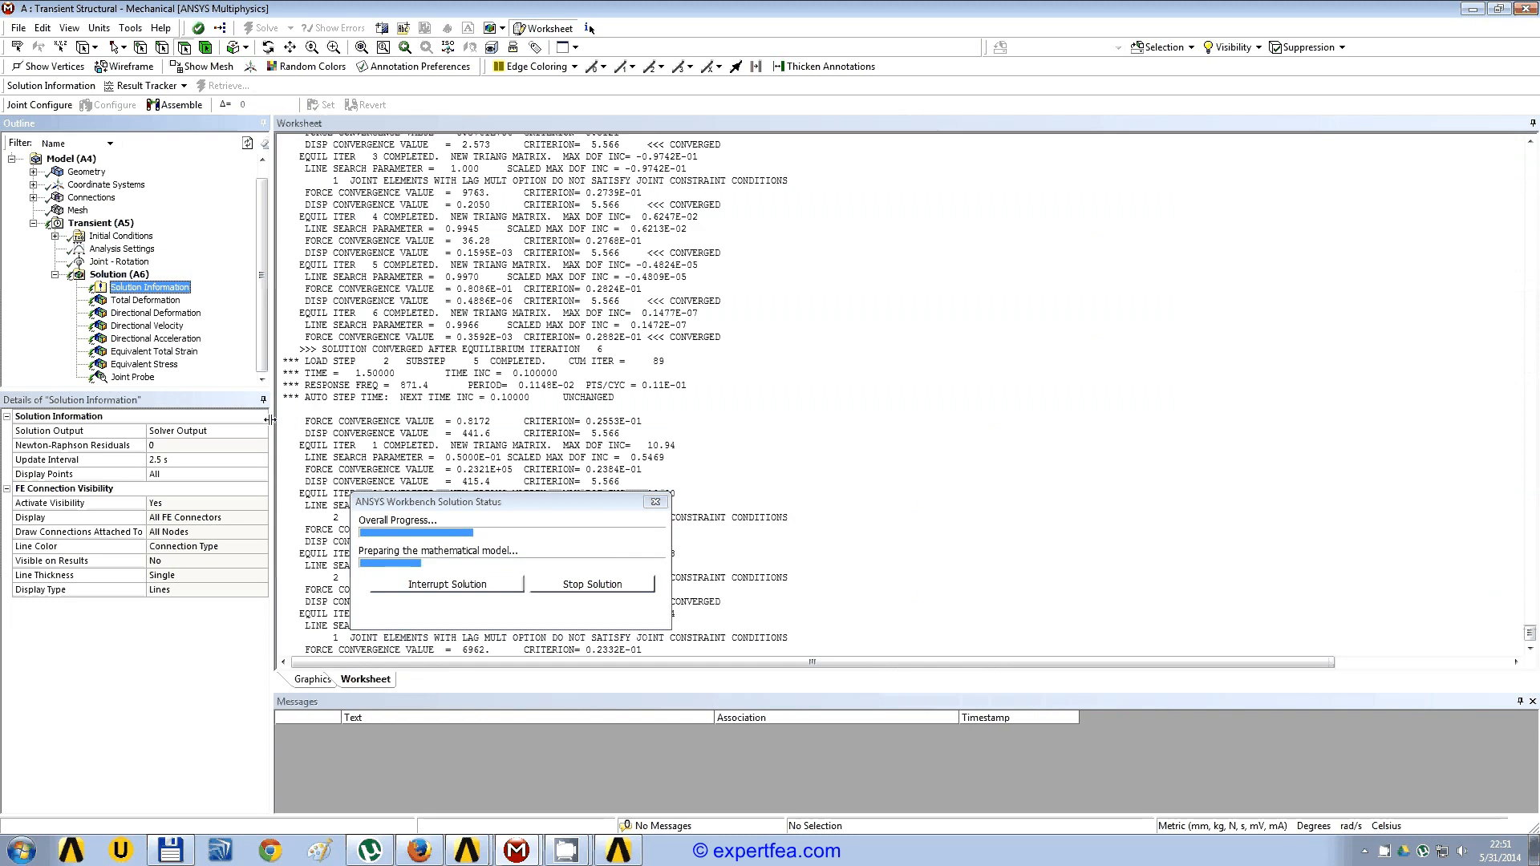
{"action": "left_click", "coordinate": [207, 431]}
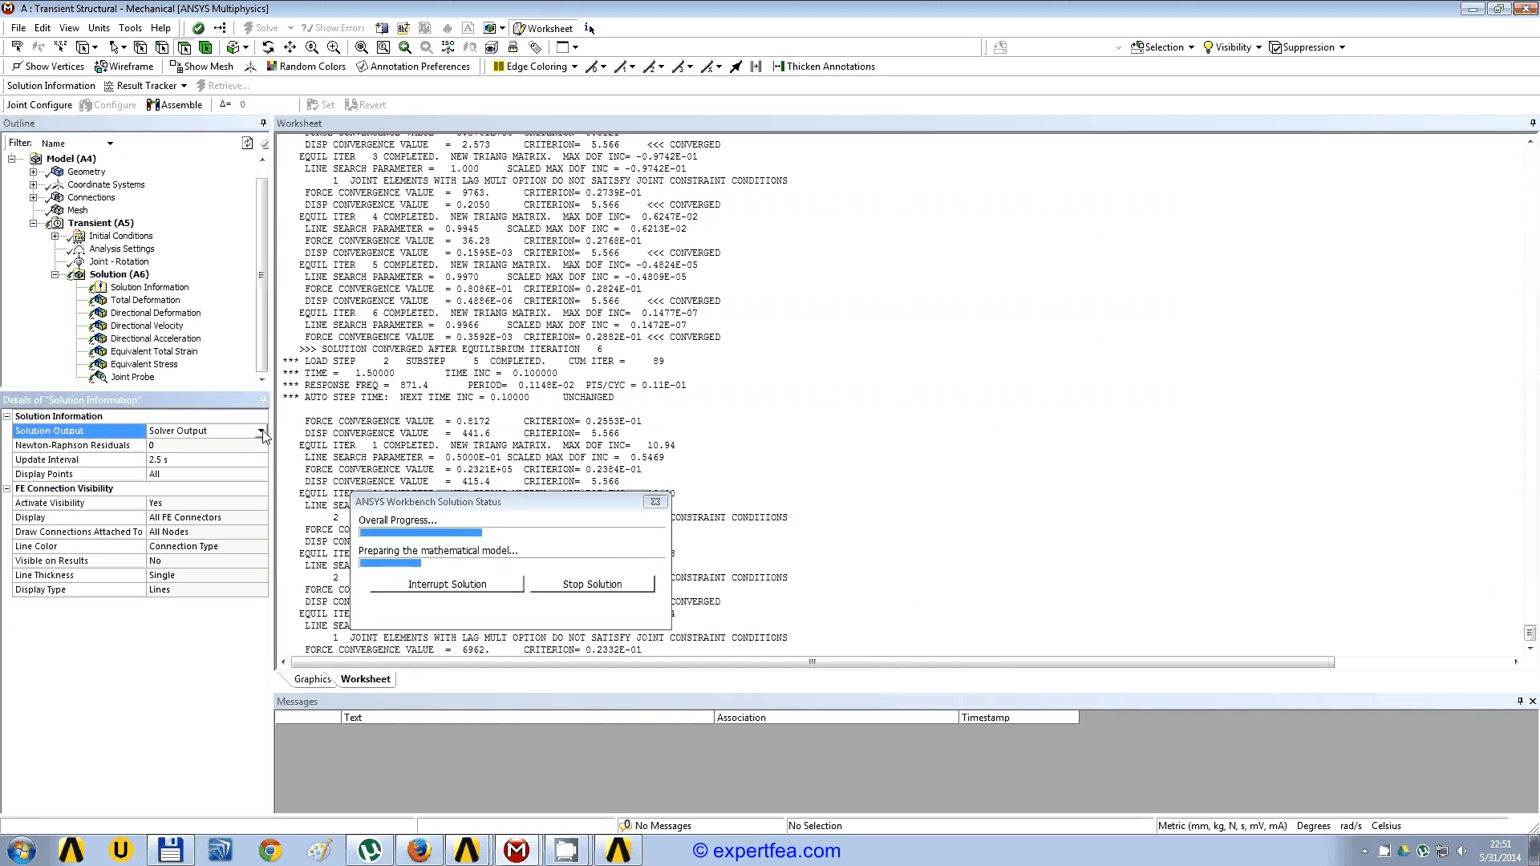
{"action": "left_click", "coordinate": [260, 430]}
{"action": "left_click", "coordinate": [188, 454]}
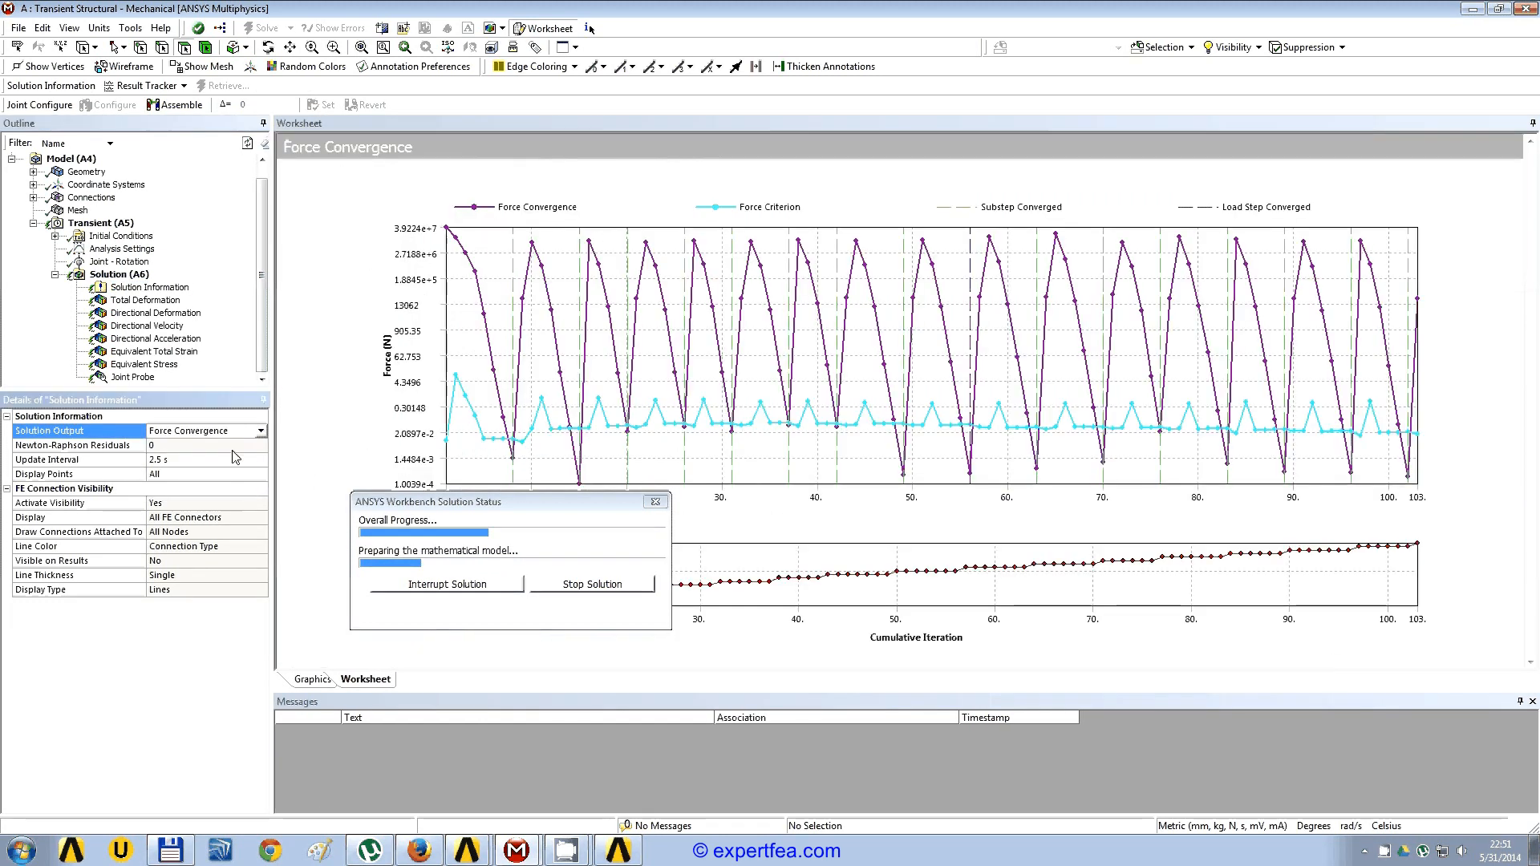
{"action": "left_click_drag", "start_coordinate": [542, 493], "coordinate": [323, 647]}
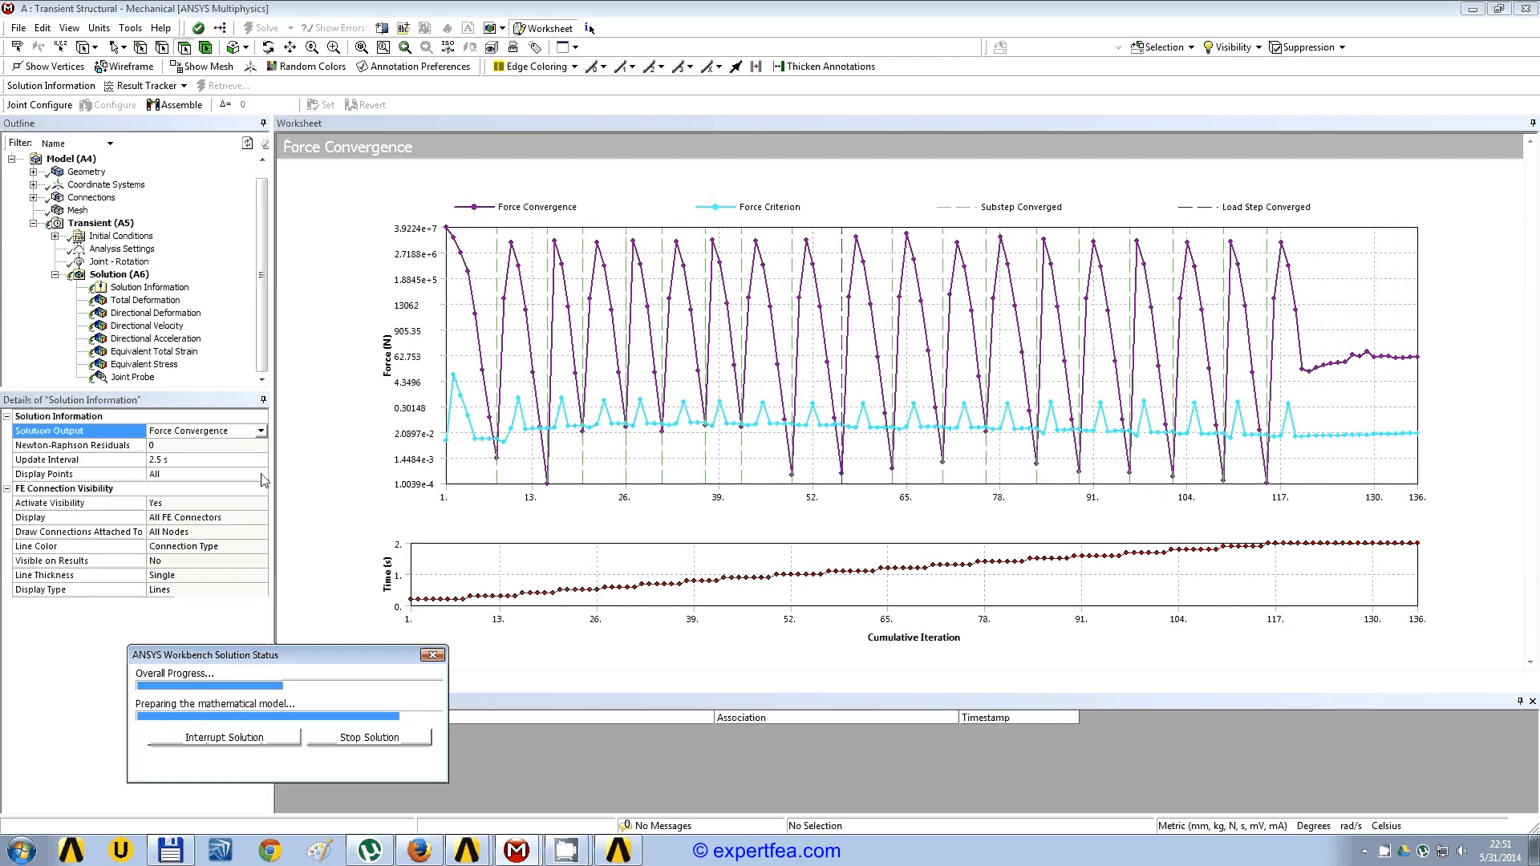
Step: Limit the force convergence chart to 35 display points
{"action": "left_click", "coordinate": [233, 474]}
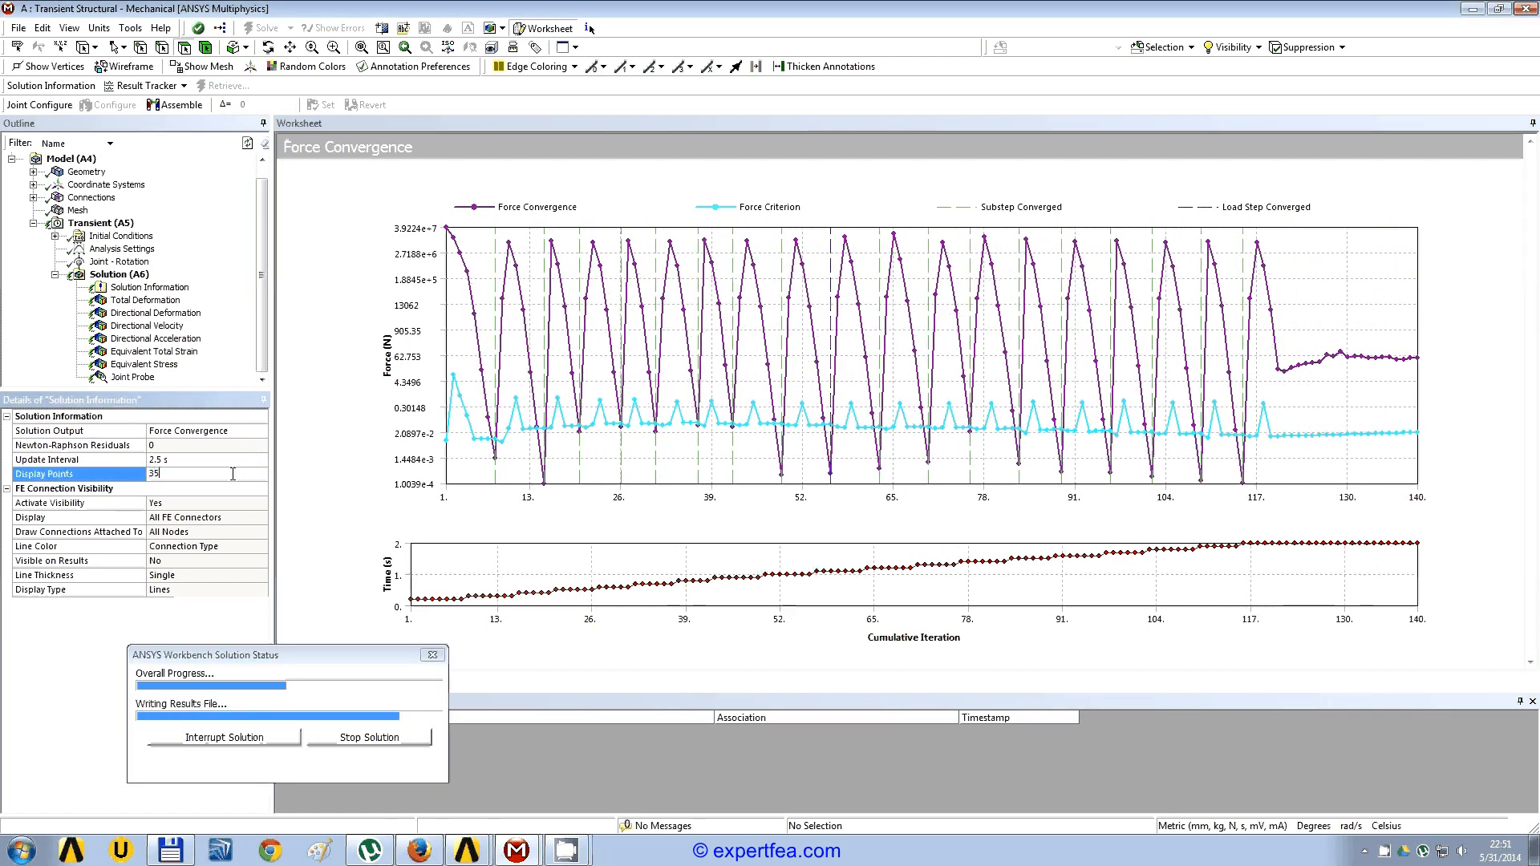
{"action": "key", "text": "BackSpace"}
{"action": "type", "text": "35"}
{"action": "key", "text": "Return"}
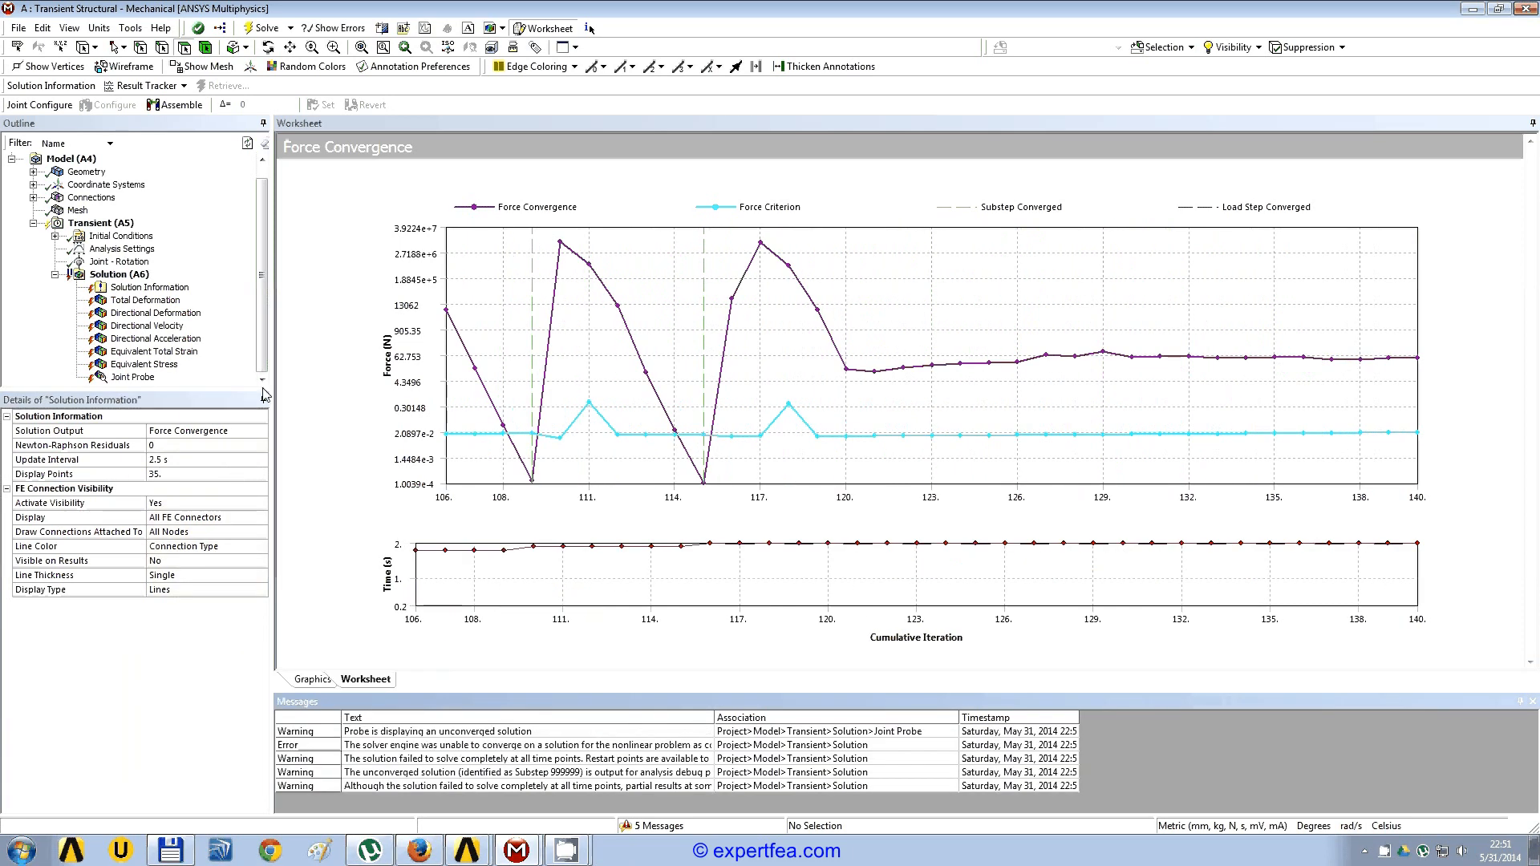
Step: Show the Total Deformation result and play its animation with 50 frames over 5 seconds
{"action": "left_click", "coordinate": [160, 302]}
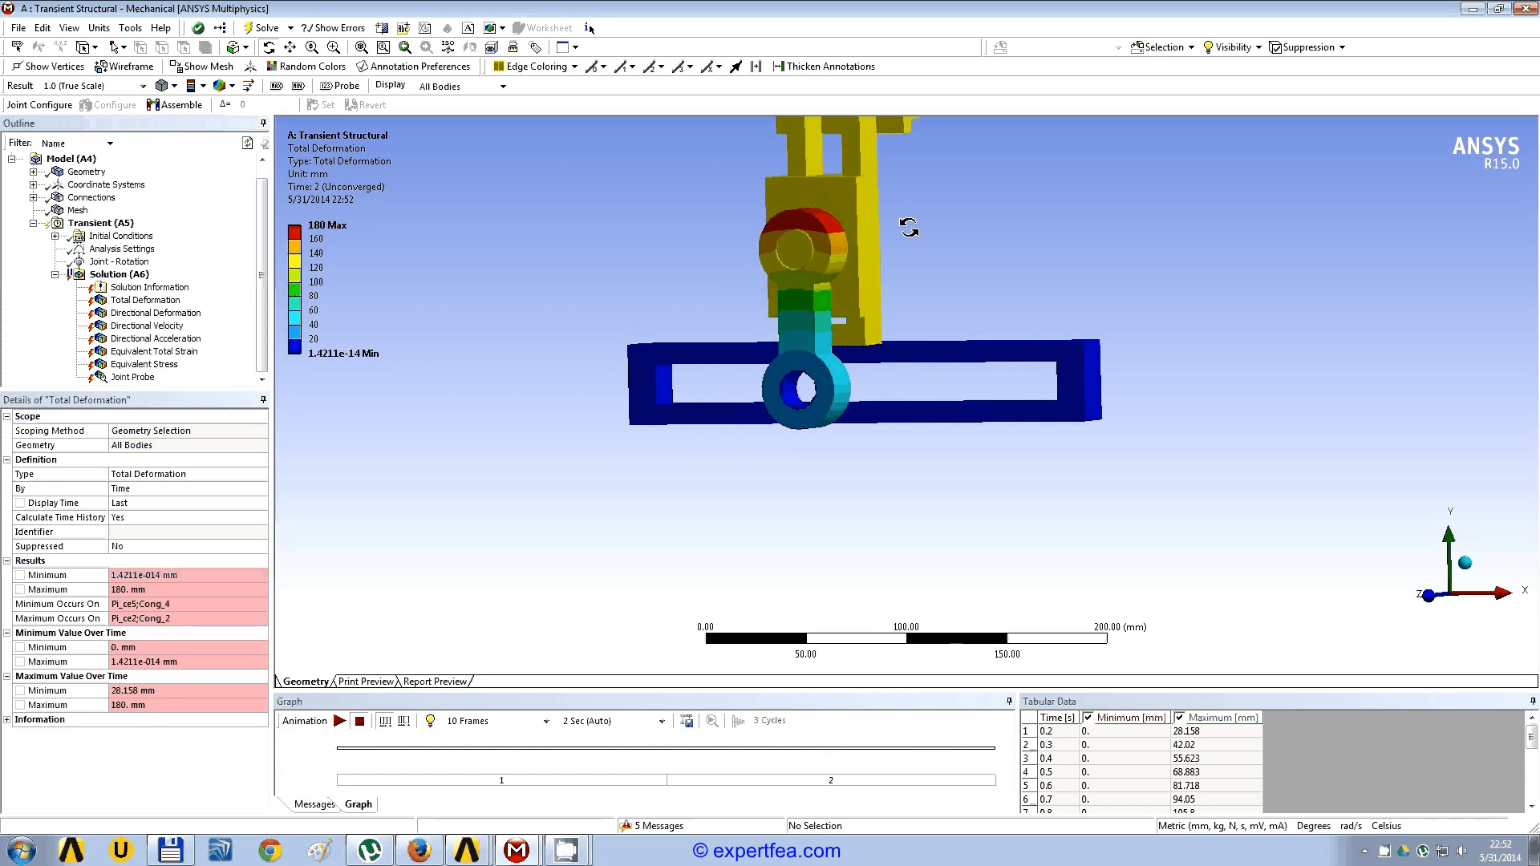
{"action": "middle_click_drag", "start_coordinate": [815, 230], "coordinate": [790, 408], "text": "ctrl"}
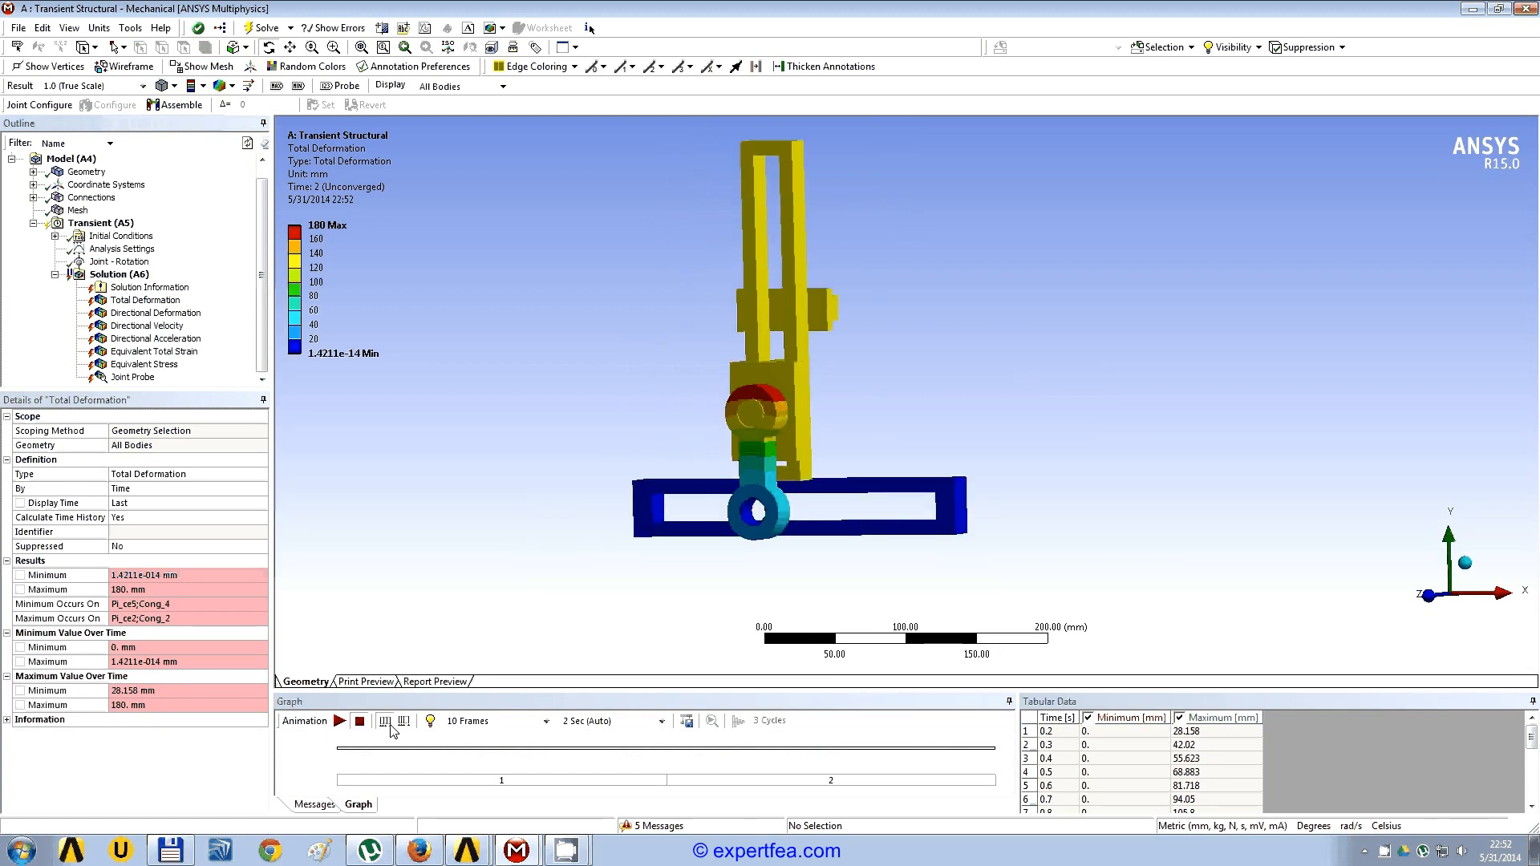
{"action": "left_click", "coordinate": [473, 727]}
{"action": "type", "text": "50"}
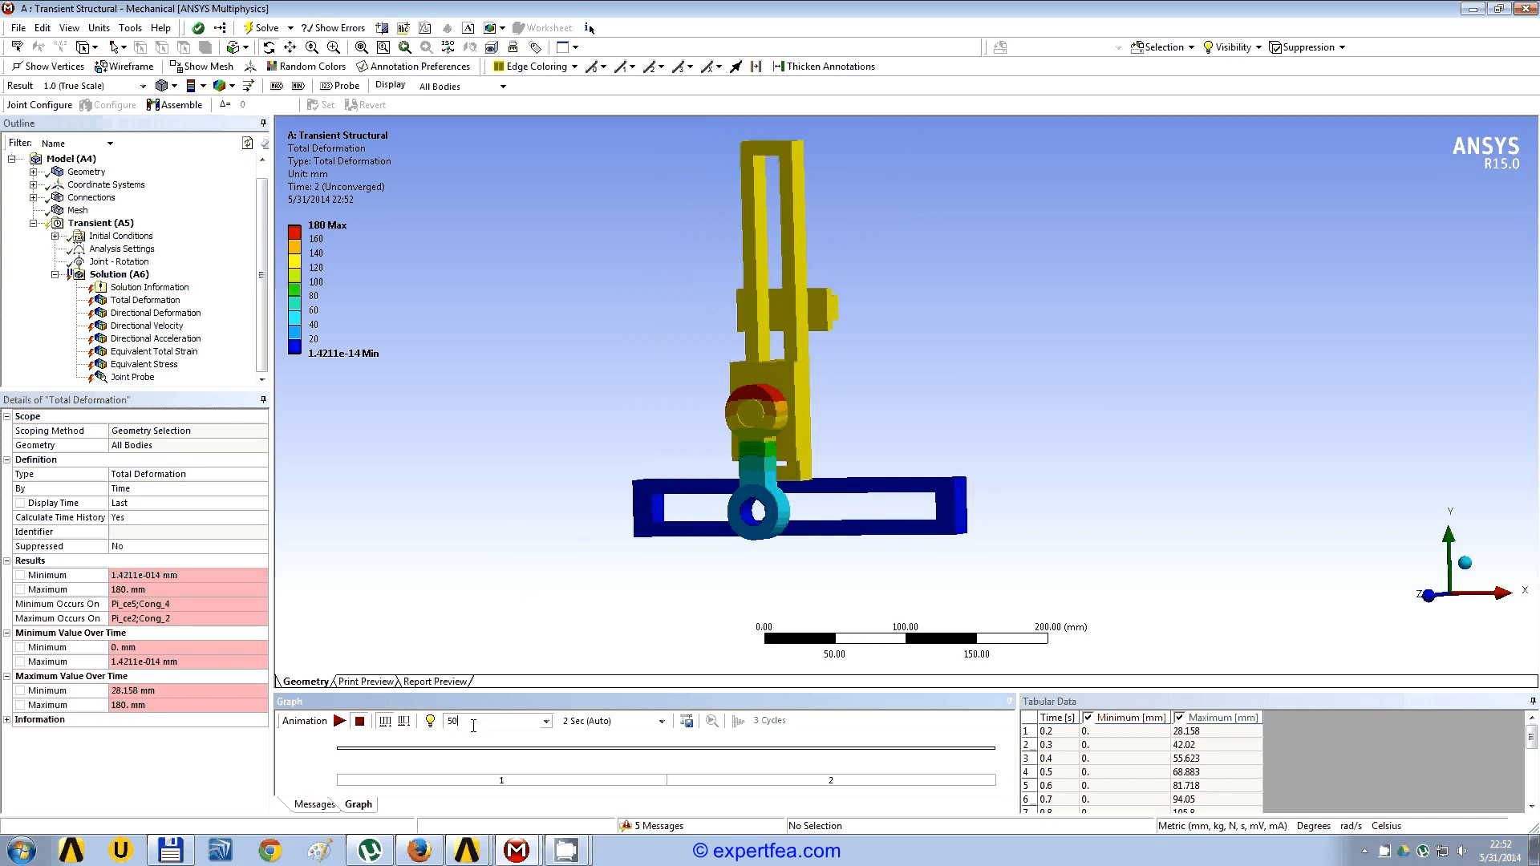
{"action": "left_click", "coordinate": [633, 721]}
{"action": "type", "text": "5"}
{"action": "key", "text": "Return"}
{"action": "left_click", "coordinate": [339, 721]}
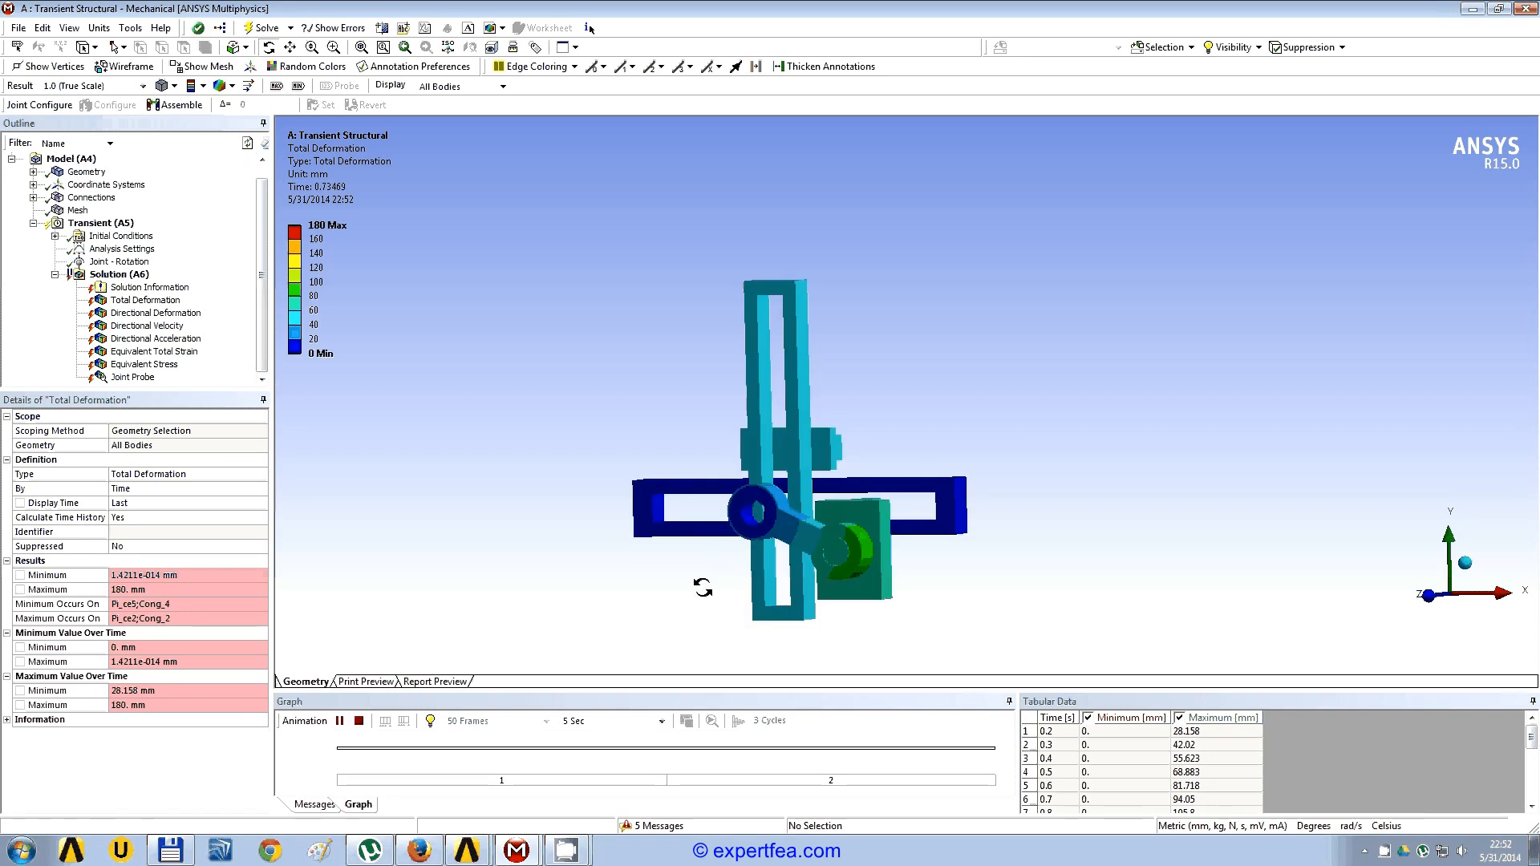
Step: Examine the animated mechanism motion from the front and side, stop the animation, and check the final position
{"action": "middle_click_drag", "start_coordinate": [726, 595], "coordinate": [714, 510], "text": "ctrl"}
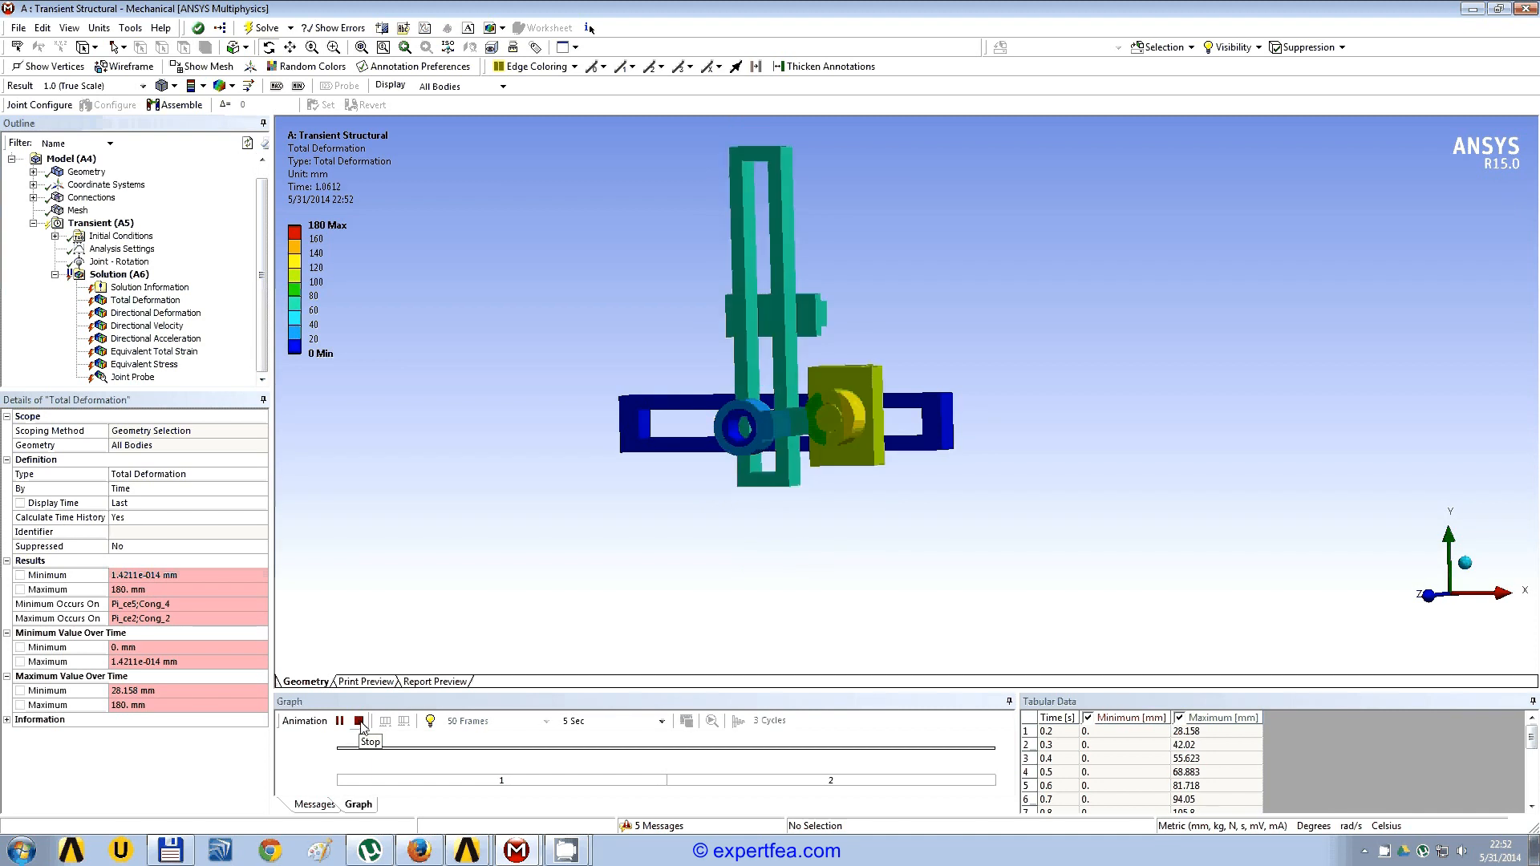
{"action": "middle_click_drag", "start_coordinate": [829, 643], "coordinate": [717, 556]}
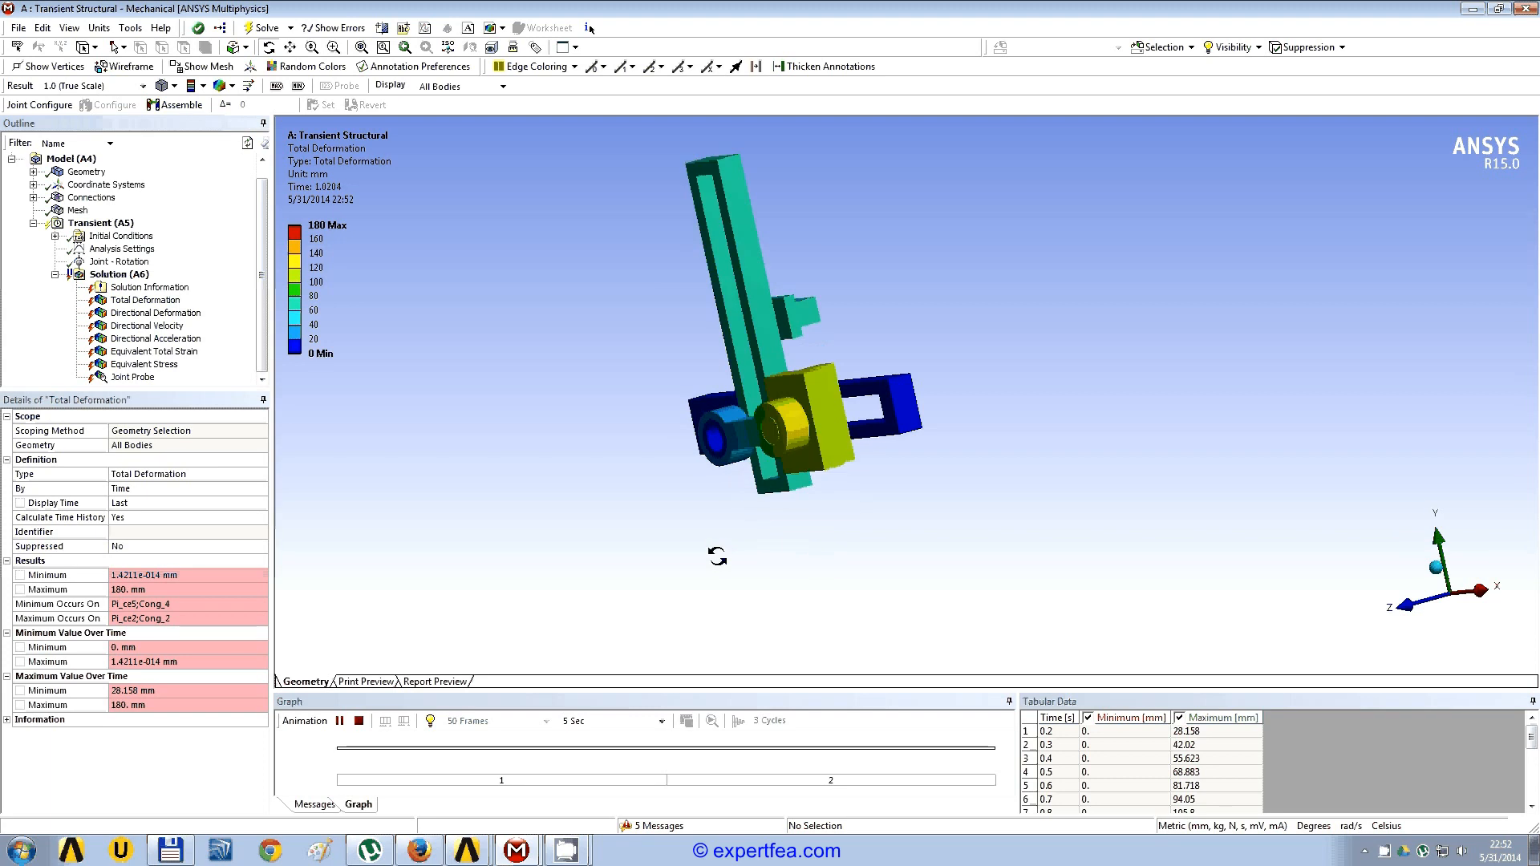
{"action": "middle_click_drag", "start_coordinate": [717, 556], "coordinate": [662, 563]}
{"action": "left_click_drag", "start_coordinate": [621, 571], "coordinate": [581, 574]}
{"action": "left_click", "coordinate": [359, 721]}
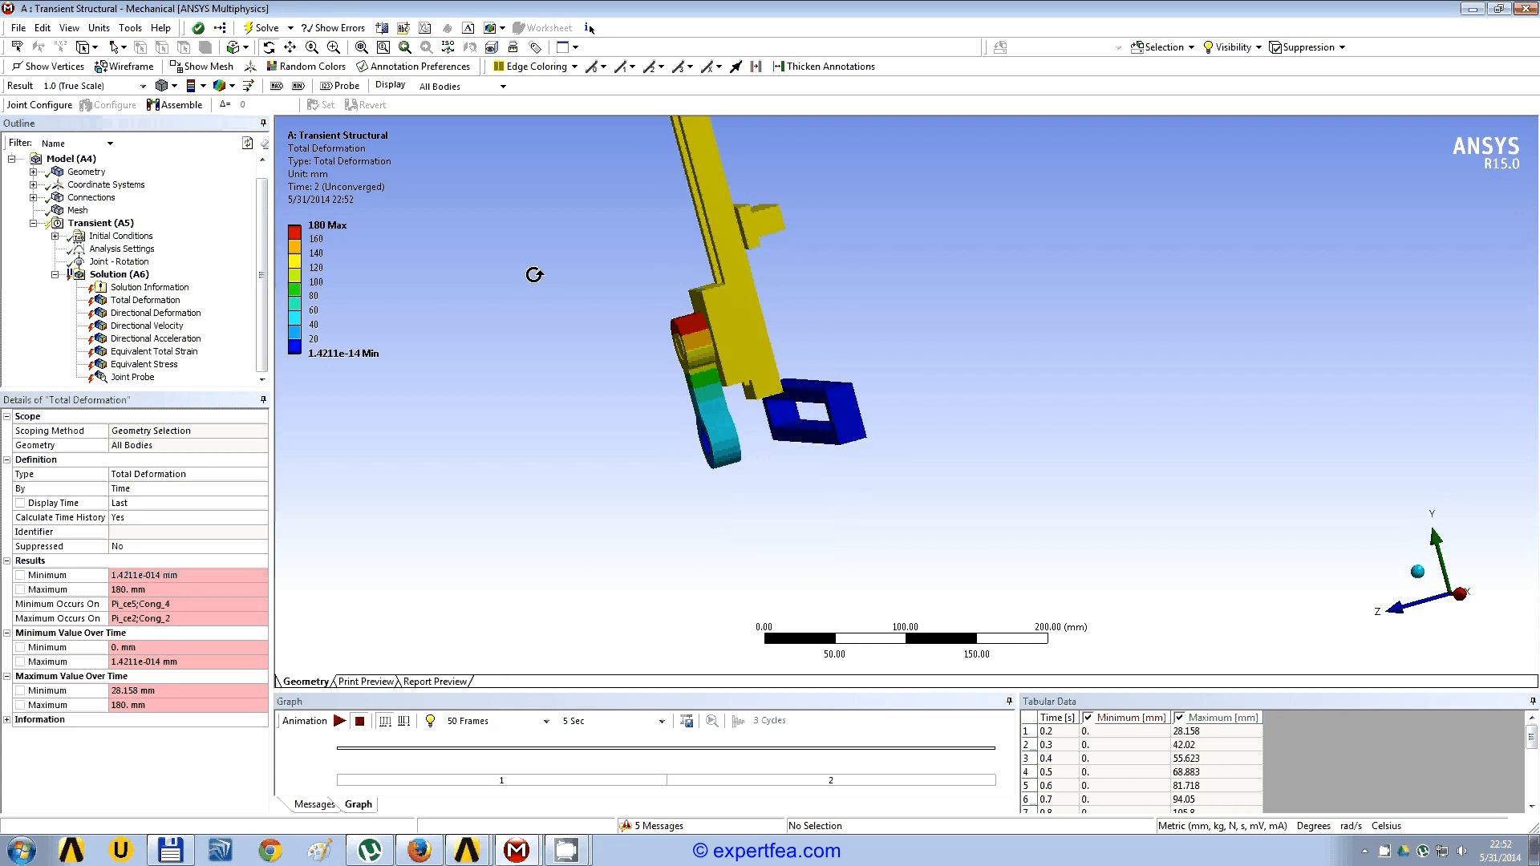
{"action": "left_click_drag", "start_coordinate": [534, 275], "coordinate": [780, 480]}
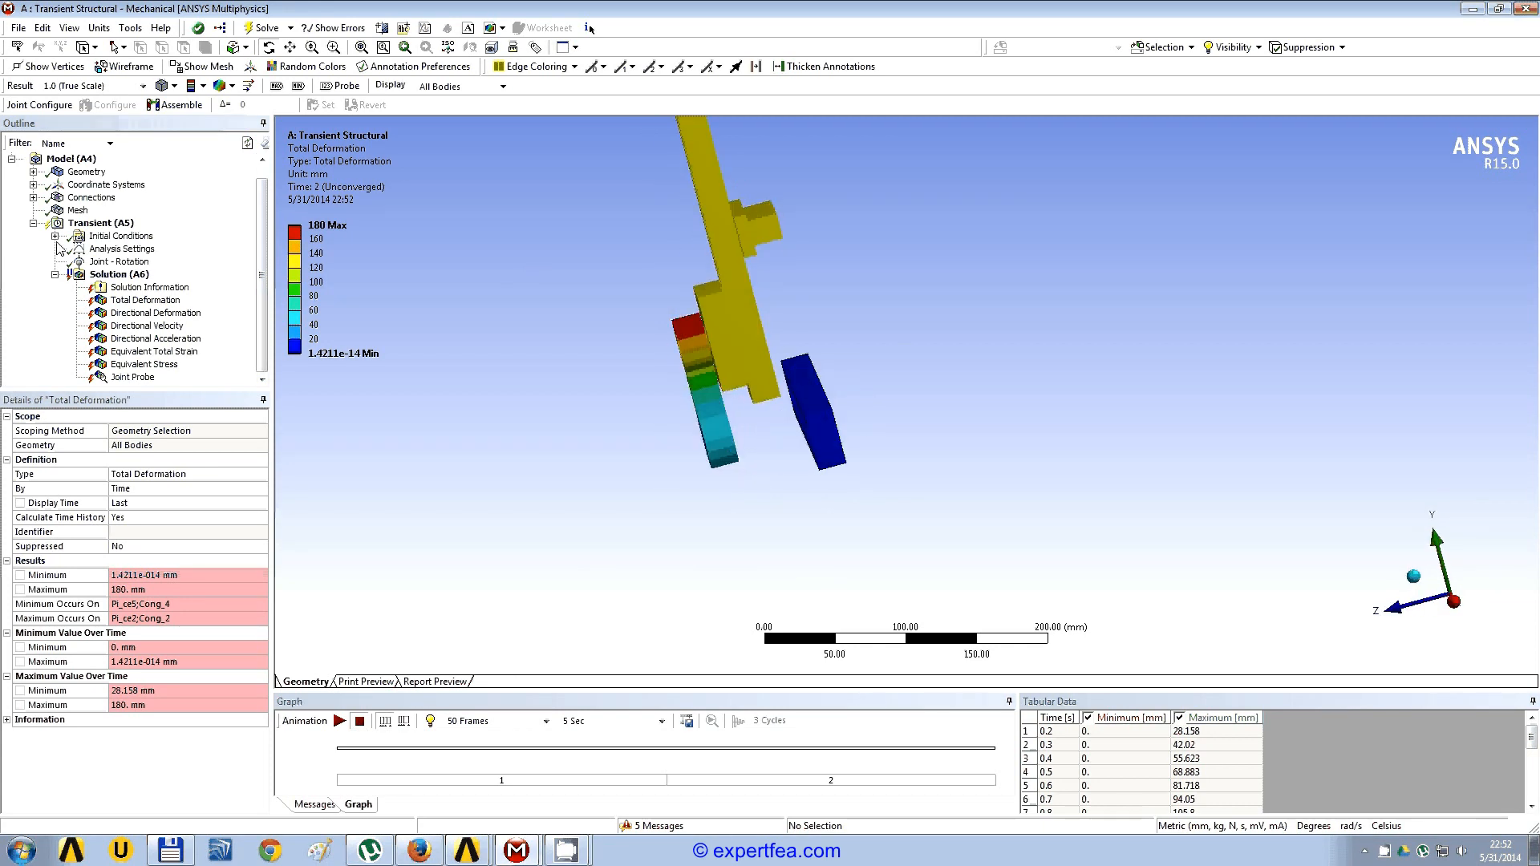
Step: Inspect the translational joint between Pi_ce4 and Pi_ce5 and the direction of its X axis
{"action": "left_click", "coordinate": [32, 198]}
{"action": "left_click", "coordinate": [190, 275]}
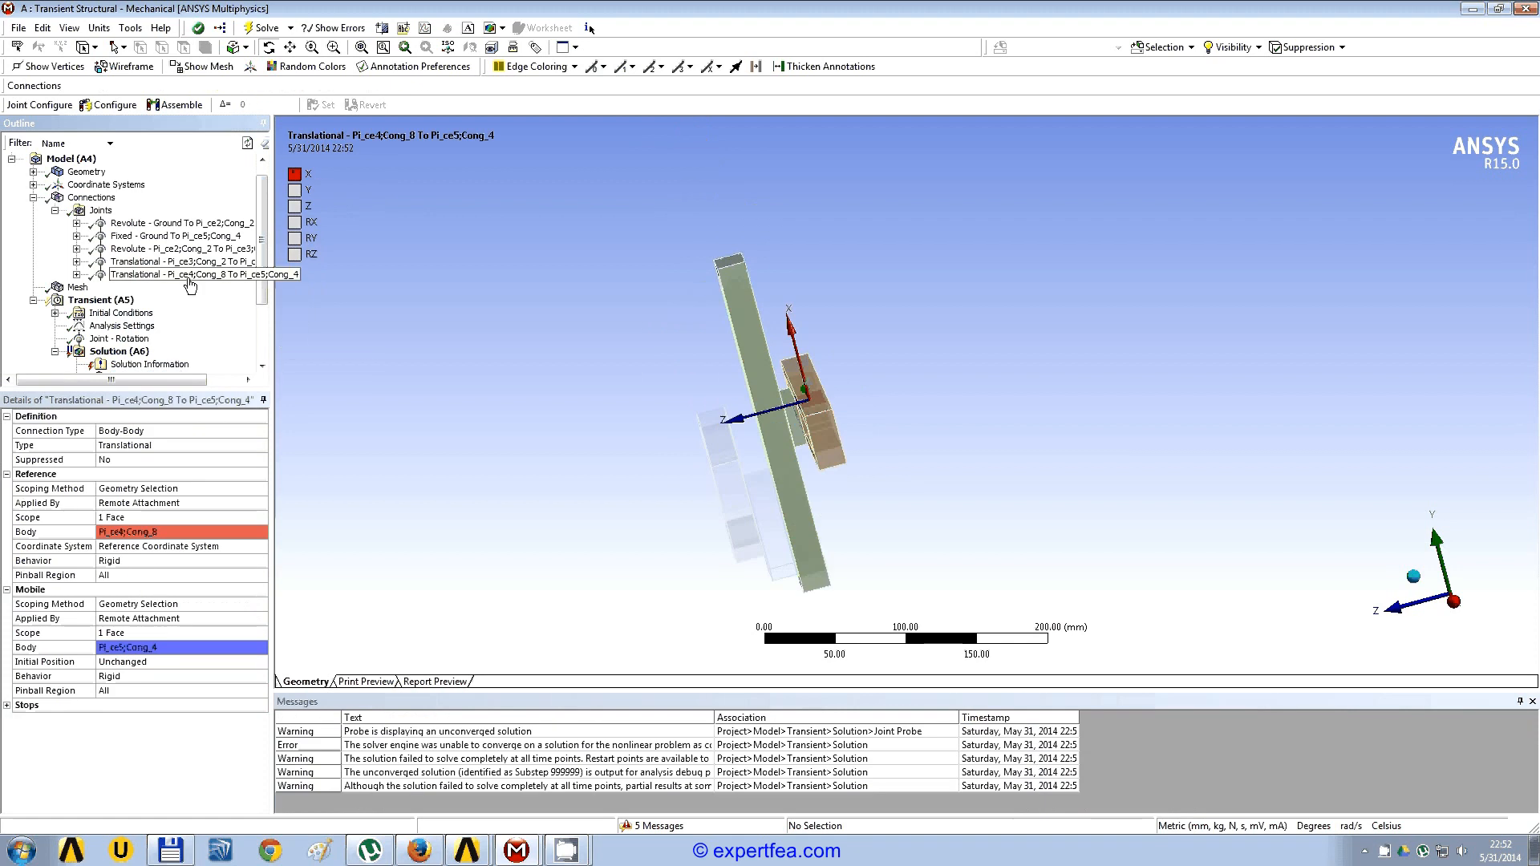
{"action": "middle_click_drag", "start_coordinate": [699, 397], "coordinate": [631, 413]}
{"action": "scroll", "coordinate": [846, 361], "scroll_direction": "up", "scroll_amount": 1}
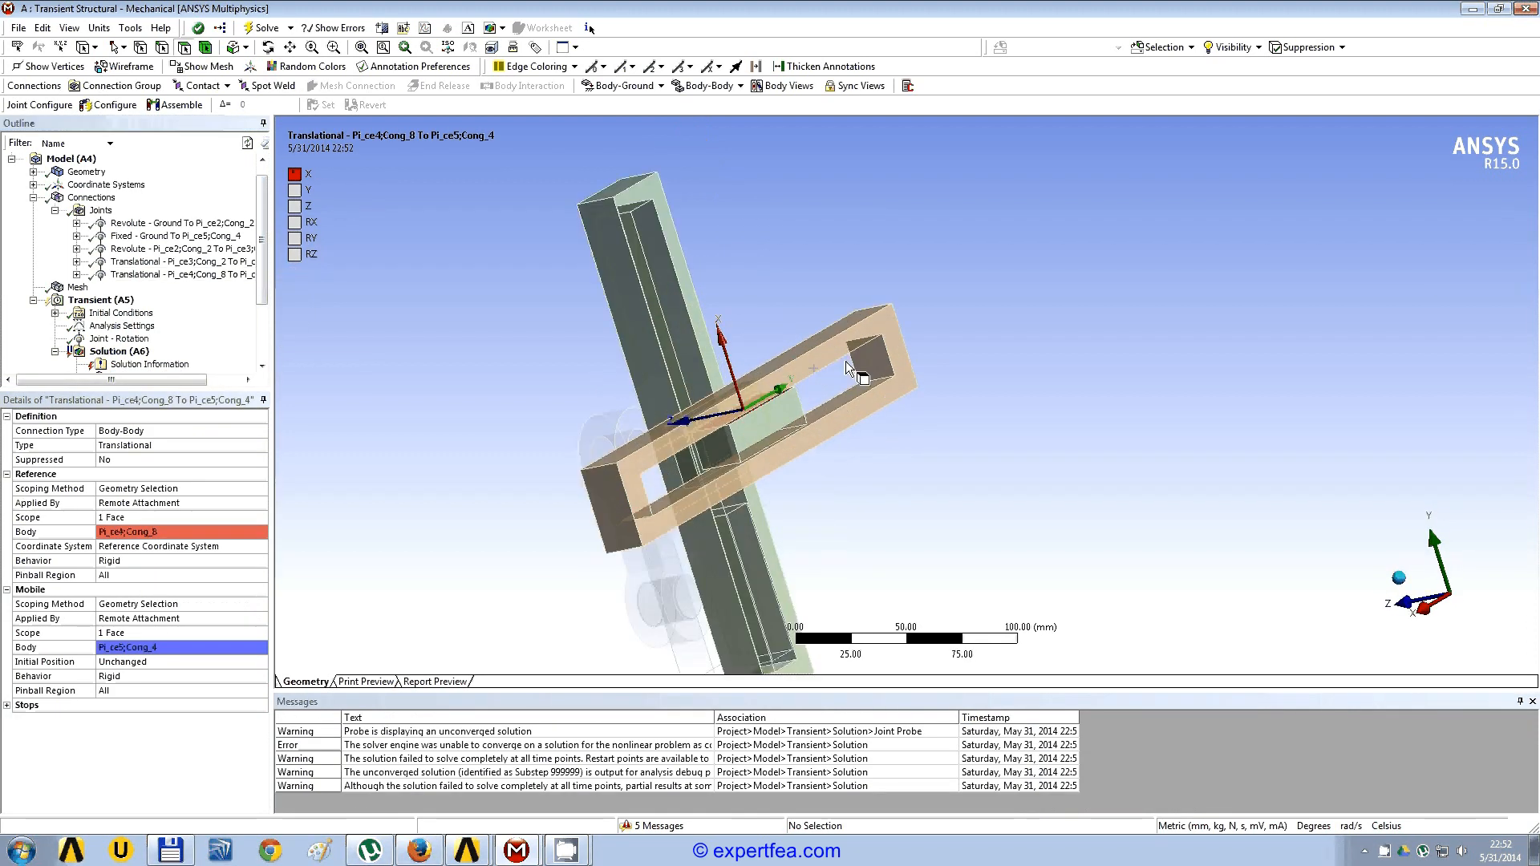
{"action": "scroll", "coordinate": [845, 361], "scroll_direction": "up", "scroll_amount": 3}
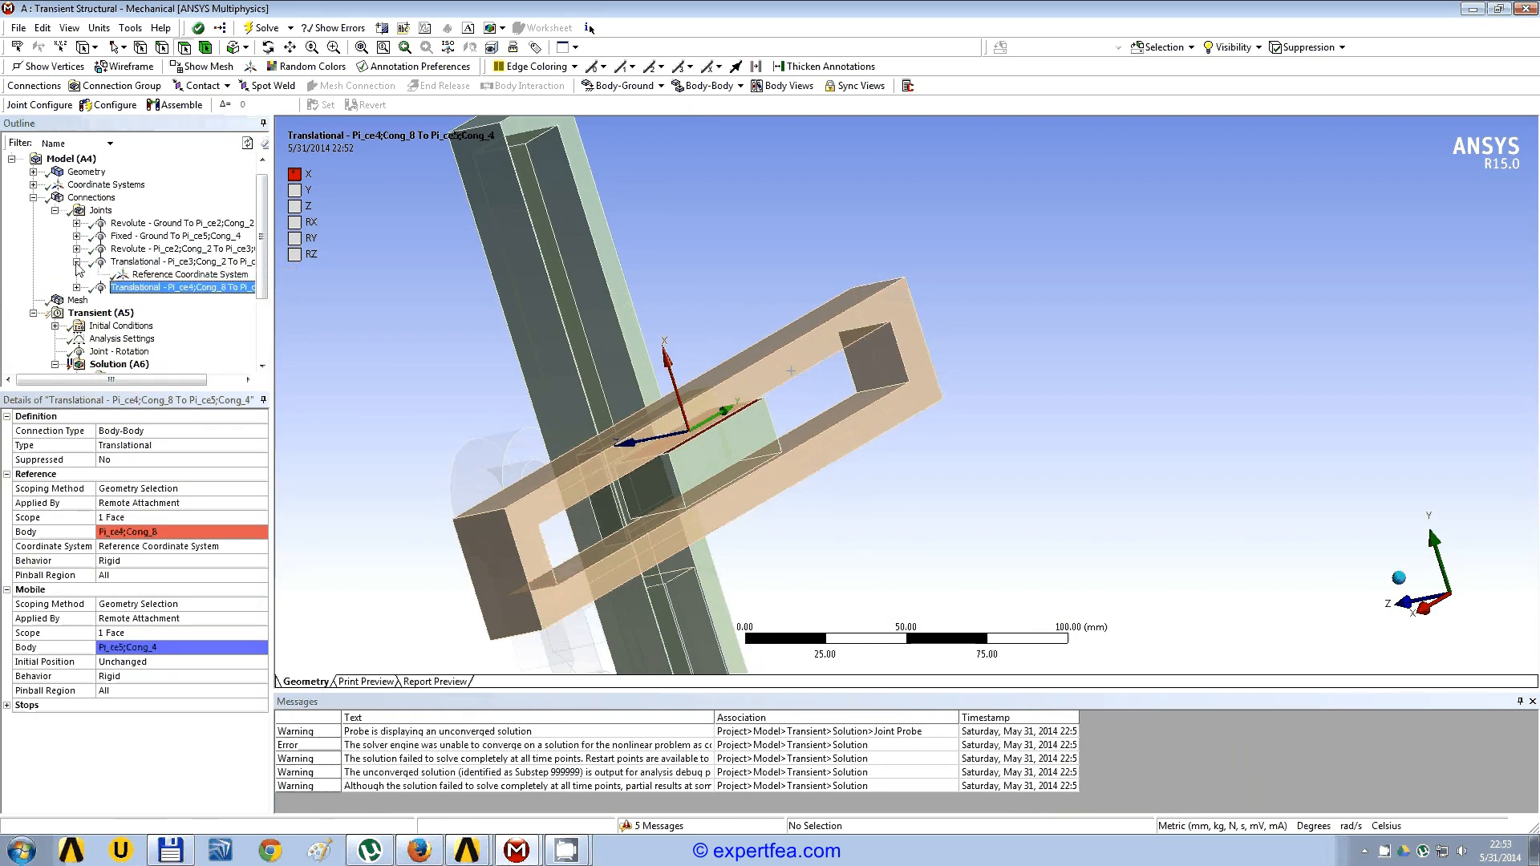
Step: Reveal the reference coordinate systems of both translational joints and inspect the axis directions of the Pi_ce3 to Pi_ce4 joint
{"action": "left_click", "coordinate": [76, 262]}
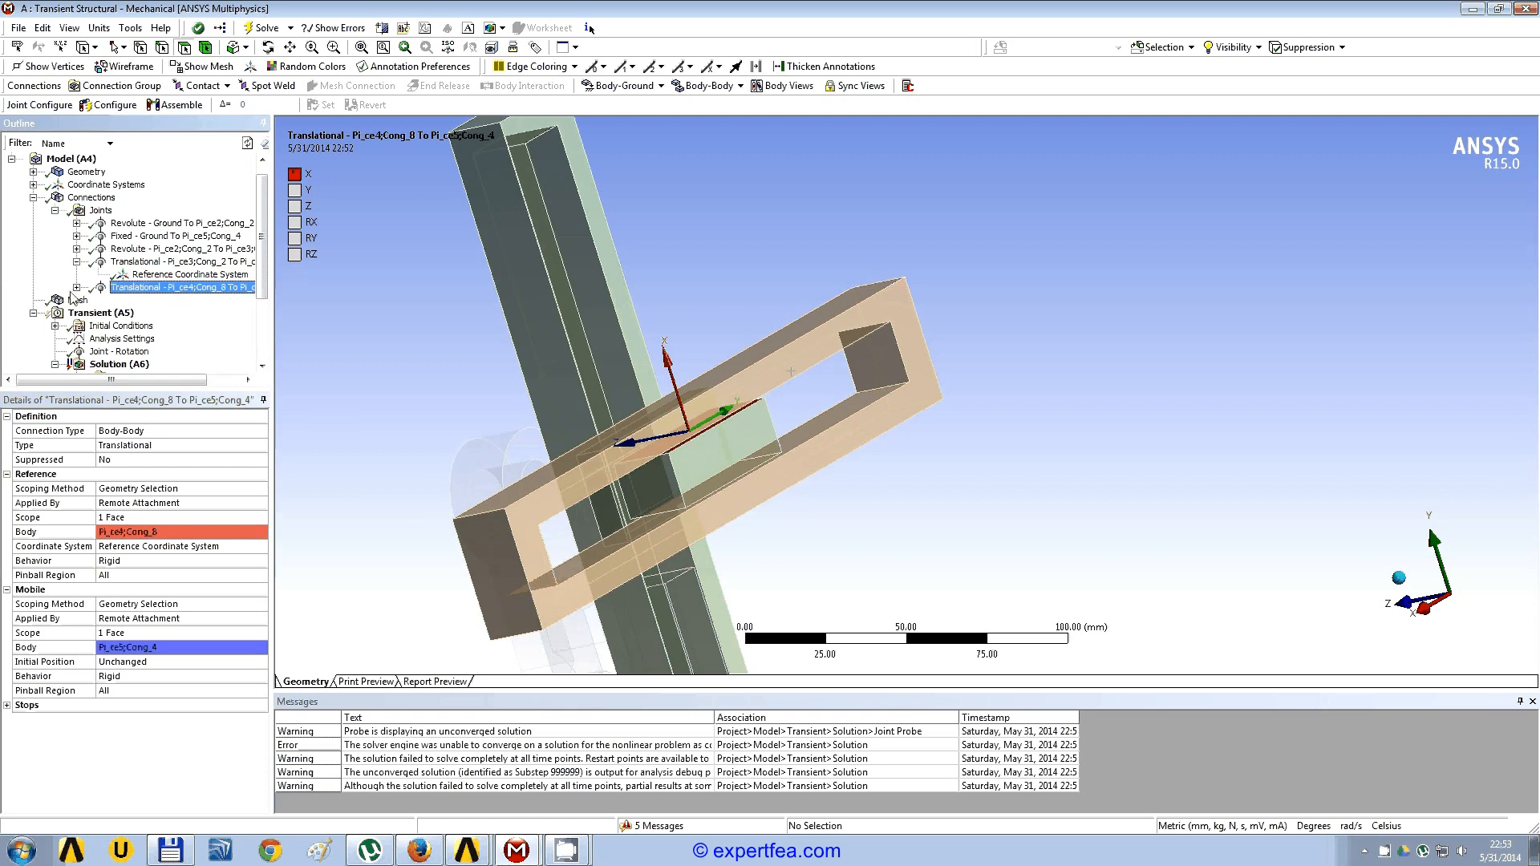
{"action": "left_click", "coordinate": [76, 287]}
{"action": "left_click", "coordinate": [178, 274]}
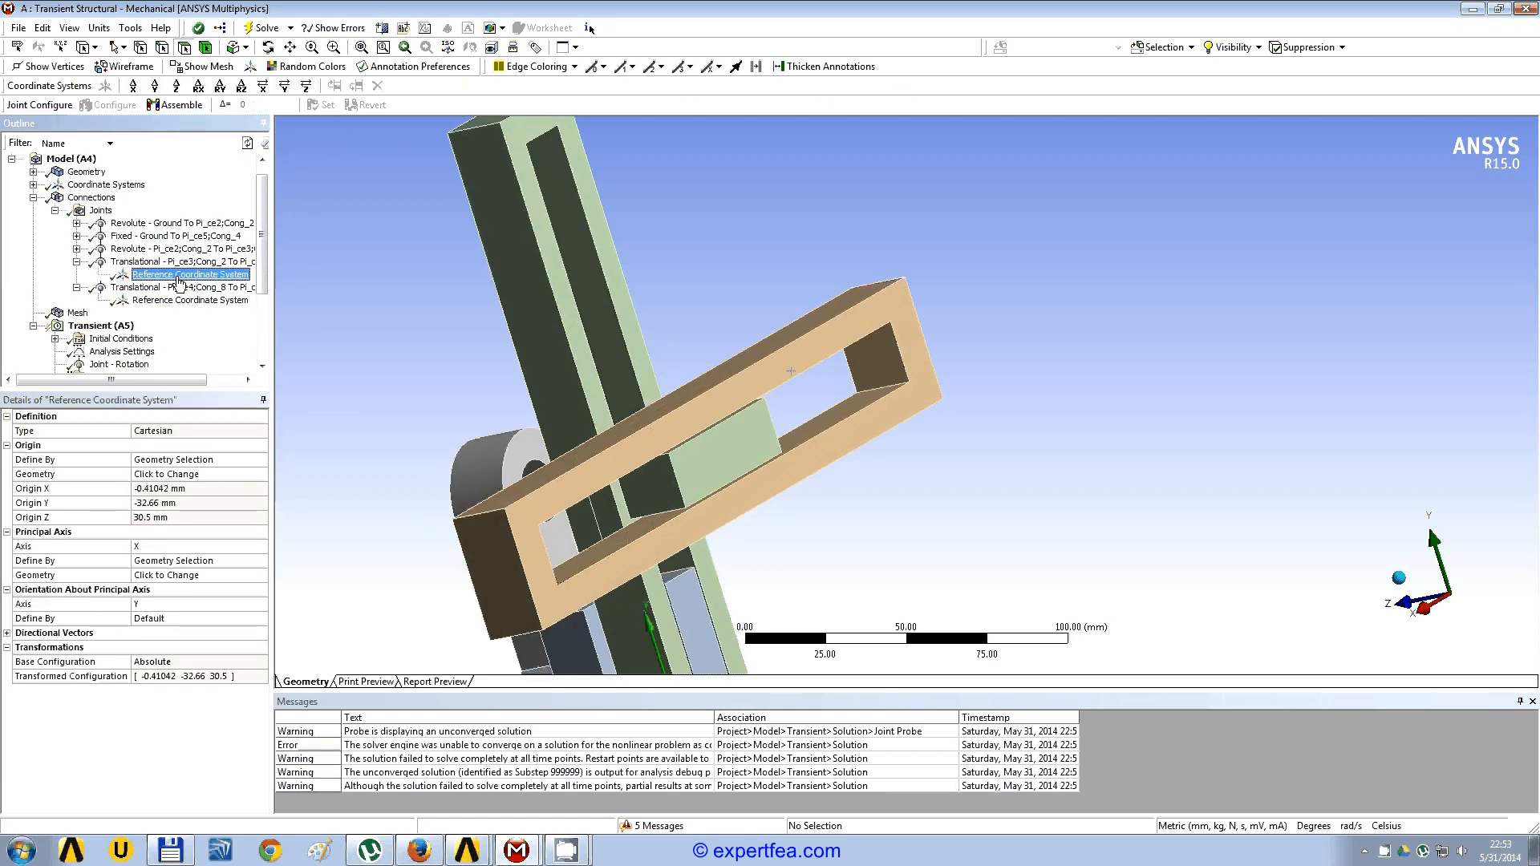
{"action": "left_click", "coordinate": [180, 262]}
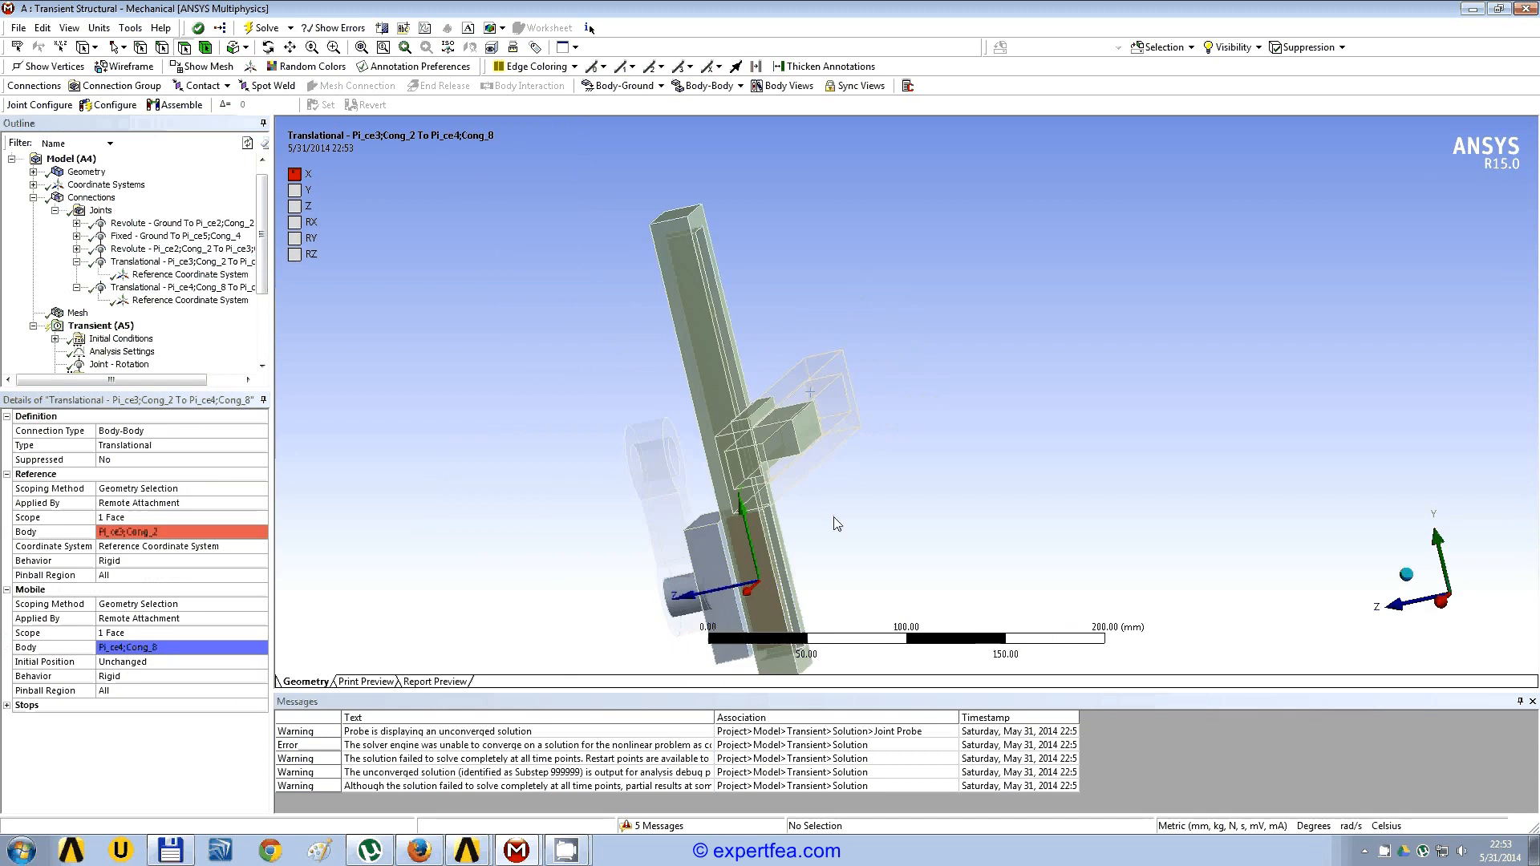
{"action": "middle_click_drag", "start_coordinate": [836, 524], "coordinate": [857, 386]}
{"action": "scroll", "coordinate": [714, 453], "scroll_direction": "up", "scroll_amount": 2}
{"action": "scroll", "coordinate": [857, 387], "scroll_direction": "up", "scroll_amount": 1}
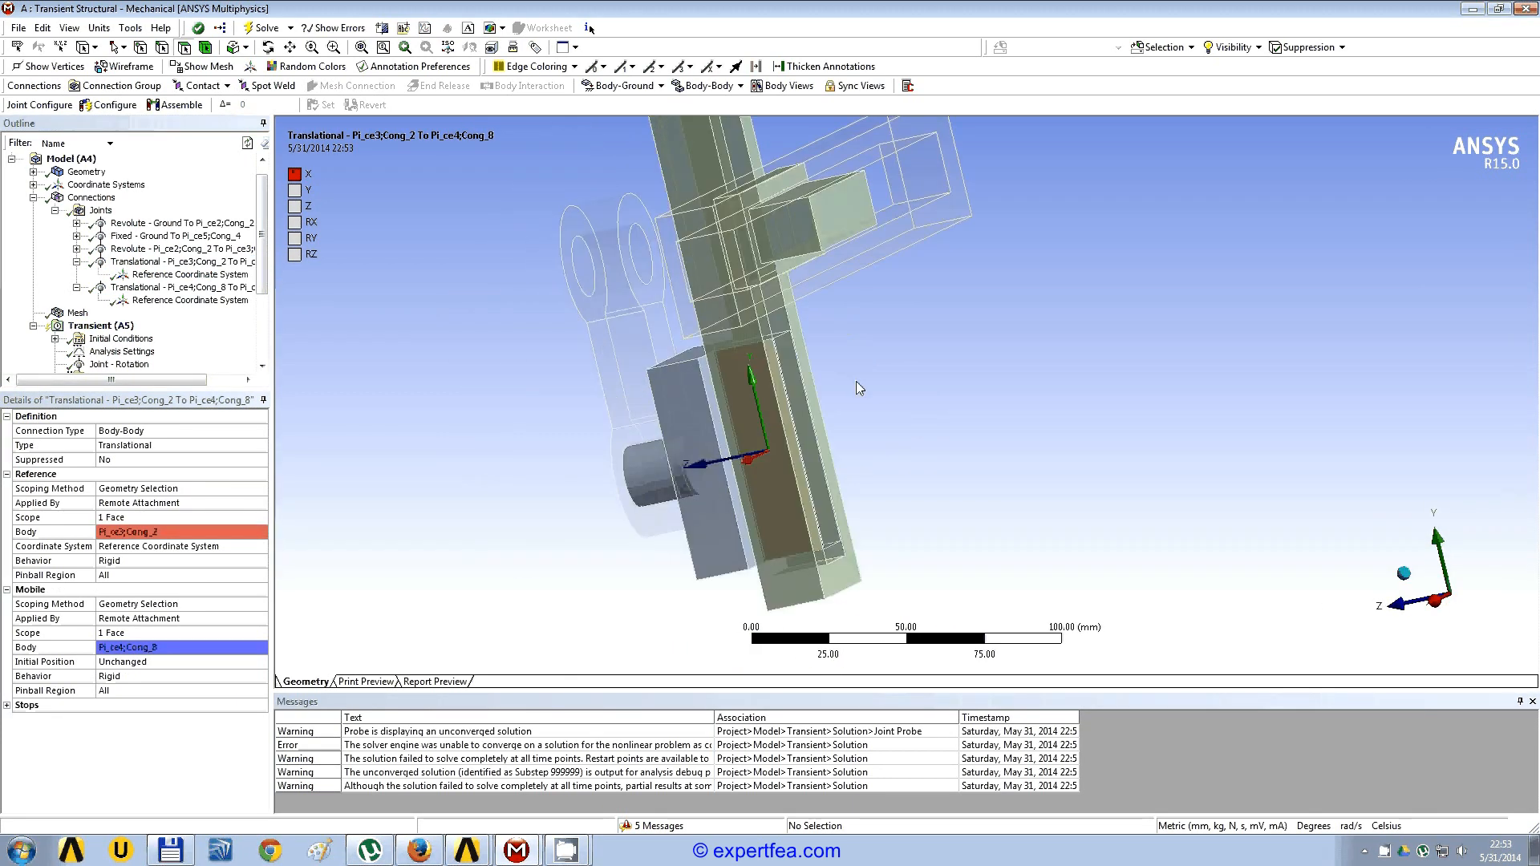
{"action": "scroll", "coordinate": [855, 382], "scroll_direction": "up", "scroll_amount": 1}
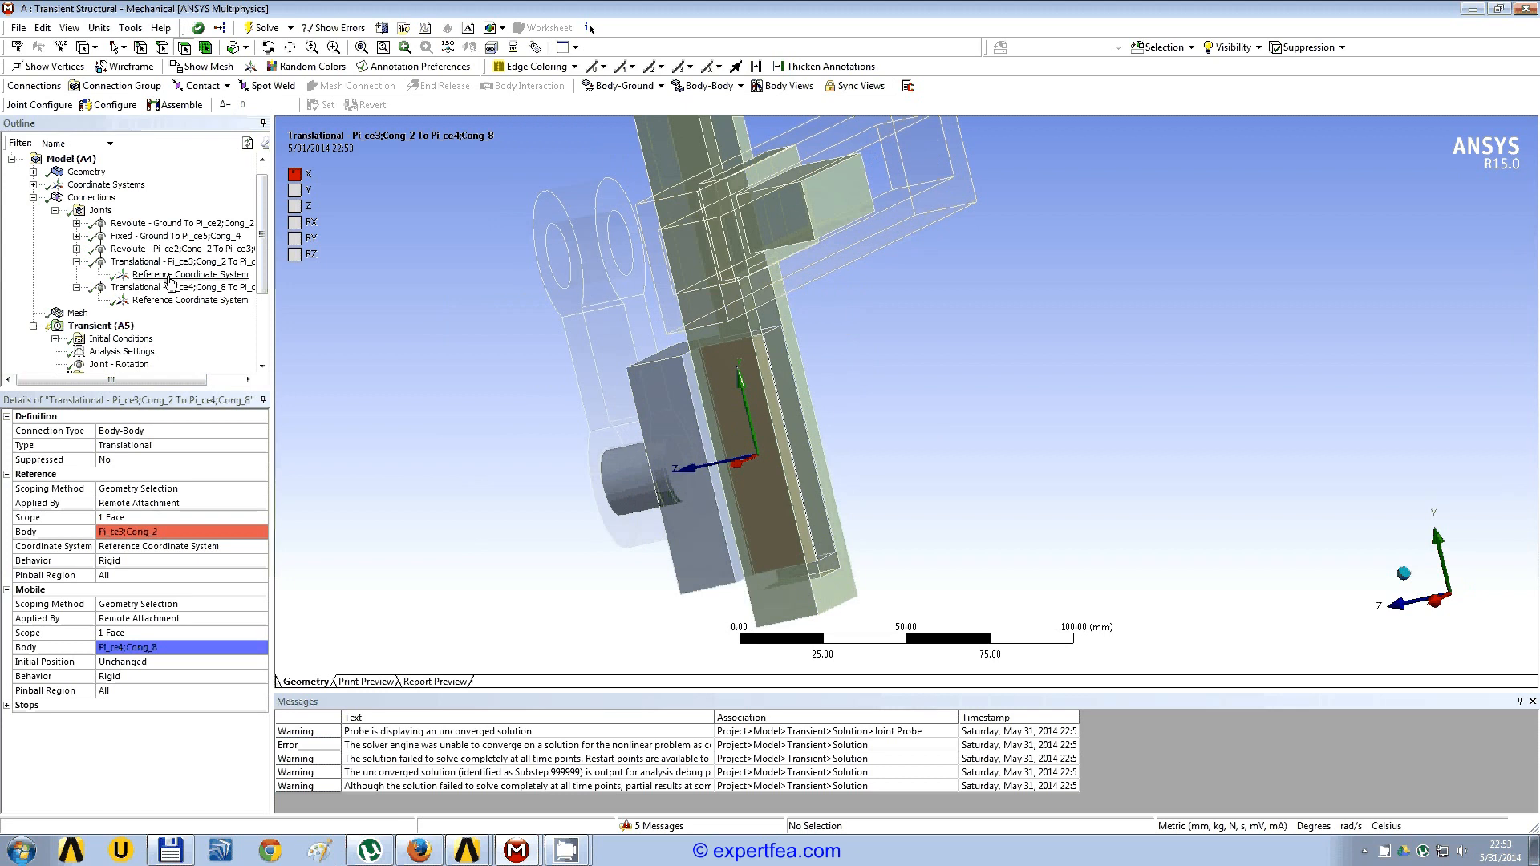
{"action": "middle_click_drag", "start_coordinate": [845, 387], "coordinate": [693, 470]}
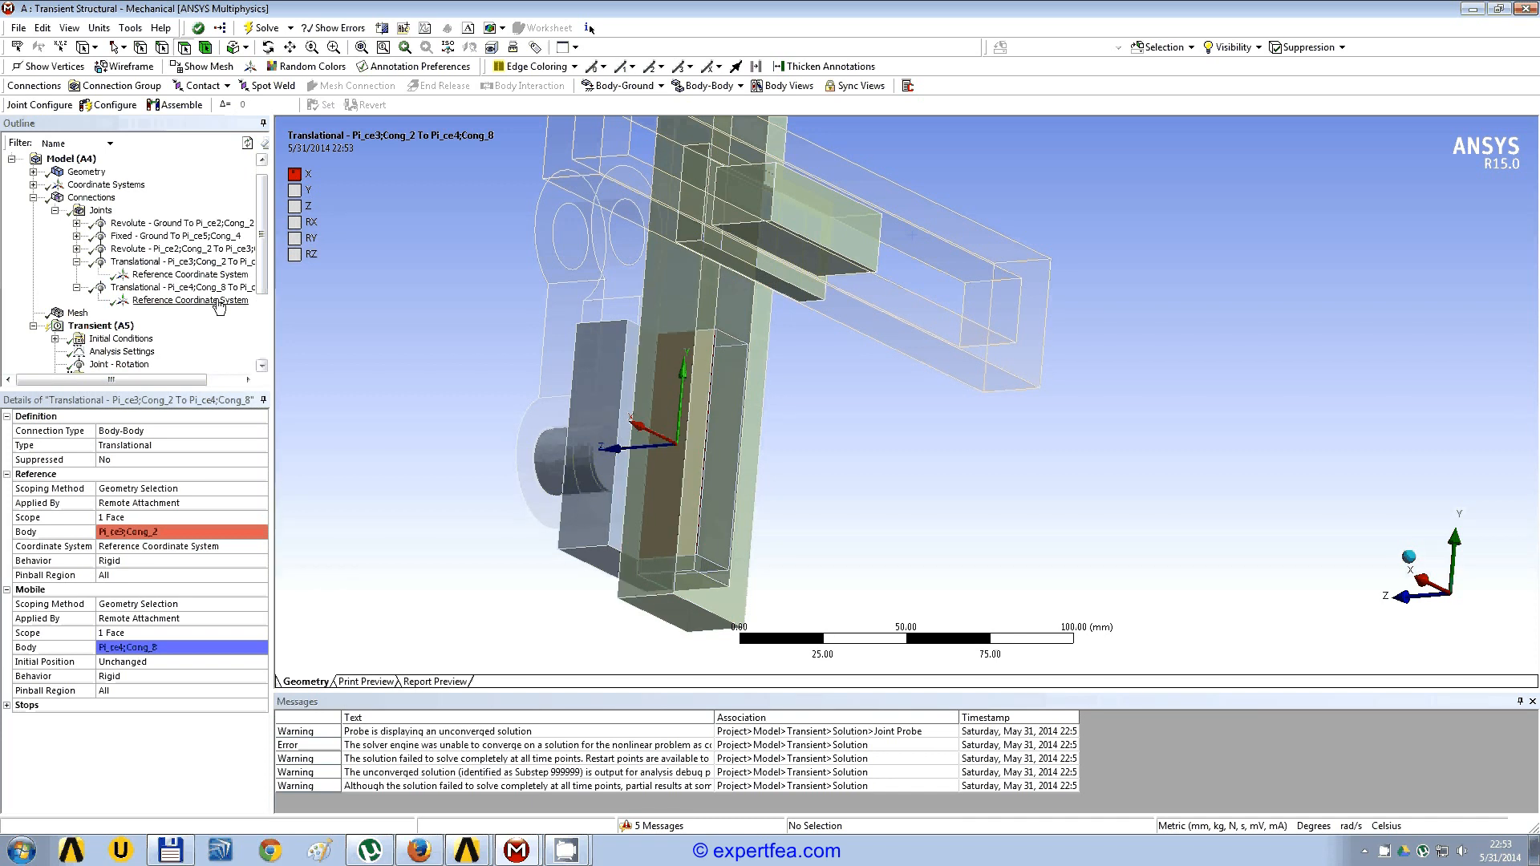
Step: Define the principal X axis of the Pi_ce3 to Pi_ce4 joint's reference coordinate system by the Global Y Axis and review the joint
{"action": "left_click", "coordinate": [224, 276]}
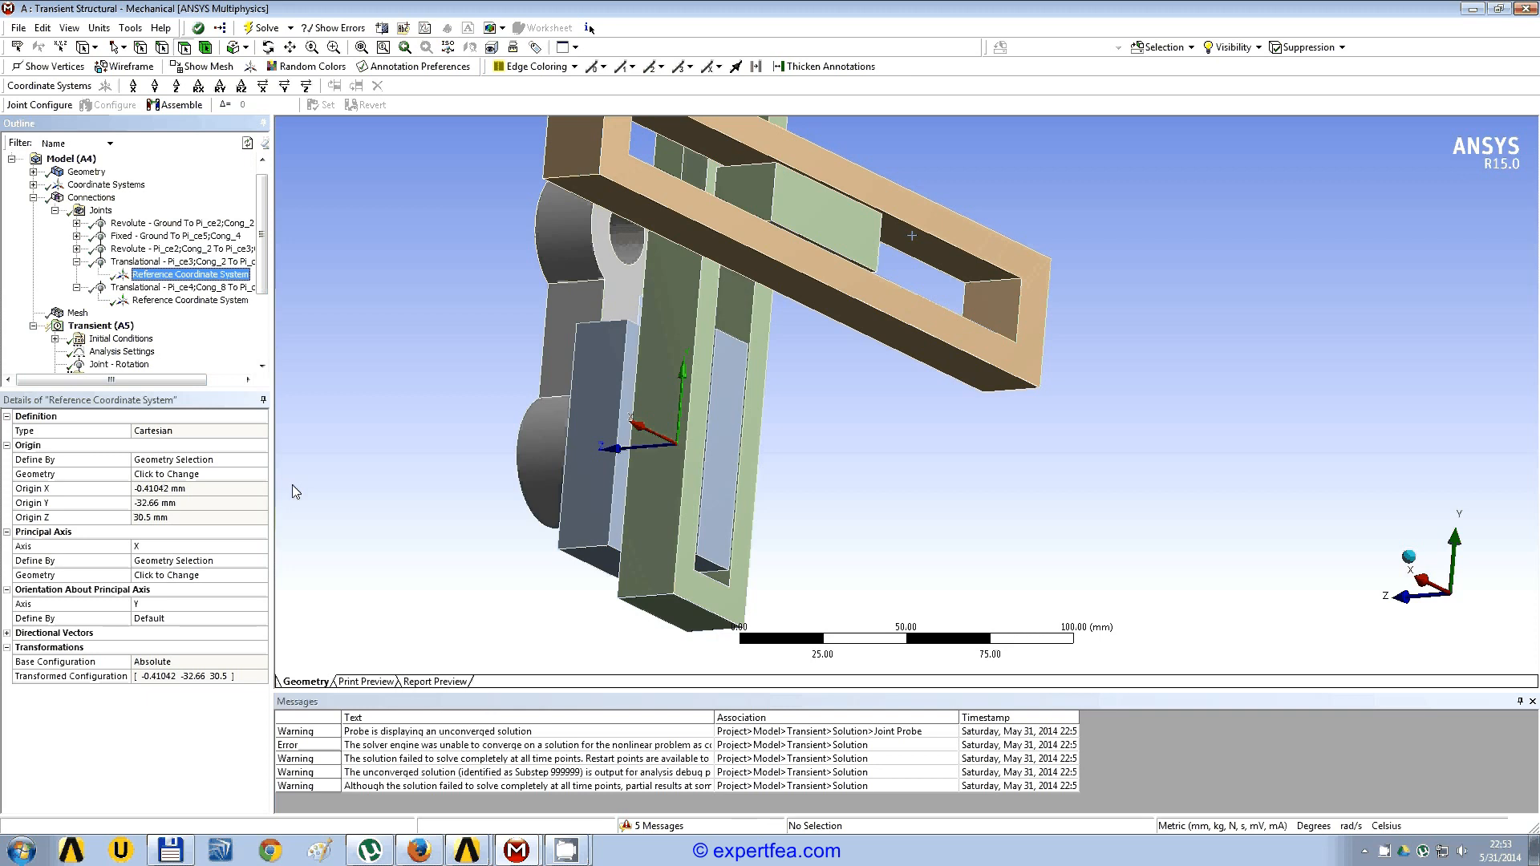
{"action": "left_click", "coordinate": [264, 563]}
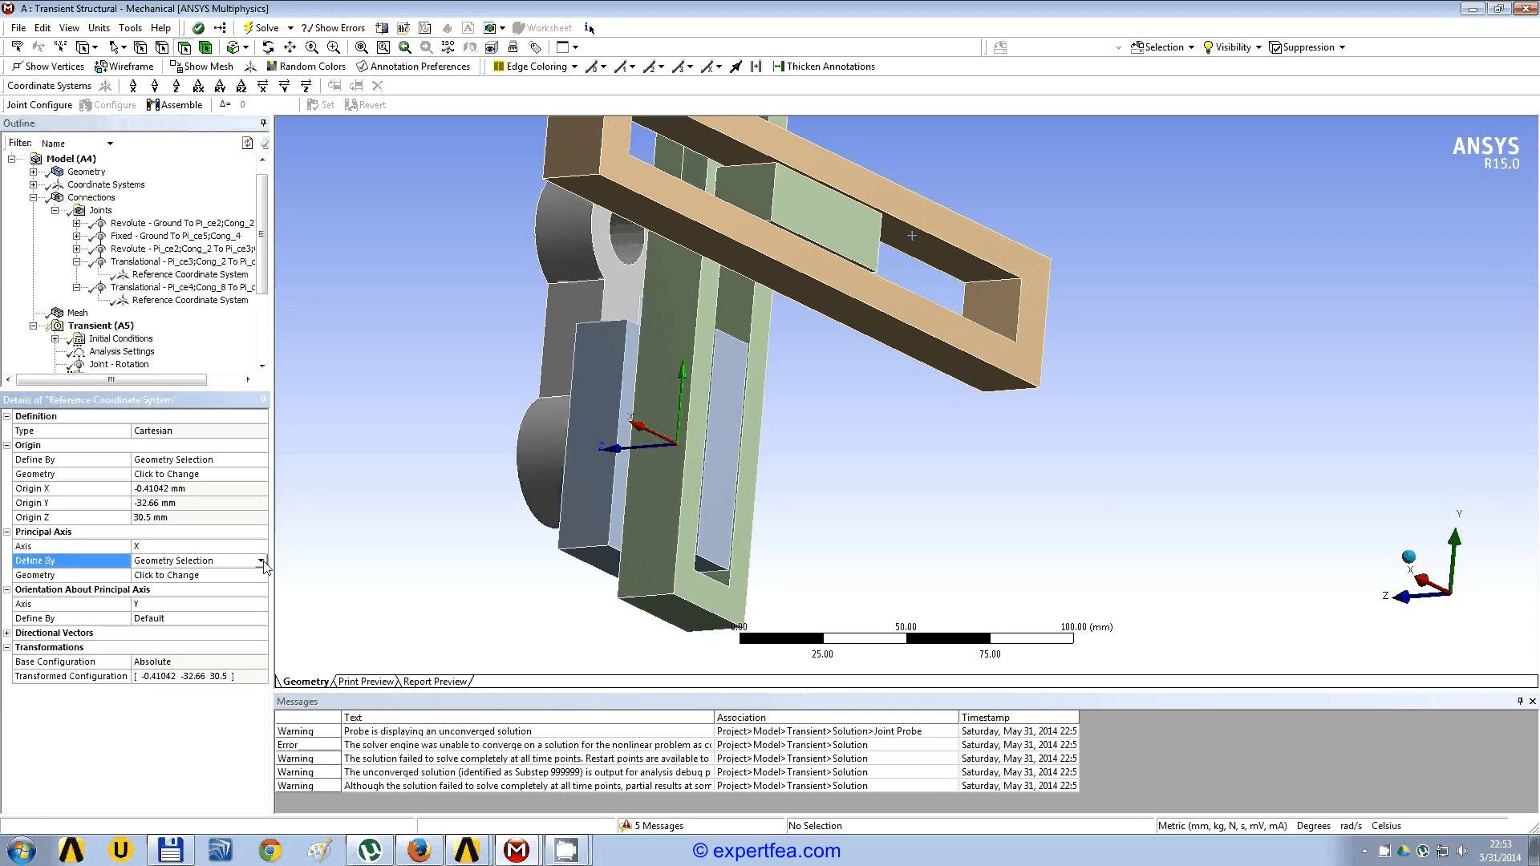
{"action": "left_click", "coordinate": [262, 562]}
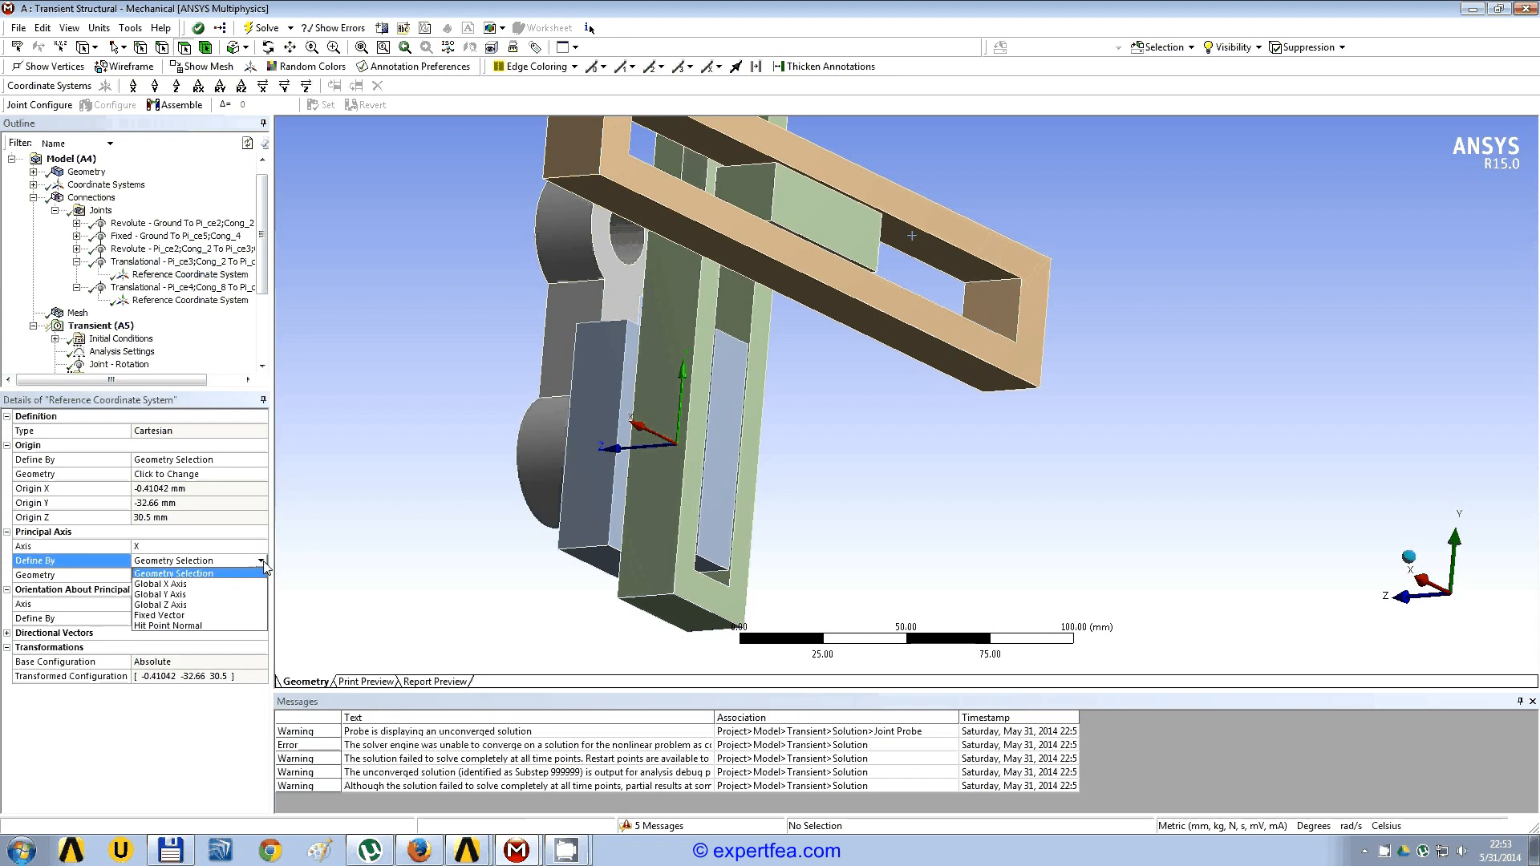
{"action": "left_click", "coordinate": [210, 594]}
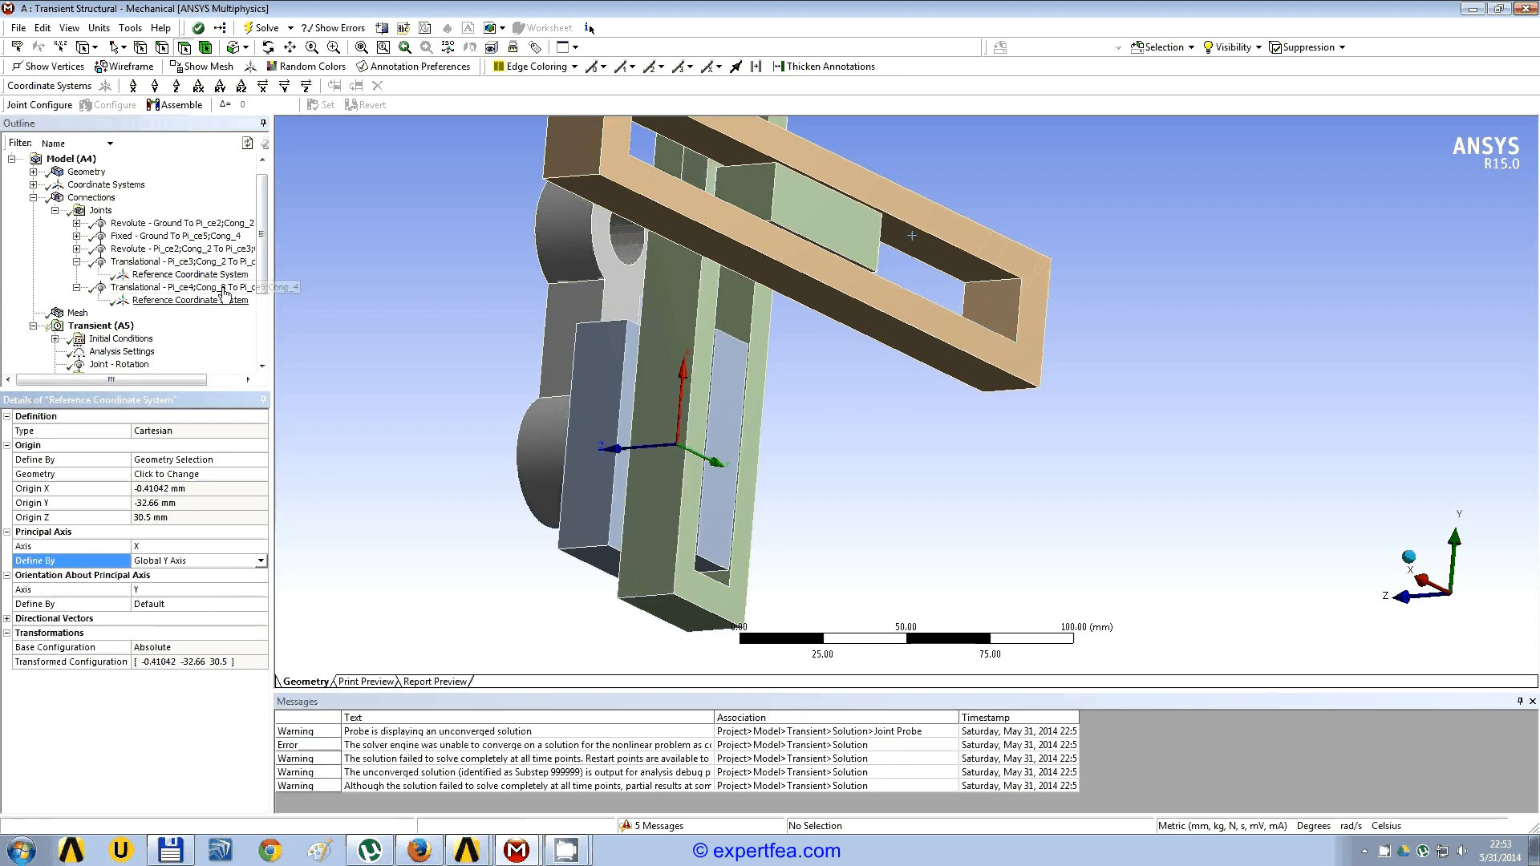
{"action": "left_click", "coordinate": [218, 262]}
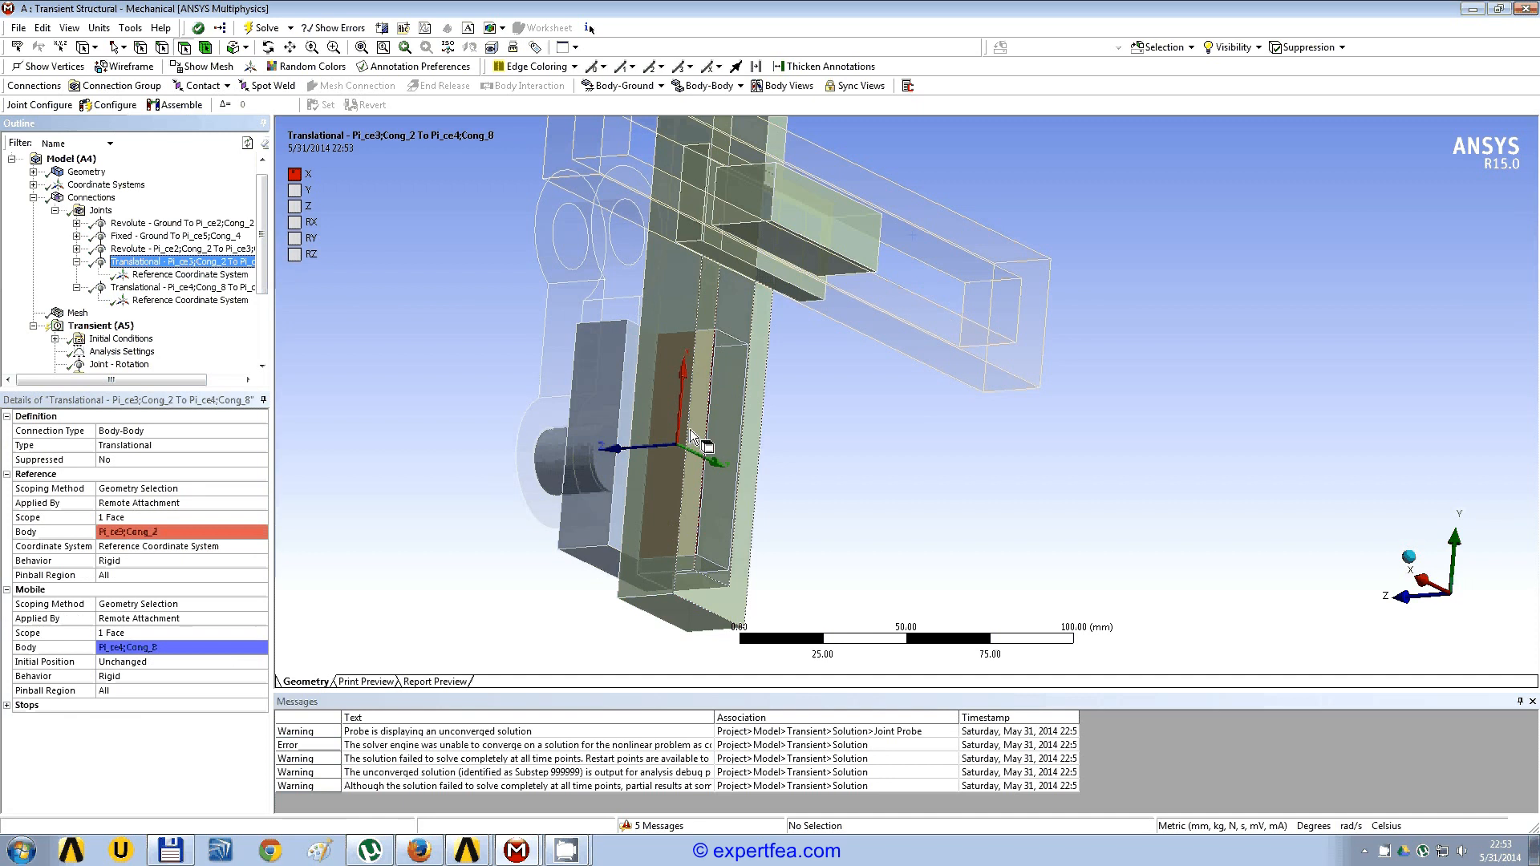
Step: Define the principal X axis of the Pi_ce4 to Pi_ce5 joint's reference coordinate system by the Global X Axis and inspect its orientation
{"action": "left_click", "coordinate": [195, 303]}
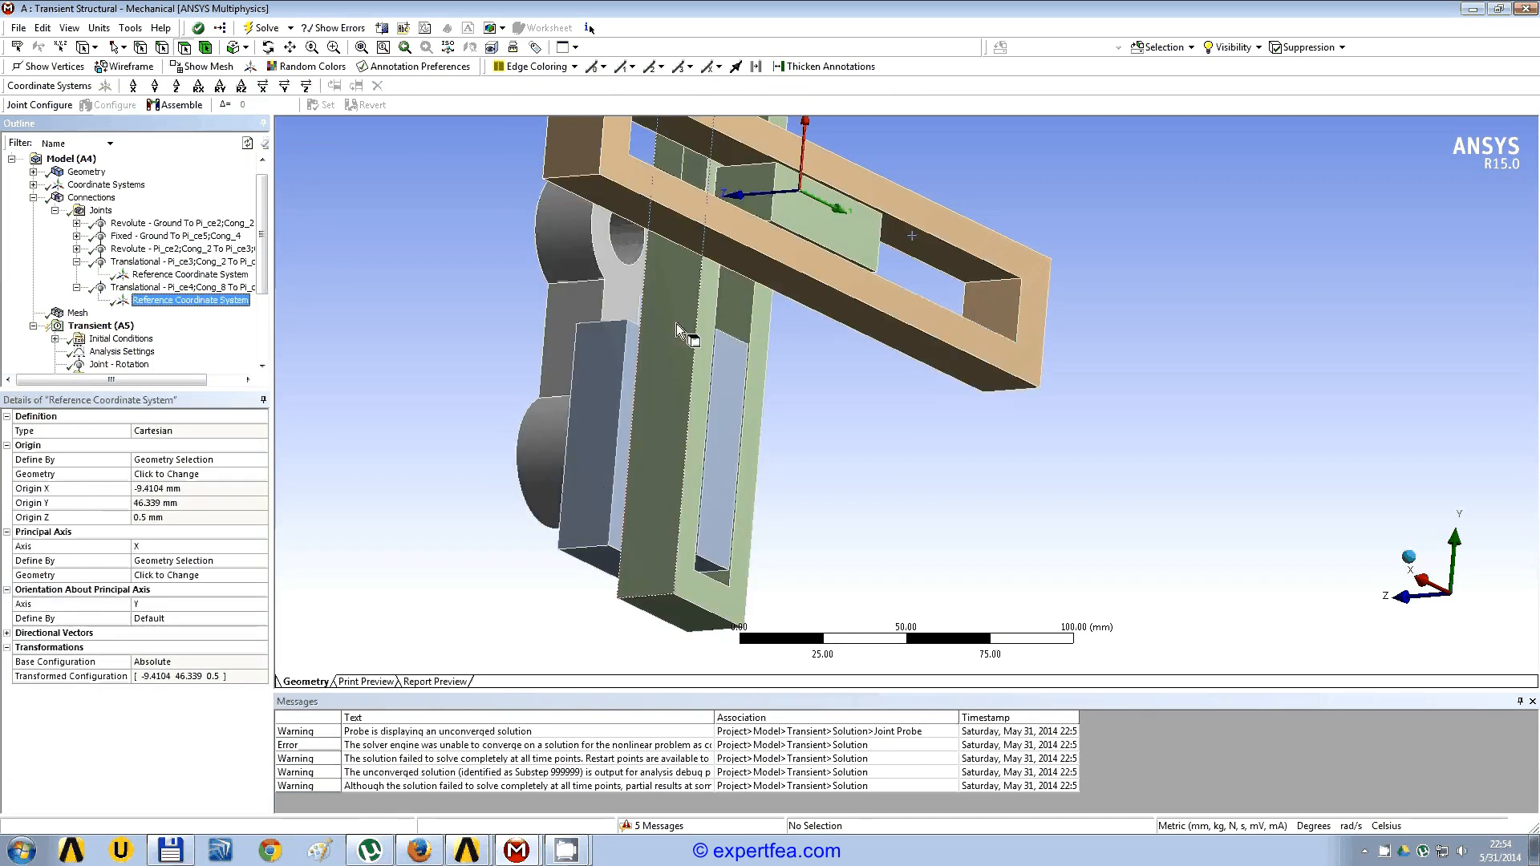
{"action": "middle_click_drag", "start_coordinate": [698, 288], "coordinate": [666, 378], "text": "ctrl"}
{"action": "scroll", "coordinate": [666, 378], "scroll_direction": "up", "scroll_amount": 3}
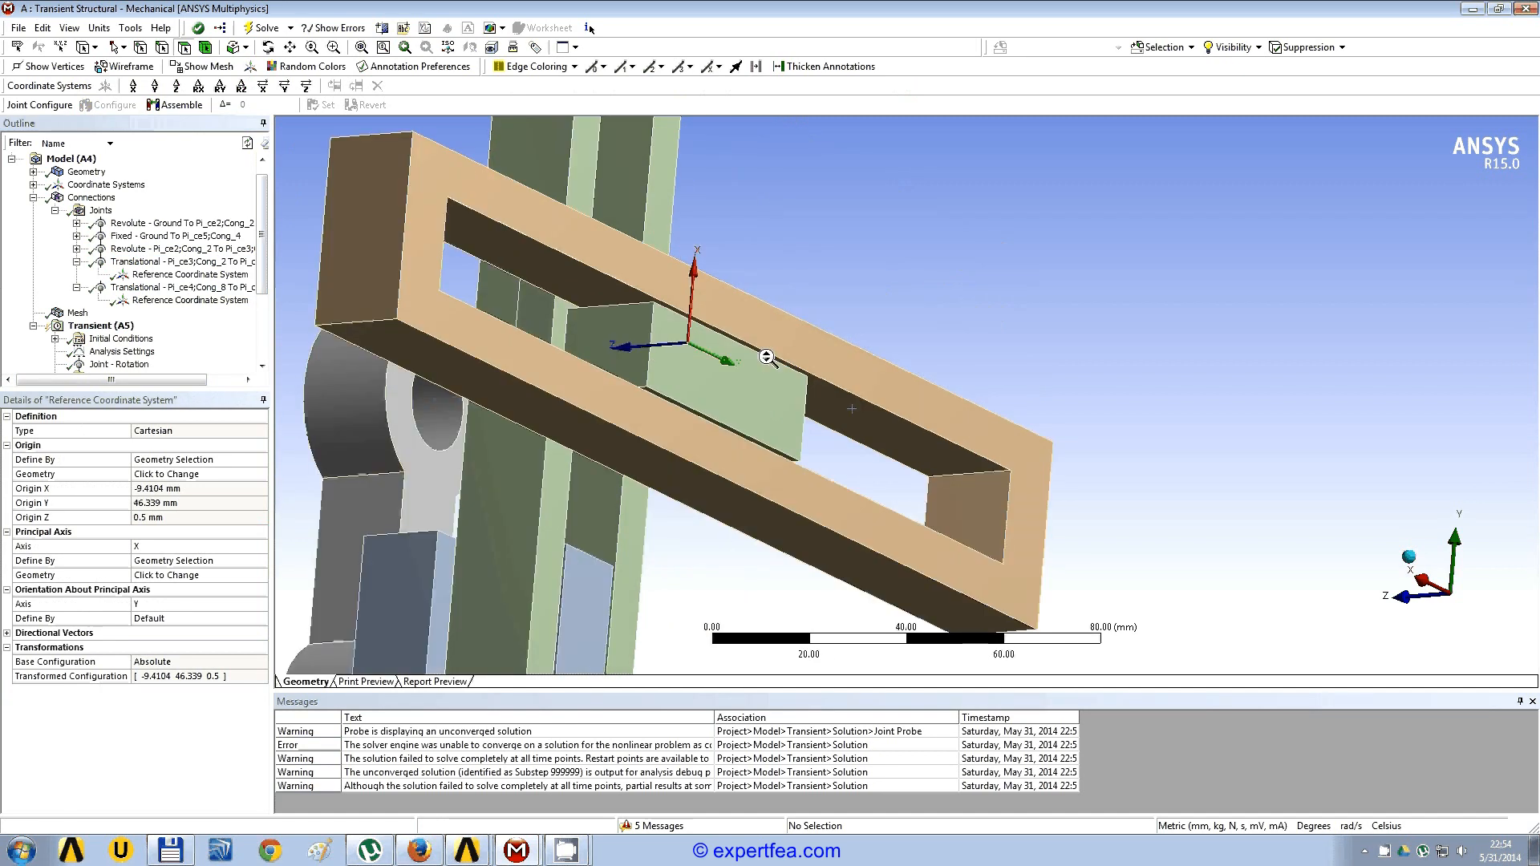
{"action": "middle_click_drag", "start_coordinate": [770, 353], "coordinate": [345, 310]}
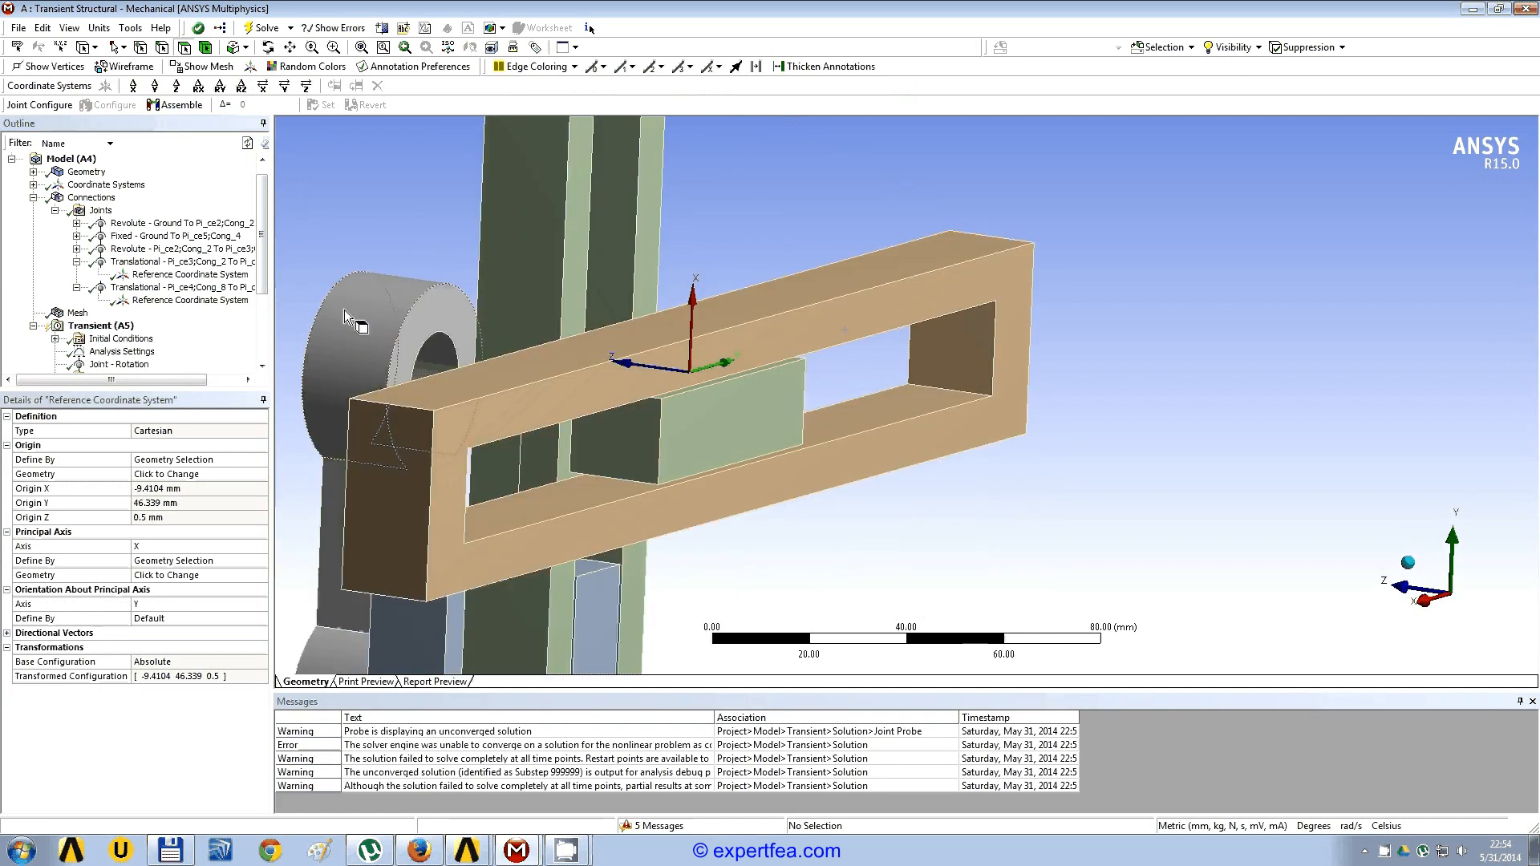
{"action": "left_click", "coordinate": [260, 564]}
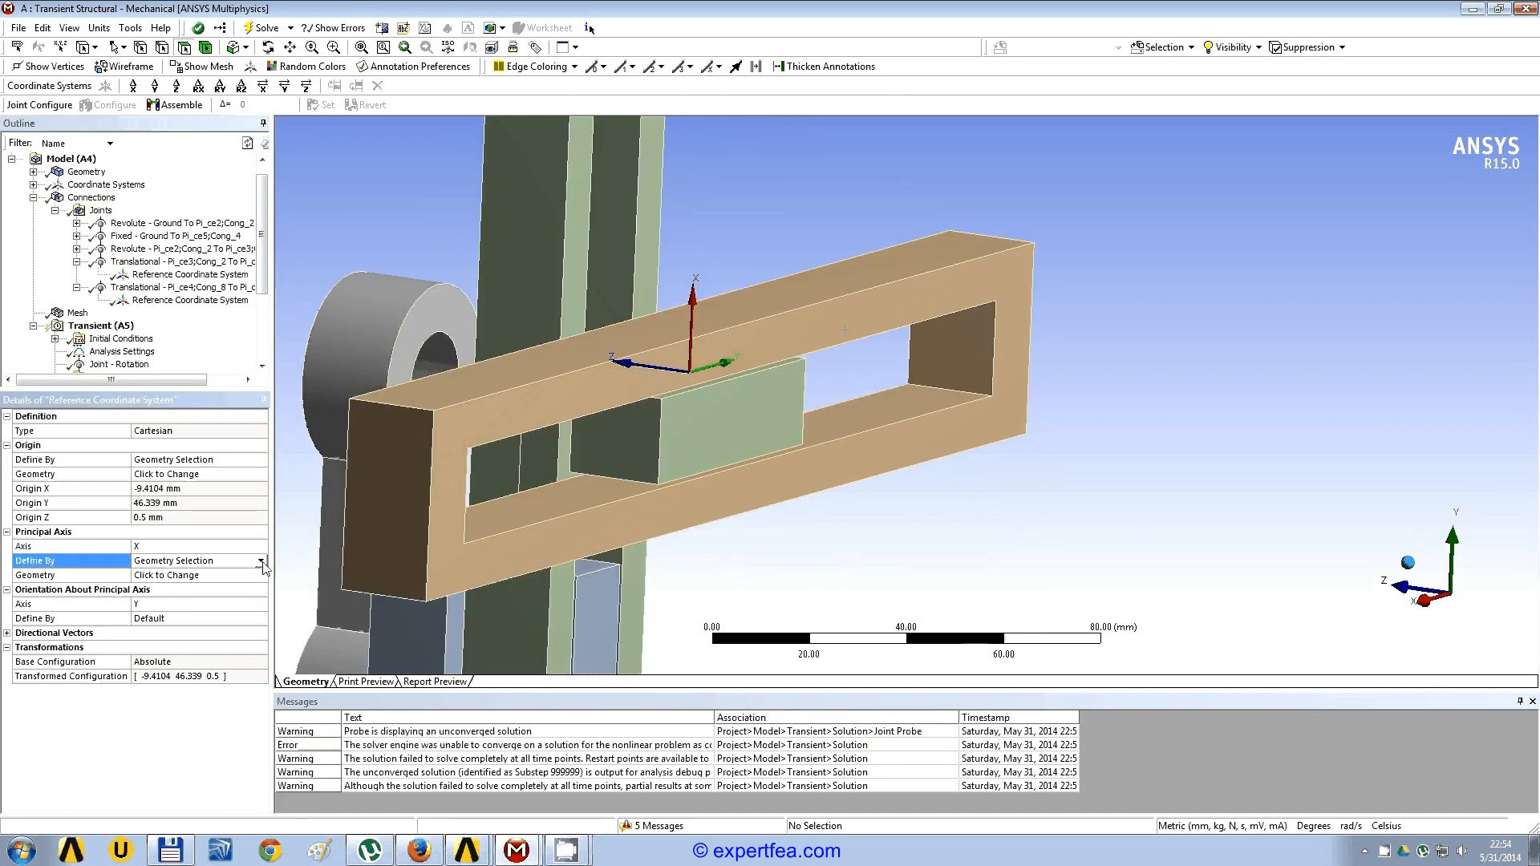
{"action": "middle_click_drag", "start_coordinate": [978, 477], "coordinate": [953, 516]}
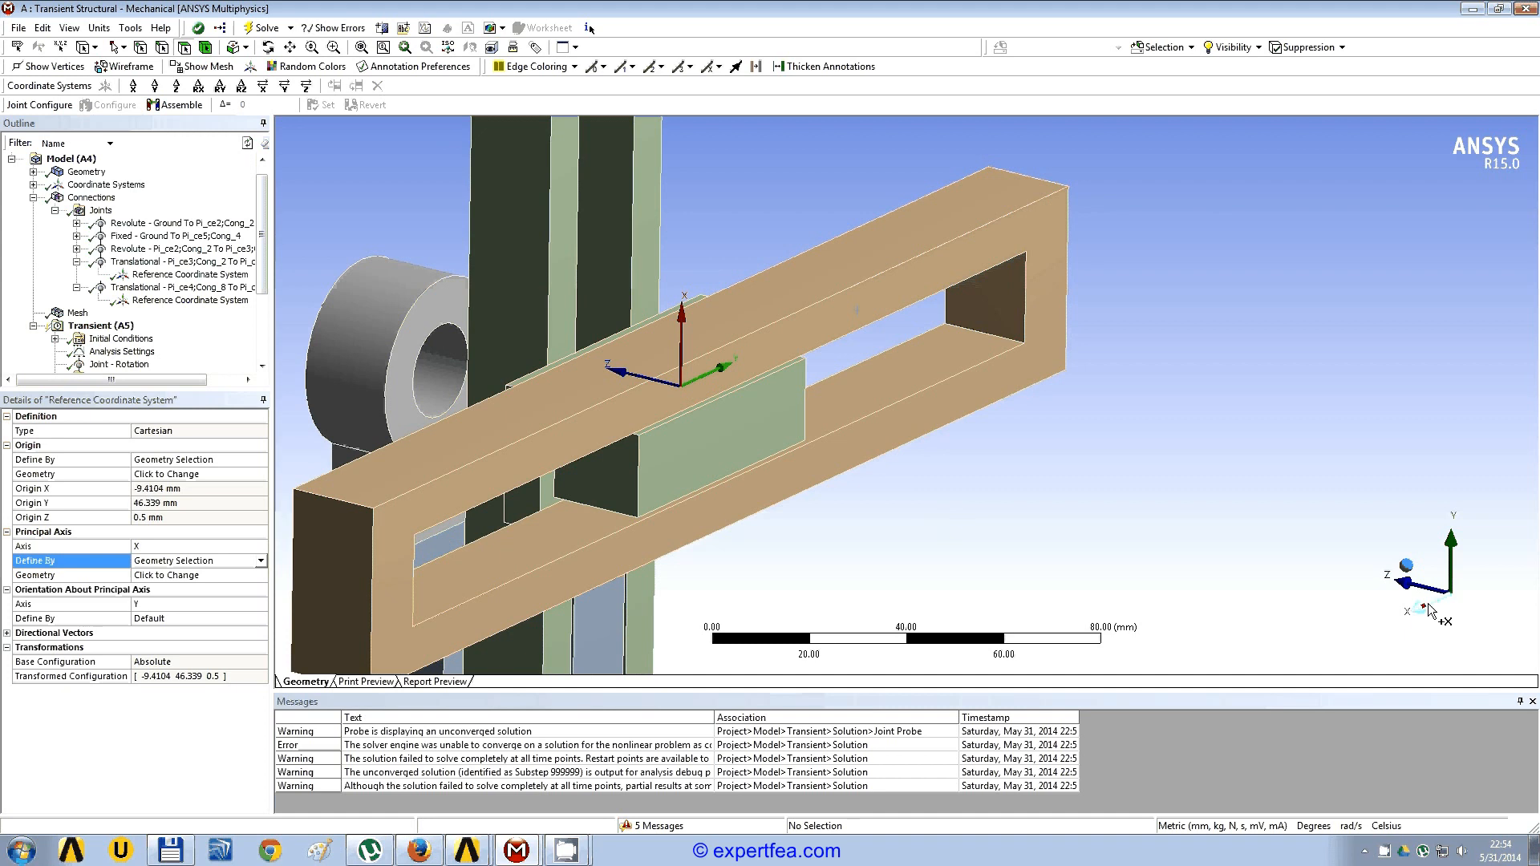
{"action": "left_click", "coordinate": [261, 561]}
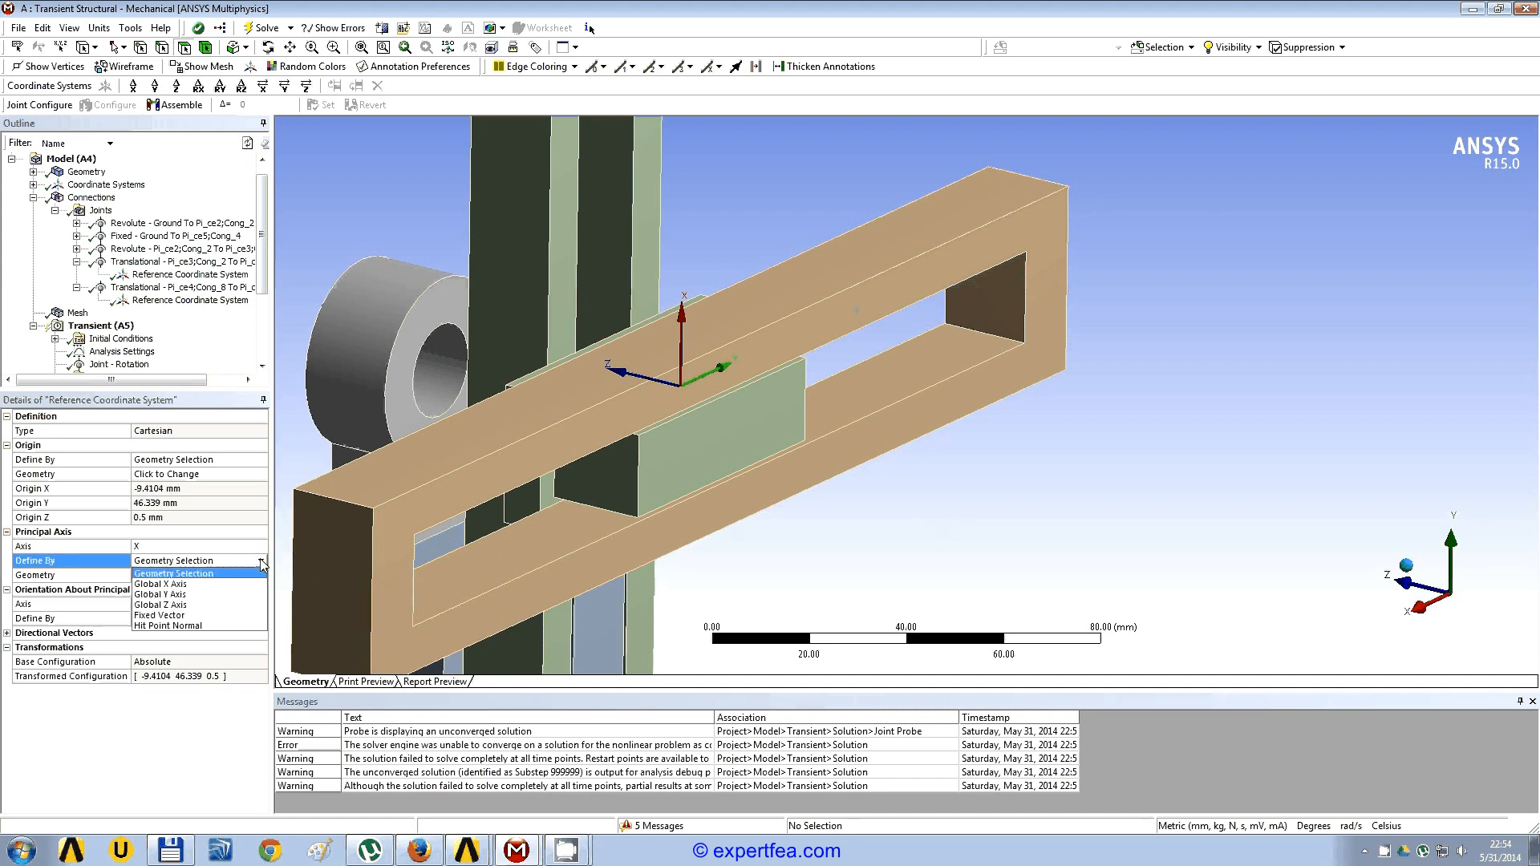
{"action": "left_click", "coordinate": [200, 584]}
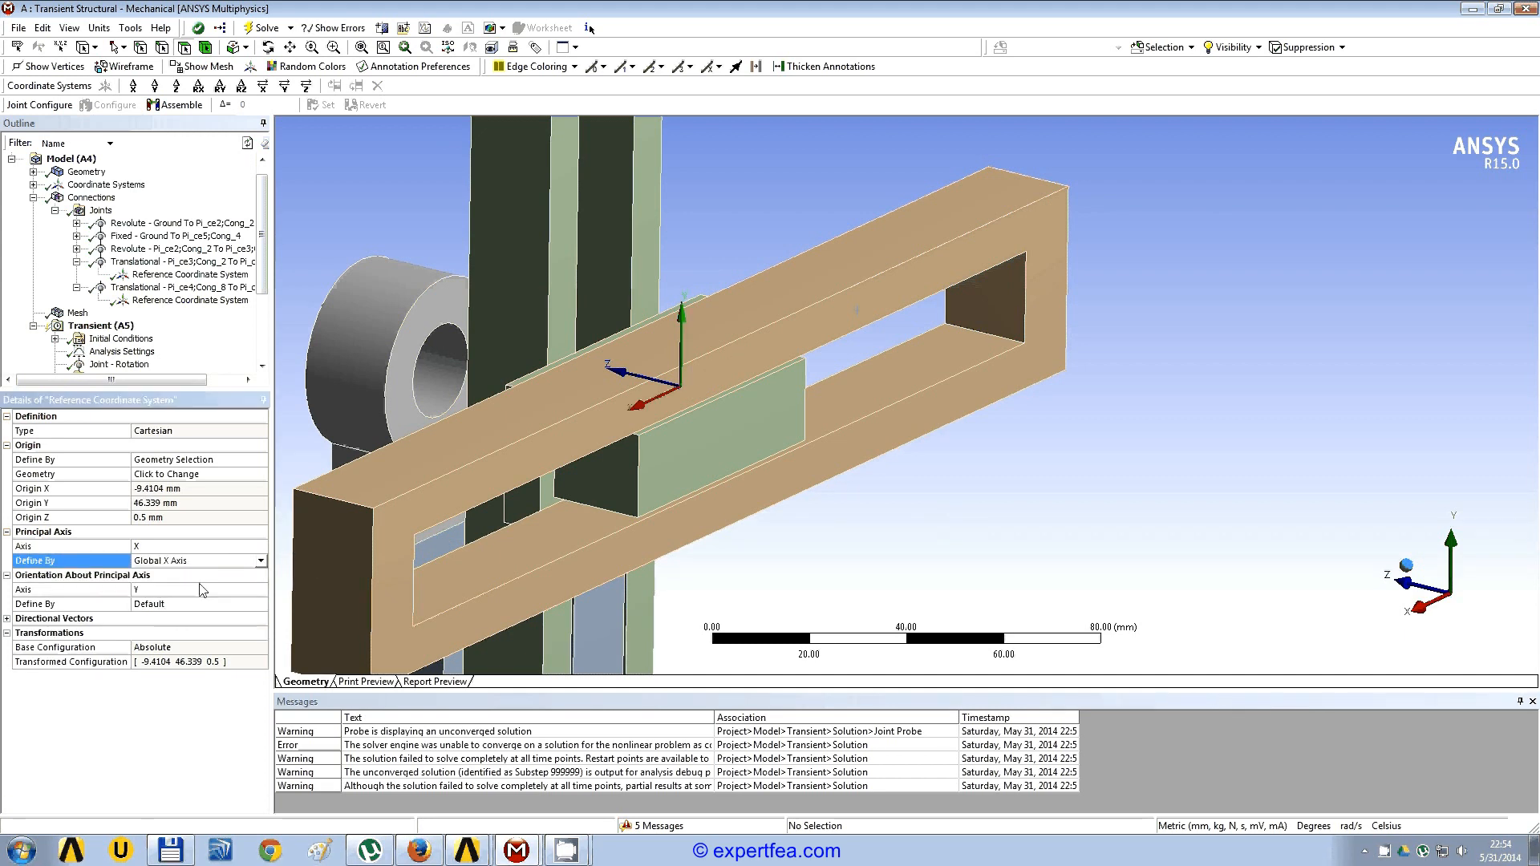
{"action": "middle_click_drag", "start_coordinate": [526, 507], "coordinate": [768, 413]}
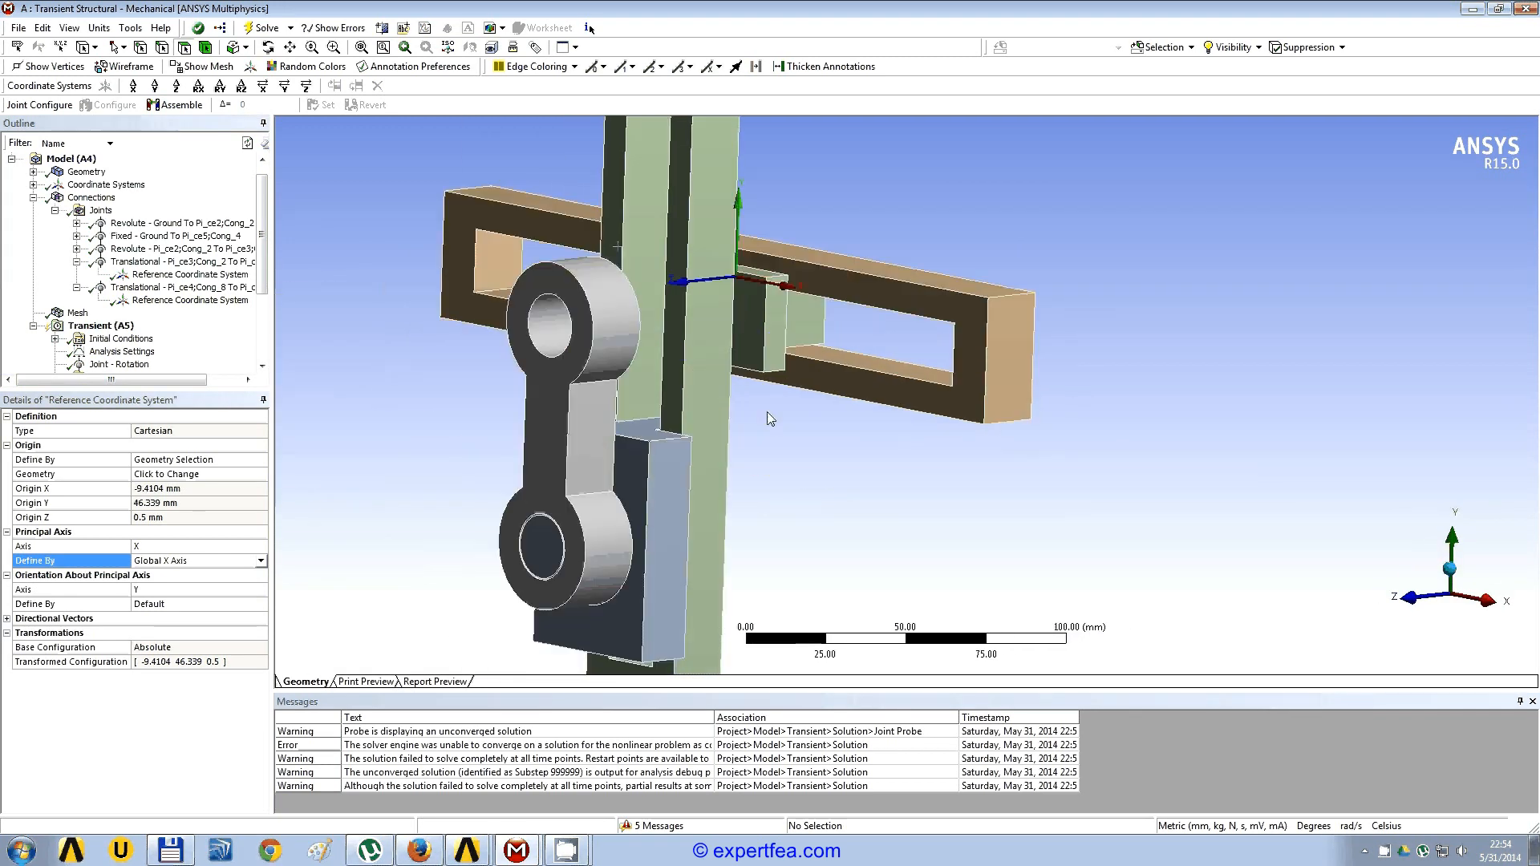
Step: Collapse the connections branch and solve the transient analysis again with the corrected joint axes
{"action": "scroll", "coordinate": [767, 413], "scroll_direction": "down", "scroll_amount": 4}
{"action": "left_click", "coordinate": [33, 197]}
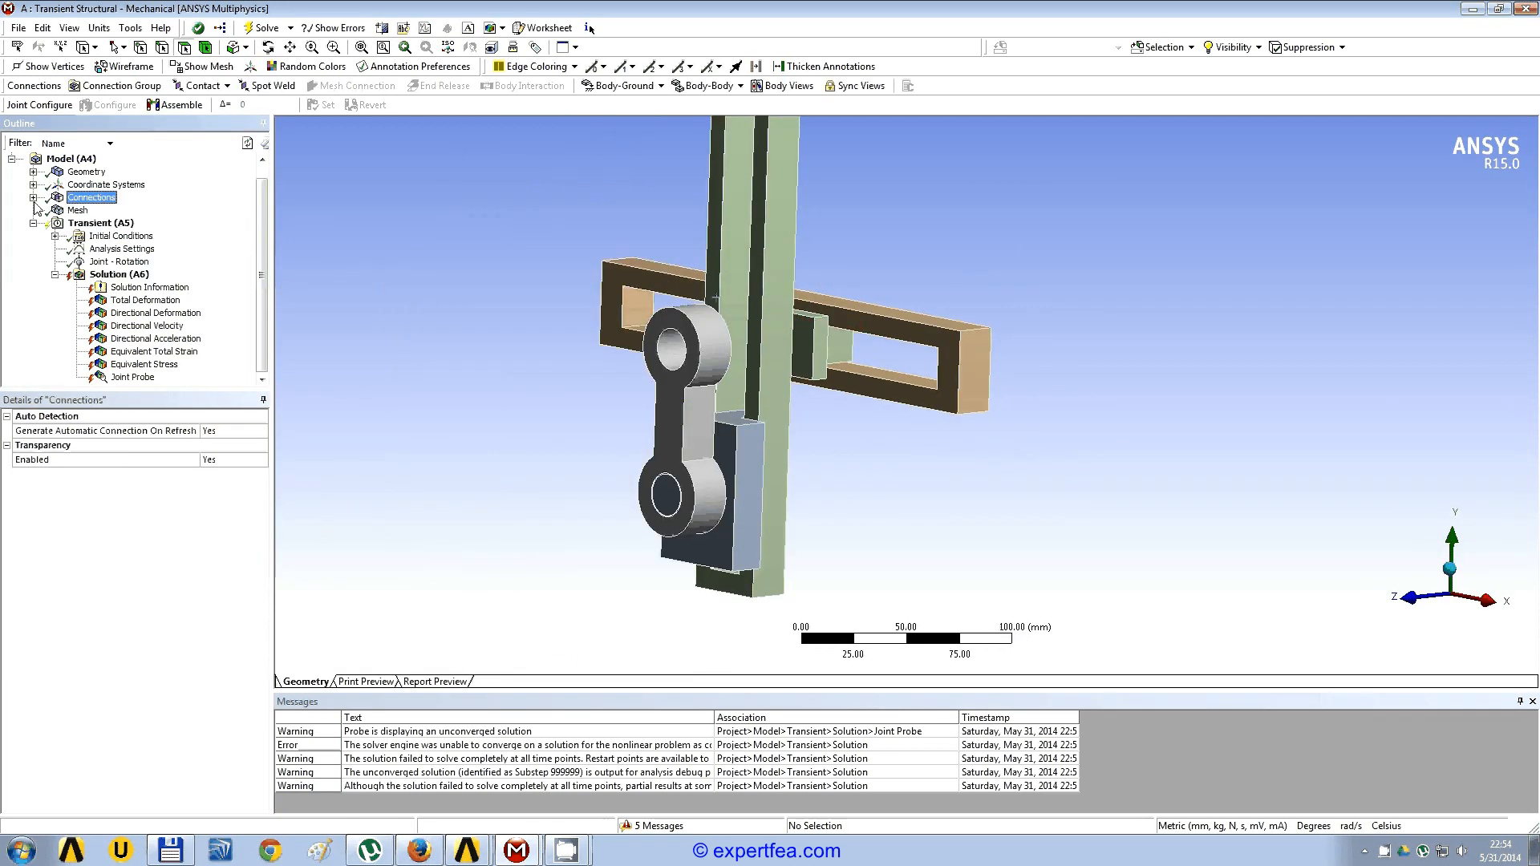
{"action": "right_click", "coordinate": [136, 275]}
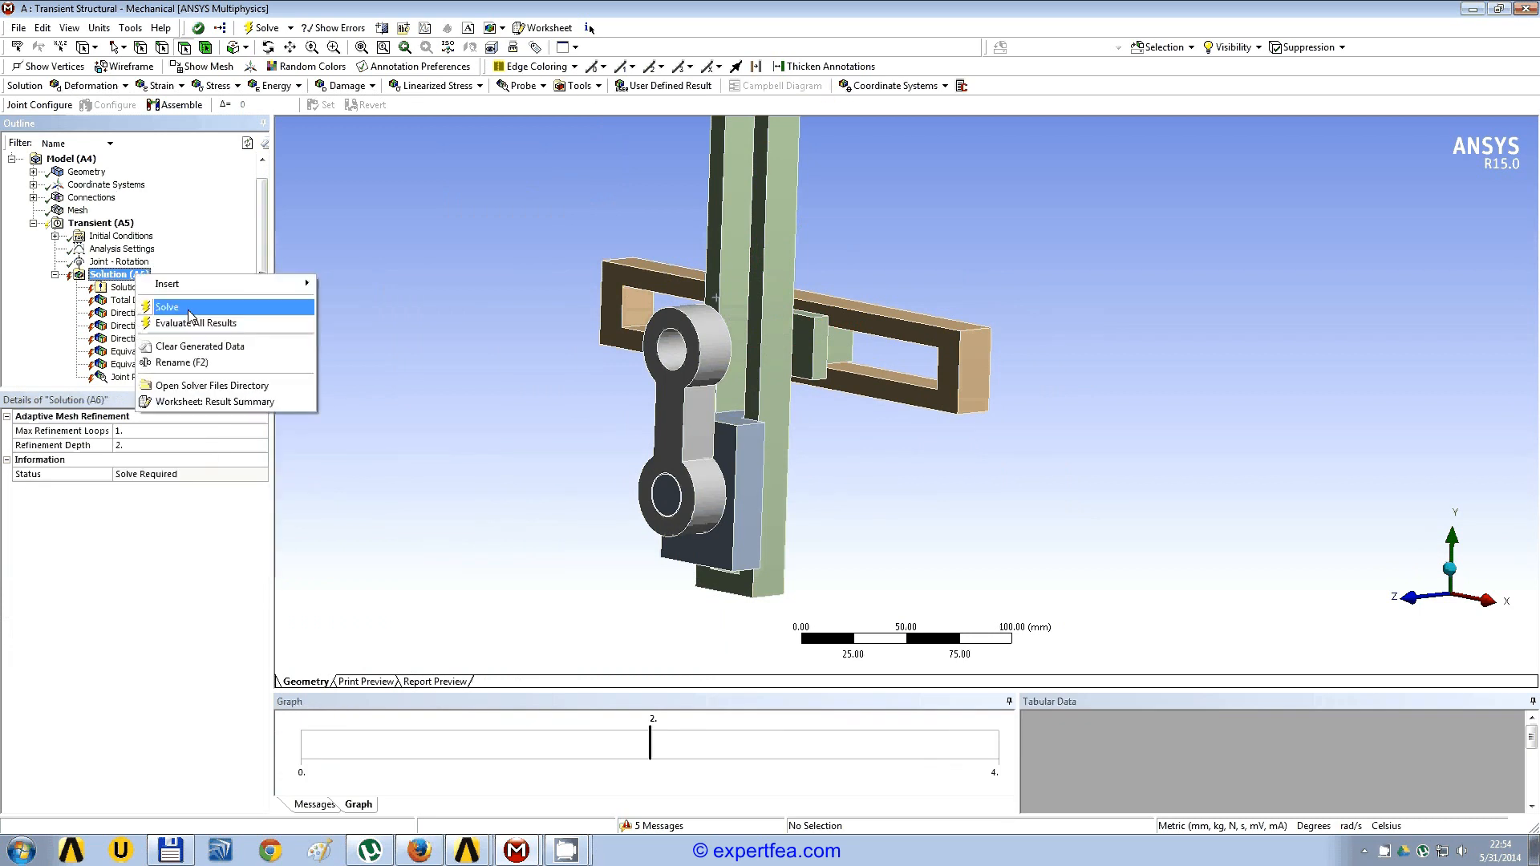
{"action": "left_click", "coordinate": [169, 301]}
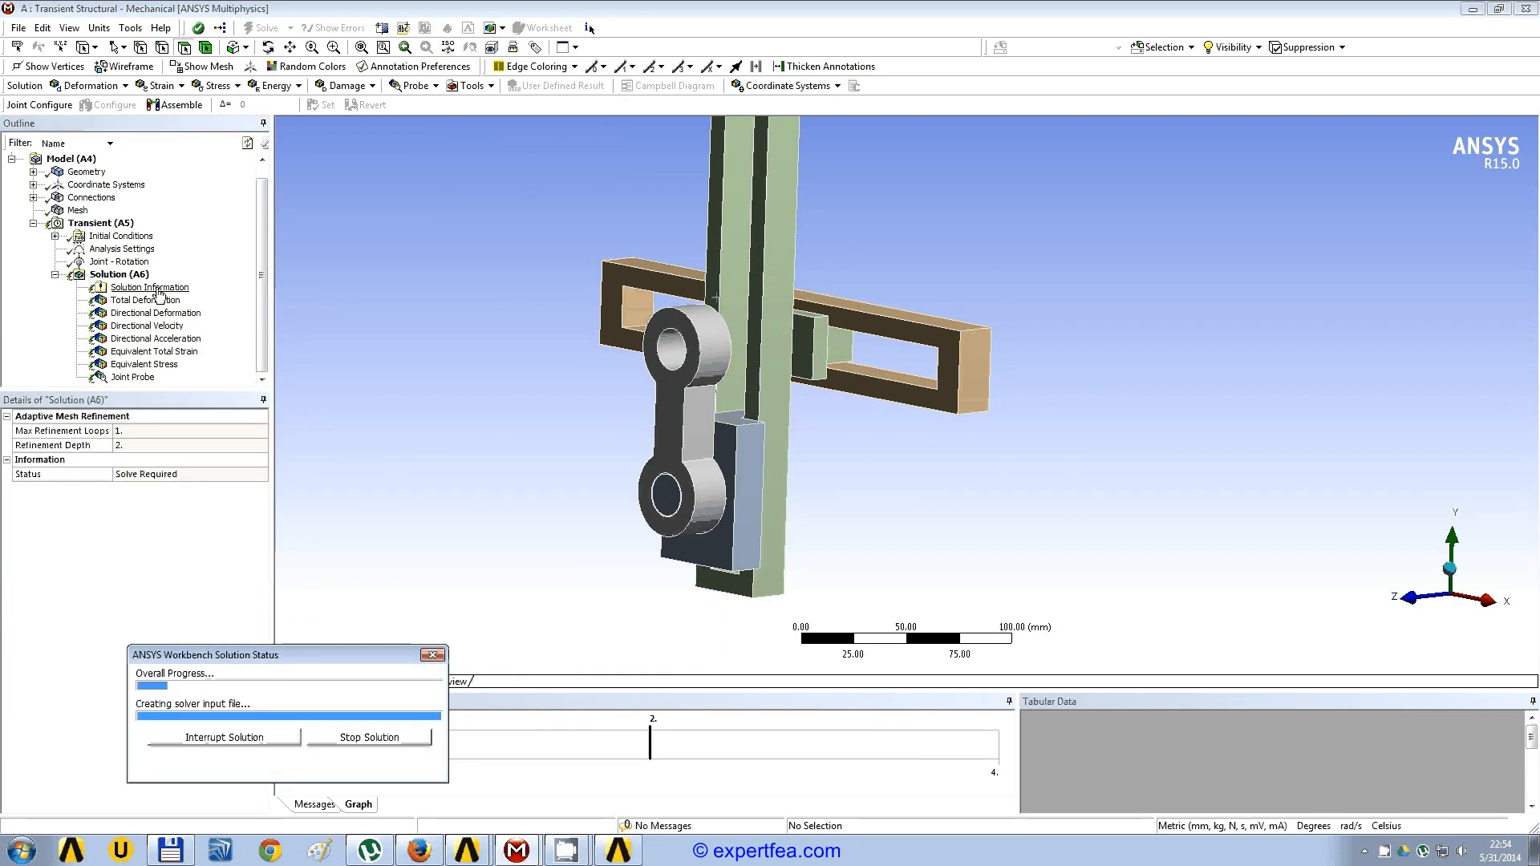
Step: Monitor the running solution through the Time Increment output and then restore the Force Convergence plot
{"action": "left_click", "coordinate": [152, 287]}
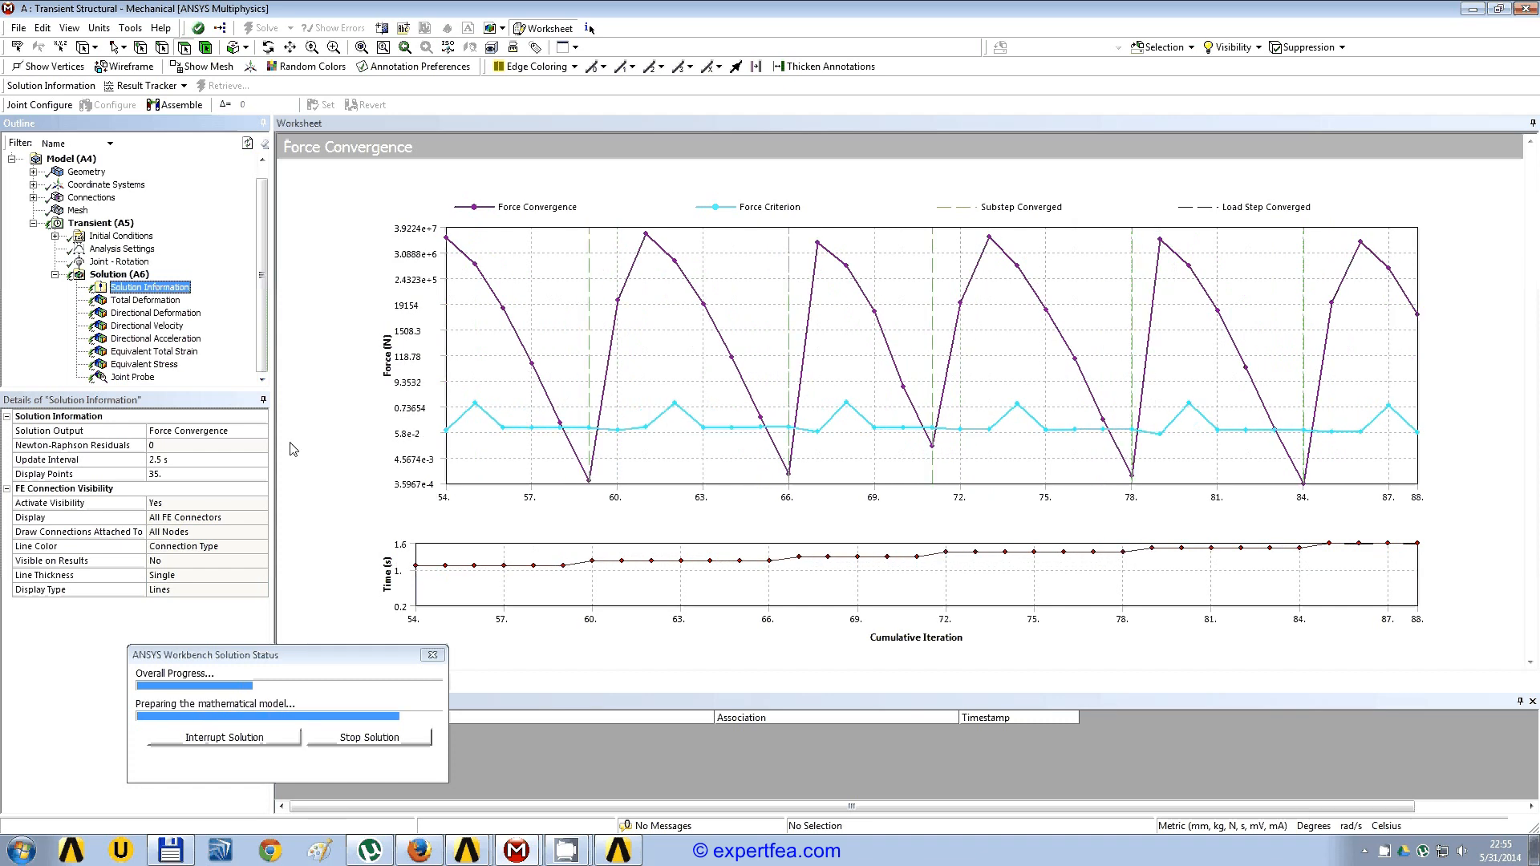
{"action": "left_click", "coordinate": [262, 434]}
{"action": "left_click", "coordinate": [262, 433]}
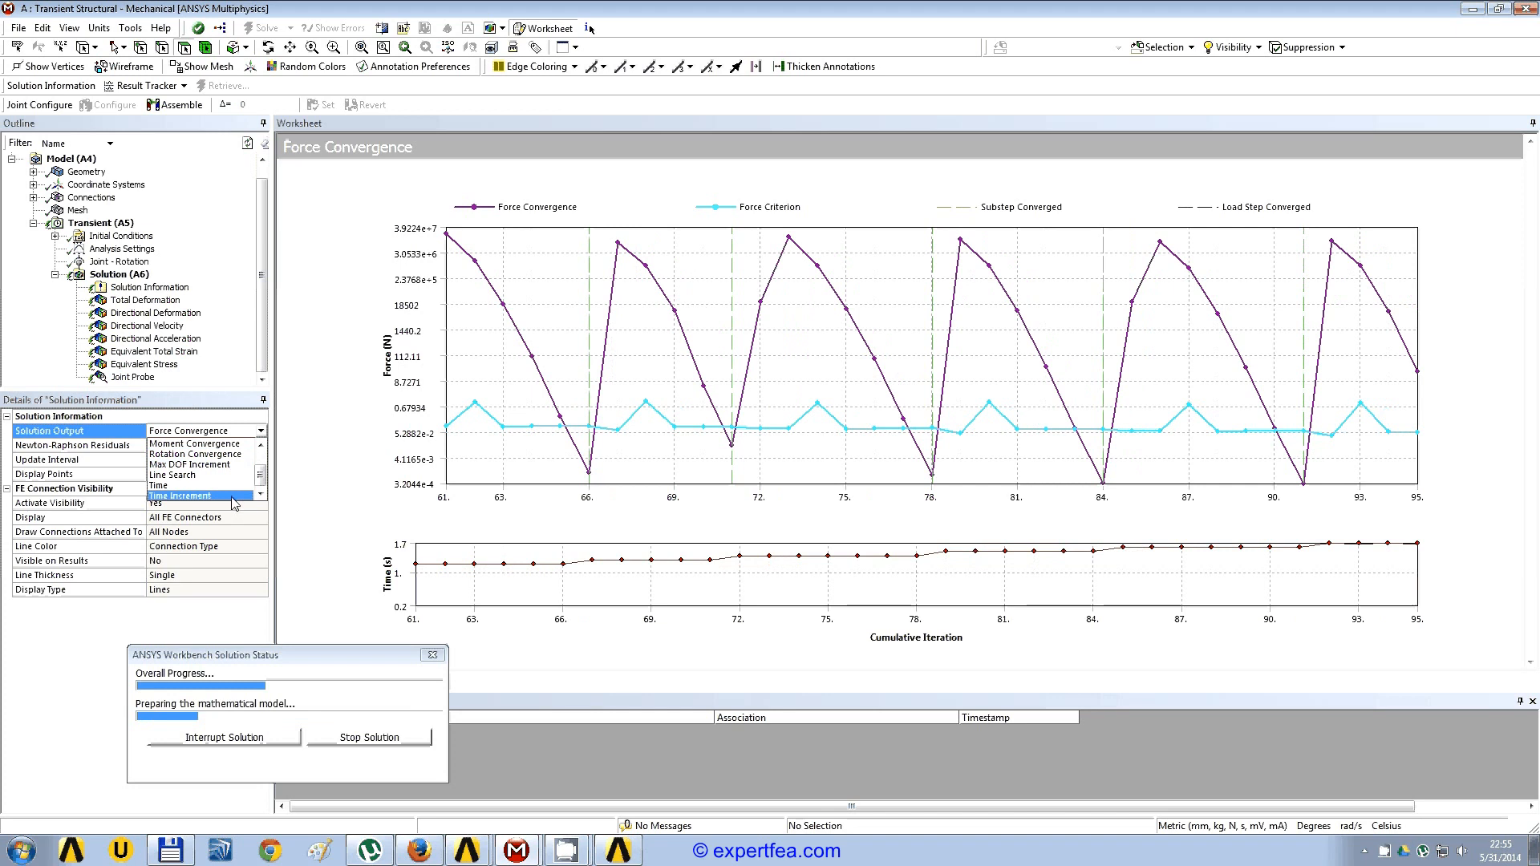
{"action": "left_click", "coordinate": [232, 496]}
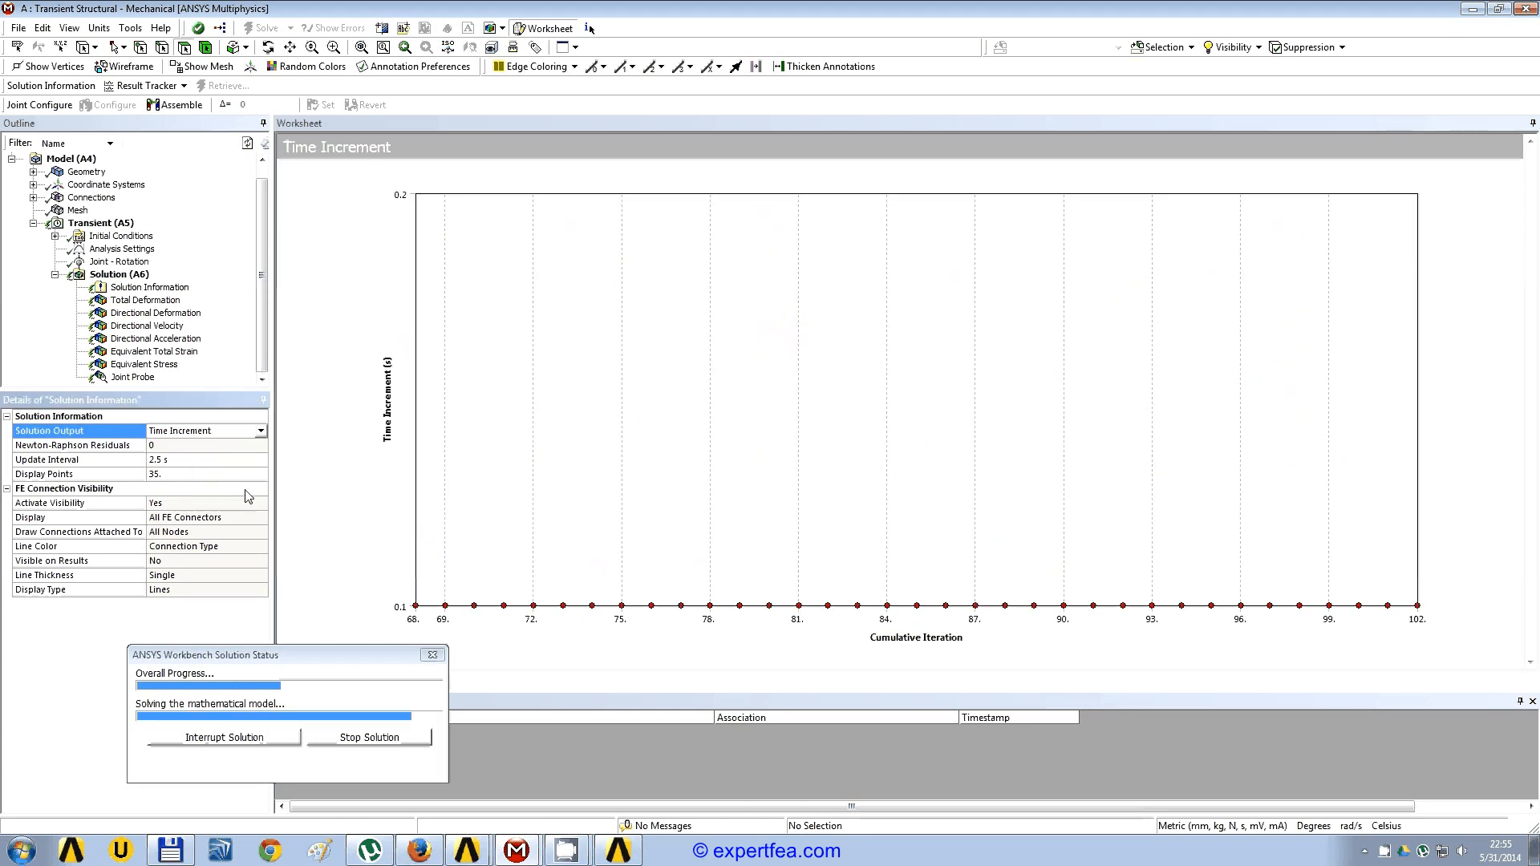
{"action": "left_click", "coordinate": [261, 432]}
{"action": "scroll", "coordinate": [227, 465], "scroll_direction": "up", "scroll_amount": 1}
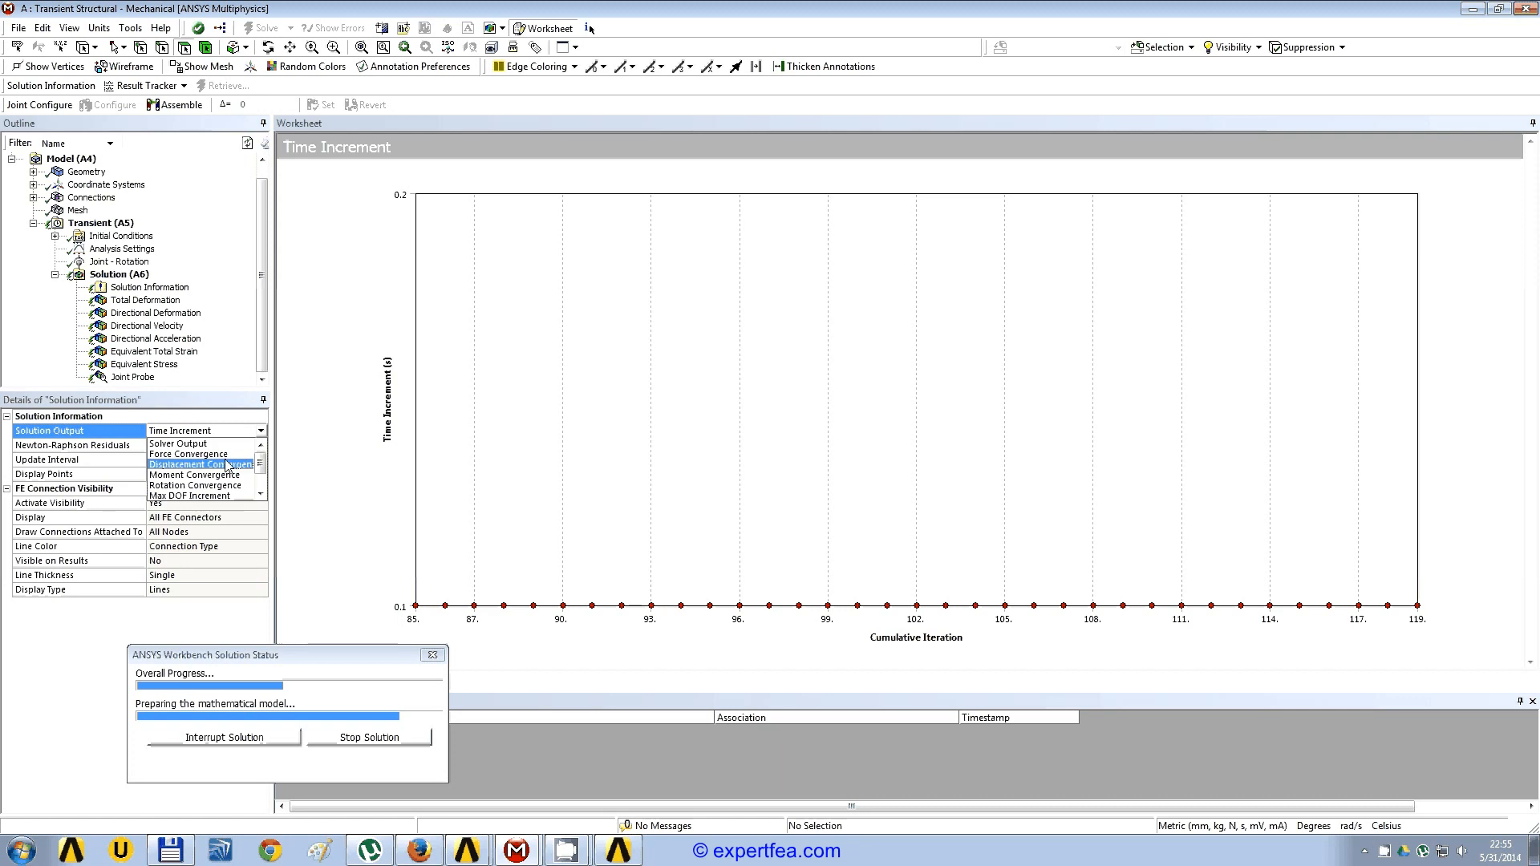
{"action": "left_click", "coordinate": [234, 455]}
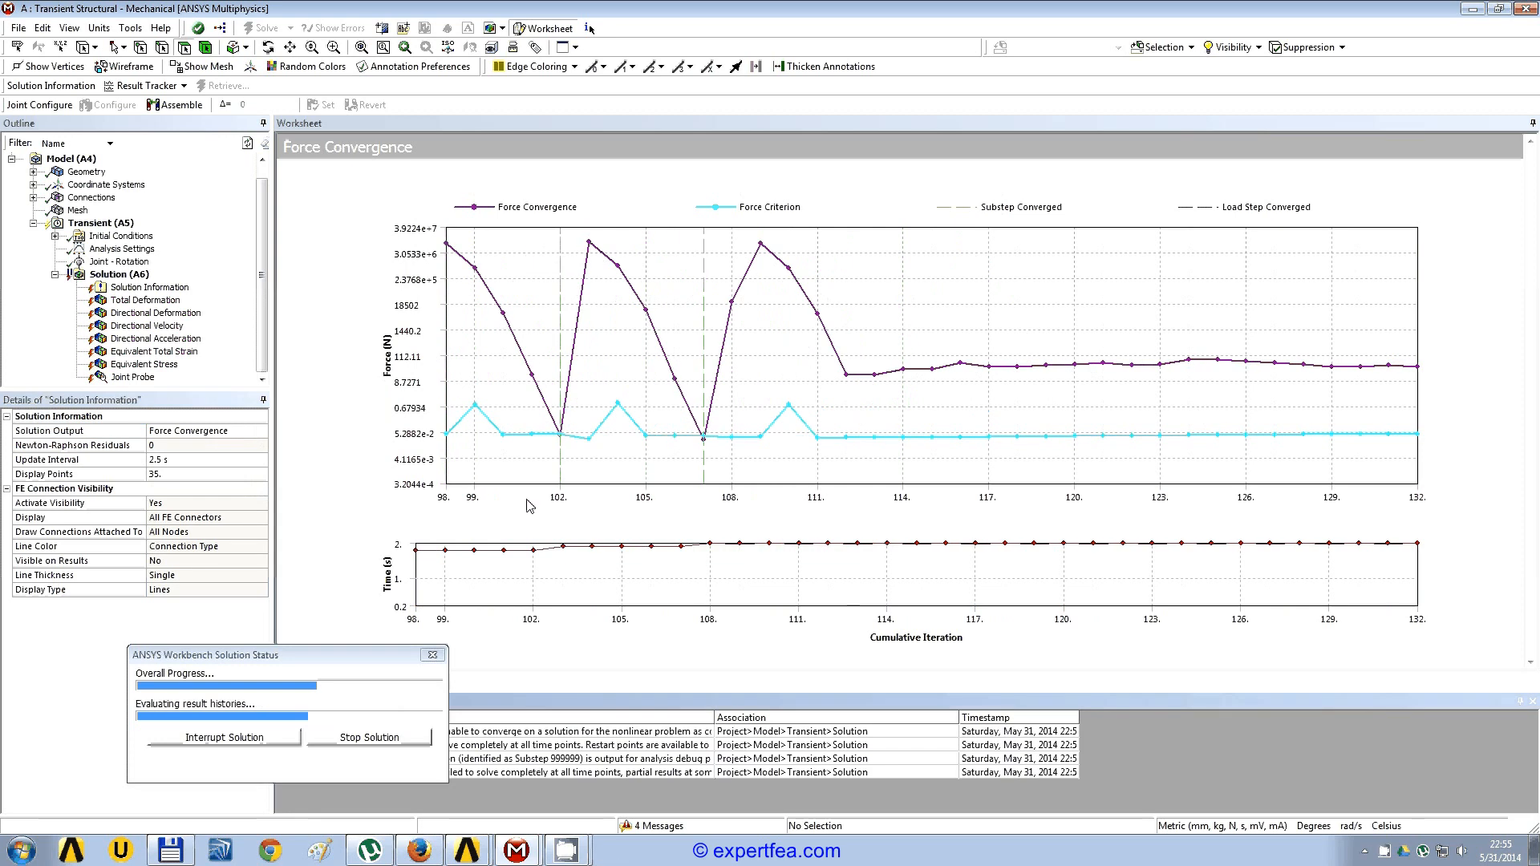
Step: Animate the total deformation result of the whole mechanism, then stop the animation
{"action": "left_click", "coordinate": [147, 301]}
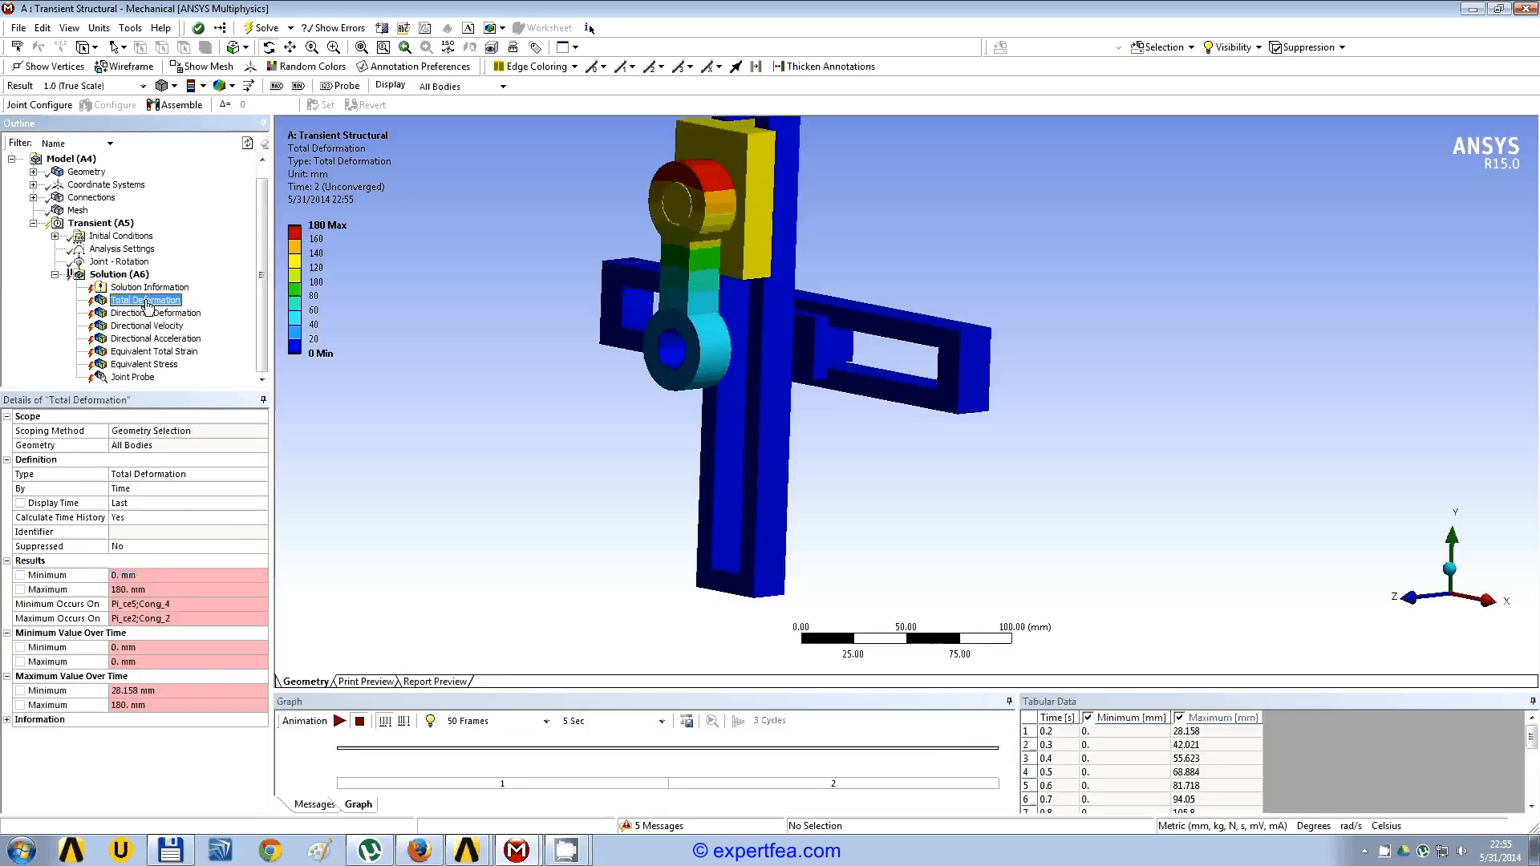
{"action": "middle_click_drag", "start_coordinate": [803, 384], "coordinate": [830, 464]}
{"action": "left_click", "coordinate": [342, 719]}
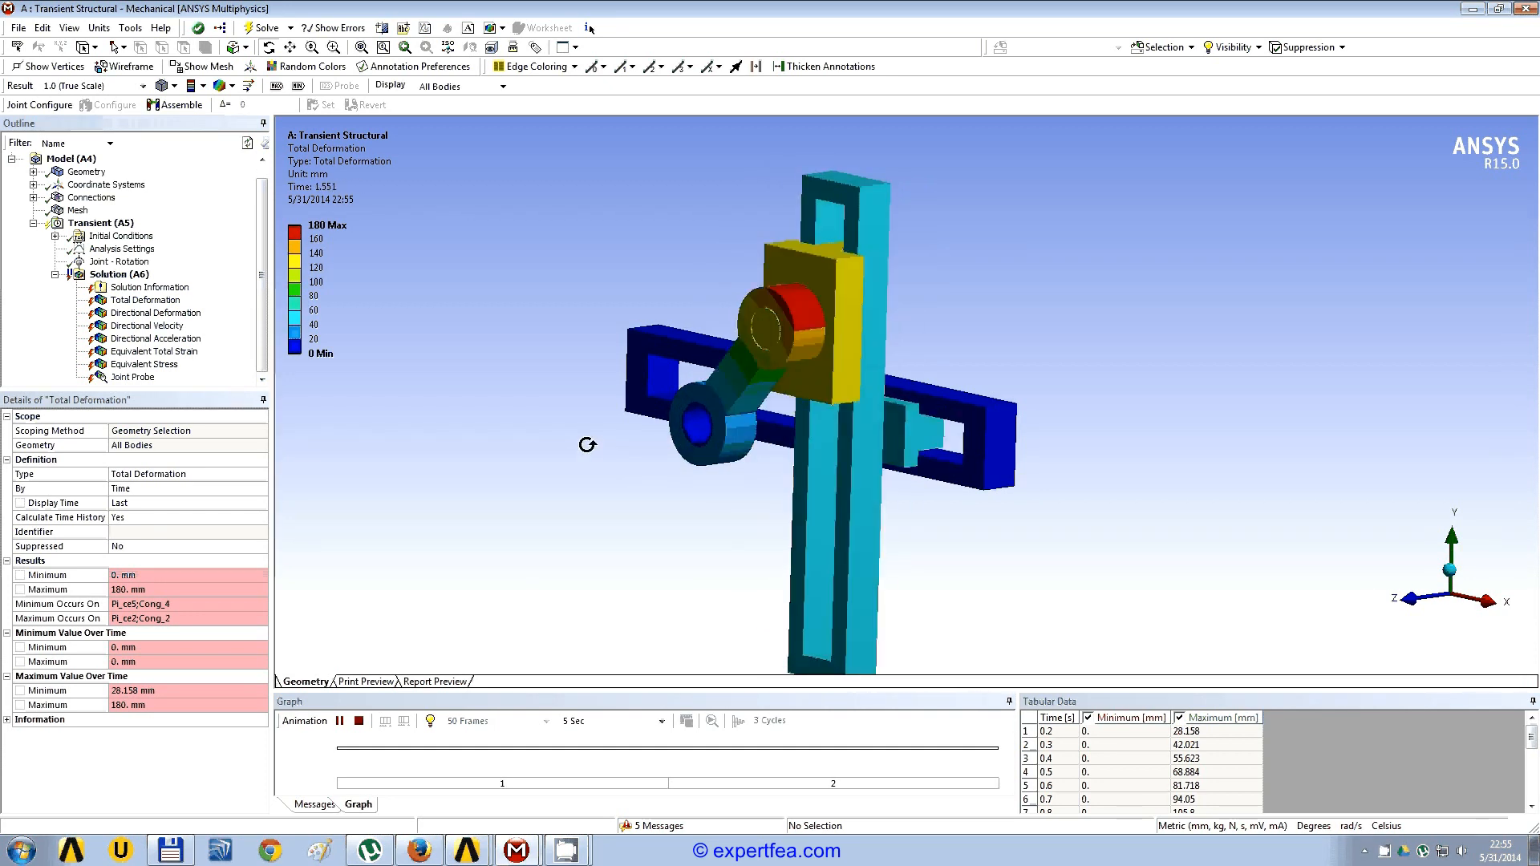
{"action": "left_click", "coordinate": [359, 722]}
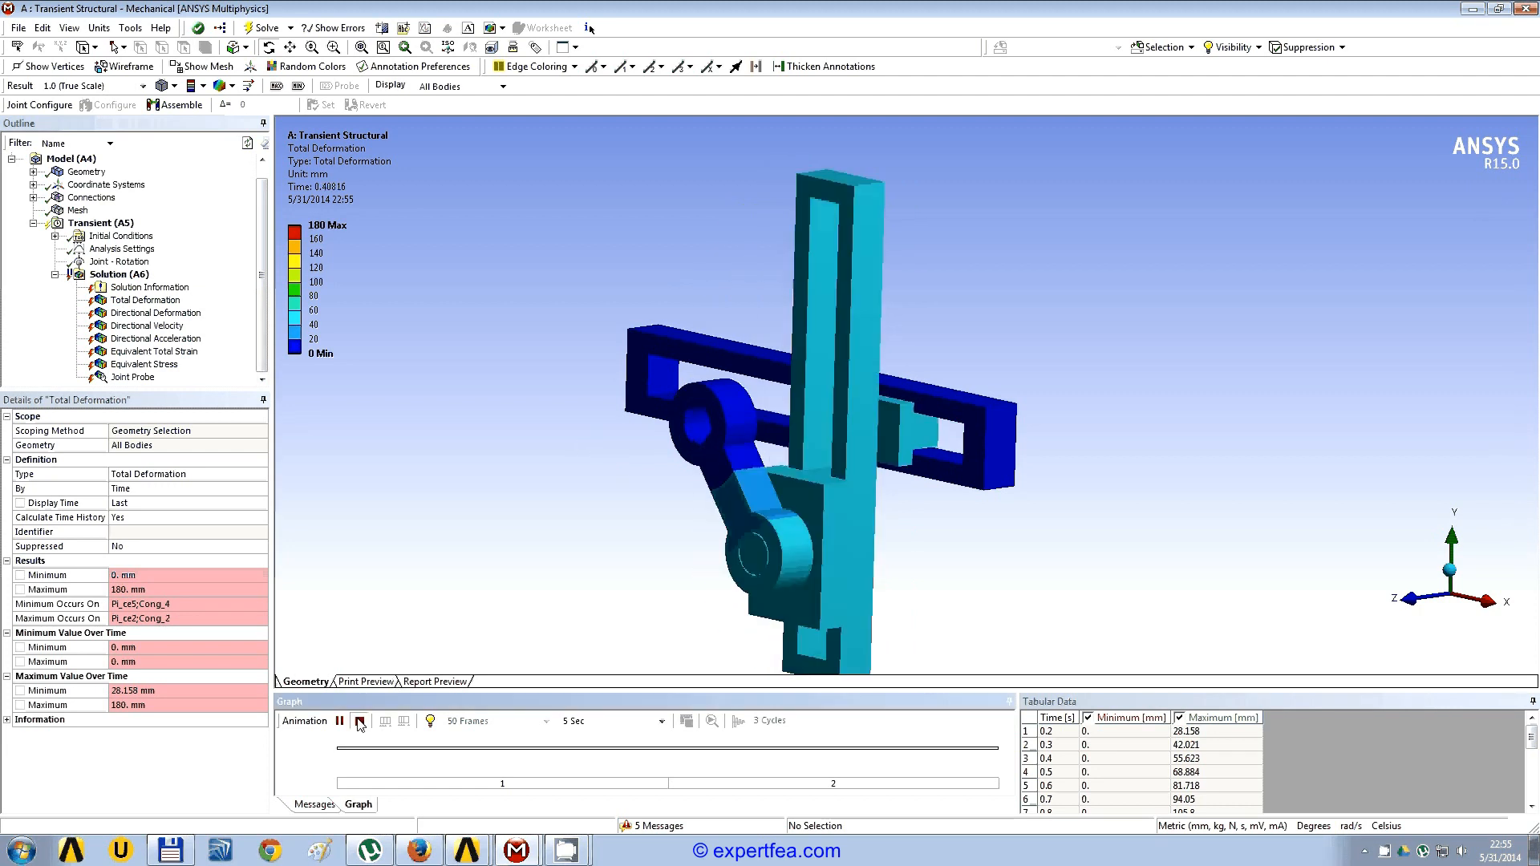
Step: Set the behavior of all five joints, from the ground revolute to the Pi_ce4 to Pi_ce5 translational joint, to Deformable
{"action": "left_click", "coordinate": [33, 197]}
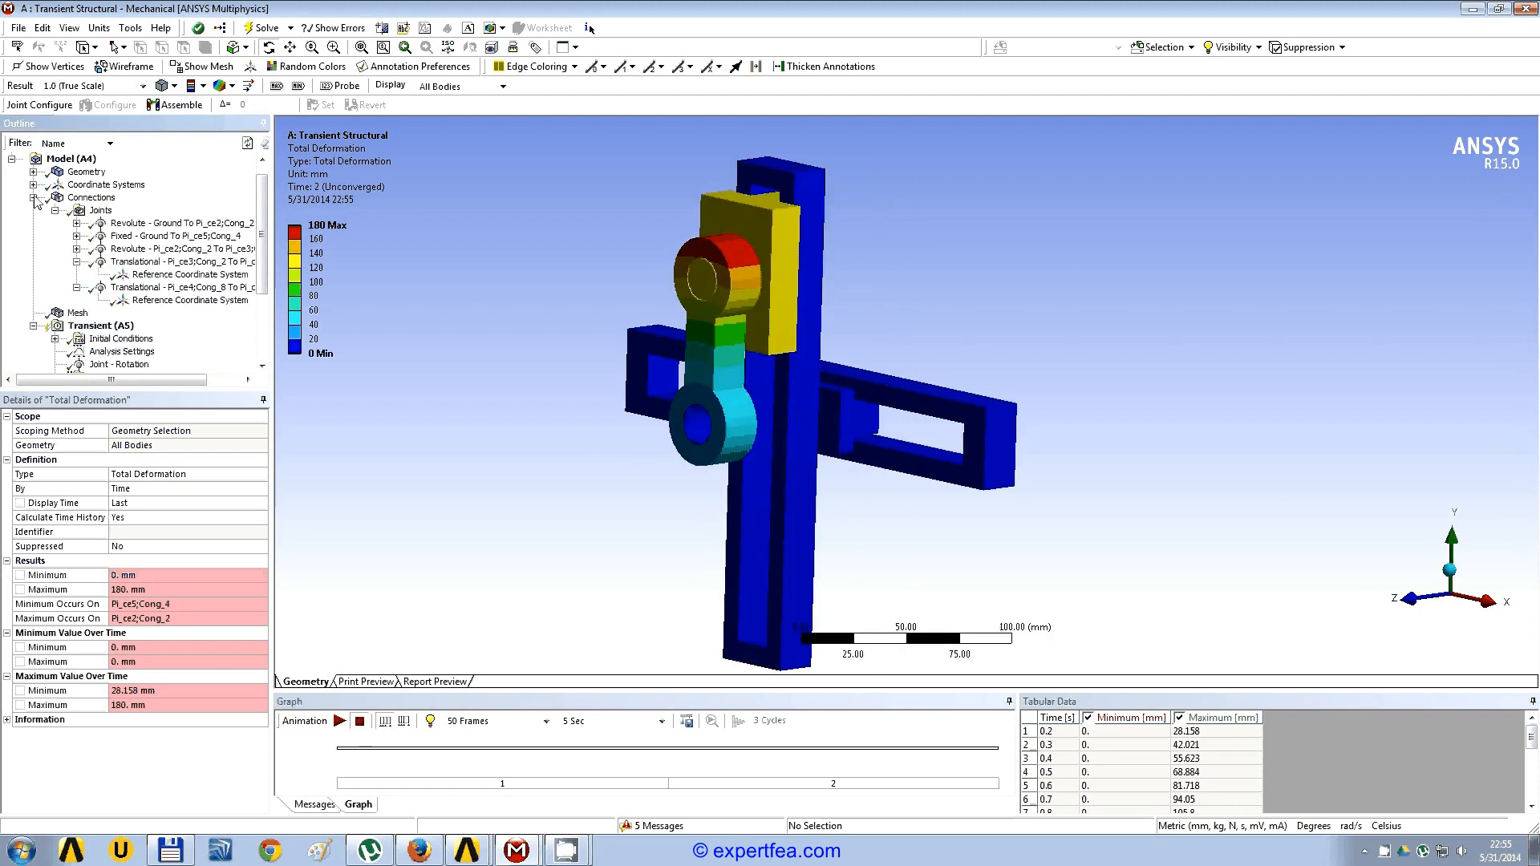
{"action": "left_click", "coordinate": [76, 261]}
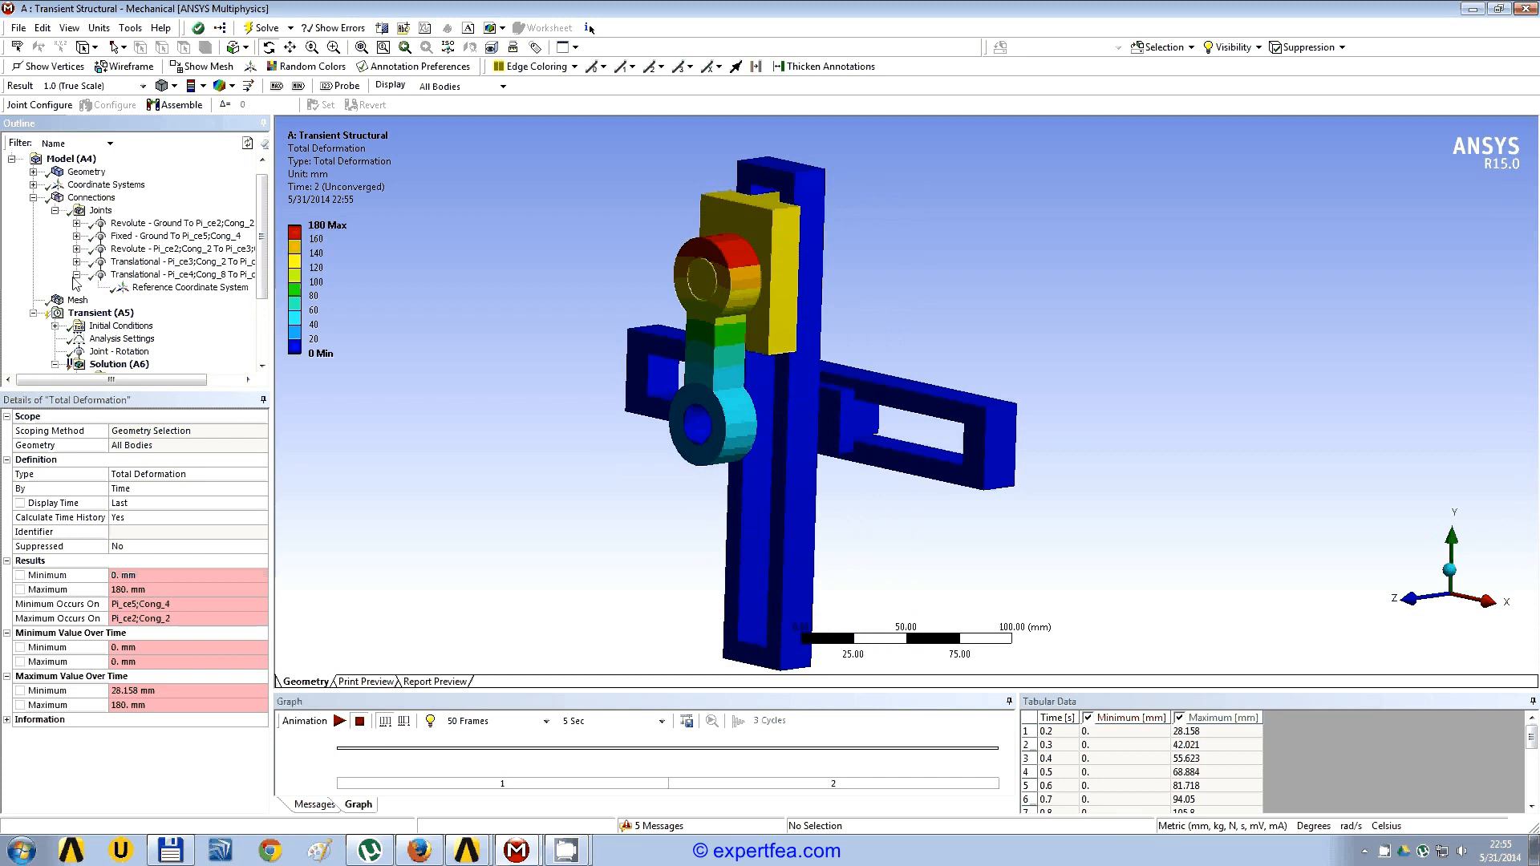
{"action": "left_click", "coordinate": [75, 275]}
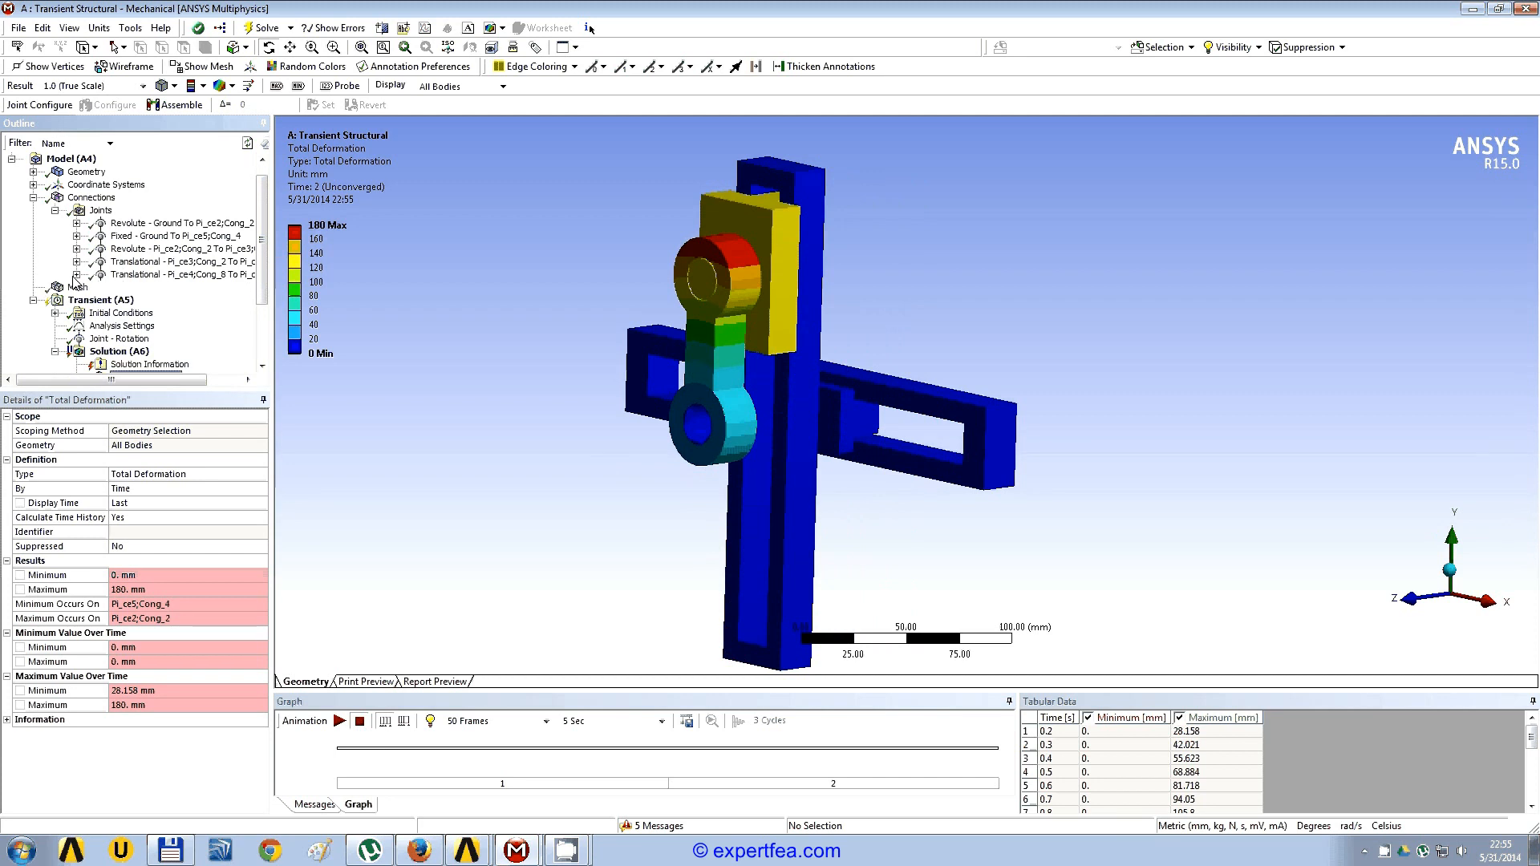
{"action": "left_click", "coordinate": [177, 225]}
{"action": "left_click", "coordinate": [160, 275], "text": "shift"}
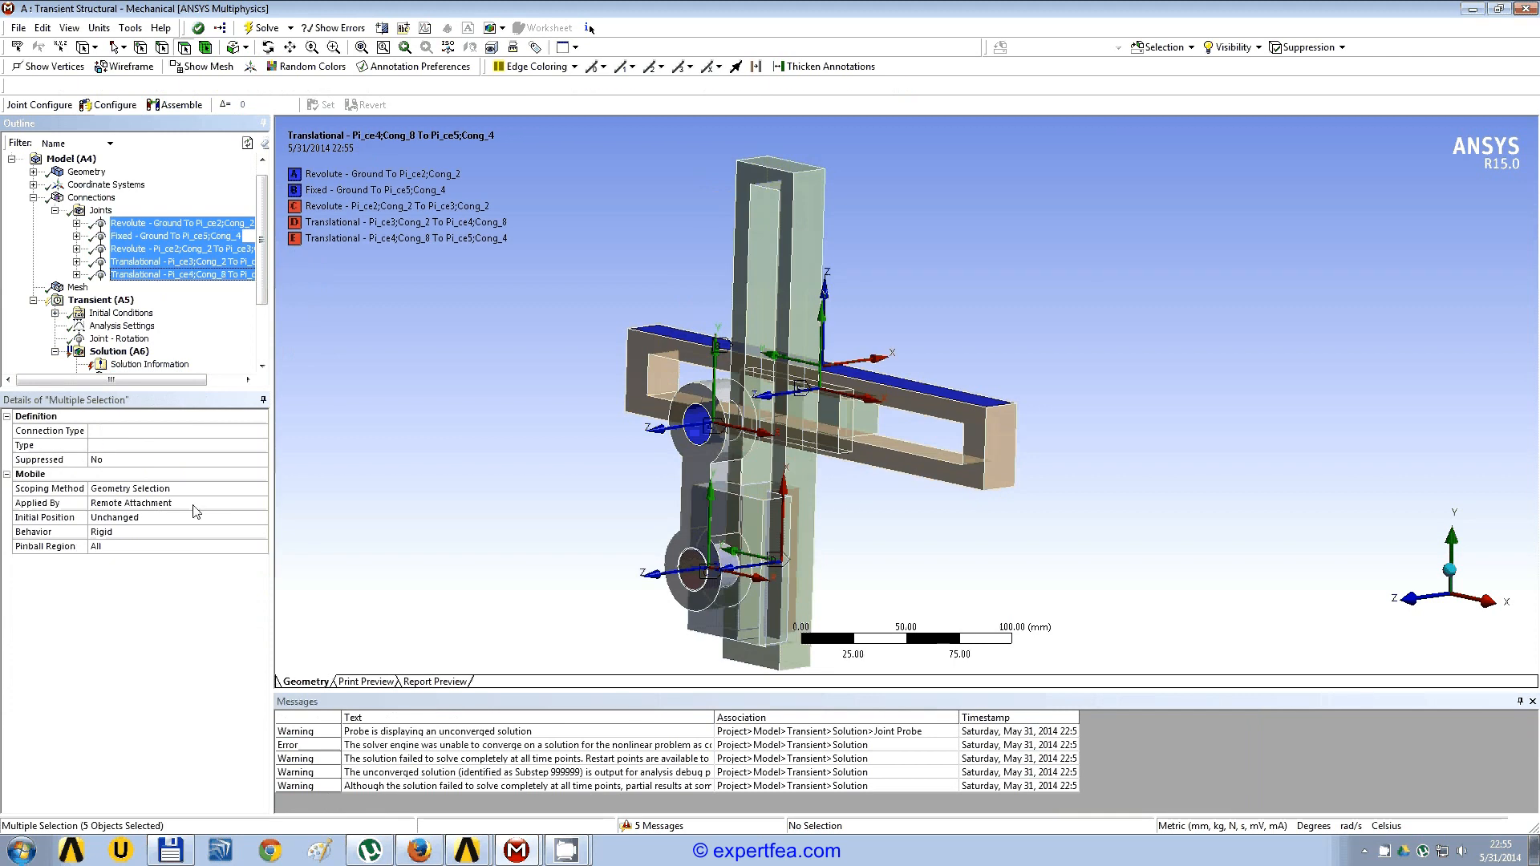
{"action": "left_click", "coordinate": [193, 532]}
{"action": "left_click", "coordinate": [260, 533]}
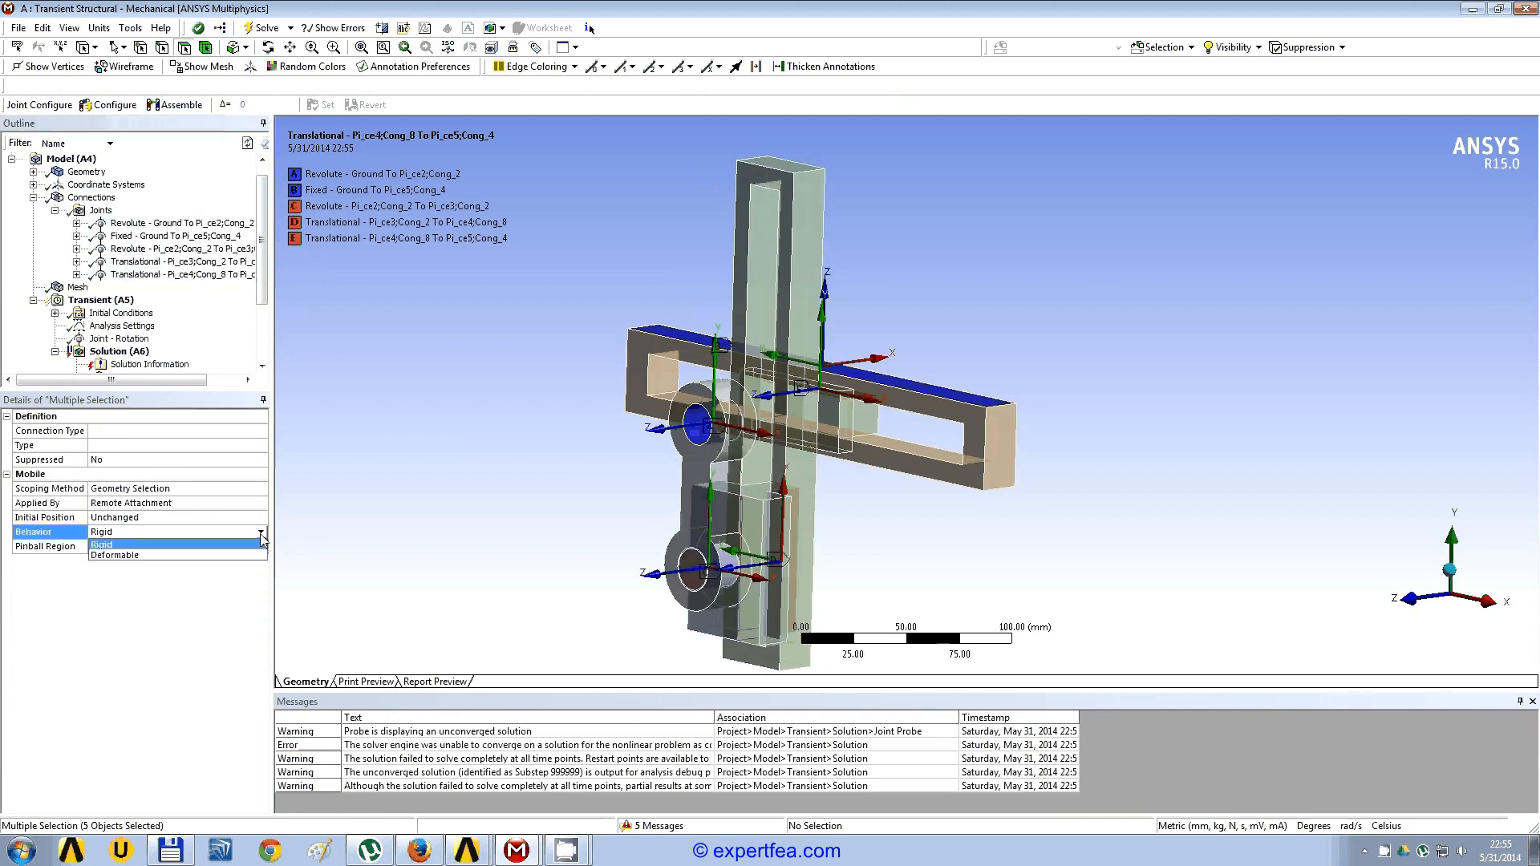
{"action": "left_click", "coordinate": [142, 556]}
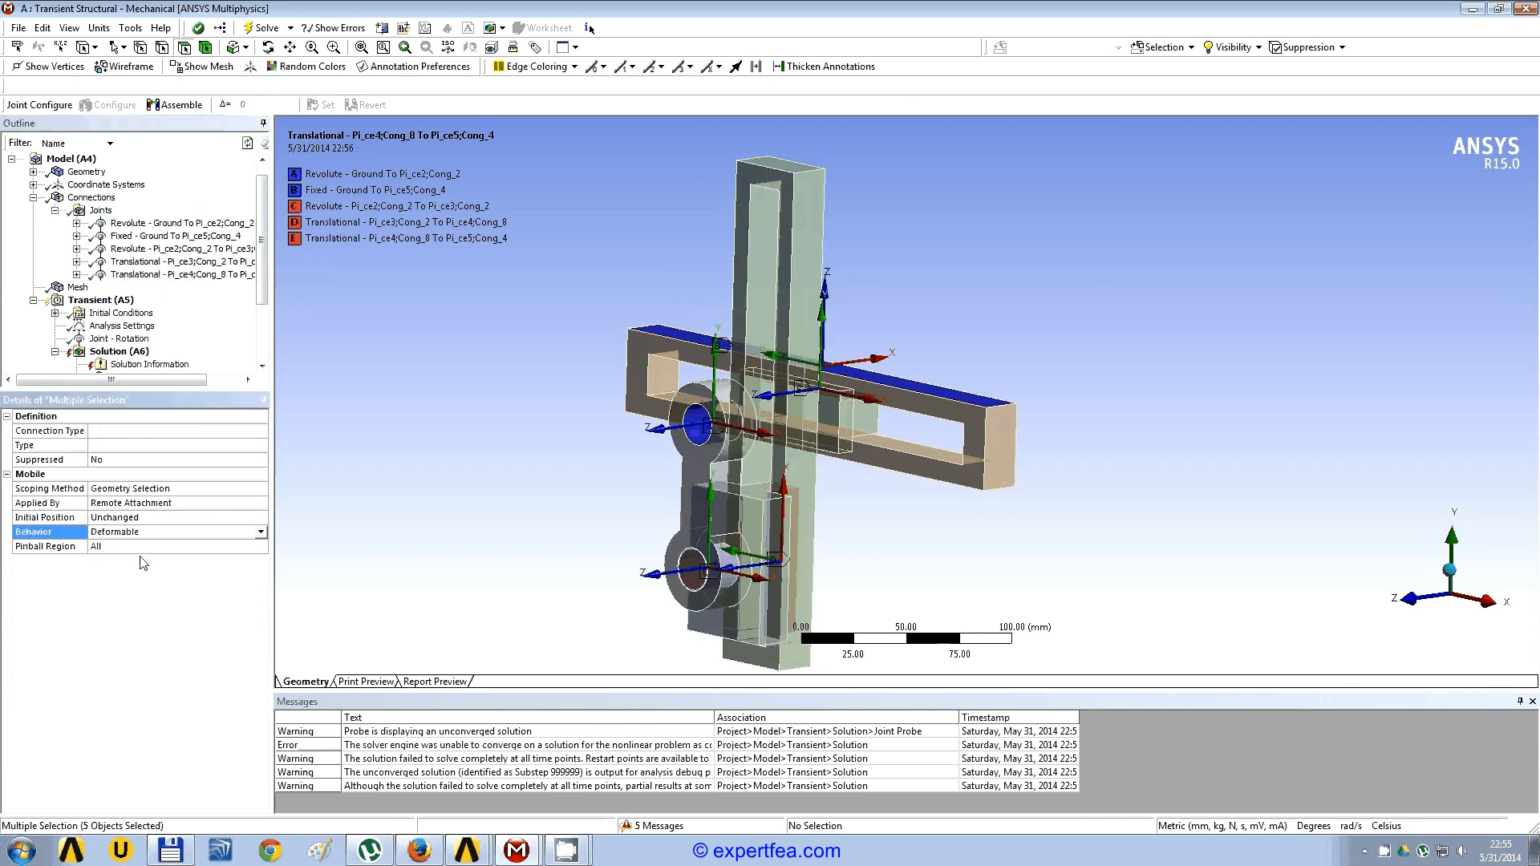
Step: Collapse the connections branch, solve the transient analysis with the deformable joints and display its force convergence
{"action": "left_click", "coordinate": [33, 198]}
{"action": "right_click", "coordinate": [141, 277]}
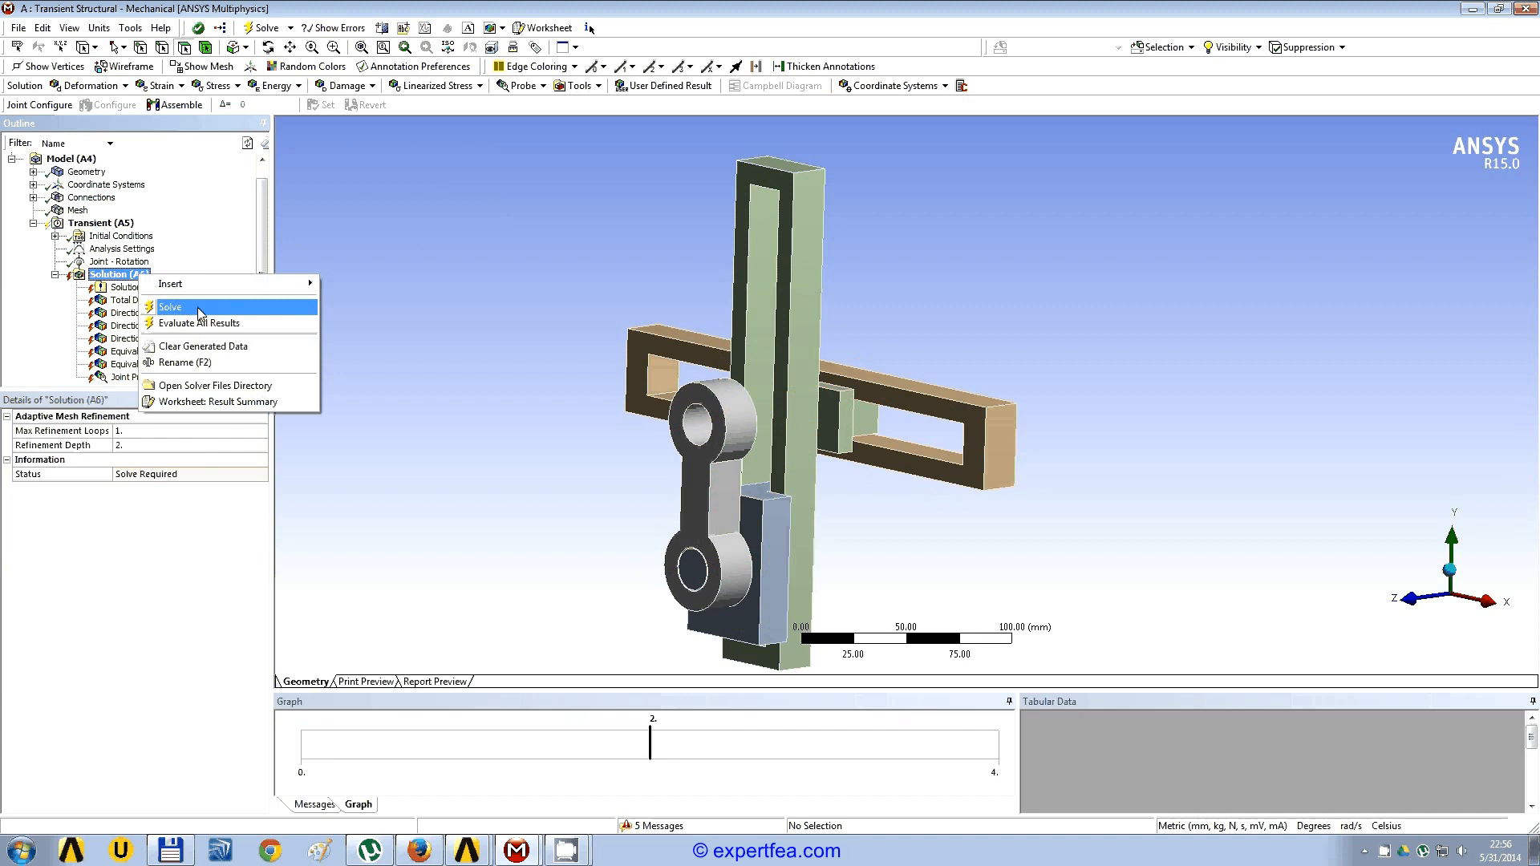
{"action": "left_click", "coordinate": [200, 313]}
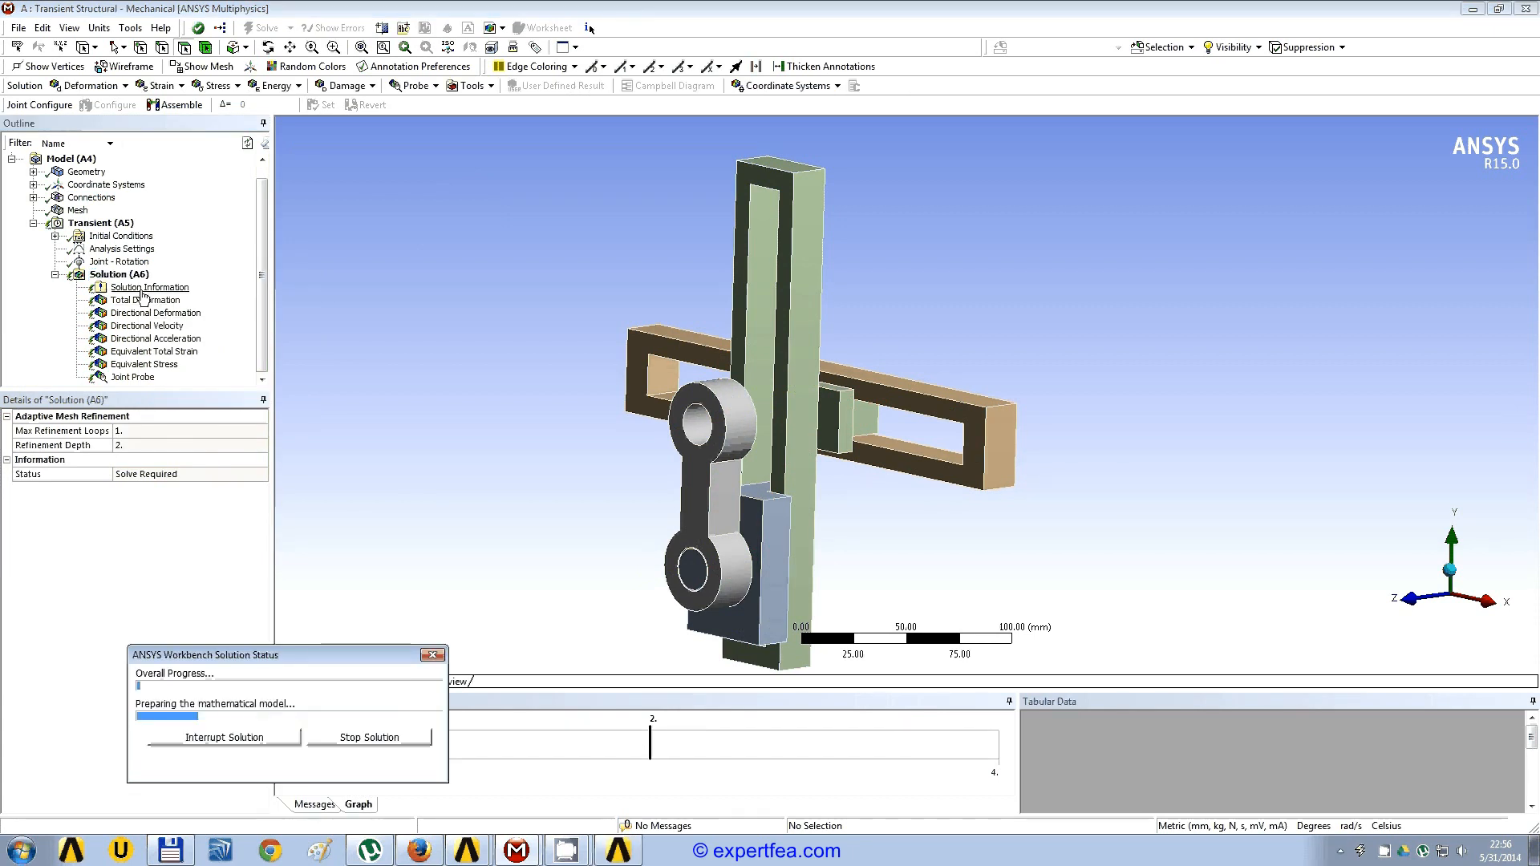
{"action": "left_click", "coordinate": [147, 288]}
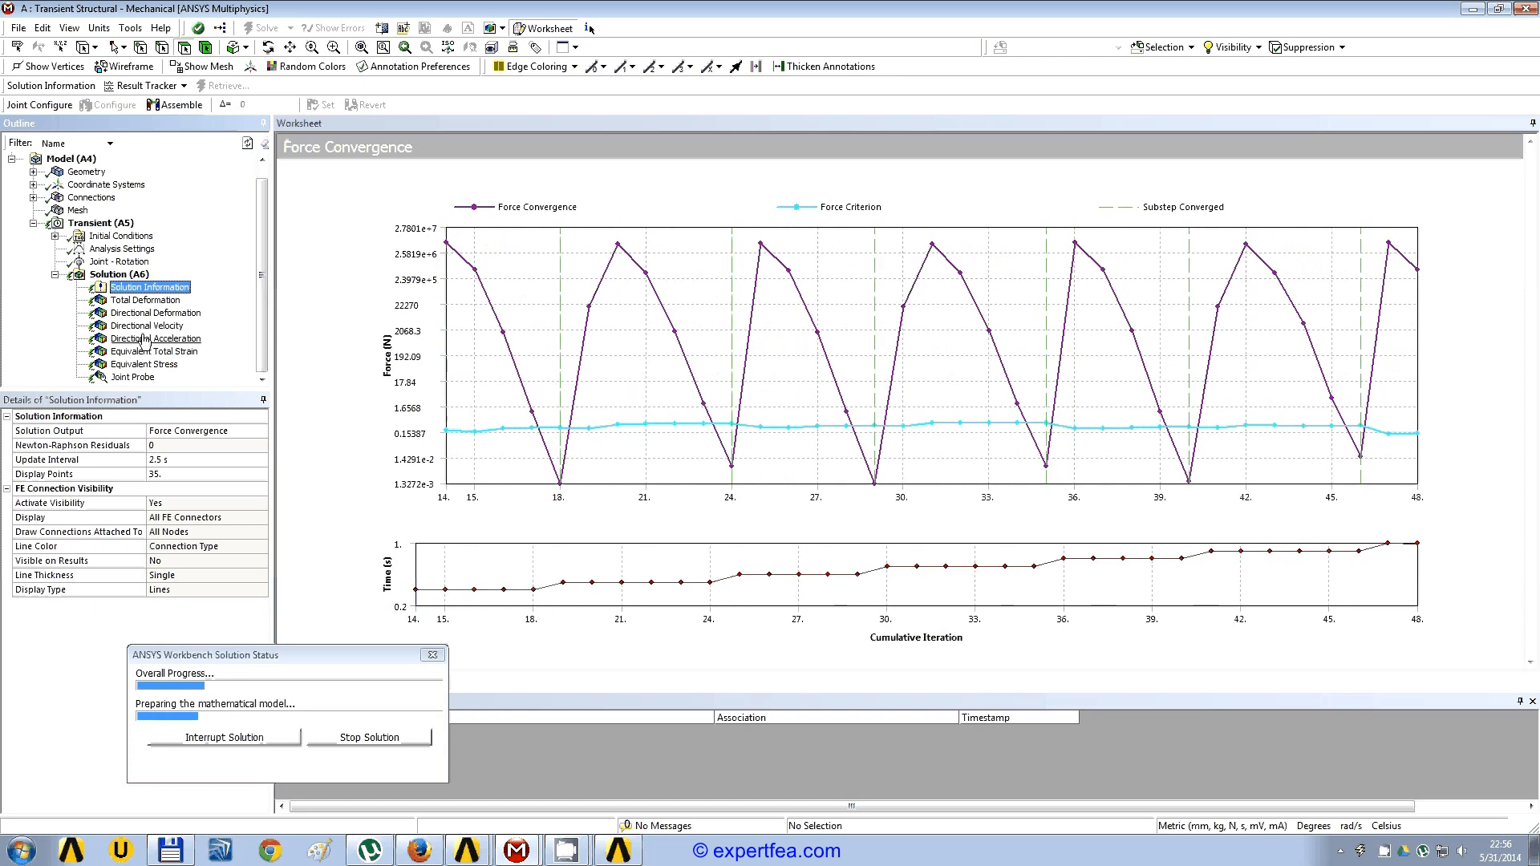
Step: Review the deformation, velocity, acceleration, strain, stress and joint probe results while the solution runs
{"action": "left_click", "coordinate": [153, 301]}
{"action": "left_click", "coordinate": [163, 313]}
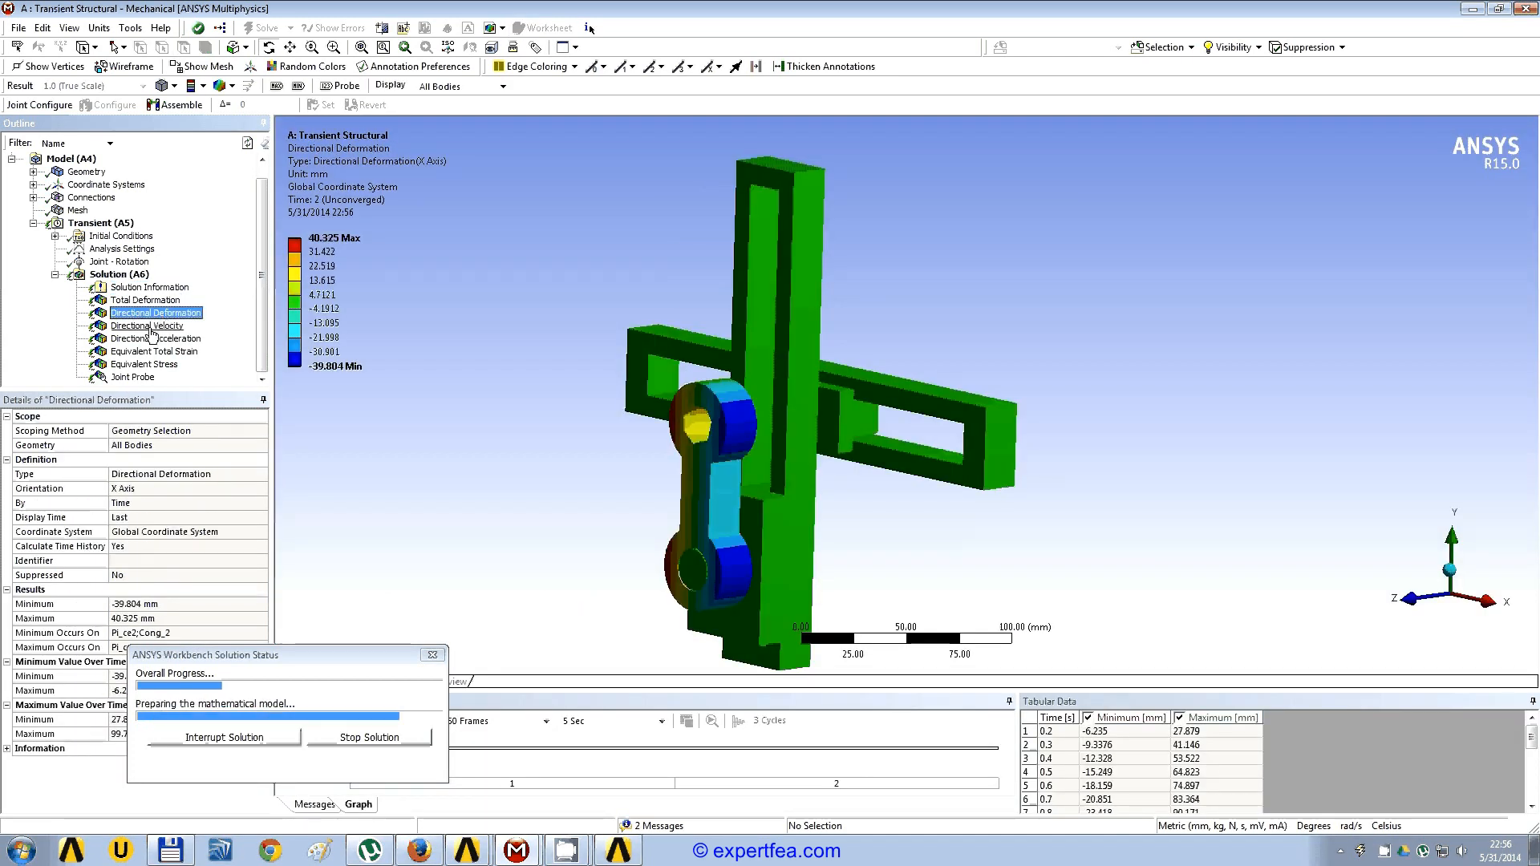
{"action": "left_click", "coordinate": [153, 327]}
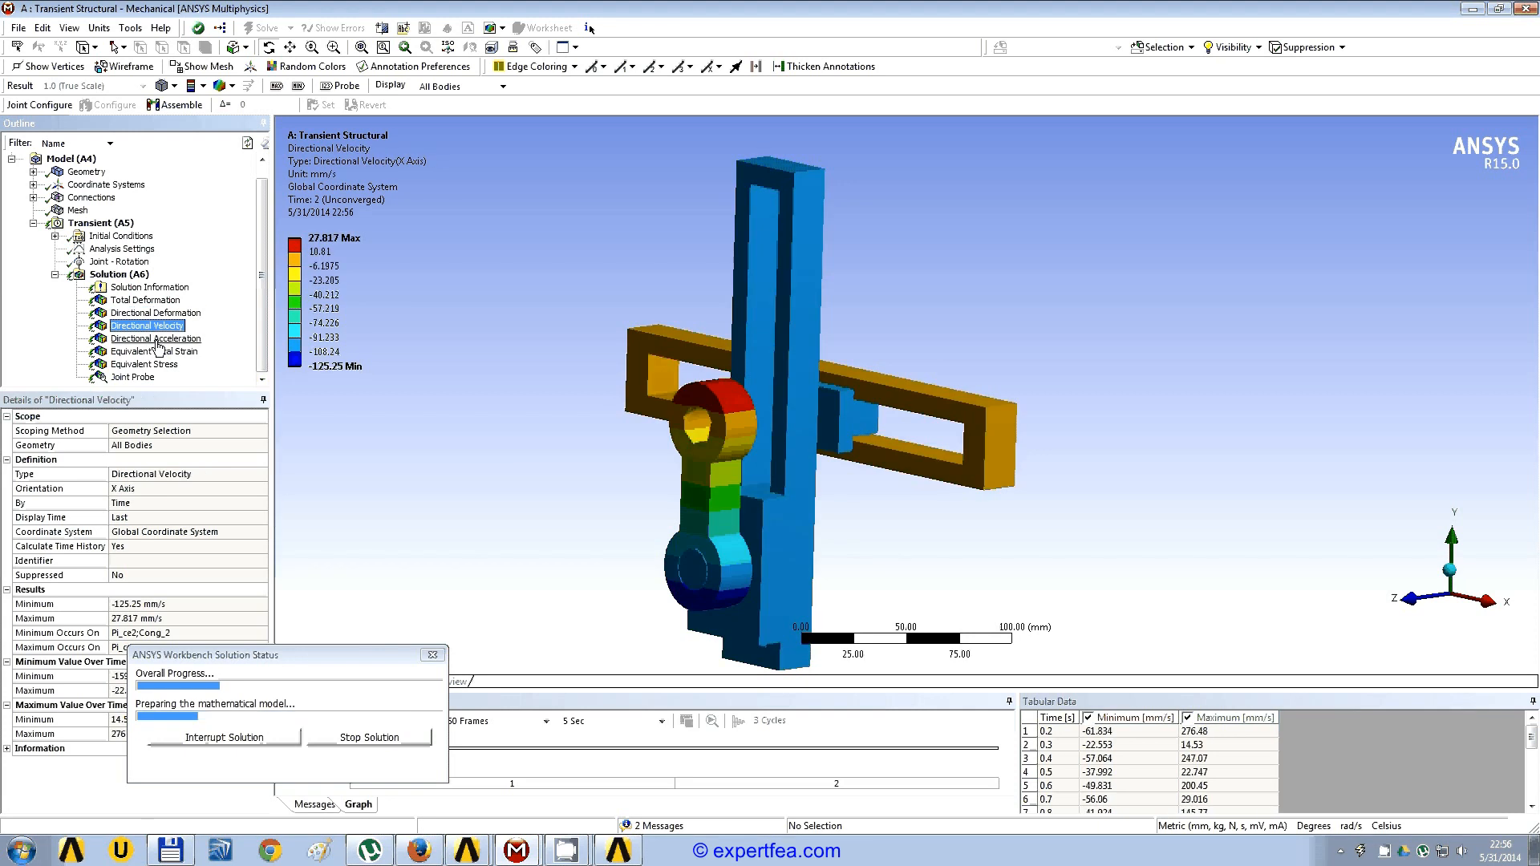
{"action": "left_click", "coordinate": [160, 340]}
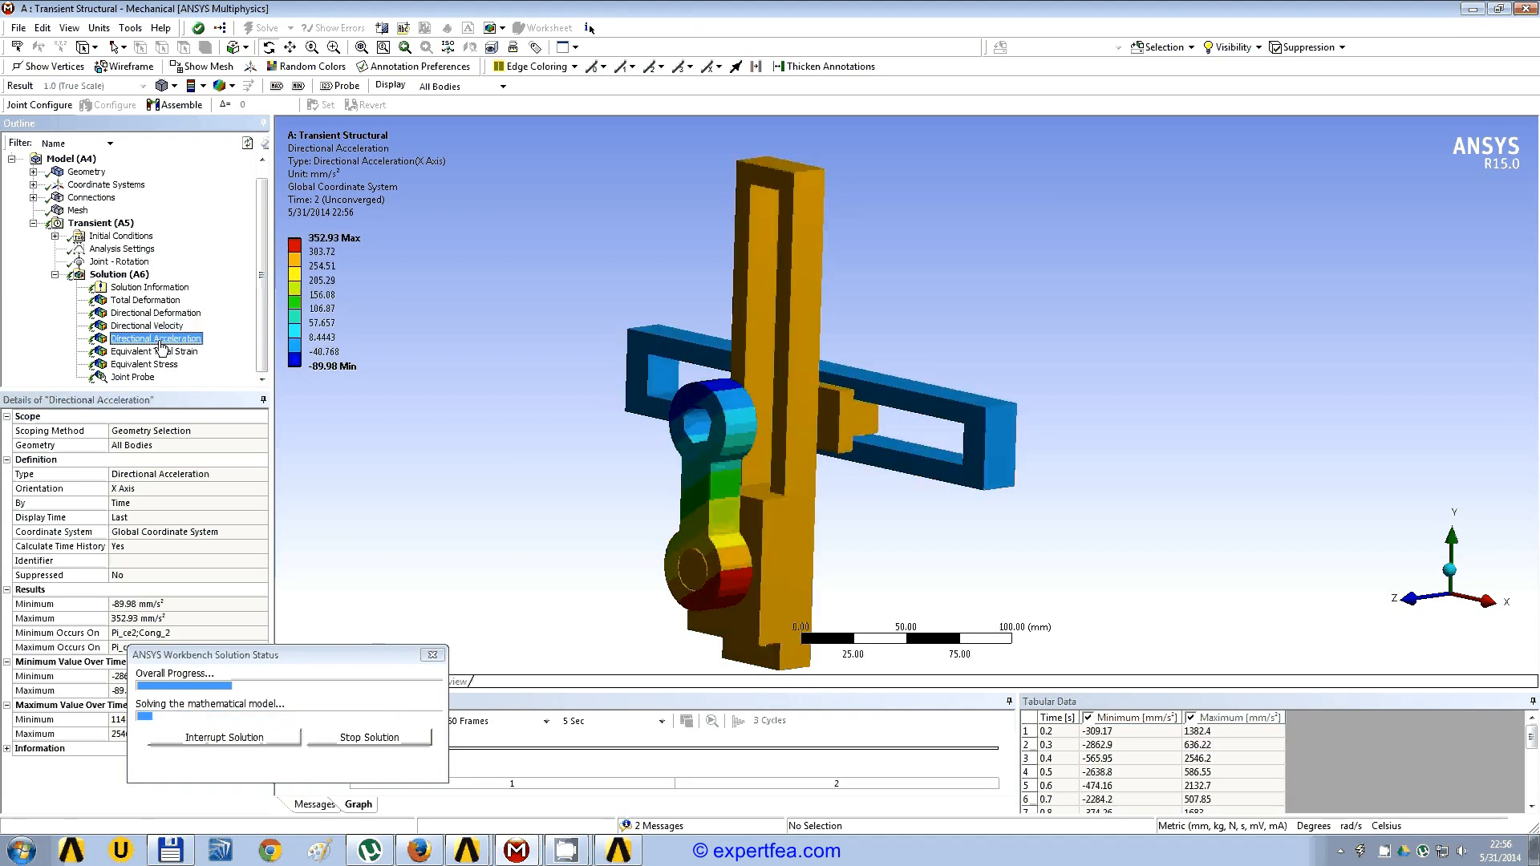
{"action": "left_click", "coordinate": [157, 352]}
{"action": "left_click", "coordinate": [161, 365]}
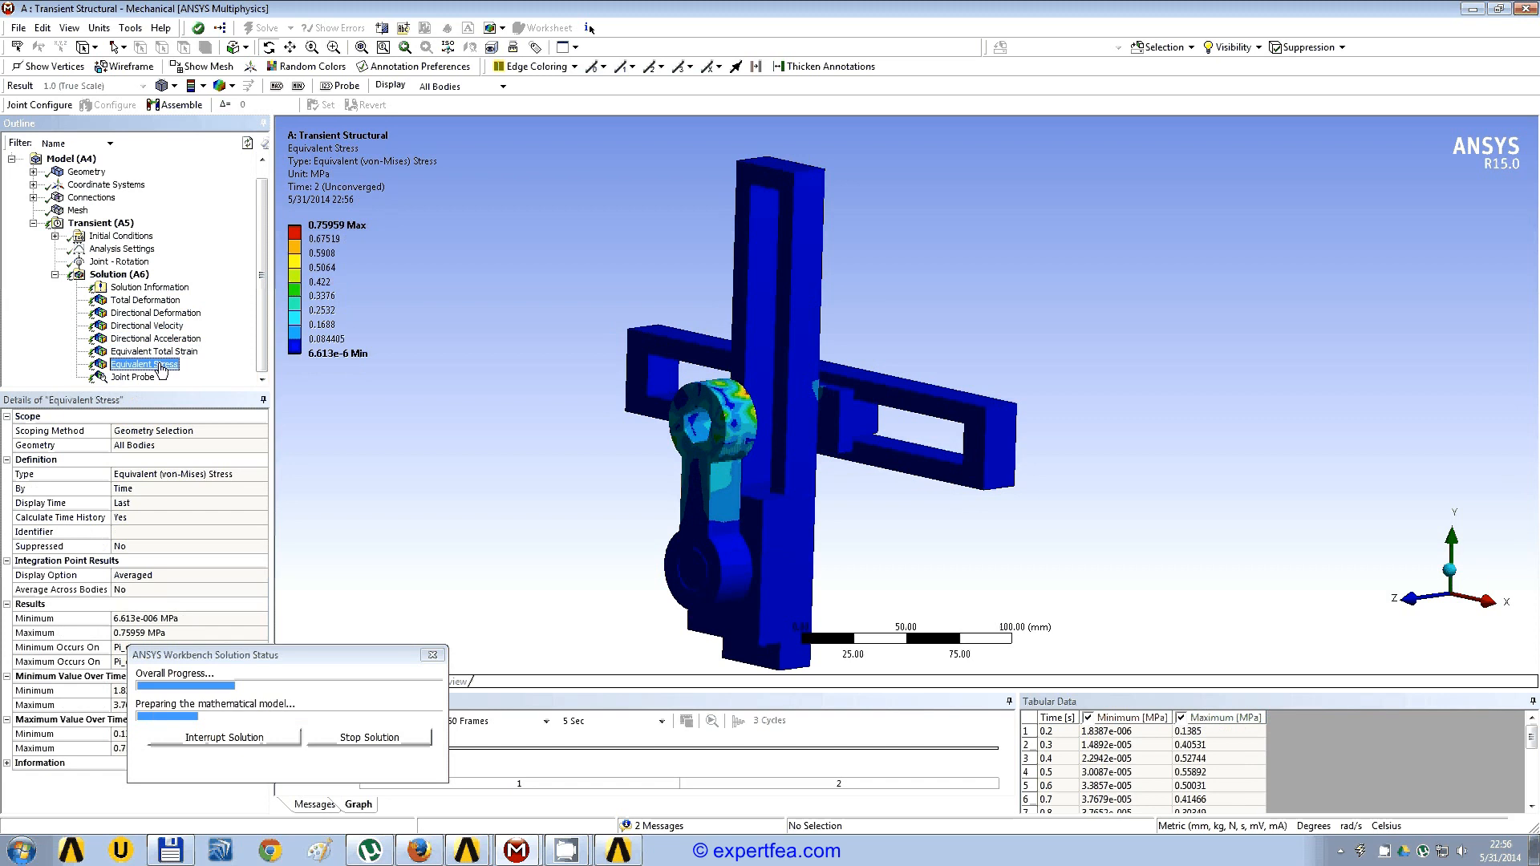
{"action": "left_click", "coordinate": [141, 379]}
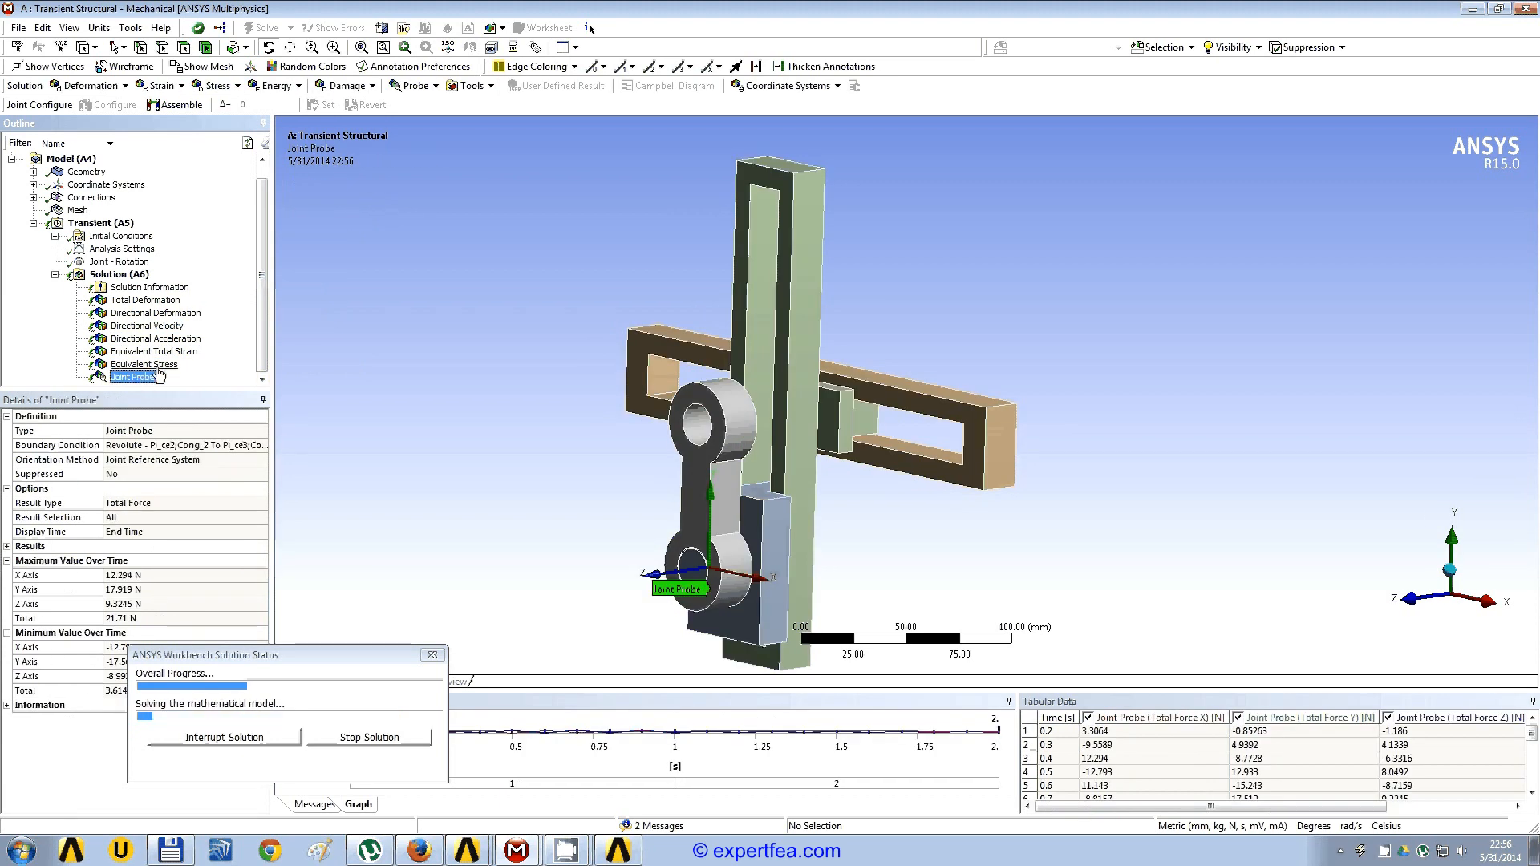
Step: Recheck the results in reverse order from equivalent stress to total deformation, then return to the force convergence plot
{"action": "left_click", "coordinate": [157, 365]}
{"action": "left_click", "coordinate": [161, 351]}
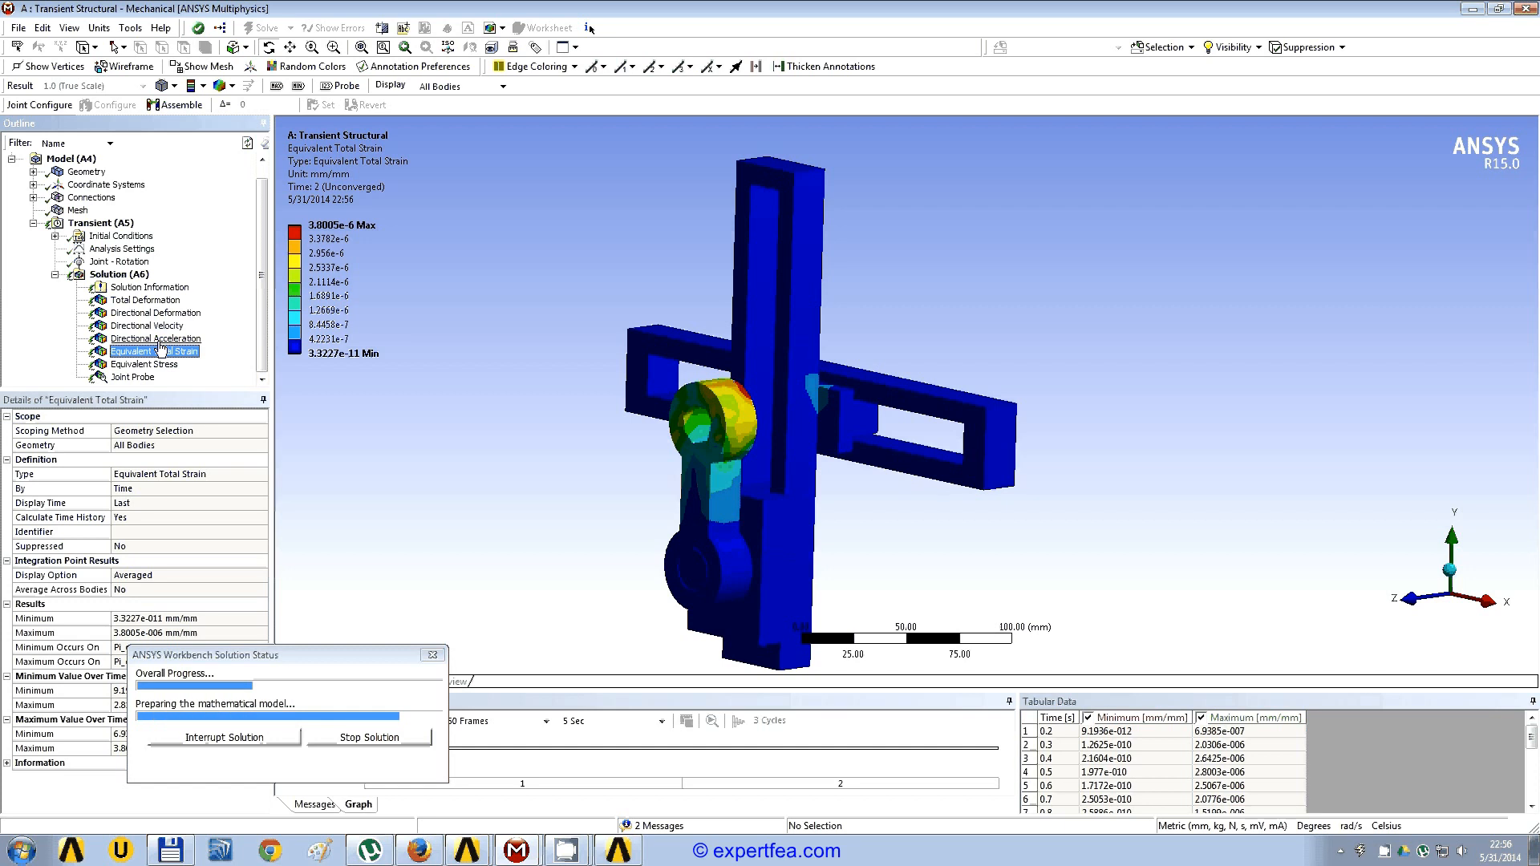
{"action": "left_click", "coordinate": [160, 338]}
{"action": "left_click", "coordinate": [171, 326]}
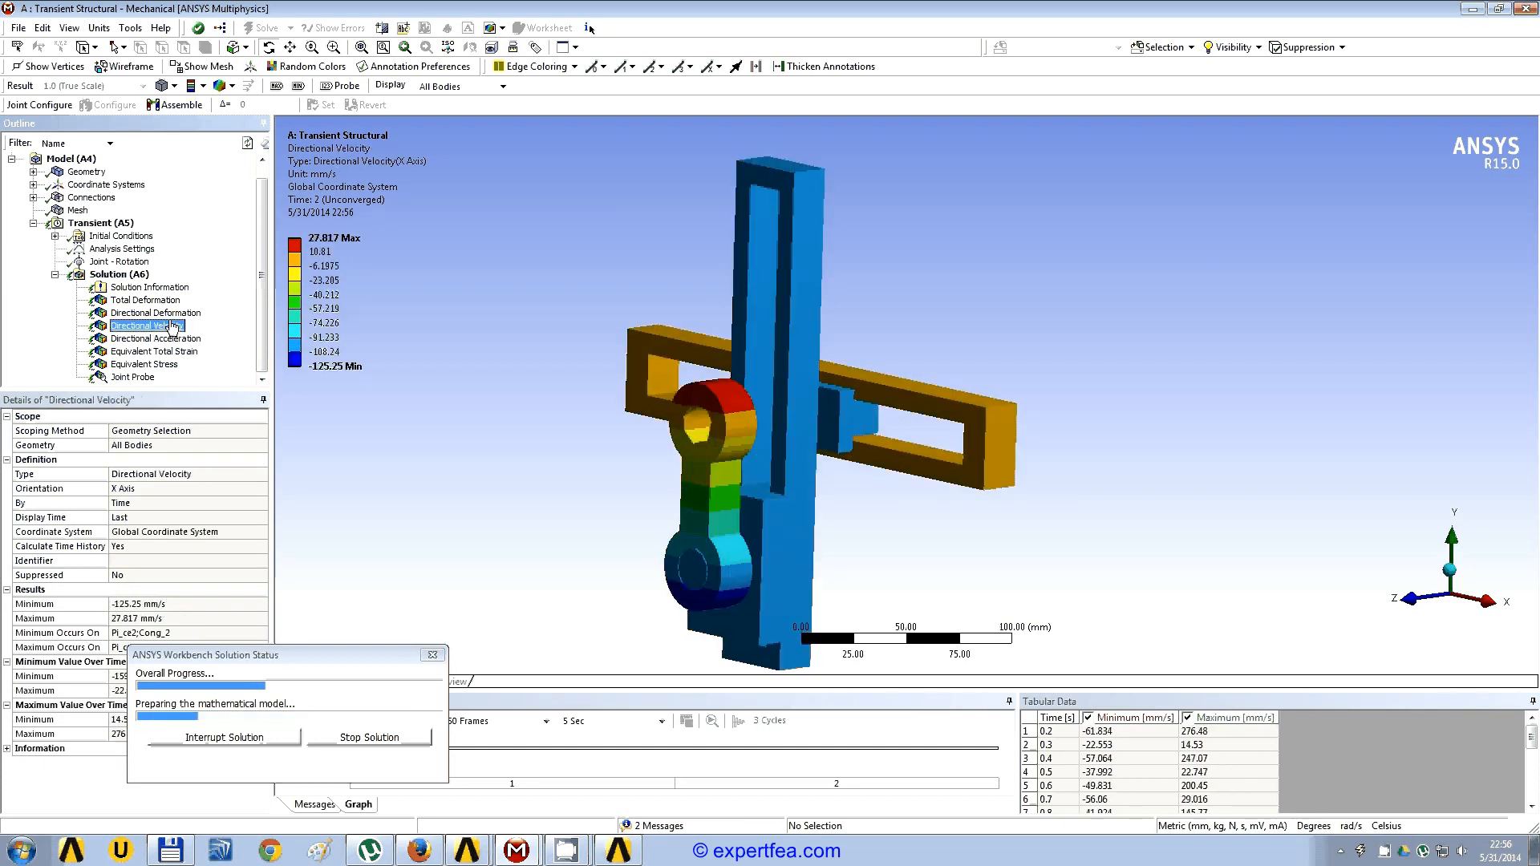
{"action": "left_click", "coordinate": [154, 312]}
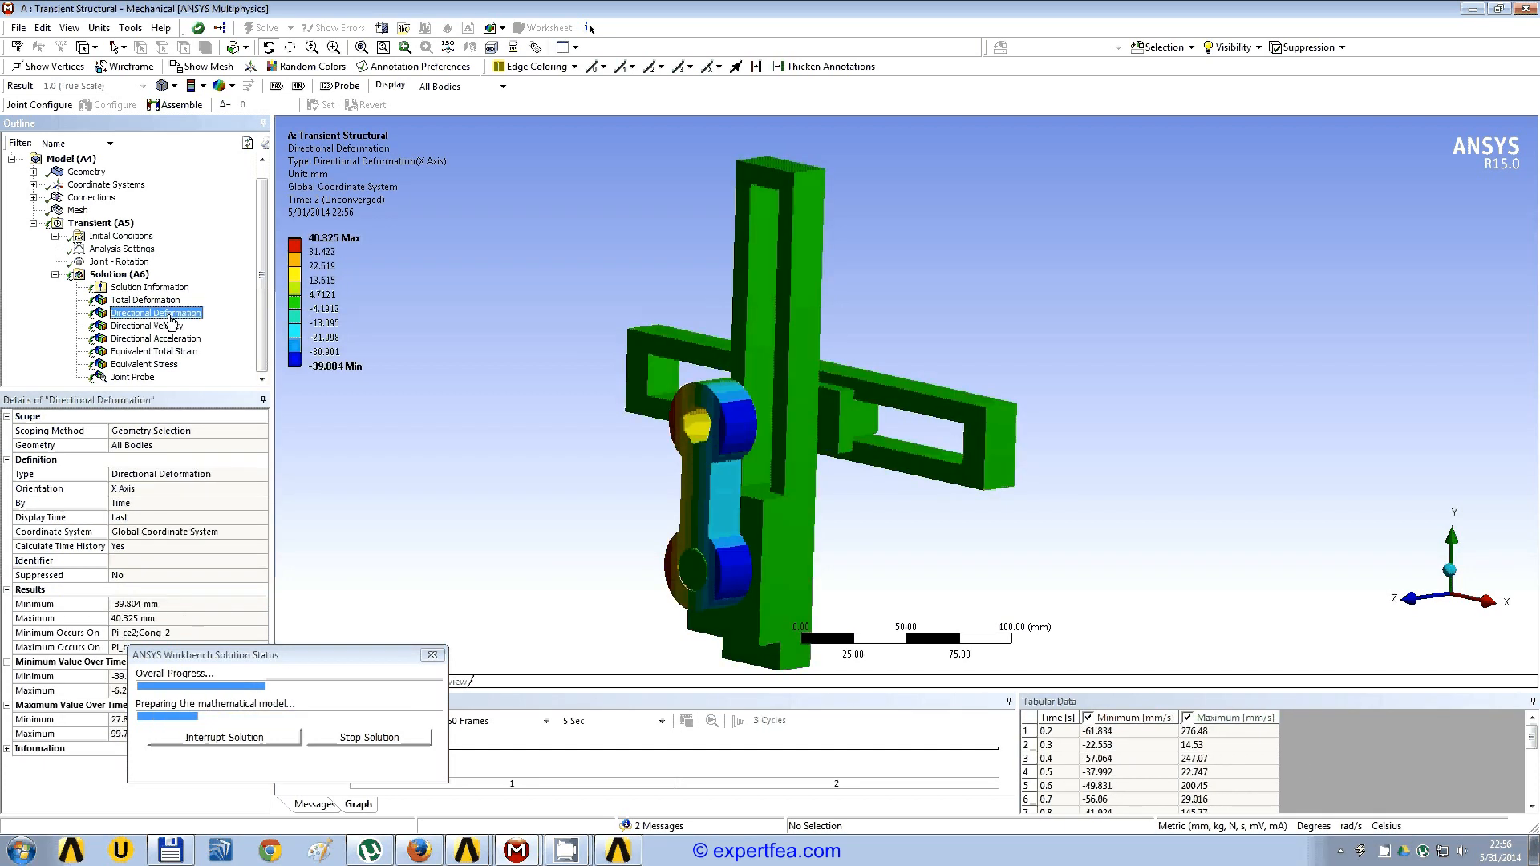
{"action": "left_click", "coordinate": [146, 300]}
{"action": "left_click", "coordinate": [158, 288]}
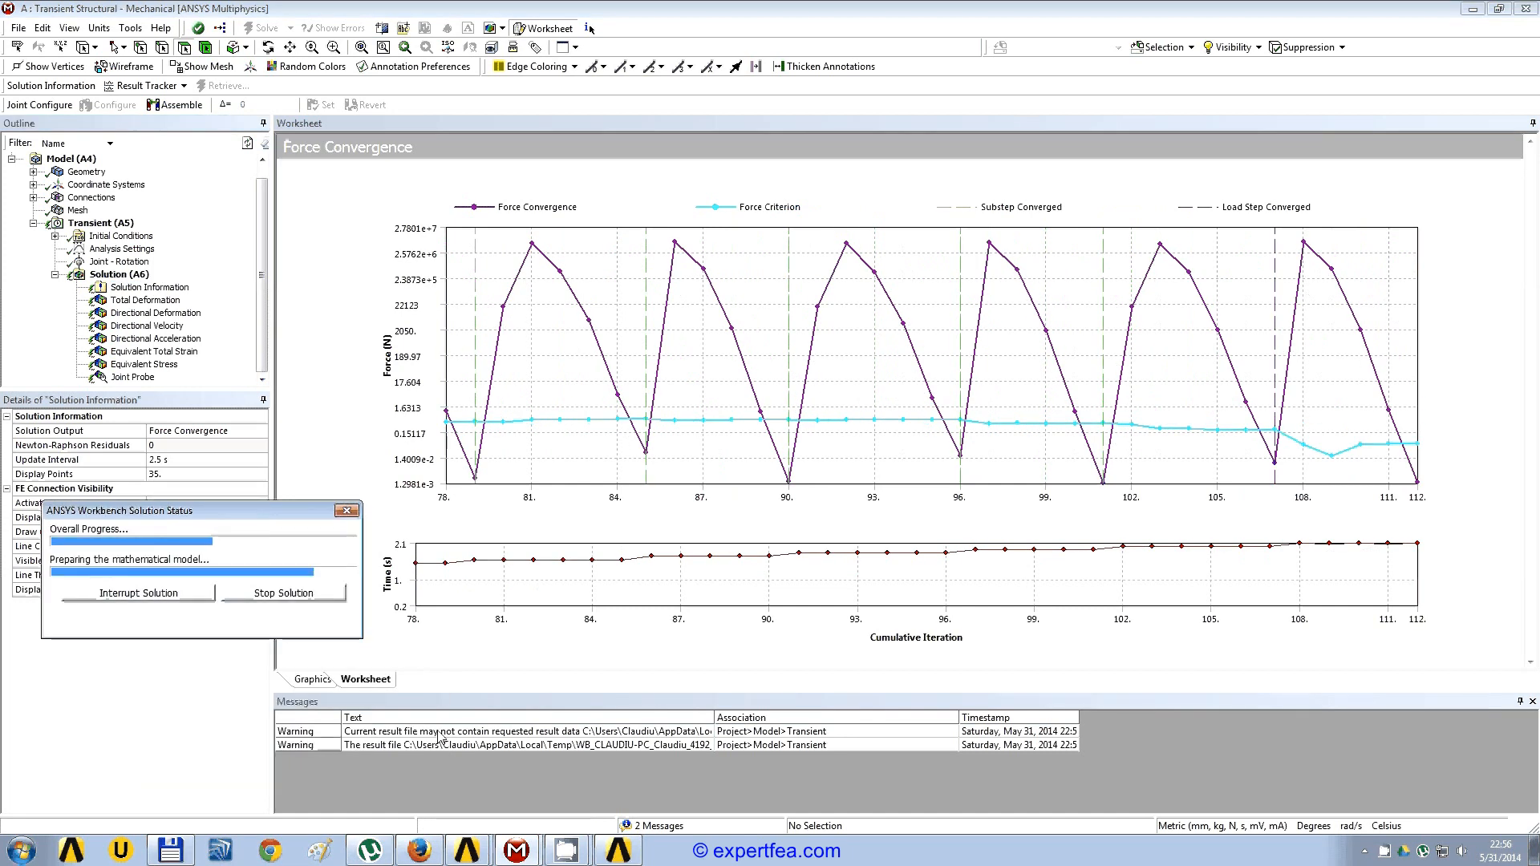
Step: Delete both result file warnings from the message list
{"action": "left_click_drag", "start_coordinate": [441, 733], "coordinate": [499, 747]}
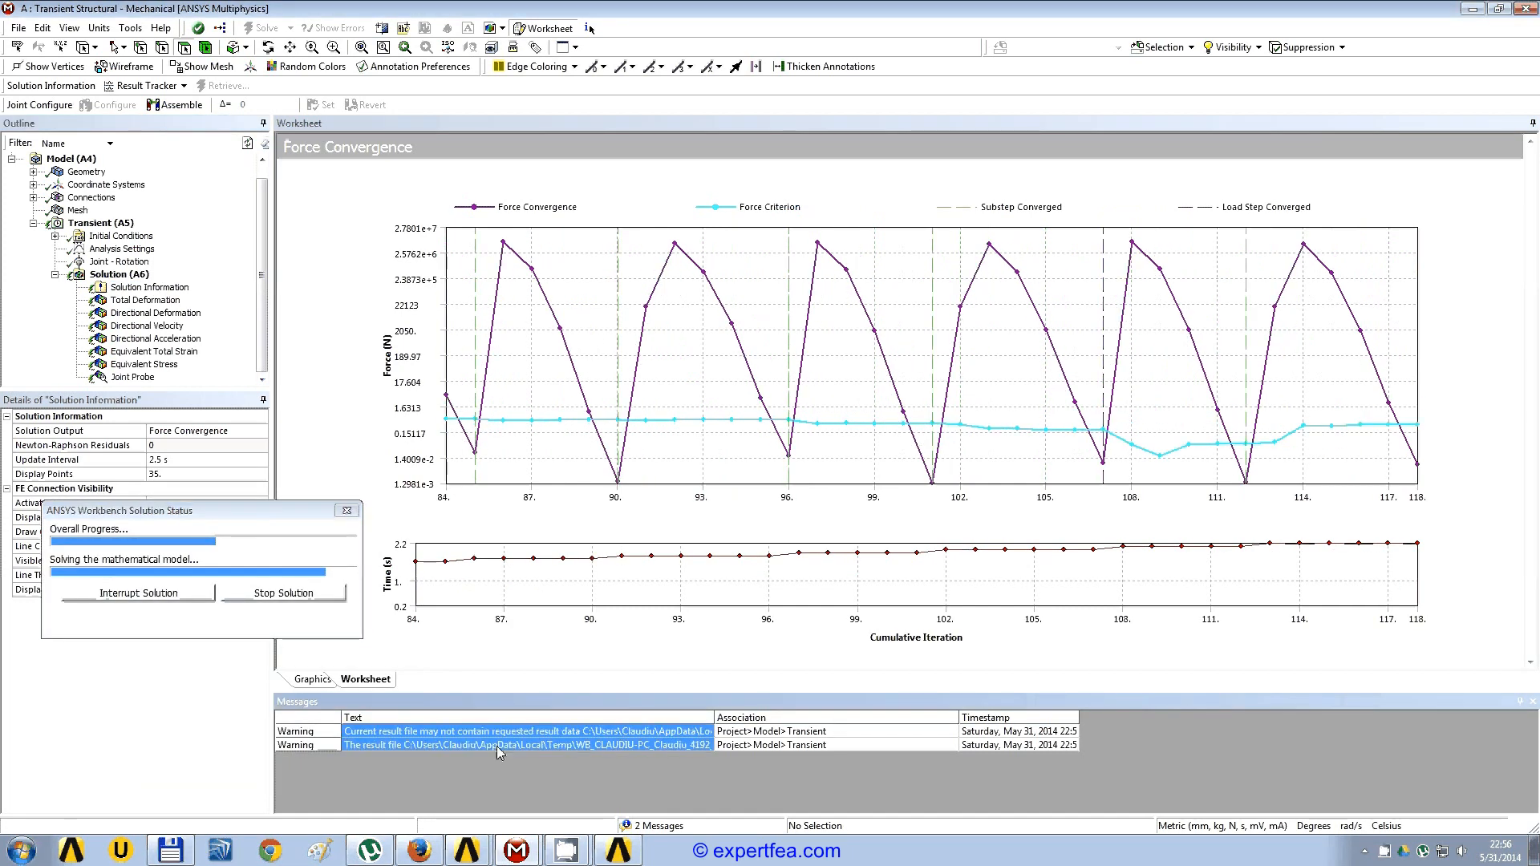
{"action": "right_click", "coordinate": [498, 747]}
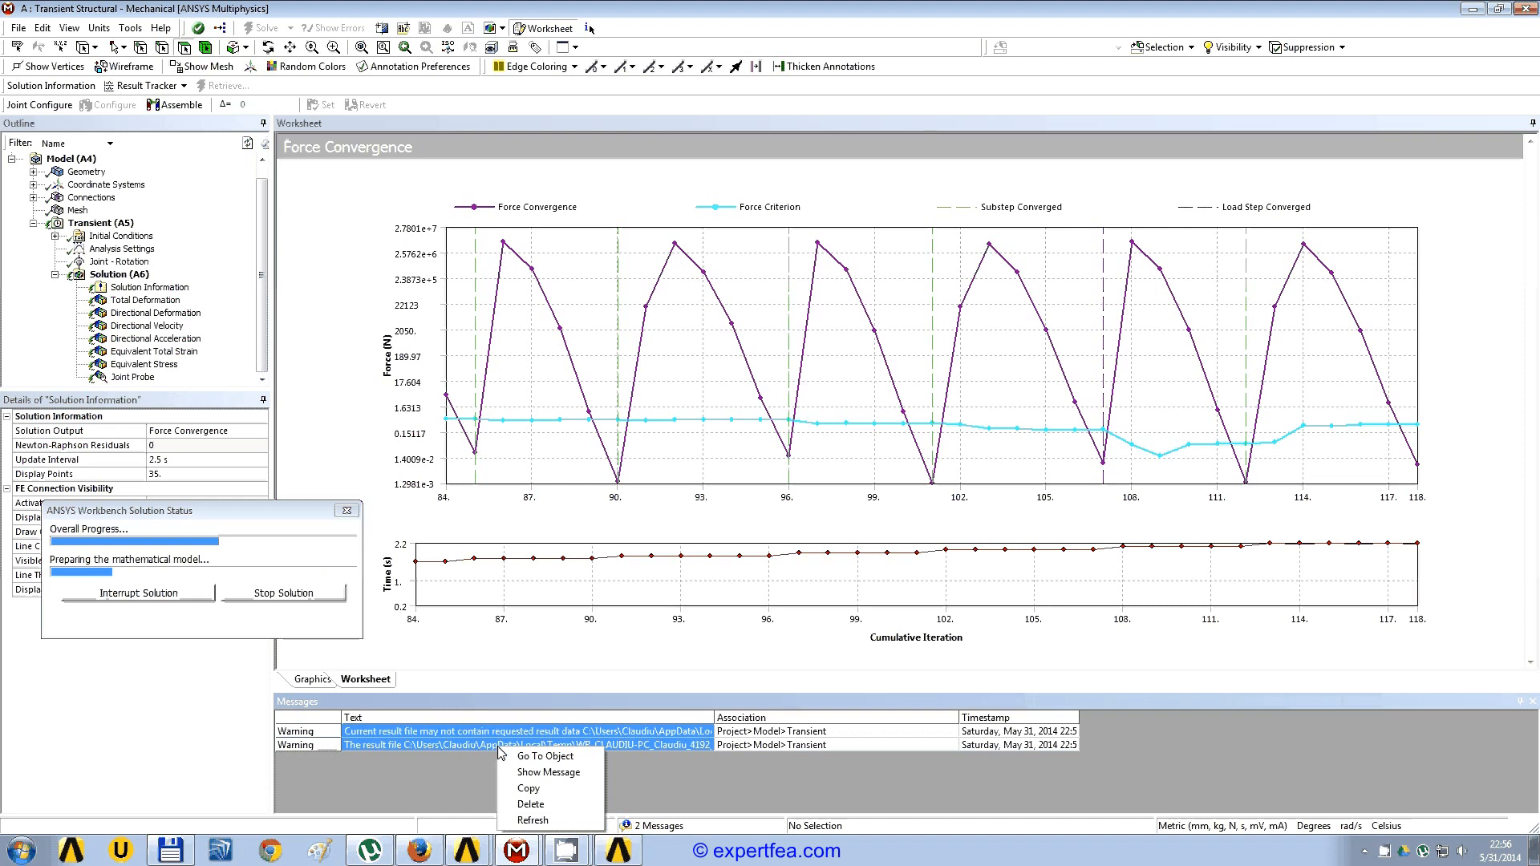
{"action": "left_click", "coordinate": [521, 804]}
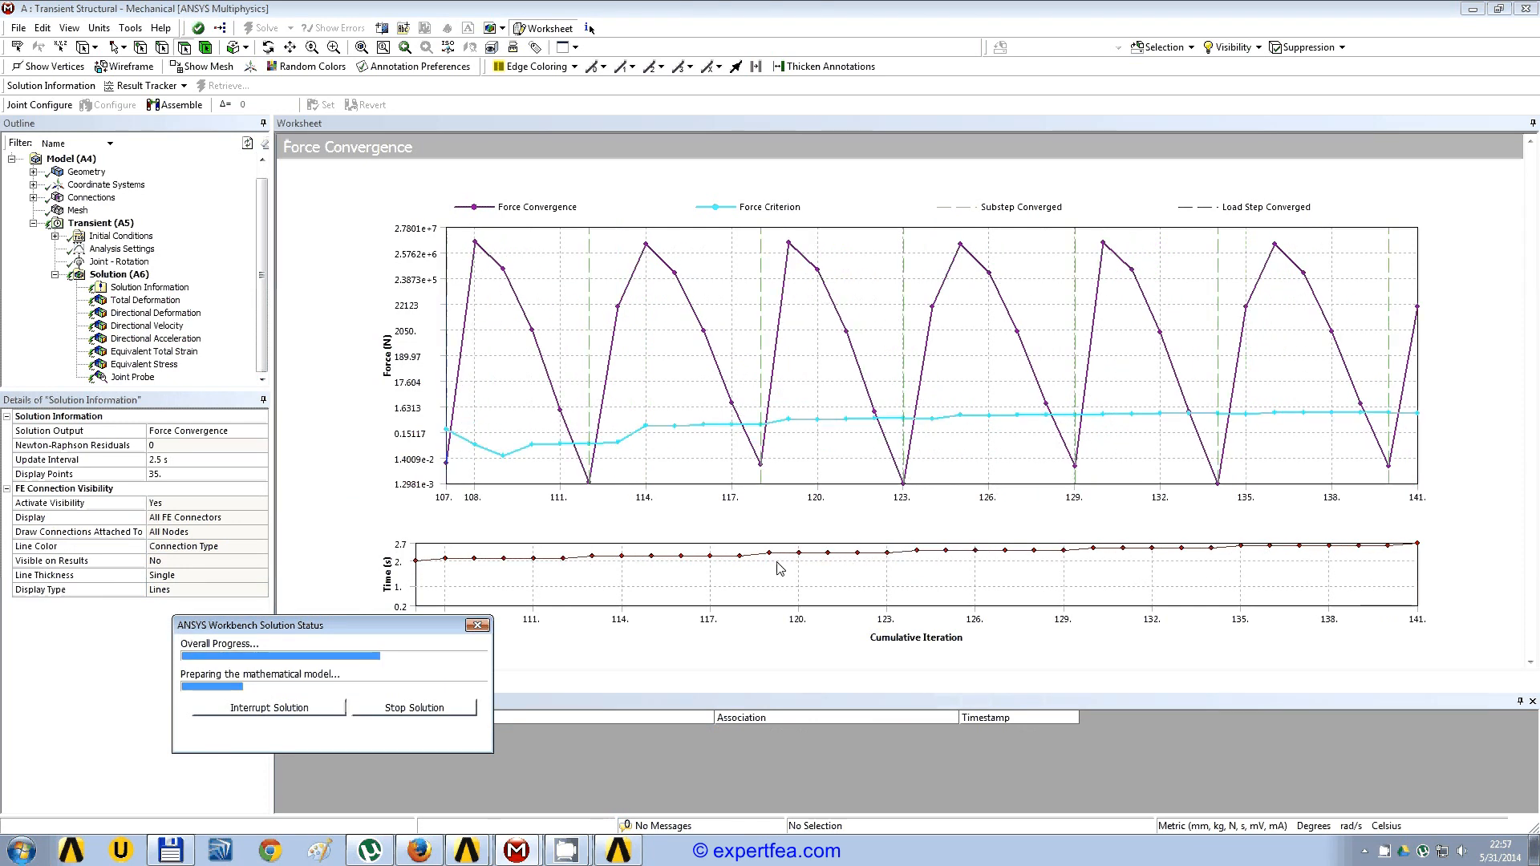
Step: Check the step end time in the analysis settings and the final joint rotation value, then return to the convergence plot
{"action": "left_click", "coordinate": [122, 249]}
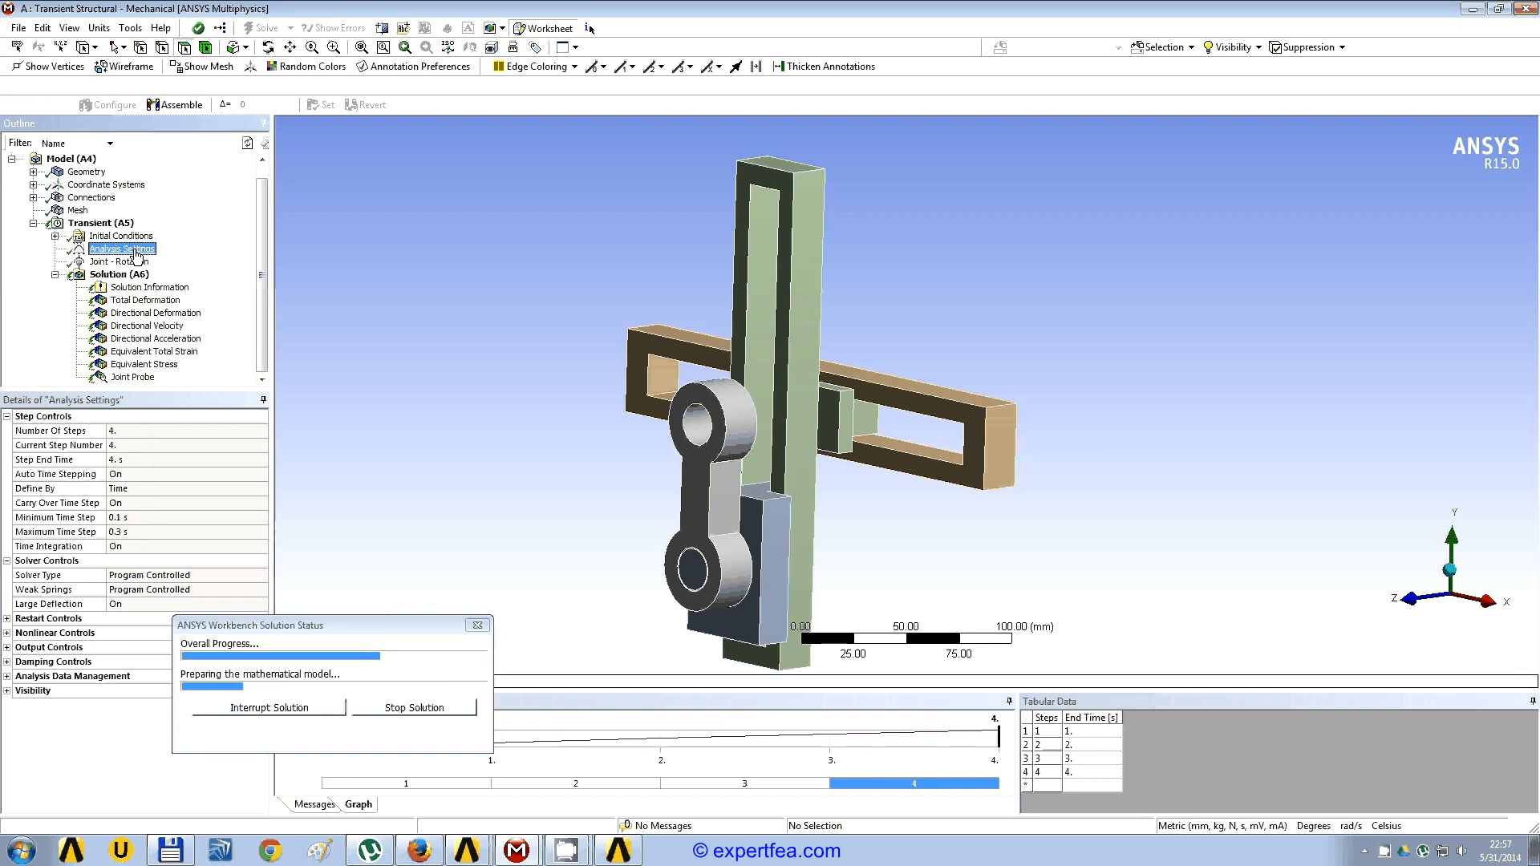
{"action": "left_click", "coordinate": [126, 461]}
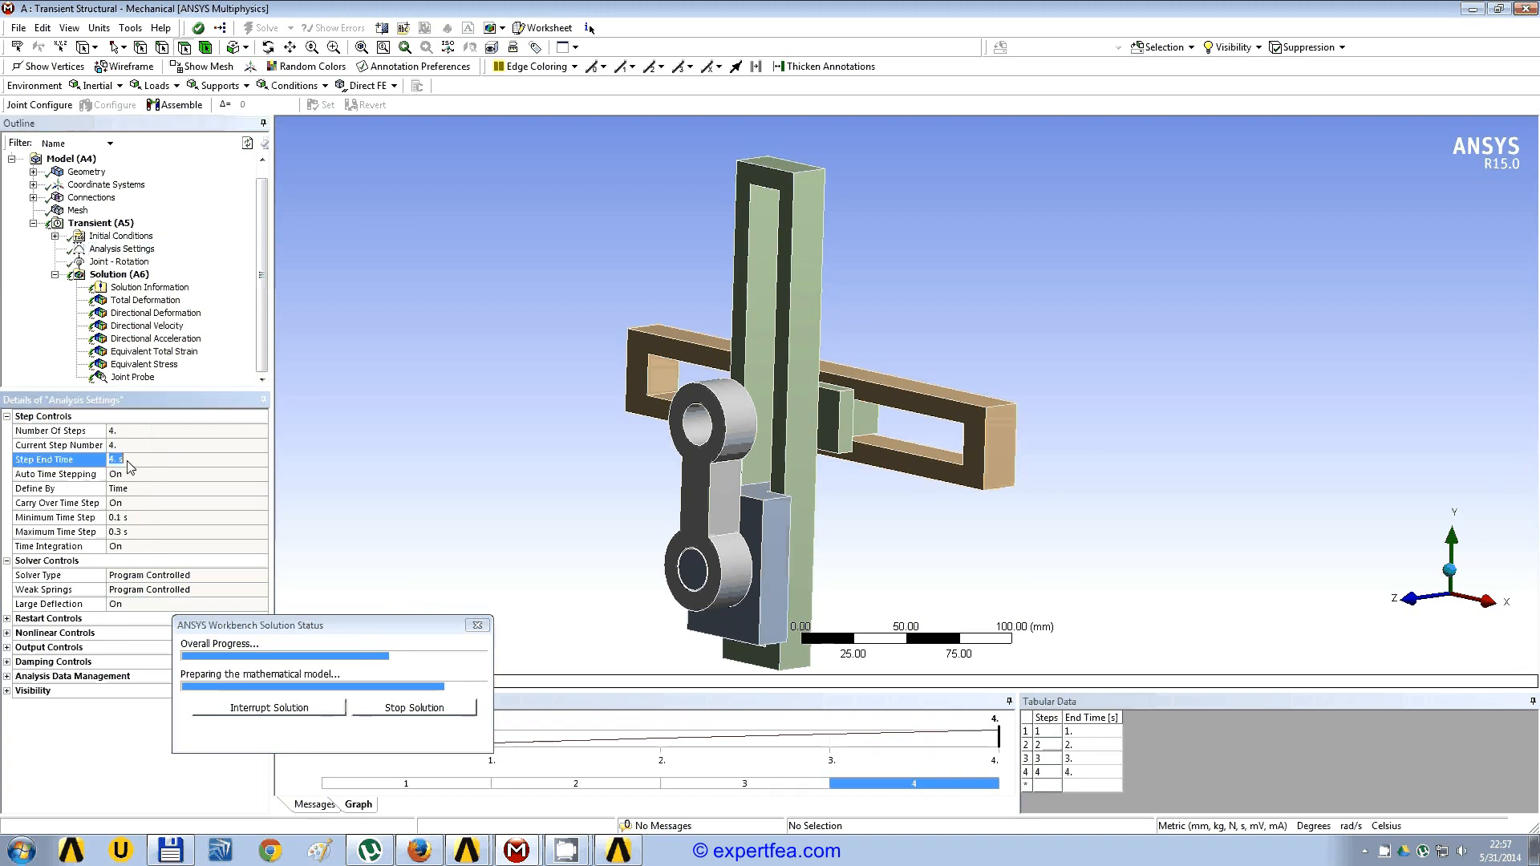
{"action": "left_click", "coordinate": [135, 459]}
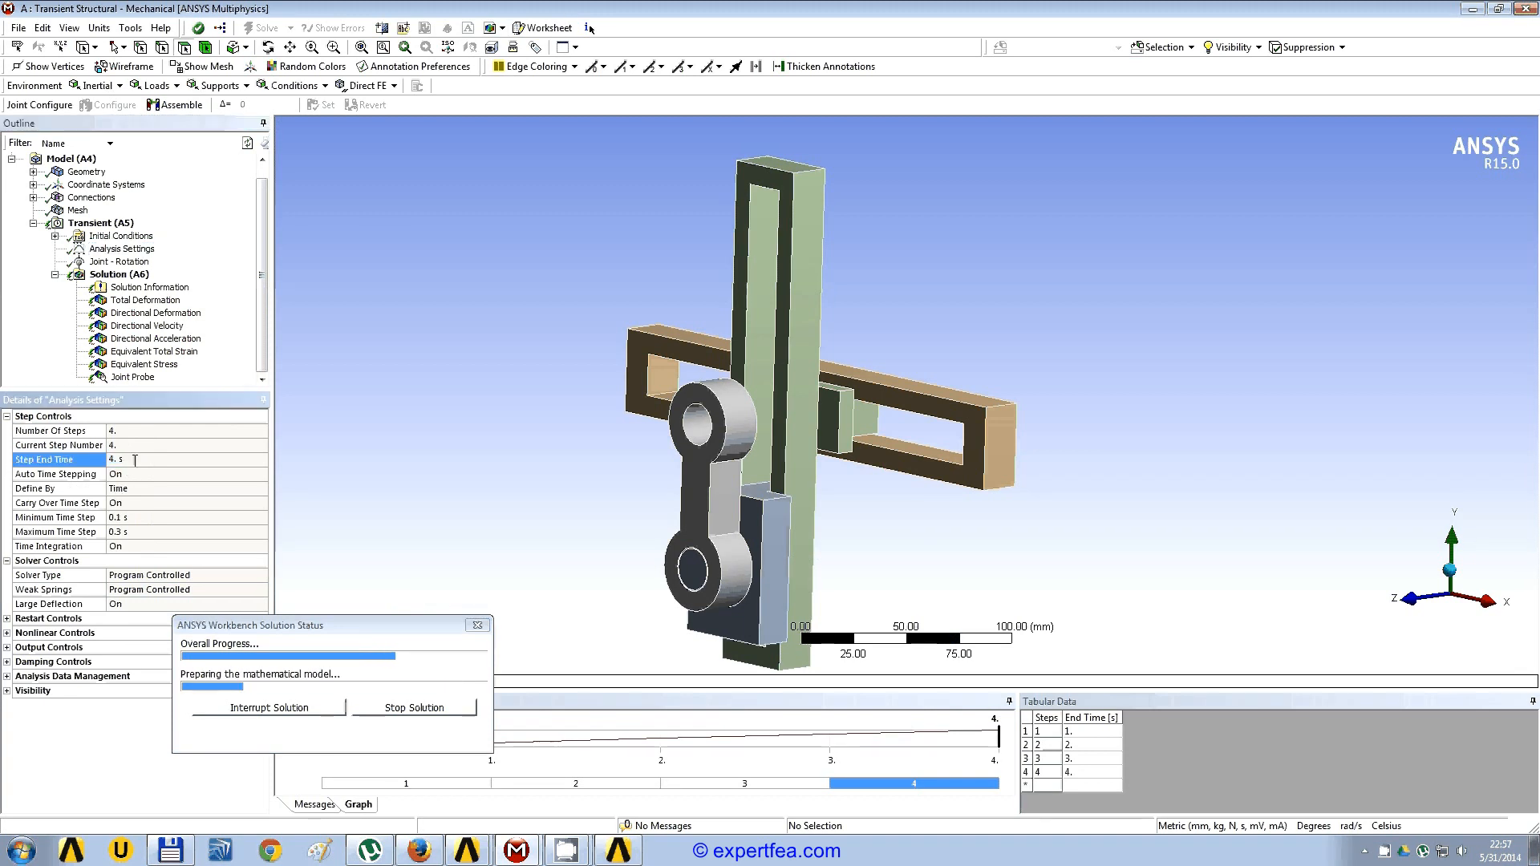
{"action": "left_click", "coordinate": [122, 262]}
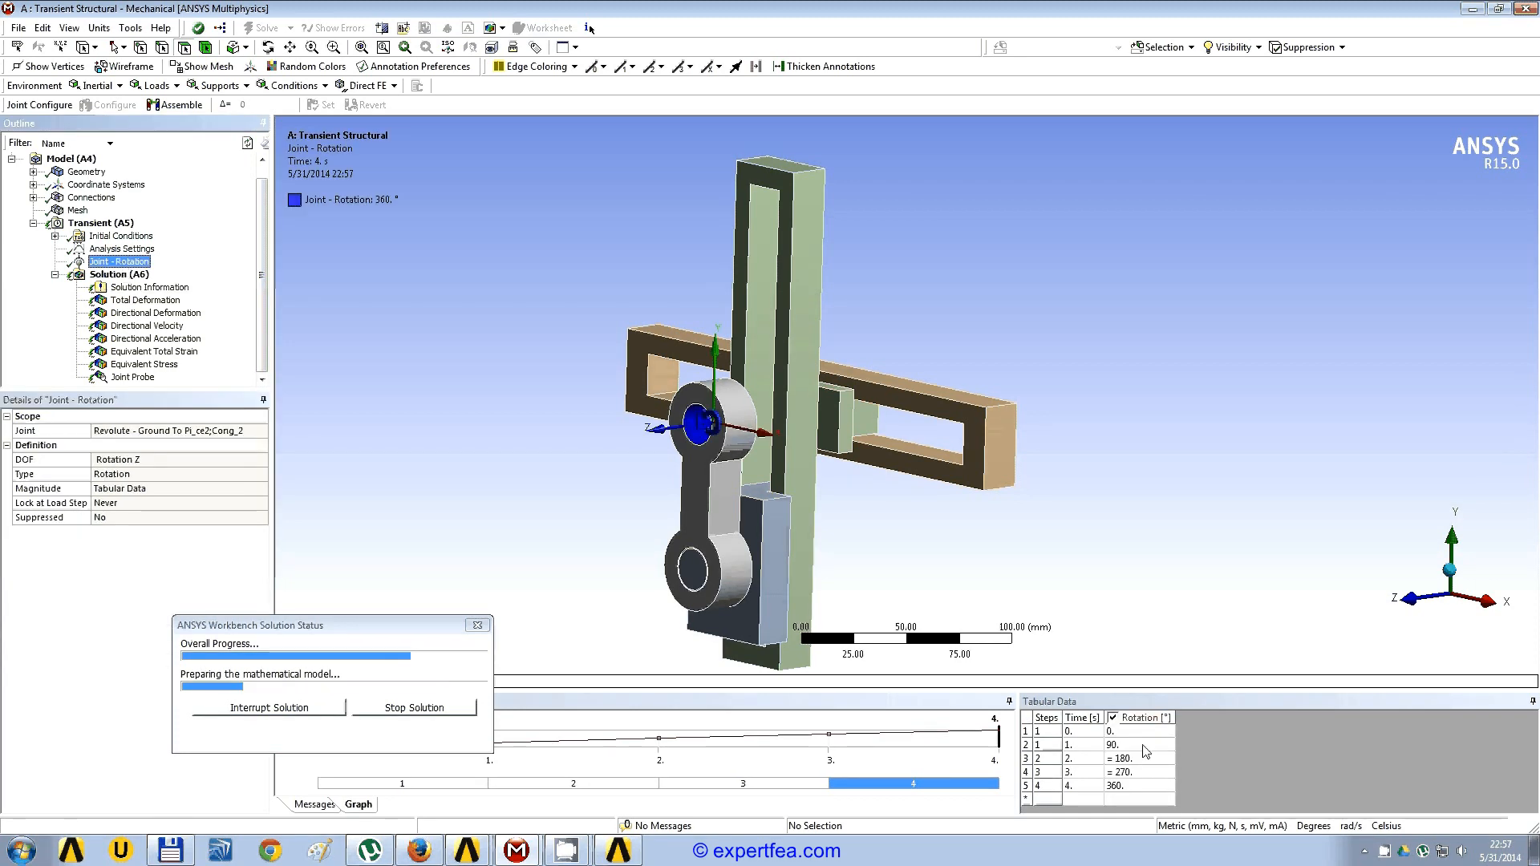
{"action": "left_click", "coordinate": [1127, 788]}
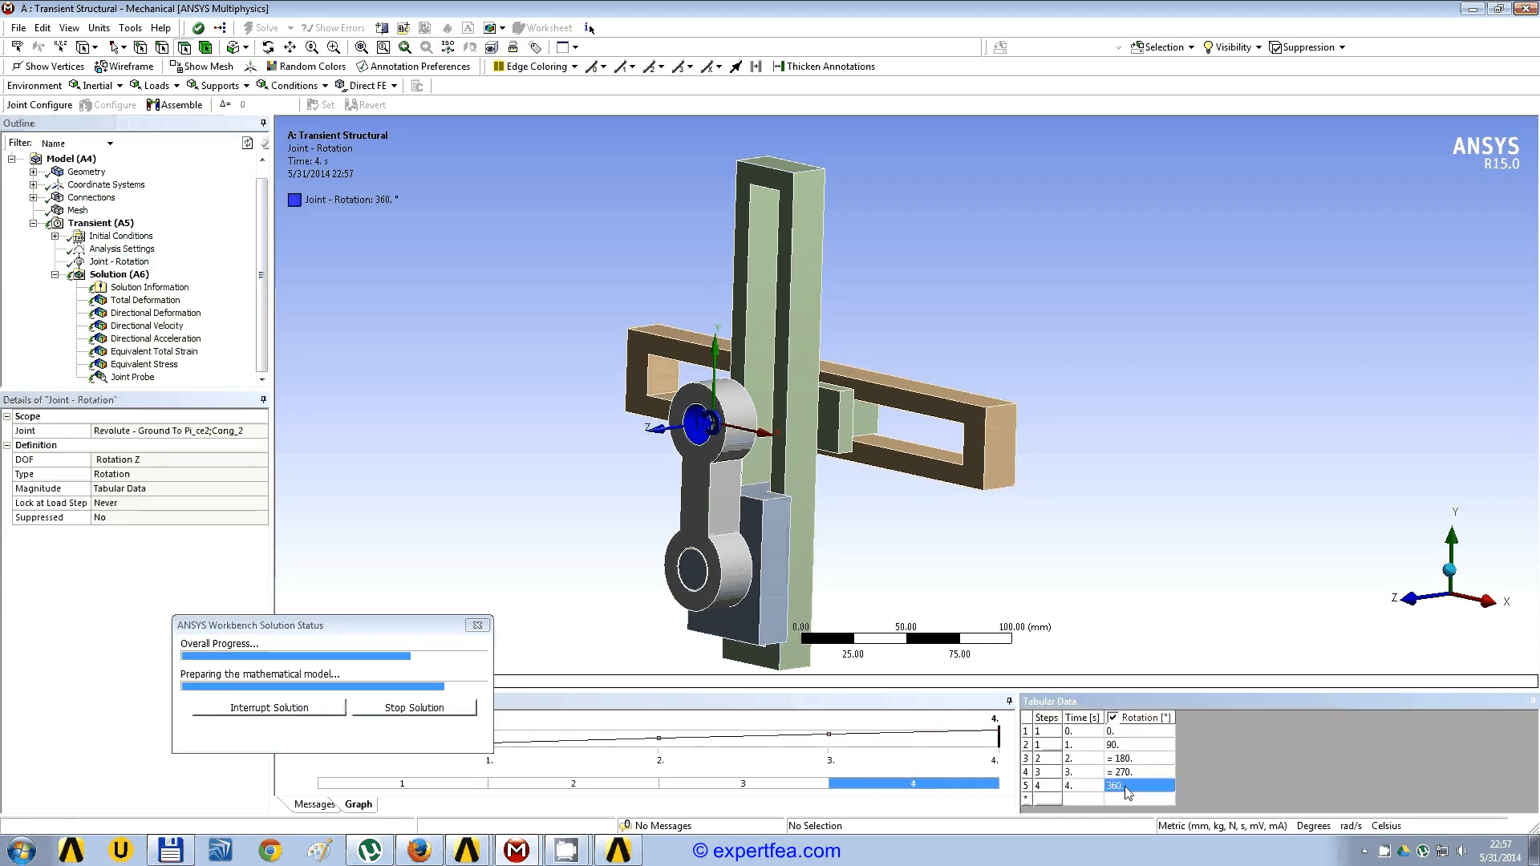
{"action": "left_click", "coordinate": [138, 289]}
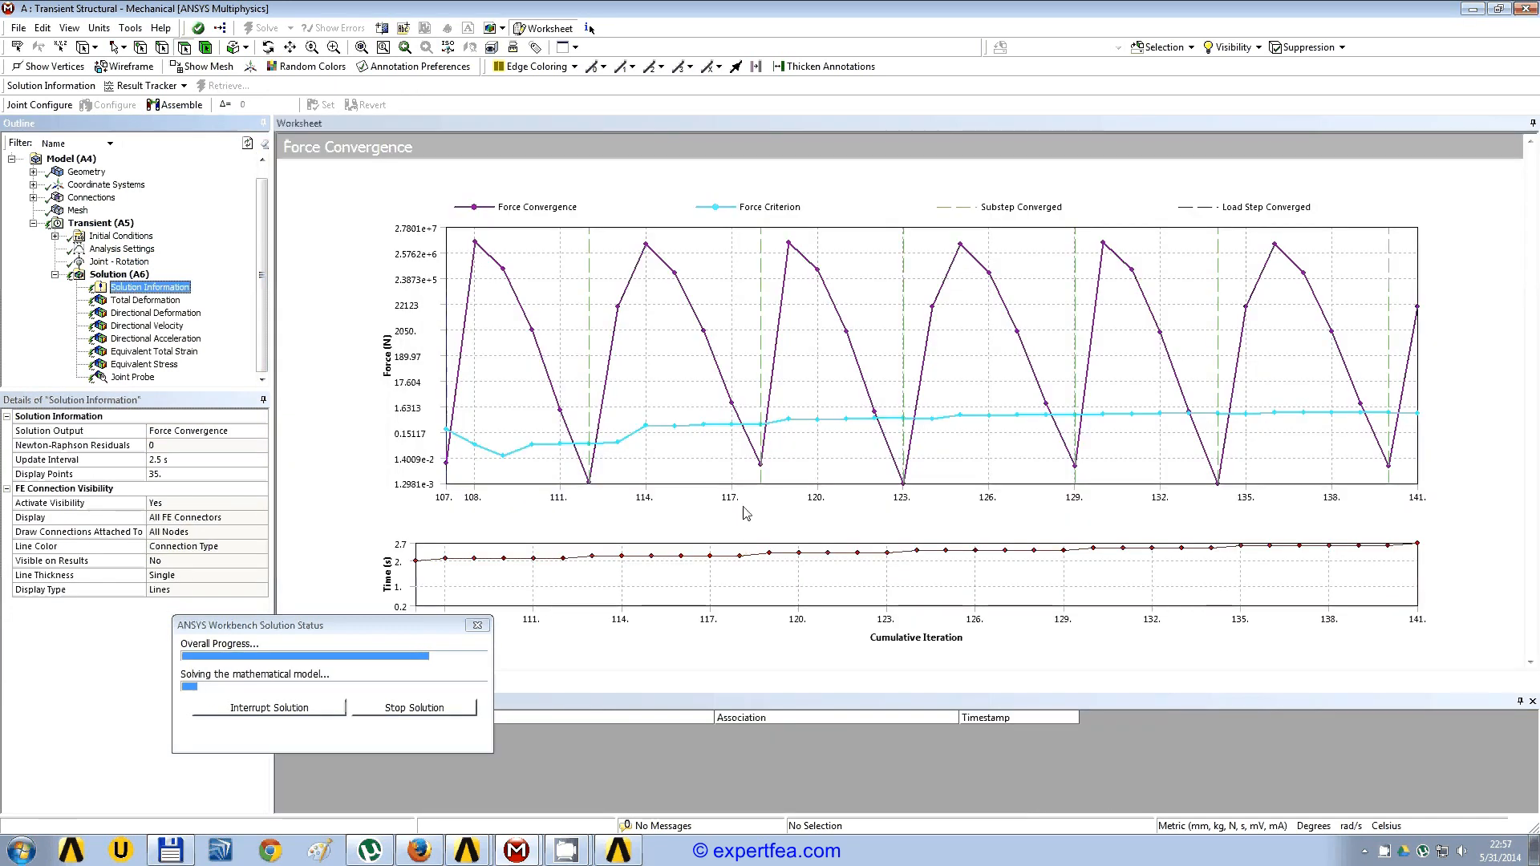
Step: Play the animation of the total deformation result for the solved mechanism
{"action": "left_click_drag", "start_coordinate": [394, 630], "coordinate": [1029, 657]}
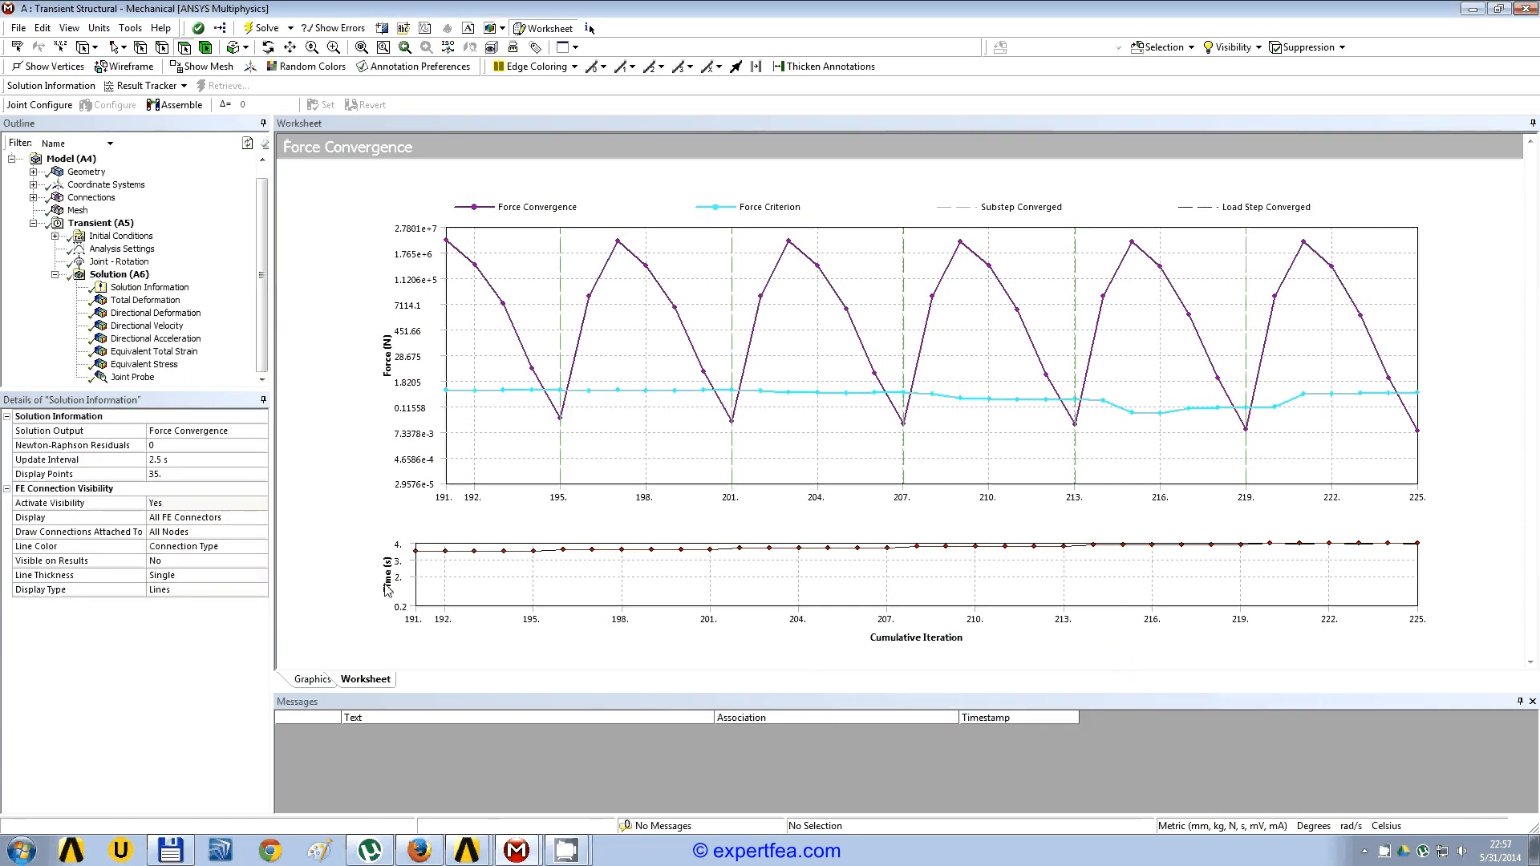
{"action": "left_click", "coordinate": [145, 302]}
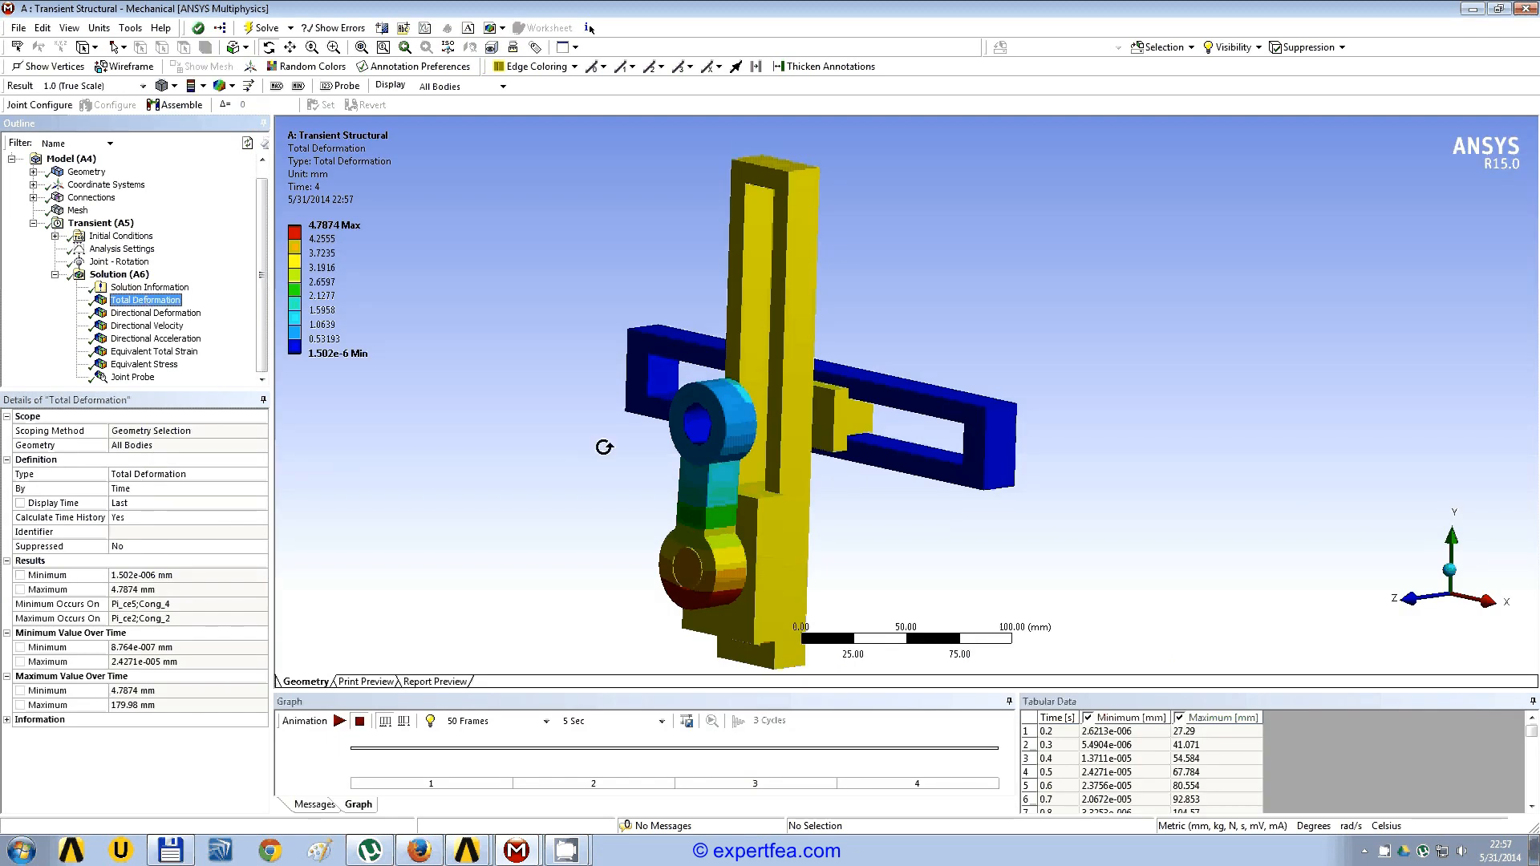
{"action": "left_click", "coordinate": [729, 444]}
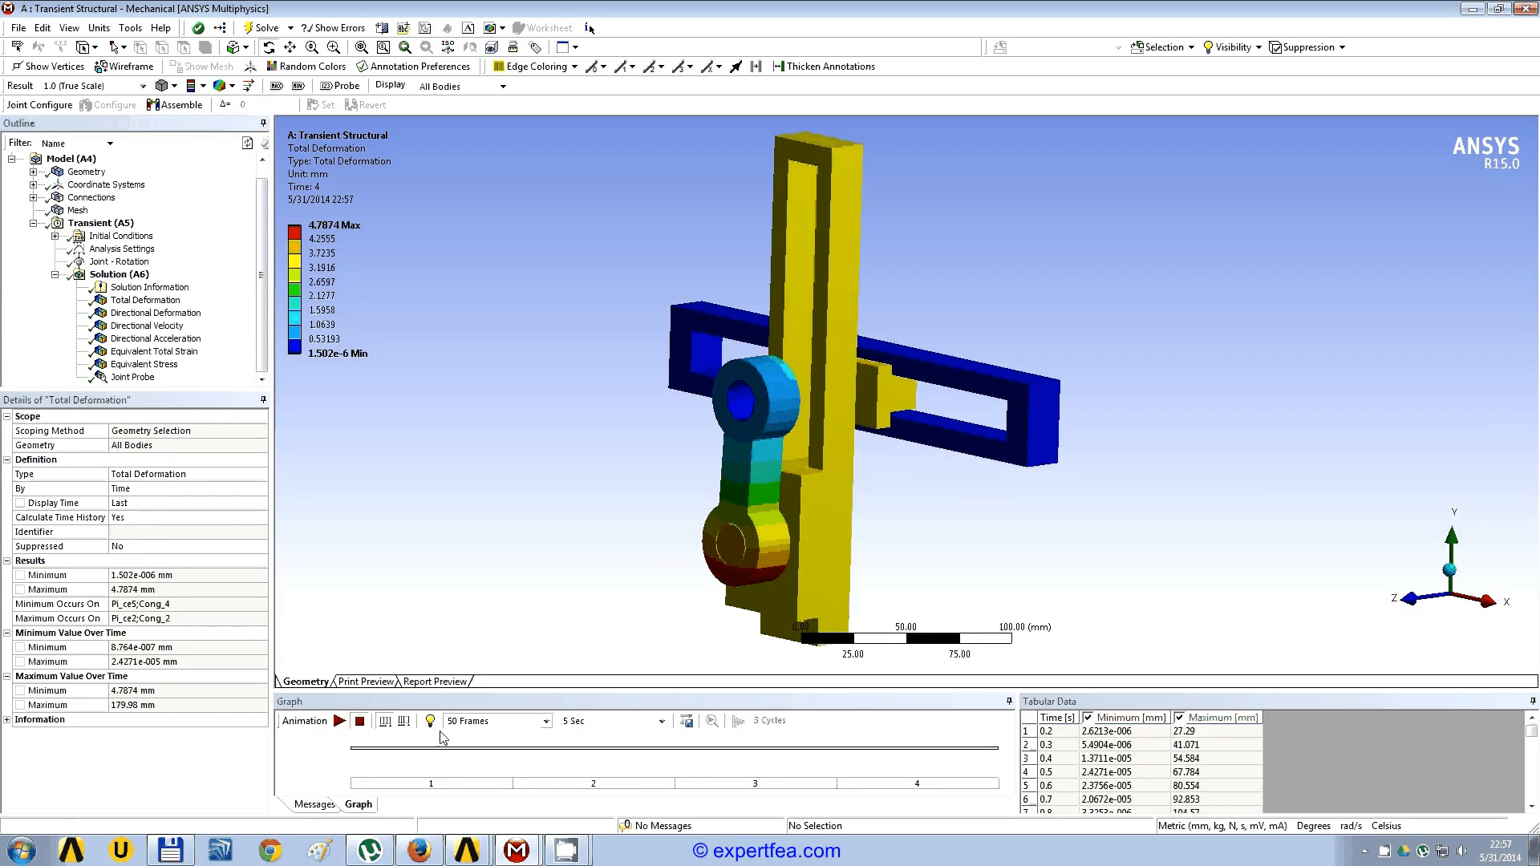
{"action": "left_click", "coordinate": [339, 721]}
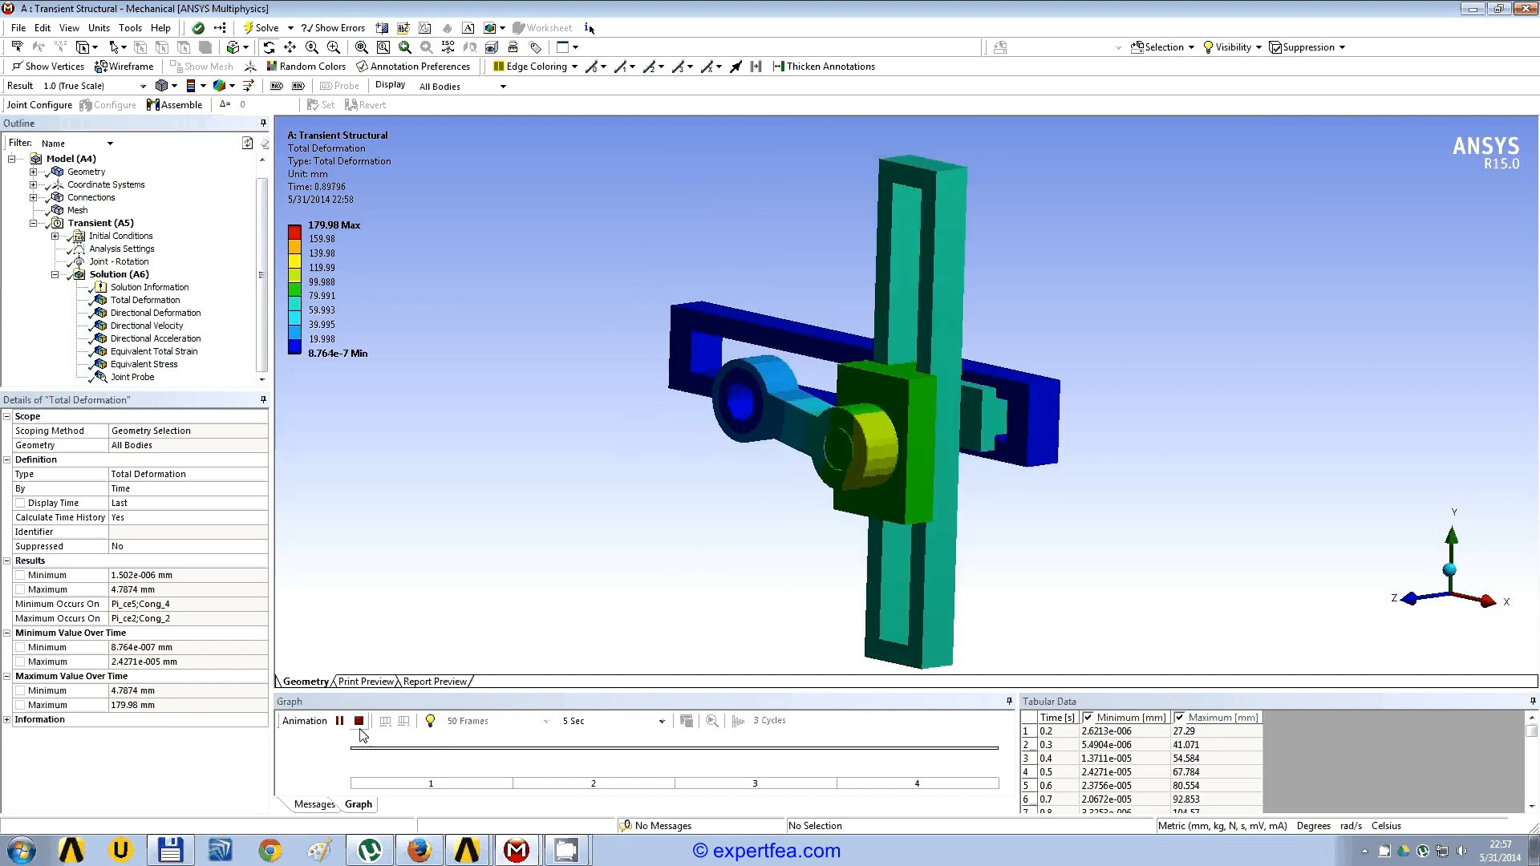
Step: Play the animation of the directional deformation result, then stop it
{"action": "left_click", "coordinate": [143, 315]}
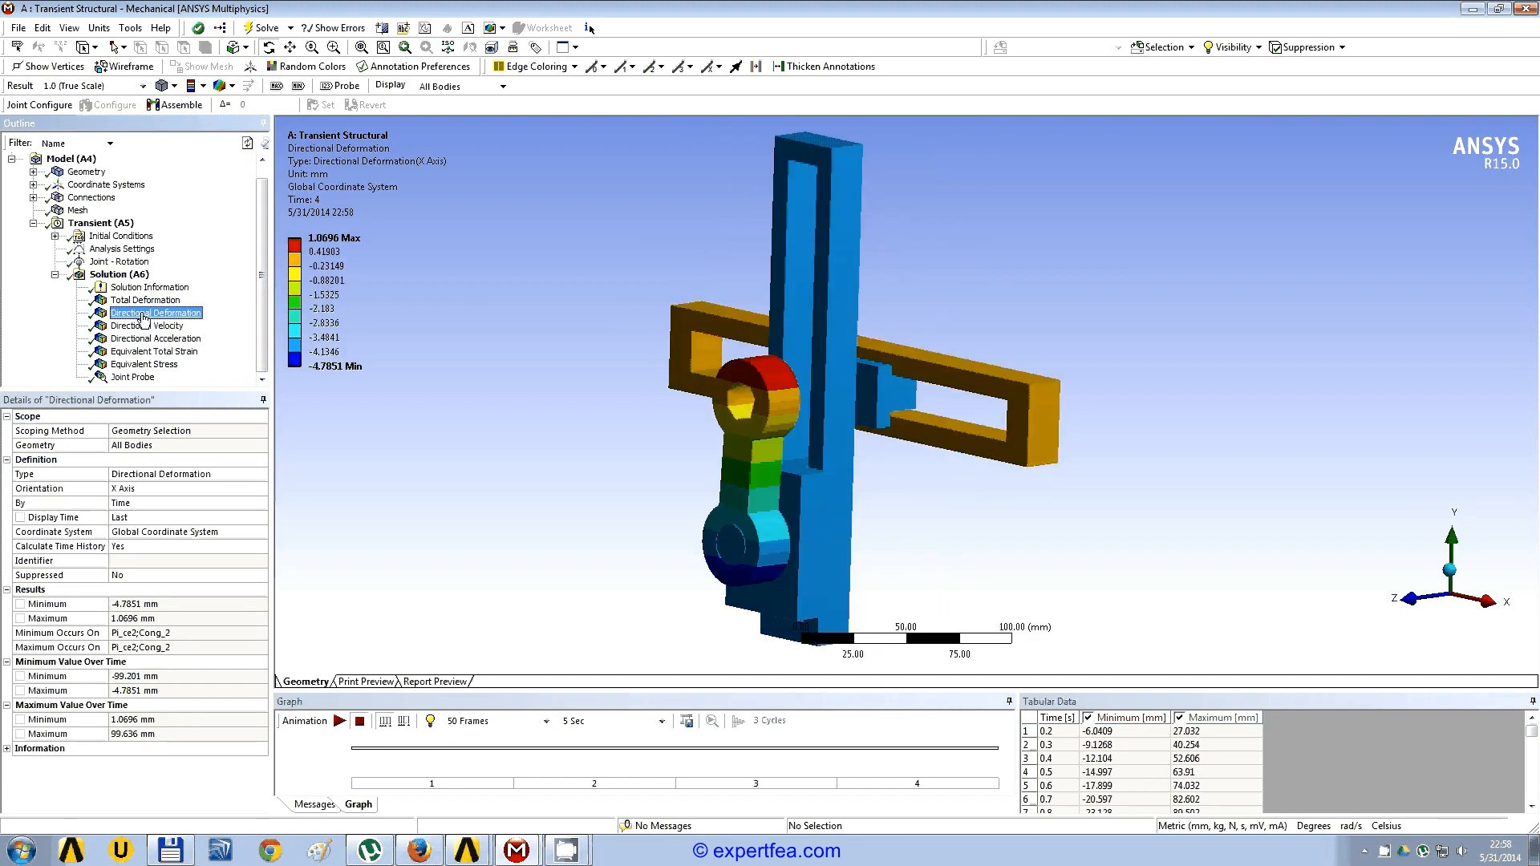
{"action": "left_click", "coordinate": [340, 722]}
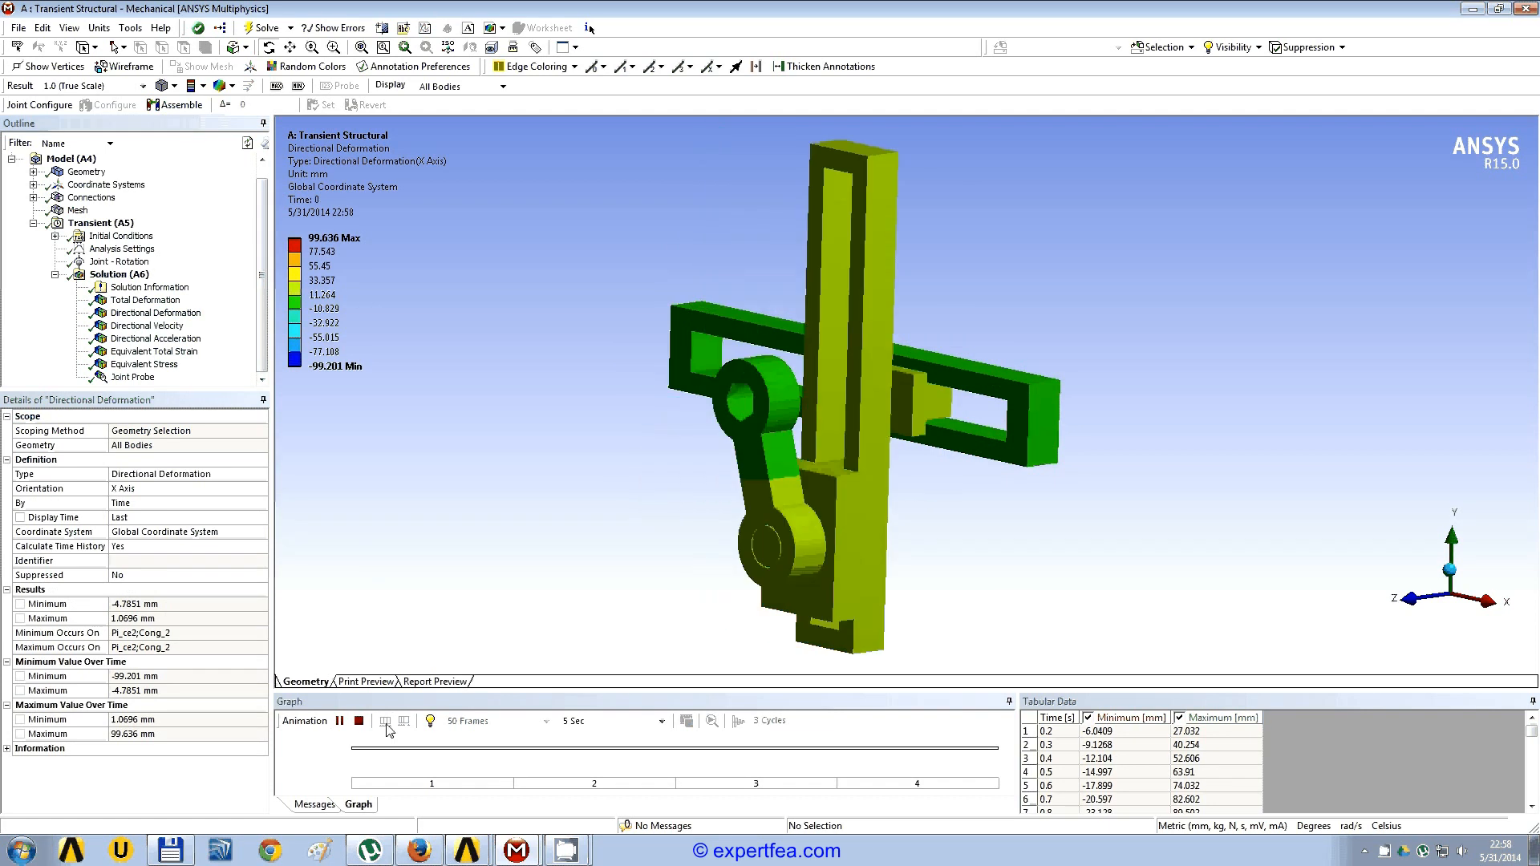
{"action": "left_click", "coordinate": [358, 720]}
Step: Clear the generated data of the directional deformation result
{"action": "right_click", "coordinate": [180, 313]}
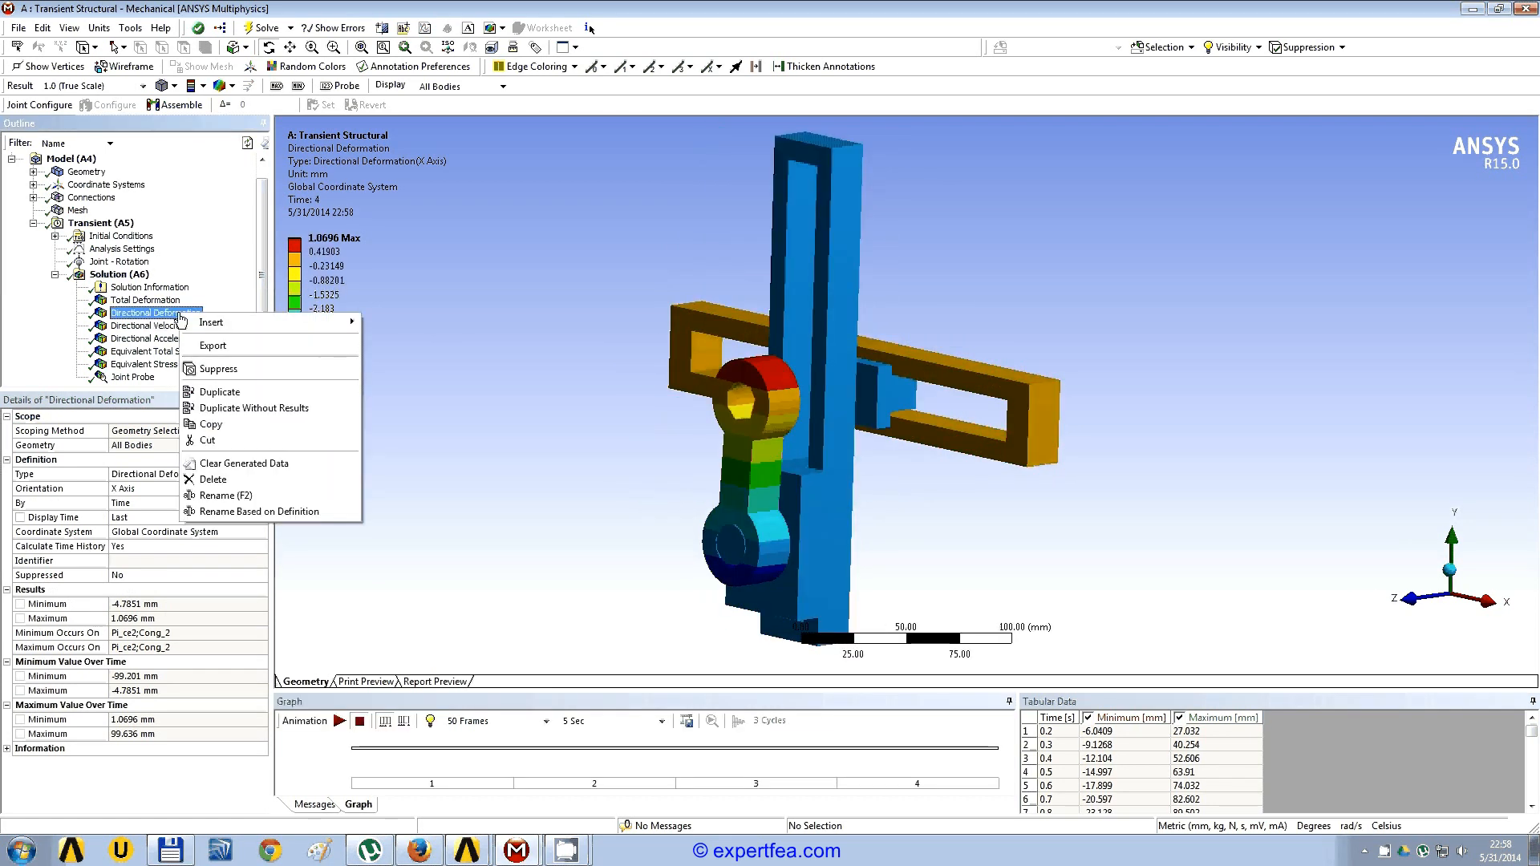
{"action": "left_click", "coordinate": [279, 464]}
{"action": "left_click", "coordinate": [637, 574]}
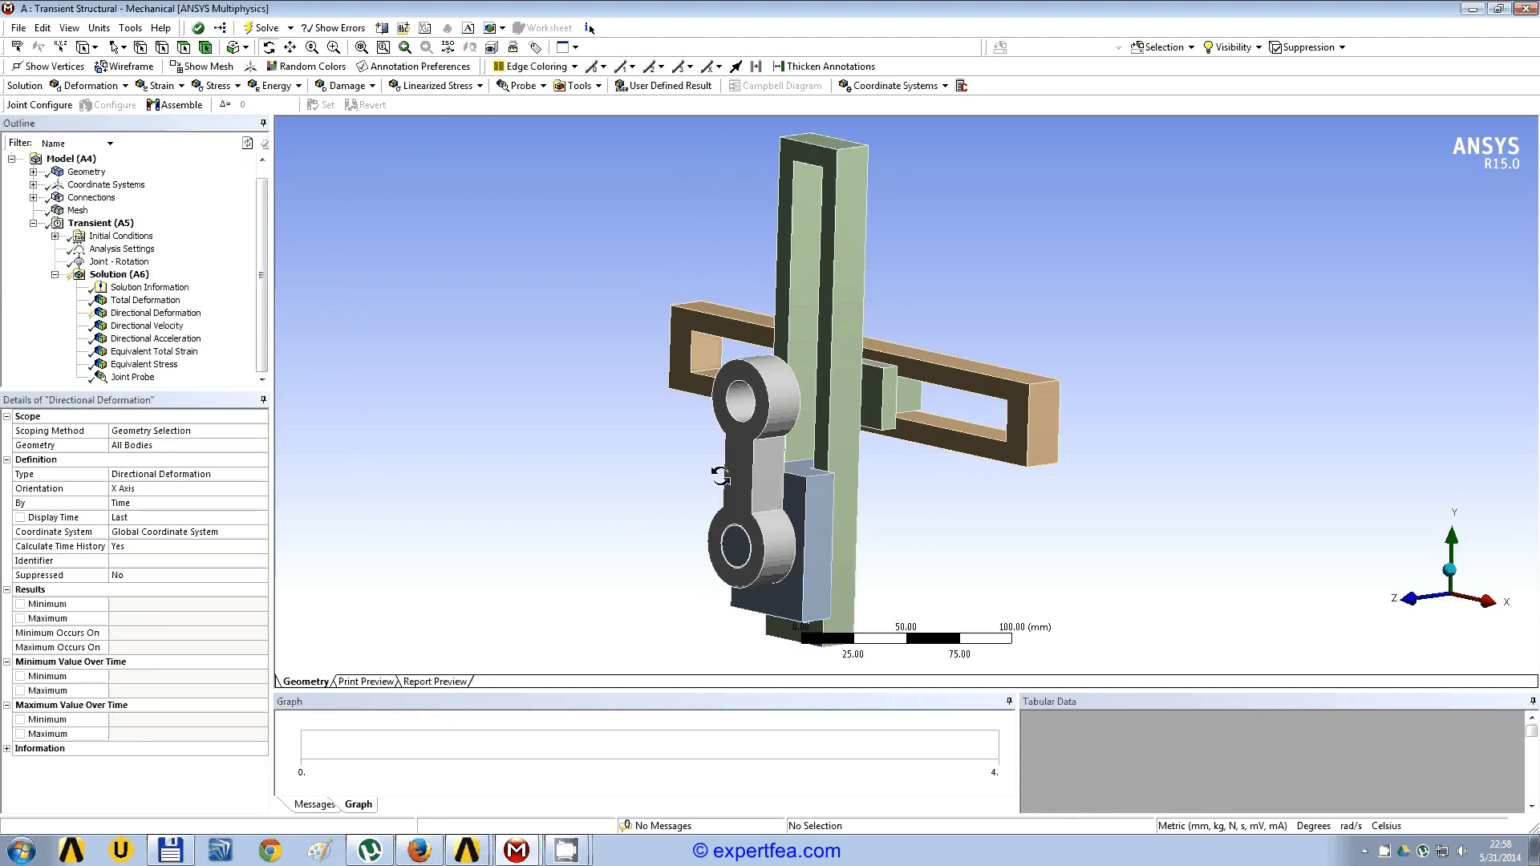
Step: Scope the directional deformation to the block behind the crank's lower end and set its orientation to Y Axis
{"action": "left_click", "coordinate": [815, 500]}
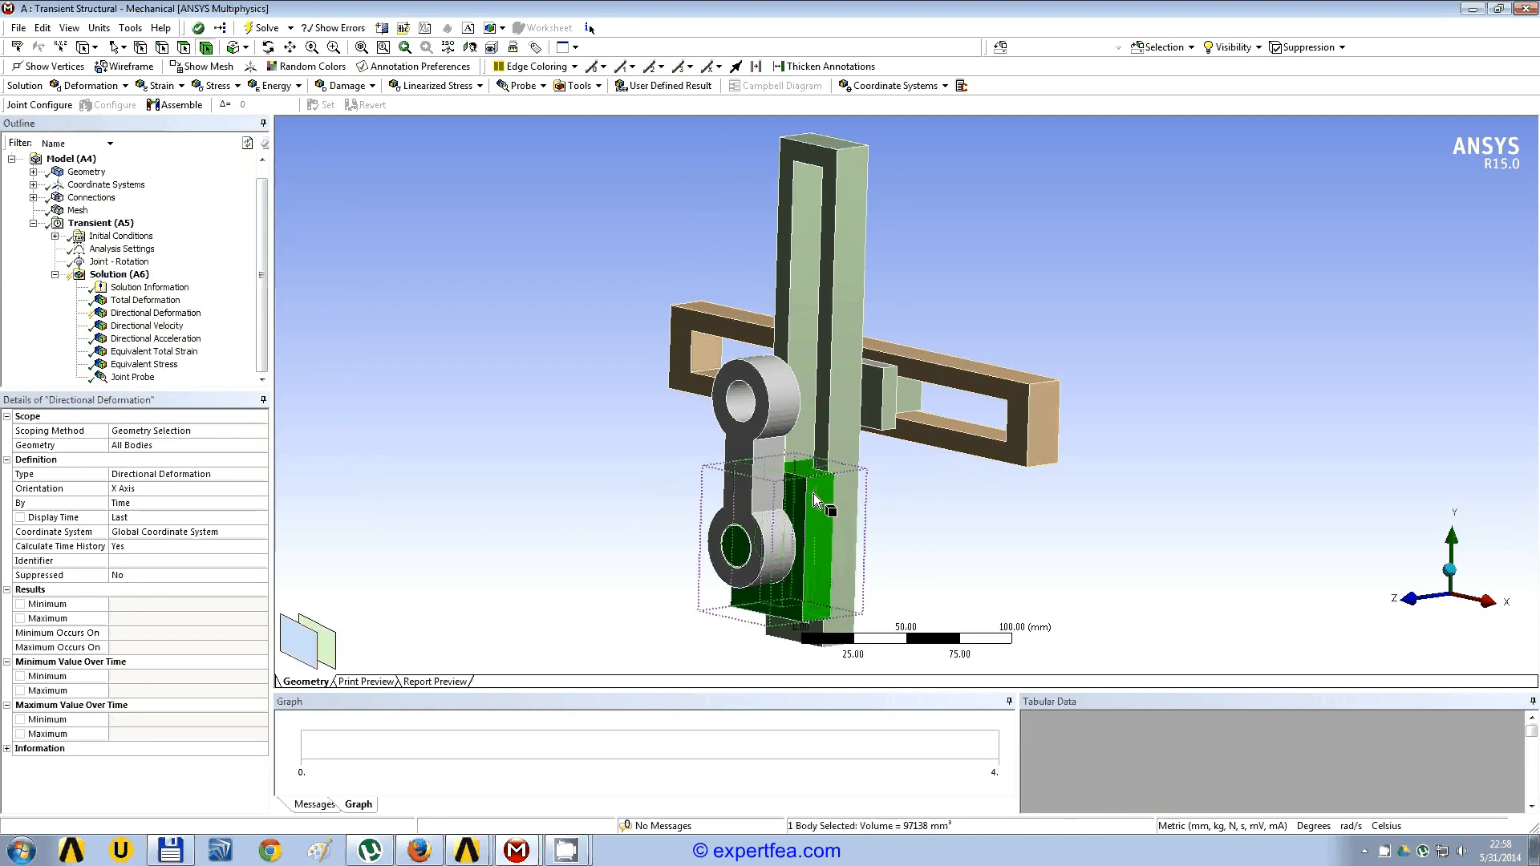
{"action": "left_click", "coordinate": [131, 446]}
{"action": "left_click", "coordinate": [134, 447]}
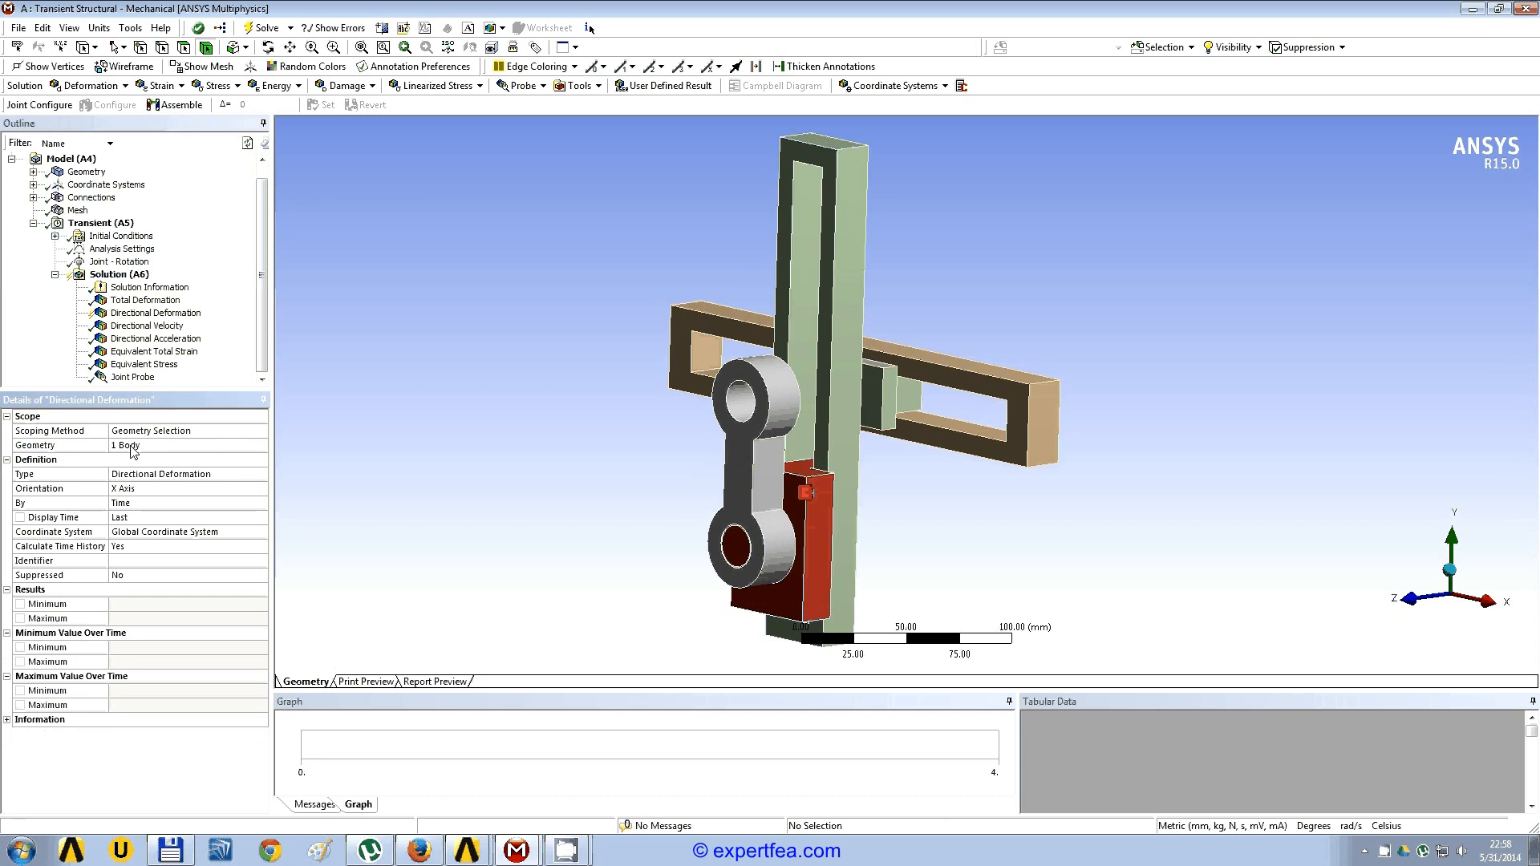
{"action": "left_click", "coordinate": [262, 491]}
{"action": "left_click", "coordinate": [261, 489]}
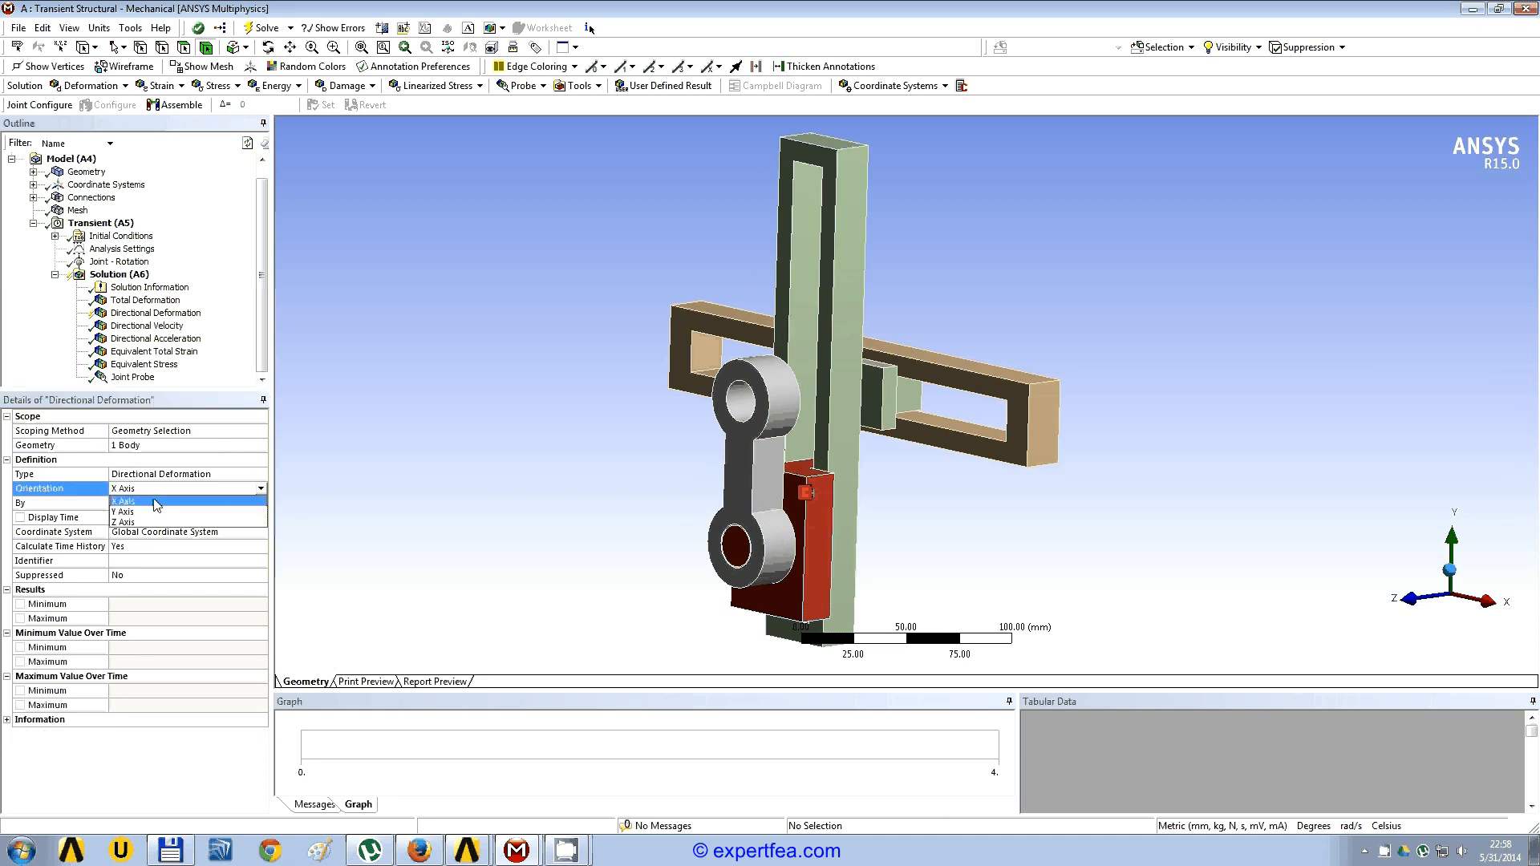
{"action": "left_click", "coordinate": [149, 518]}
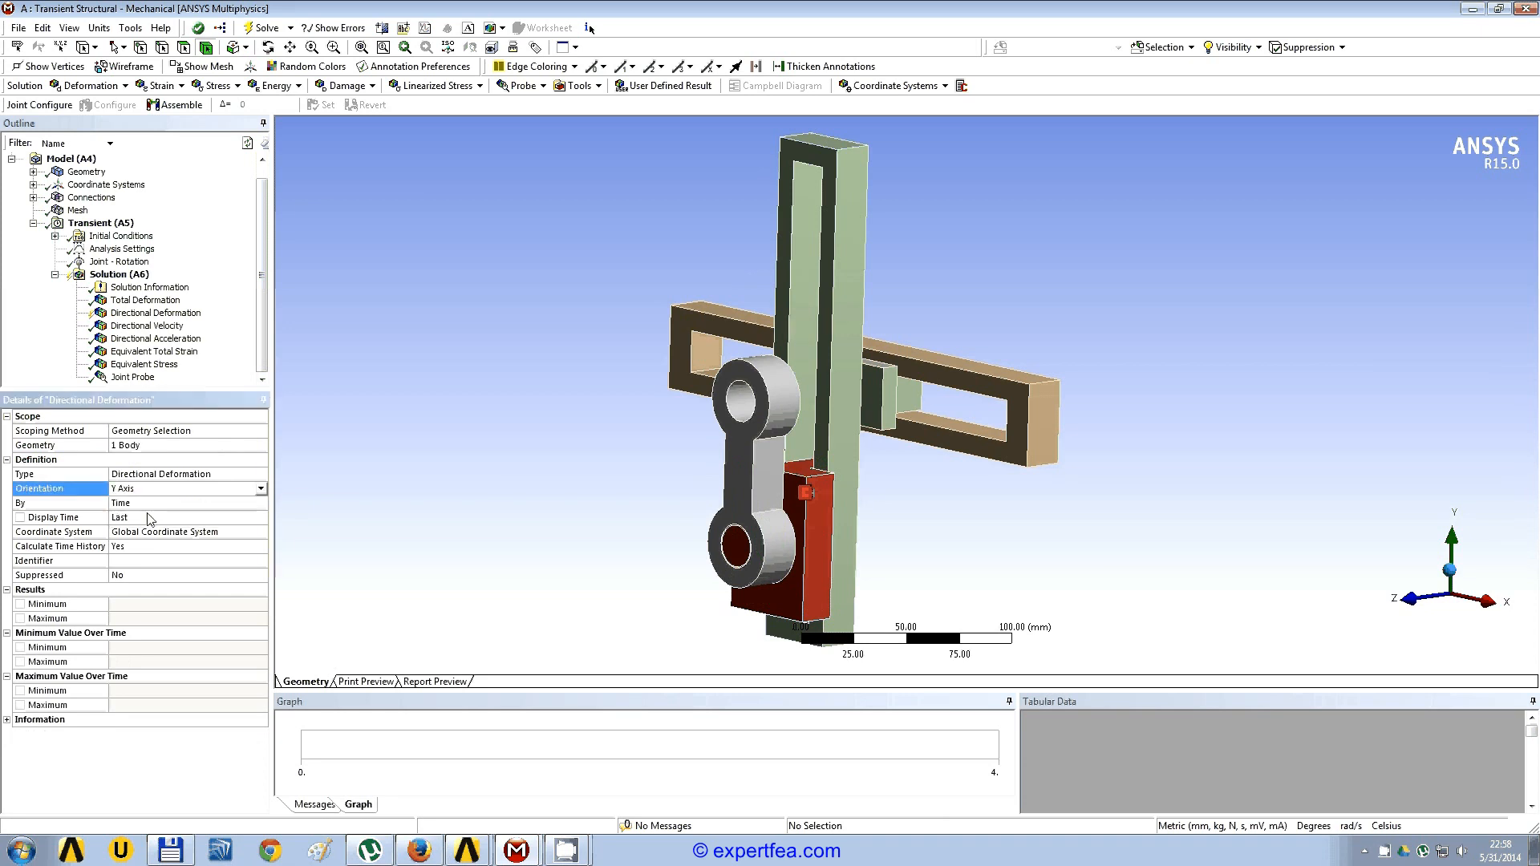
Step: Clear the generated data of the directional velocity result
{"action": "left_click", "coordinate": [157, 330]}
{"action": "right_click", "coordinate": [158, 331]}
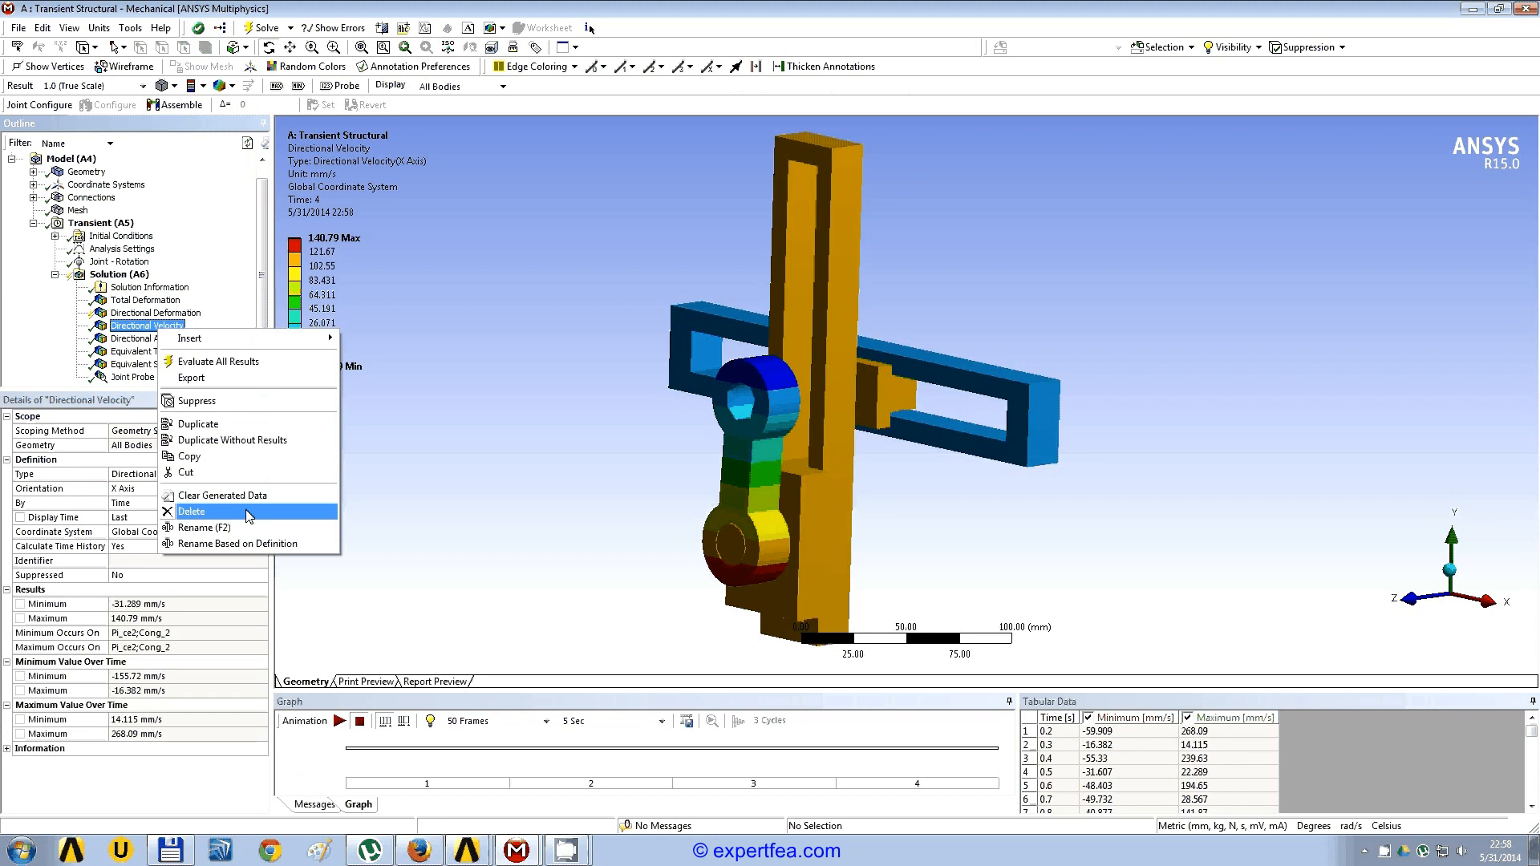
{"action": "left_click", "coordinate": [247, 513]}
{"action": "left_click", "coordinate": [761, 478]}
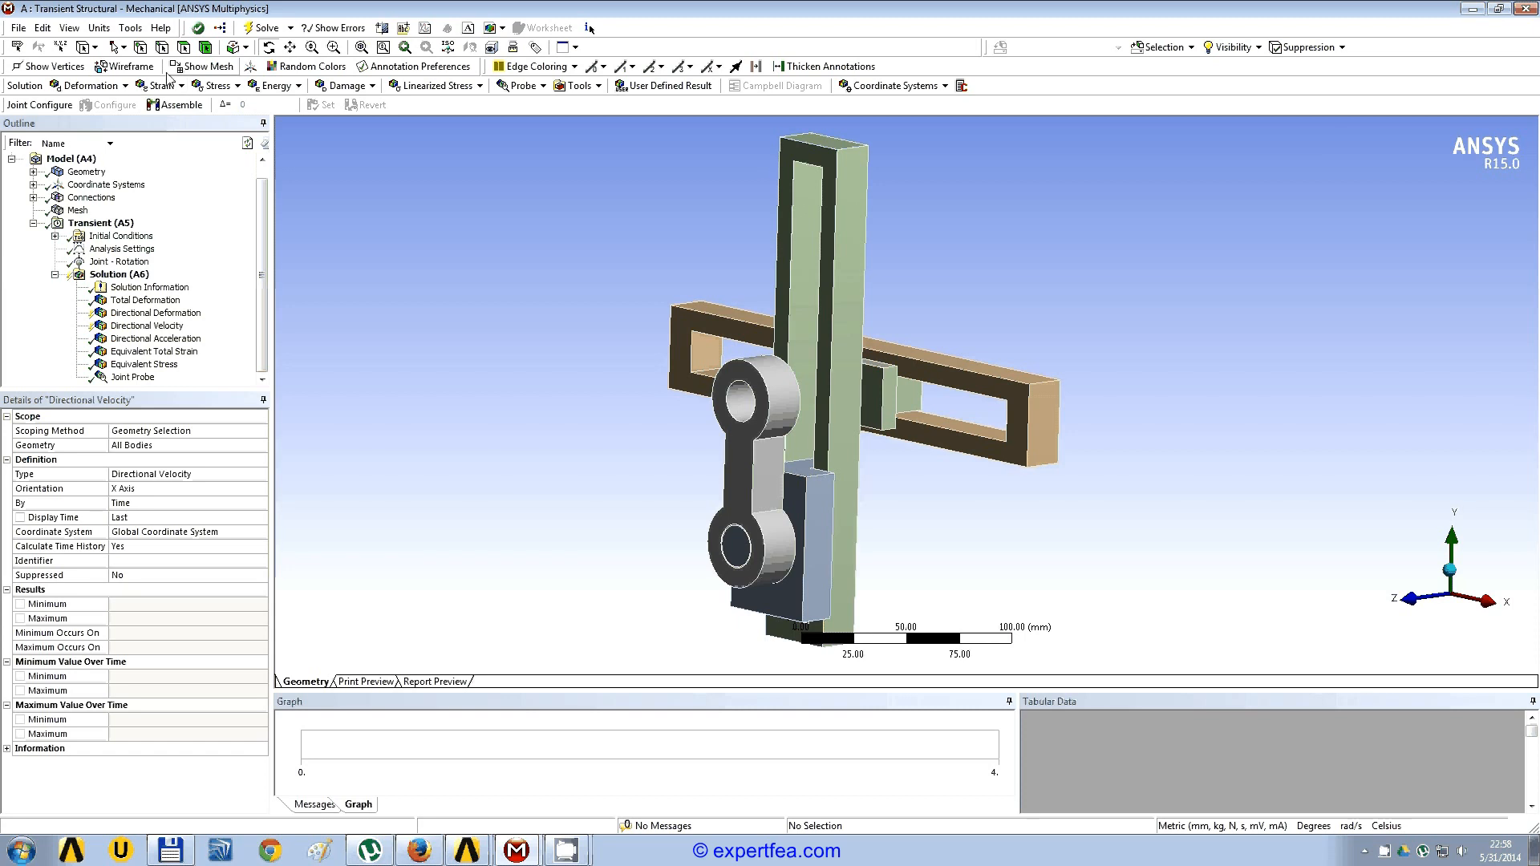
Step: Scope the directional velocity to the same block at the crank's lower end and set its orientation to Y Axis
{"action": "left_click", "coordinate": [815, 536]}
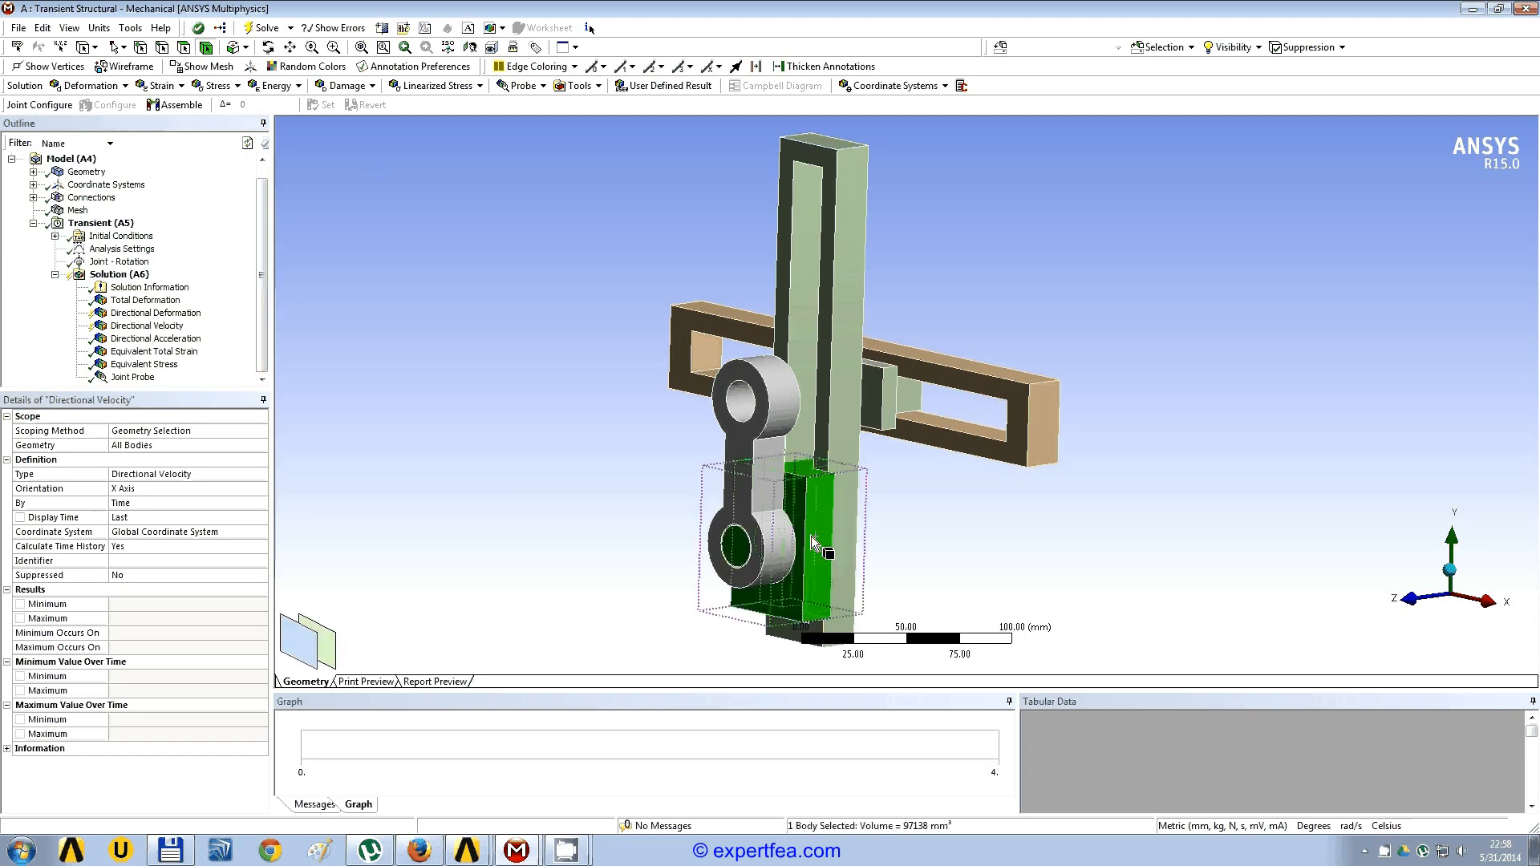
{"action": "left_click", "coordinate": [126, 450]}
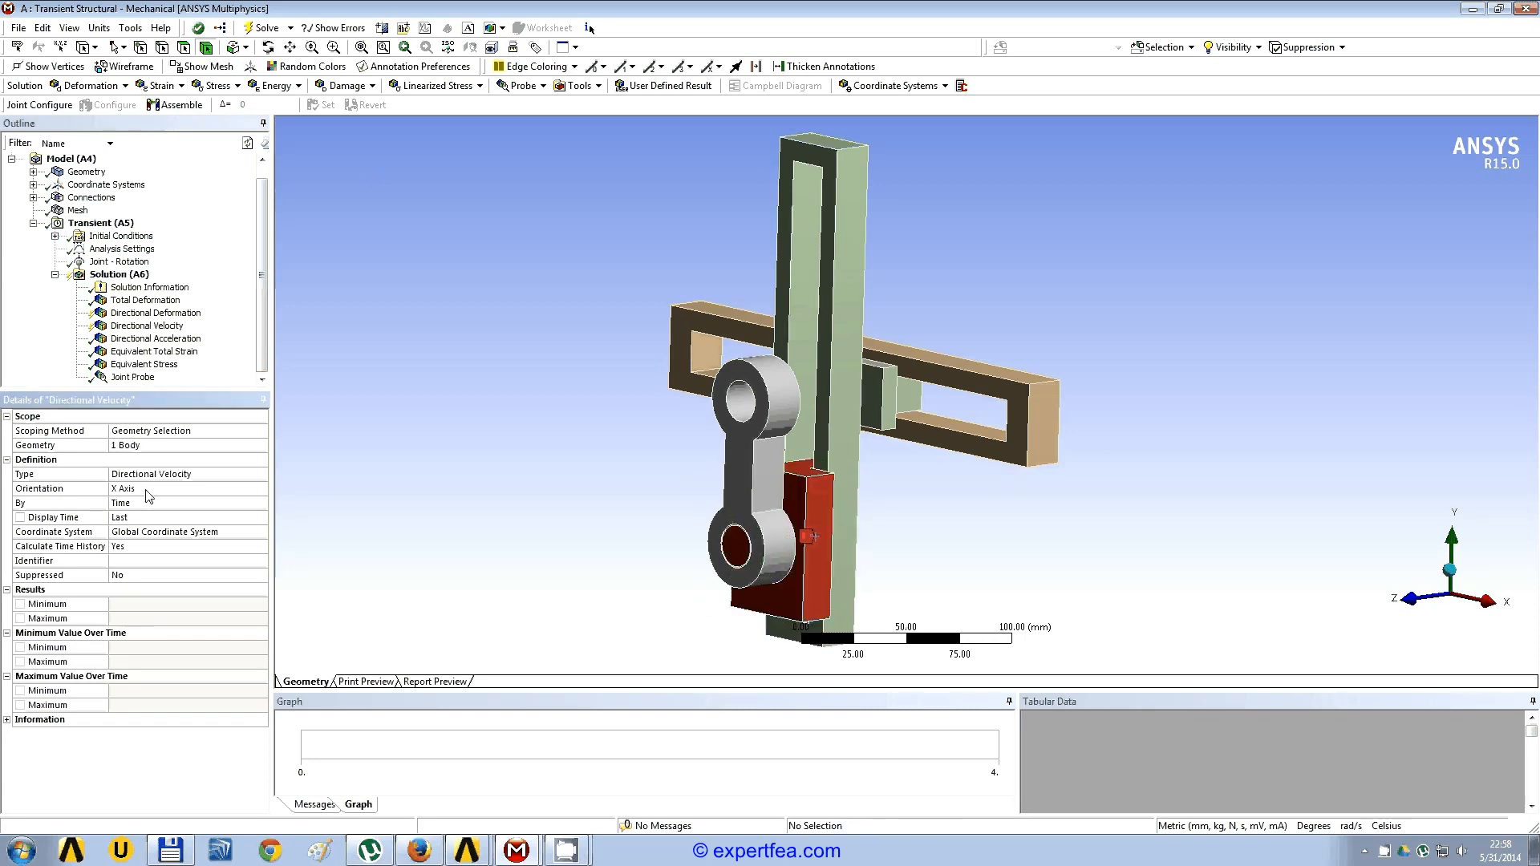
{"action": "left_click", "coordinate": [148, 490]}
{"action": "left_click", "coordinate": [139, 513]}
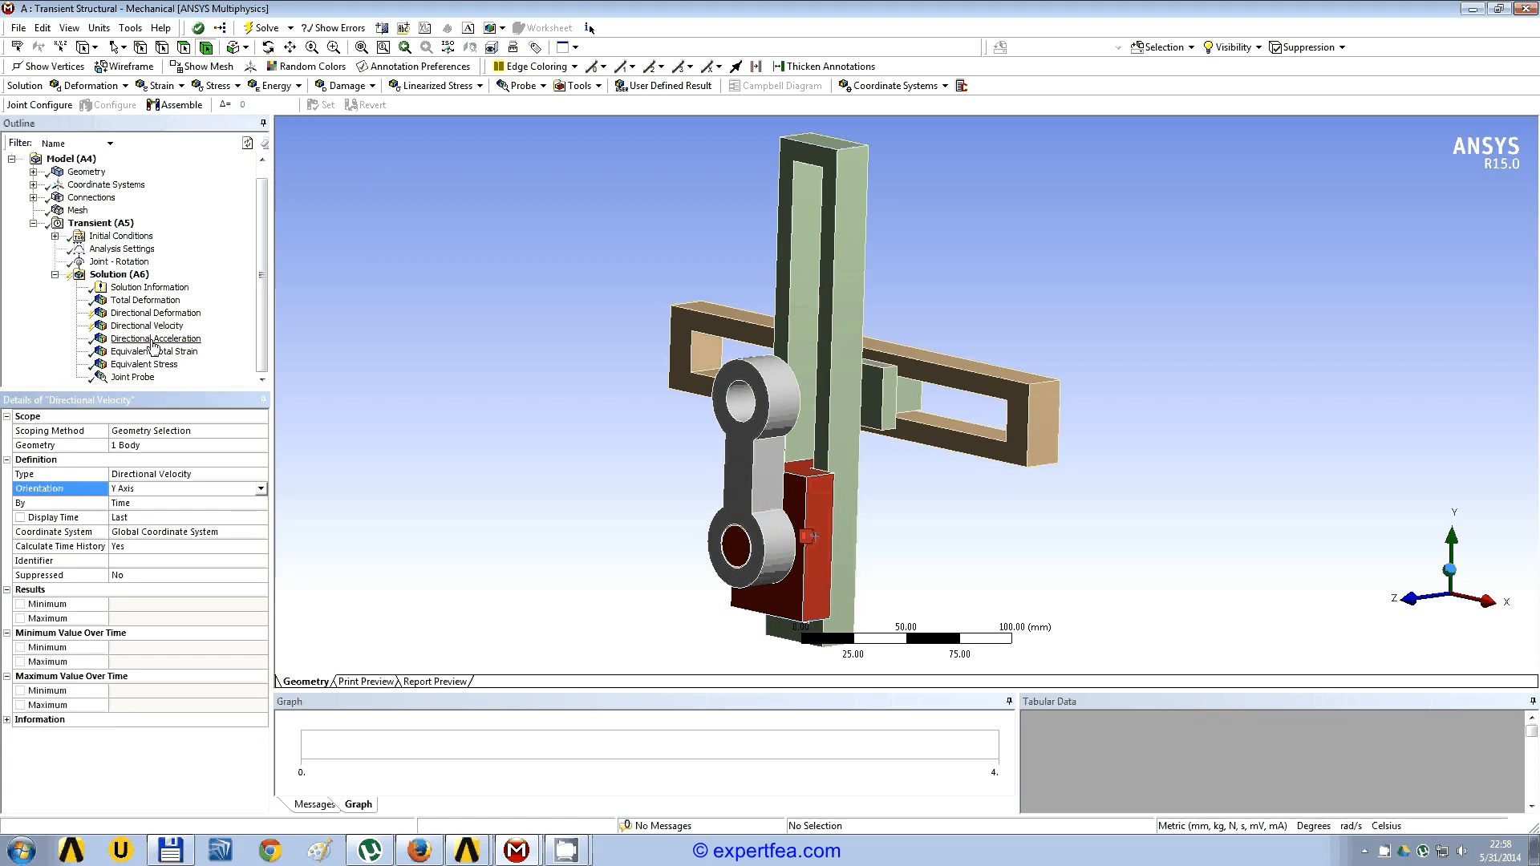
Step: Clear the generated data of the directional acceleration result
{"action": "left_click", "coordinate": [154, 342]}
{"action": "right_click", "coordinate": [154, 344]}
{"action": "left_click", "coordinate": [215, 506]}
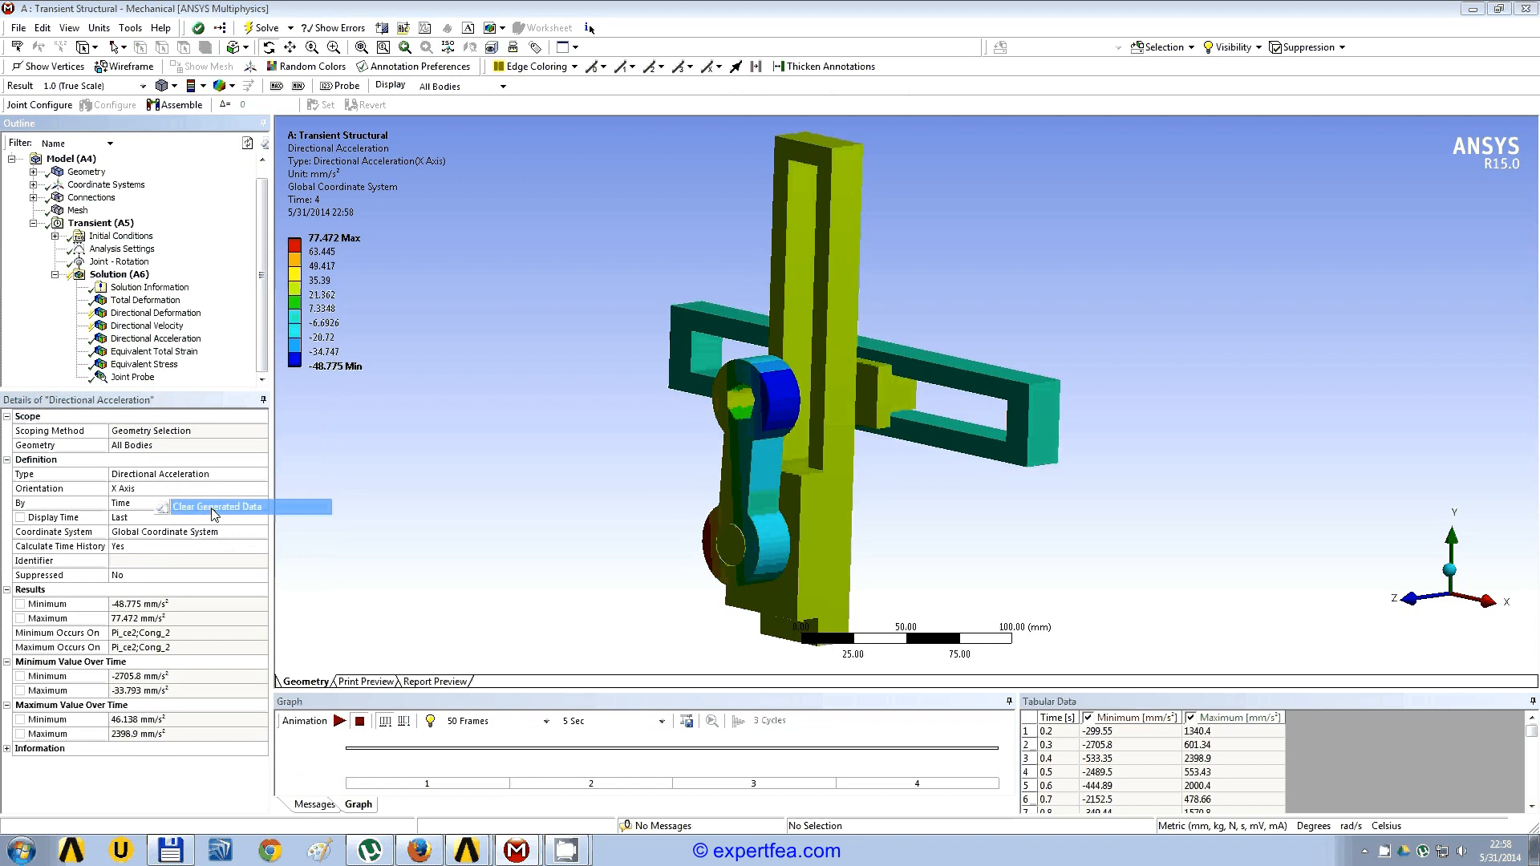
{"action": "left_click", "coordinate": [760, 479]}
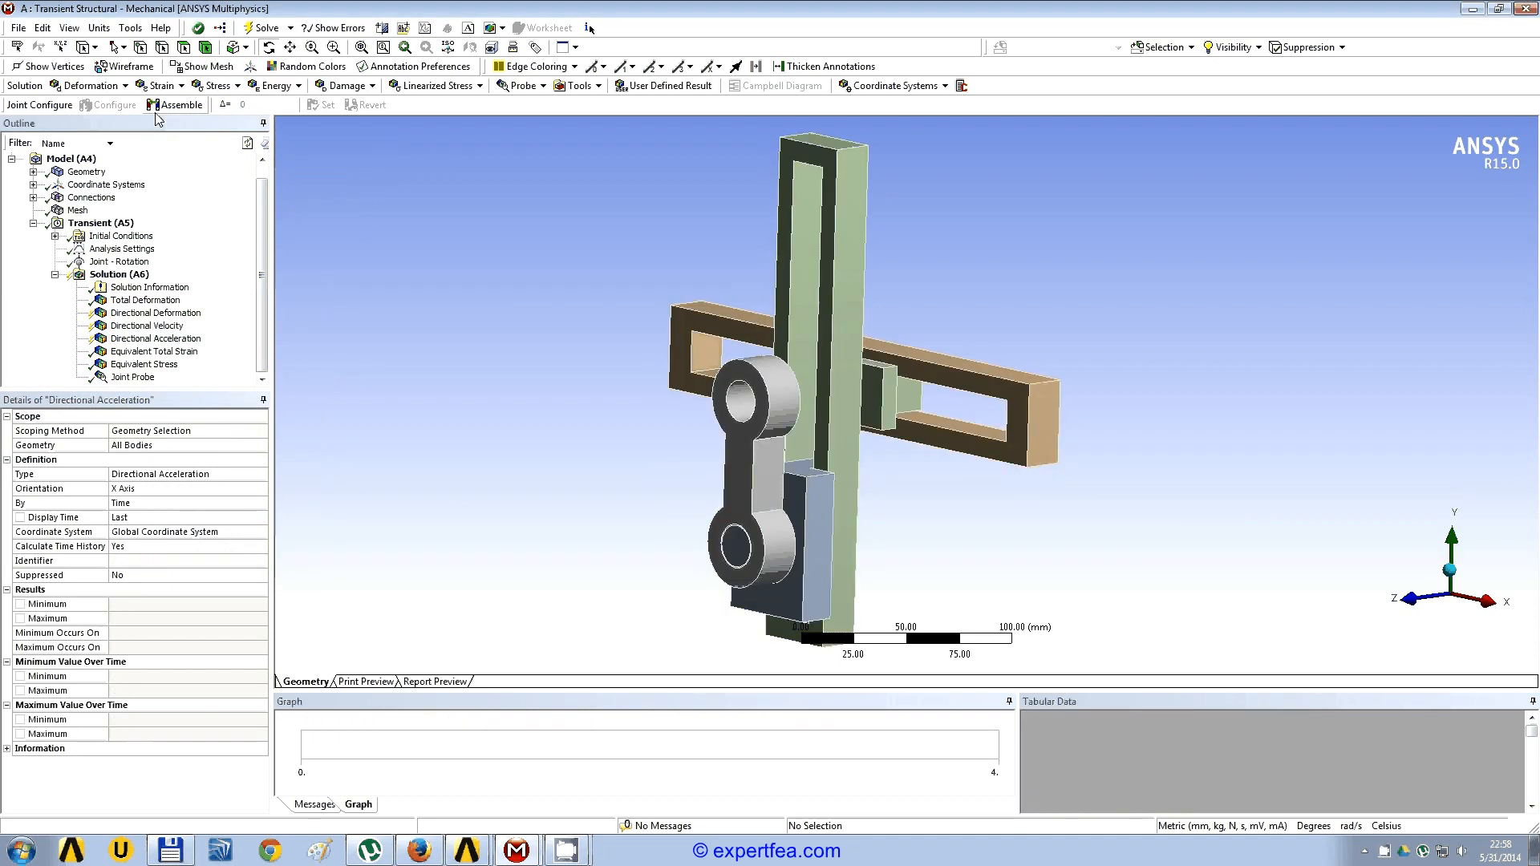
Step: Scope the directional acceleration to the vertical slotted slider body, keeping the X Axis orientation
{"action": "left_click", "coordinate": [203, 52]}
{"action": "left_click", "coordinate": [840, 379]}
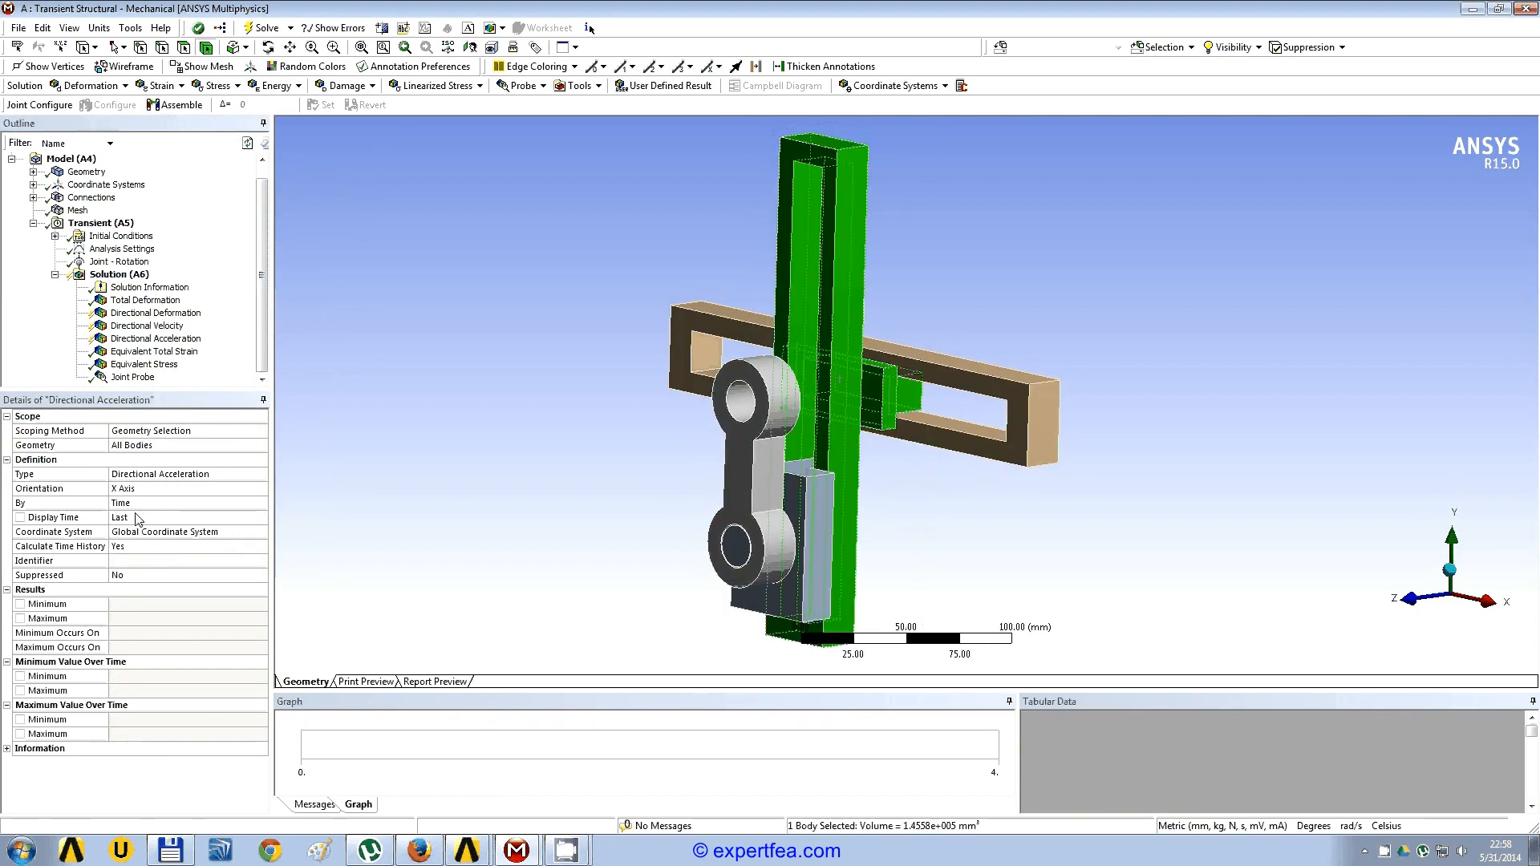
{"action": "left_click", "coordinate": [145, 445]}
{"action": "left_click", "coordinate": [147, 446]}
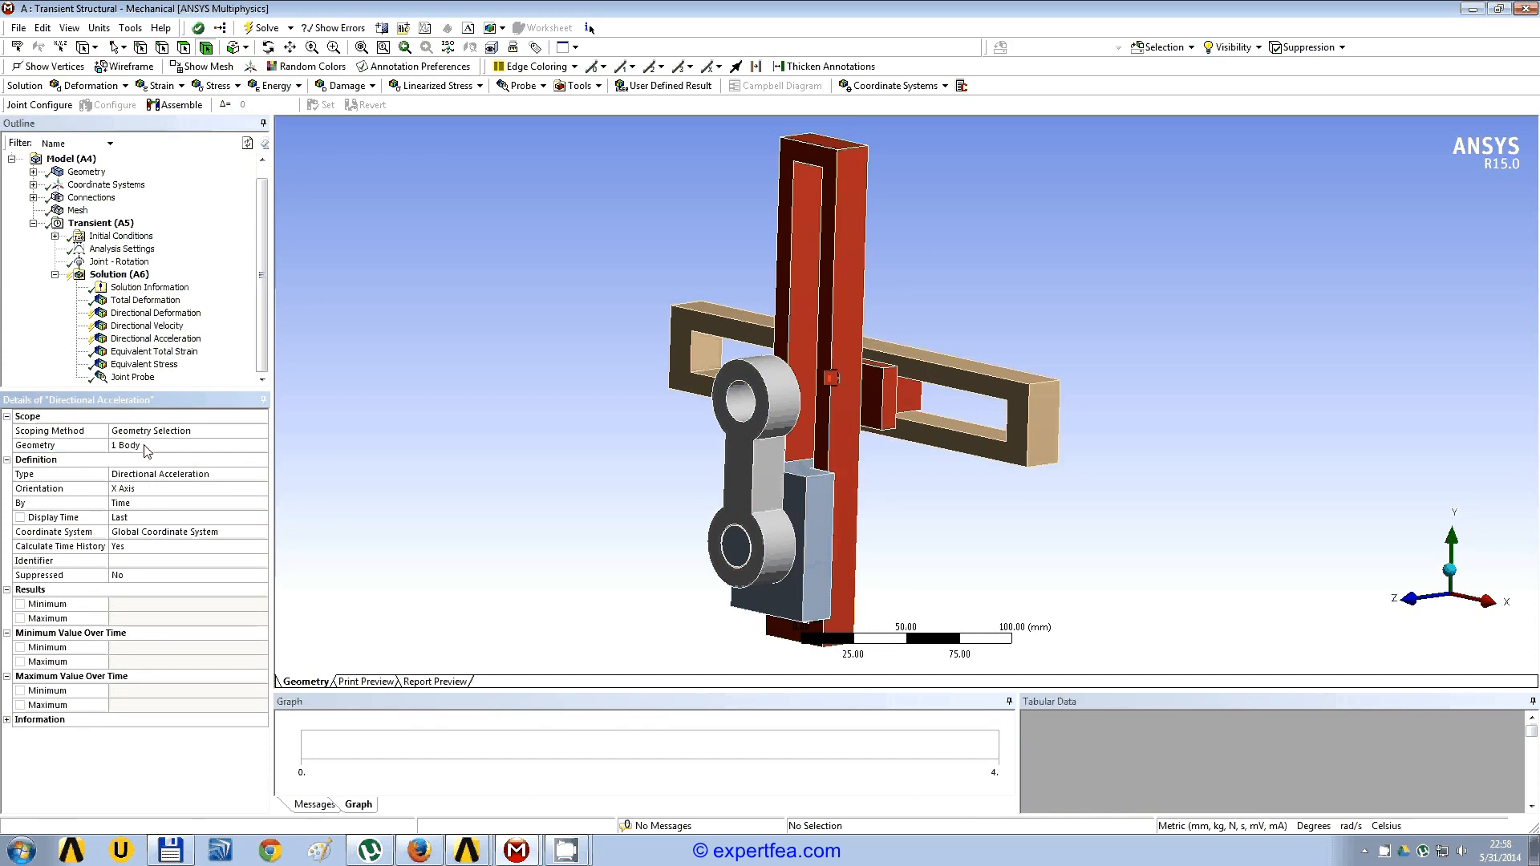
{"action": "middle_click_drag", "start_coordinate": [1003, 494], "coordinate": [1092, 497]}
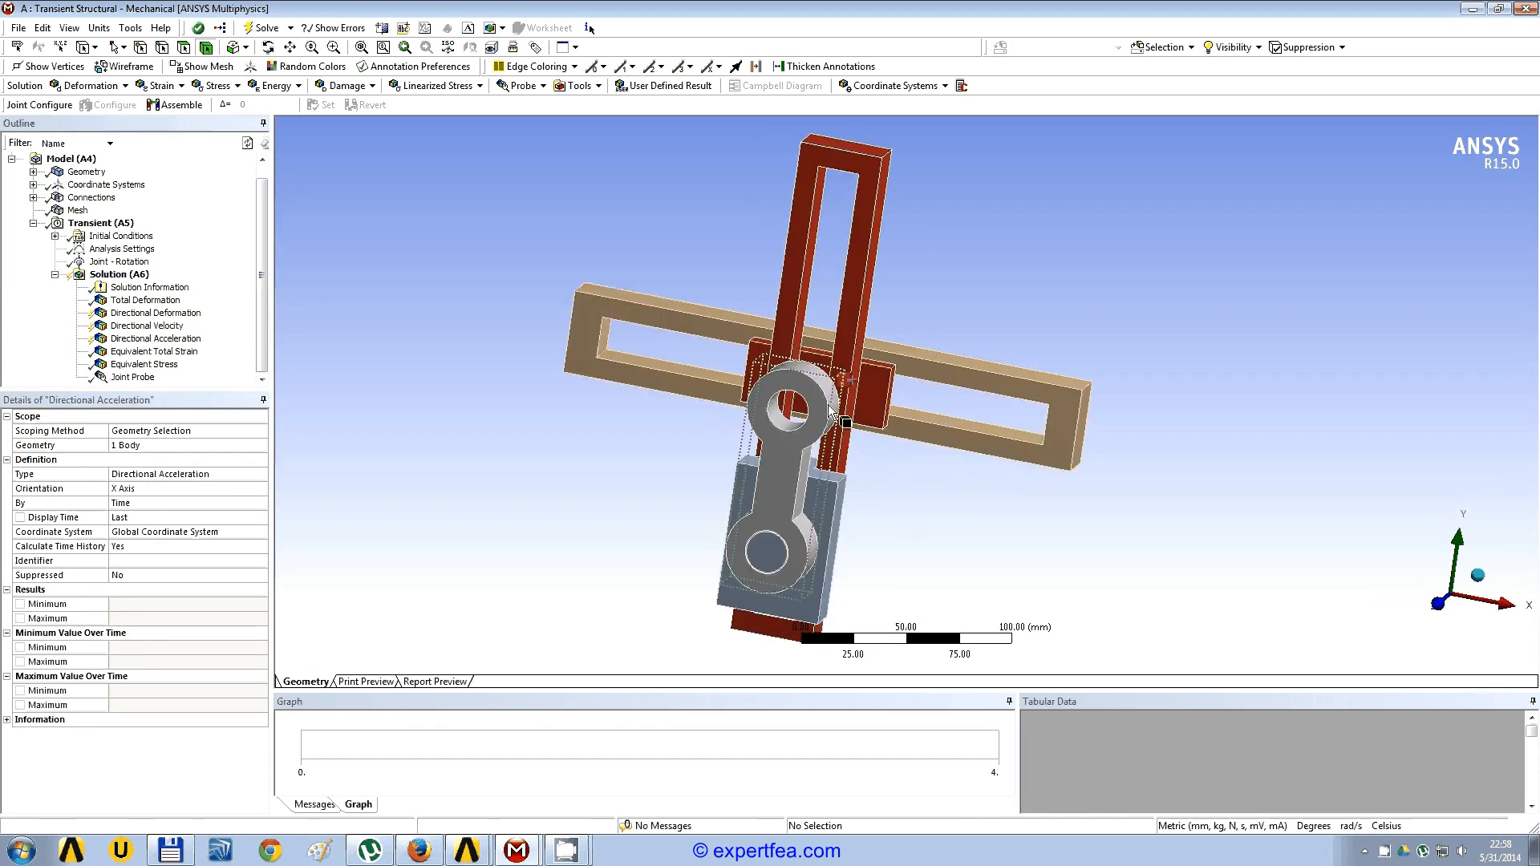
{"action": "left_click", "coordinate": [153, 490]}
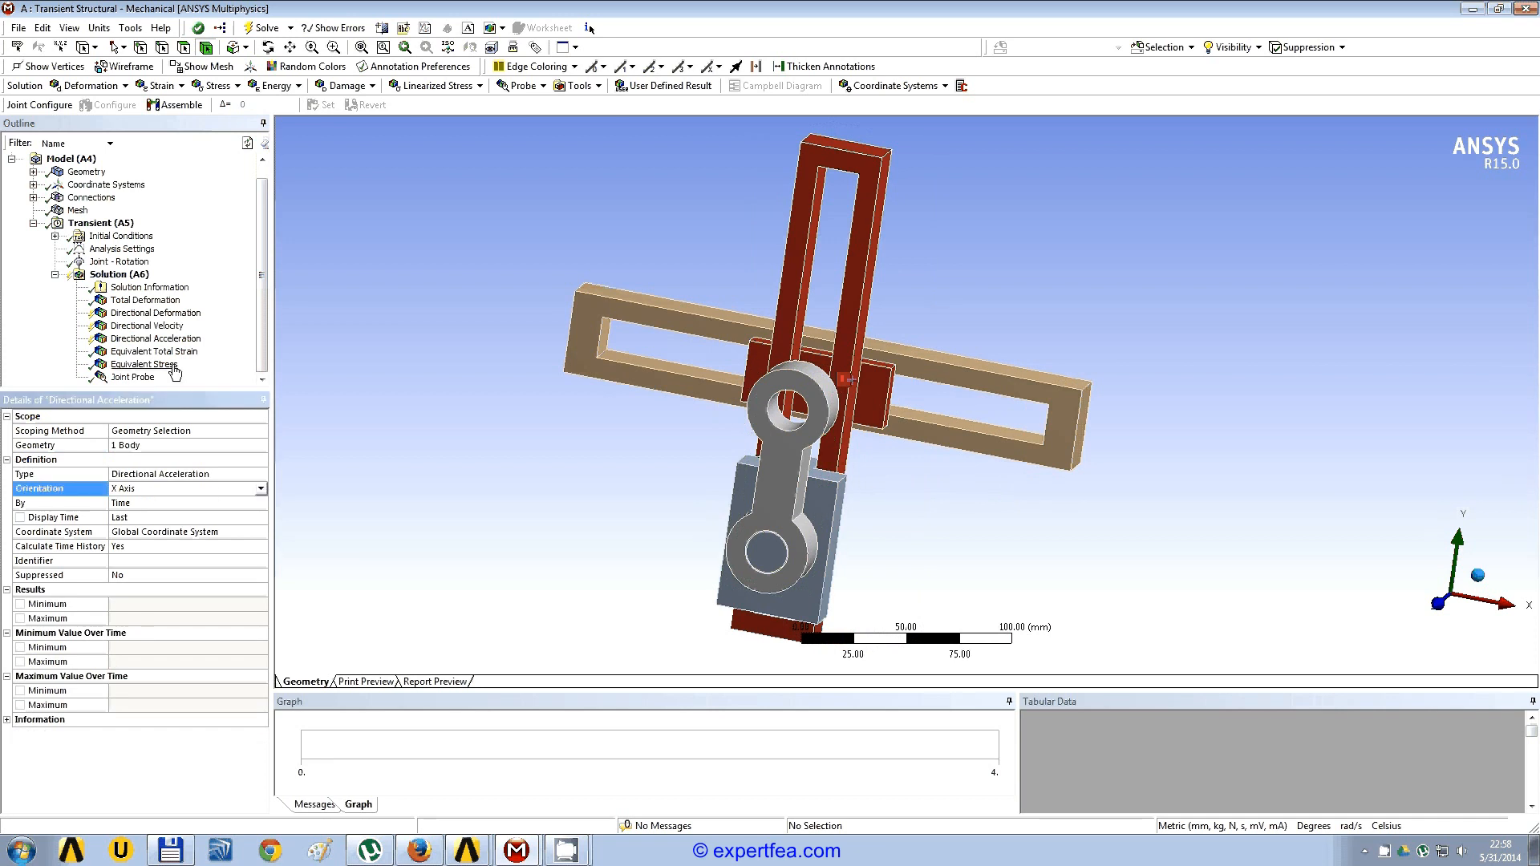
Step: Clear the equivalent total strain result and scope it to the vertical slotted slider body only
{"action": "left_click", "coordinate": [176, 353]}
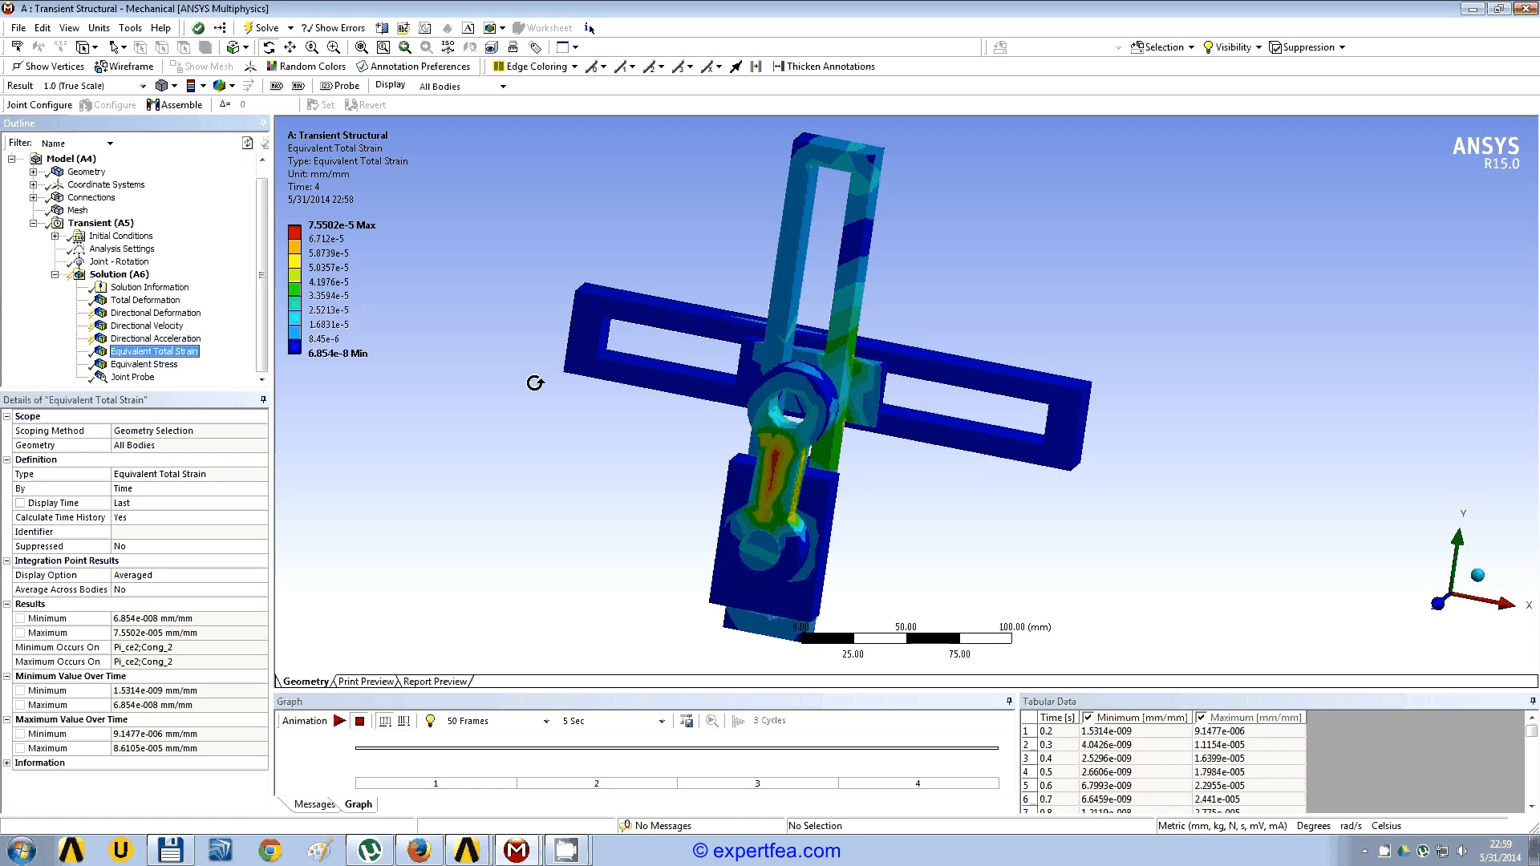
{"action": "left_click_drag", "start_coordinate": [658, 463], "coordinate": [618, 453]}
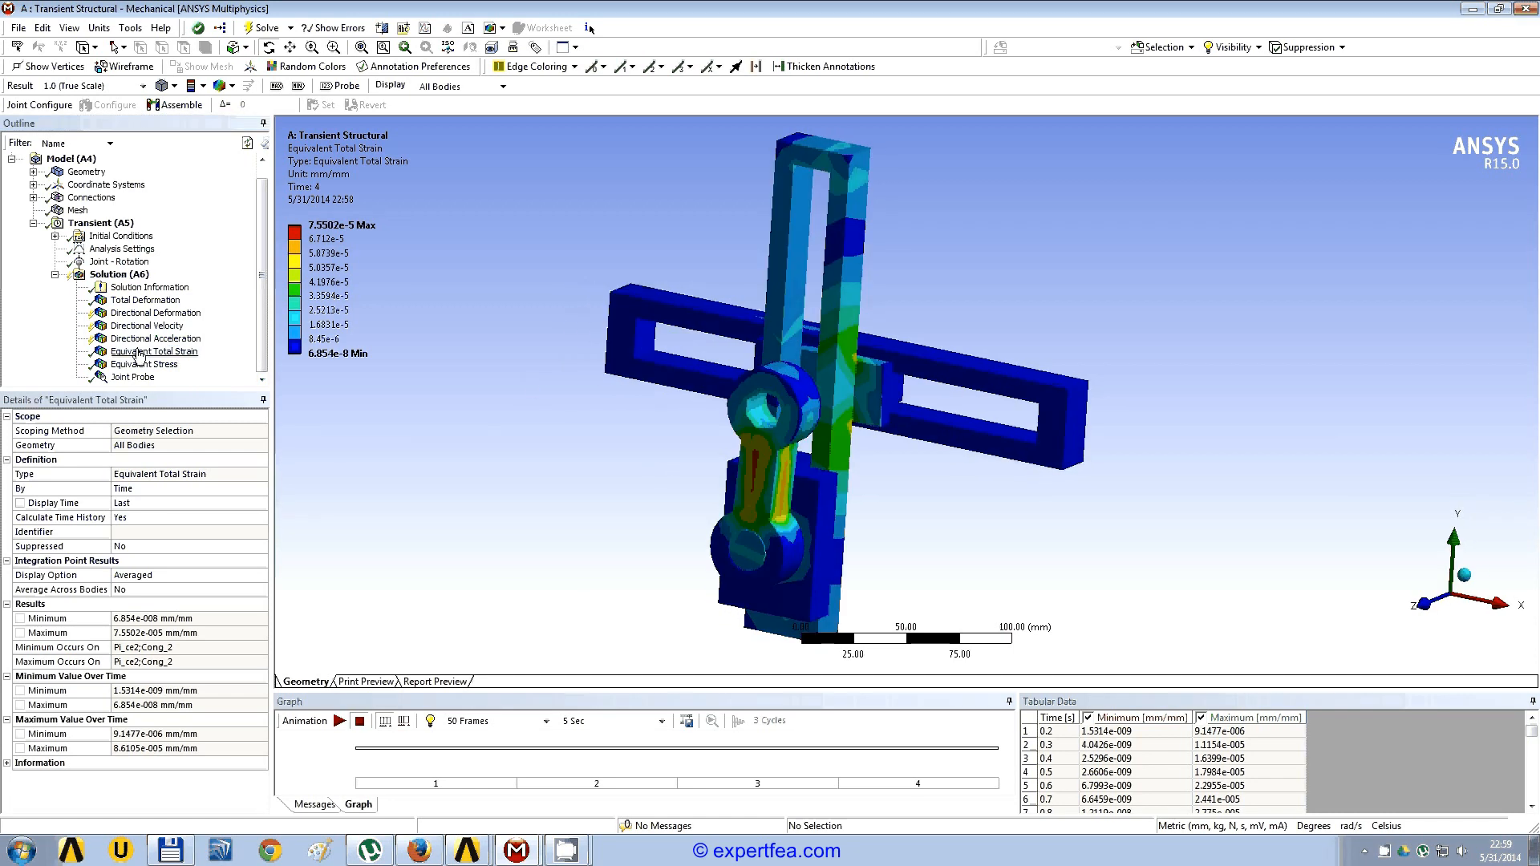
{"action": "right_click", "coordinate": [155, 355]}
{"action": "left_click", "coordinate": [248, 522]}
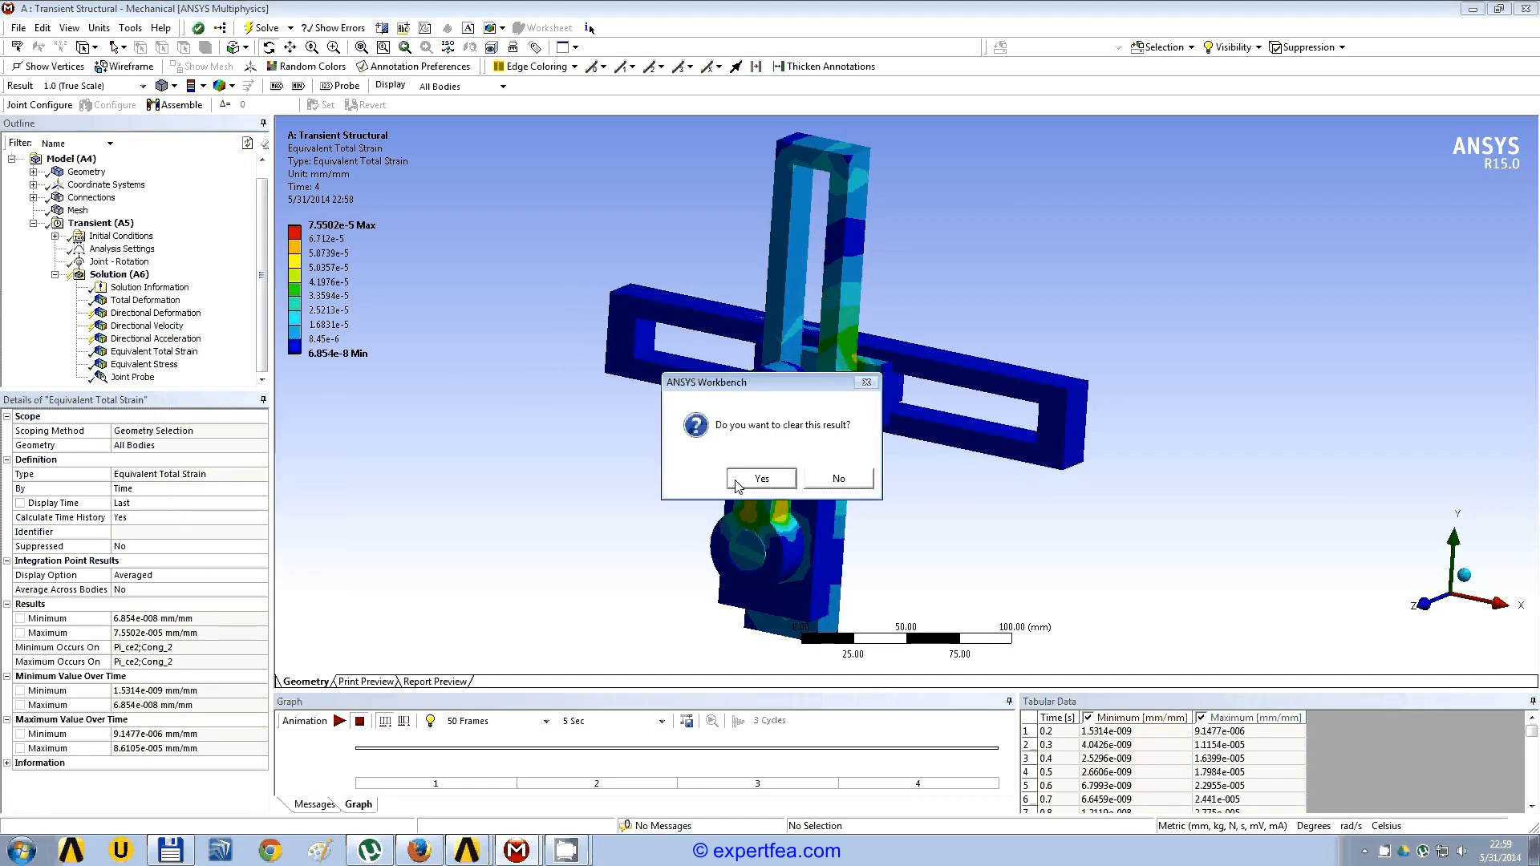
{"action": "left_click", "coordinate": [715, 478]}
{"action": "left_click", "coordinate": [856, 266]}
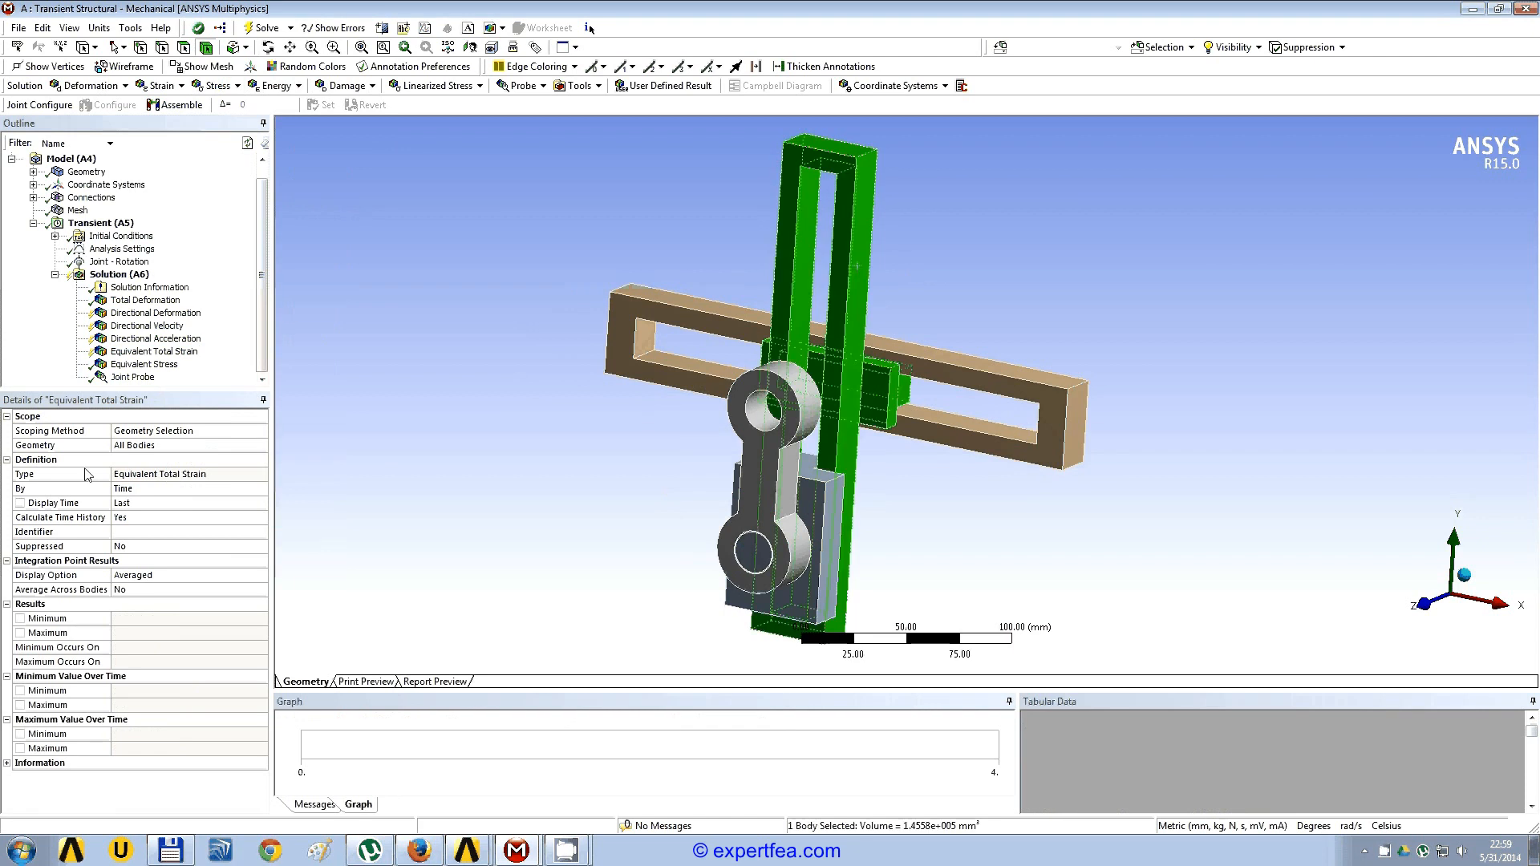
{"action": "left_click", "coordinate": [133, 446]}
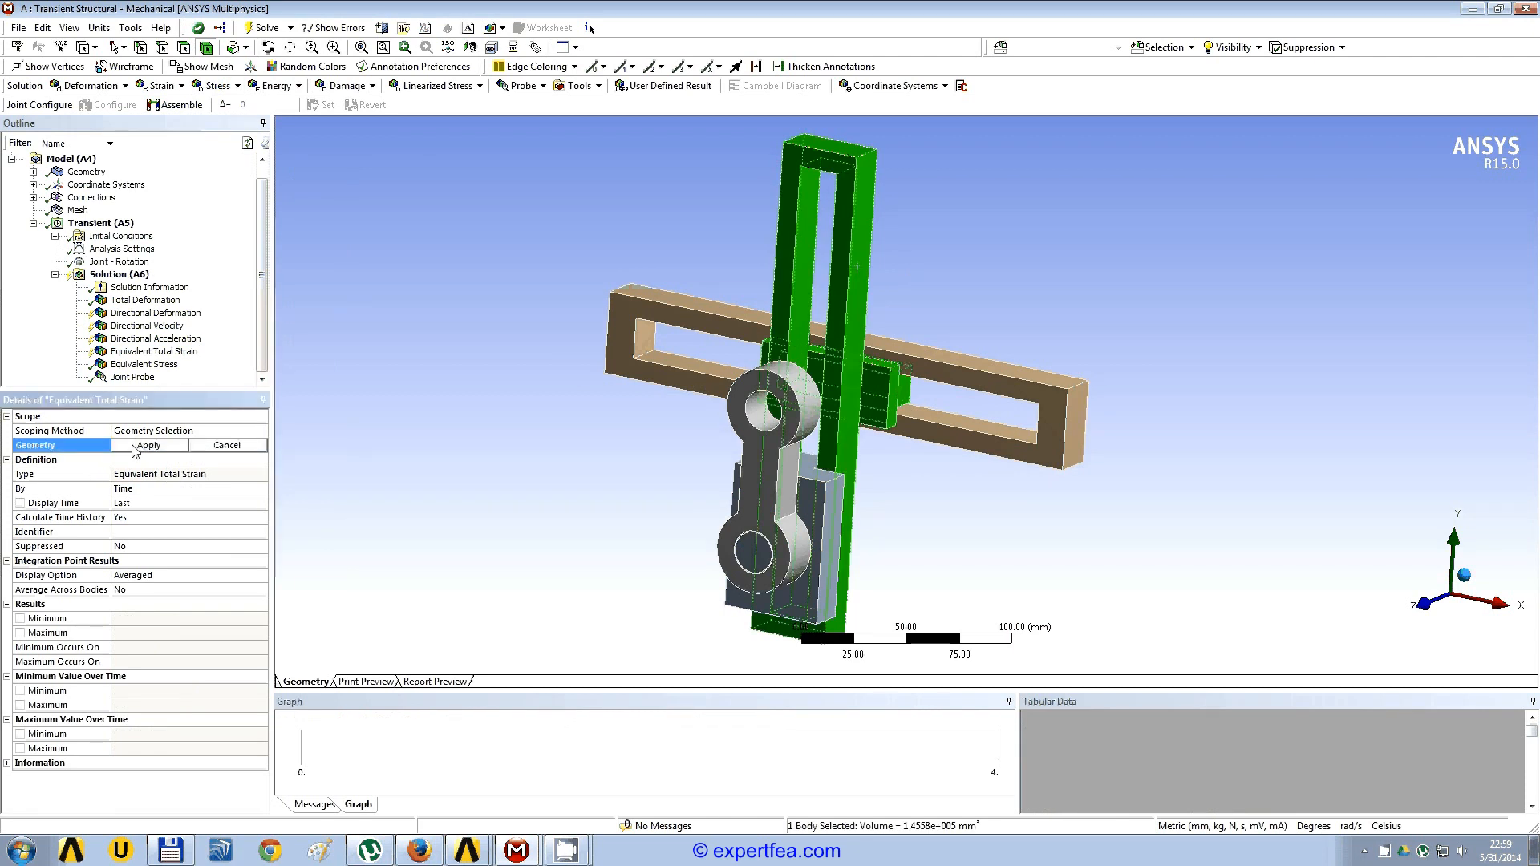
{"action": "left_click", "coordinate": [133, 446]}
Step: Clear the equivalent stress result and scope it to the crank body only
{"action": "left_click", "coordinate": [152, 364]}
{"action": "right_click", "coordinate": [165, 365]}
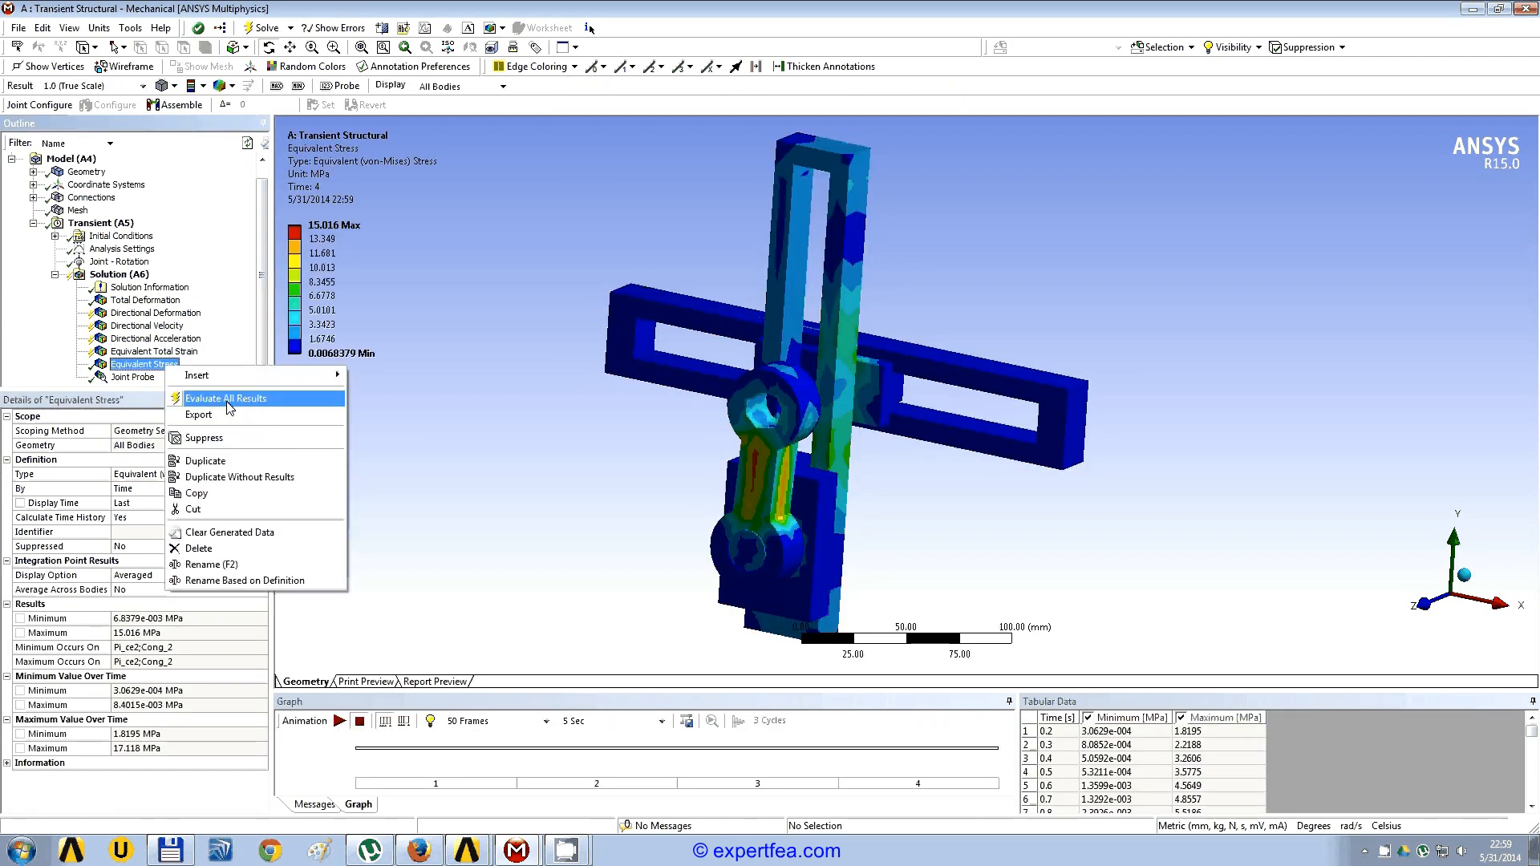
{"action": "left_click", "coordinate": [265, 533]}
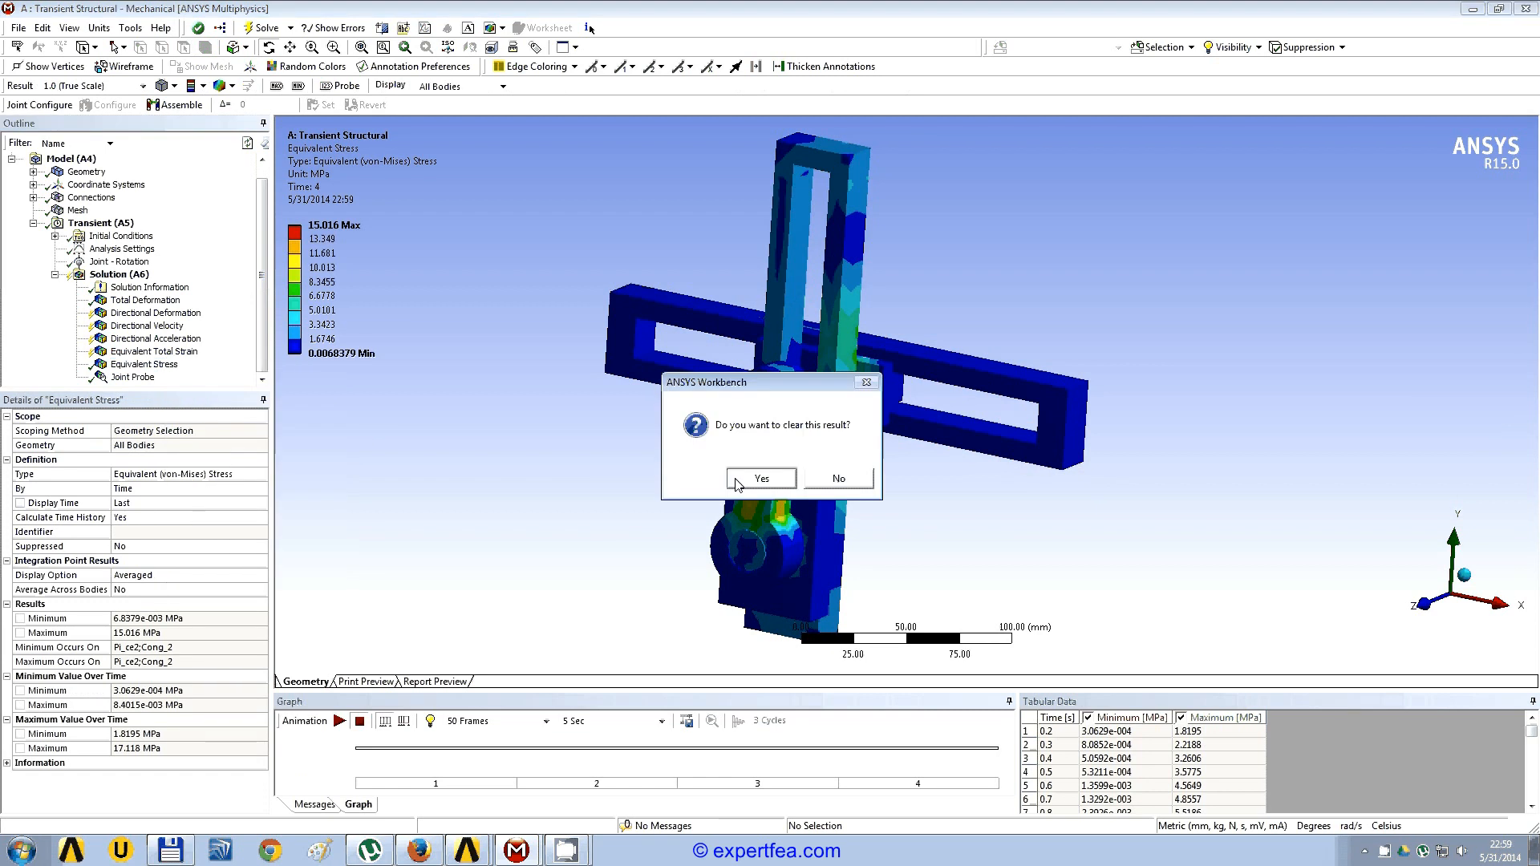
{"action": "left_click", "coordinate": [761, 478]}
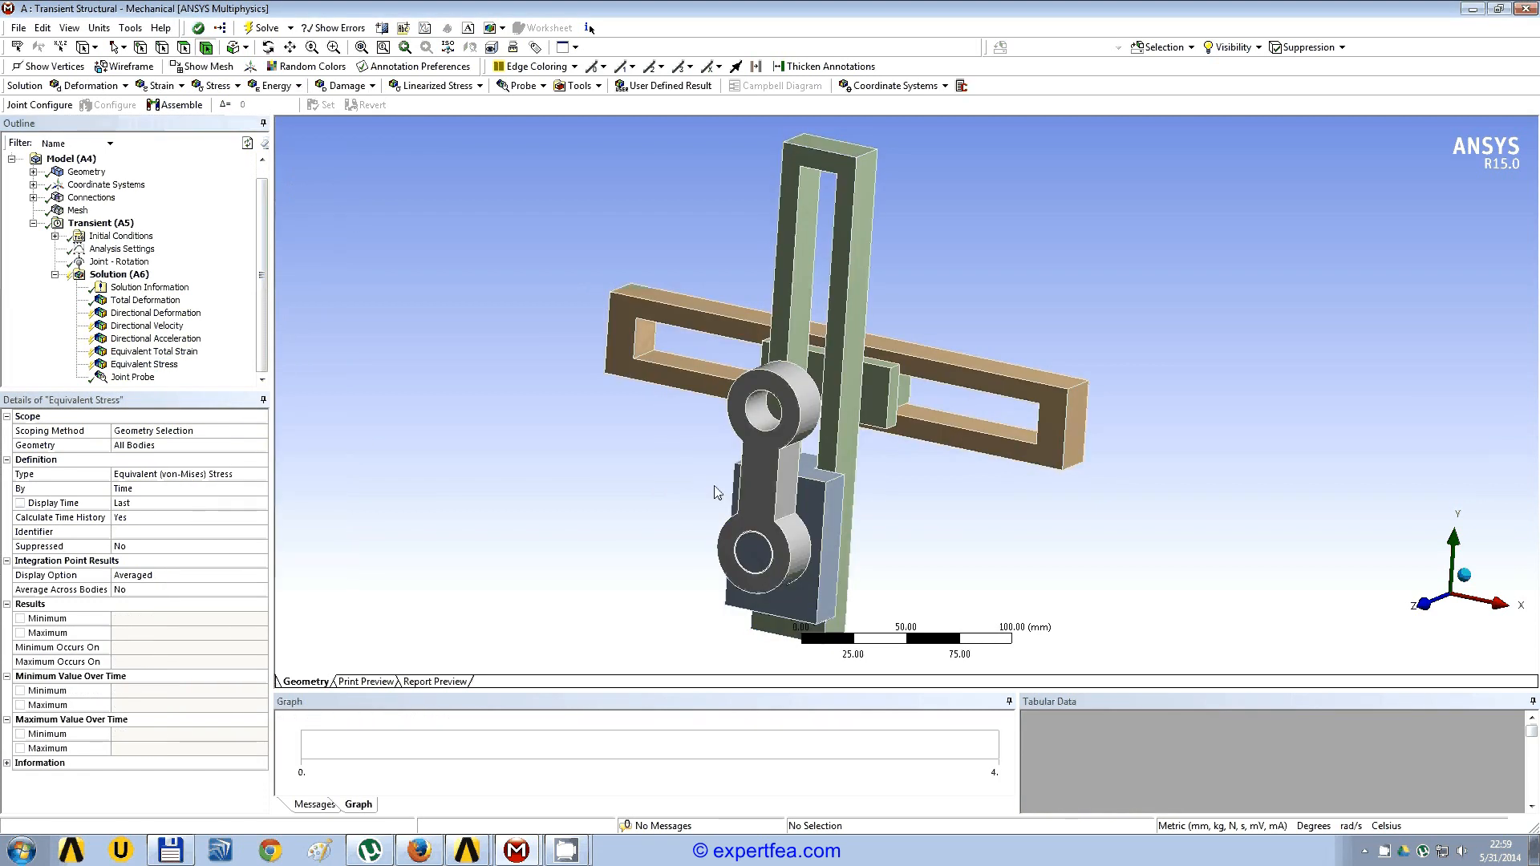
{"action": "left_click", "coordinate": [754, 492]}
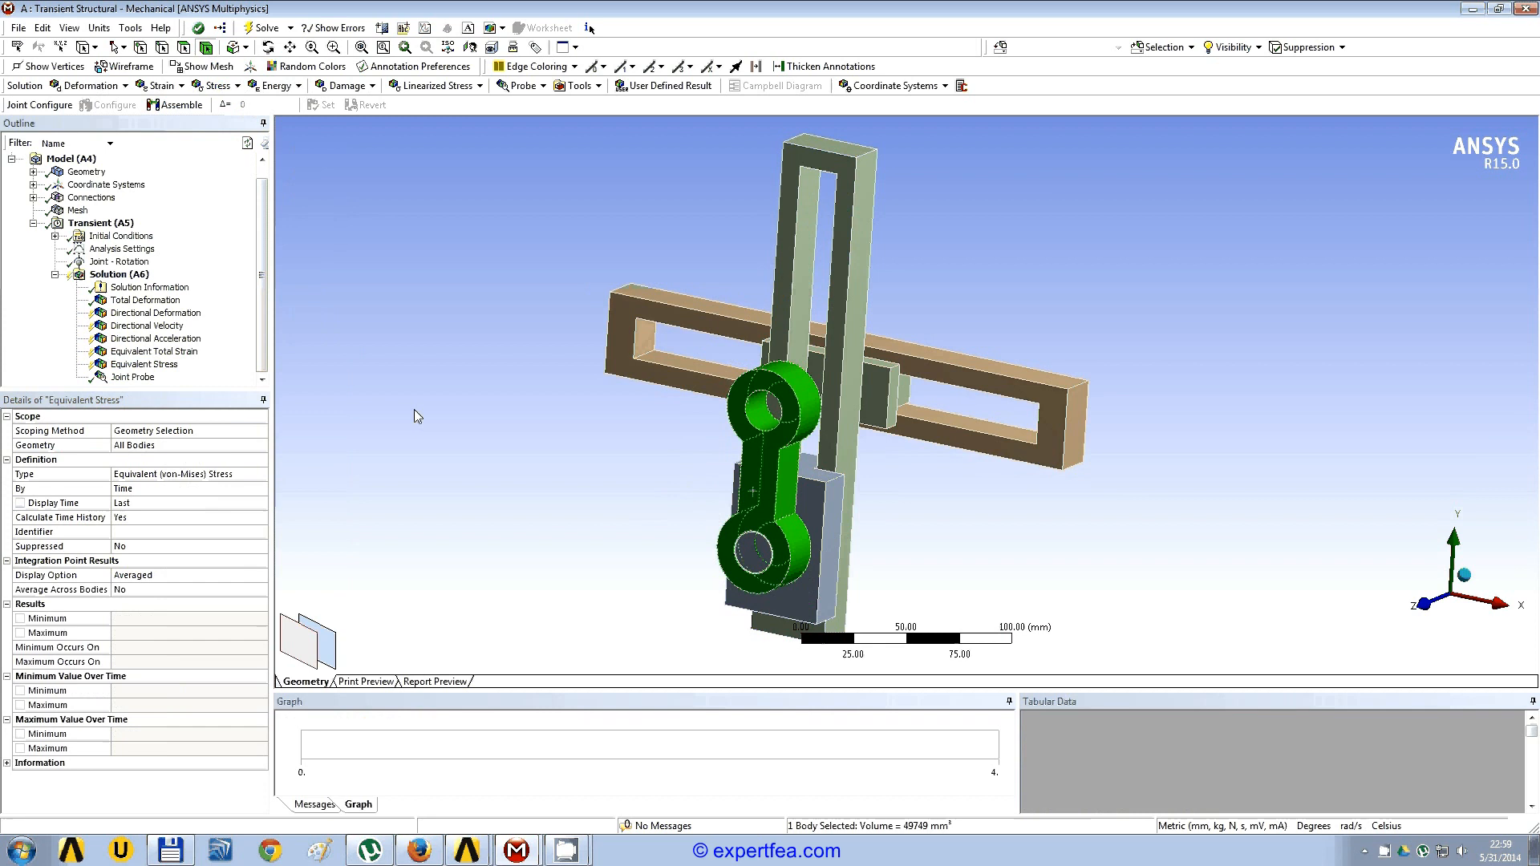
{"action": "left_click", "coordinate": [130, 446]}
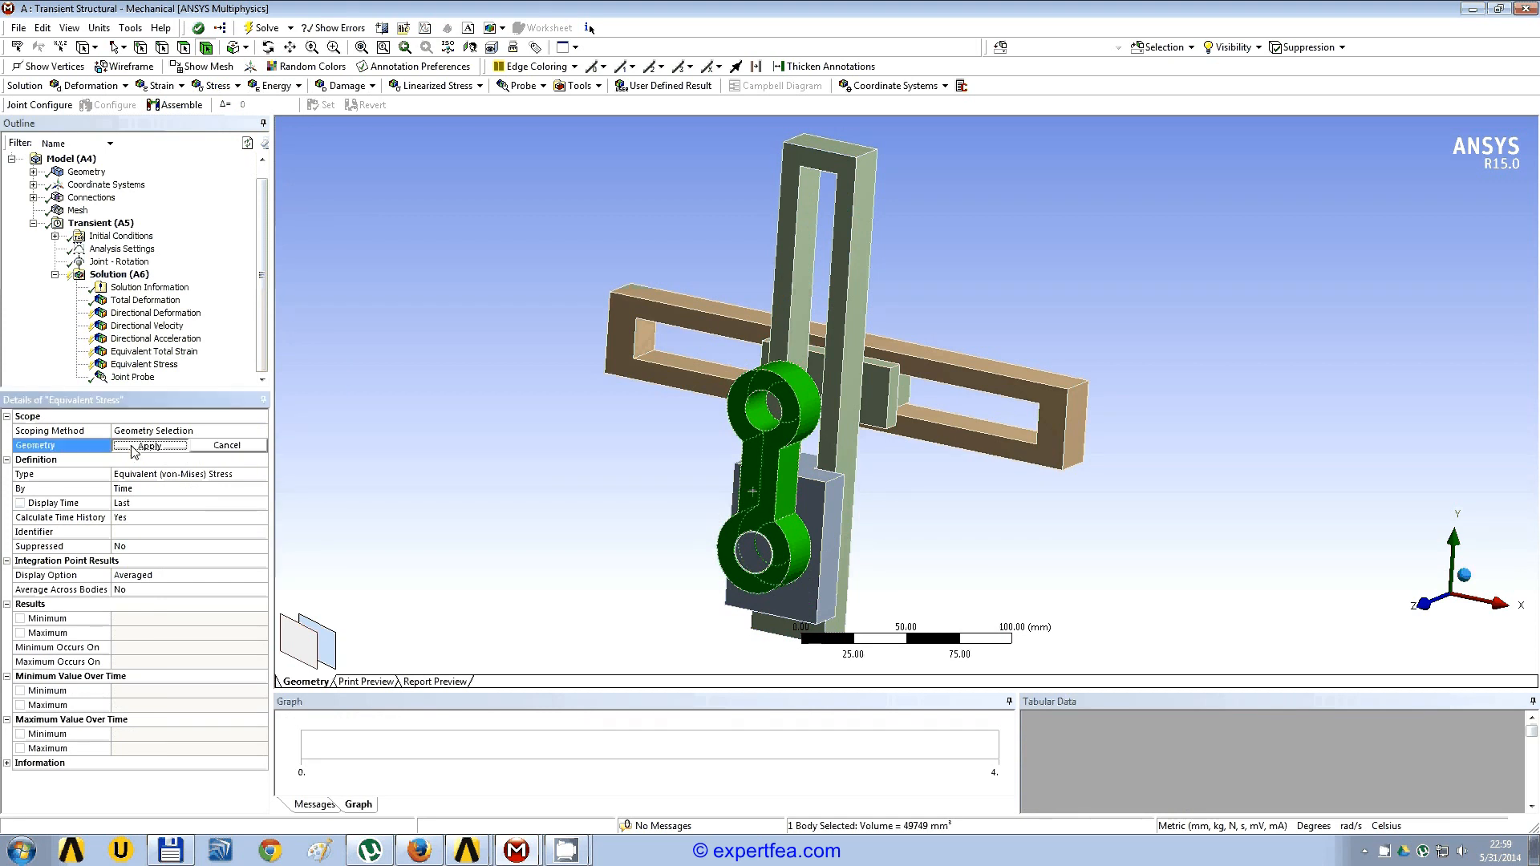
{"action": "left_click", "coordinate": [133, 447]}
Step: Review the joint probe's force results and its location on the crank
{"action": "left_click", "coordinate": [133, 377]}
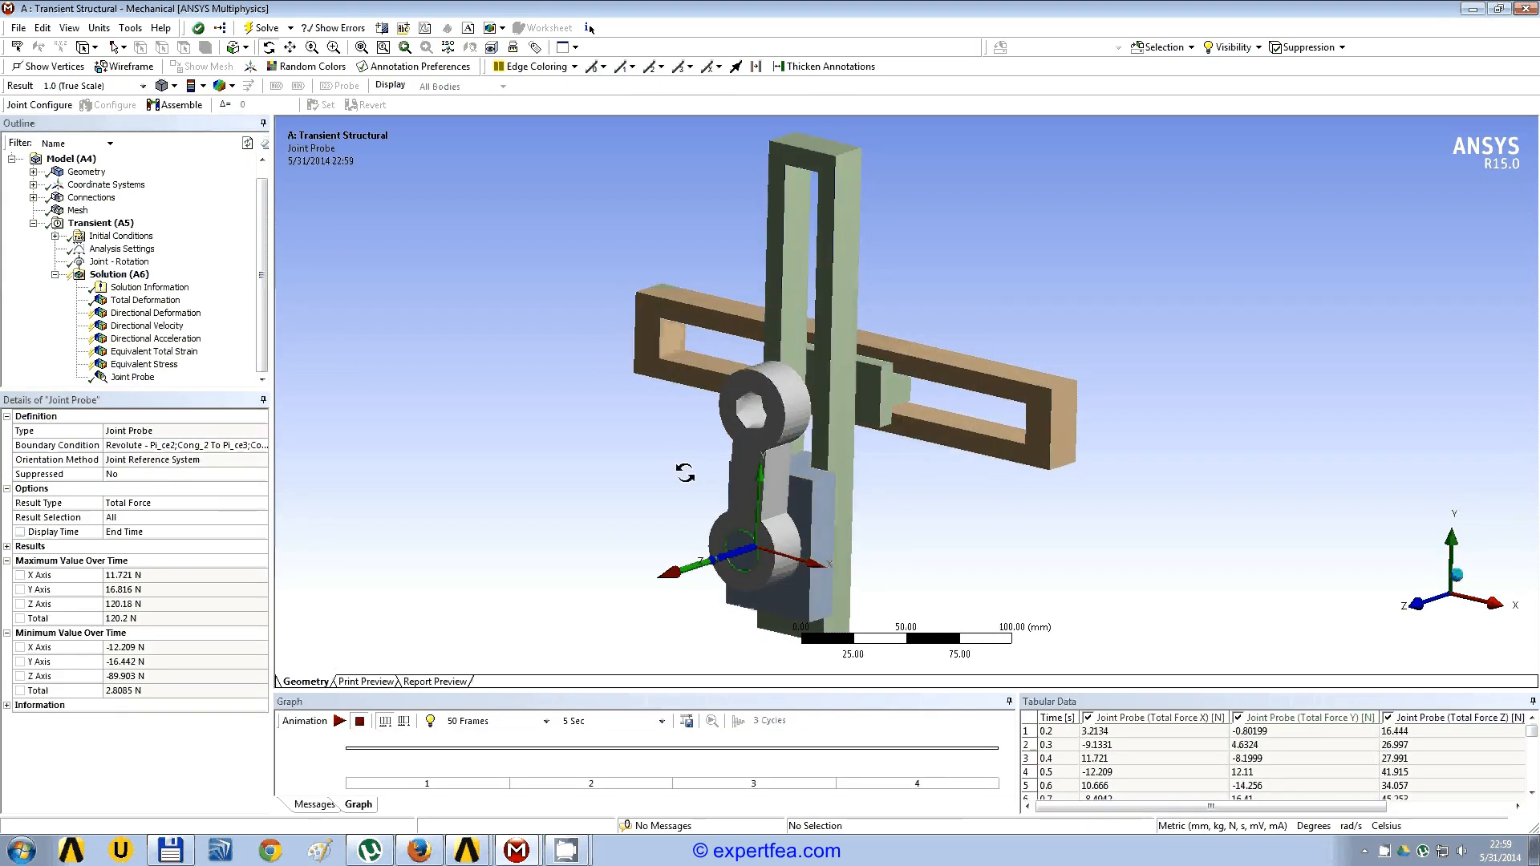
{"action": "middle_click_drag", "start_coordinate": [682, 471], "coordinate": [794, 468]}
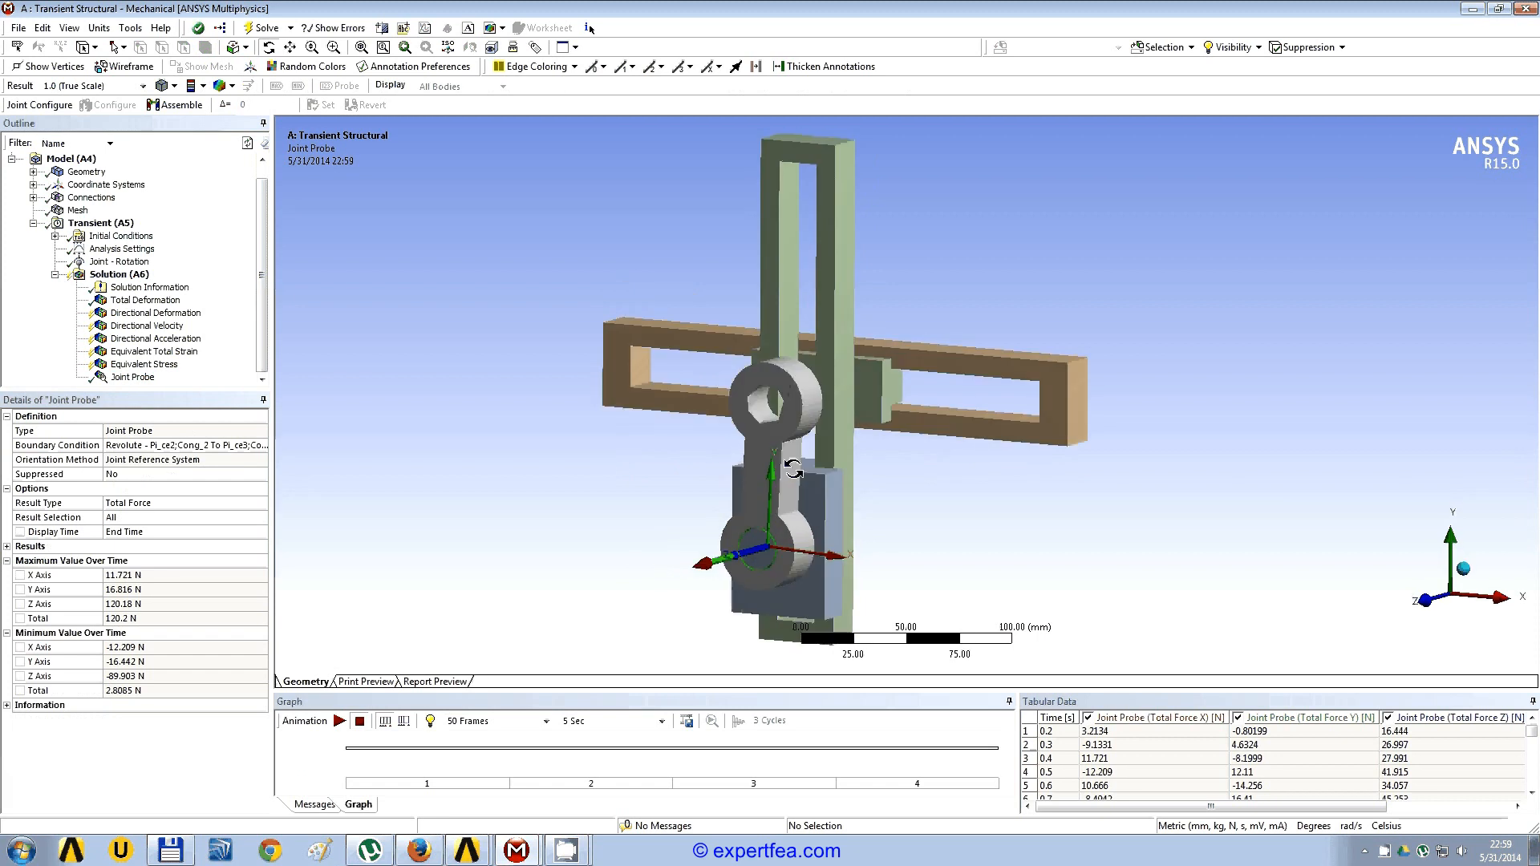
{"action": "scroll", "coordinate": [802, 471], "scroll_direction": "down", "scroll_amount": 1}
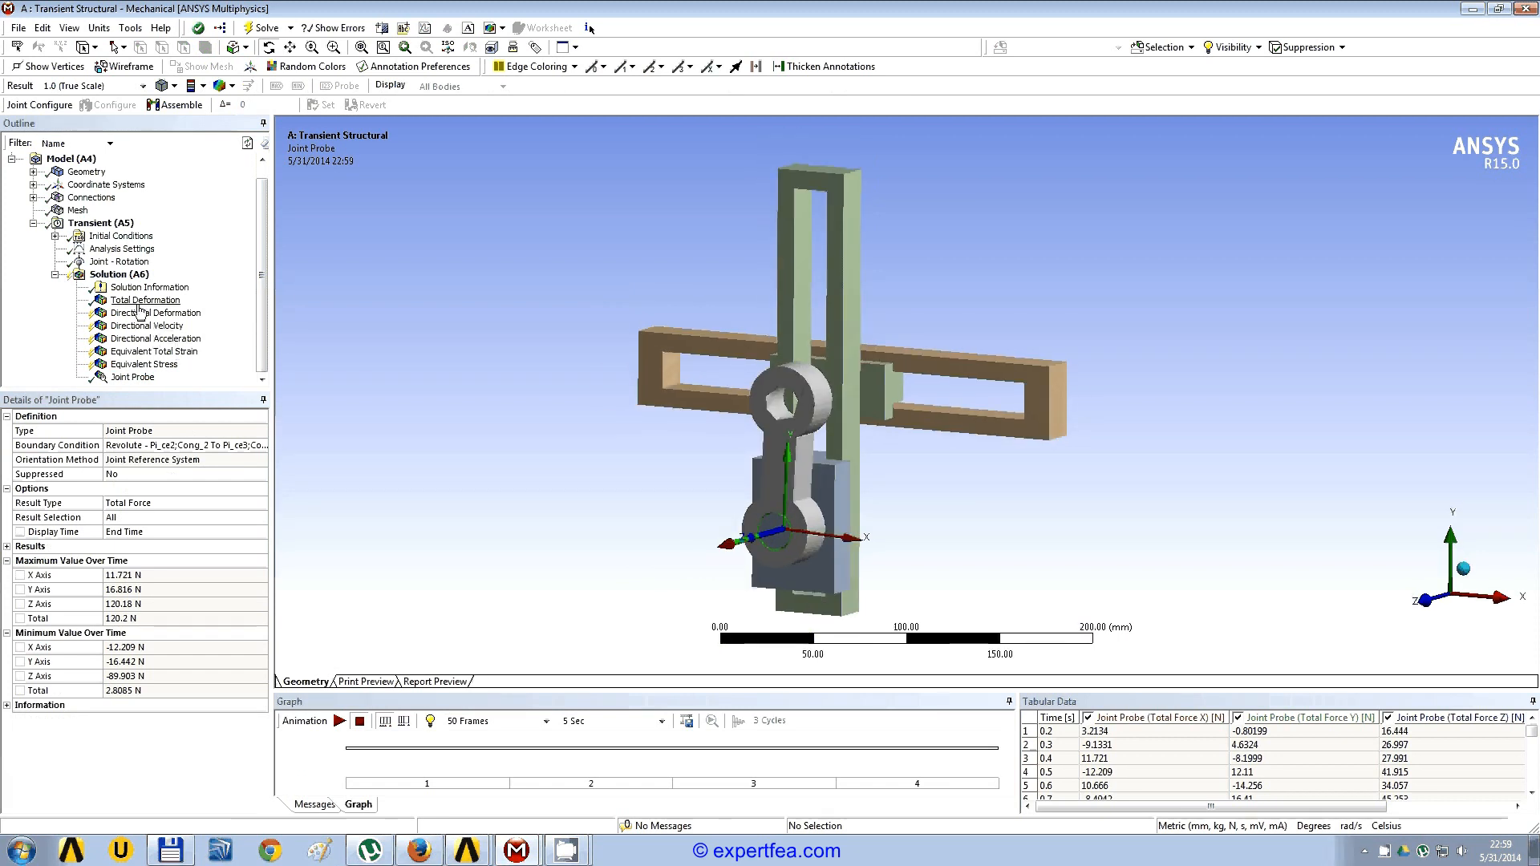
Step: List the available solution quantities in the worksheet and create a user defined result from the Z angular velocity expression OMGZ
{"action": "left_click", "coordinate": [119, 274]}
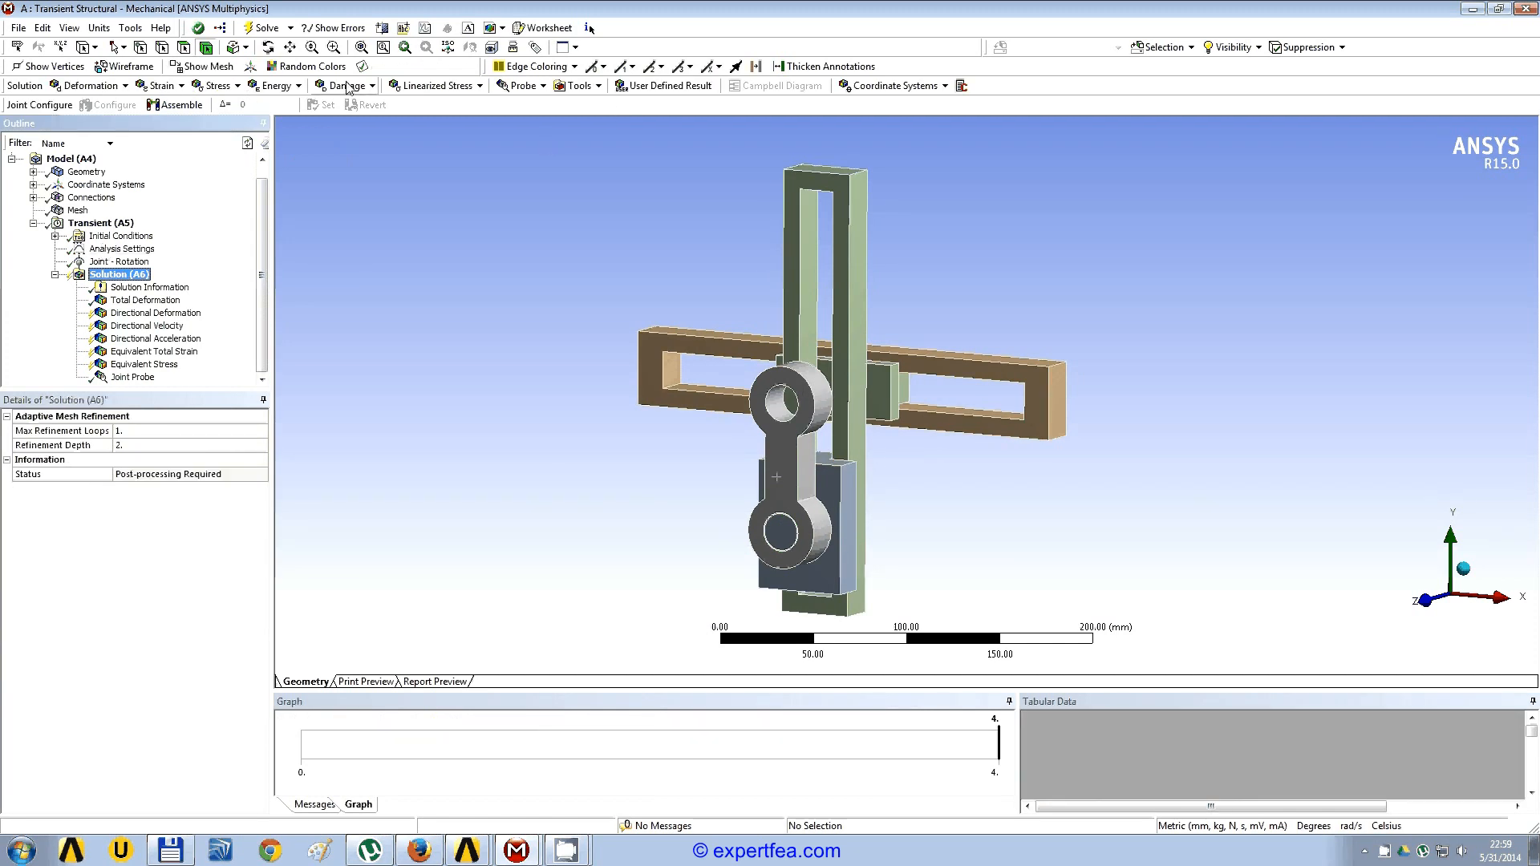
{"action": "left_click", "coordinate": [564, 28]}
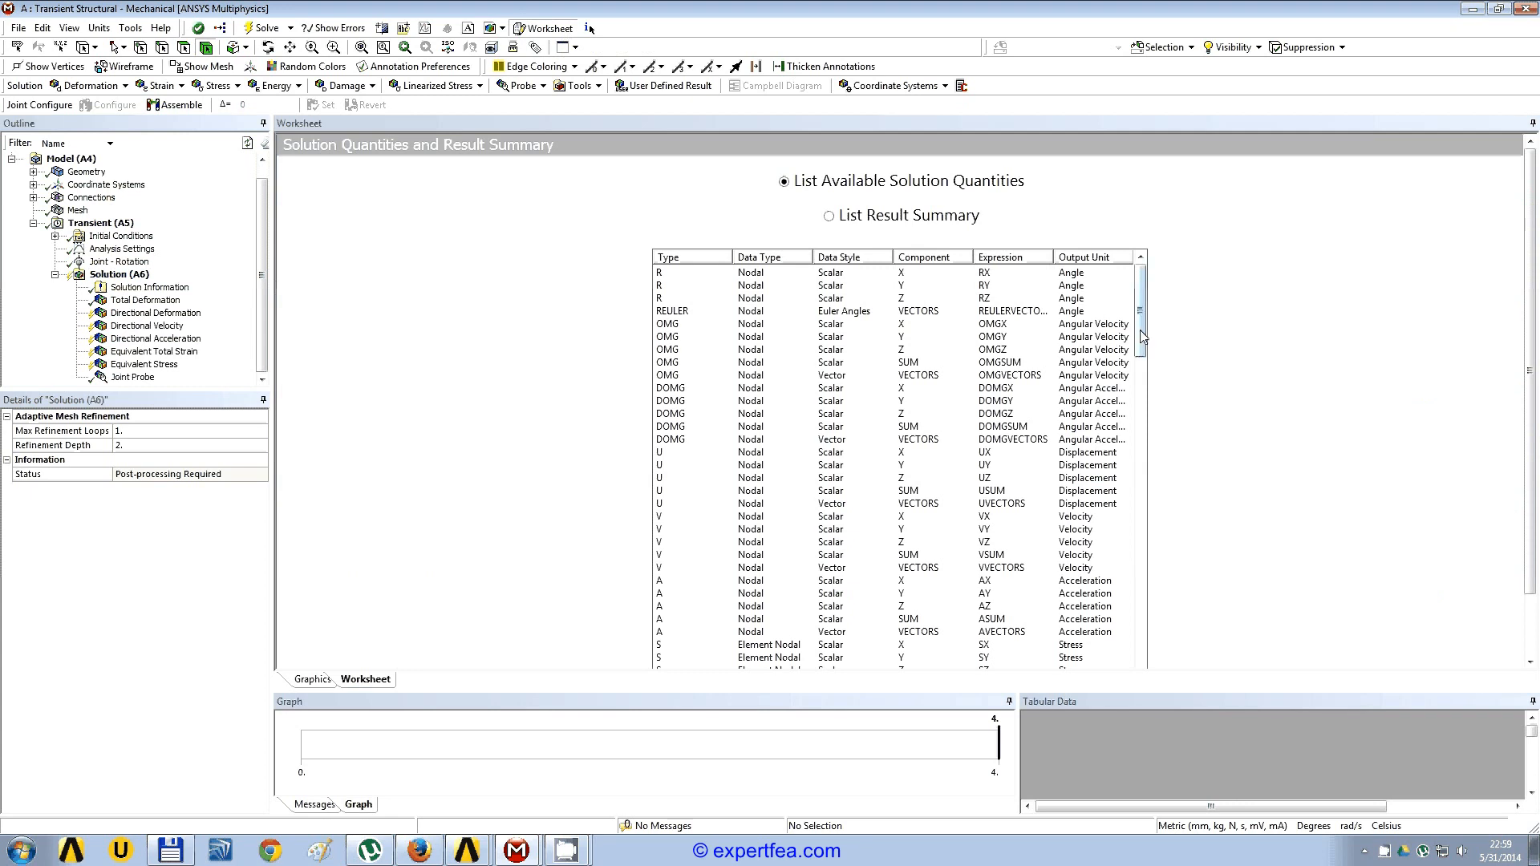
{"action": "left_click", "coordinate": [1010, 352]}
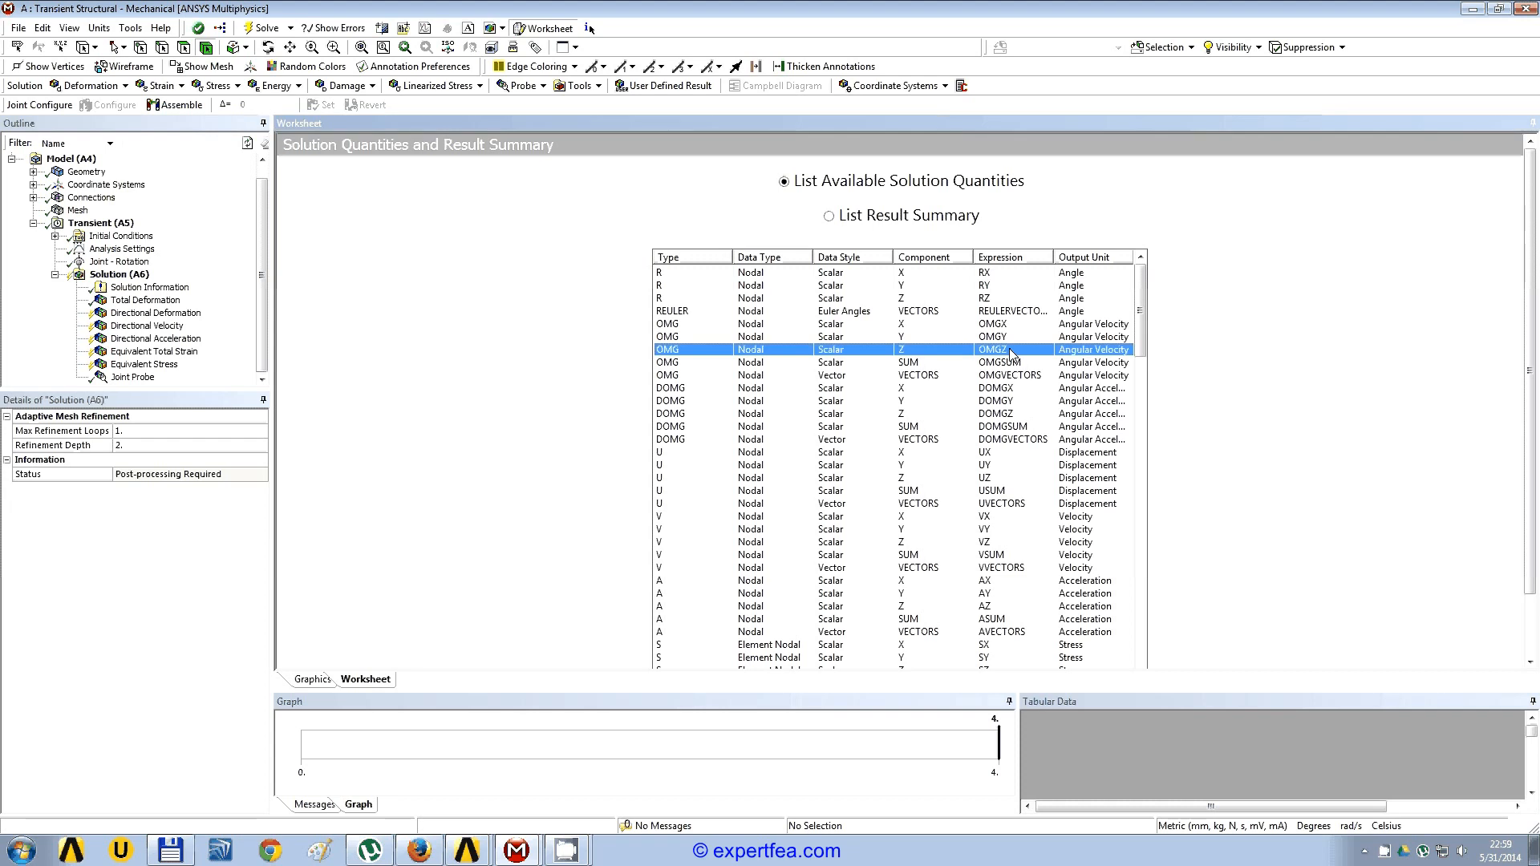
{"action": "right_click", "coordinate": [1012, 354]}
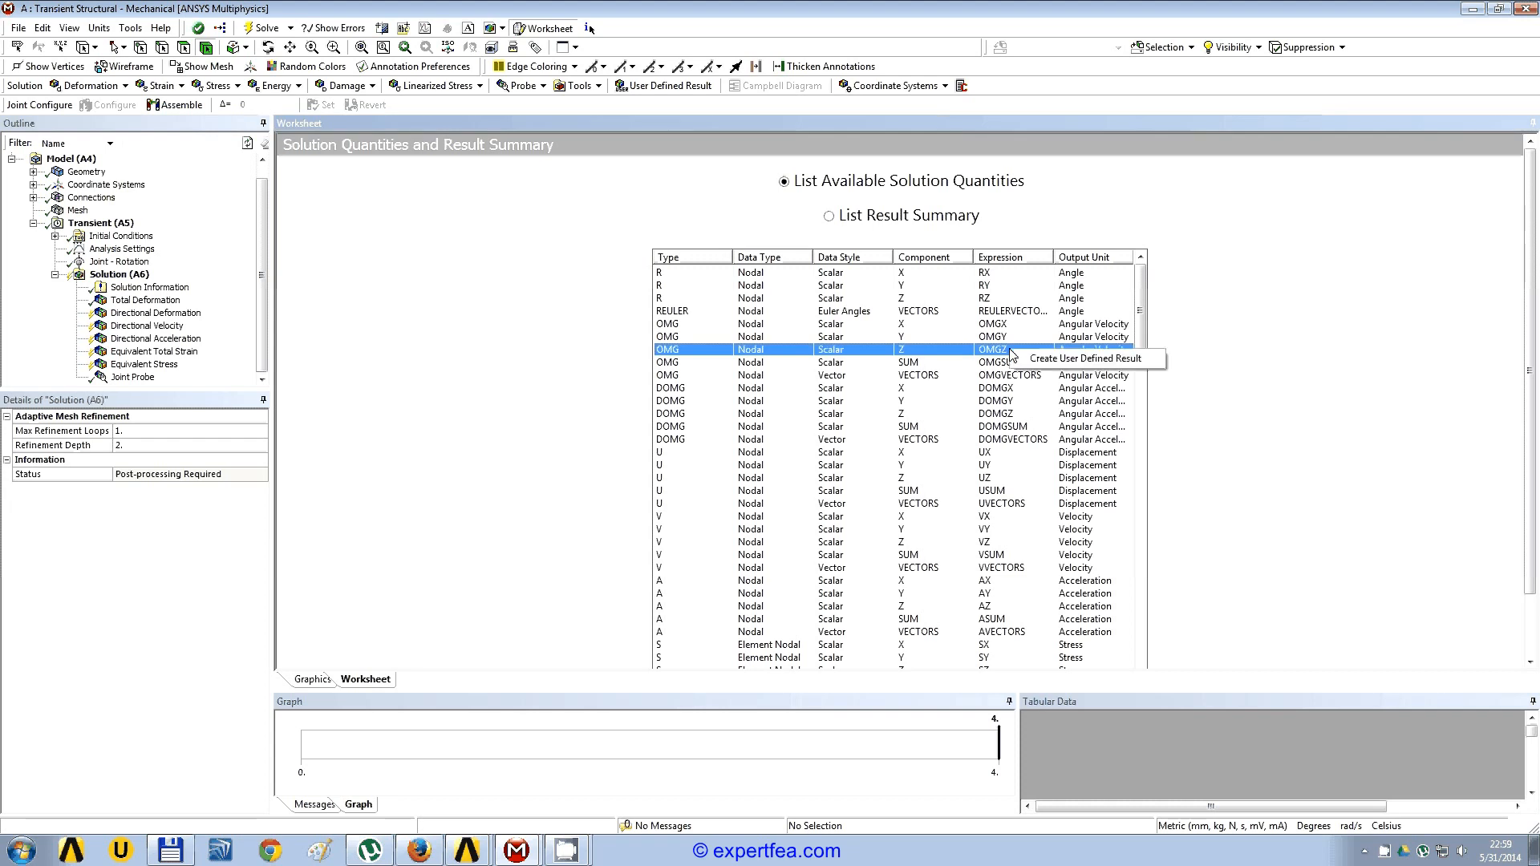
{"action": "left_click", "coordinate": [1082, 358]}
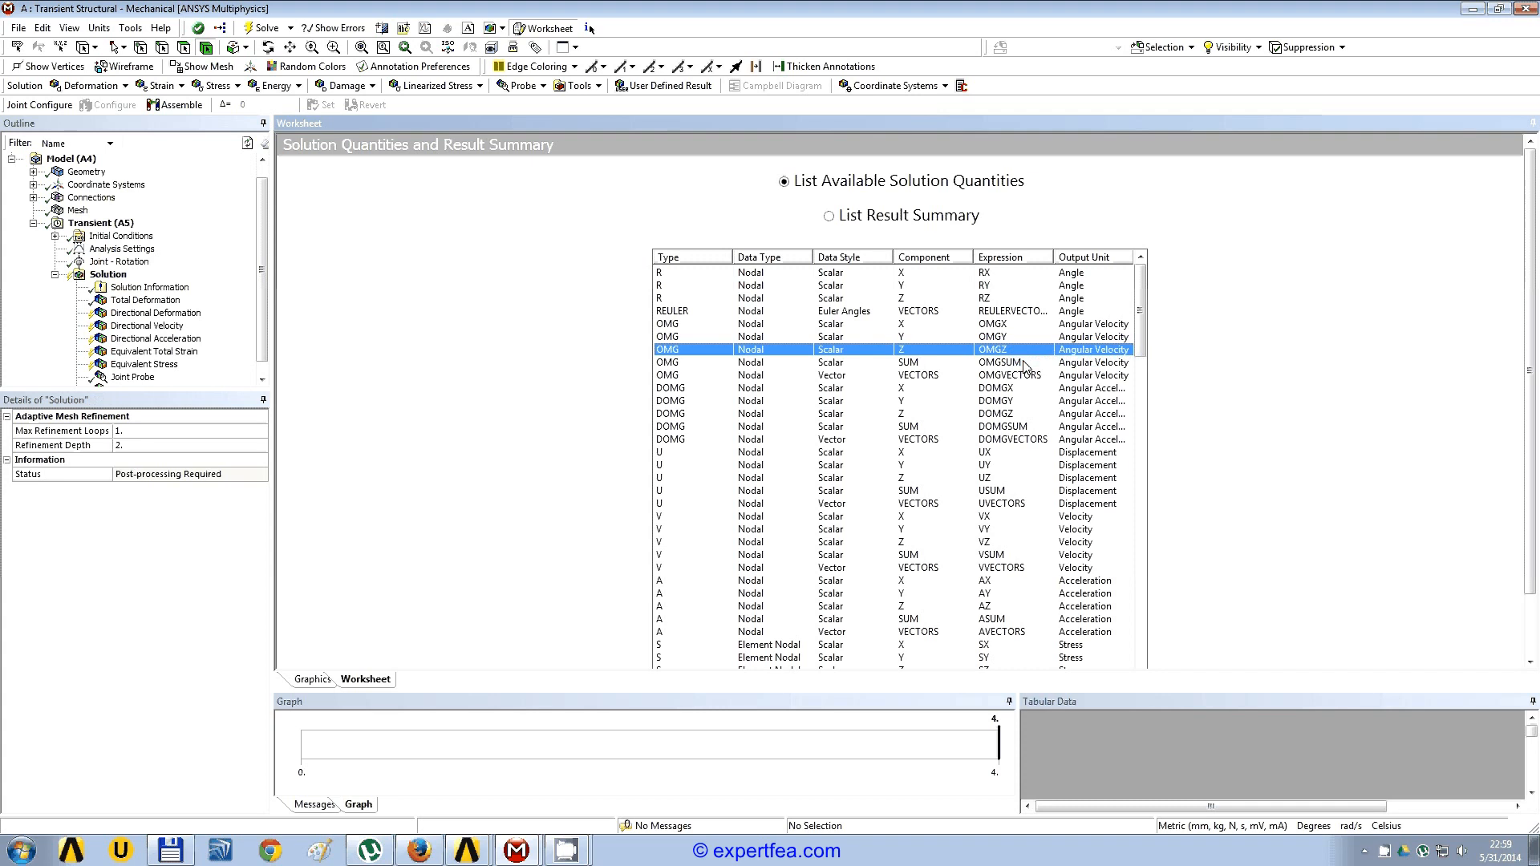
Step: Create a user defined result from the elemental angle expression EDIRXY in the solution quantities list
{"action": "left_click_drag", "start_coordinate": [1144, 318], "coordinate": [1144, 329]}
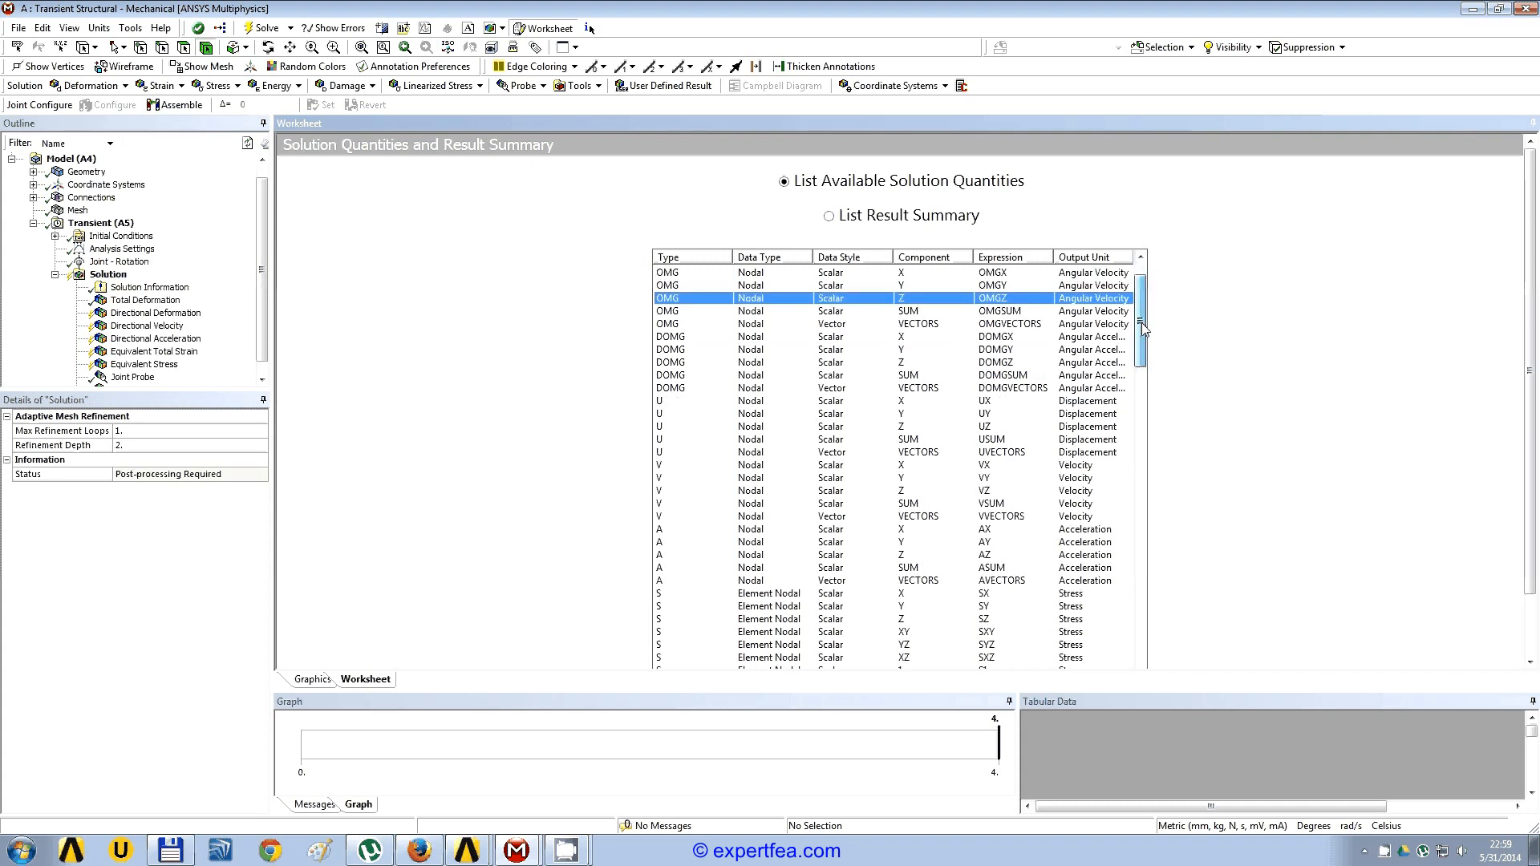
{"action": "left_click_drag", "start_coordinate": [1144, 329], "coordinate": [1145, 575]}
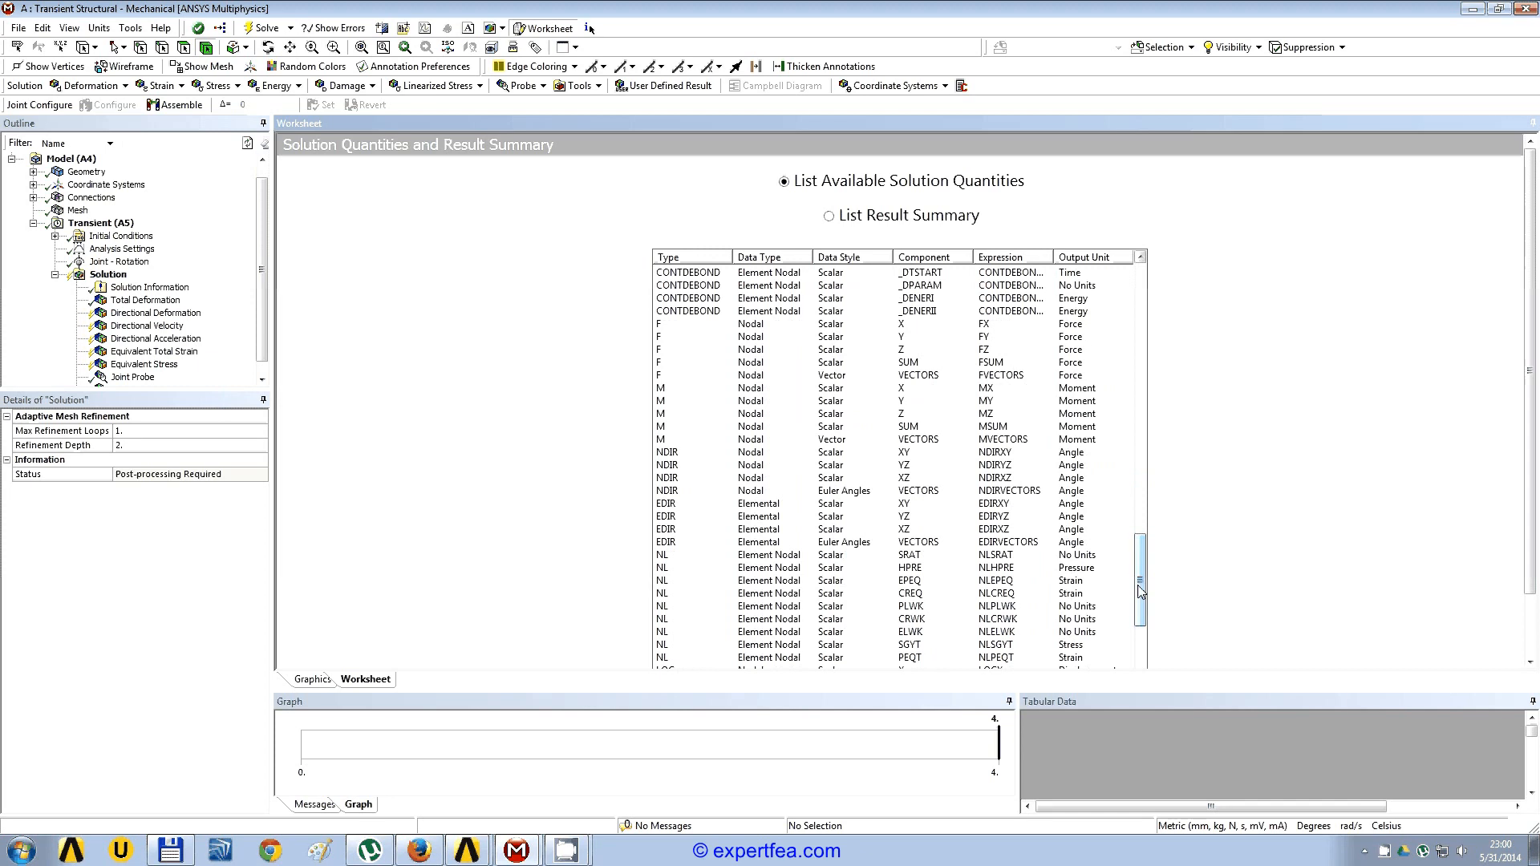
{"action": "left_click", "coordinate": [1013, 506]}
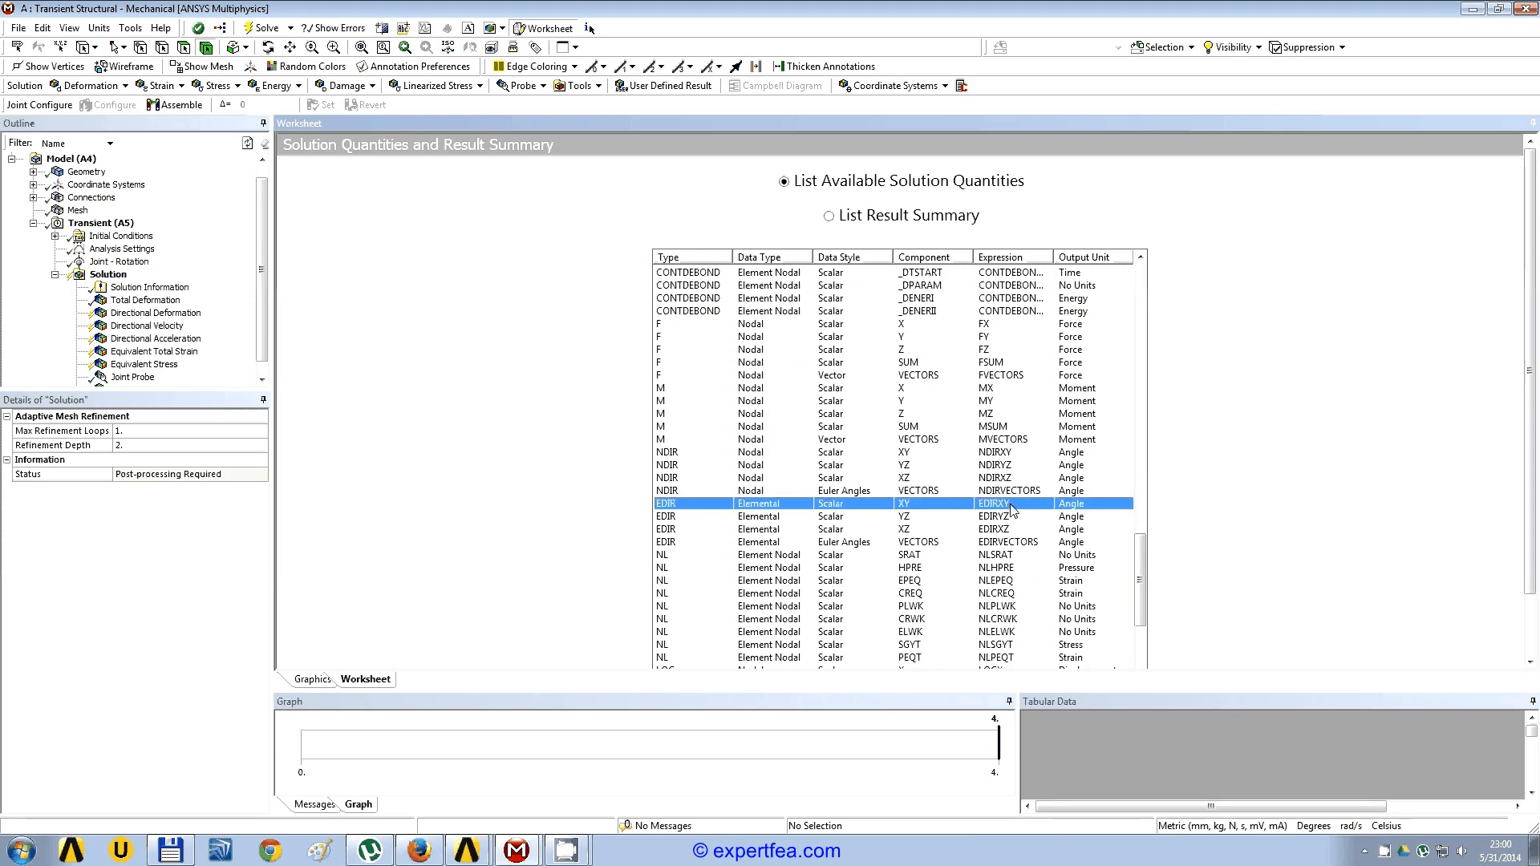
{"action": "right_click", "coordinate": [1012, 509]}
{"action": "left_click", "coordinate": [1075, 516]}
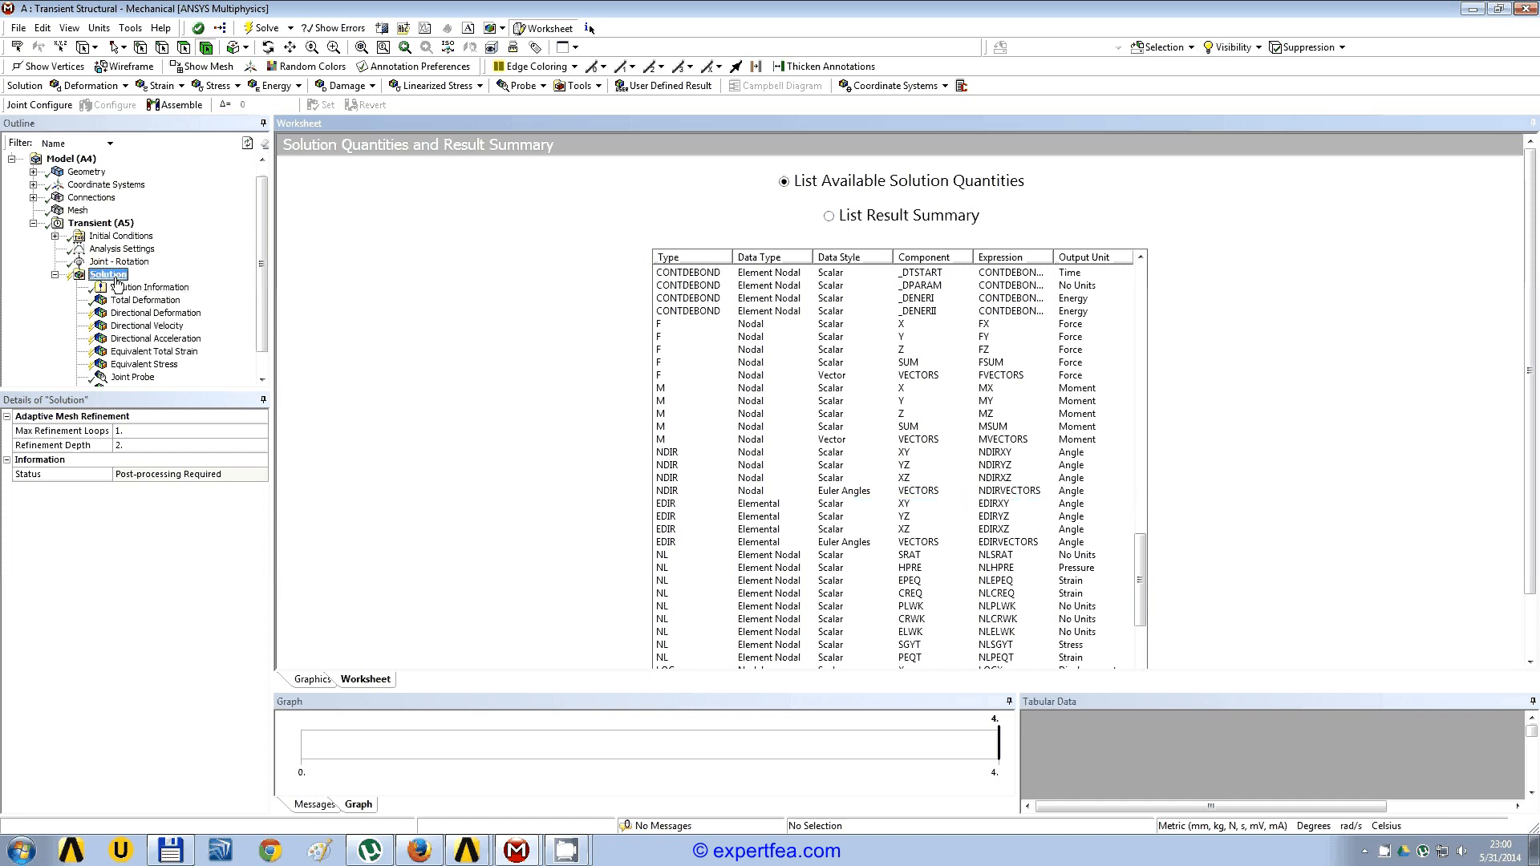
Step: Evaluate all results of the solution and display the total deformation
{"action": "right_click", "coordinate": [108, 274]}
{"action": "left_click", "coordinate": [238, 311]}
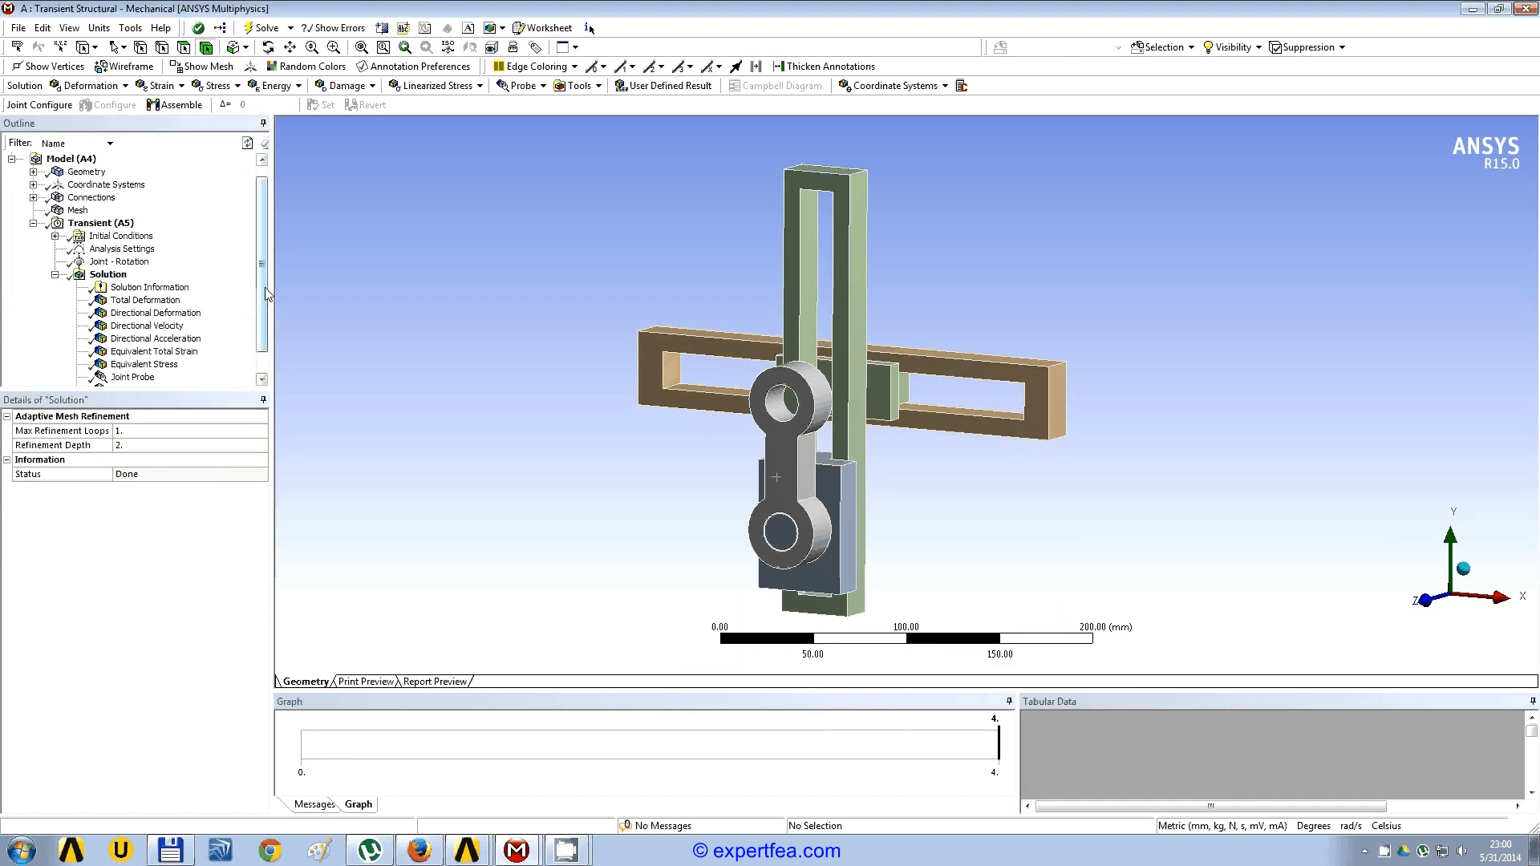
{"action": "scroll", "coordinate": [152, 347], "scroll_direction": "down", "scroll_amount": 1}
{"action": "left_click", "coordinate": [147, 275]}
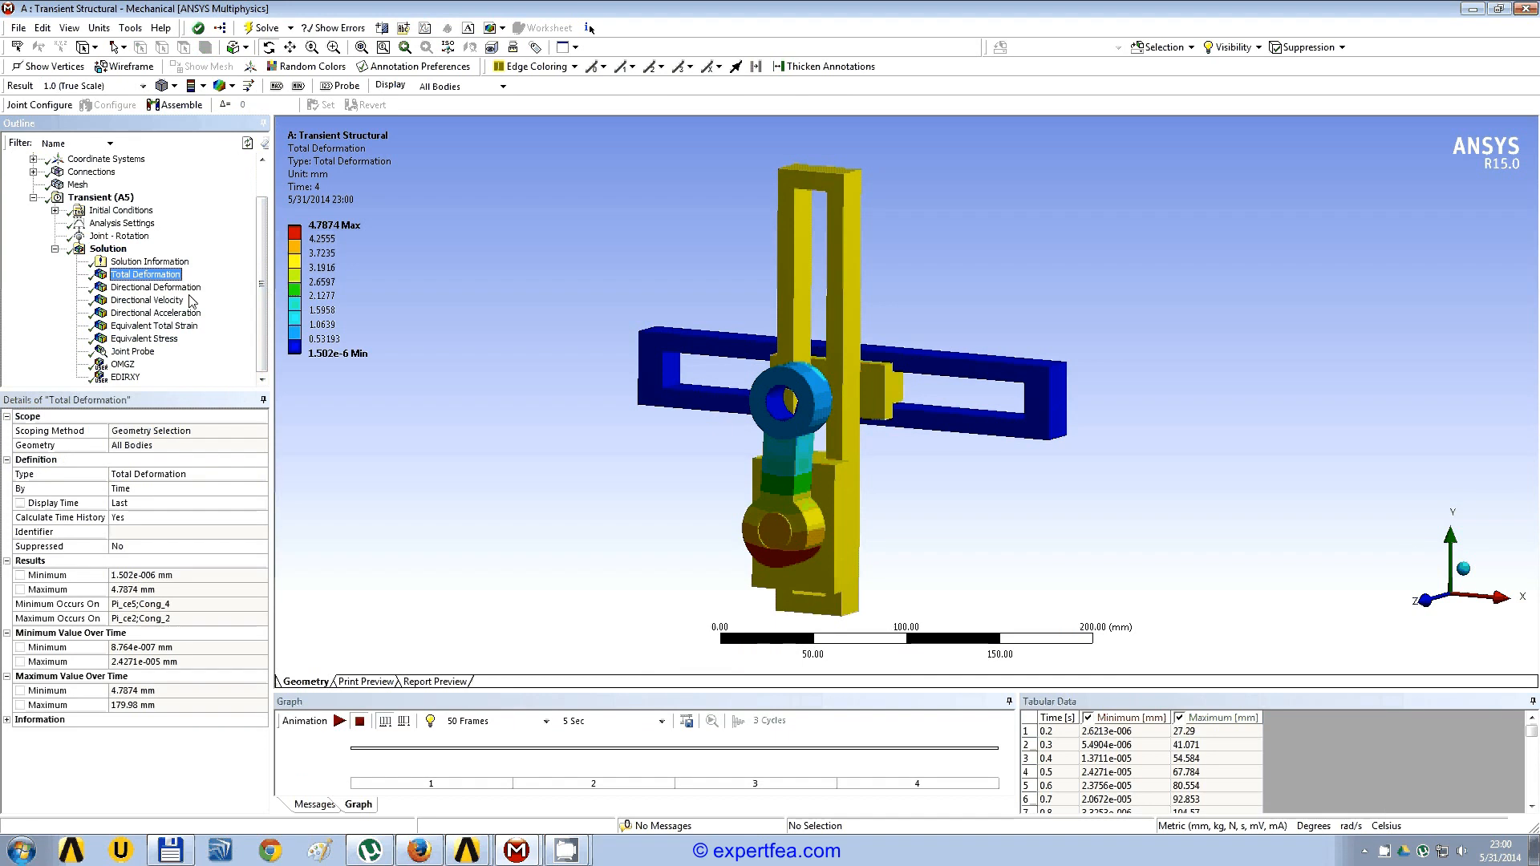
Step: Display the Y-axis directional deformation of the slider block and play its animation, then stop it
{"action": "key", "text": "Down"}
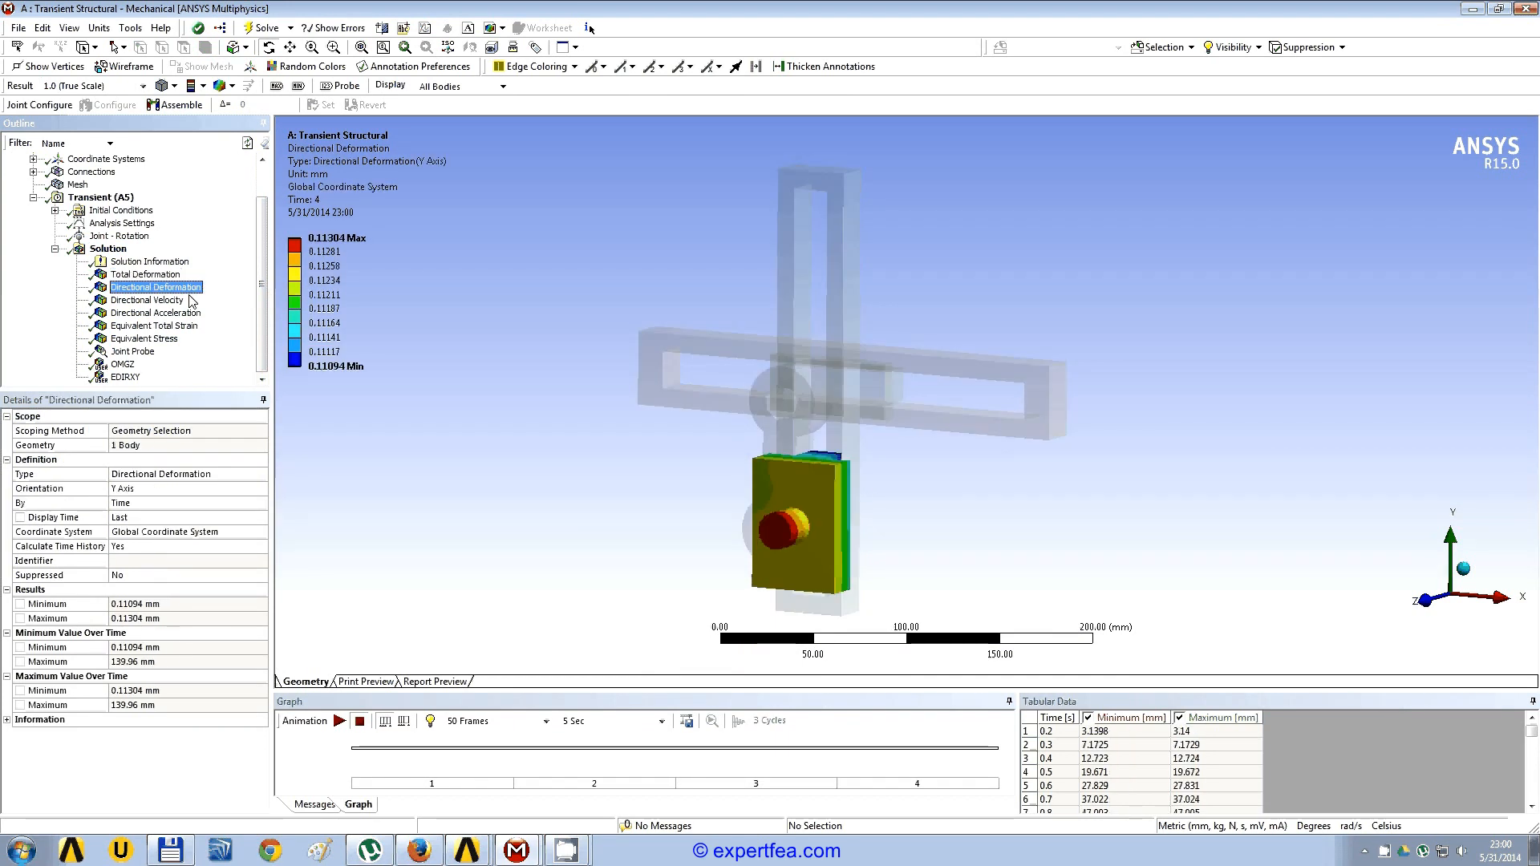
{"action": "left_click_drag", "start_coordinate": [681, 367], "coordinate": [464, 459]}
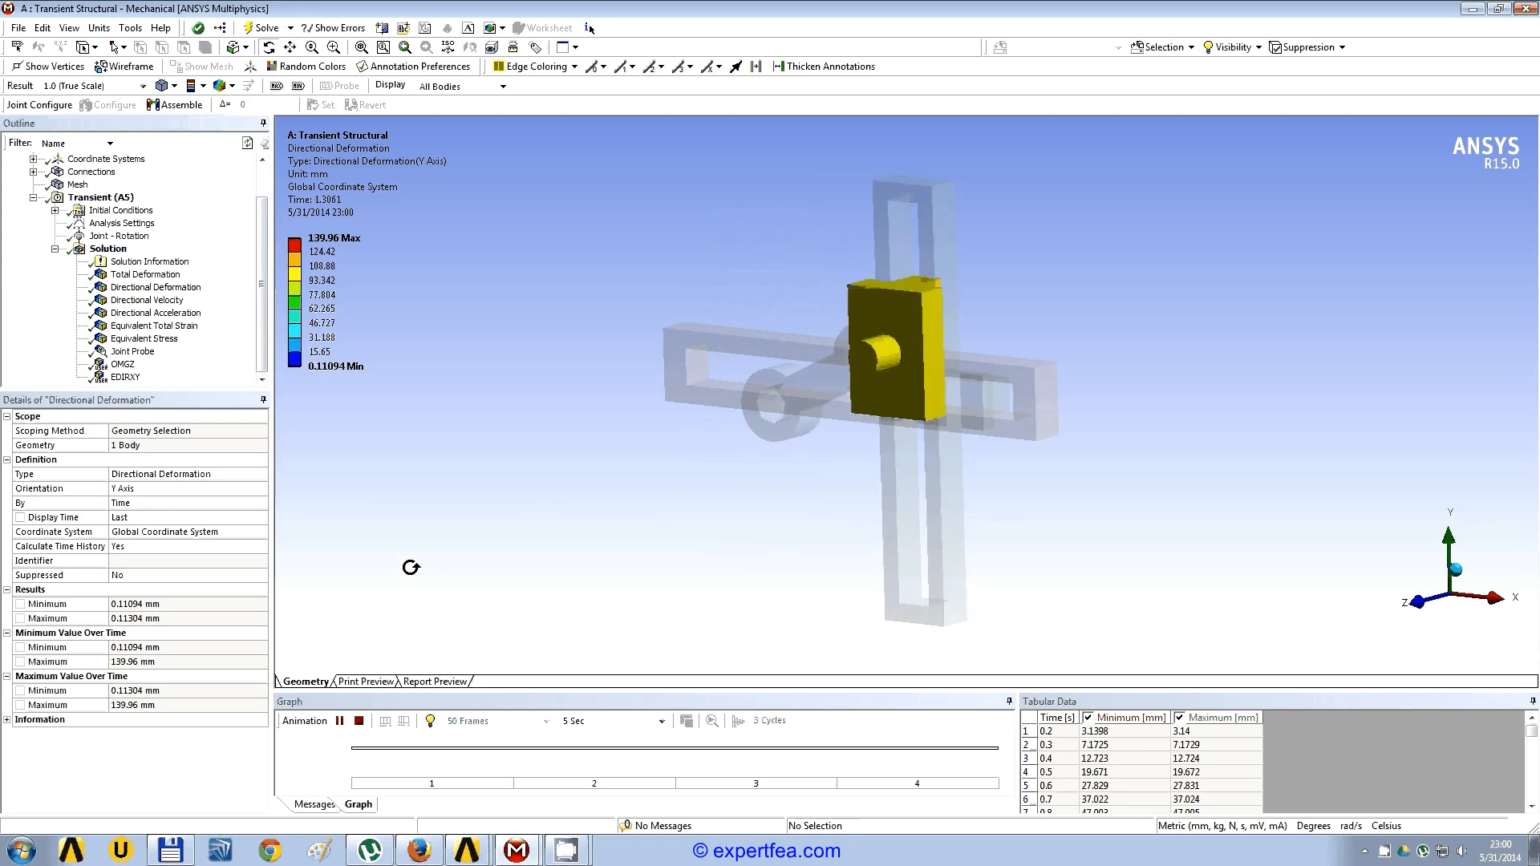
{"action": "left_click", "coordinate": [358, 721]}
Step: Animate the Y-axis directional velocity of the slider block, then stop the playback
{"action": "left_click", "coordinate": [147, 300]}
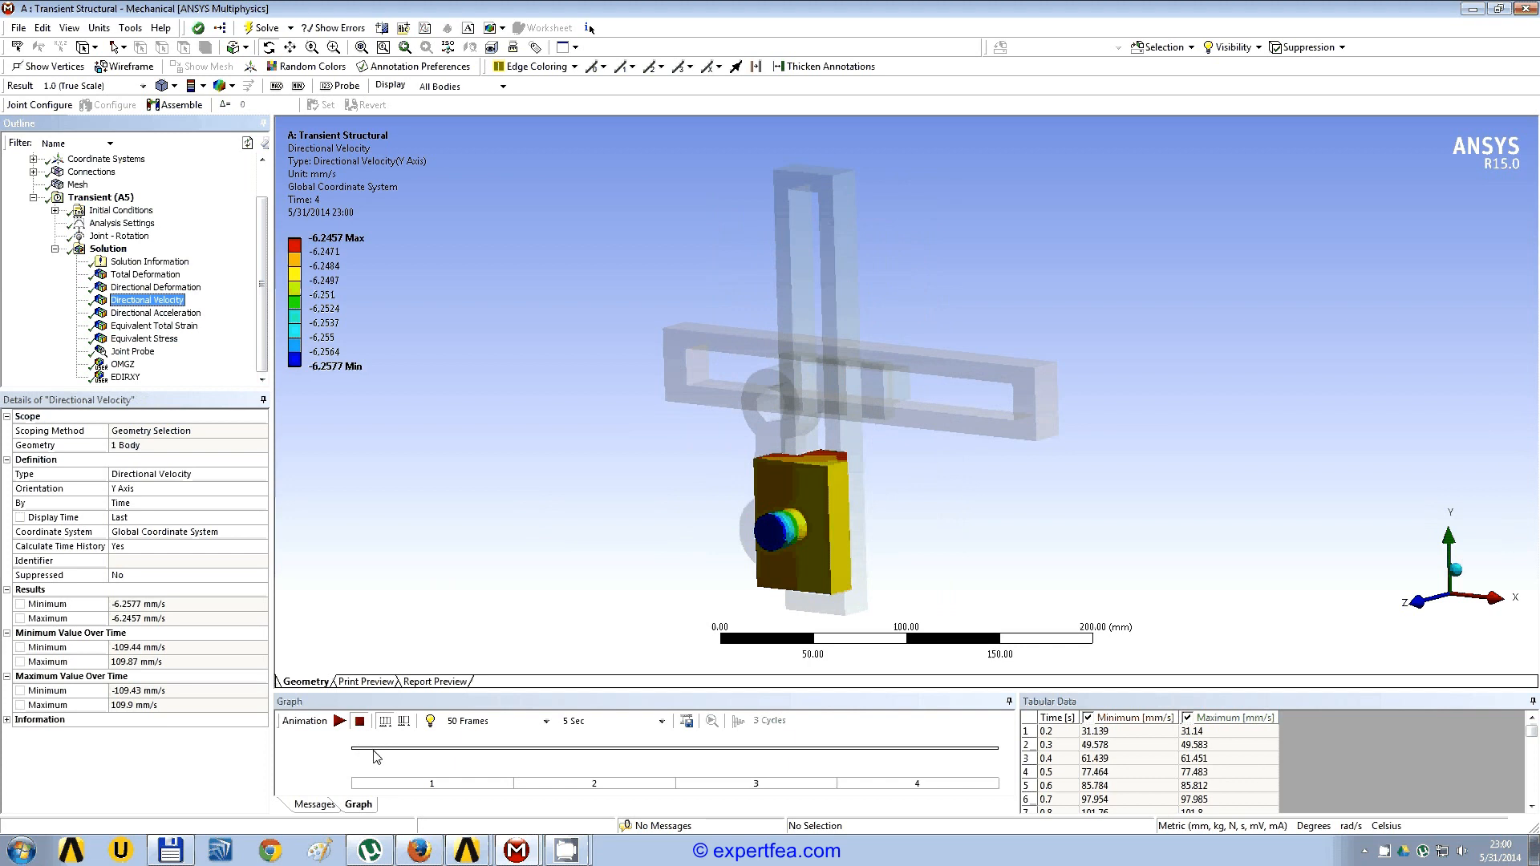
{"action": "left_click", "coordinate": [341, 721]}
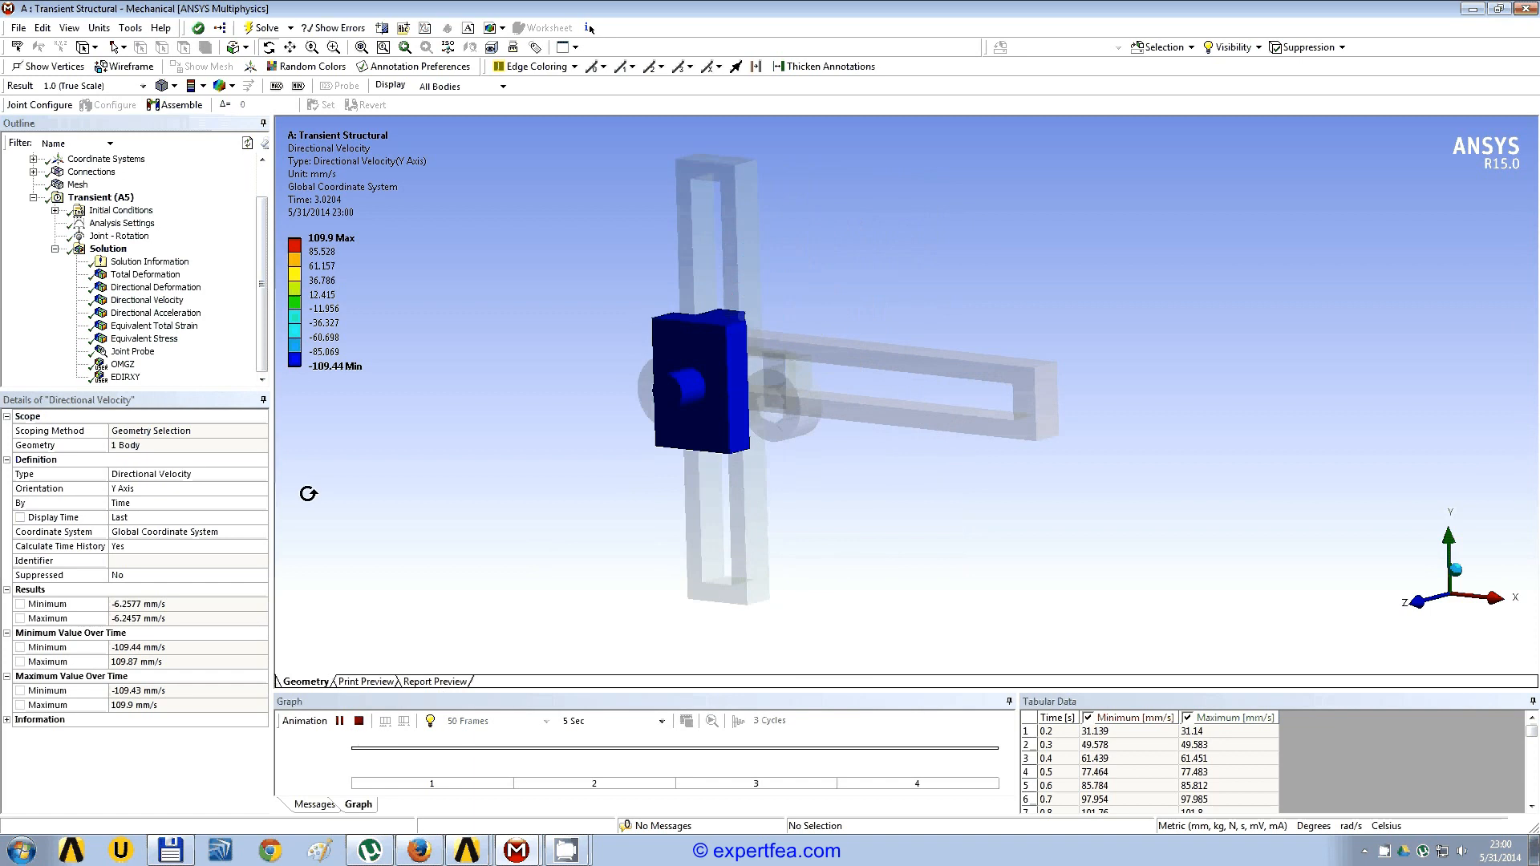
{"action": "left_click", "coordinate": [358, 722]}
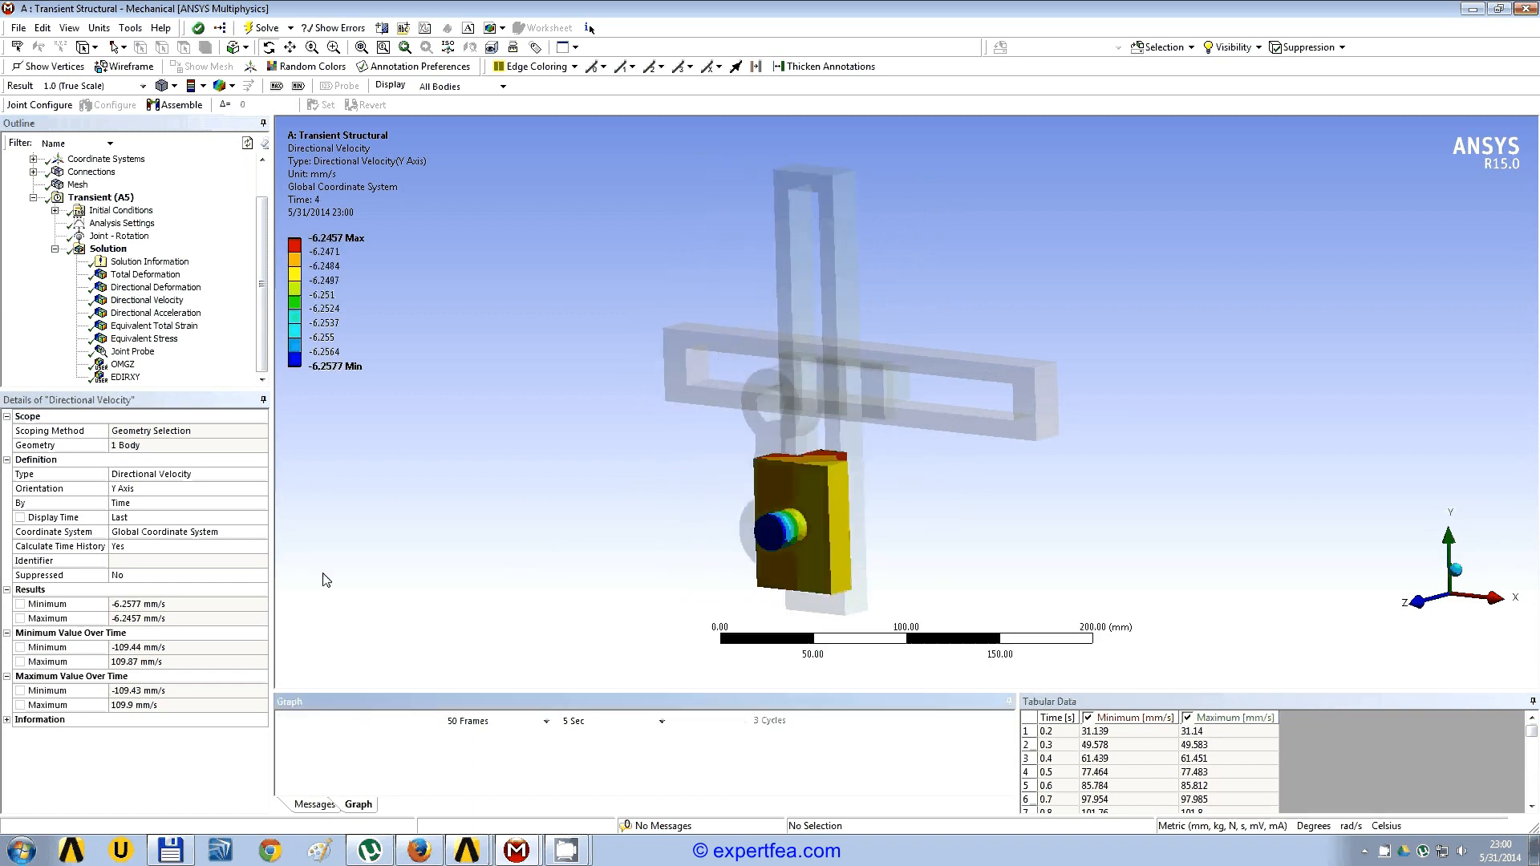
Step: Animate the X-axis directional acceleration of the vertical slotted slider, then stop the playback
{"action": "left_click", "coordinate": [158, 312]}
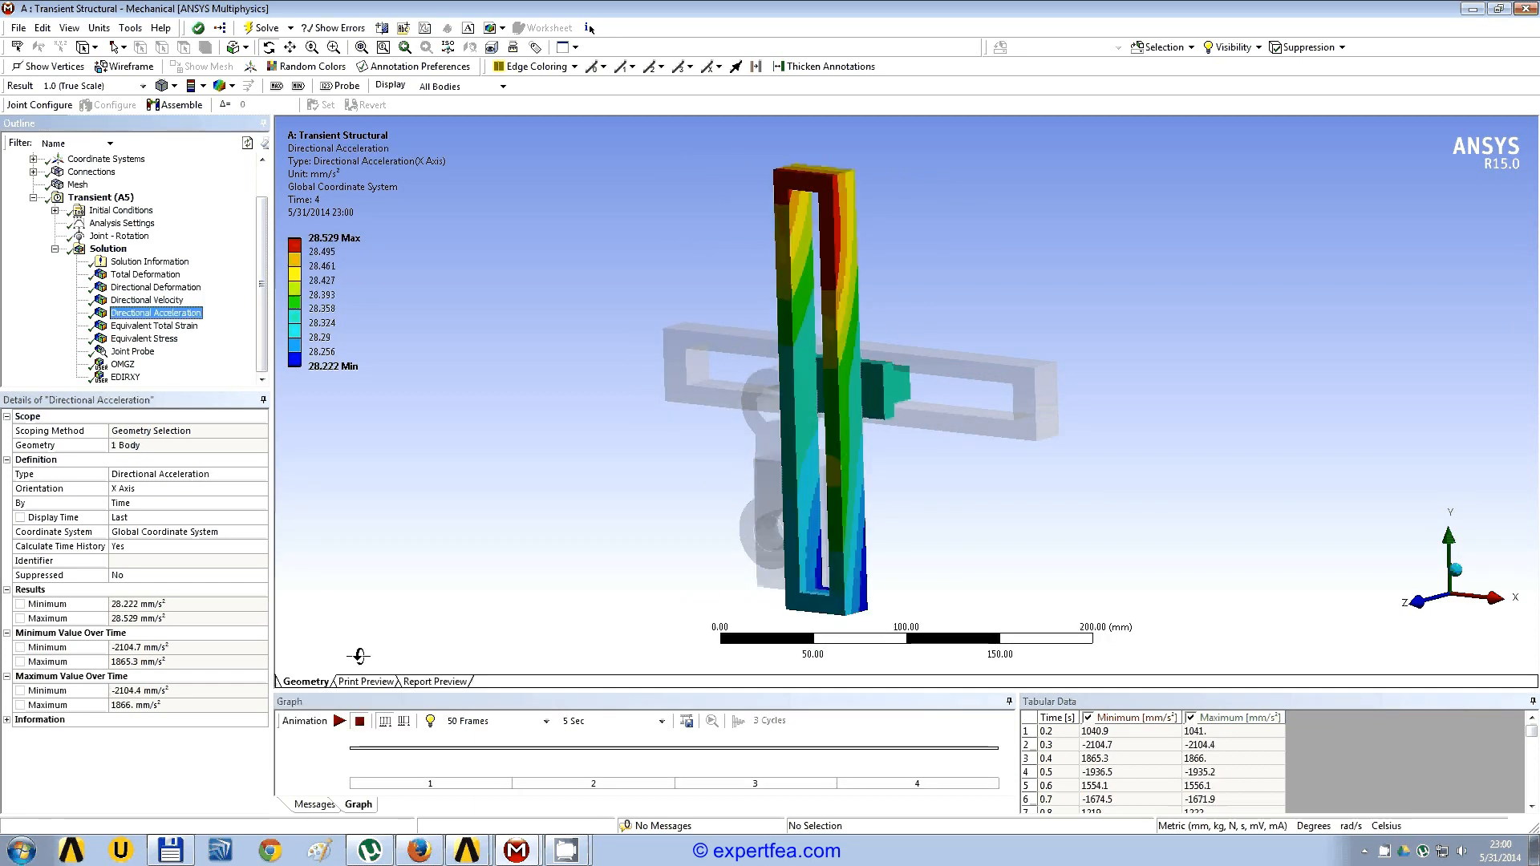
{"action": "left_click", "coordinate": [340, 721]}
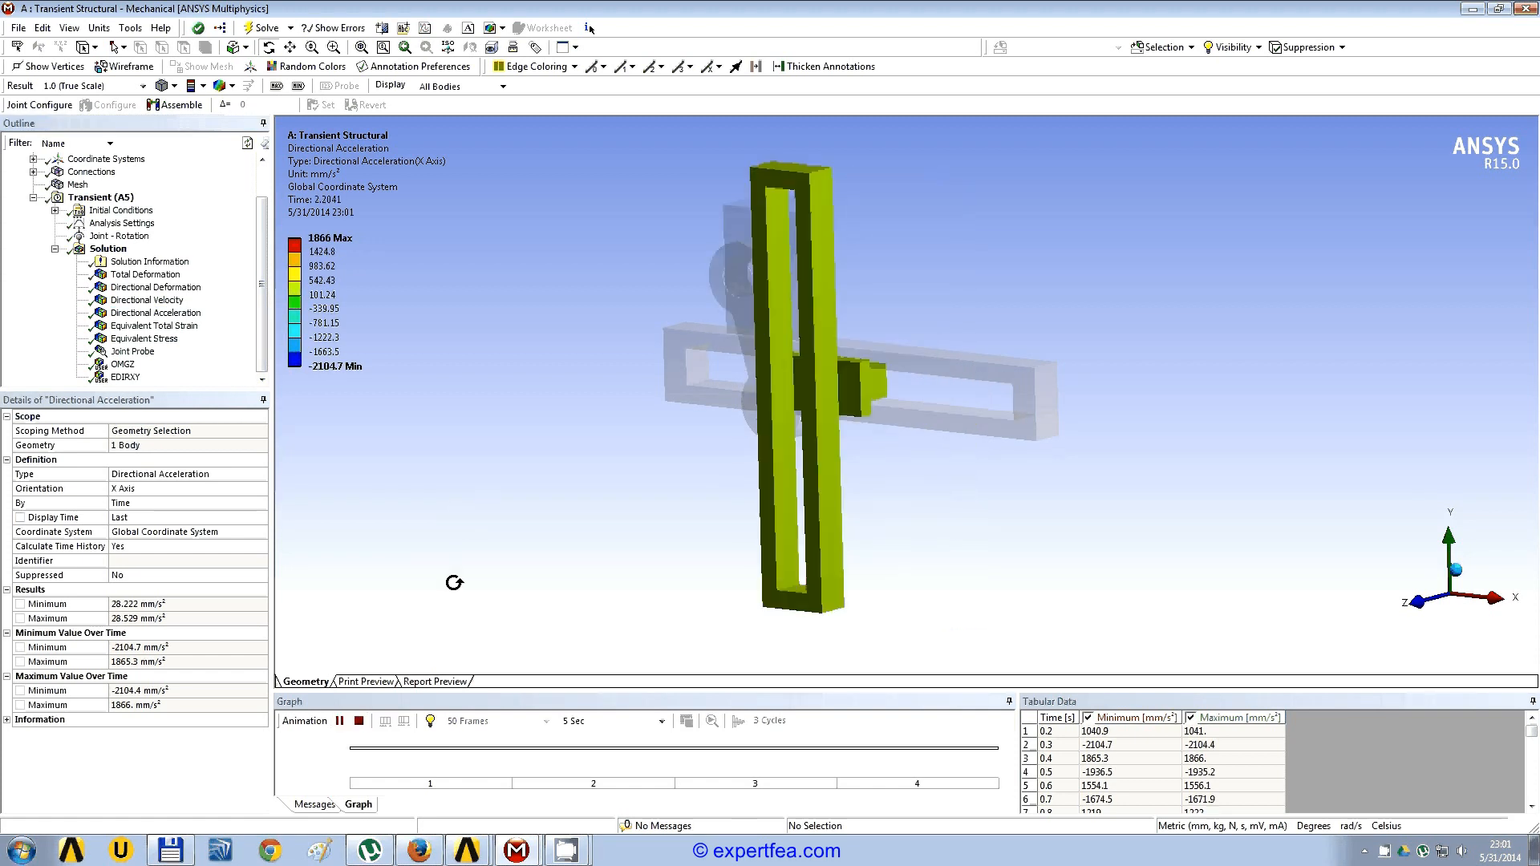
{"action": "left_click", "coordinate": [361, 728]}
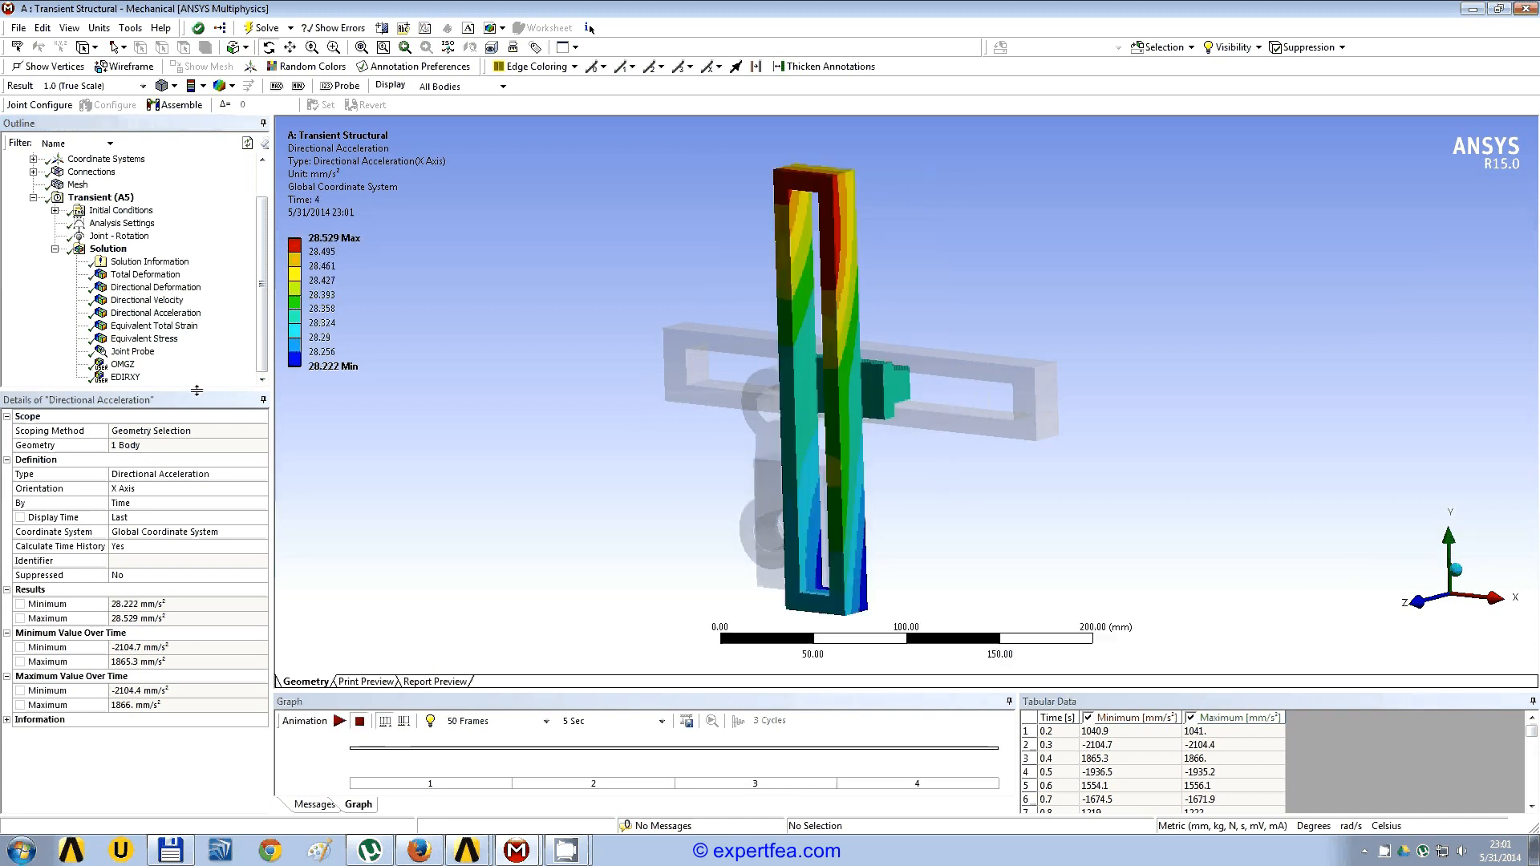
Step: Animate the equivalent total strain of the vertical slotted slider, then stop the playback
{"action": "left_click", "coordinate": [154, 325]}
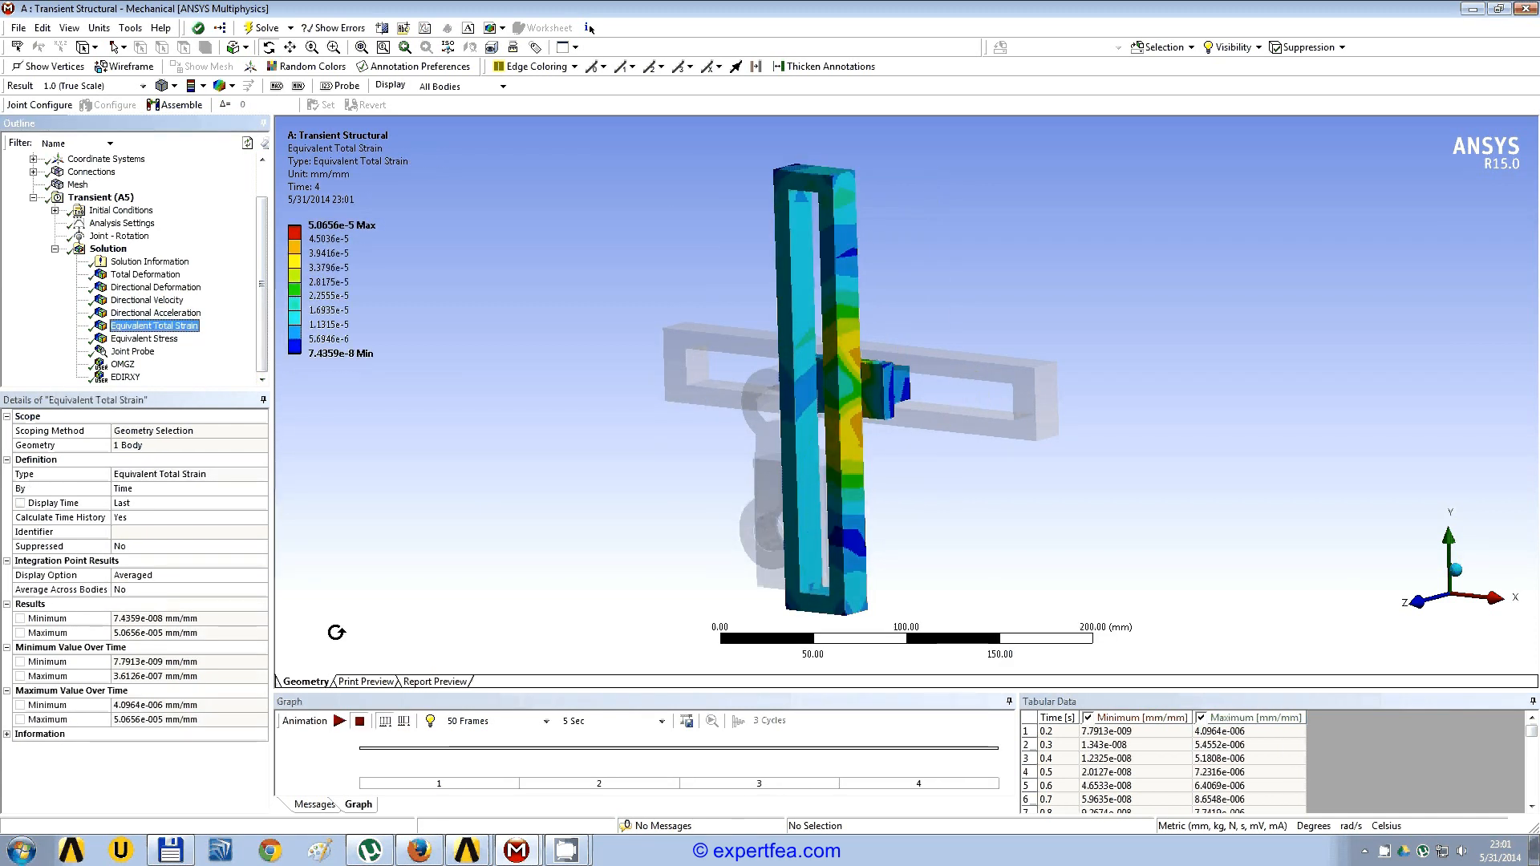
{"action": "left_click", "coordinate": [340, 720]}
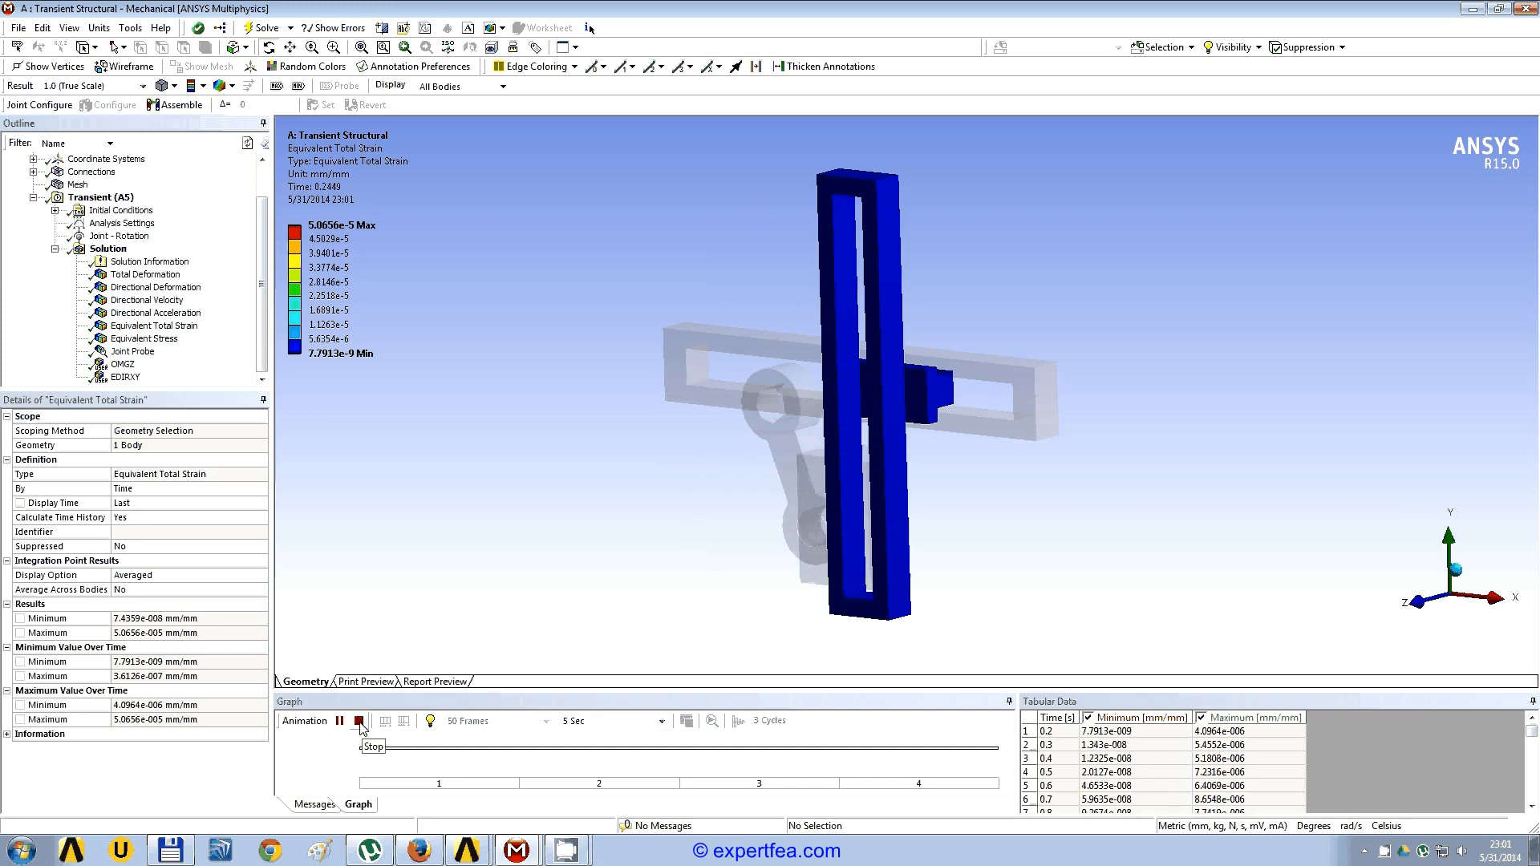
{"action": "left_click", "coordinate": [360, 722]}
Step: Animate the equivalent von-Mises stress of the crank, inspect it up close, then stop the playback
{"action": "left_click", "coordinate": [144, 338]}
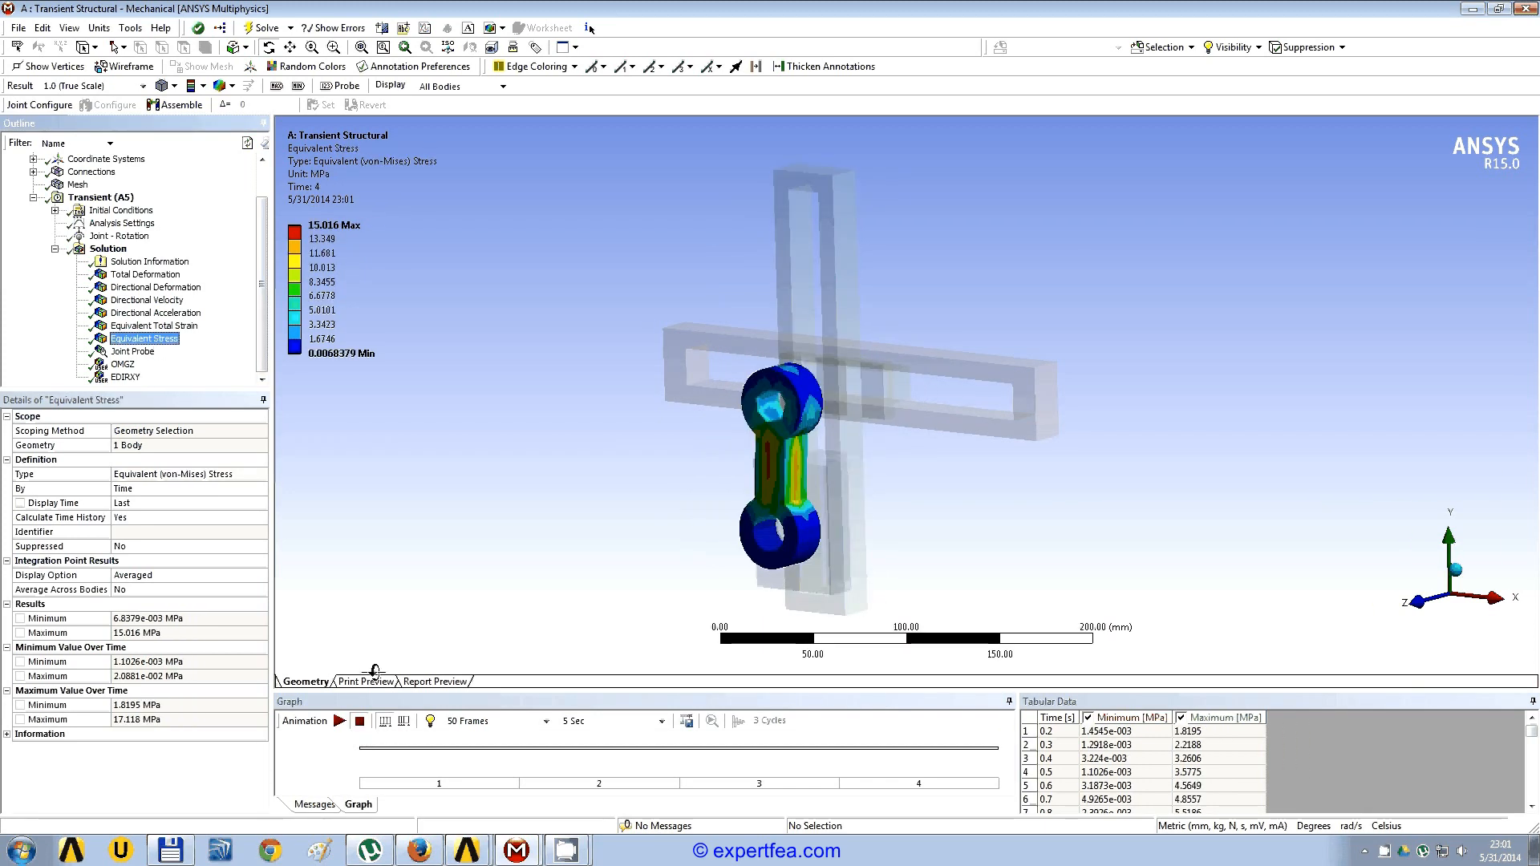
{"action": "left_click", "coordinate": [341, 721]}
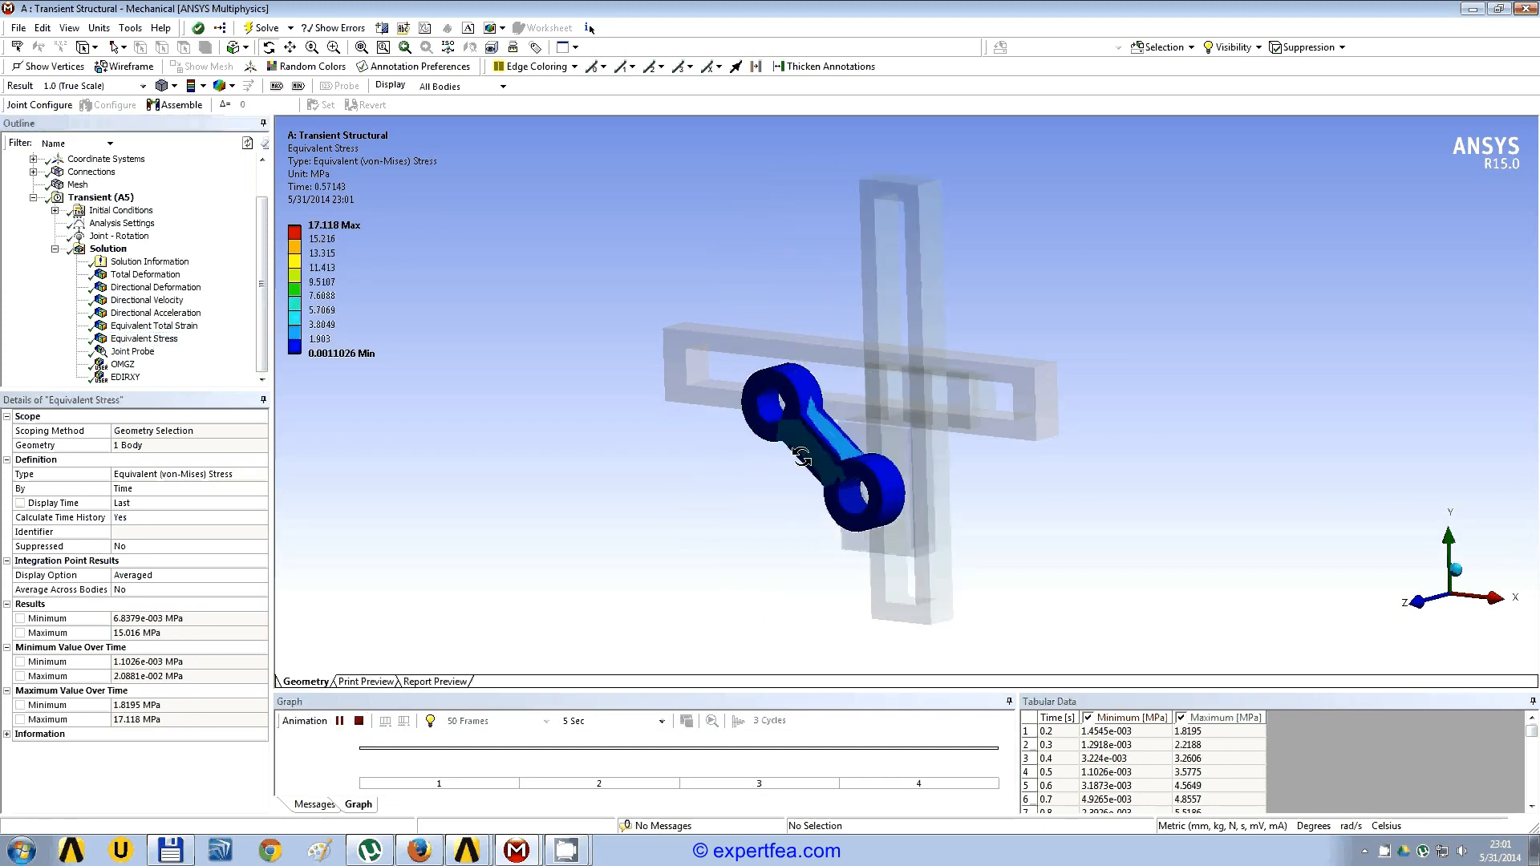
{"action": "left_click_drag", "start_coordinate": [801, 456], "coordinate": [794, 379]}
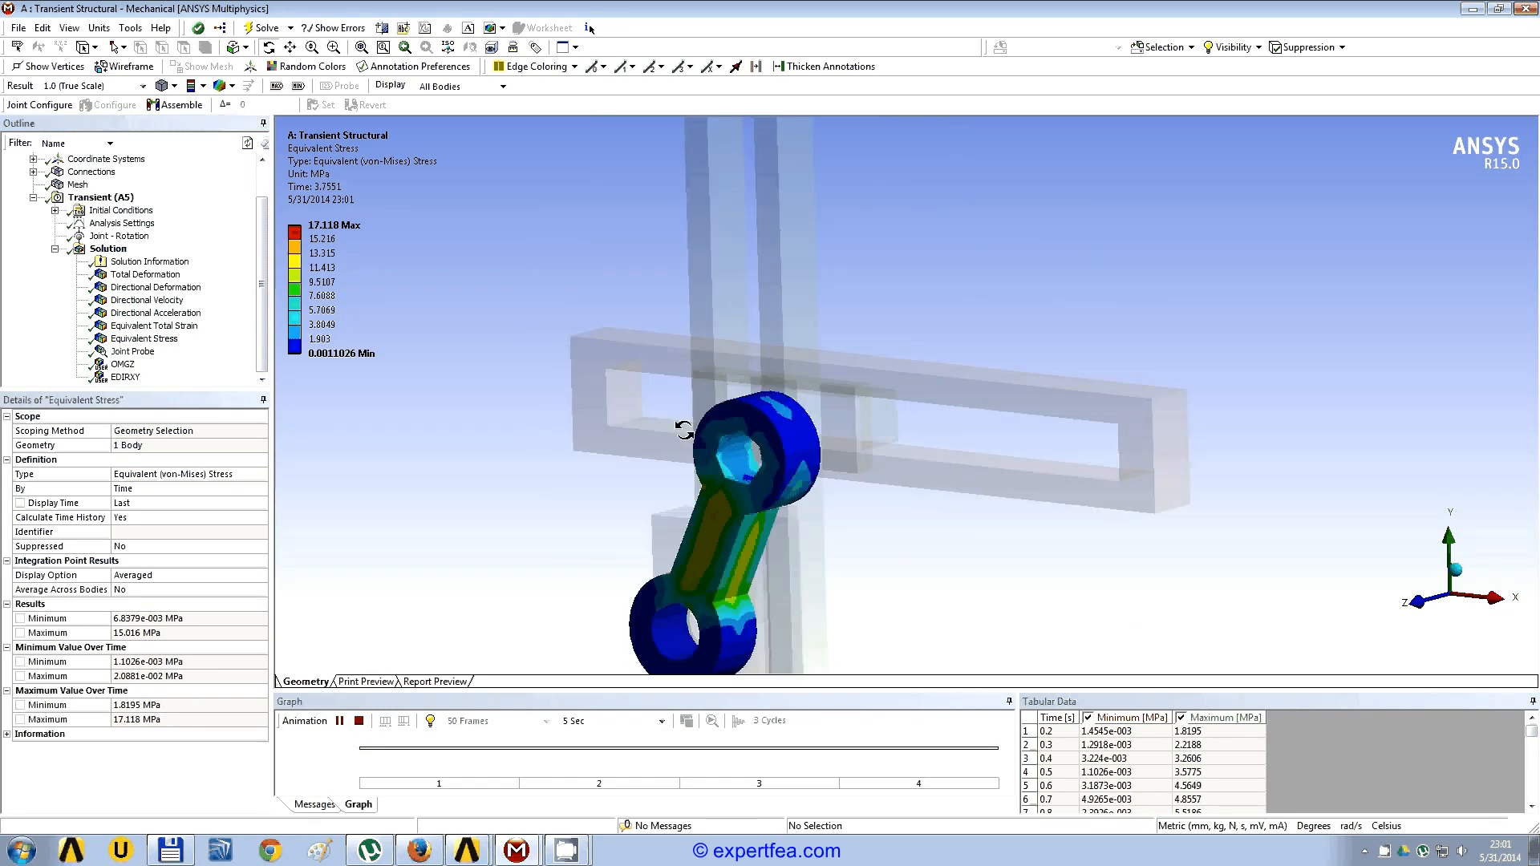
{"action": "scroll", "coordinate": [683, 431], "scroll_direction": "down", "scroll_amount": 2}
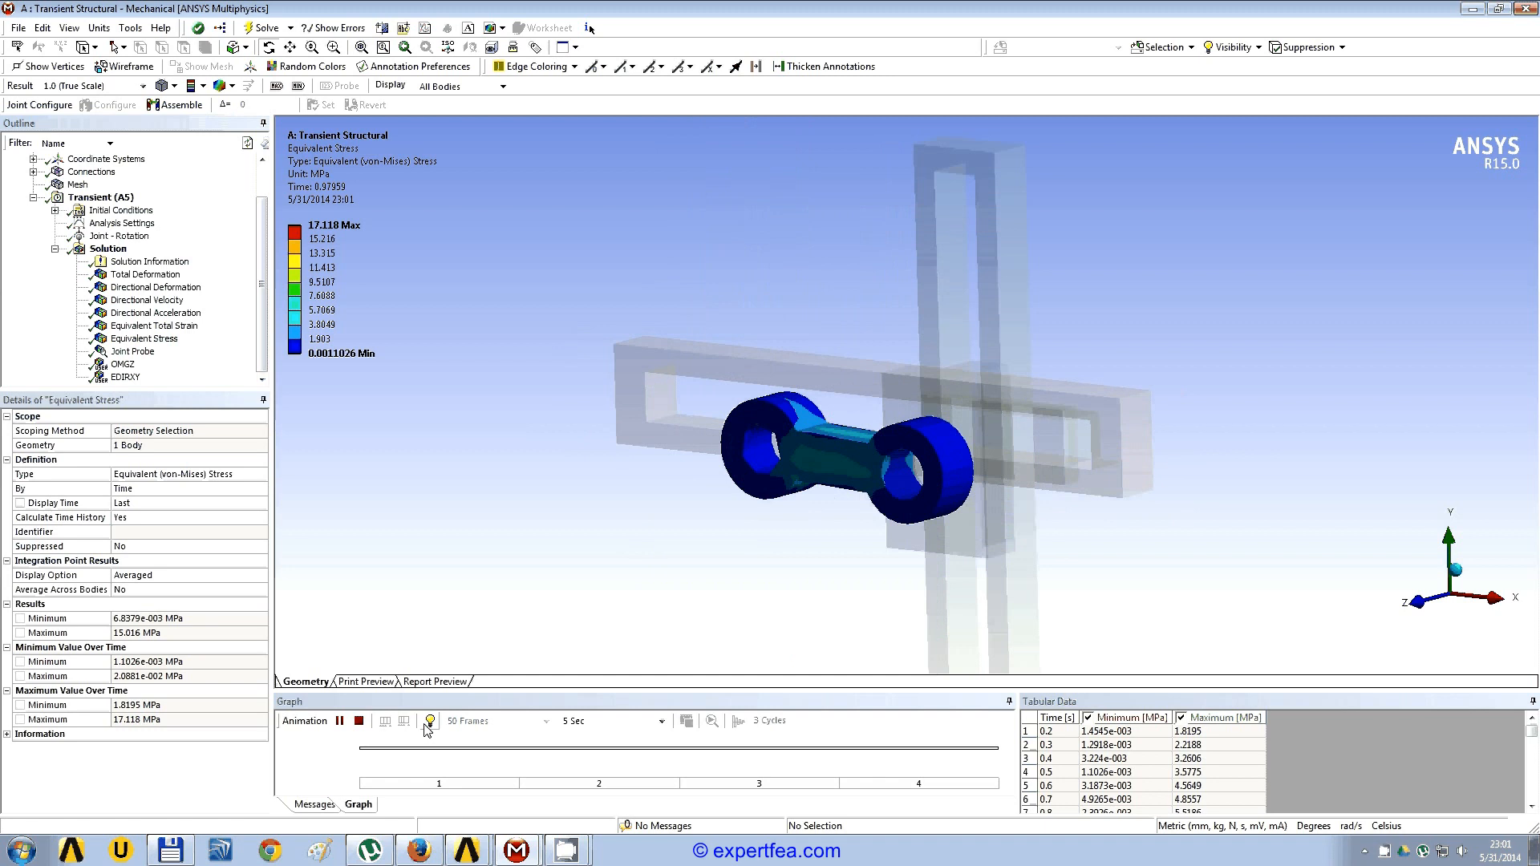
{"action": "left_click", "coordinate": [360, 721]}
Step: Animate the joint probe's total force on the revolute joint and inspect the moving force vector from the front and side
{"action": "left_click", "coordinate": [132, 352]}
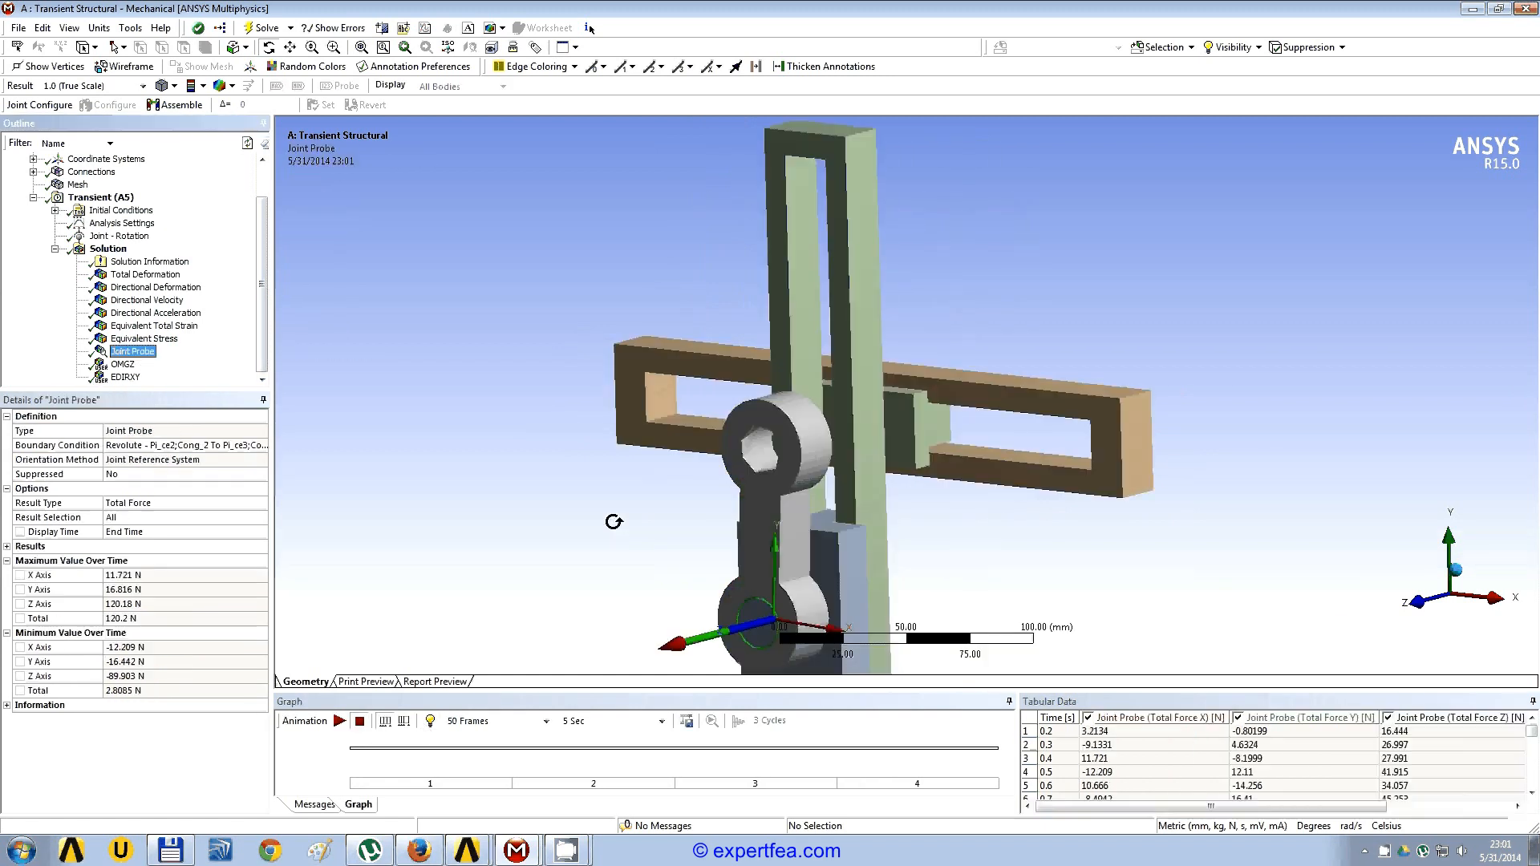
{"action": "left_click_drag", "start_coordinate": [613, 523], "coordinate": [766, 543]}
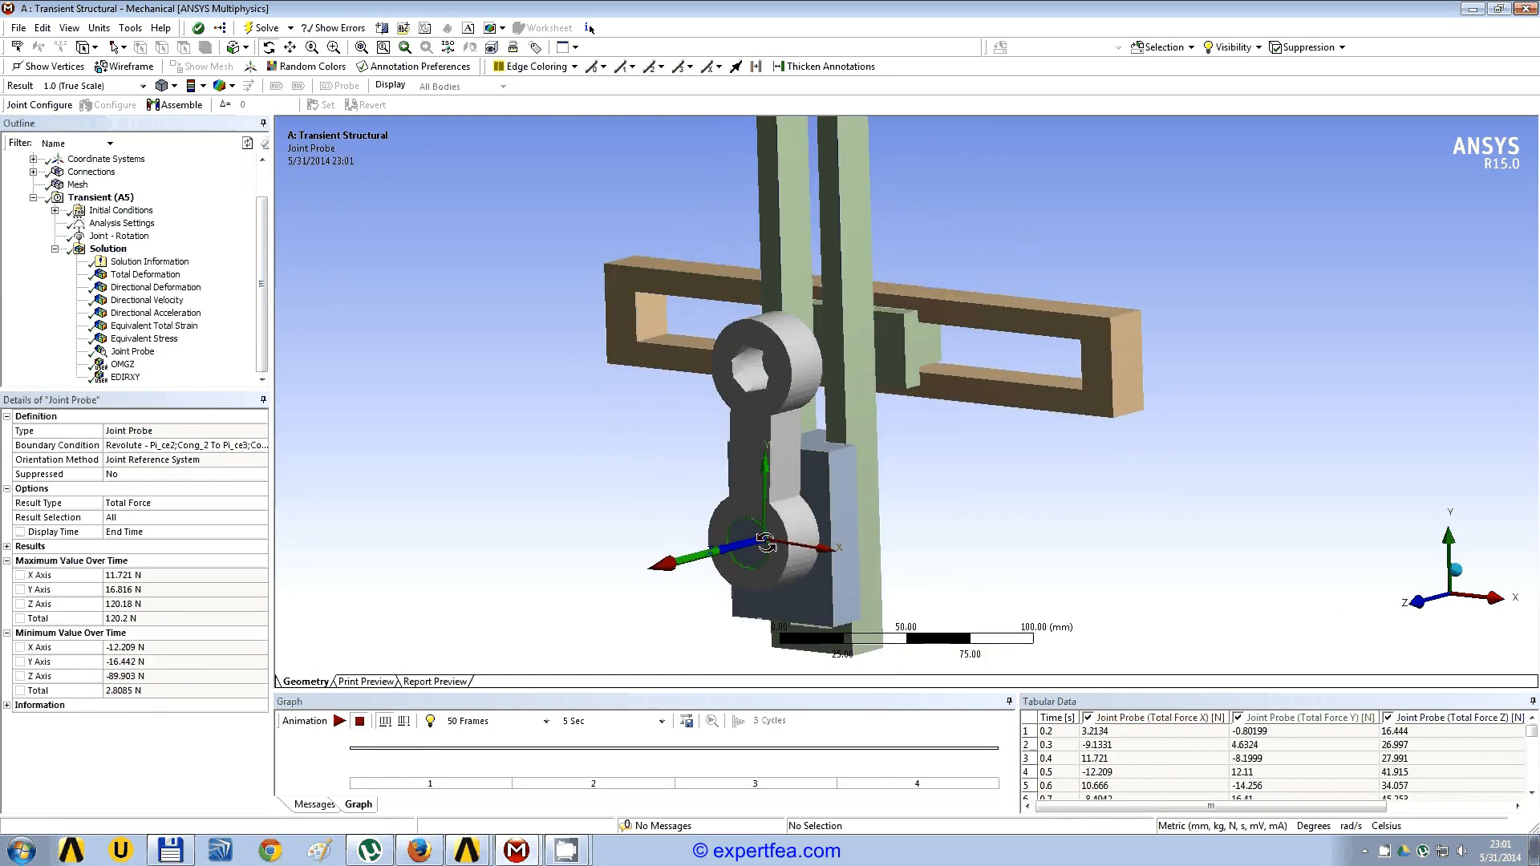
{"action": "scroll", "coordinate": [766, 543], "scroll_direction": "up", "scroll_amount": 3}
{"action": "left_click", "coordinate": [340, 722]}
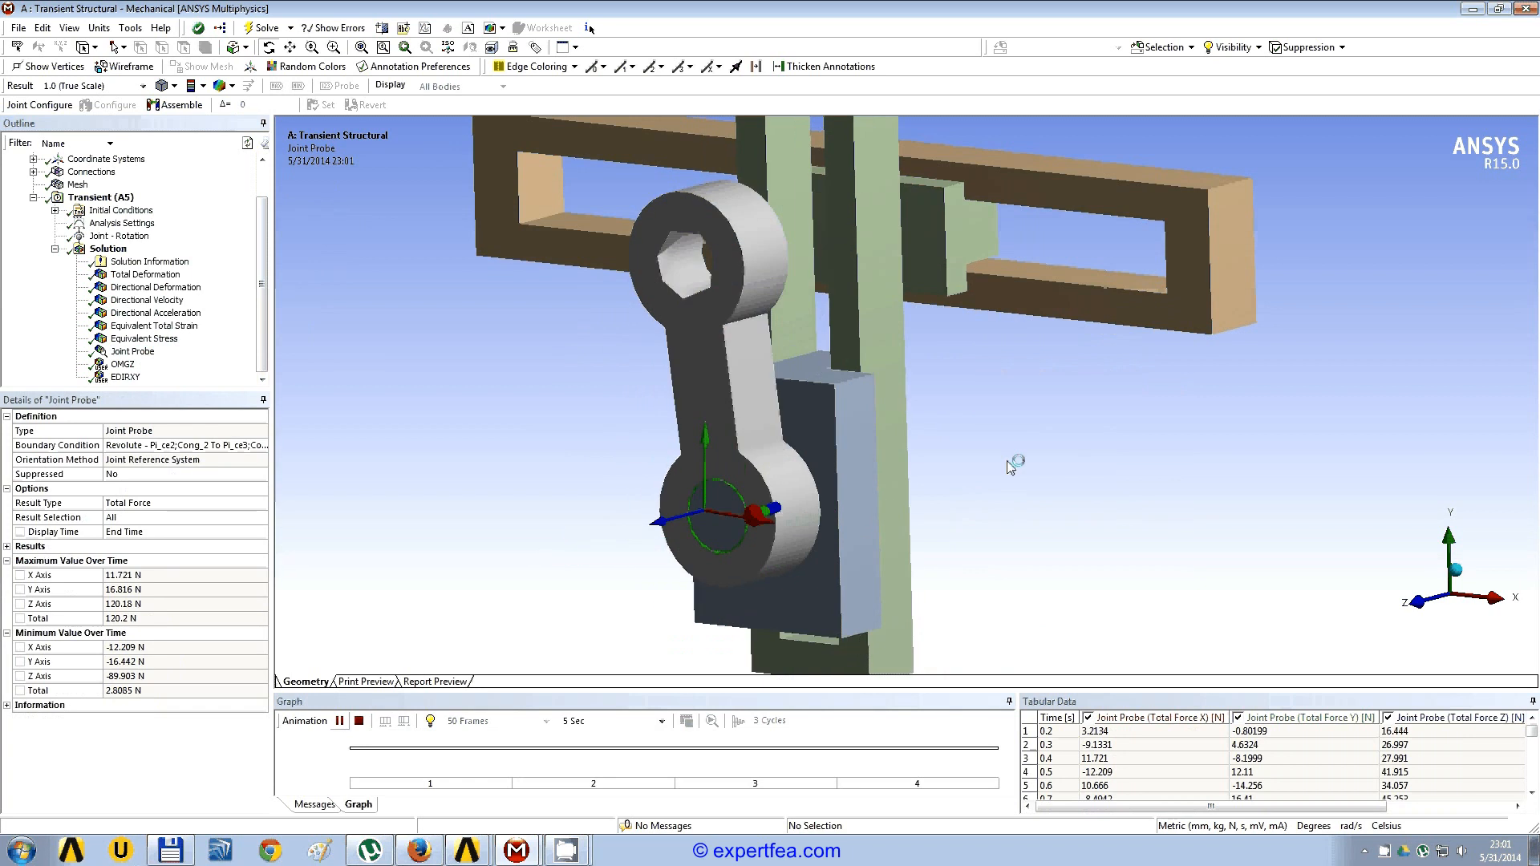
{"action": "left_click_drag", "start_coordinate": [1011, 466], "coordinate": [924, 460]}
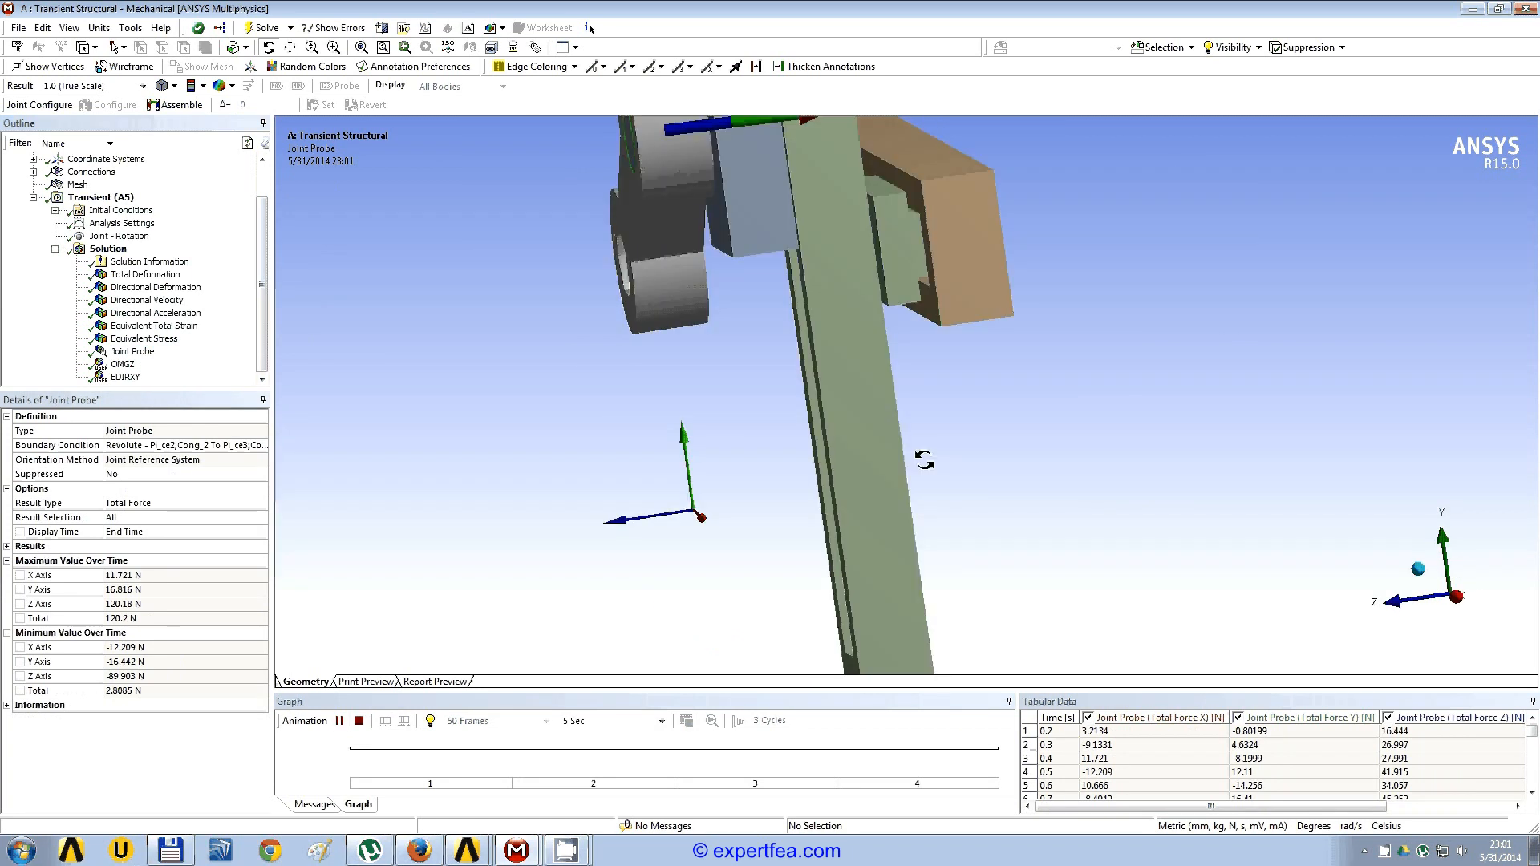
{"action": "scroll", "coordinate": [927, 465], "scroll_direction": "down", "scroll_amount": 3}
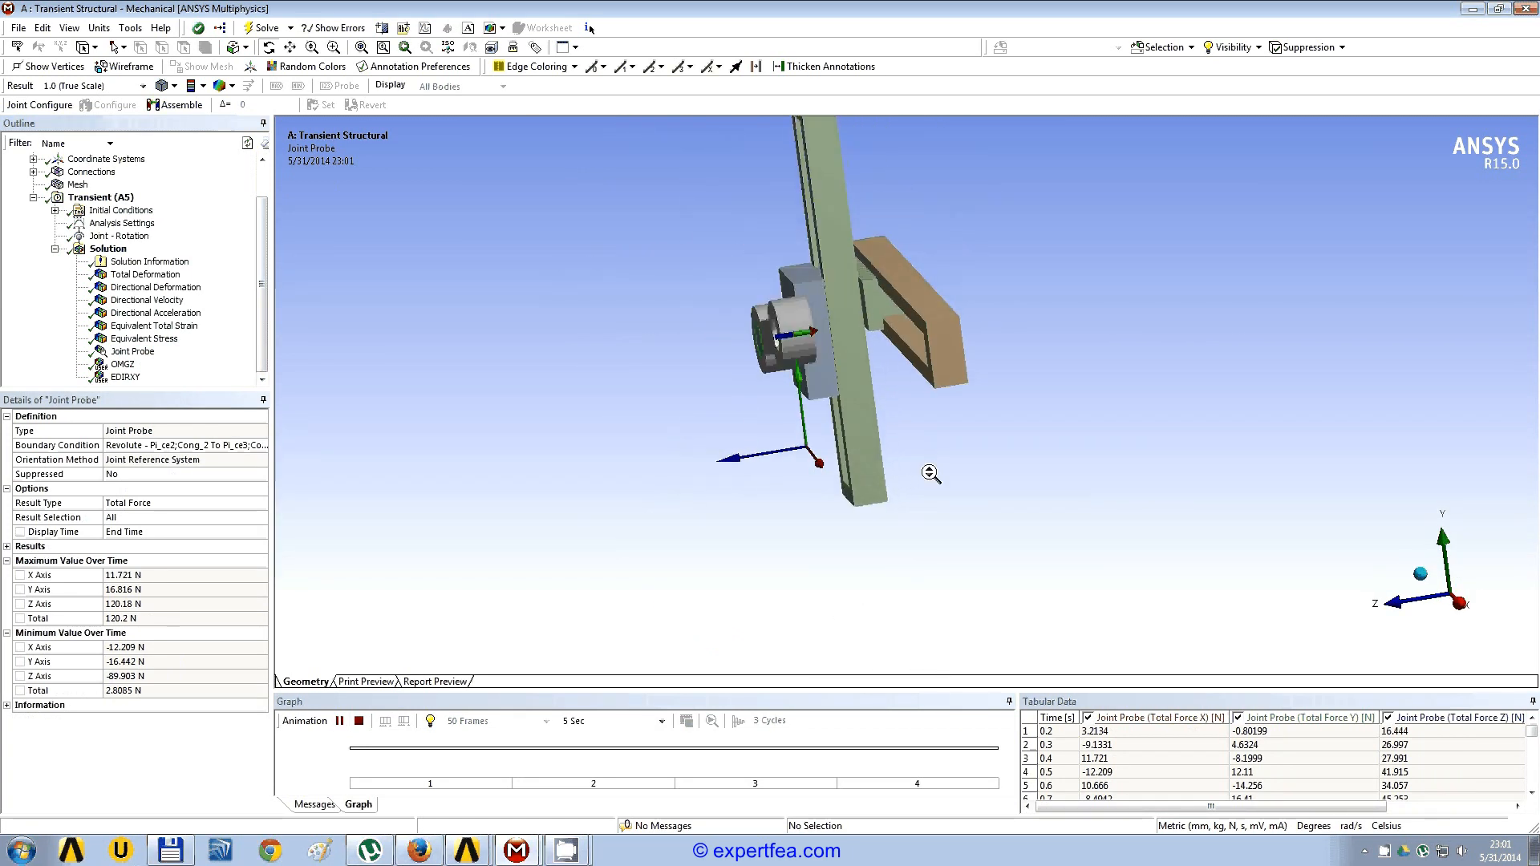
{"action": "scroll", "coordinate": [930, 473], "scroll_direction": "up", "scroll_amount": 3}
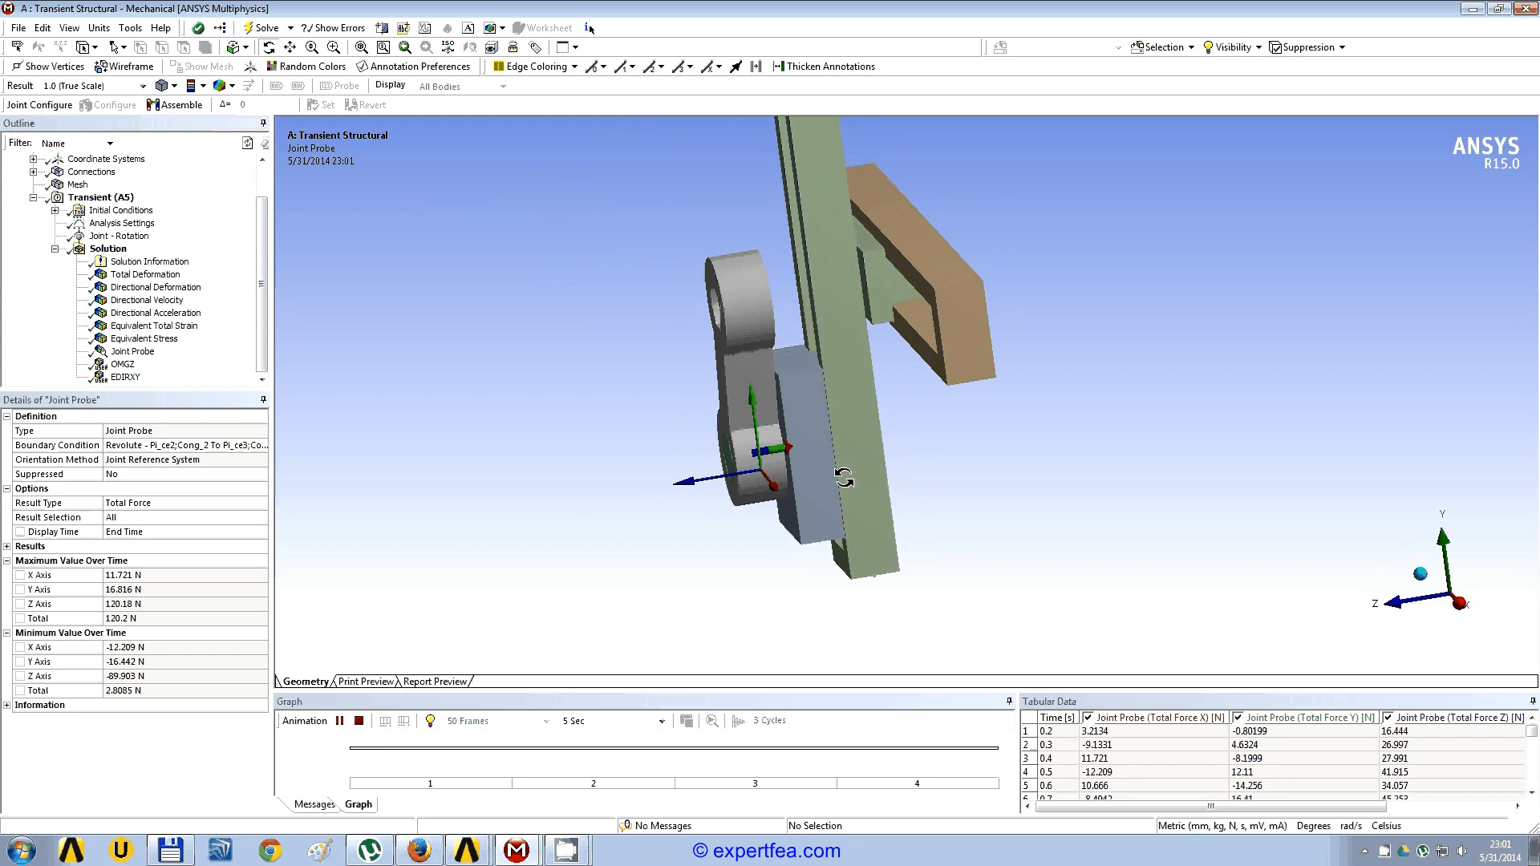
{"action": "left_click_drag", "start_coordinate": [968, 430], "coordinate": [1018, 431]}
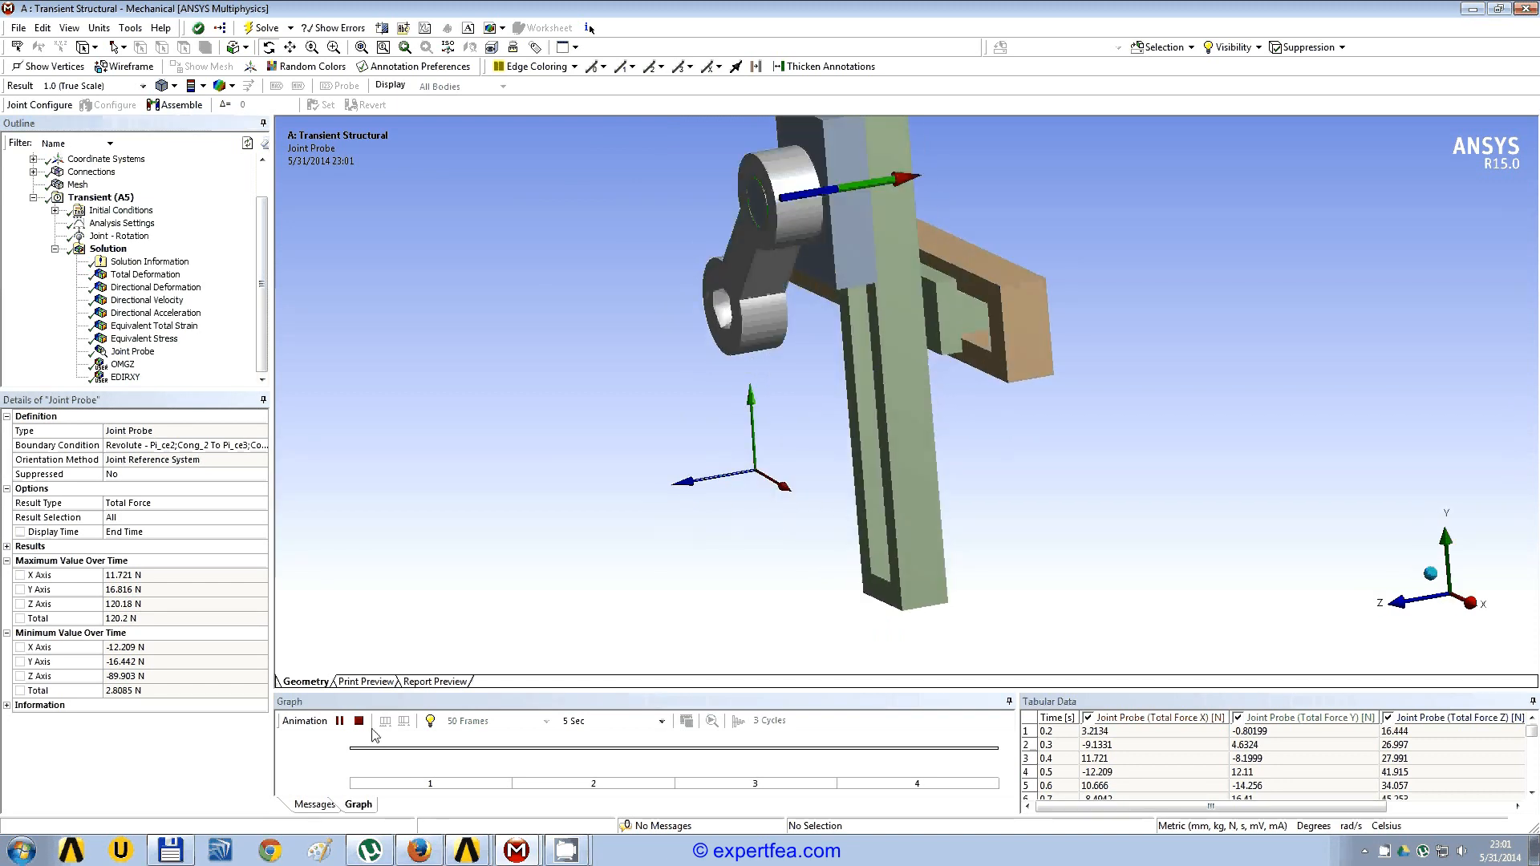
Step: Animate the user defined angular velocity result OMGZ on all bodies, inspect it from the front, then stop the playback
{"action": "left_click", "coordinate": [123, 366]}
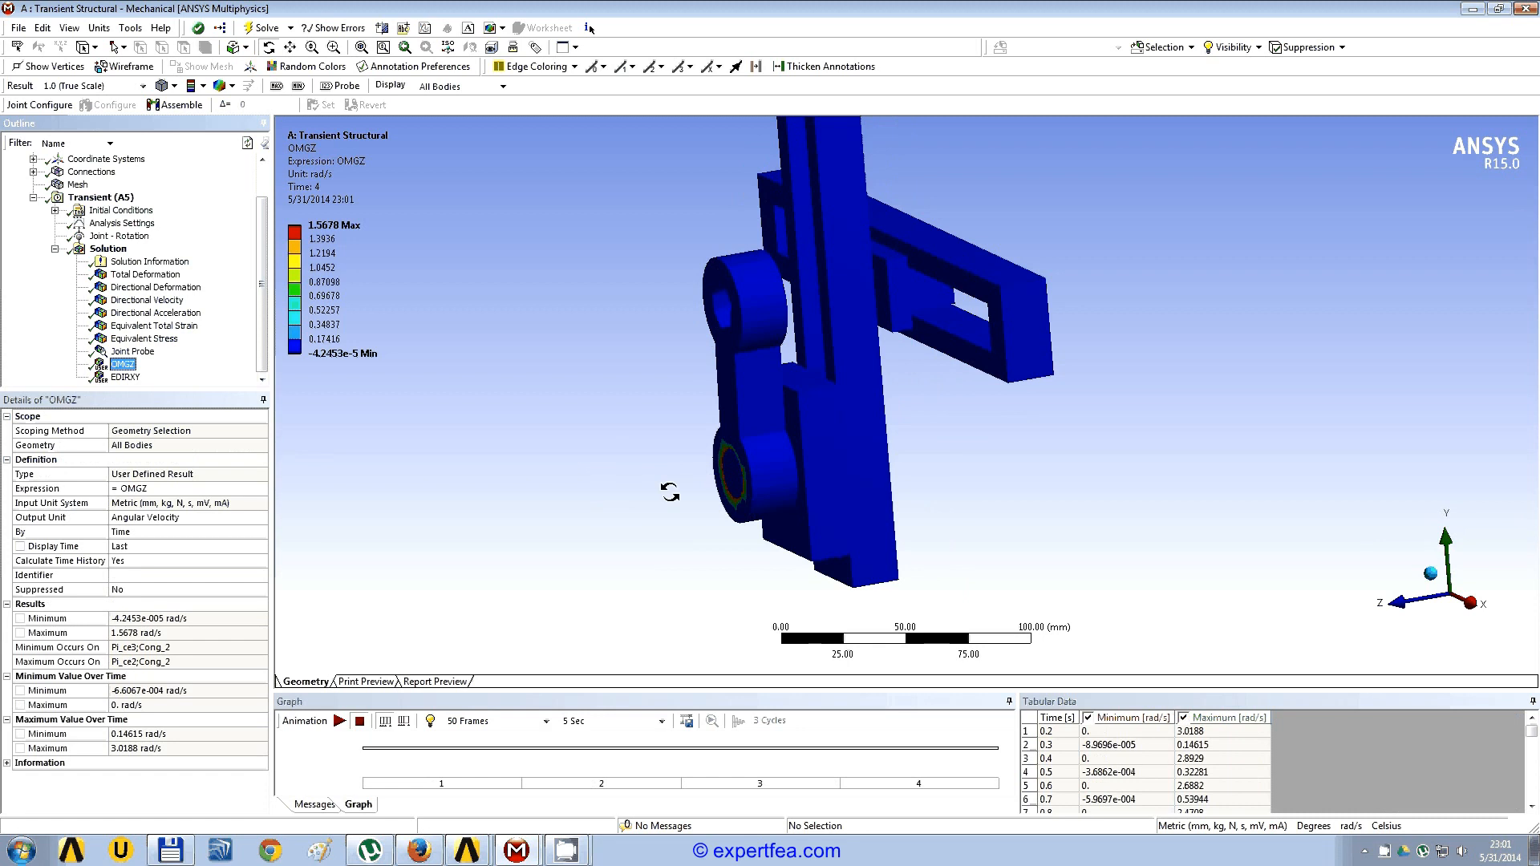
{"action": "left_click_drag", "start_coordinate": [670, 492], "coordinate": [883, 476]}
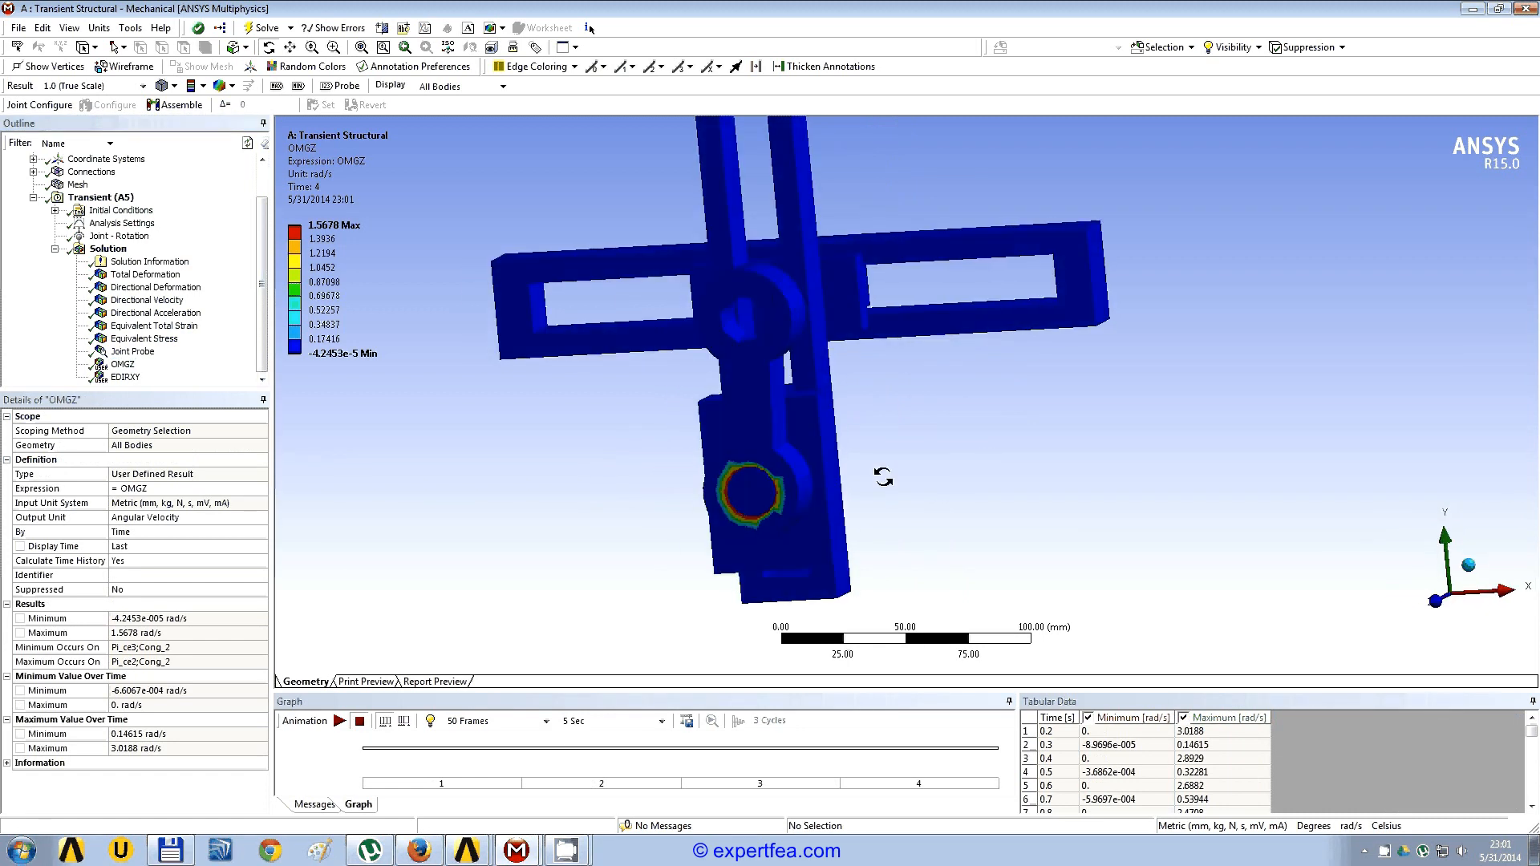
{"action": "left_click", "coordinate": [339, 720]}
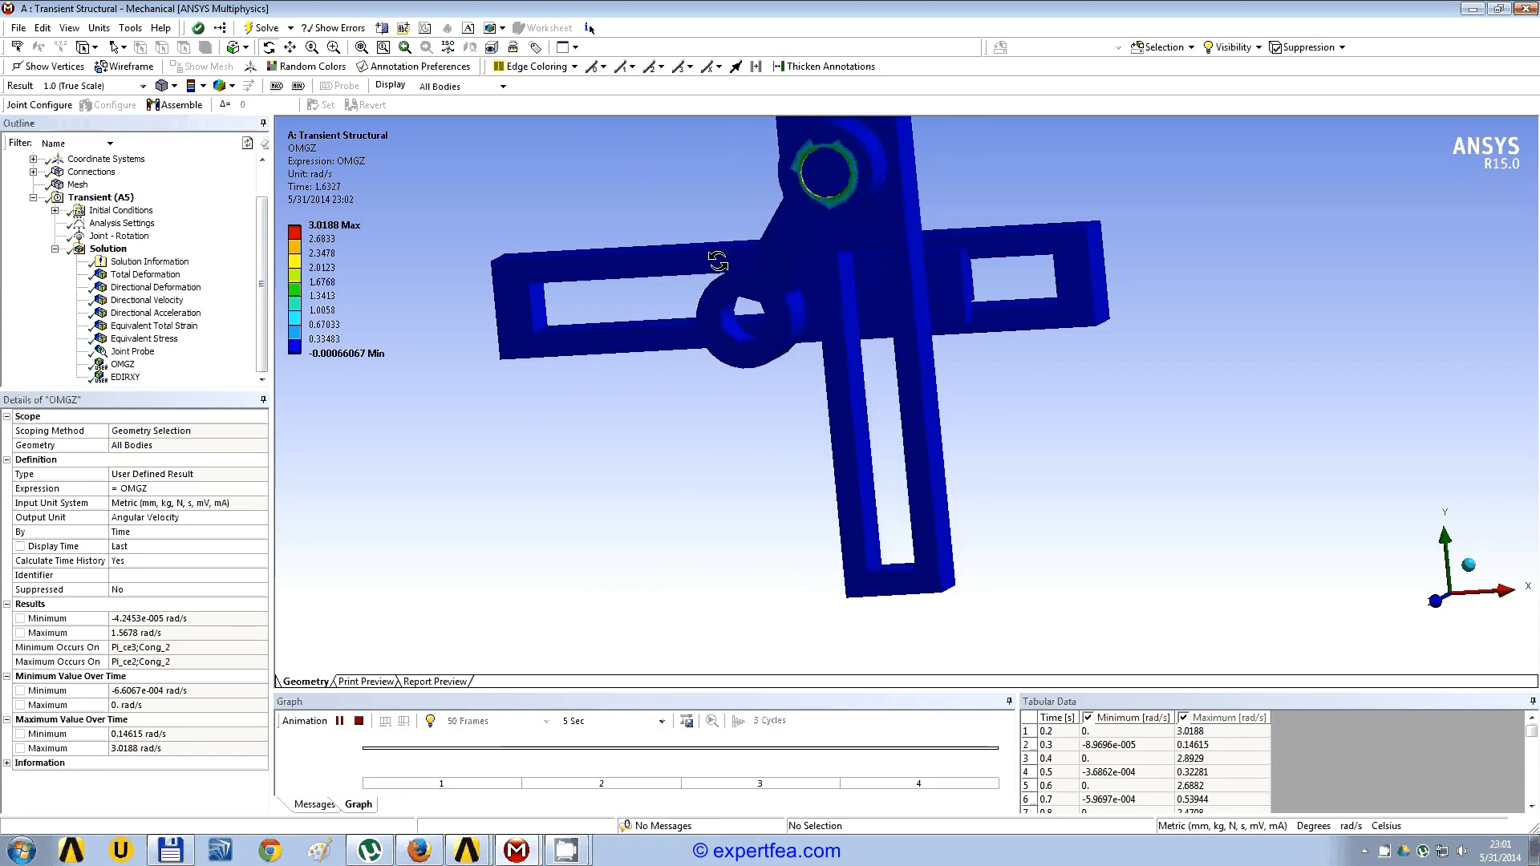
{"action": "middle_click_drag", "start_coordinate": [636, 363], "coordinate": [721, 402], "text": "ctrl"}
{"action": "scroll", "coordinate": [736, 361], "scroll_direction": "up", "scroll_amount": 3}
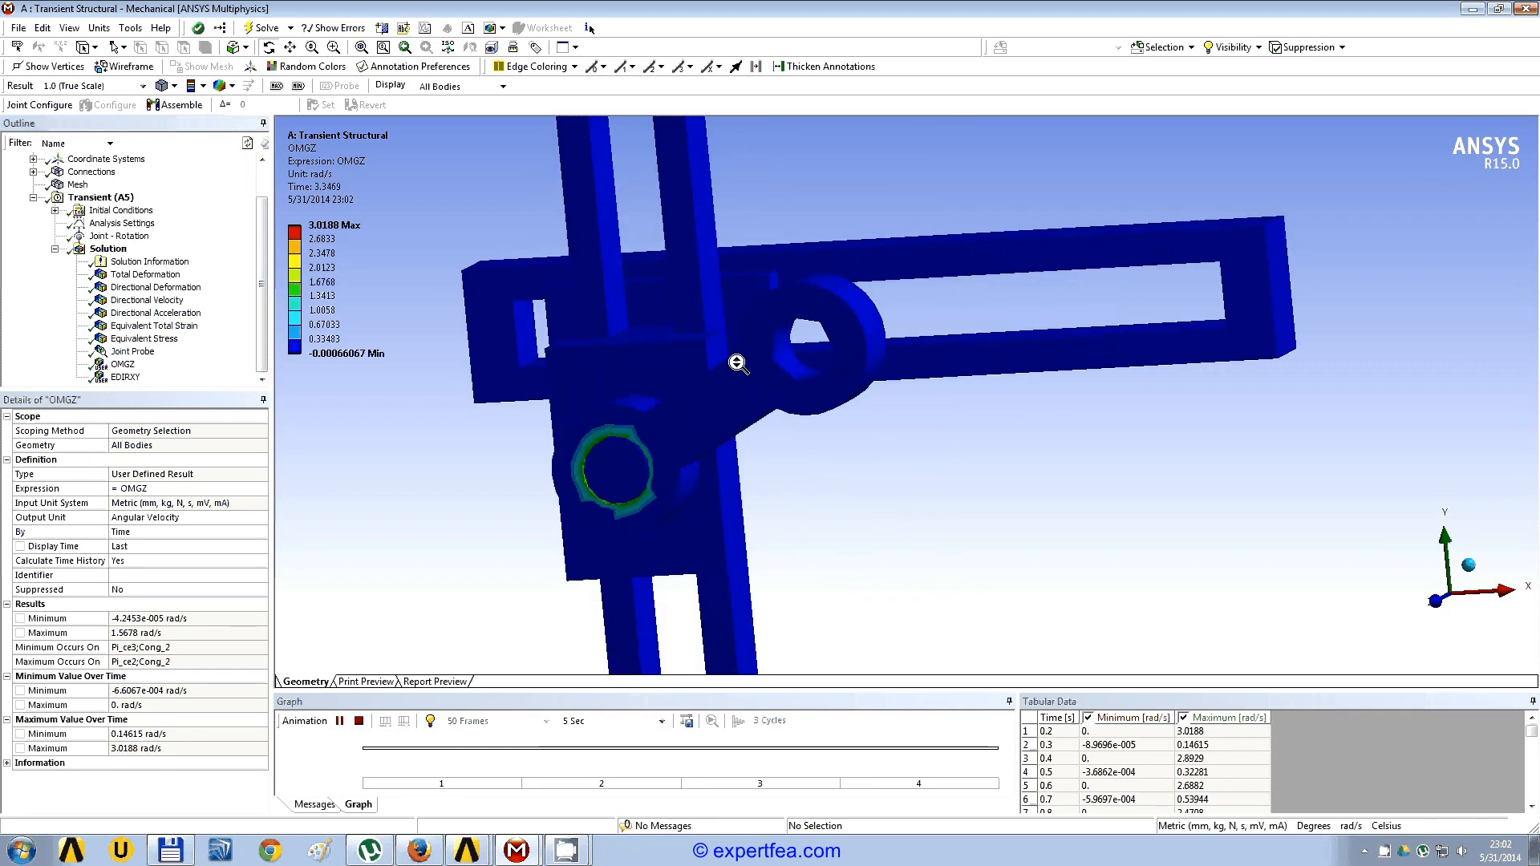
{"action": "left_click", "coordinate": [359, 721]}
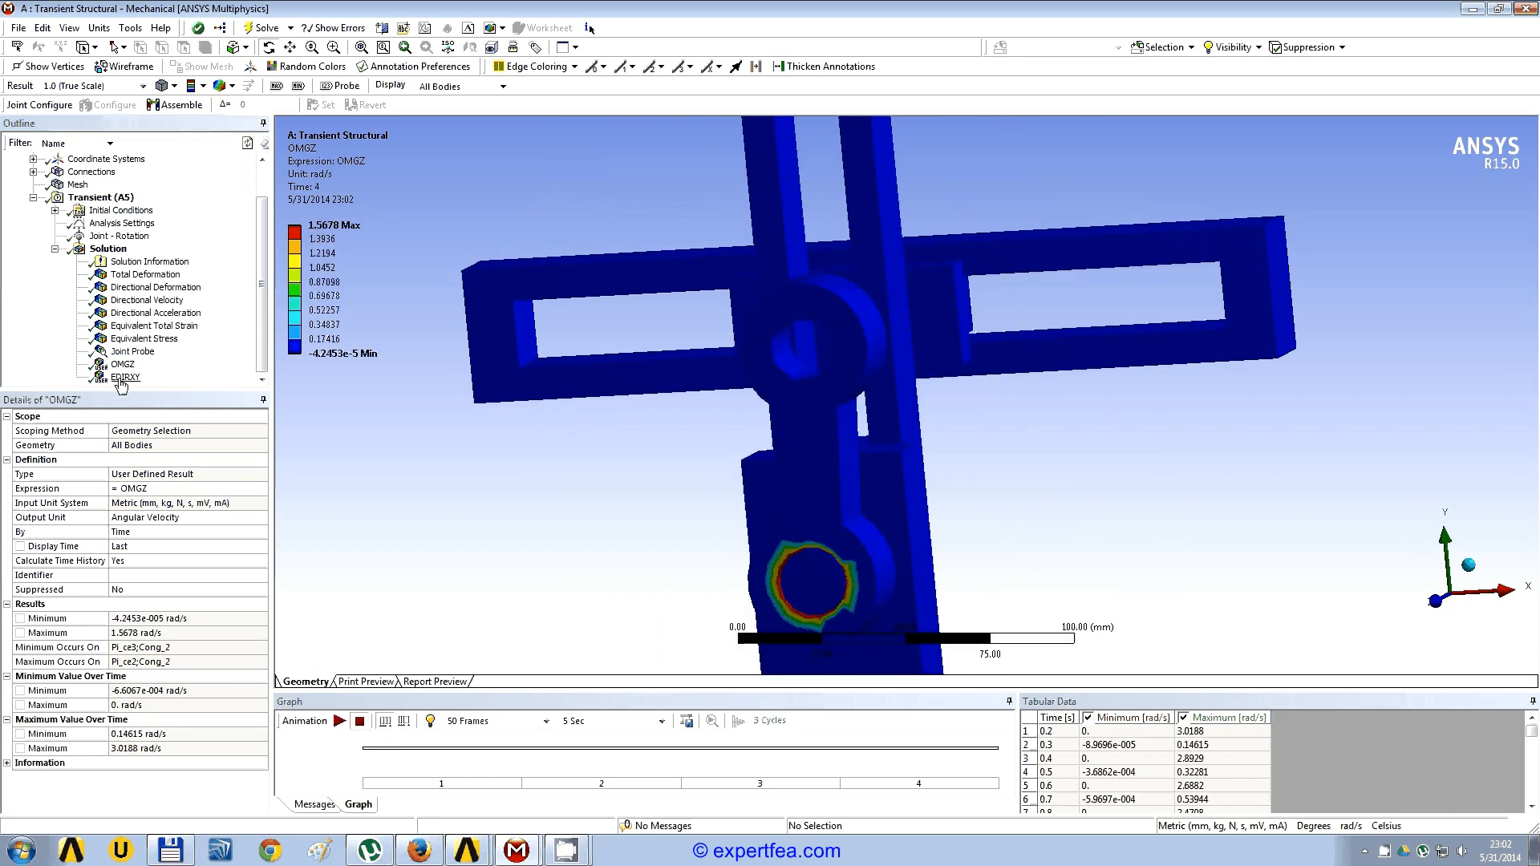
Step: Show the user defined rotation angle result EDIRXY, enlarge its time graph, and start the animation
{"action": "left_click", "coordinate": [124, 377]}
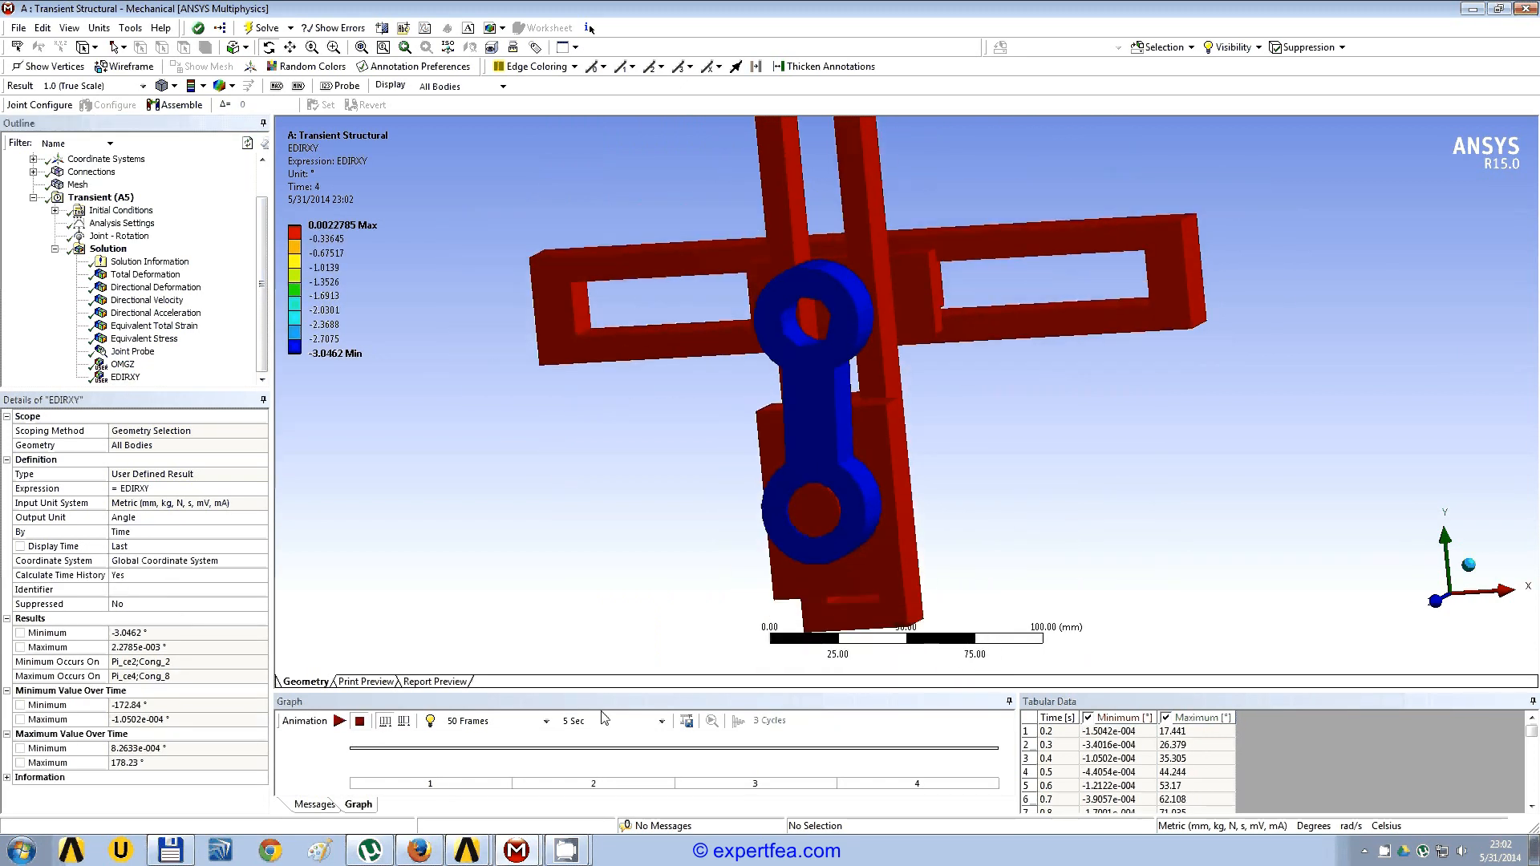
{"action": "left_click_drag", "start_coordinate": [559, 694], "coordinate": [560, 602]}
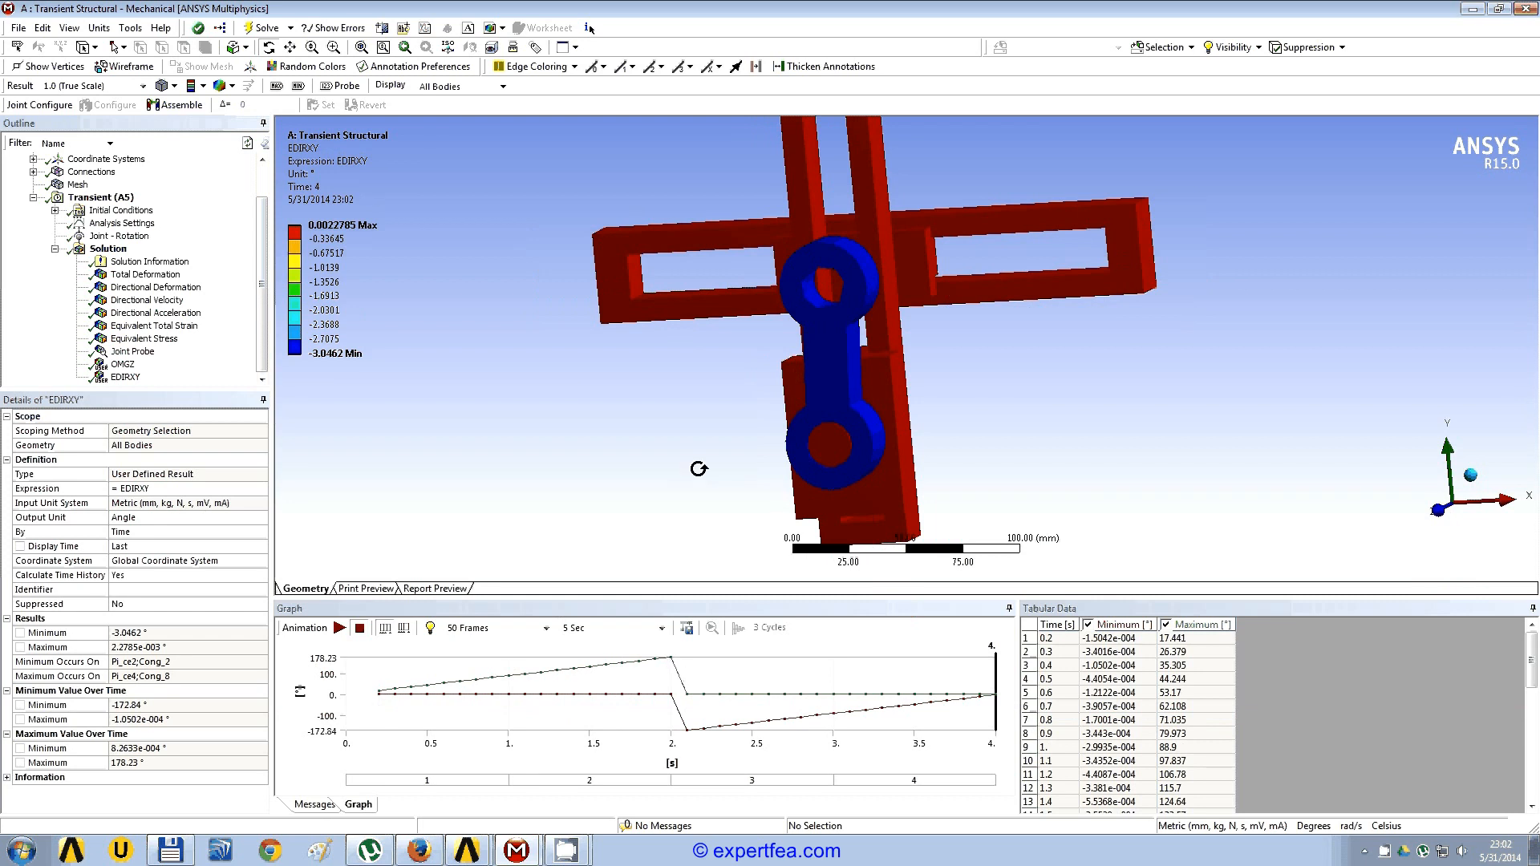
{"action": "left_click", "coordinate": [341, 630]}
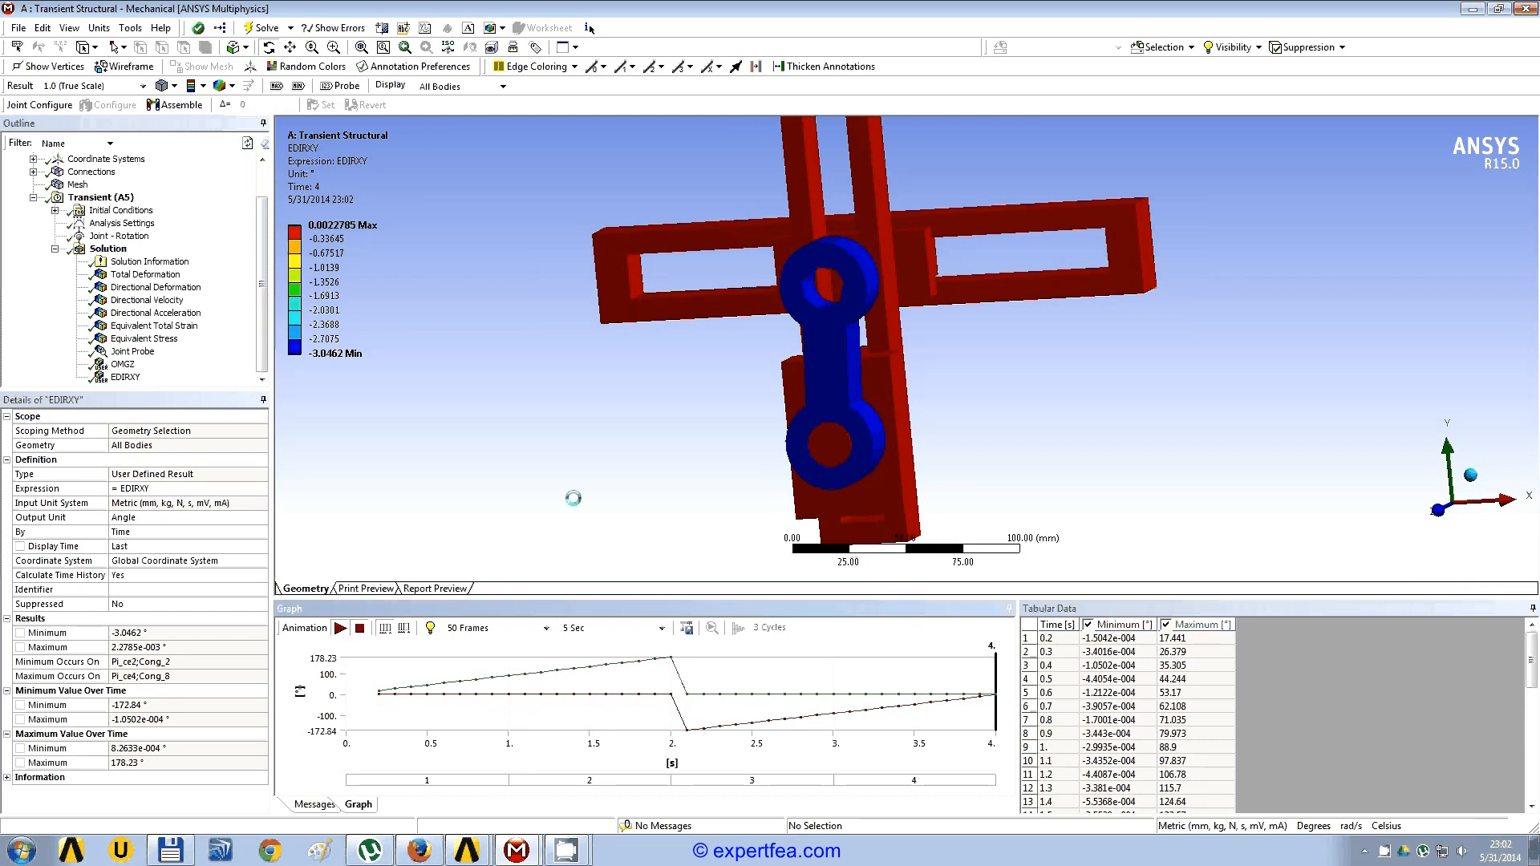
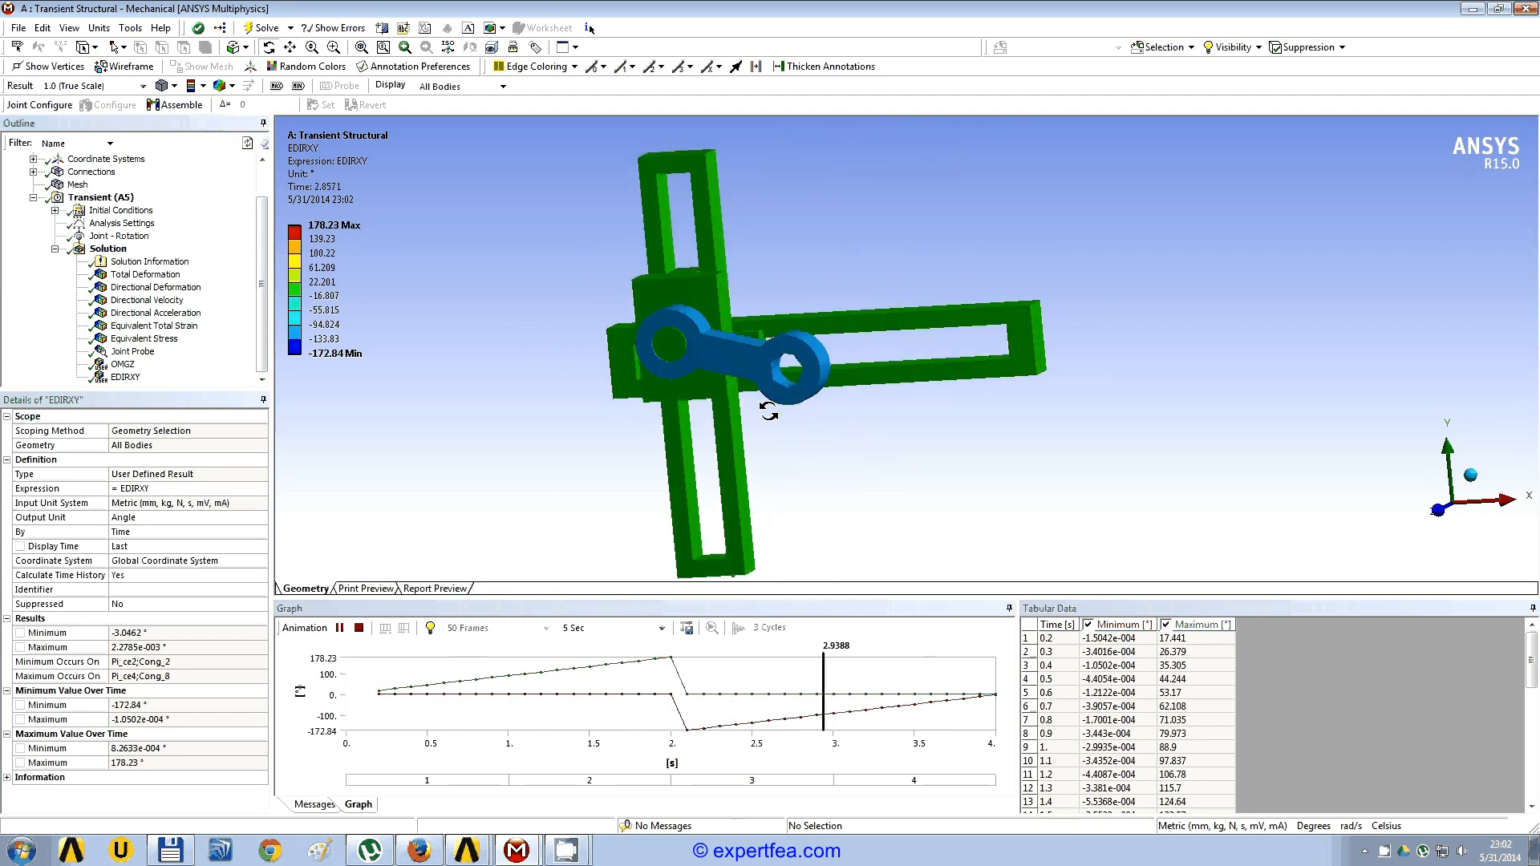
Step: Stop the EDIRXY animation, then display the mesh and check its node count in the statistics
{"action": "left_click", "coordinate": [360, 628]}
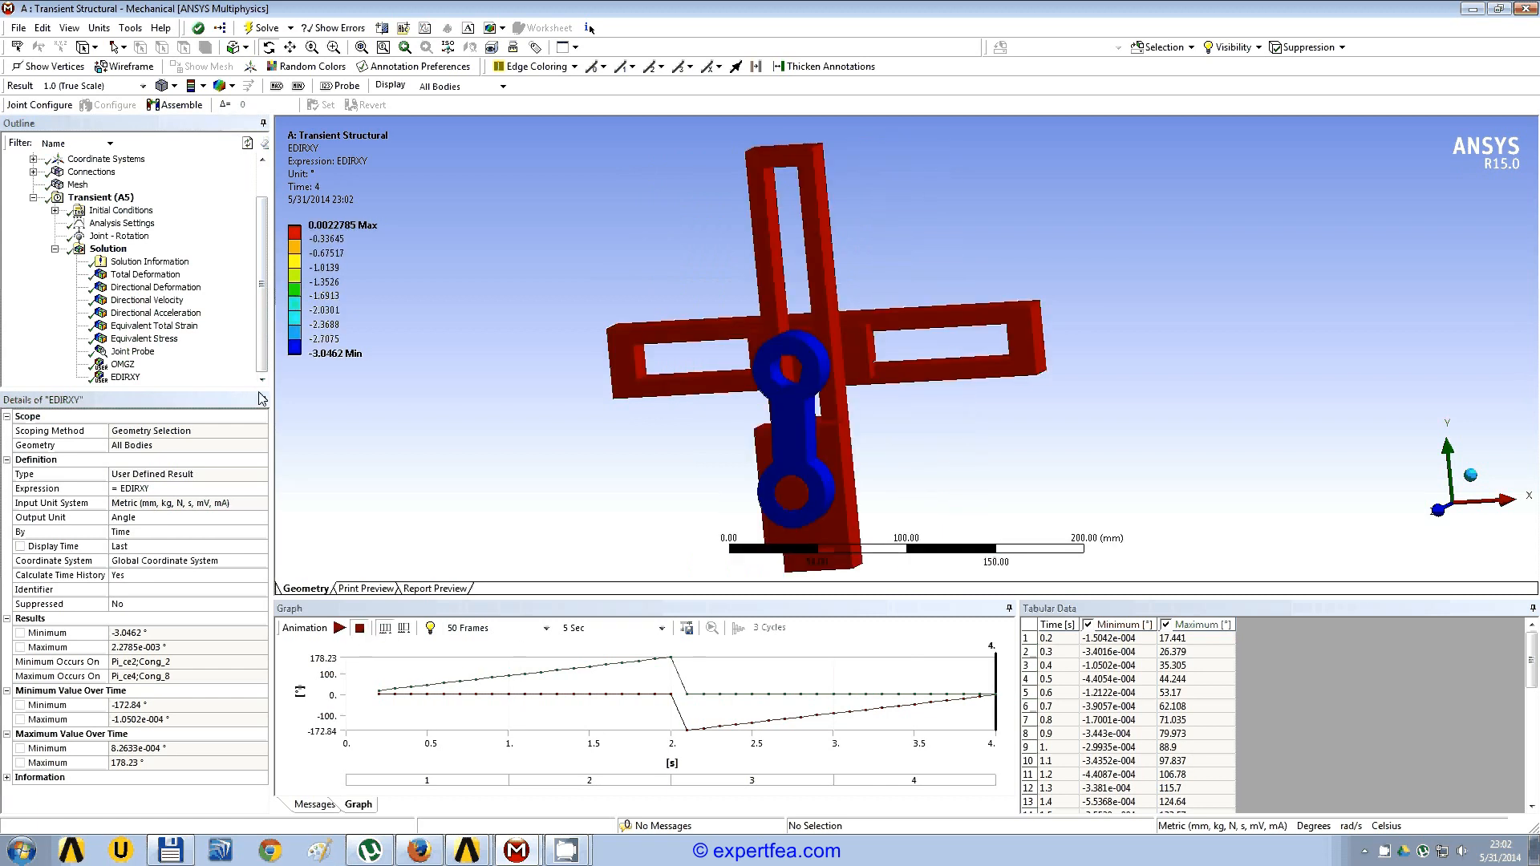
{"action": "left_click", "coordinate": [266, 361]}
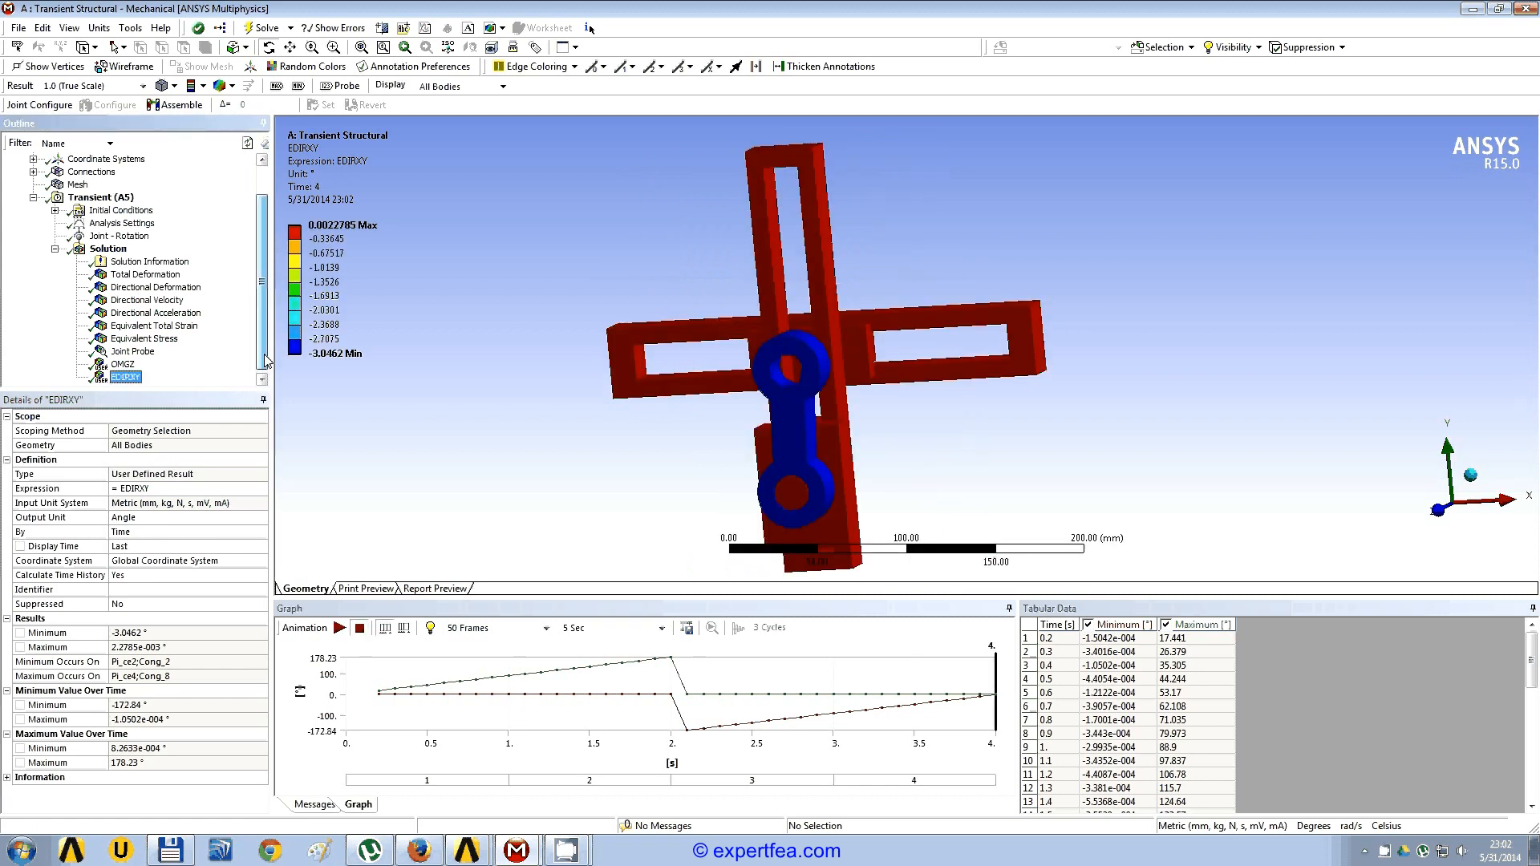
{"action": "left_click_drag", "start_coordinate": [266, 361], "coordinate": [264, 325]}
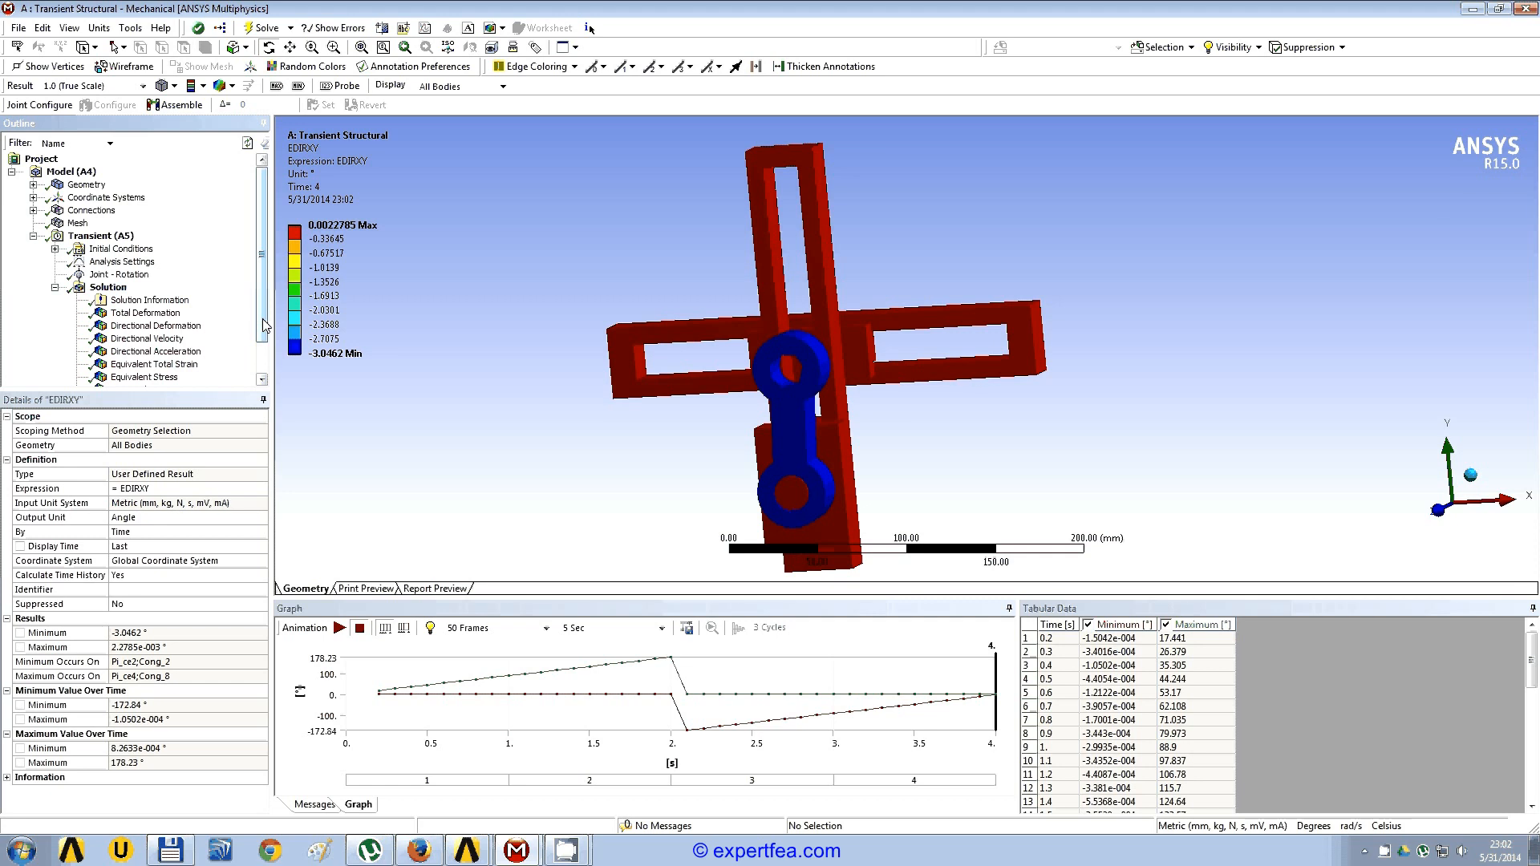
{"action": "left_click", "coordinate": [33, 185]}
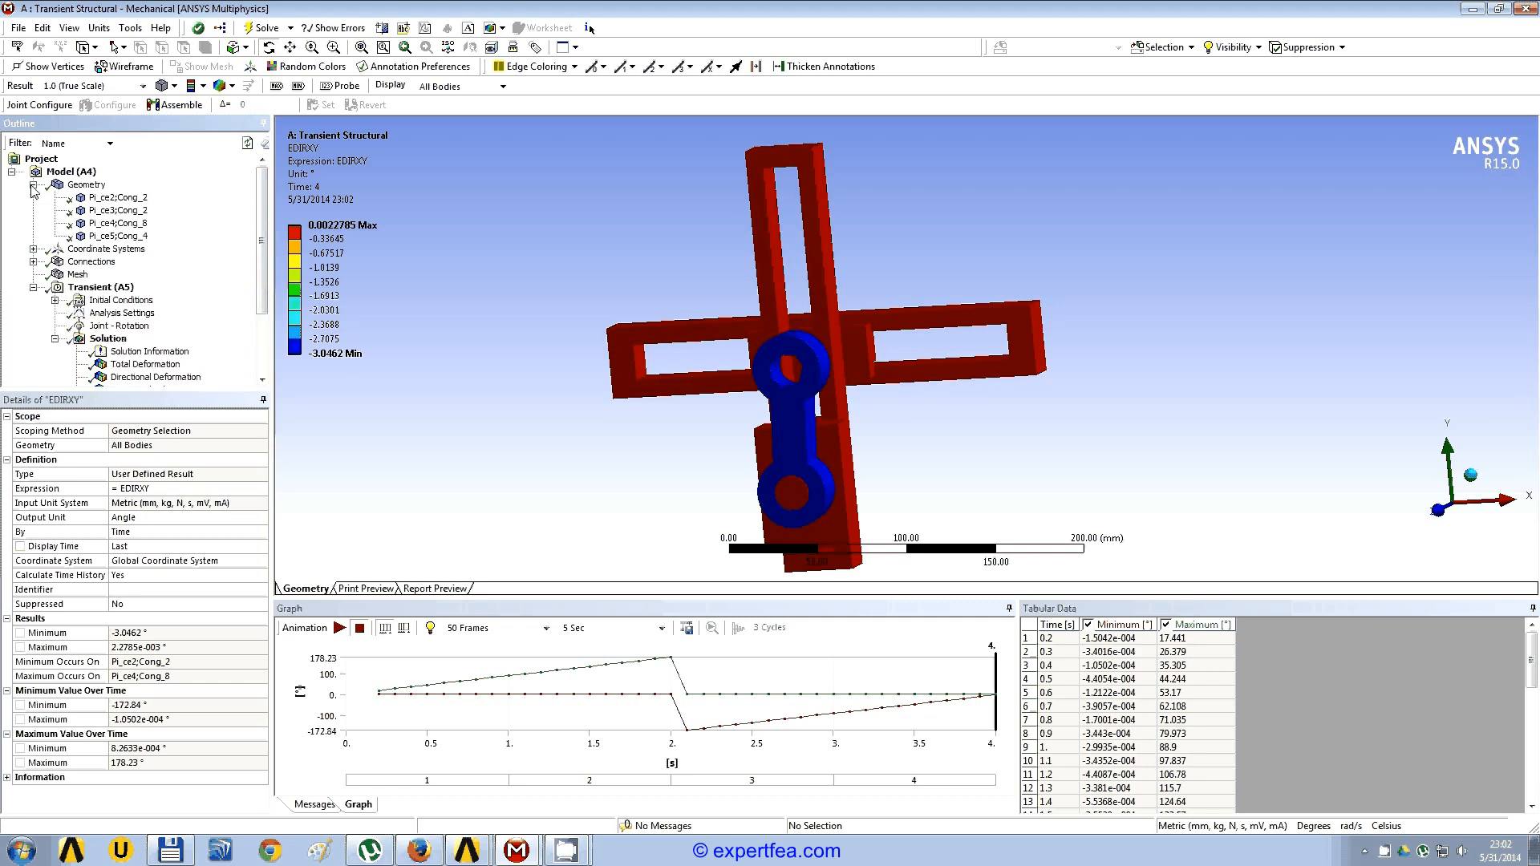
{"action": "left_click", "coordinate": [77, 276]}
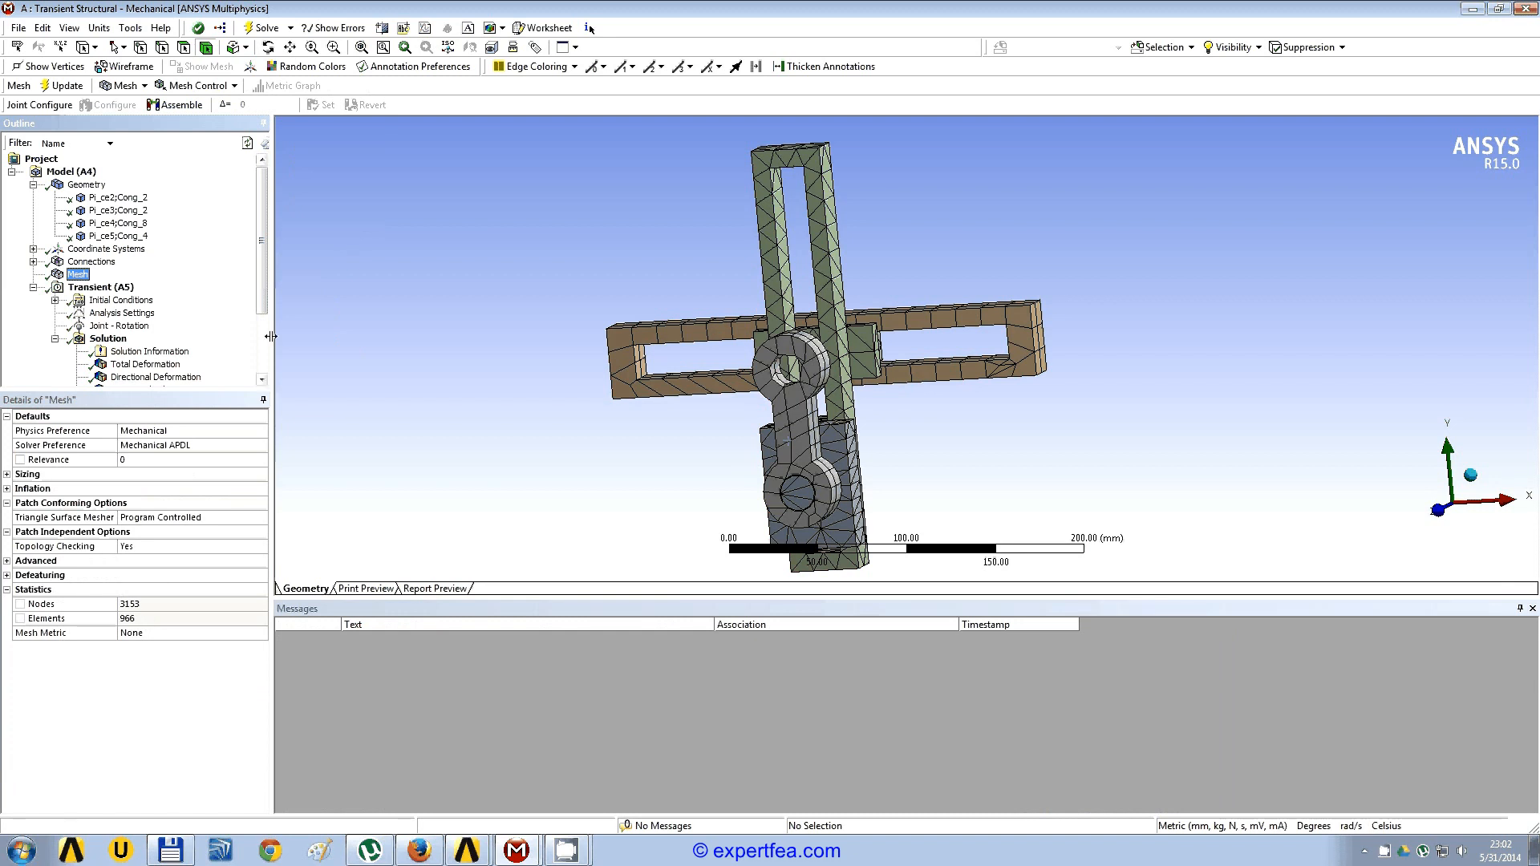
{"action": "left_click_drag", "start_coordinate": [272, 337], "coordinate": [248, 339]}
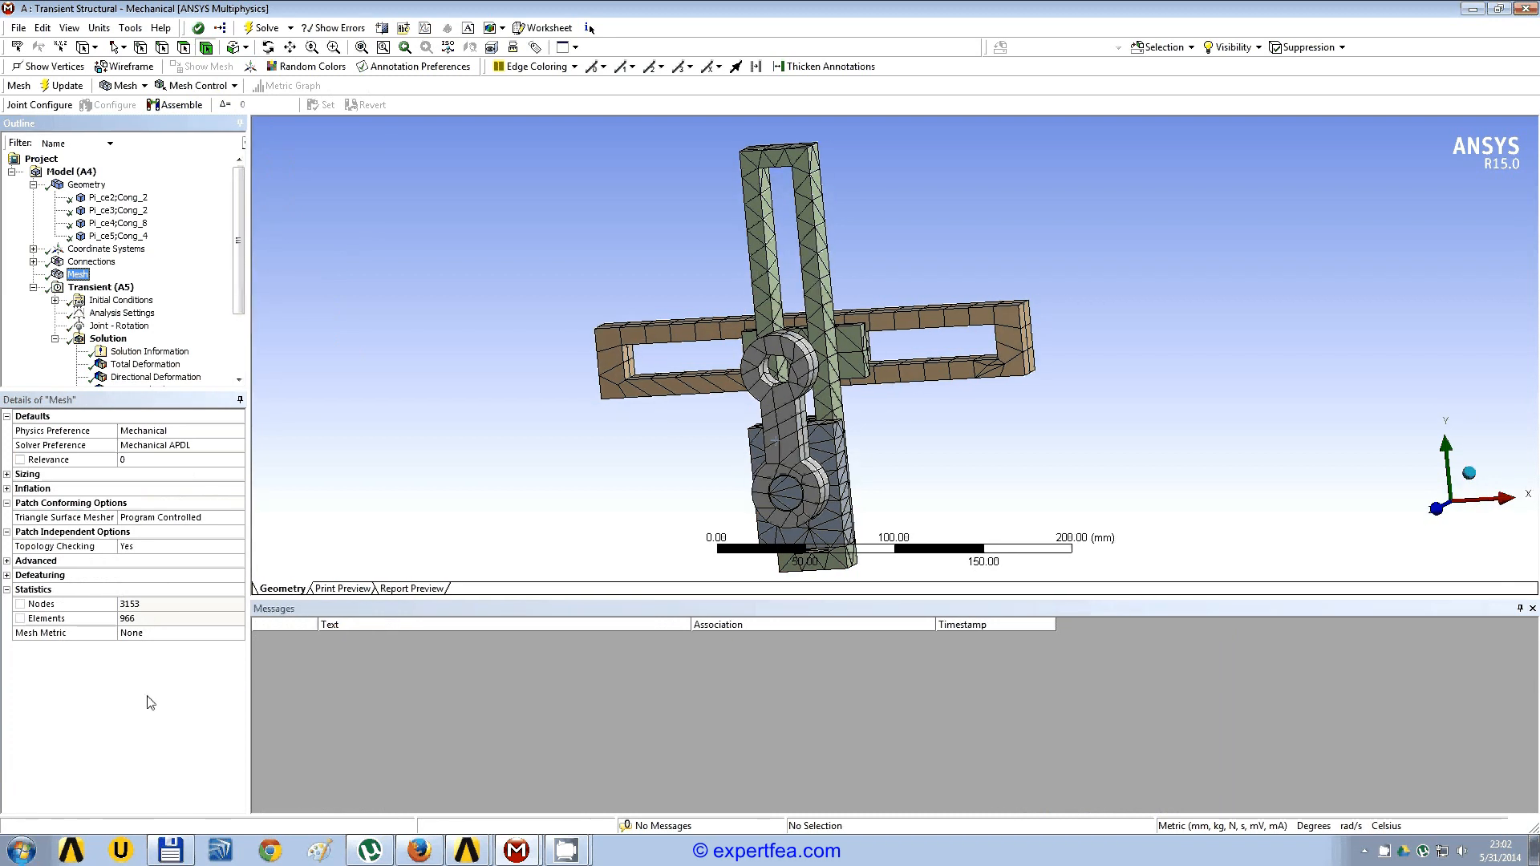
{"action": "left_click", "coordinate": [146, 607]}
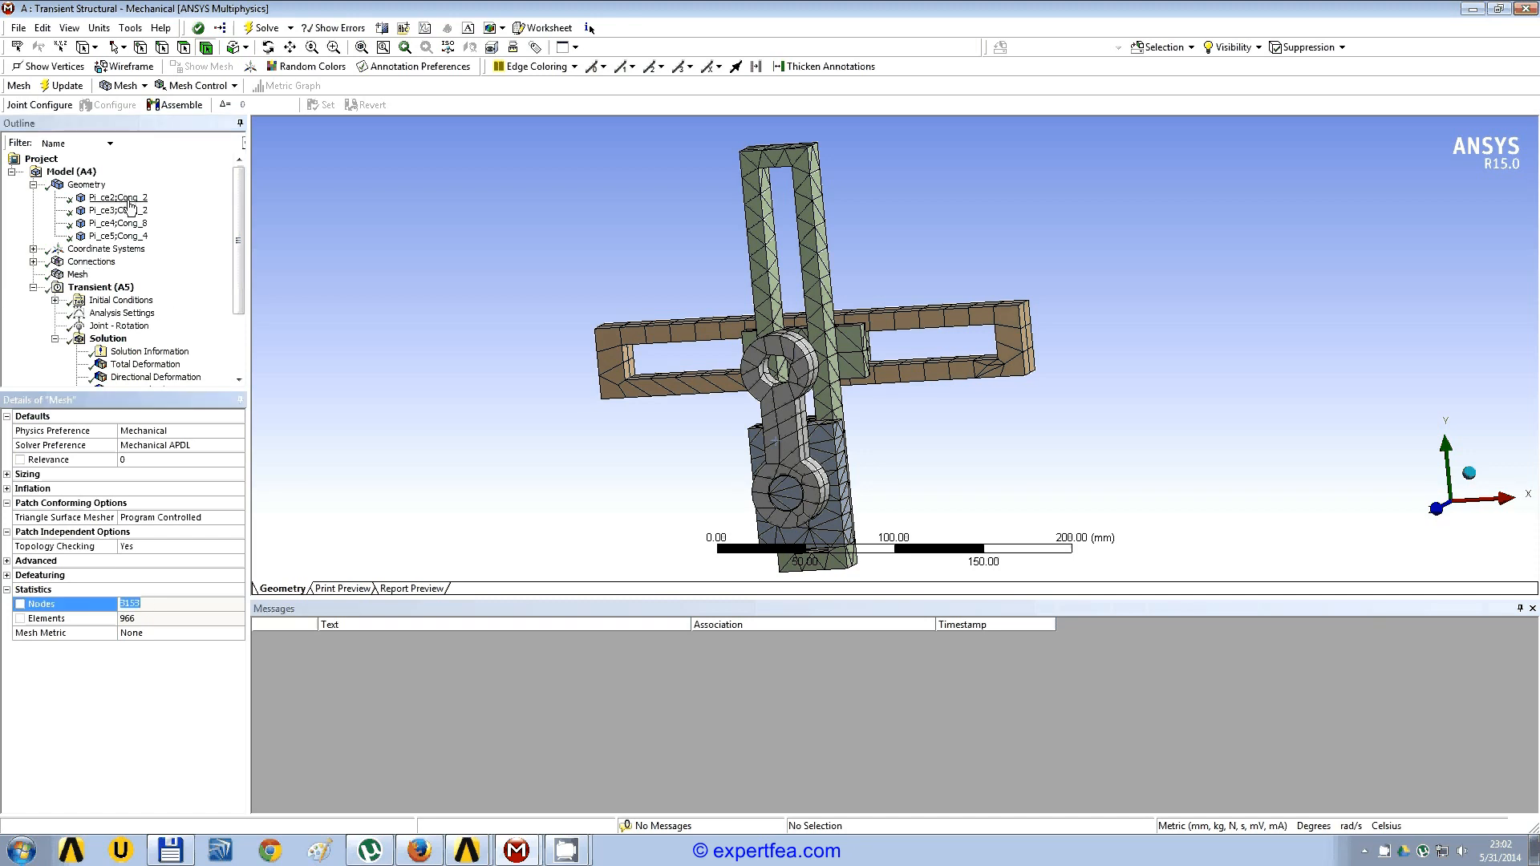
Step: Set the stiffness behavior of the slider block body Pi_ce3;Cong_2 to Rigid
{"action": "left_click", "coordinate": [126, 210]}
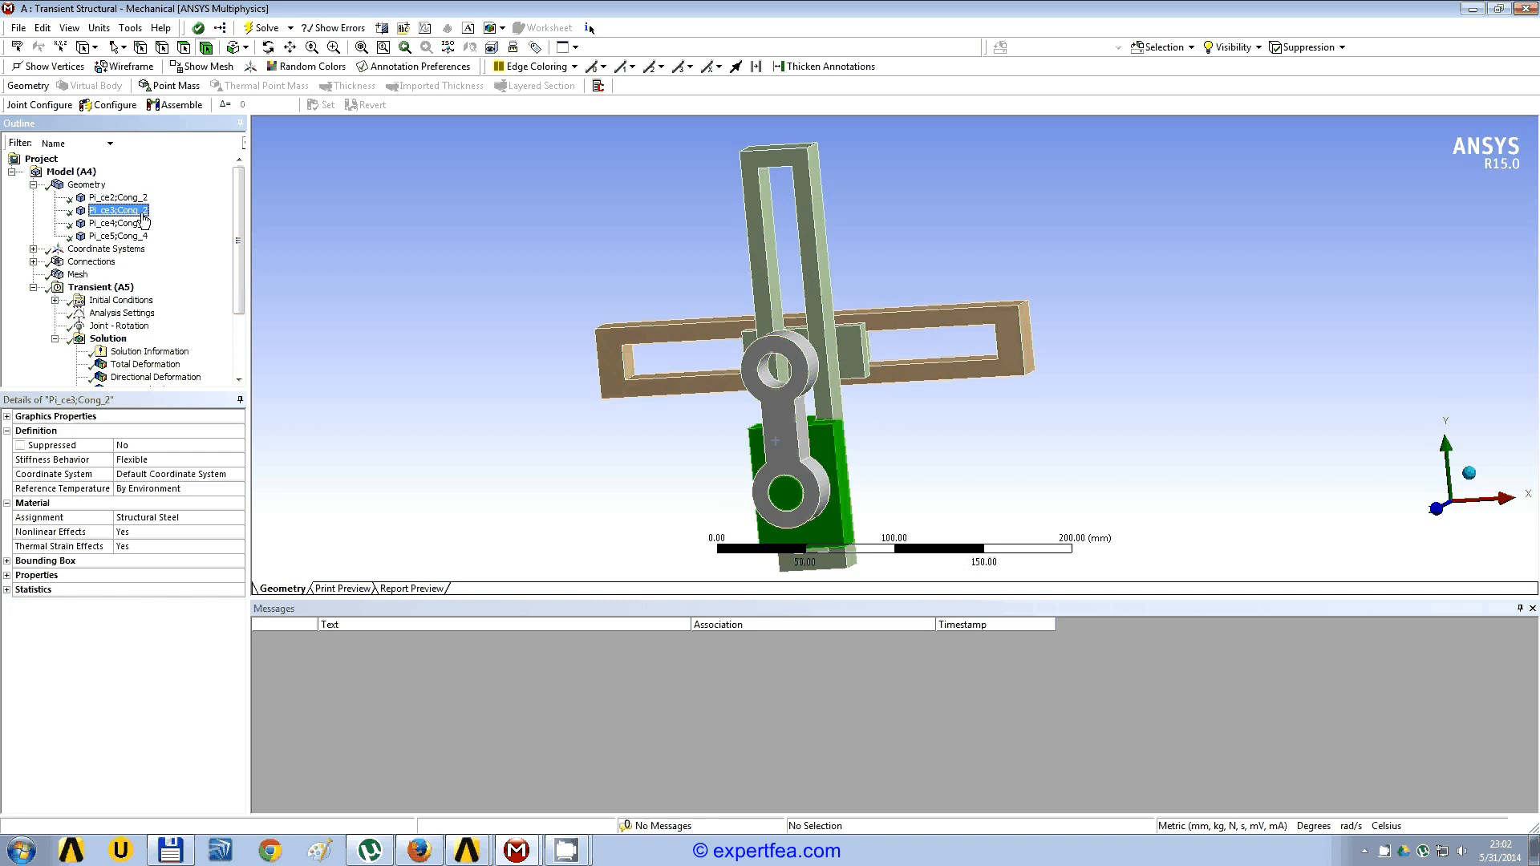
{"action": "left_click", "coordinate": [236, 461]}
{"action": "left_click", "coordinate": [238, 461]}
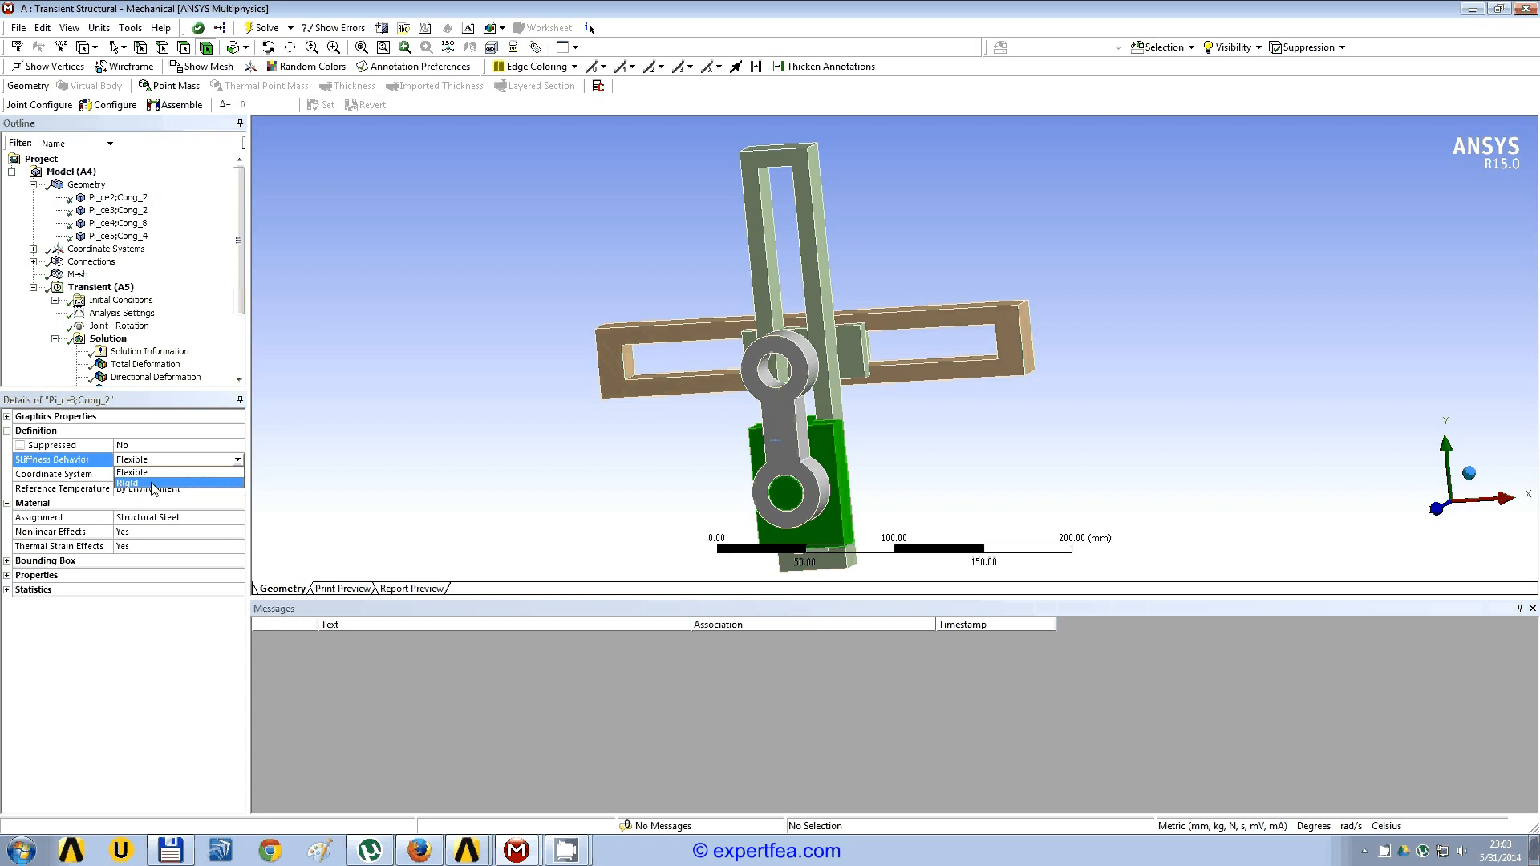
{"action": "left_click", "coordinate": [126, 483]}
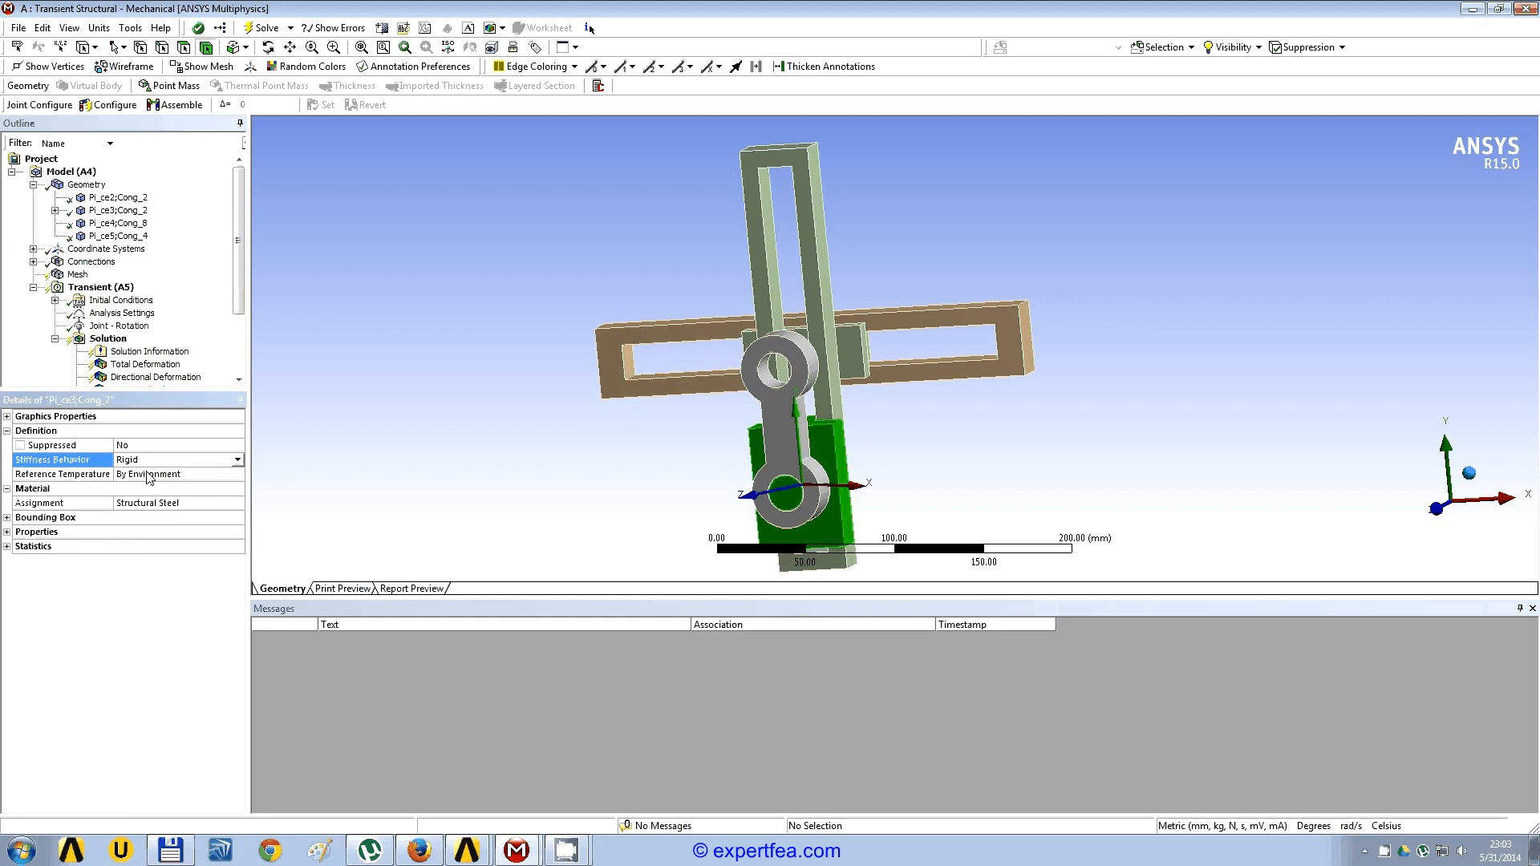
Step: Set the stiffness behavior of the horizontal slotted frame Pi_ce5;Cong_4 to Rigid
{"action": "left_click", "coordinate": [134, 236]}
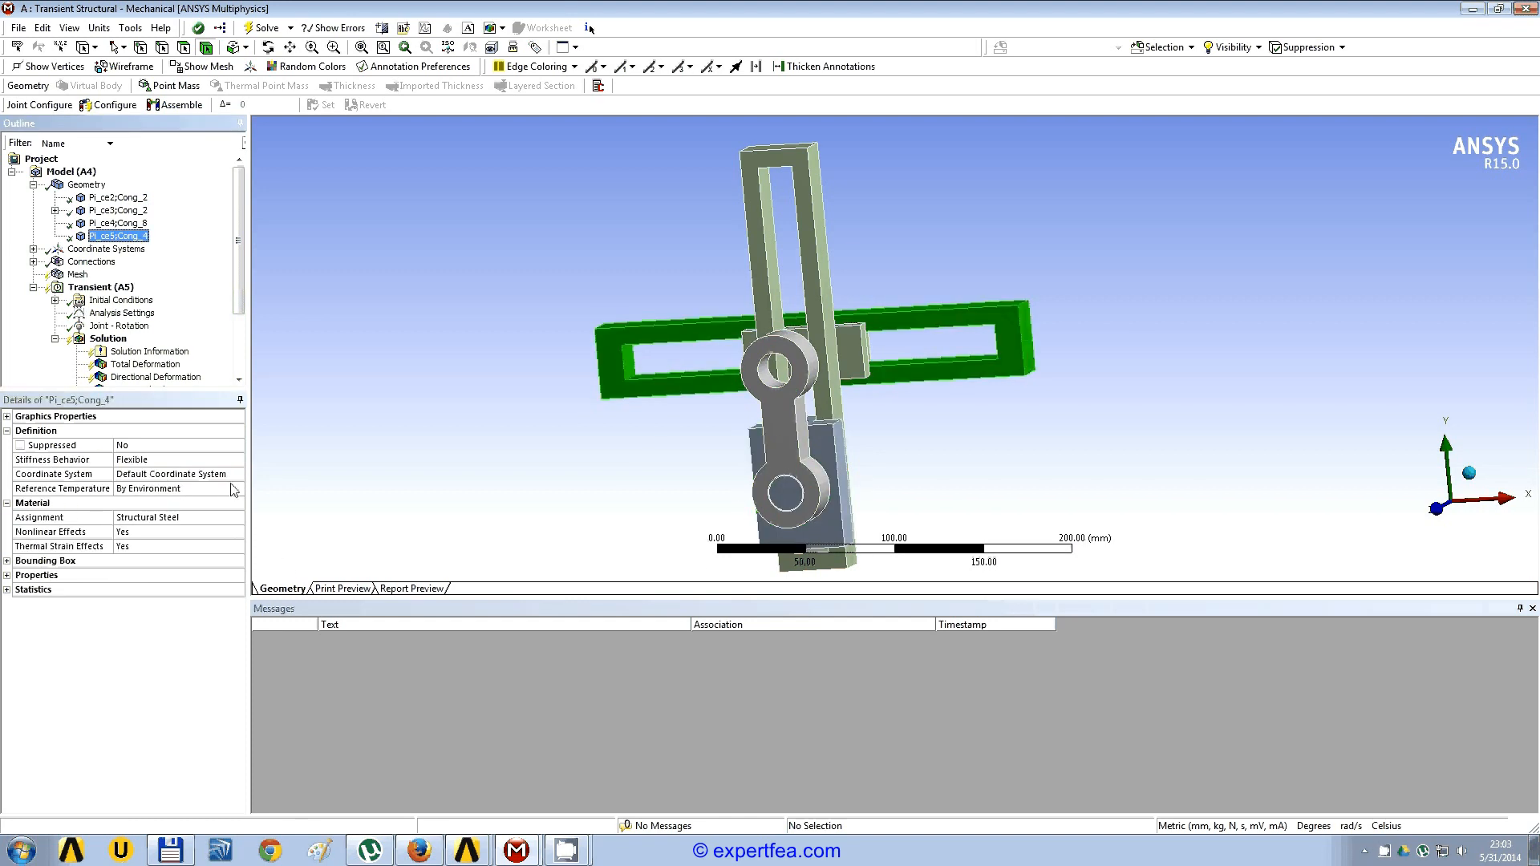
{"action": "left_click", "coordinate": [238, 460]}
{"action": "left_click", "coordinate": [237, 460]}
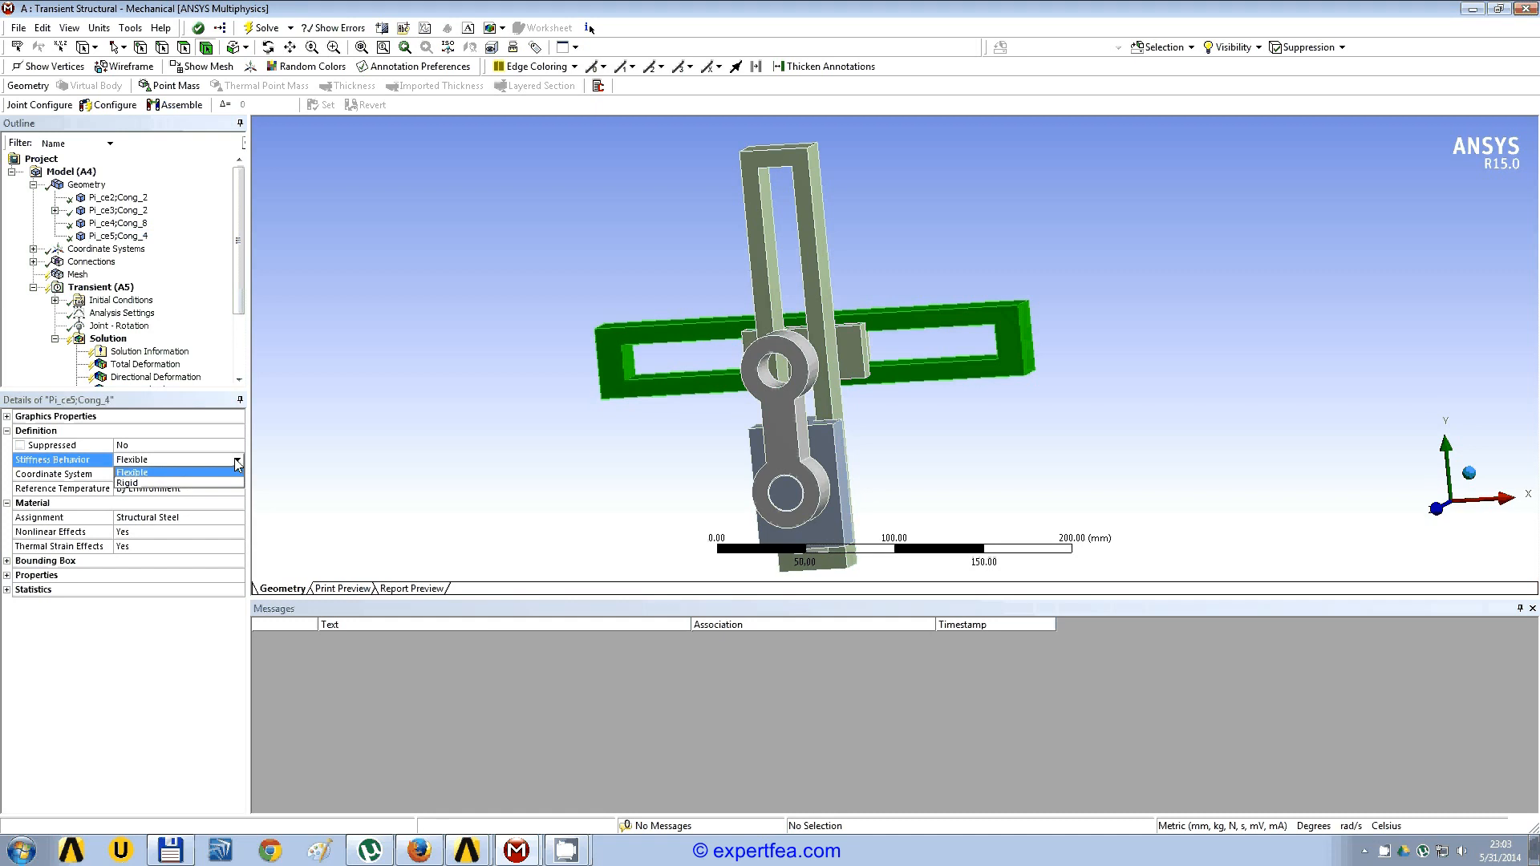
{"action": "left_click", "coordinate": [127, 483]}
Step: Solve the transient structural analysis again with the changed stiffness behaviors
{"action": "scroll", "coordinate": [240, 341], "scroll_direction": "down", "scroll_amount": 3}
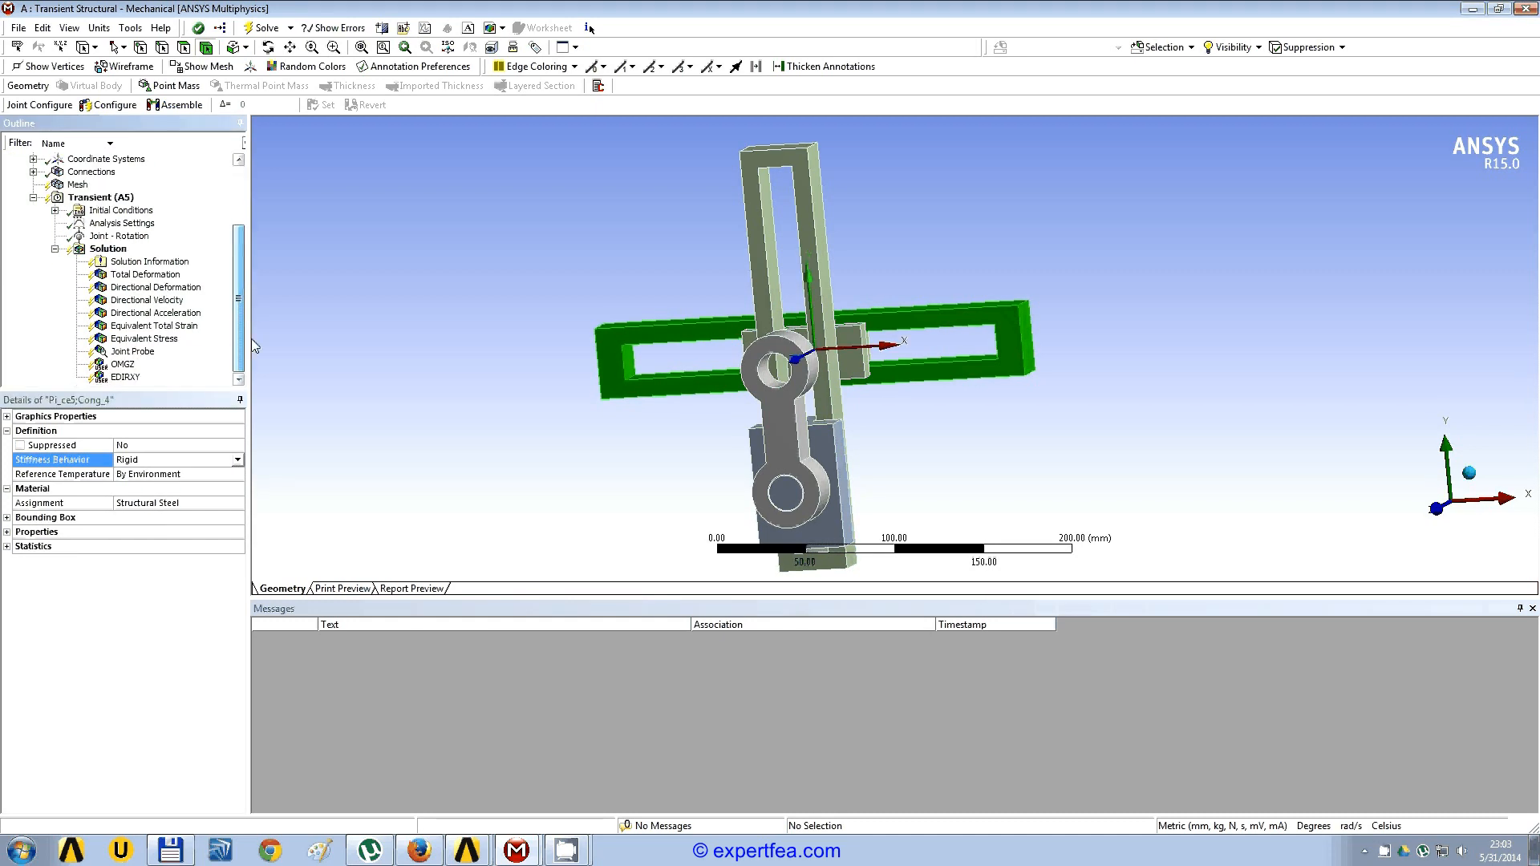
{"action": "scroll", "coordinate": [250, 236], "scroll_direction": "up", "scroll_amount": 3}
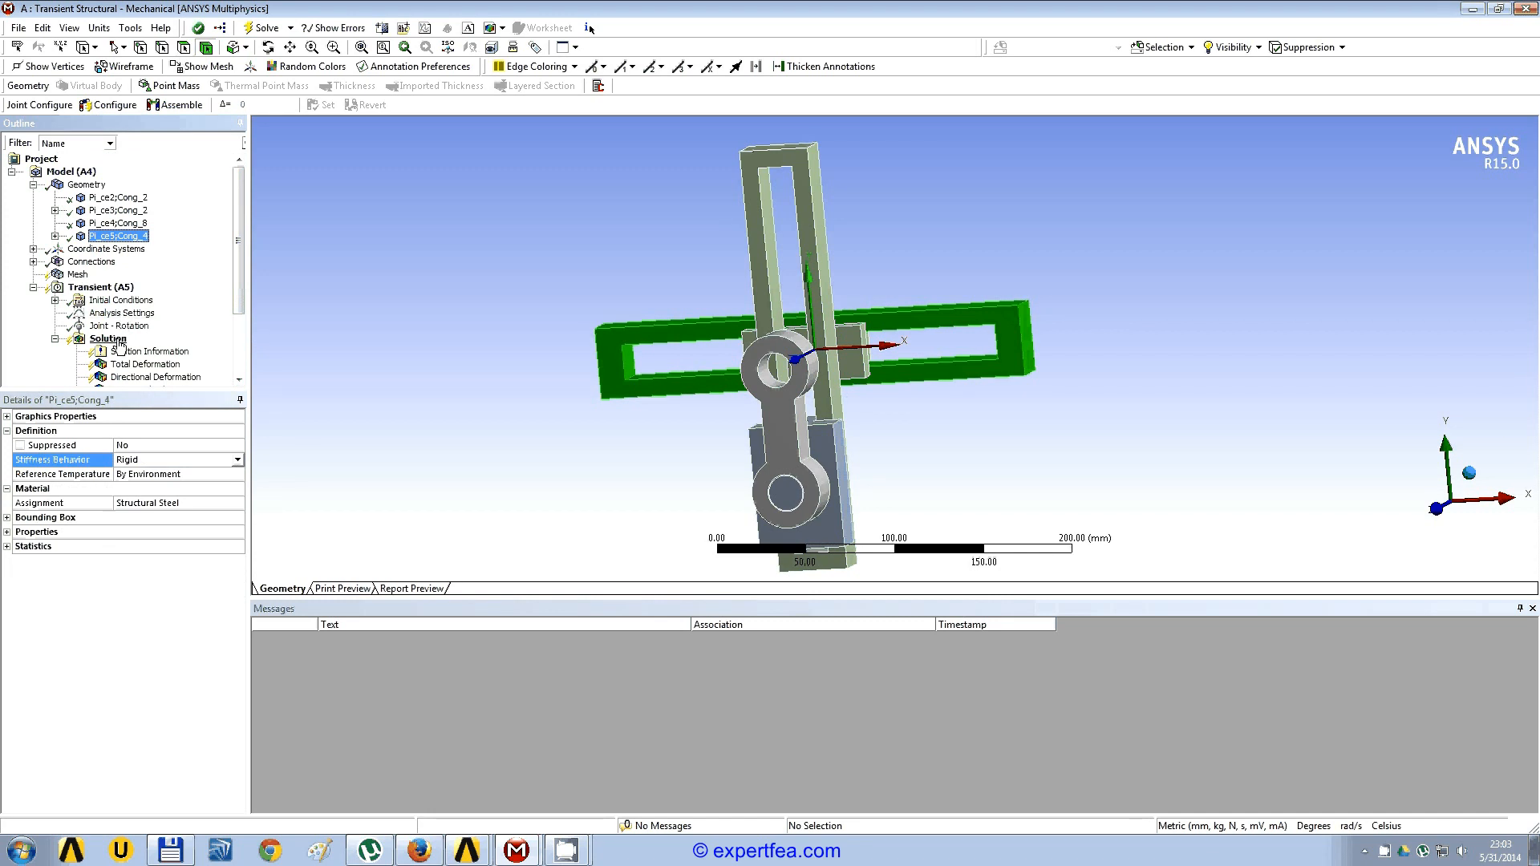
{"action": "left_click", "coordinate": [119, 344]}
{"action": "right_click", "coordinate": [118, 345]}
{"action": "left_click", "coordinate": [183, 374]}
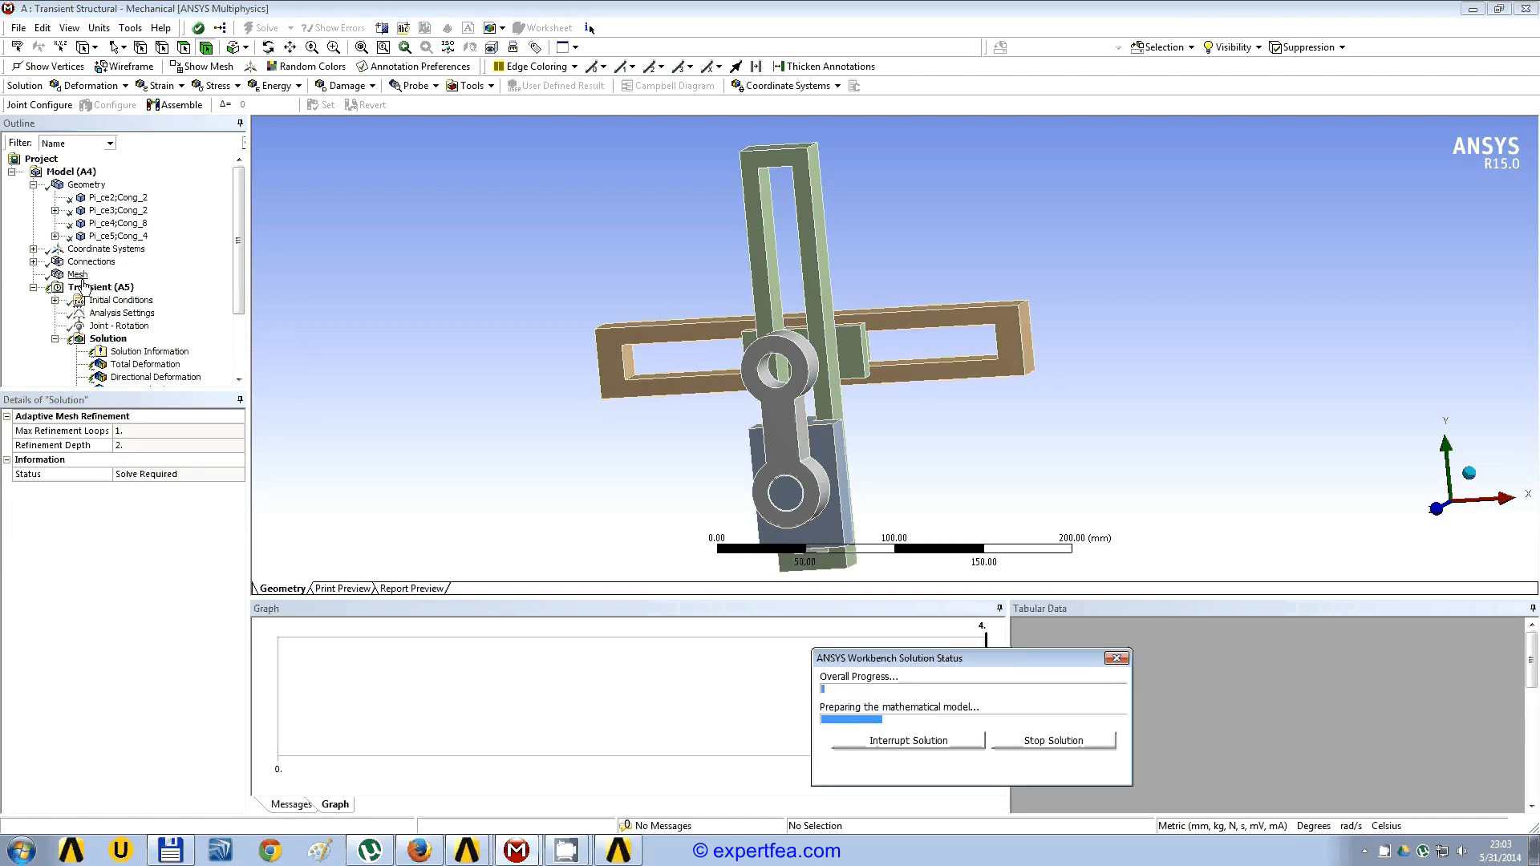
Step: Check the node count of the regenerated mesh and inspect the meshed bodies from several angles during the solve
{"action": "left_click", "coordinate": [80, 276]}
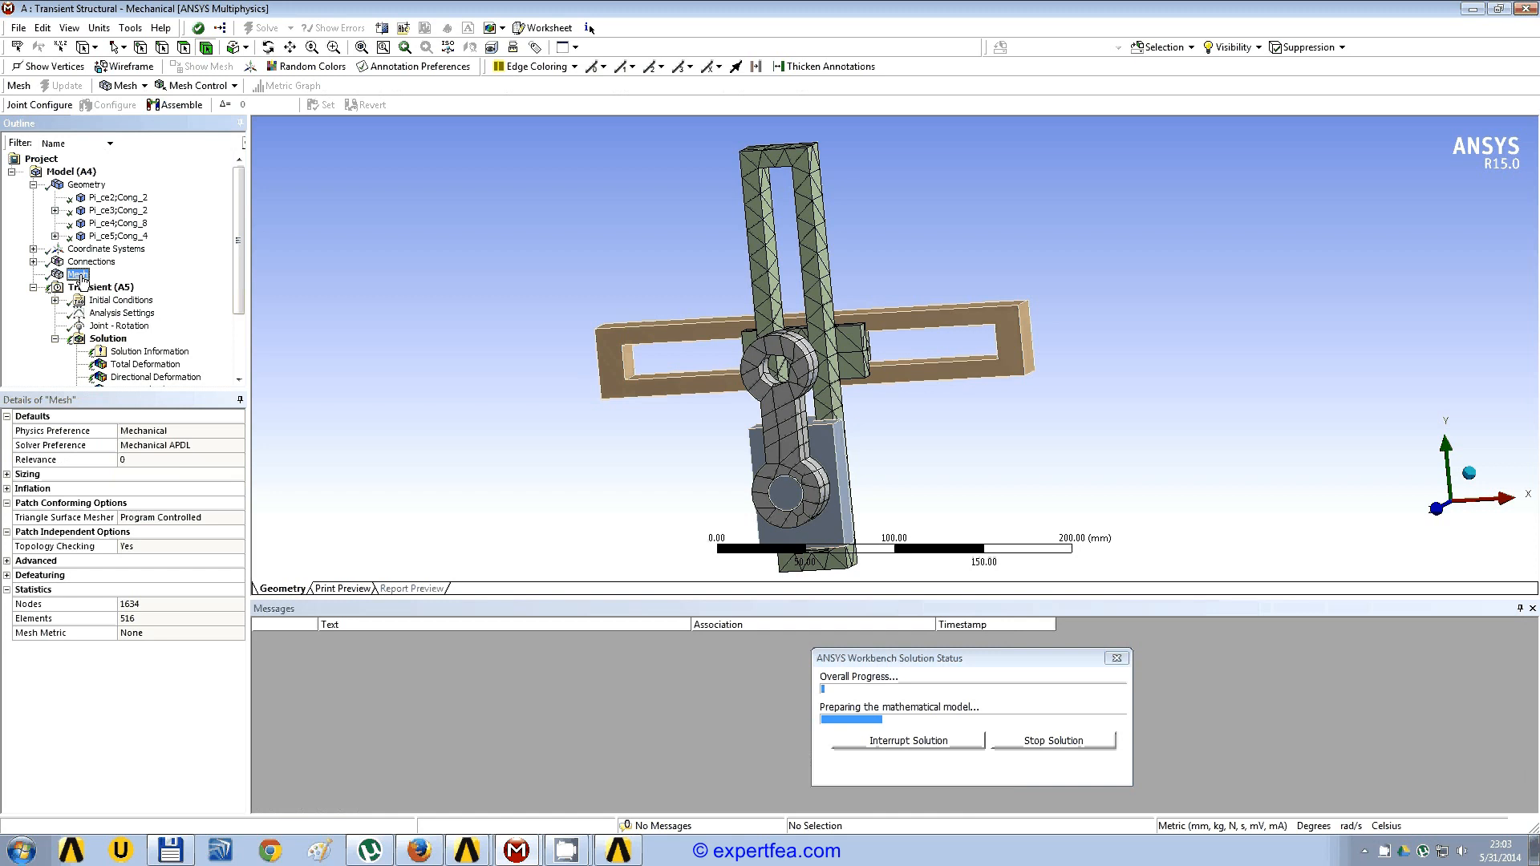
{"action": "left_click", "coordinate": [135, 607]}
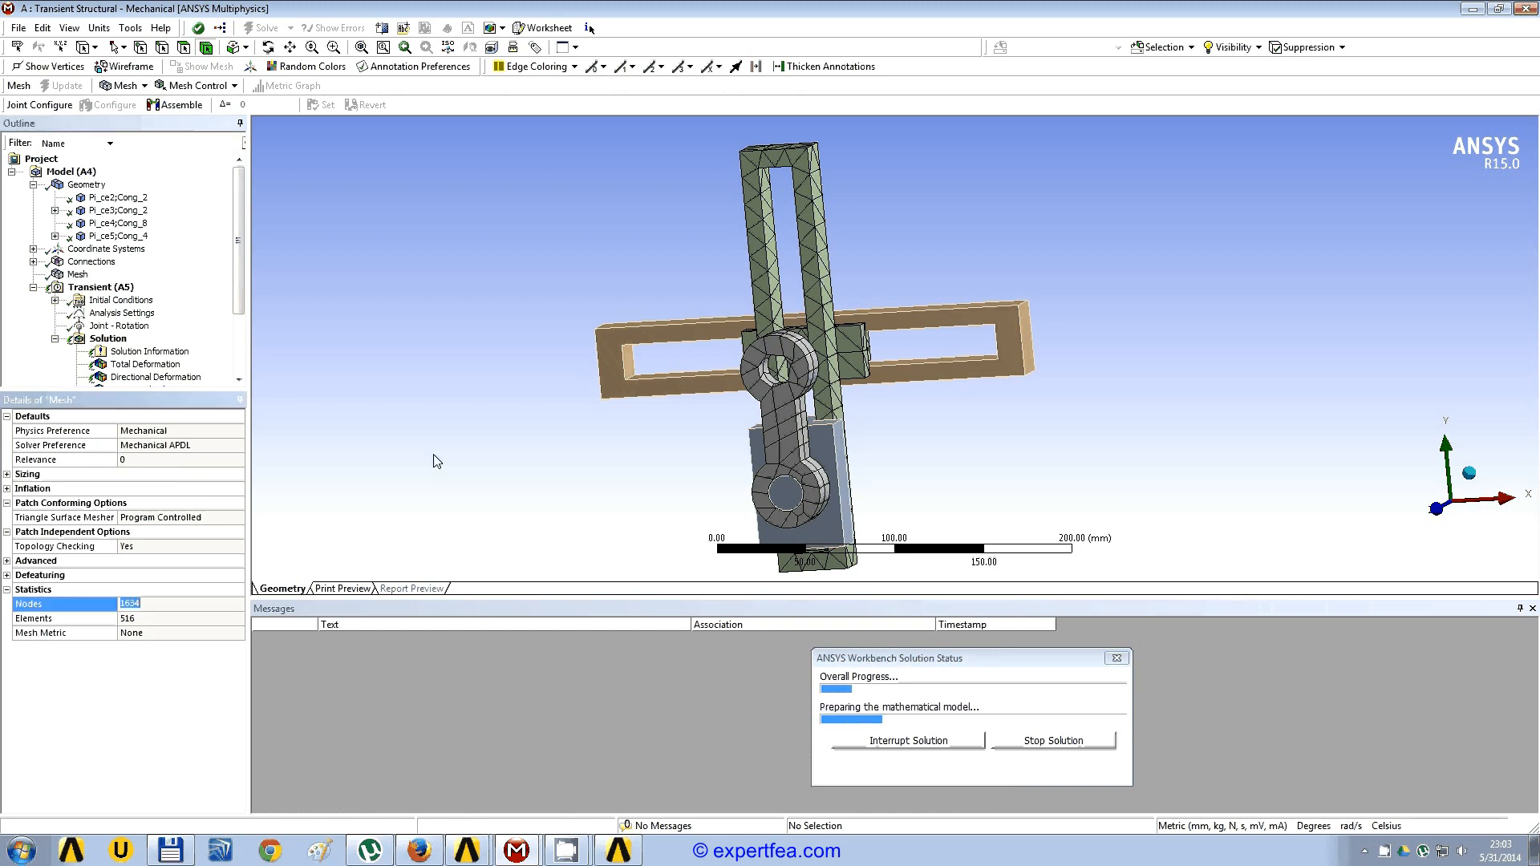
{"action": "middle_click_drag", "start_coordinate": [433, 457], "coordinate": [633, 421]}
{"action": "scroll", "coordinate": [634, 421], "scroll_direction": "up", "scroll_amount": 3}
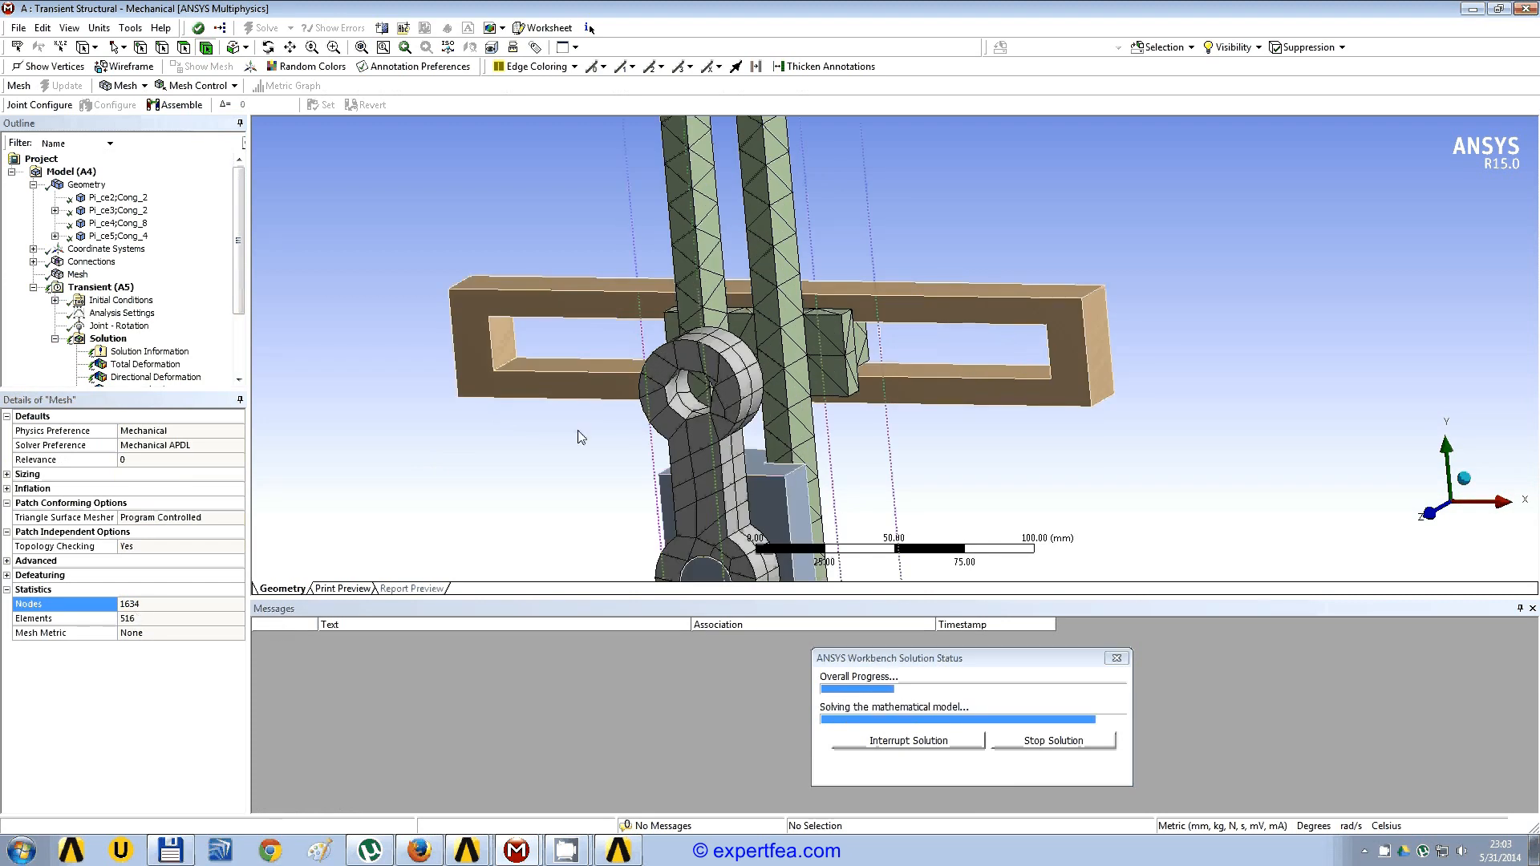
{"action": "middle_click_drag", "start_coordinate": [674, 405], "coordinate": [746, 369]}
{"action": "scroll", "coordinate": [834, 449], "scroll_direction": "down", "scroll_amount": 3}
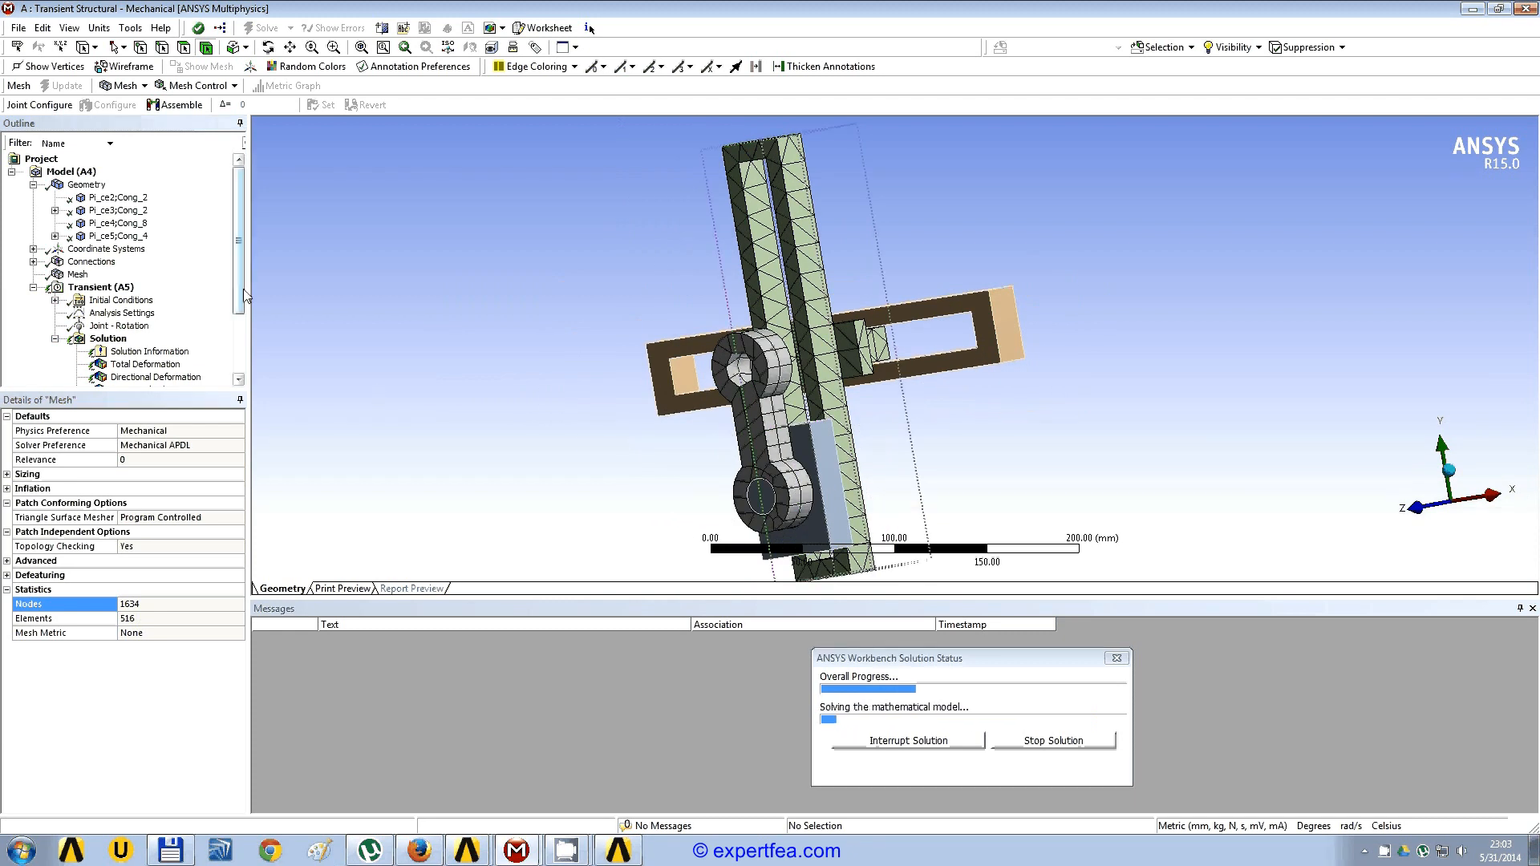
Step: Collapse the geometry branch and show the force convergence plot of the running solution
{"action": "left_click", "coordinate": [33, 184]}
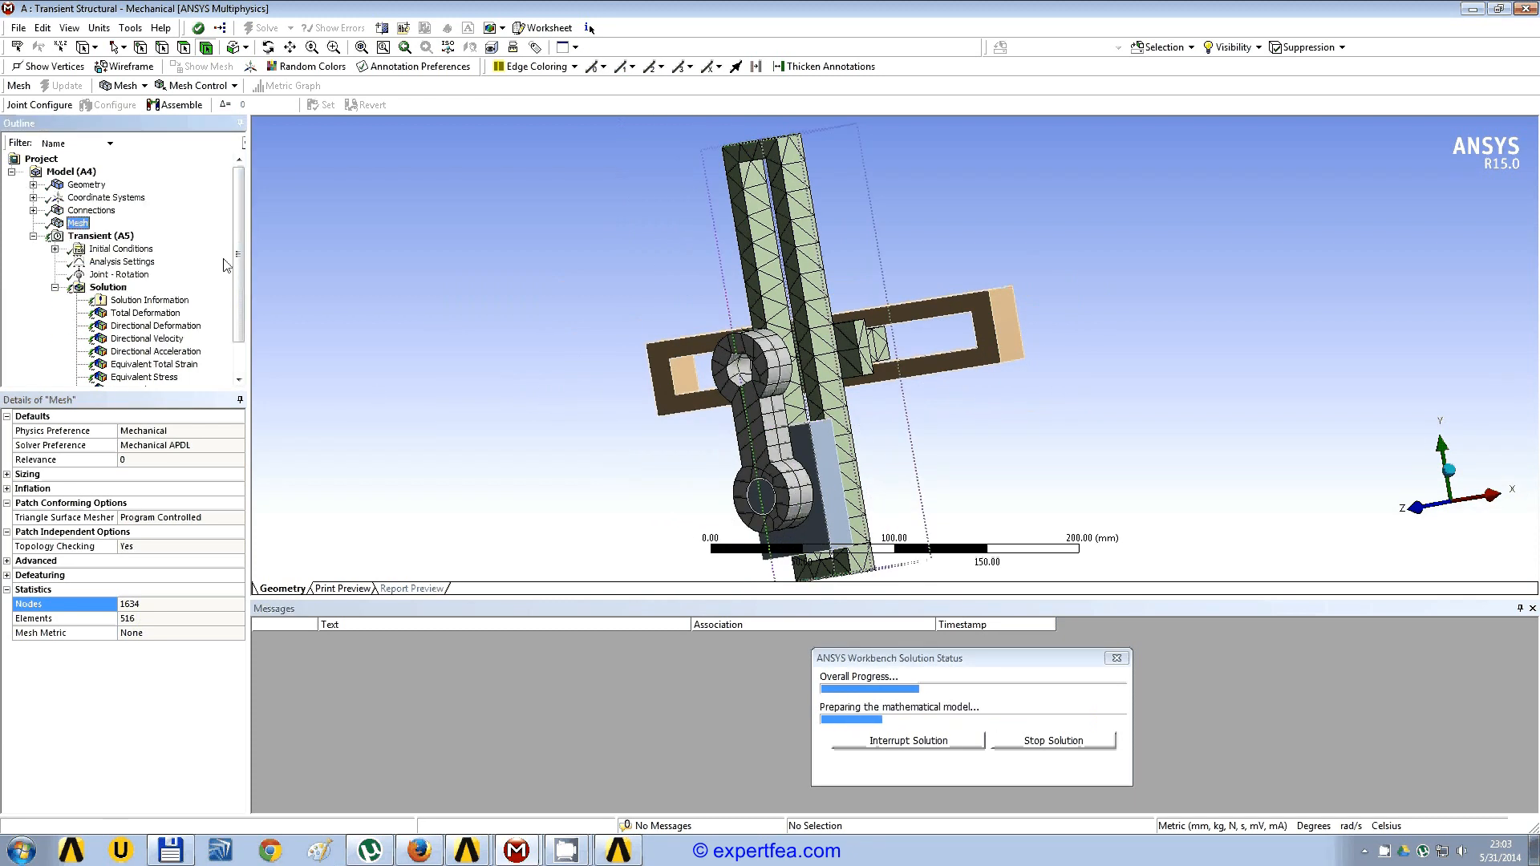
{"action": "left_click", "coordinate": [149, 300]}
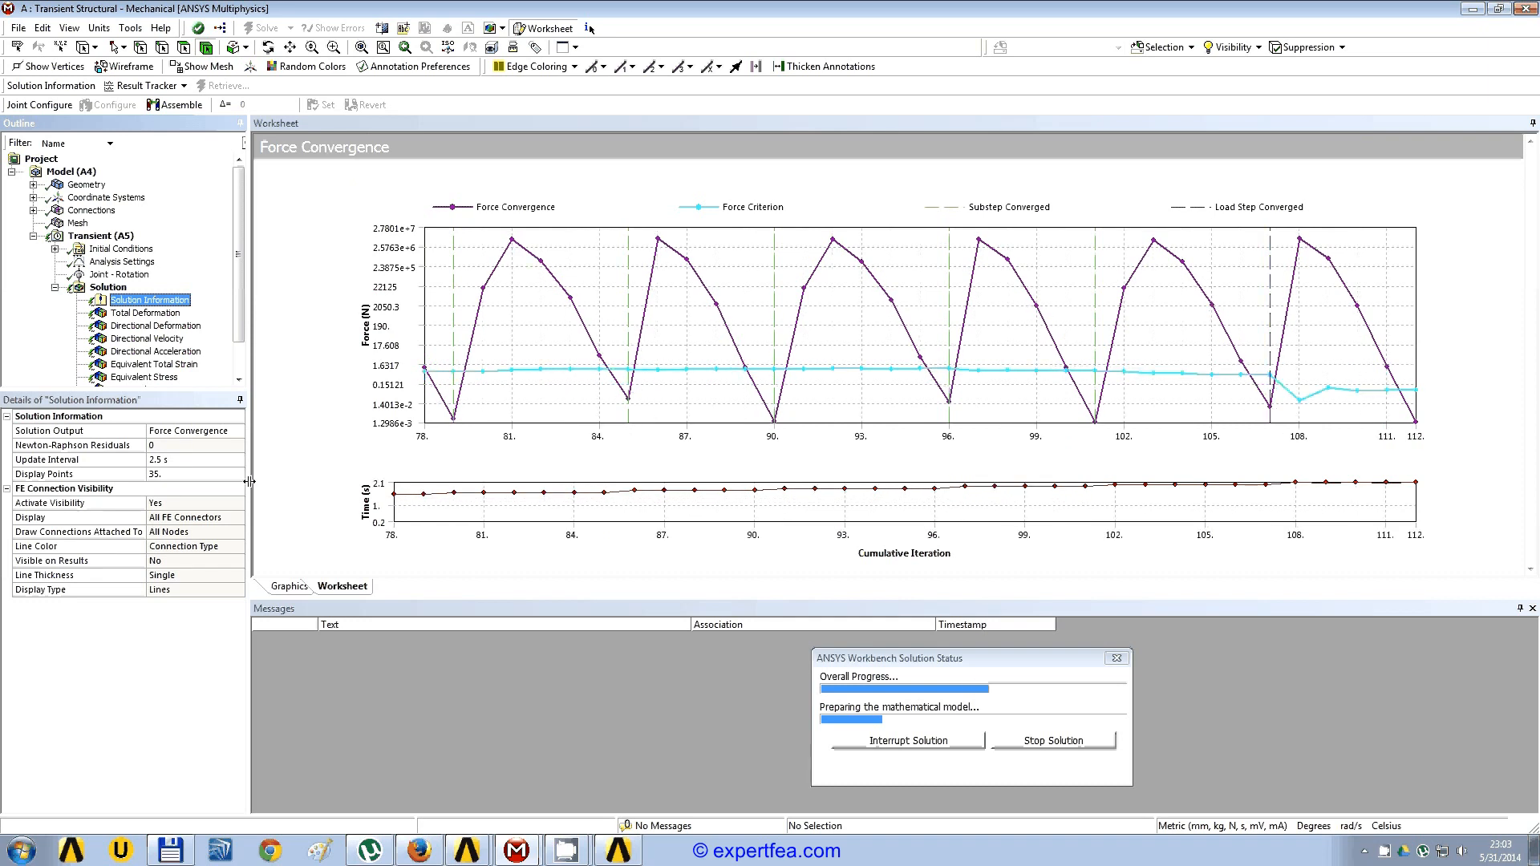
Step: Display the mesh again, compare the flexible and rigid bodies up close, and enlarge the model view's height
{"action": "left_click", "coordinate": [77, 223]}
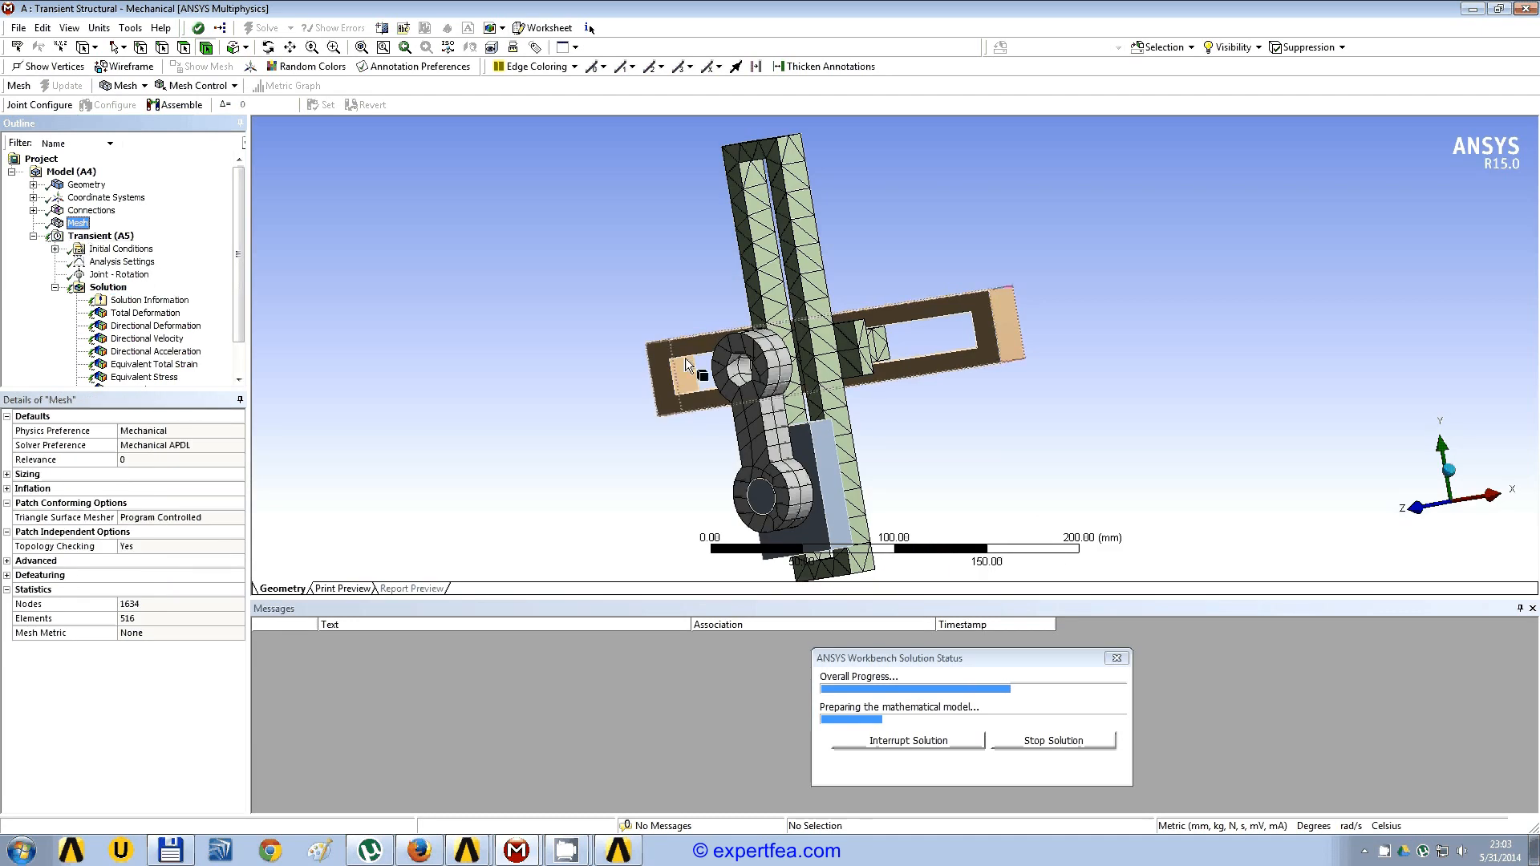
{"action": "middle_click_drag", "start_coordinate": [695, 365], "coordinate": [737, 386]}
{"action": "scroll", "coordinate": [812, 405], "scroll_direction": "up", "scroll_amount": 3}
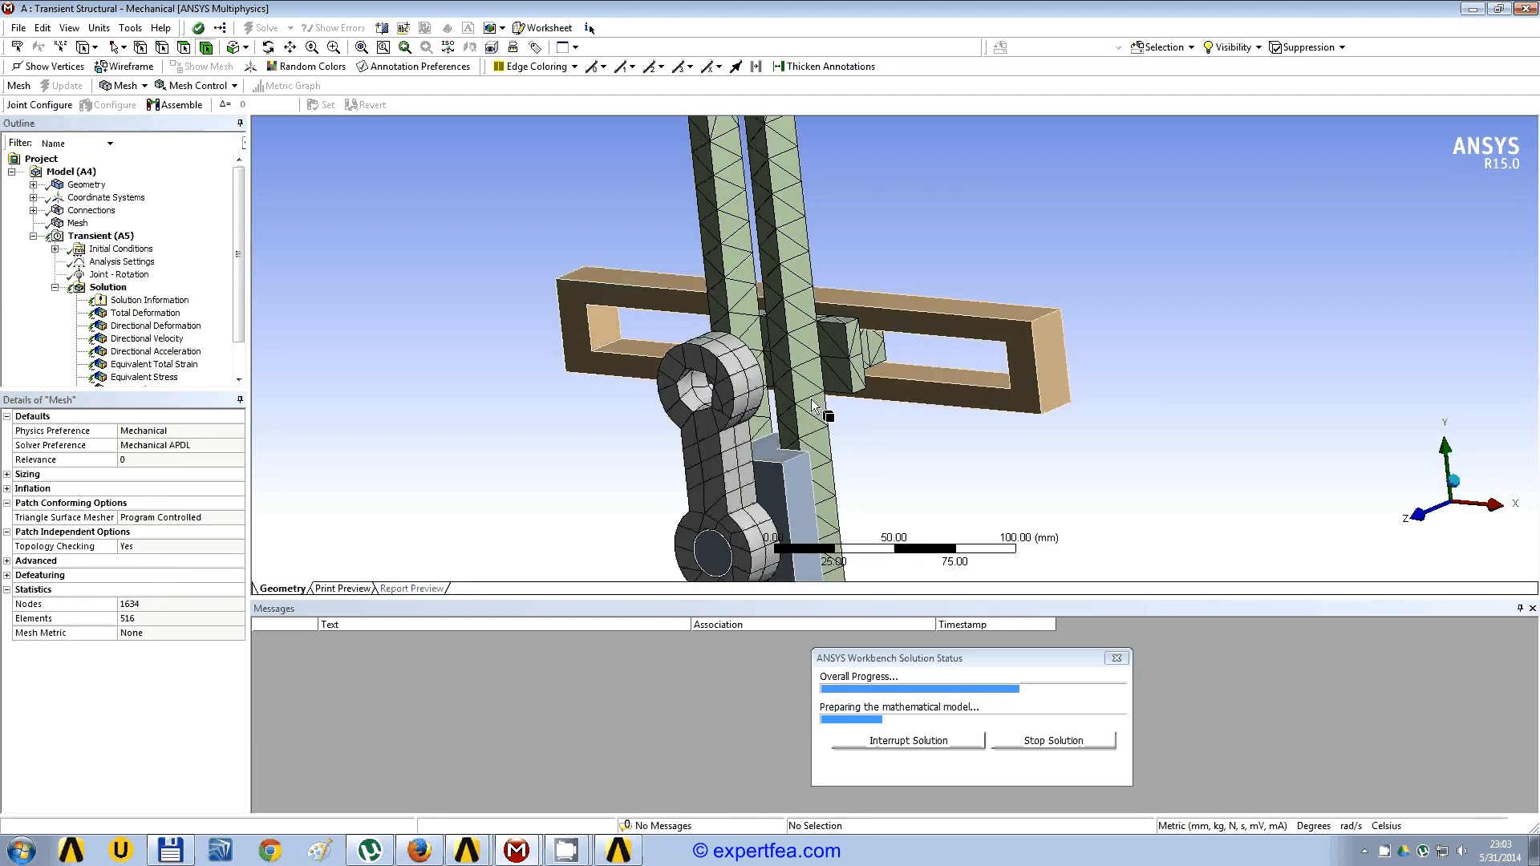
{"action": "scroll", "coordinate": [806, 405], "scroll_direction": "up", "scroll_amount": 1}
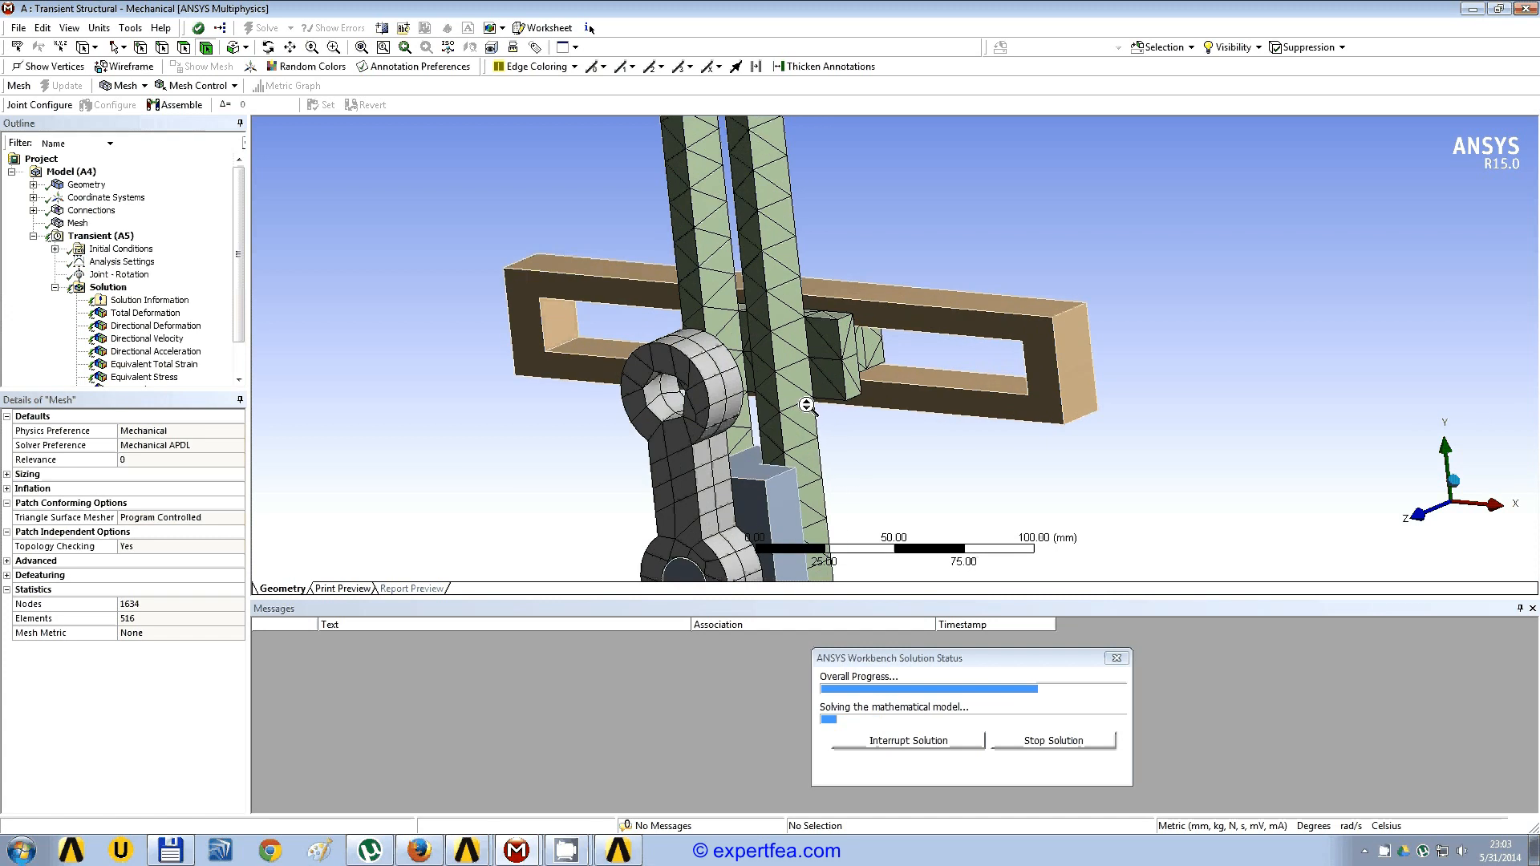
{"action": "scroll", "coordinate": [806, 406], "scroll_direction": "down", "scroll_amount": 1}
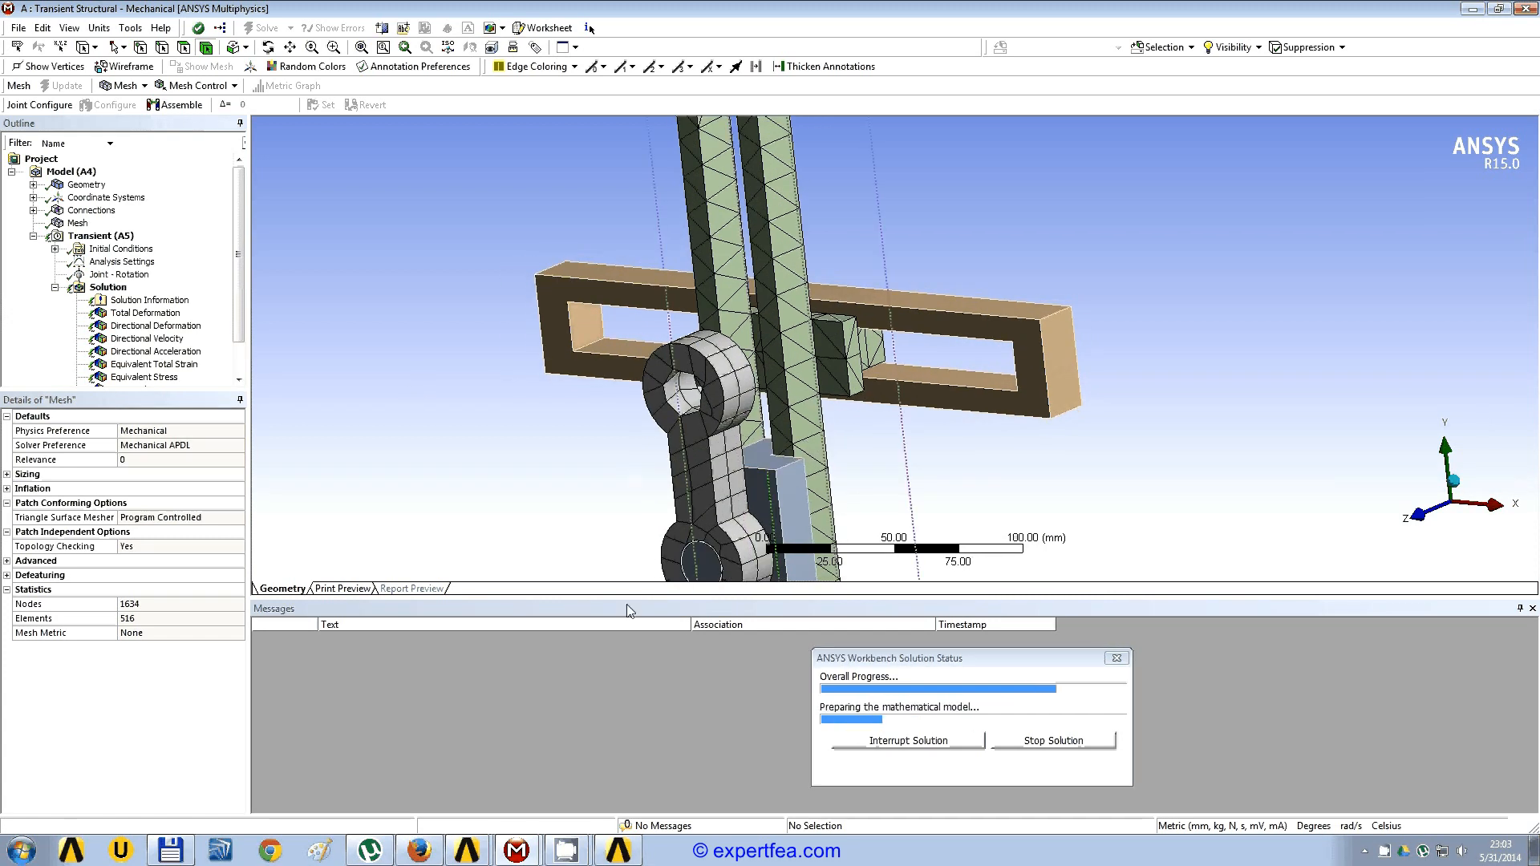
{"action": "left_click_drag", "start_coordinate": [623, 615], "coordinate": [622, 645]}
{"action": "scroll", "coordinate": [670, 456], "scroll_direction": "down", "scroll_amount": 2}
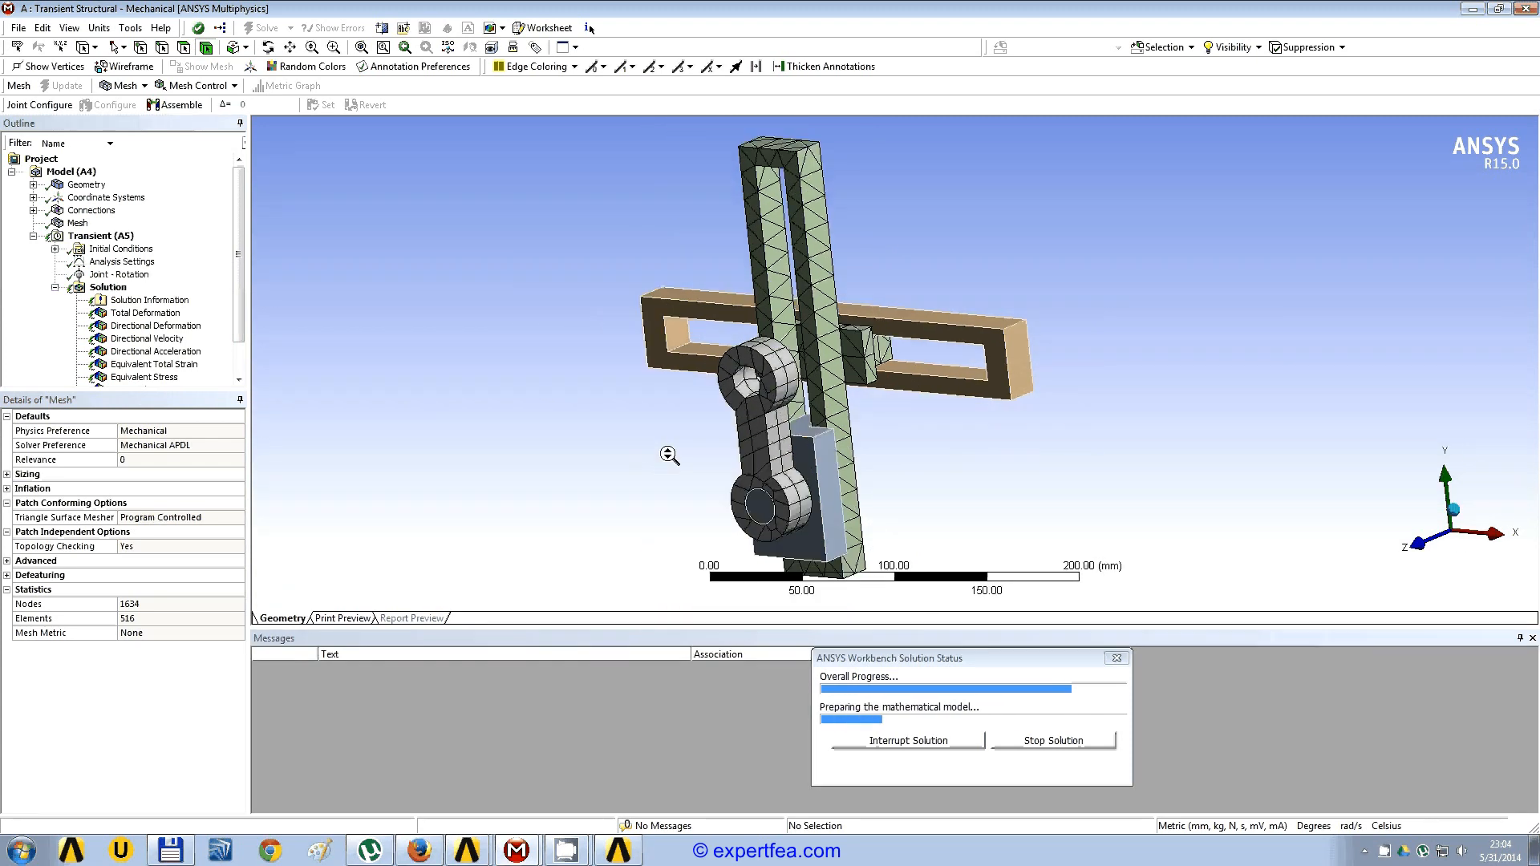
Step: Review the force convergence until the solve ends, then animate the total deformation of all bodies and stop it
{"action": "left_click", "coordinate": [149, 300]}
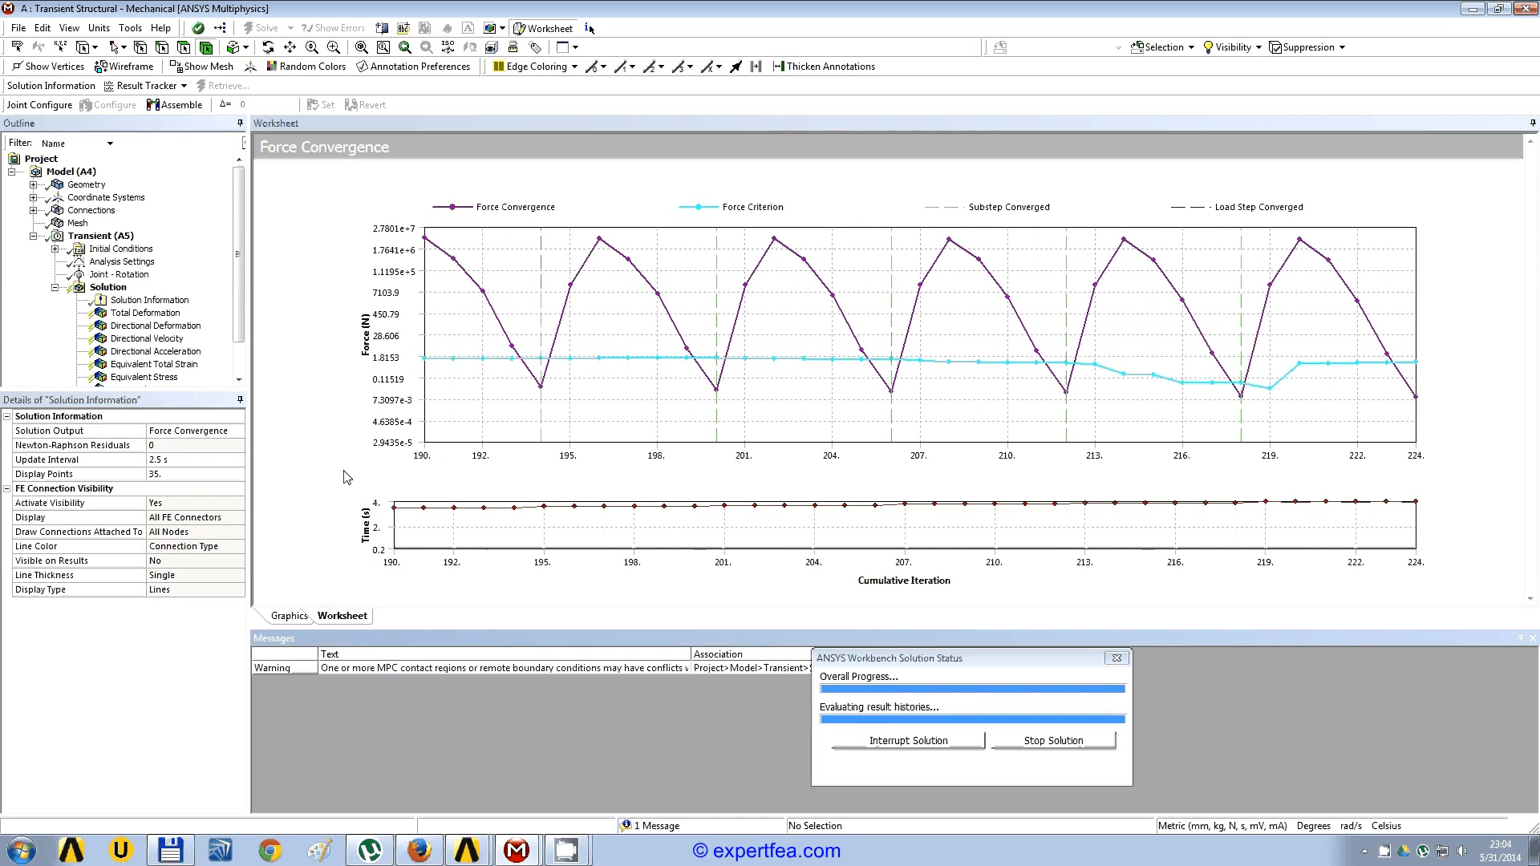
{"action": "left_click", "coordinate": [145, 313]}
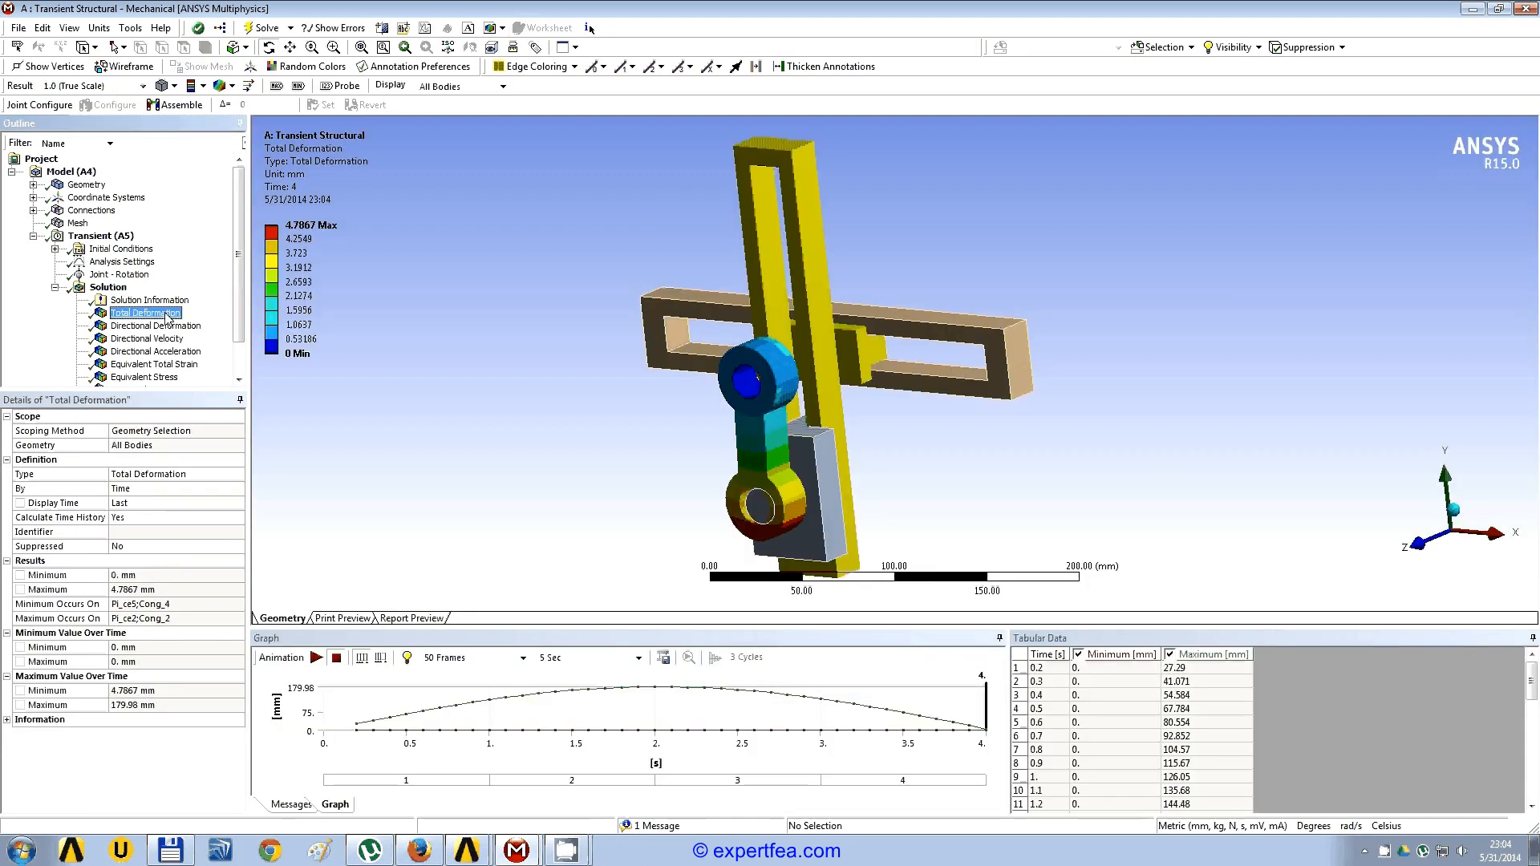
{"action": "left_click", "coordinate": [317, 658]}
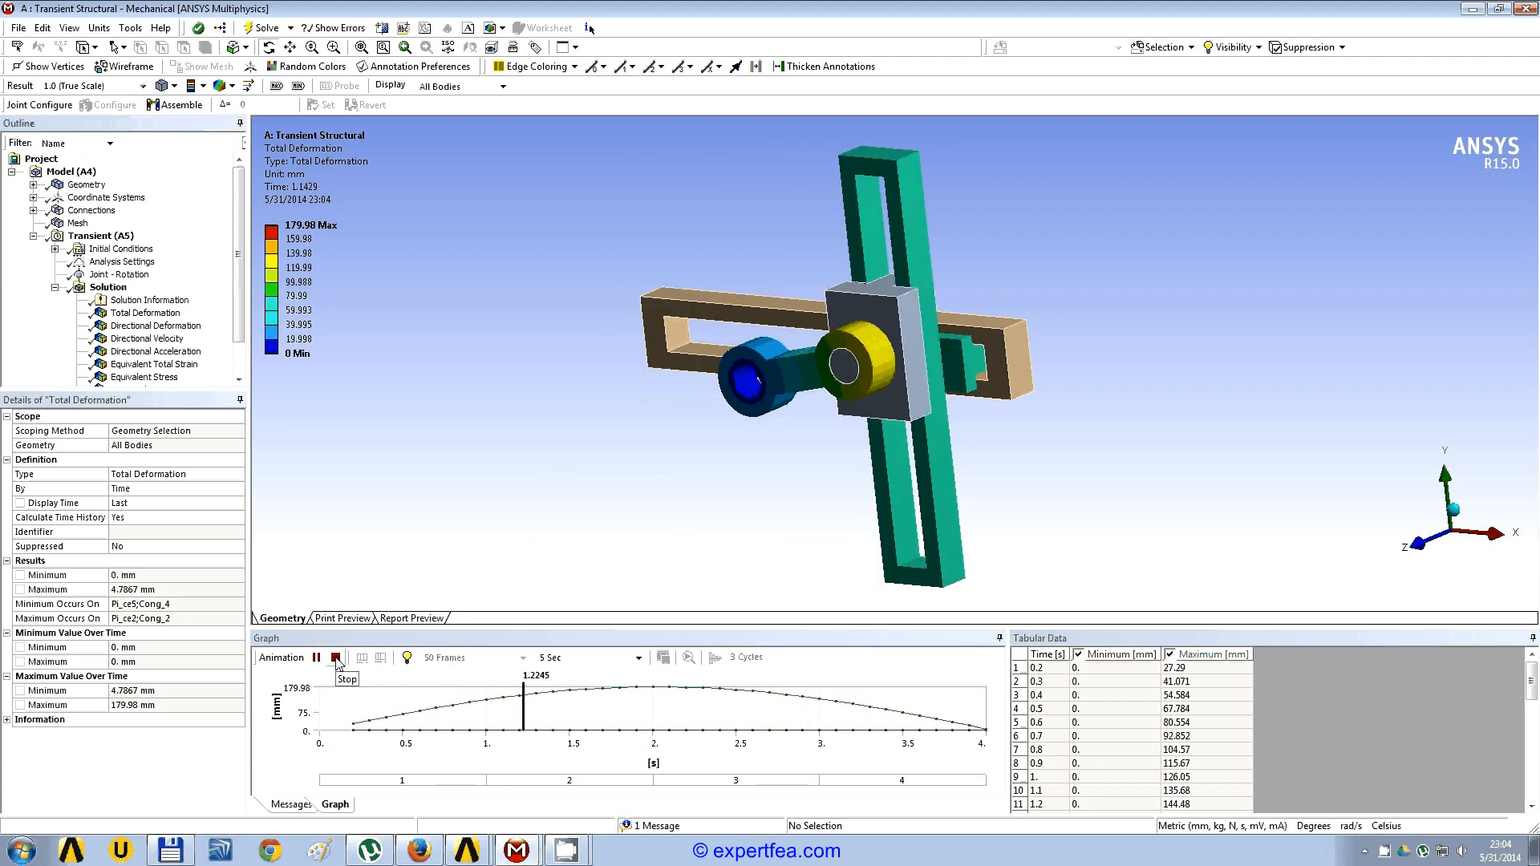
{"action": "left_click", "coordinate": [336, 658]}
Step: Show the slider's Y-axis directional deformation, then animate its directional velocity and stop the playback
{"action": "left_click", "coordinate": [156, 326]}
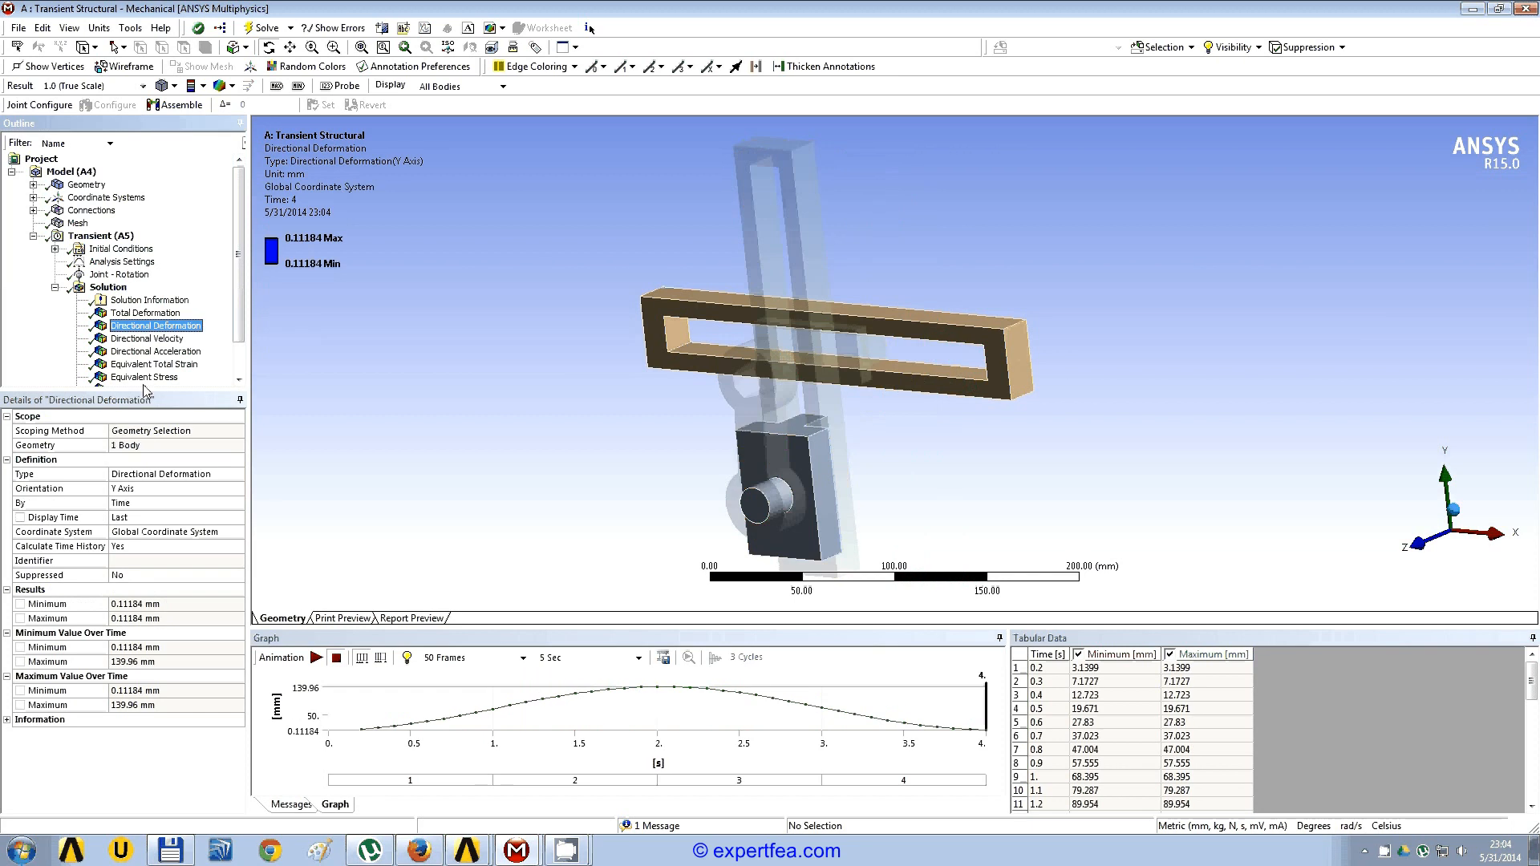
{"action": "scroll", "coordinate": [169, 311], "scroll_direction": "down", "scroll_amount": 1}
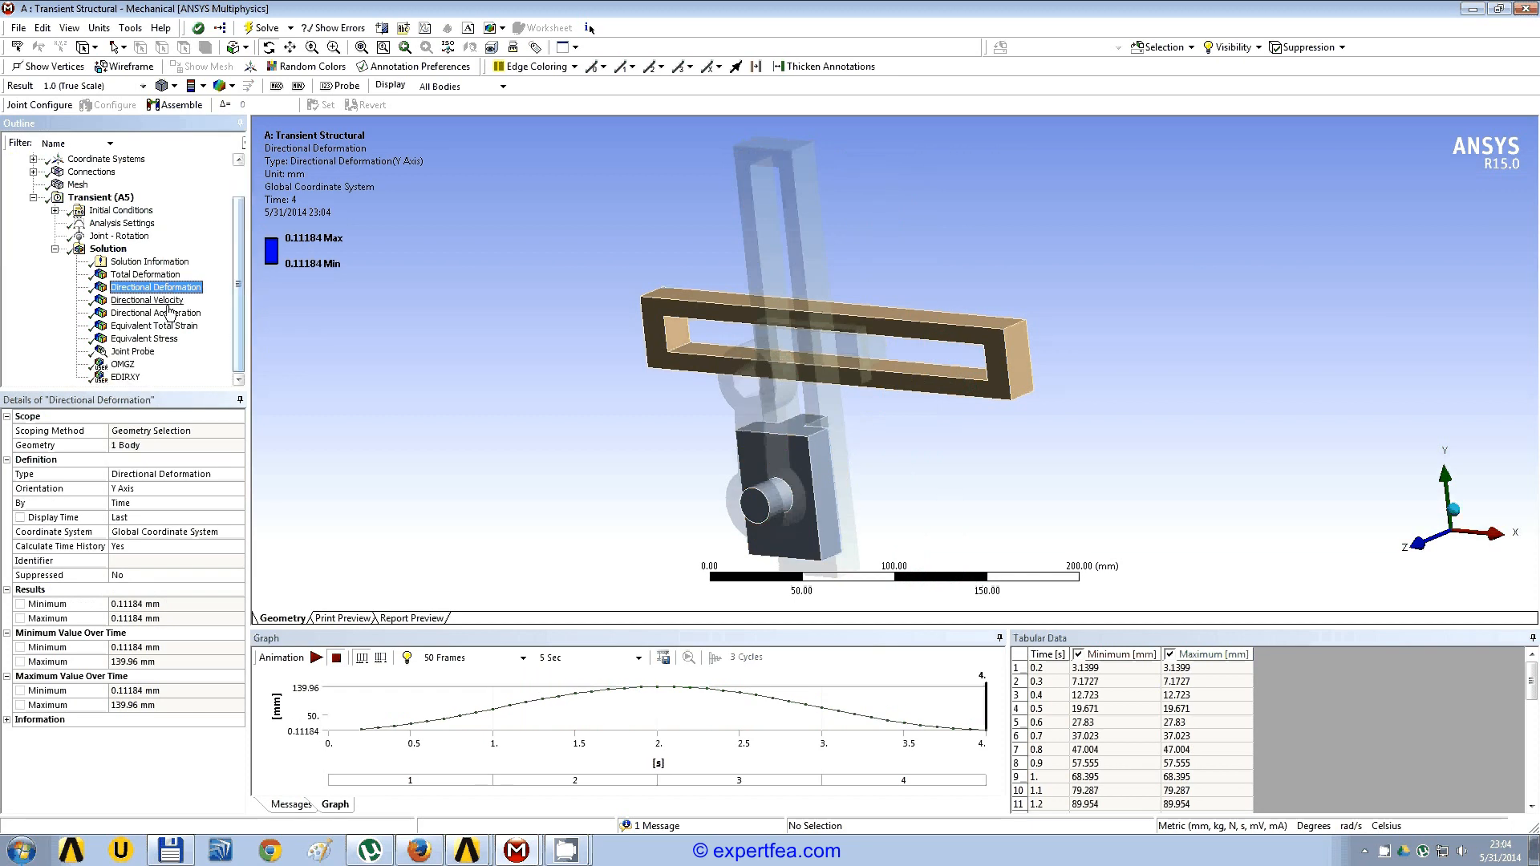
{"action": "left_click", "coordinate": [168, 305]}
{"action": "left_click", "coordinate": [317, 658]}
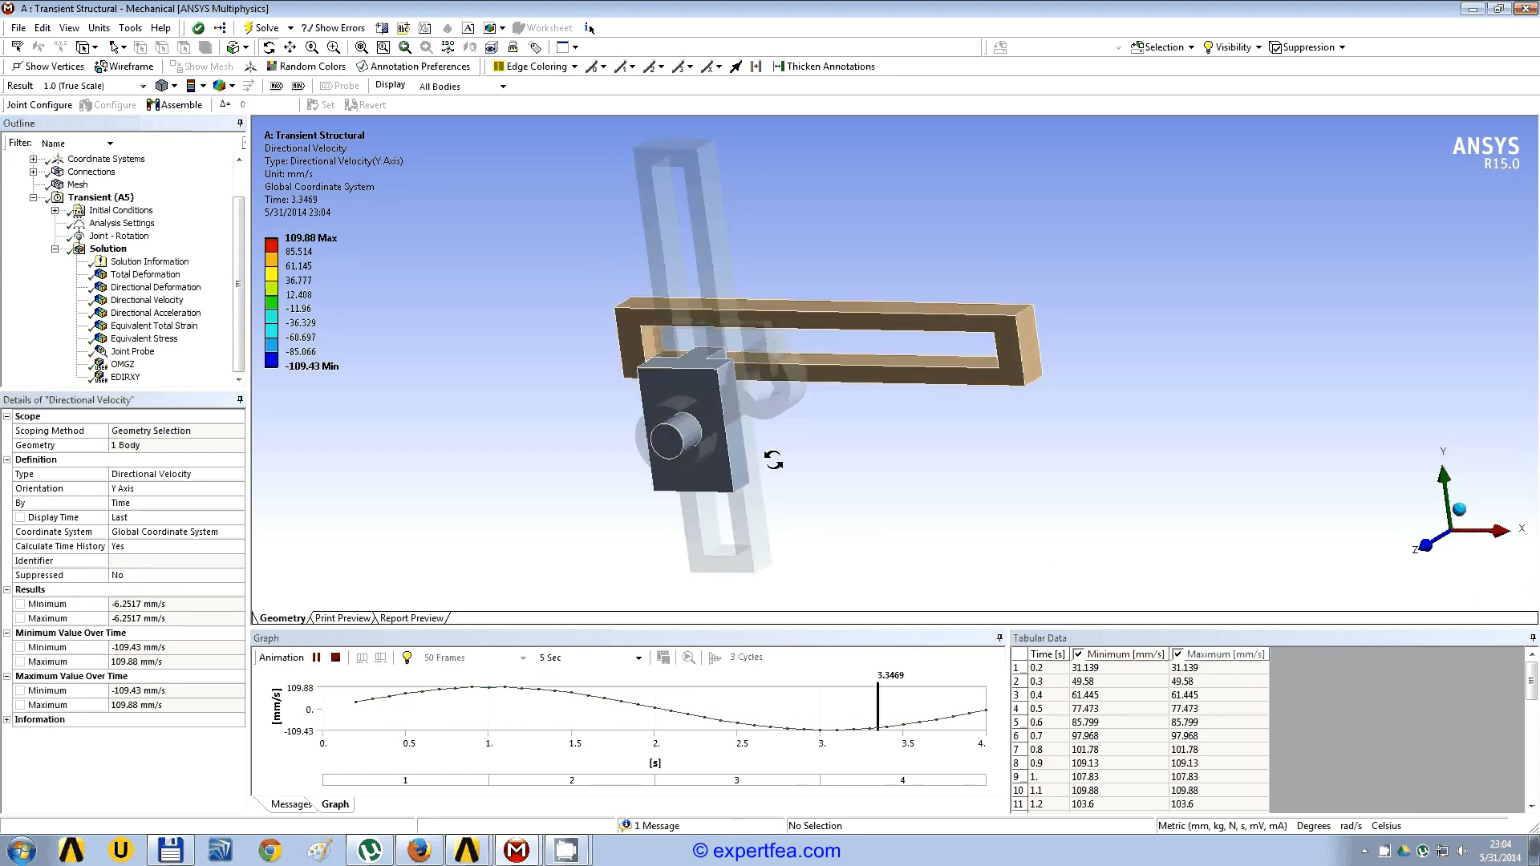
{"action": "left_click", "coordinate": [336, 658]}
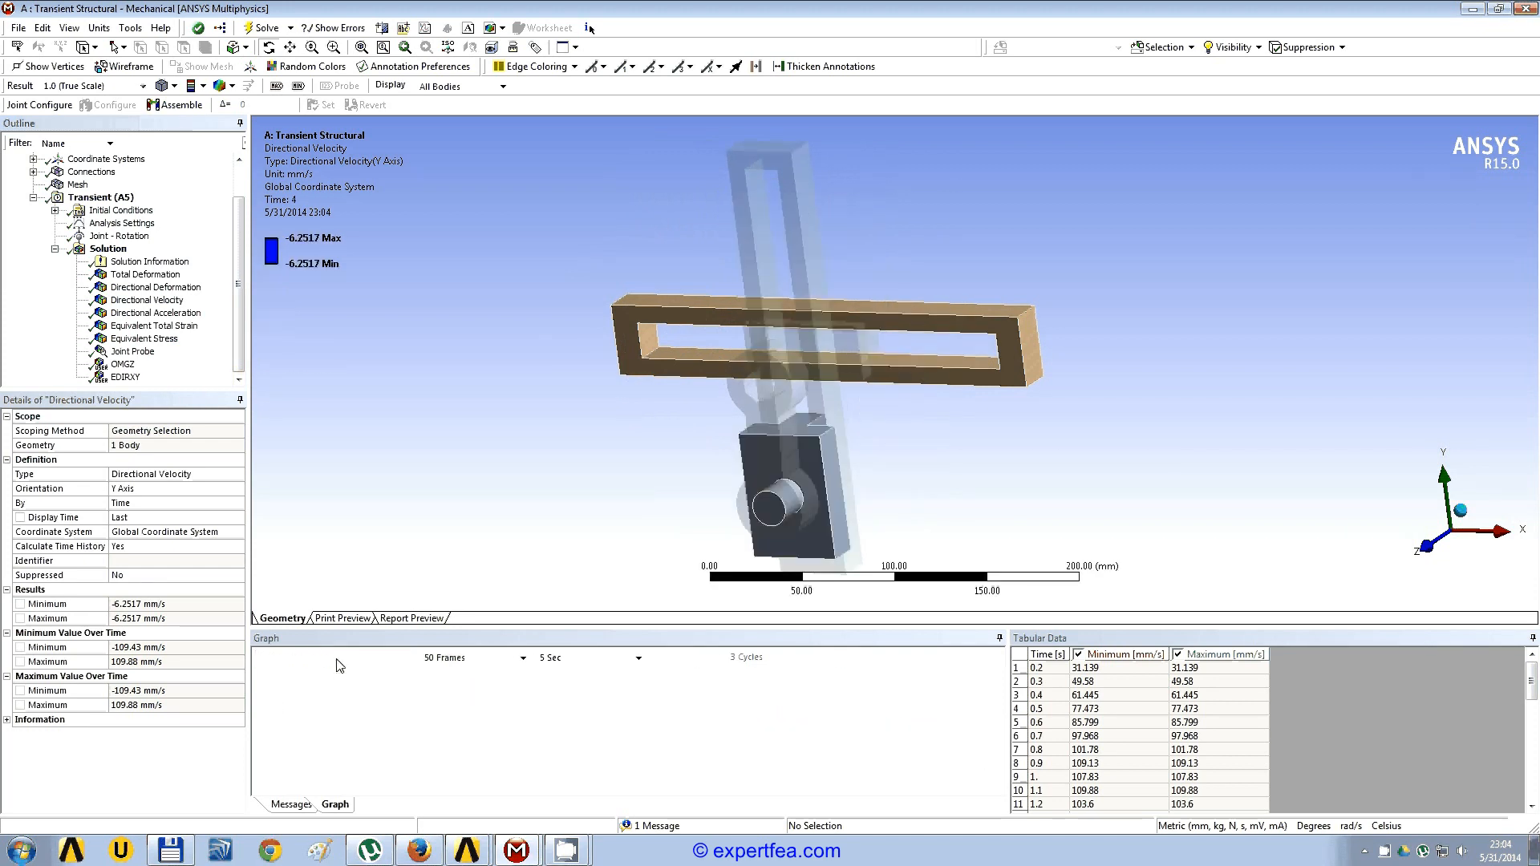
Step: Review the crank's equivalent stress and the user defined results OMGZ and EDIRXY of the new solution
{"action": "left_click", "coordinate": [164, 340]}
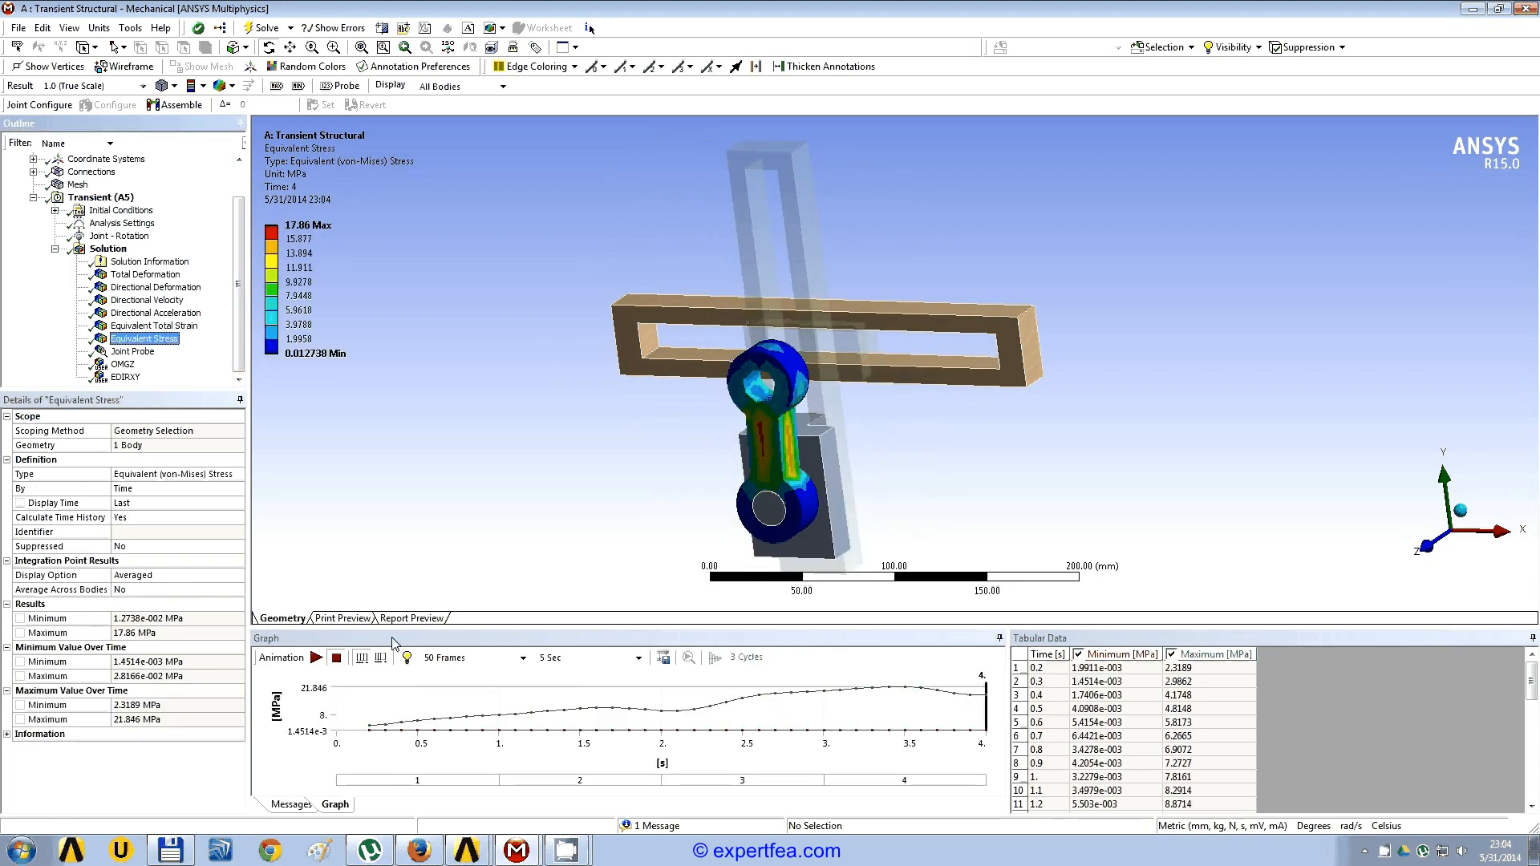
{"action": "left_click", "coordinate": [126, 365]}
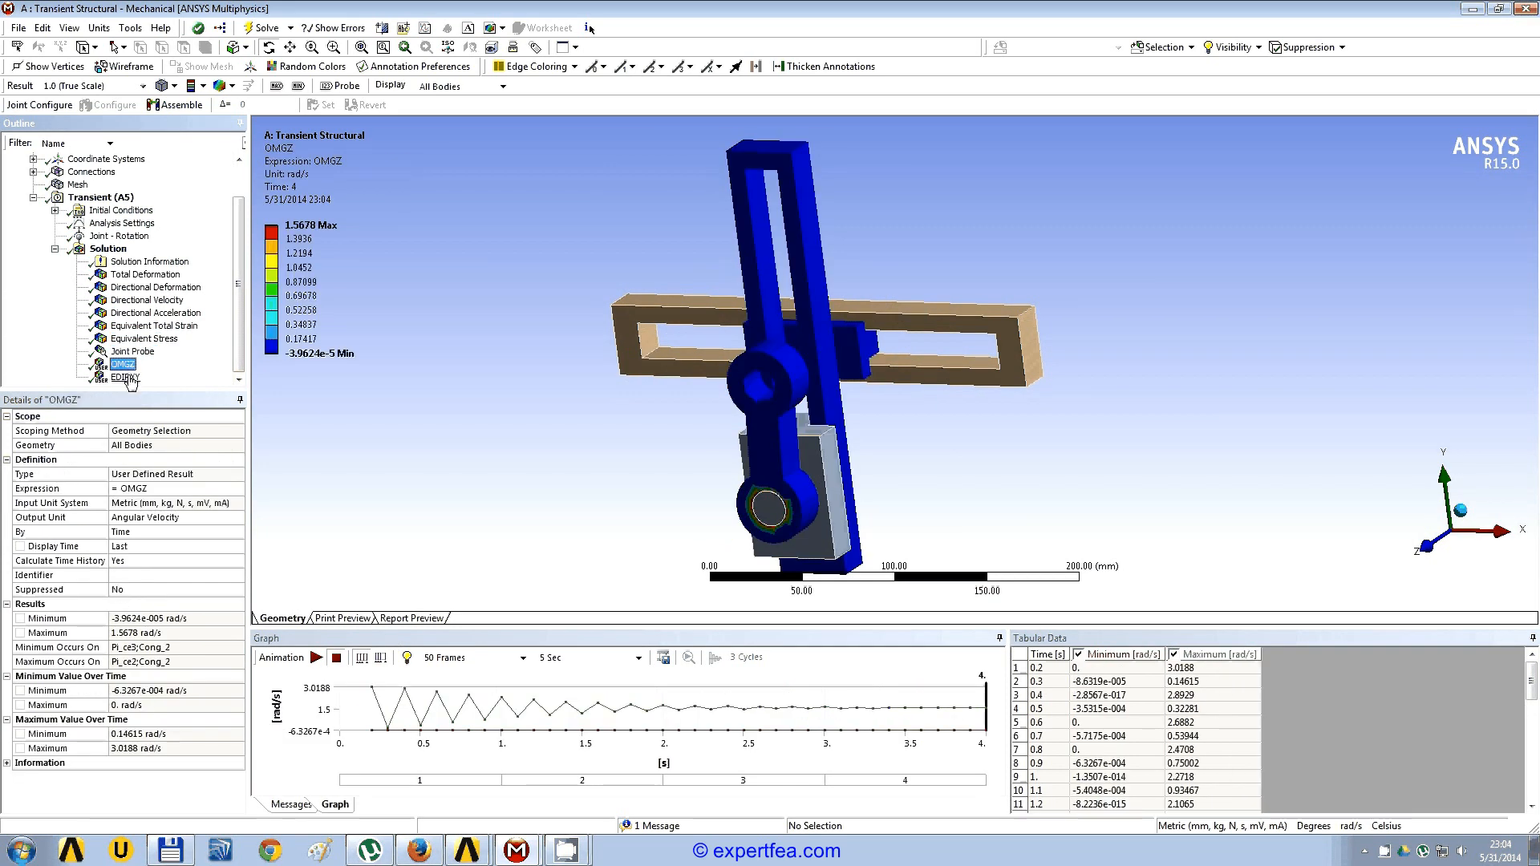
{"action": "left_click", "coordinate": [126, 377]}
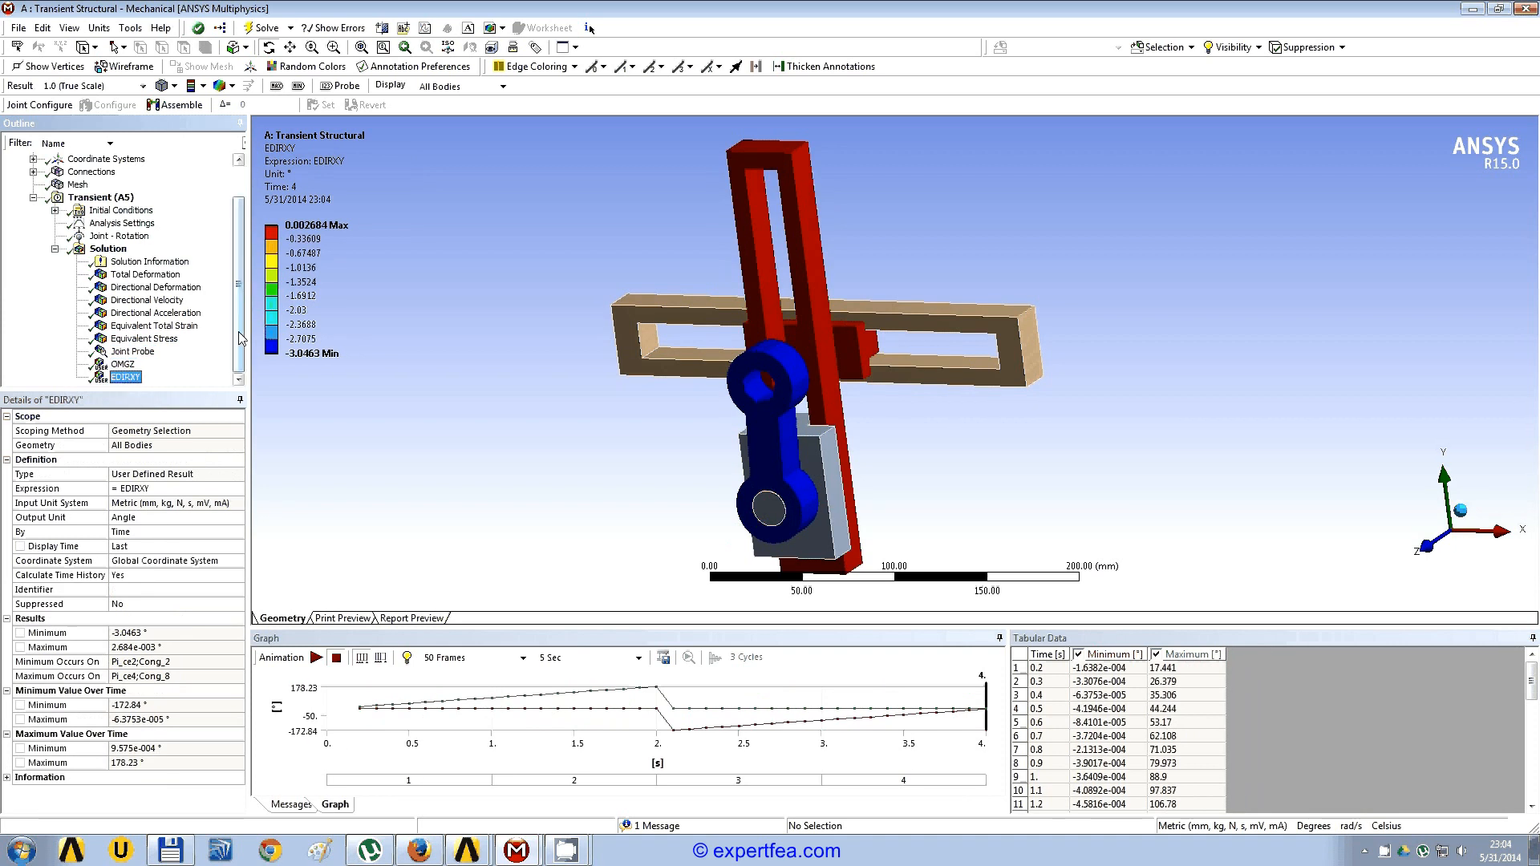
{"action": "left_click_drag", "start_coordinate": [238, 331], "coordinate": [239, 294]}
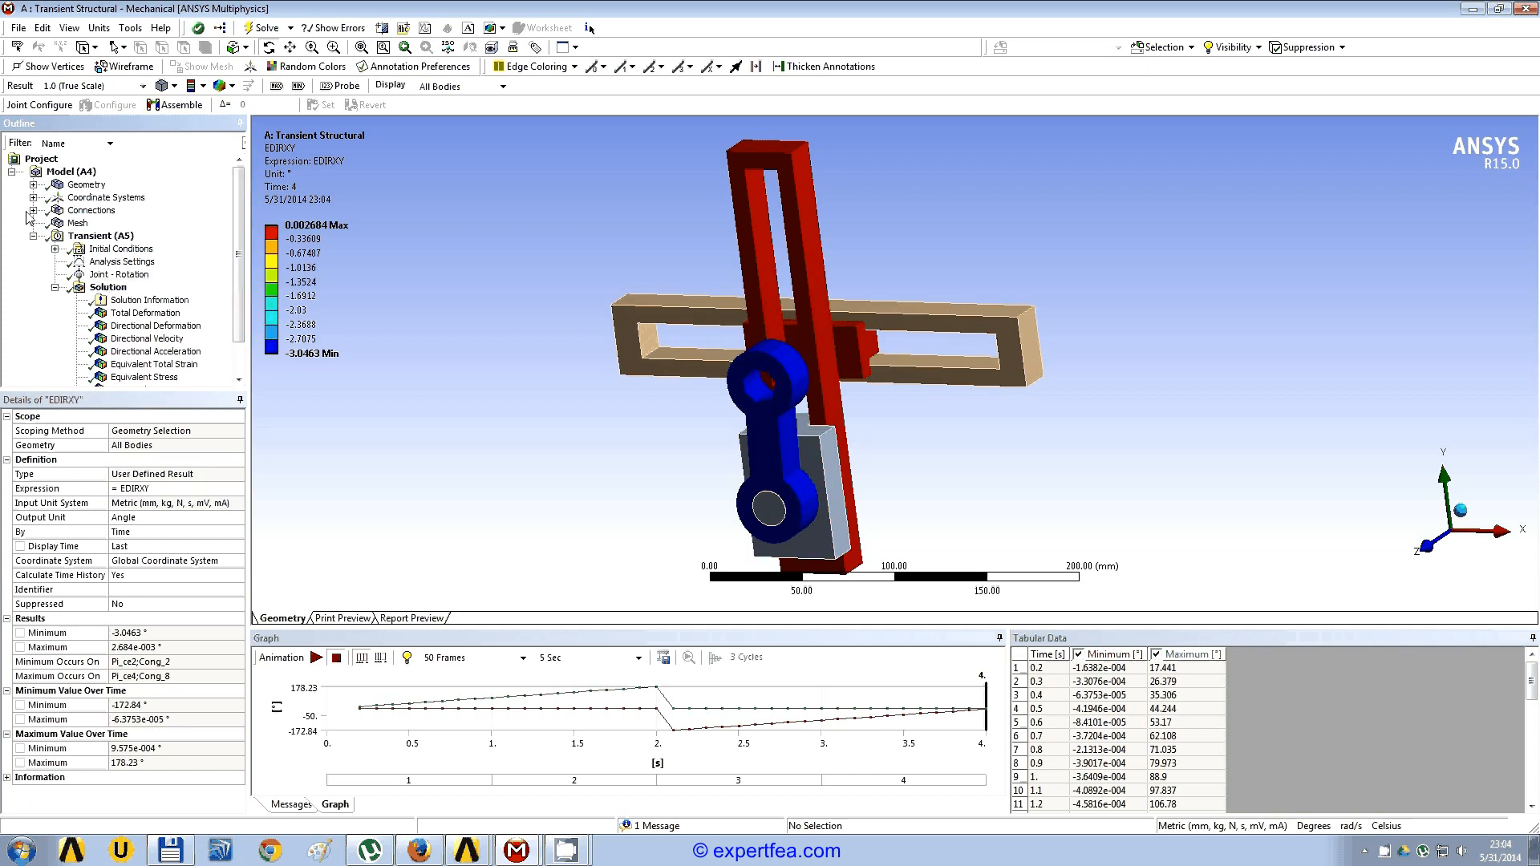
{"action": "left_click_drag", "start_coordinate": [241, 255], "coordinate": [241, 273]}
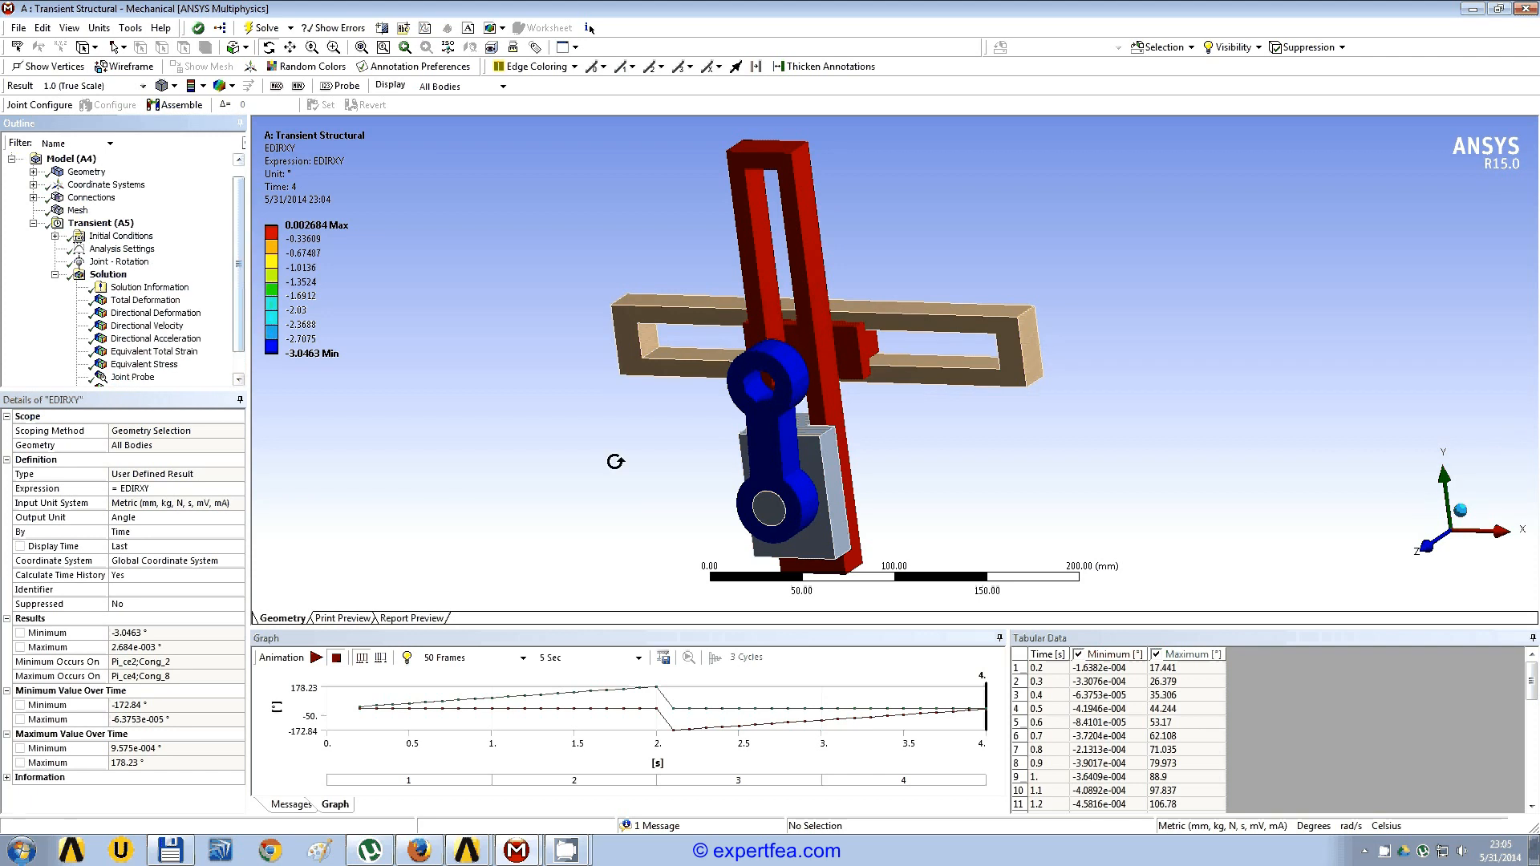
{"action": "left_click_drag", "start_coordinate": [615, 461], "coordinate": [821, 501]}
{"action": "scroll", "coordinate": [821, 502], "scroll_direction": "up", "scroll_amount": 1}
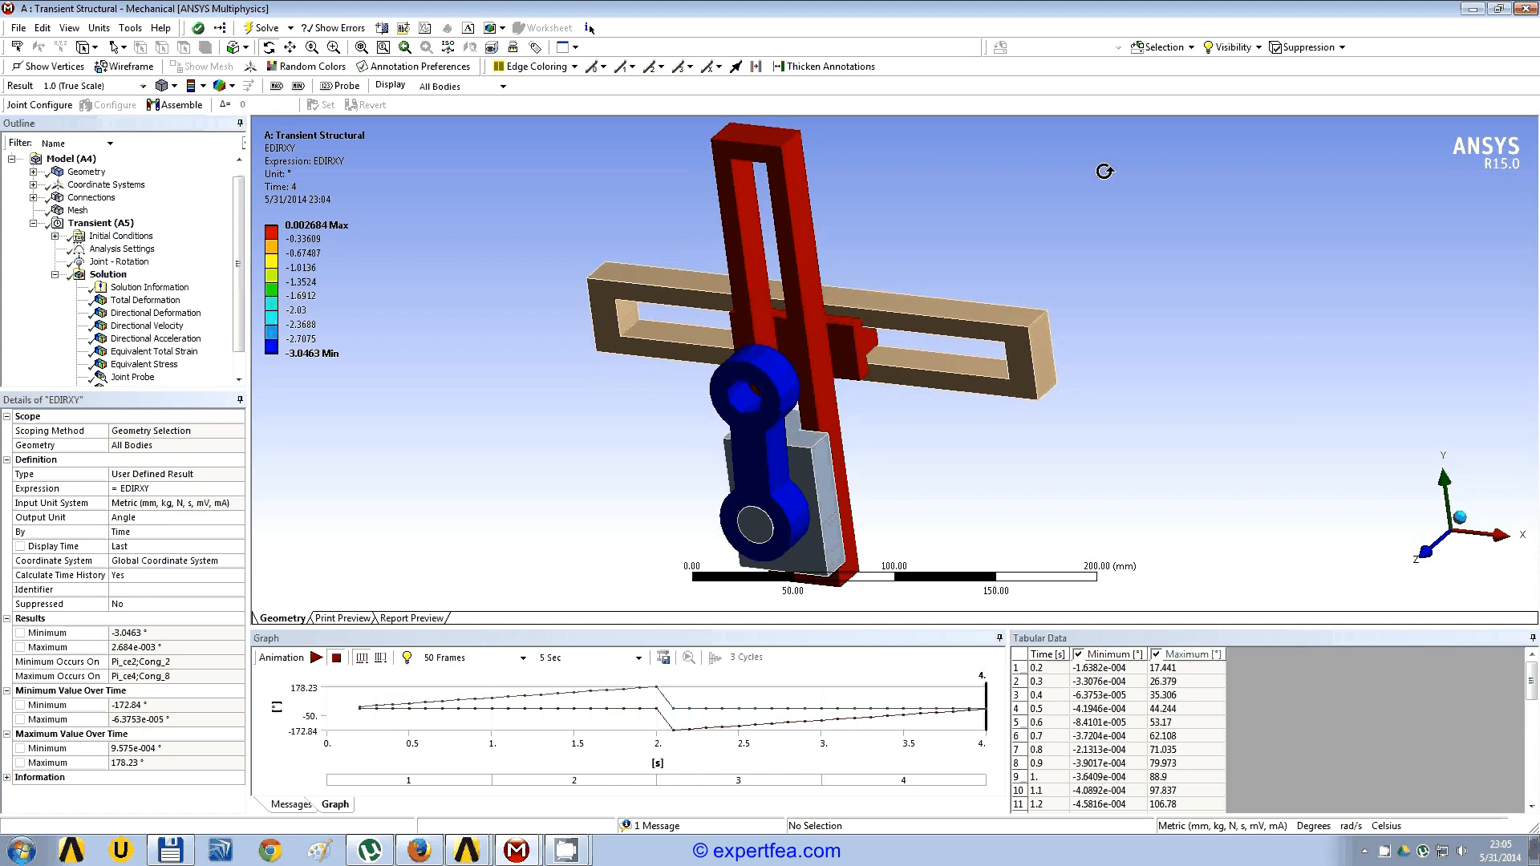
{"action": "left_click", "coordinate": [1497, 9]}
{"action": "left_click_drag", "start_coordinate": [537, 101], "coordinate": [906, 85]}
{"action": "left_click_drag", "start_coordinate": [323, 491], "coordinate": [343, 445]}
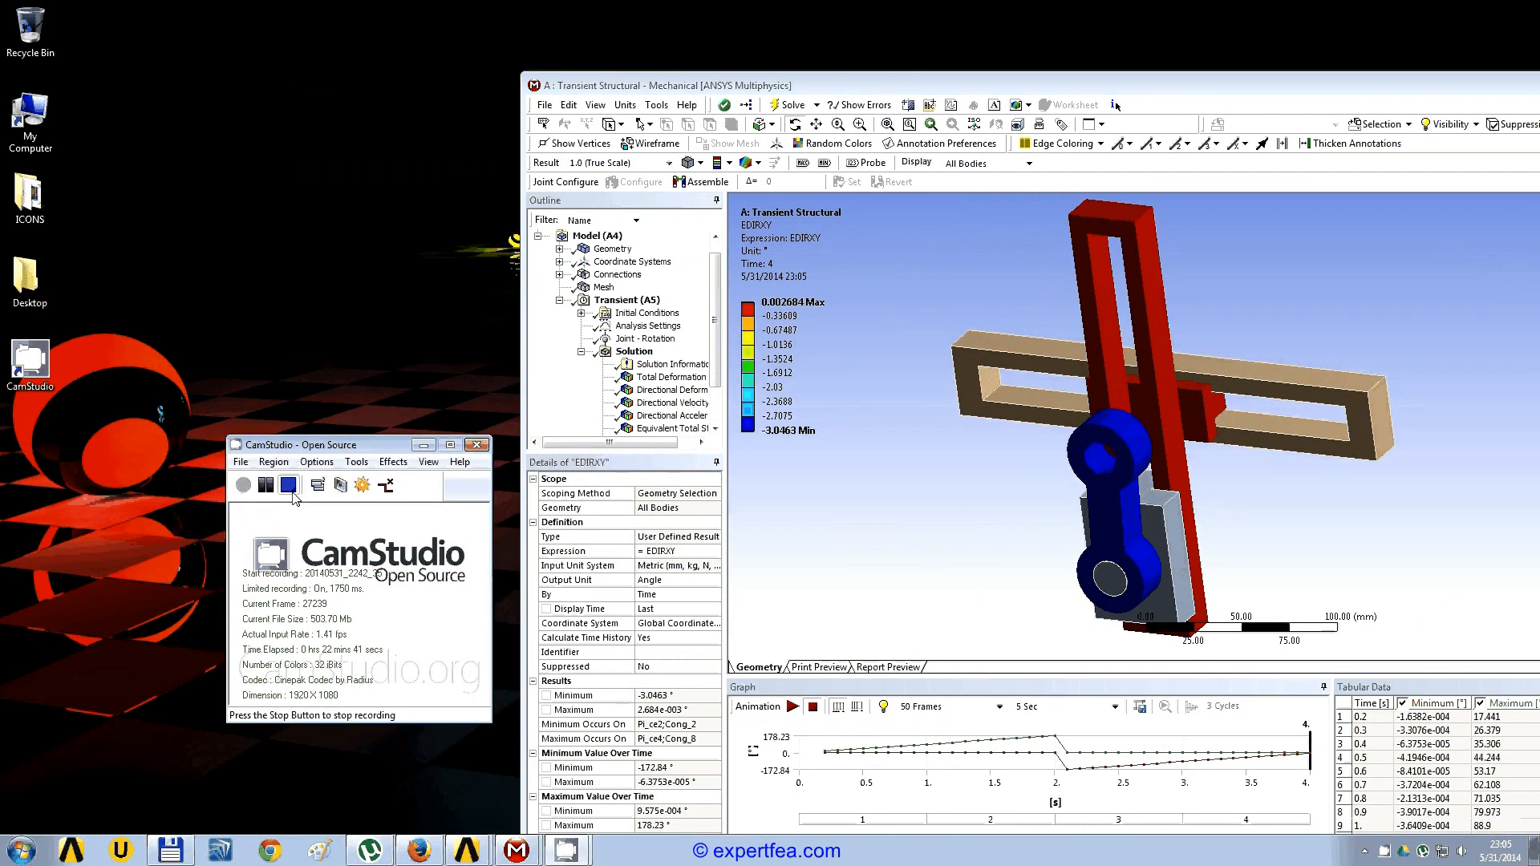